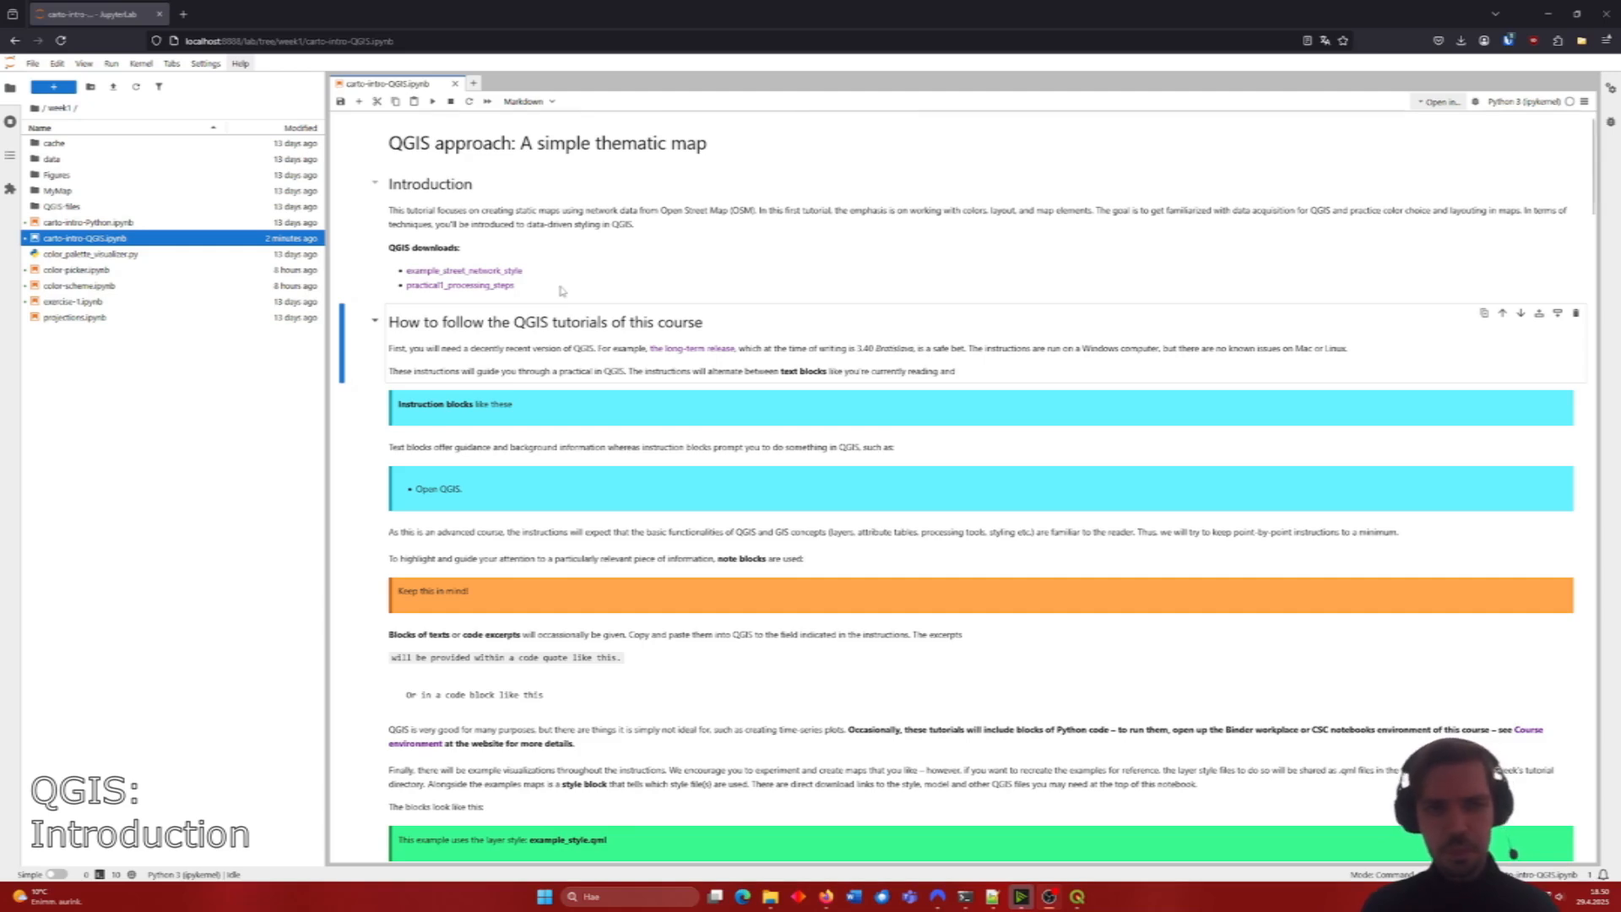
# Step: Read the notebook's introduction and its explanation of text blocks and instruction blocks
pyautogui.scroll(-1, 567, 287)
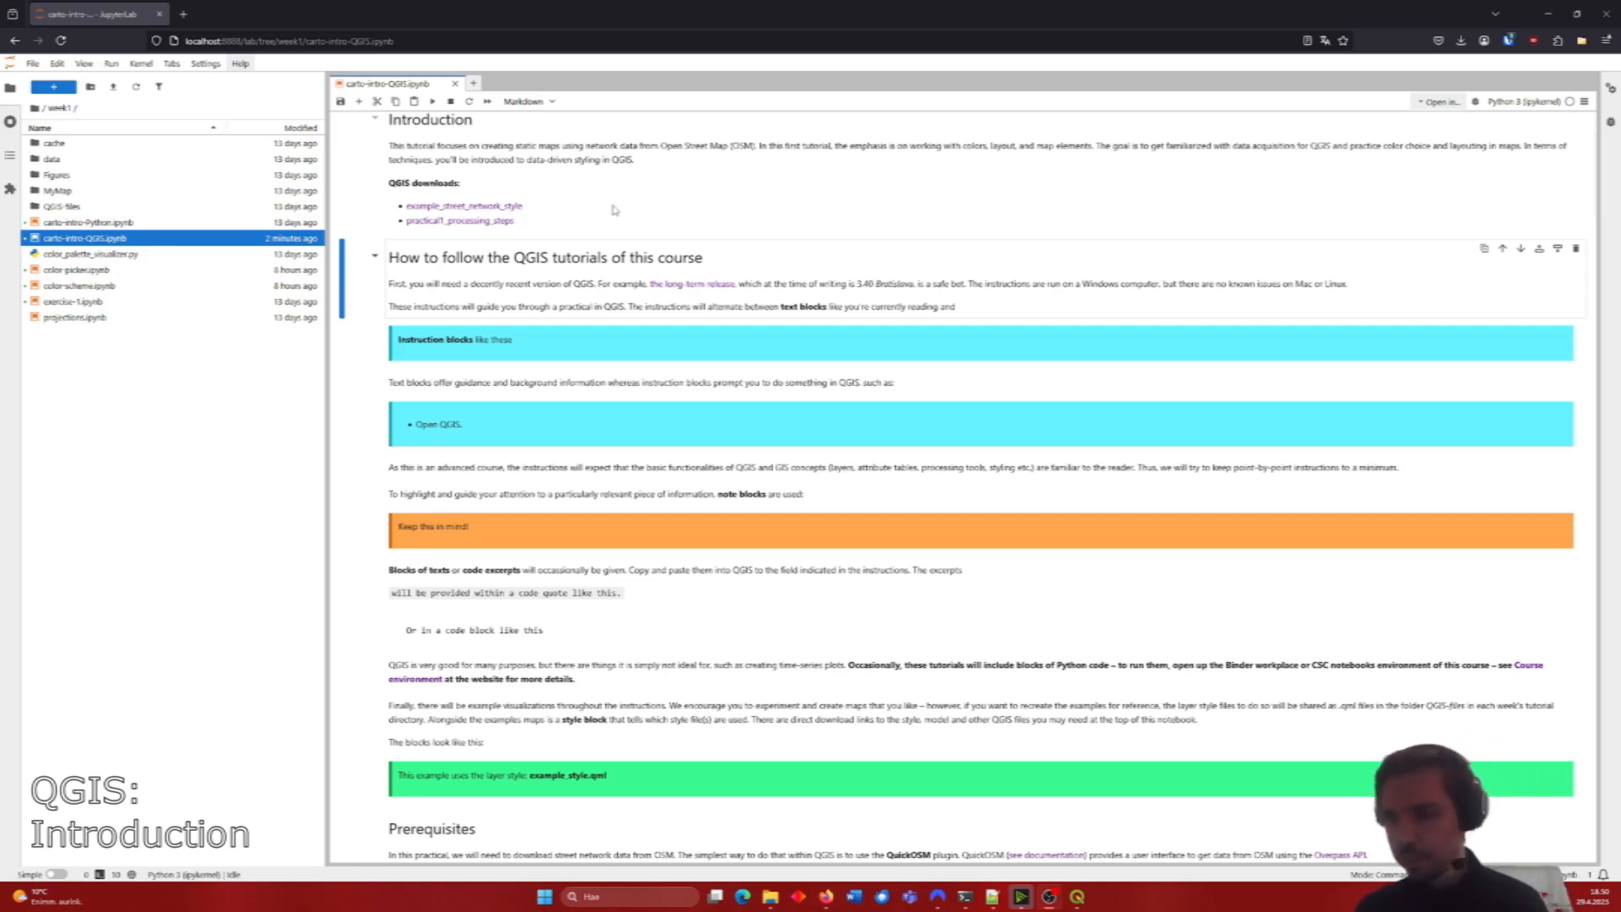
pyautogui.scroll(1, 613, 210)
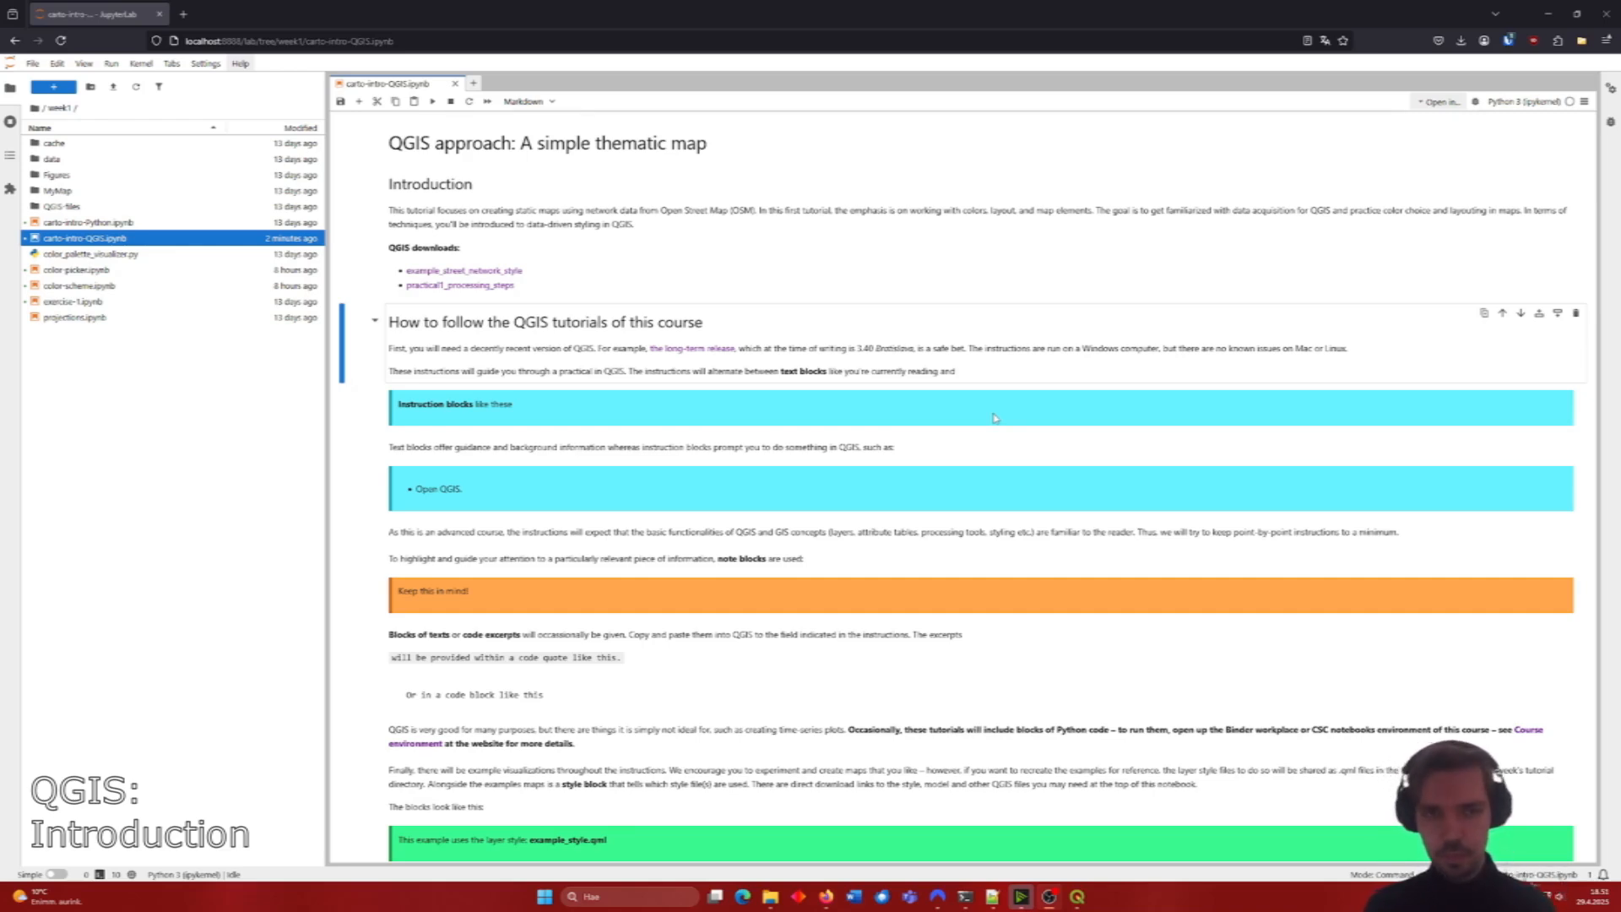
pyautogui.scroll(-1, 994, 417)
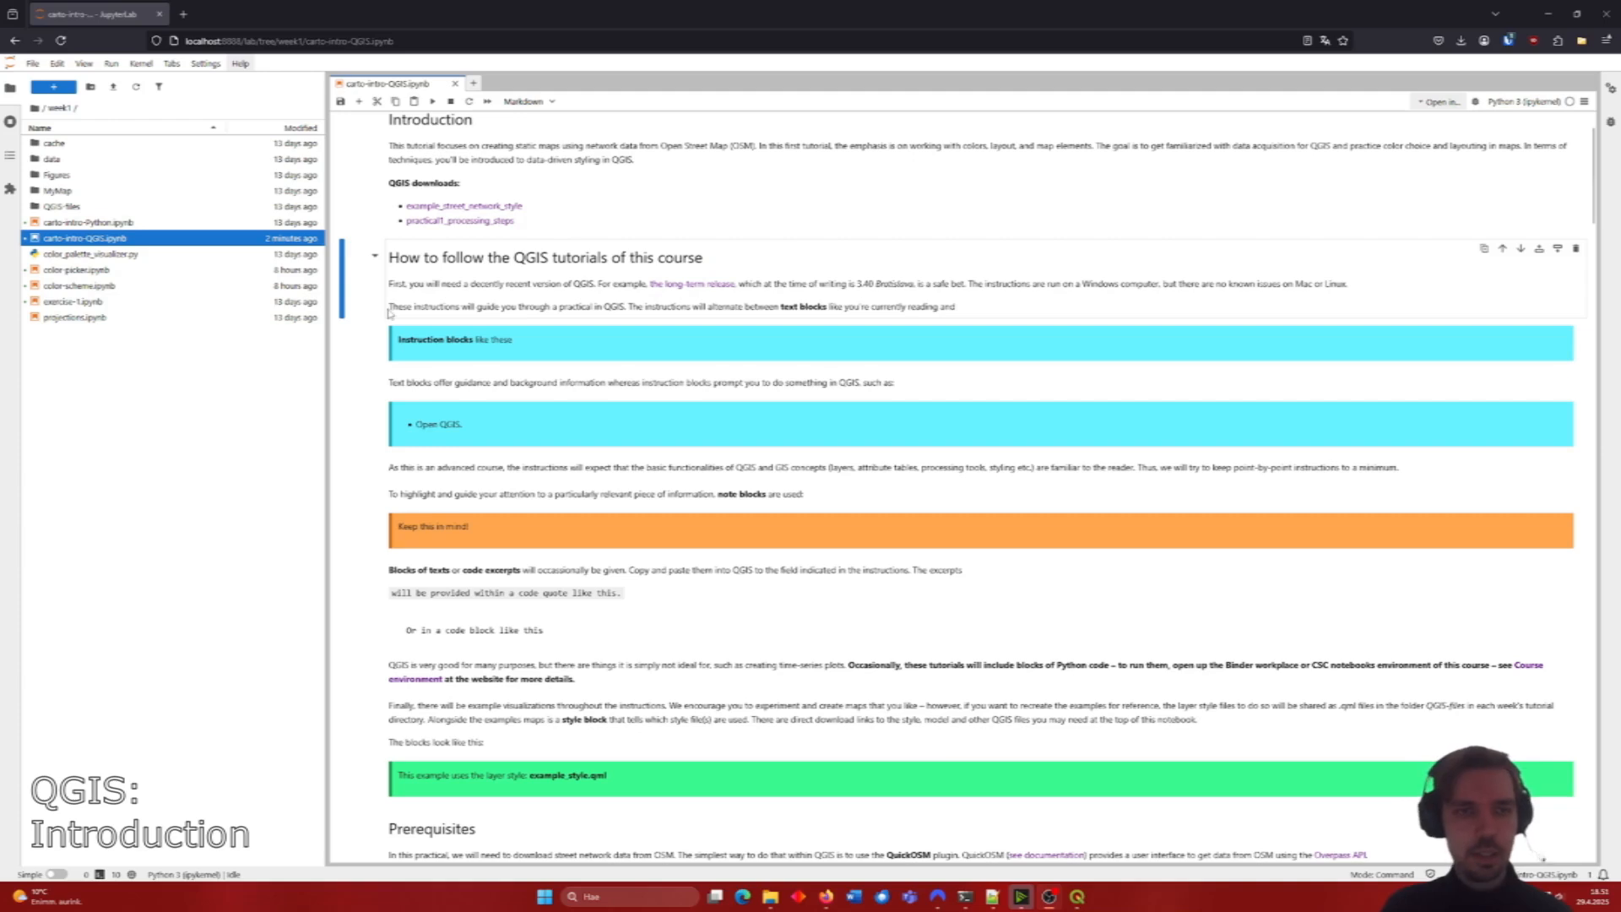
pyautogui.moveTo(390, 307); pyautogui.dragTo(667, 307)
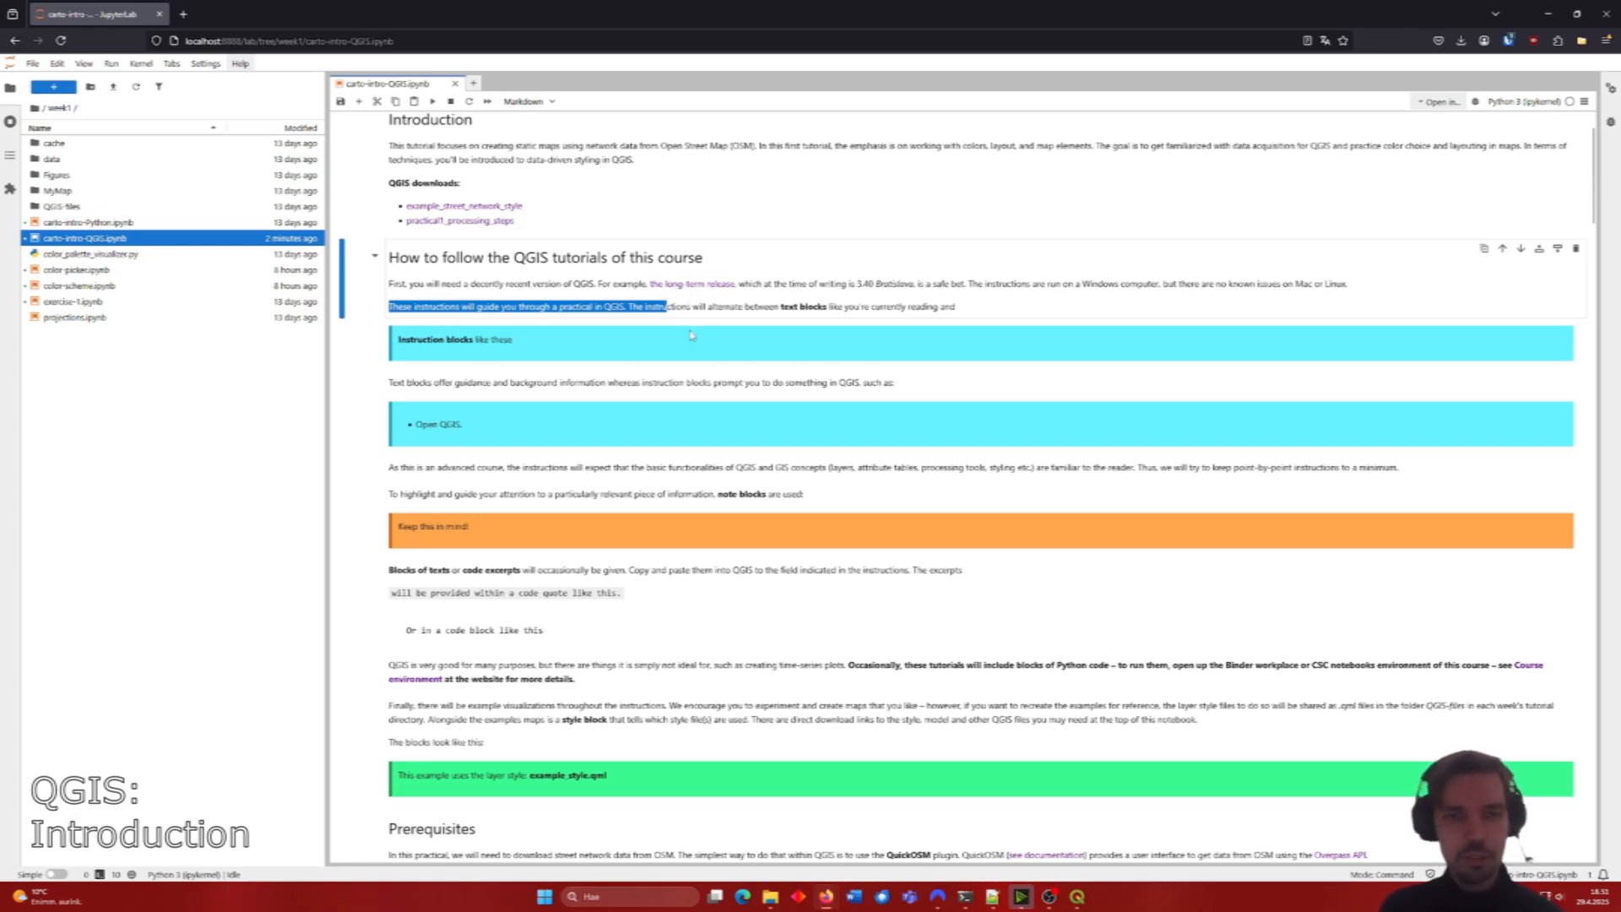
pyautogui.click(690, 337)
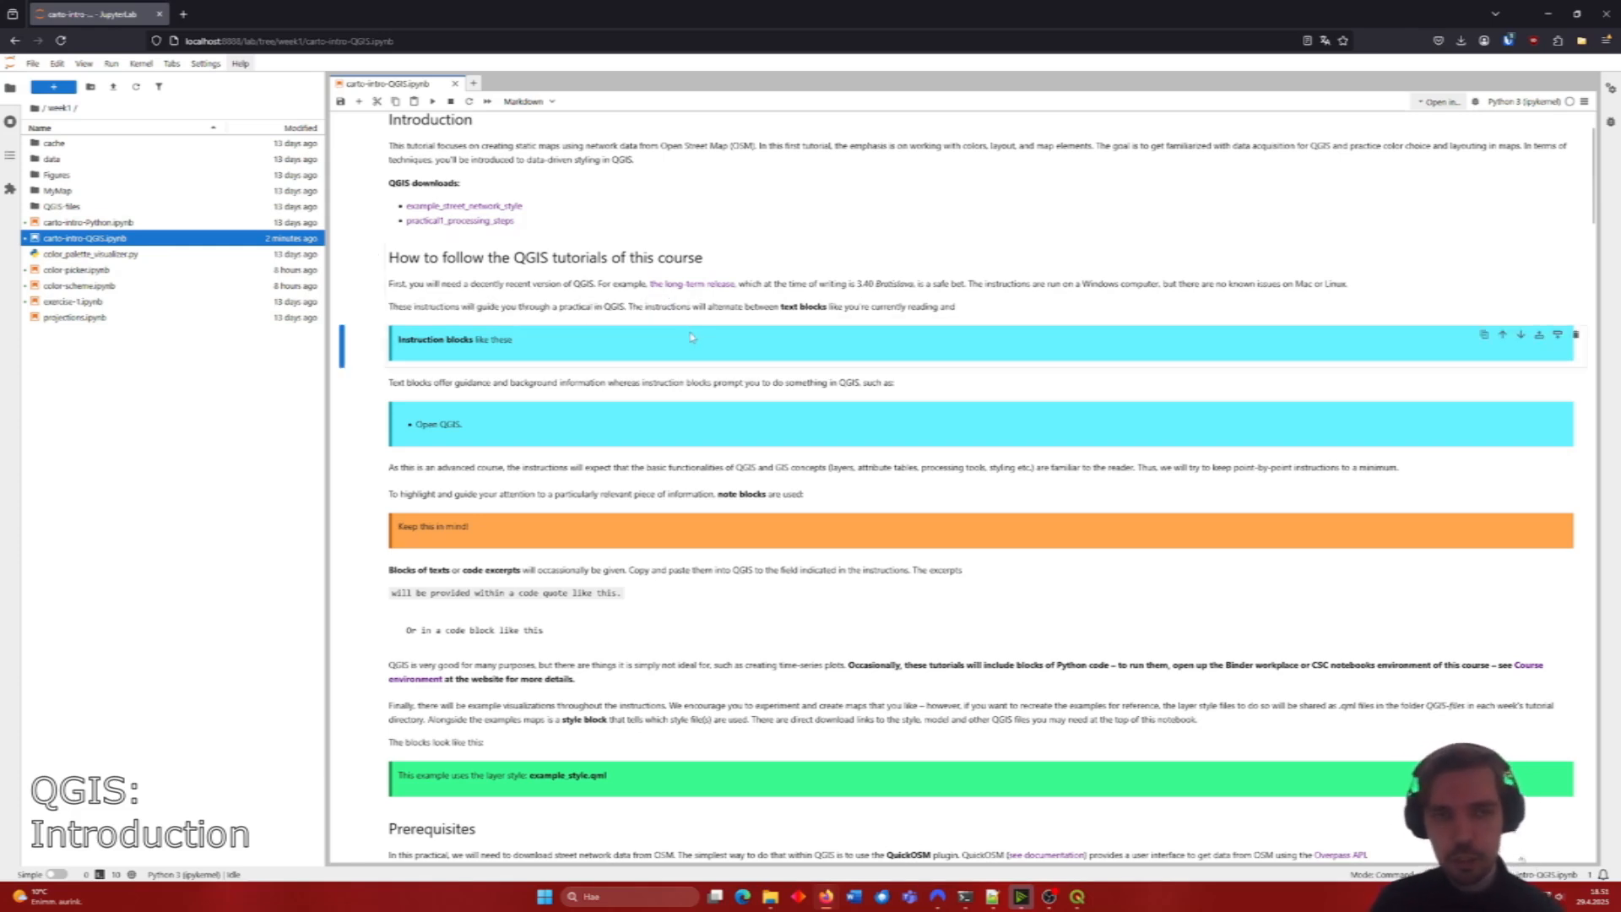
pyautogui.moveTo(522, 338); pyautogui.dragTo(394, 340)
pyautogui.click(550, 349)
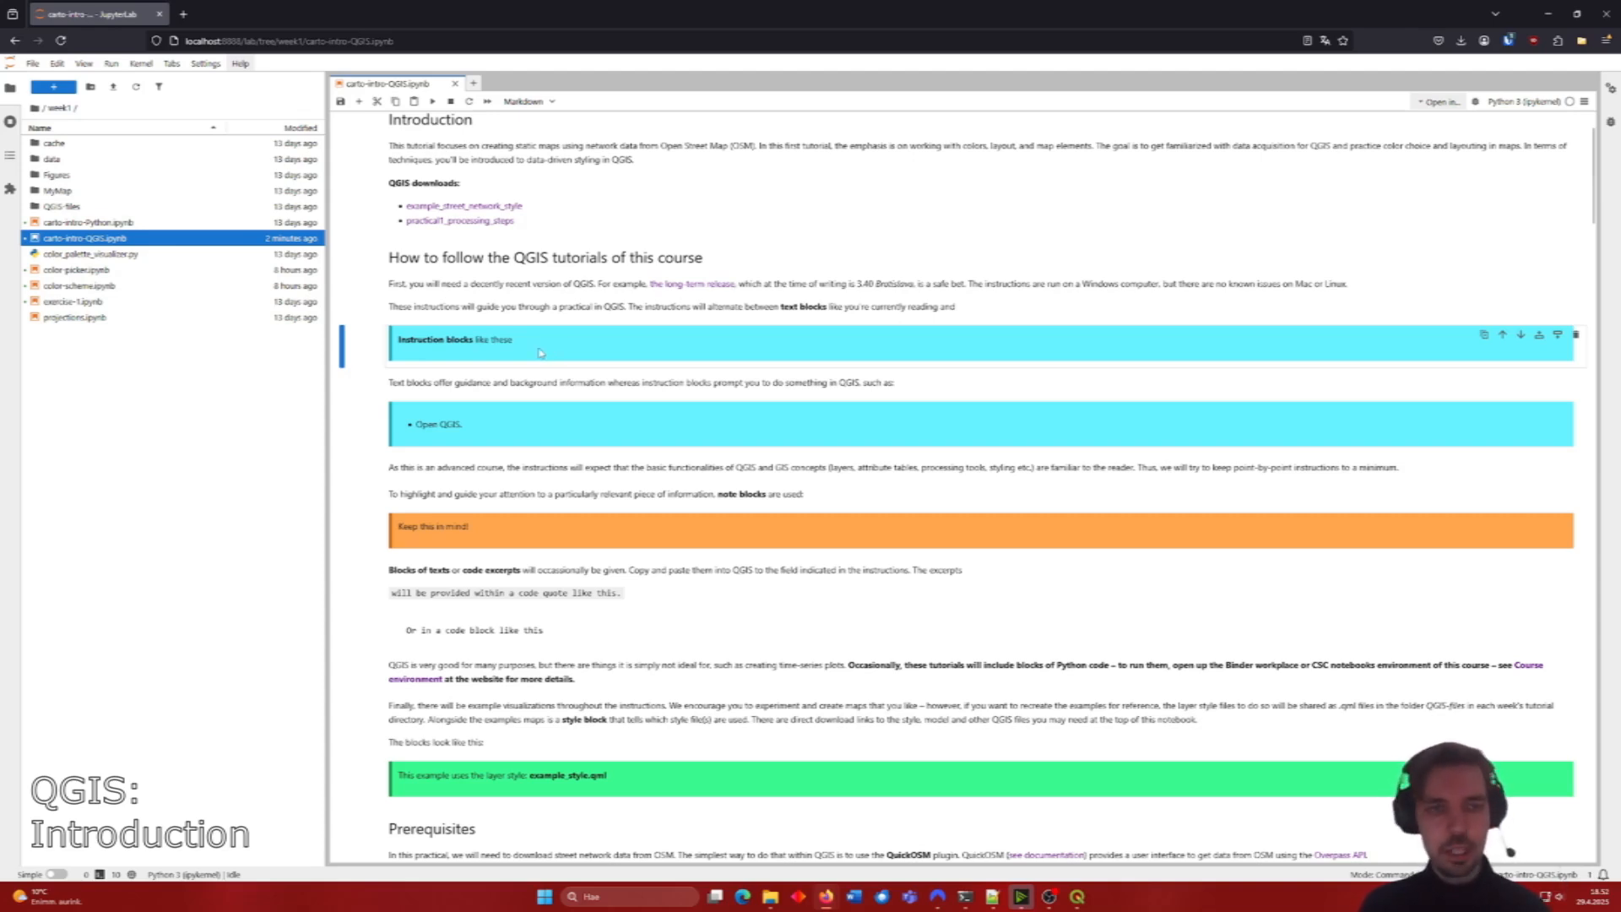
pyautogui.moveTo(481, 430); pyautogui.dragTo(413, 438)
pyautogui.click(527, 433)
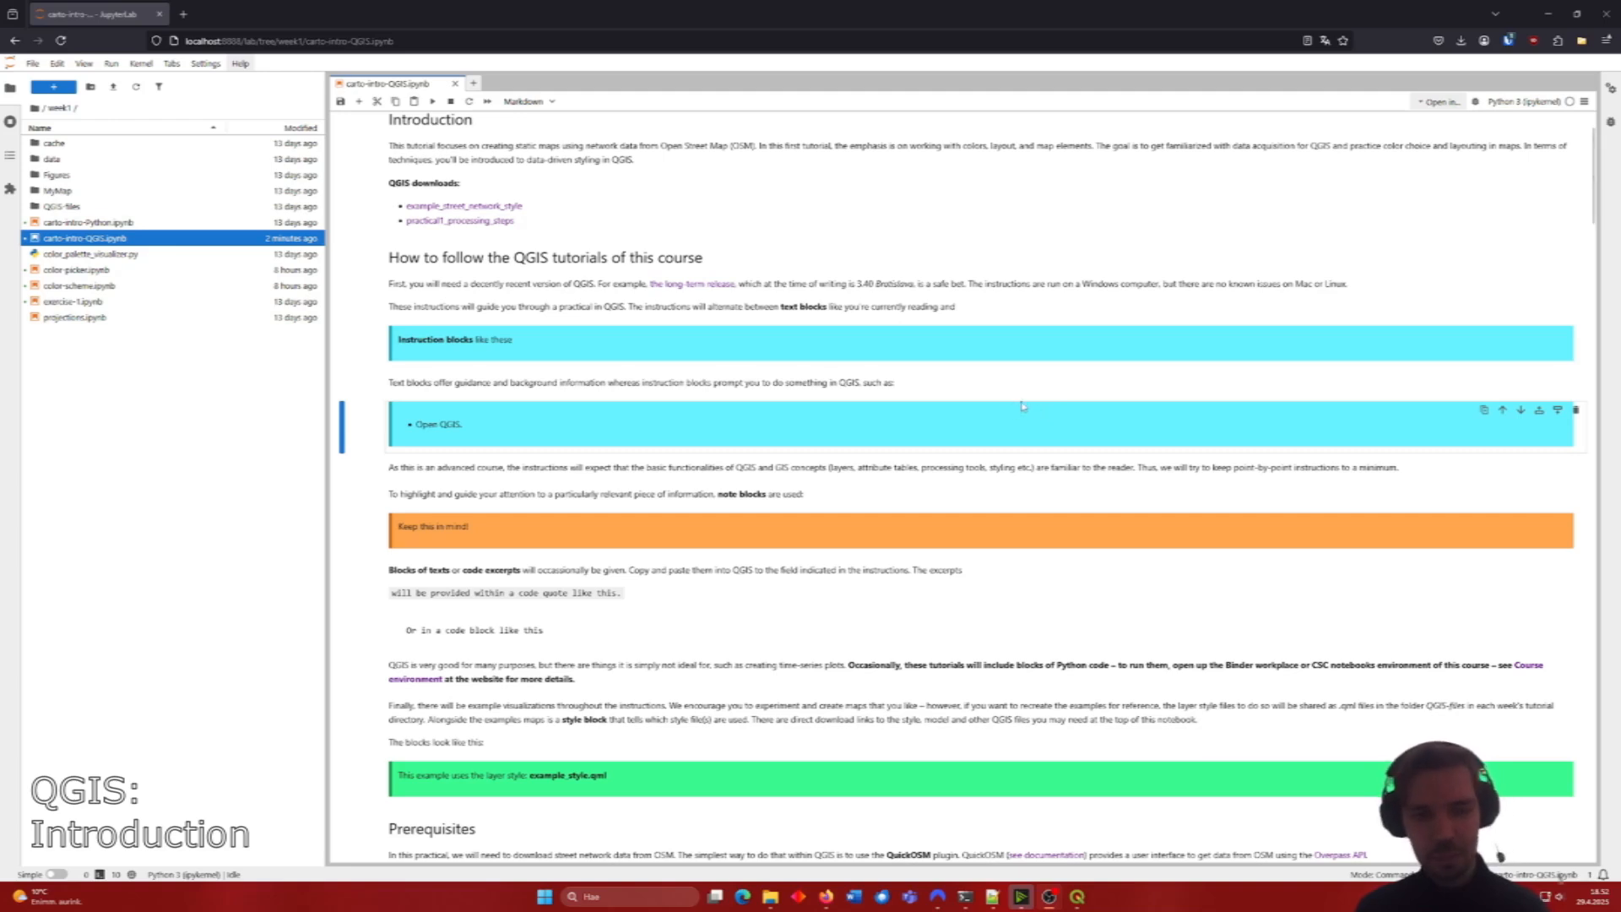
# Step: Read the notebook's explanation of note blocks, code excerpts and style blocks, continuing to the Prerequisites section
pyautogui.scroll(-3, 1025, 401)
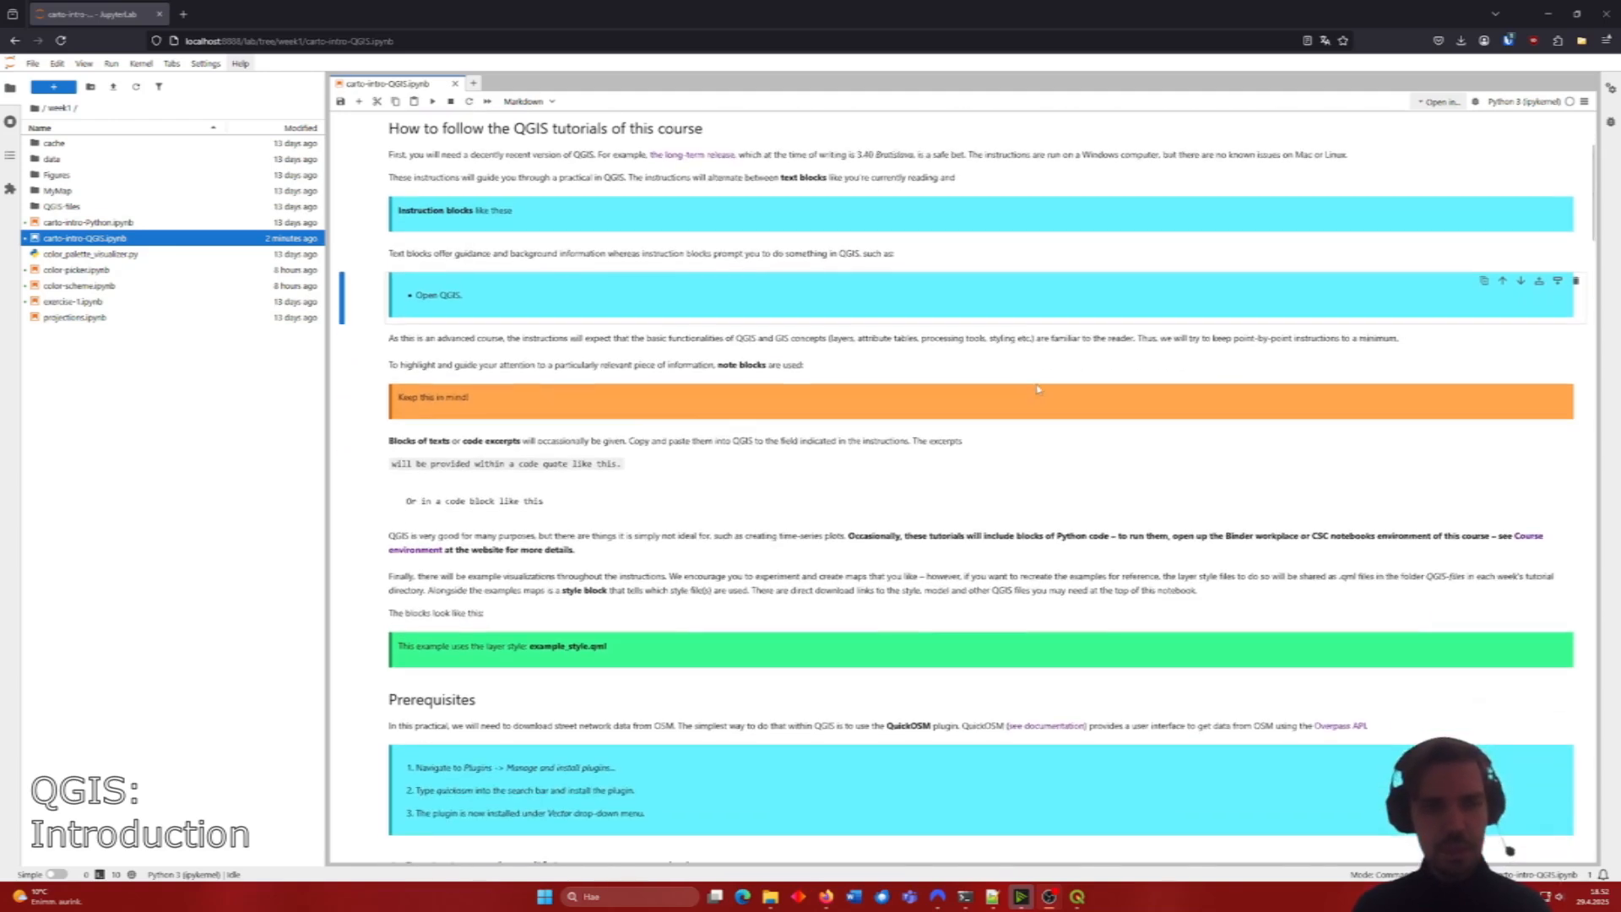
pyautogui.scroll(-1, 1038, 389)
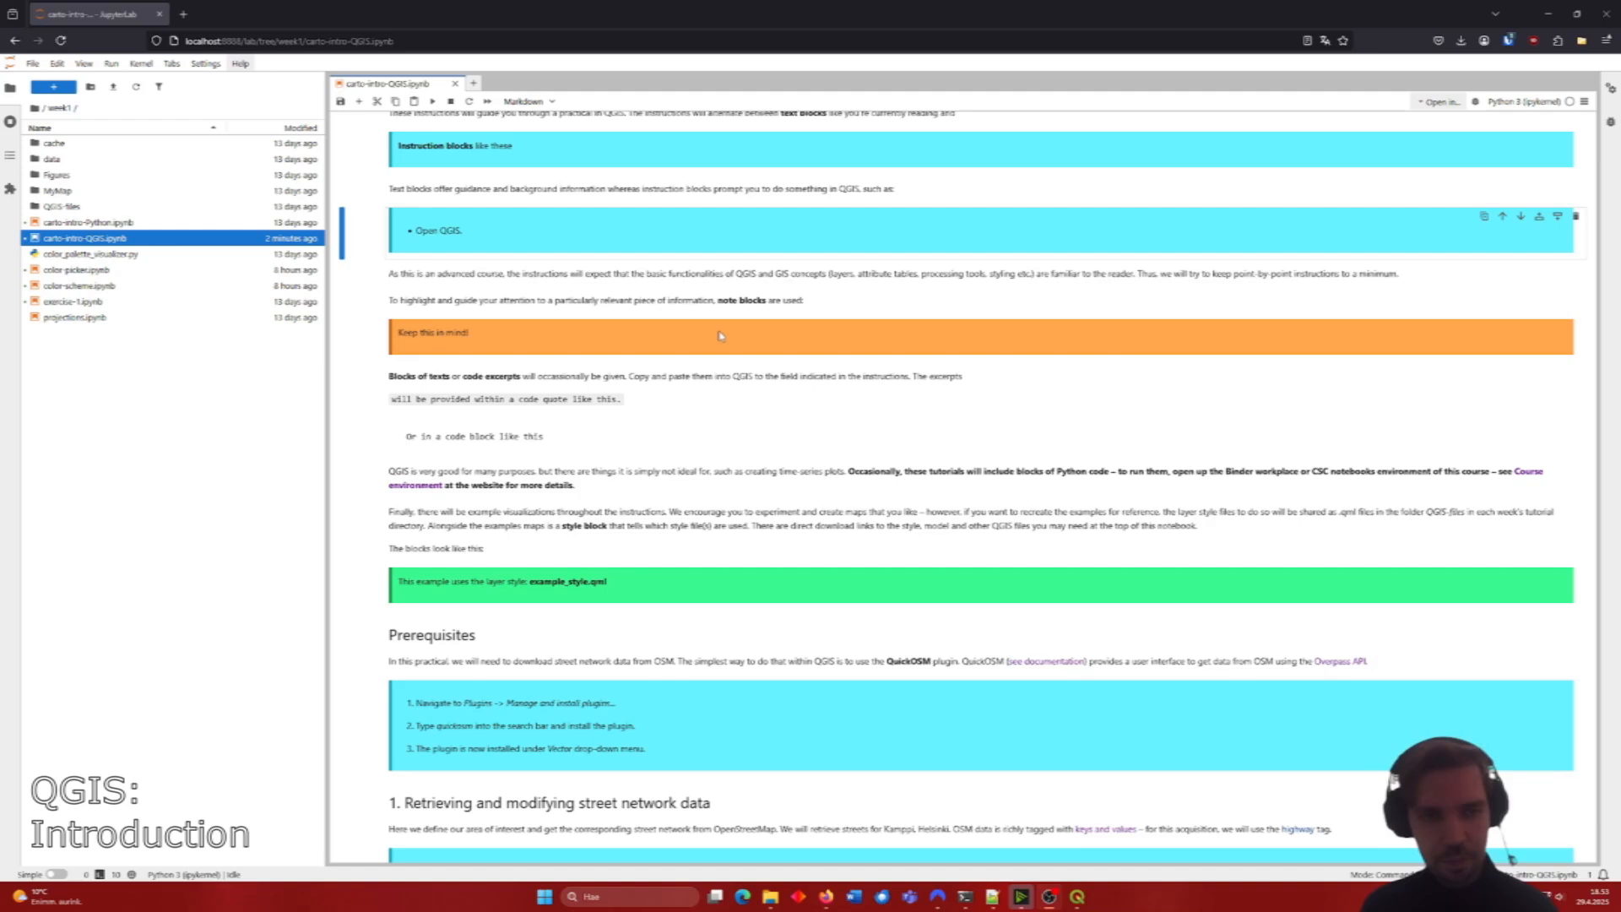
pyautogui.scroll(-2, 720, 336)
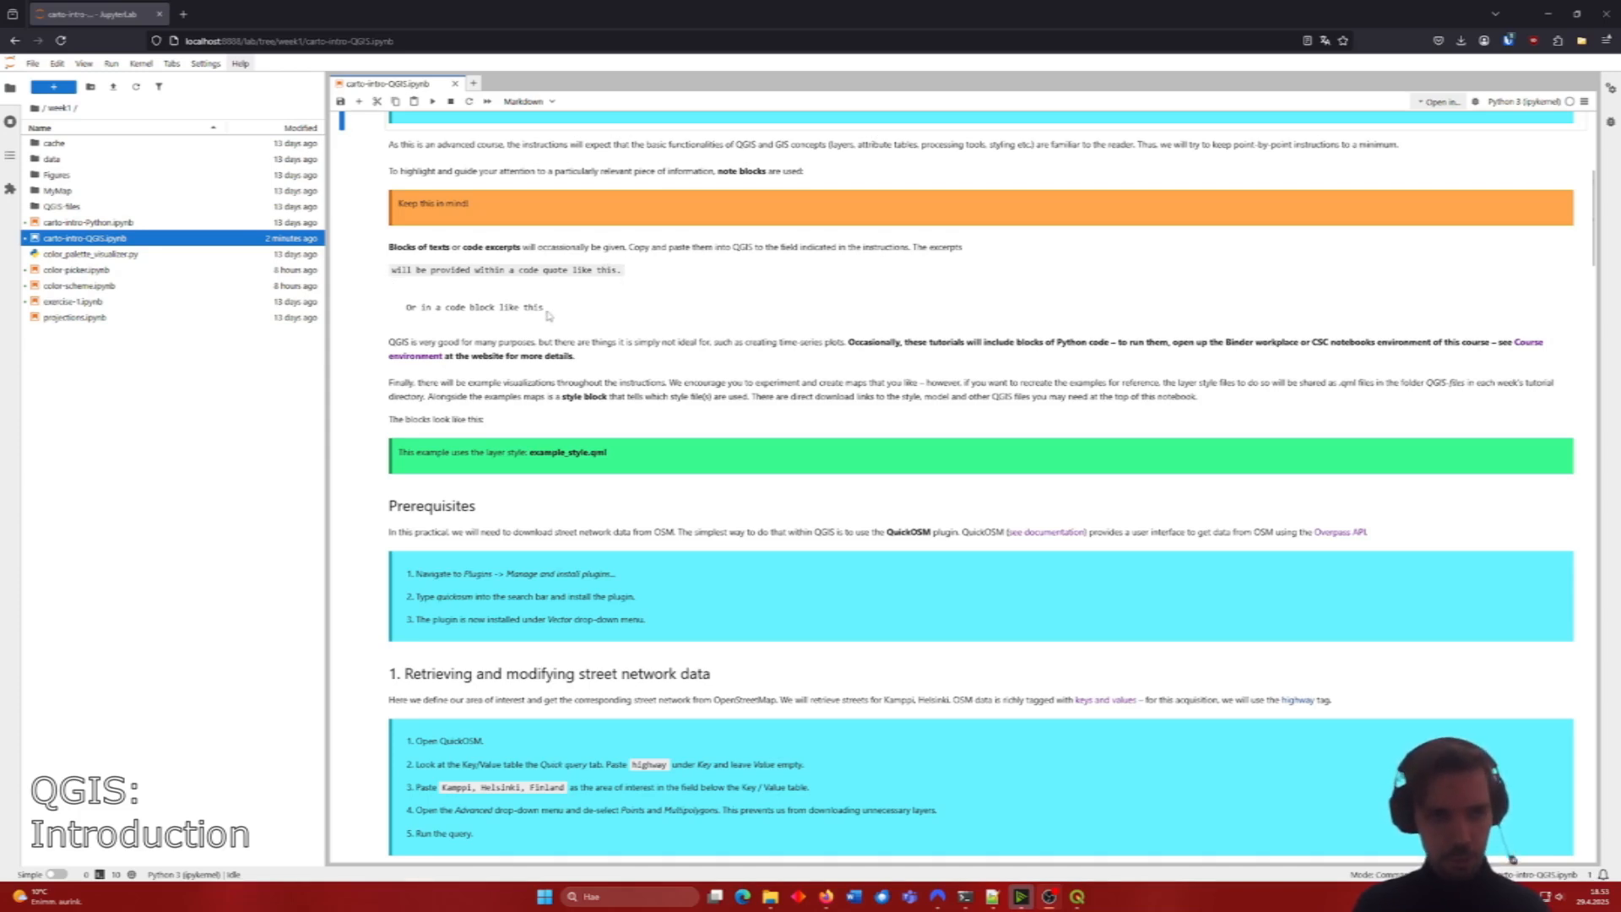
pyautogui.moveTo(549, 311); pyautogui.dragTo(401, 309)
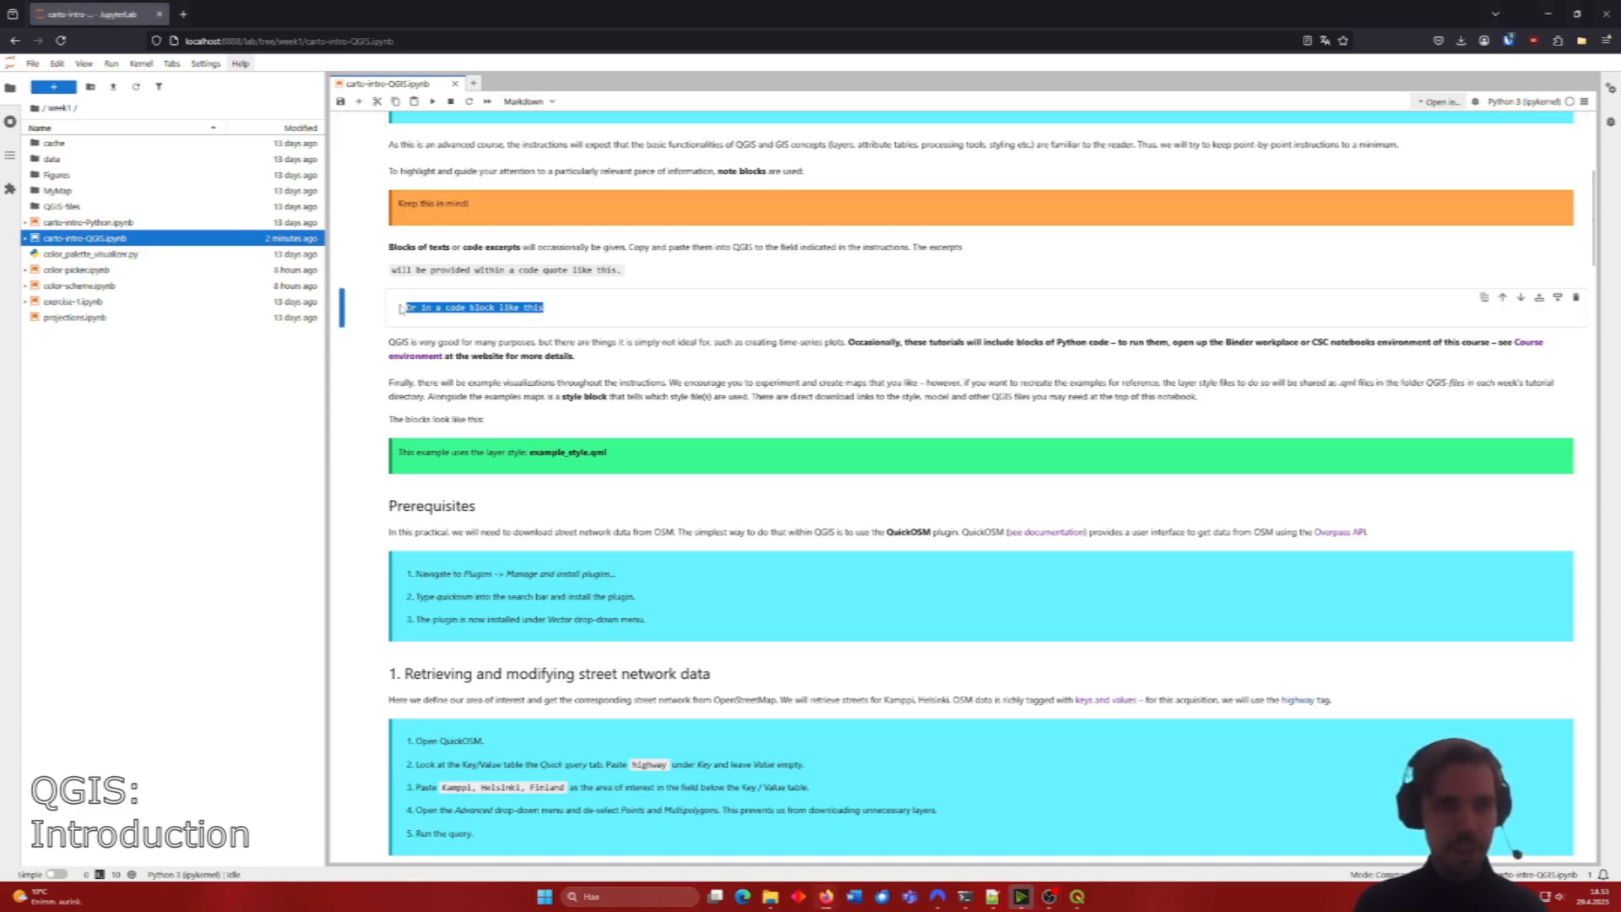
pyautogui.click(634, 317)
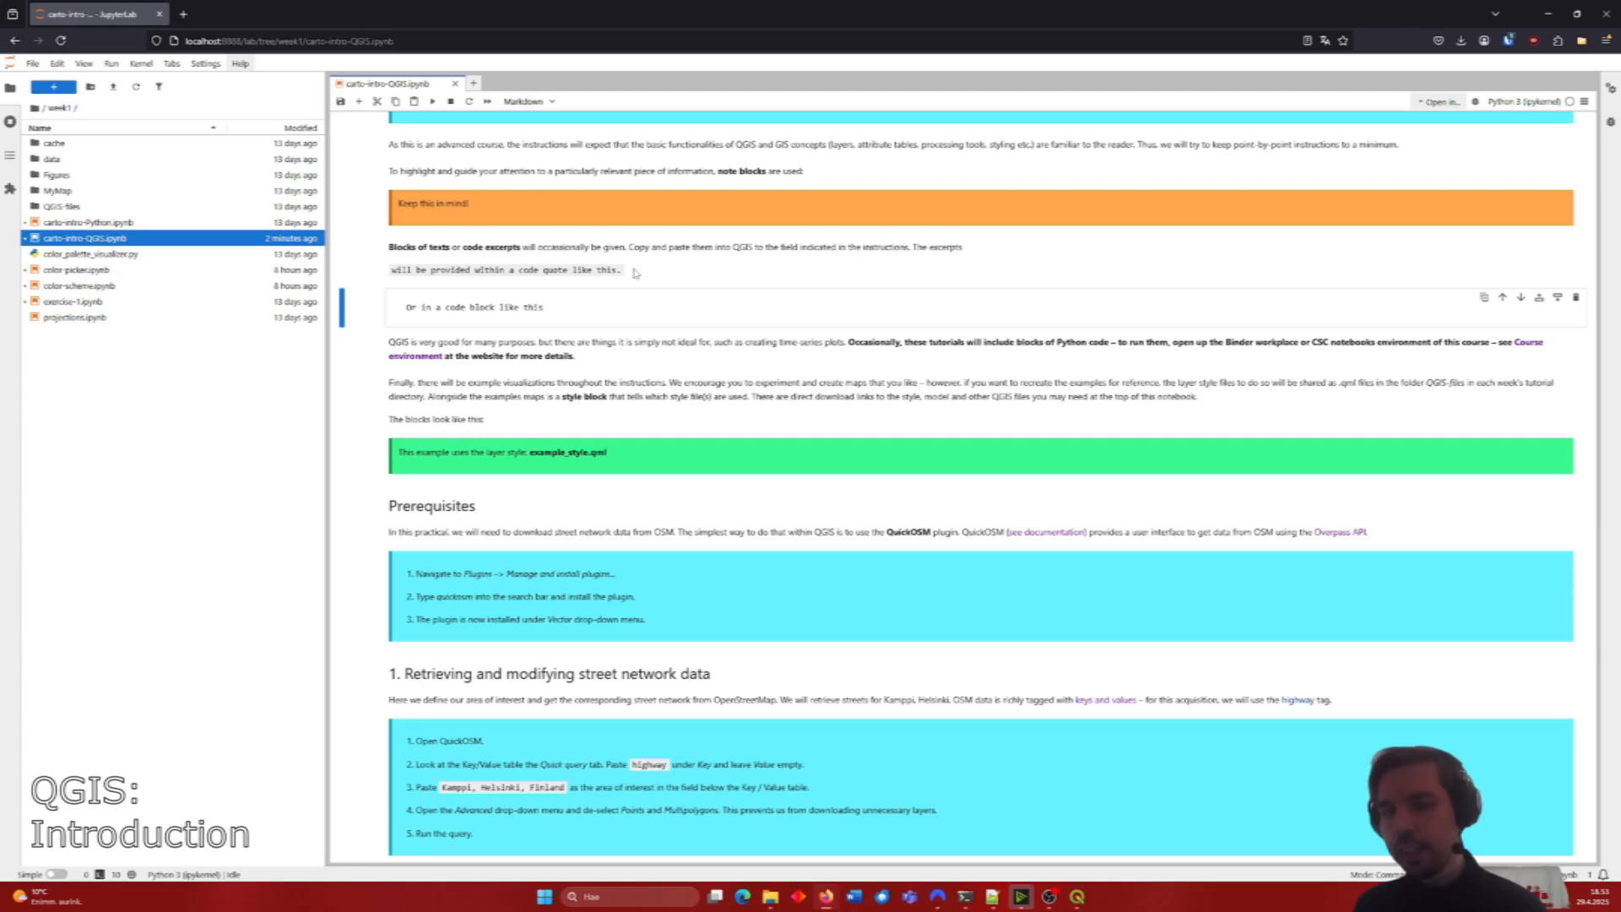
pyautogui.scroll(-1, 635, 272)
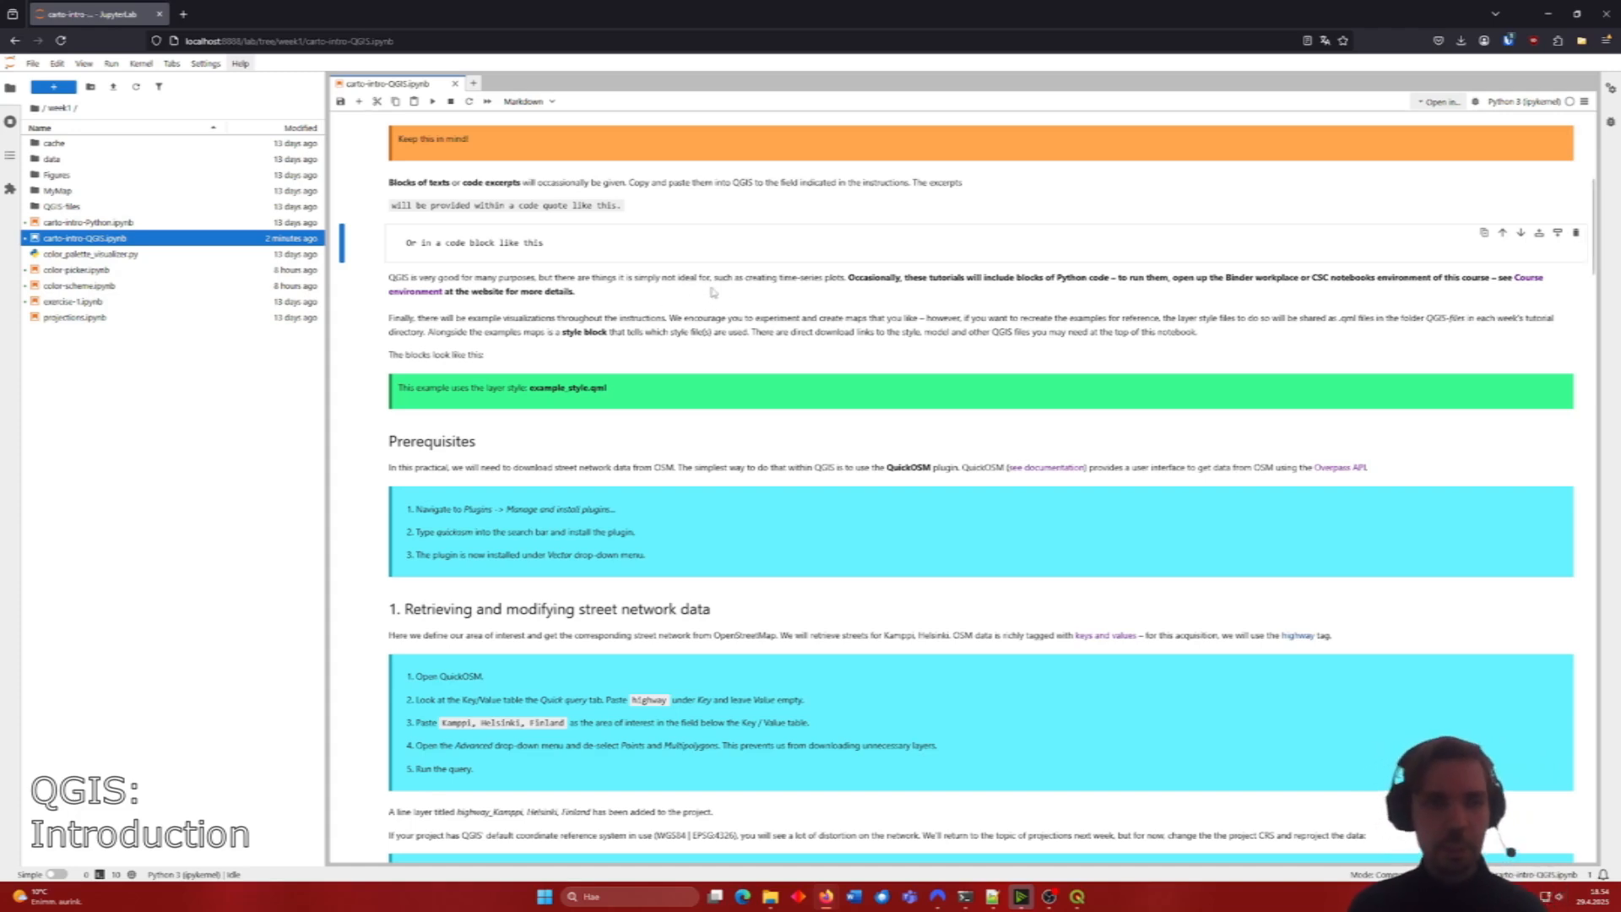
pyautogui.scroll(-1, 743, 290)
pyautogui.scroll(-3, 743, 291)
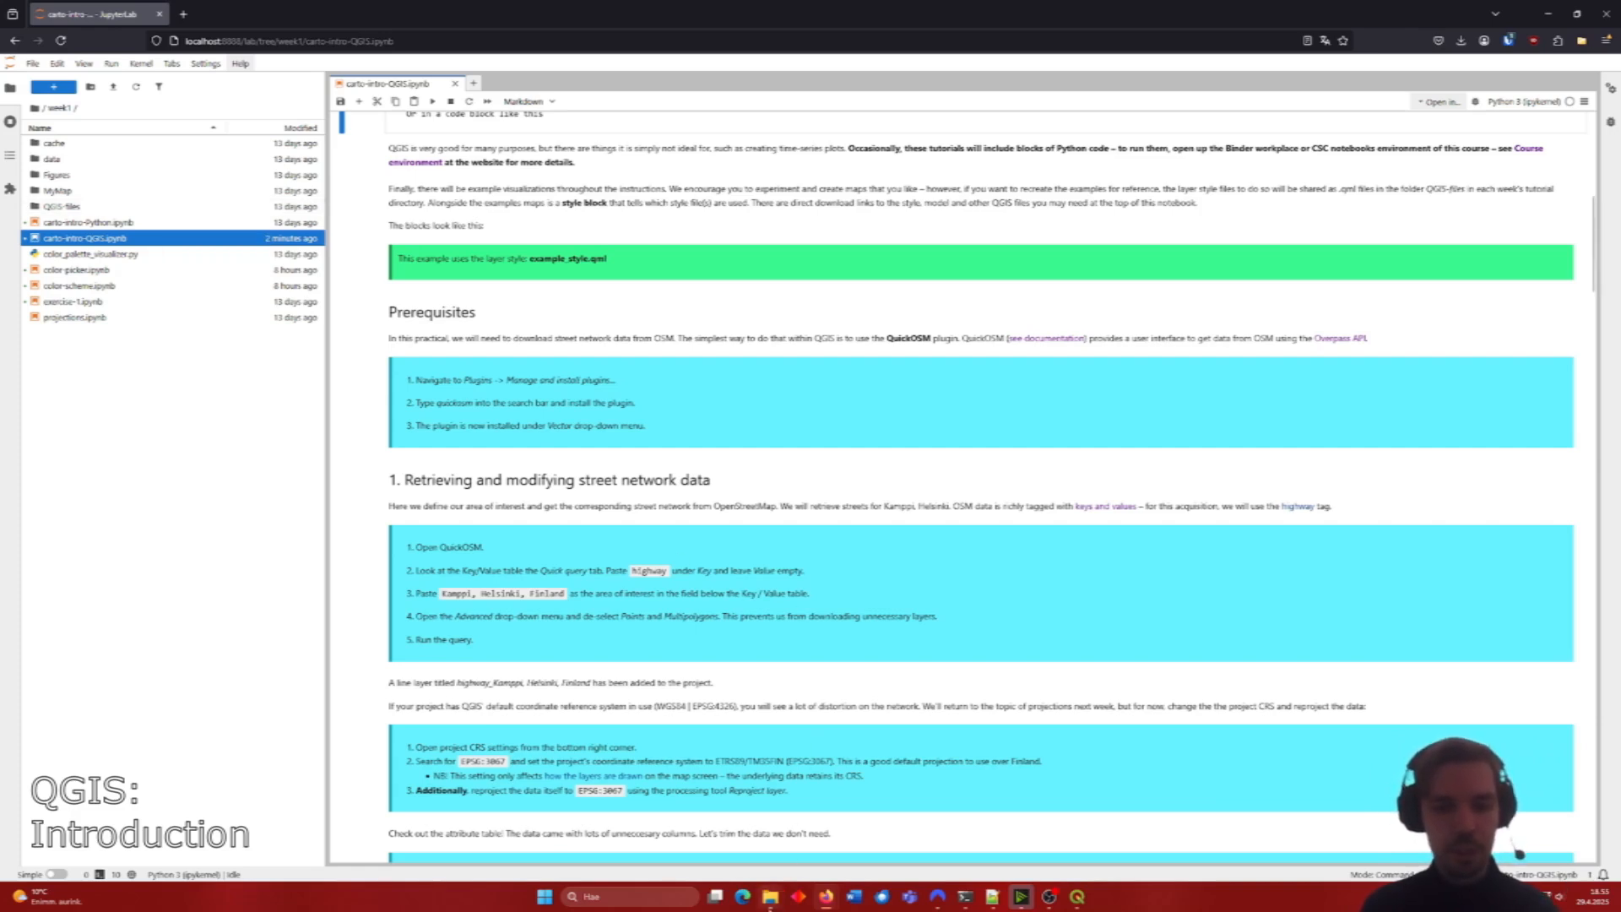
# Step: Switch to File Explorer to view the week1 QGIS-files folder, and move its window aside
pyautogui.moveTo(770, 902)
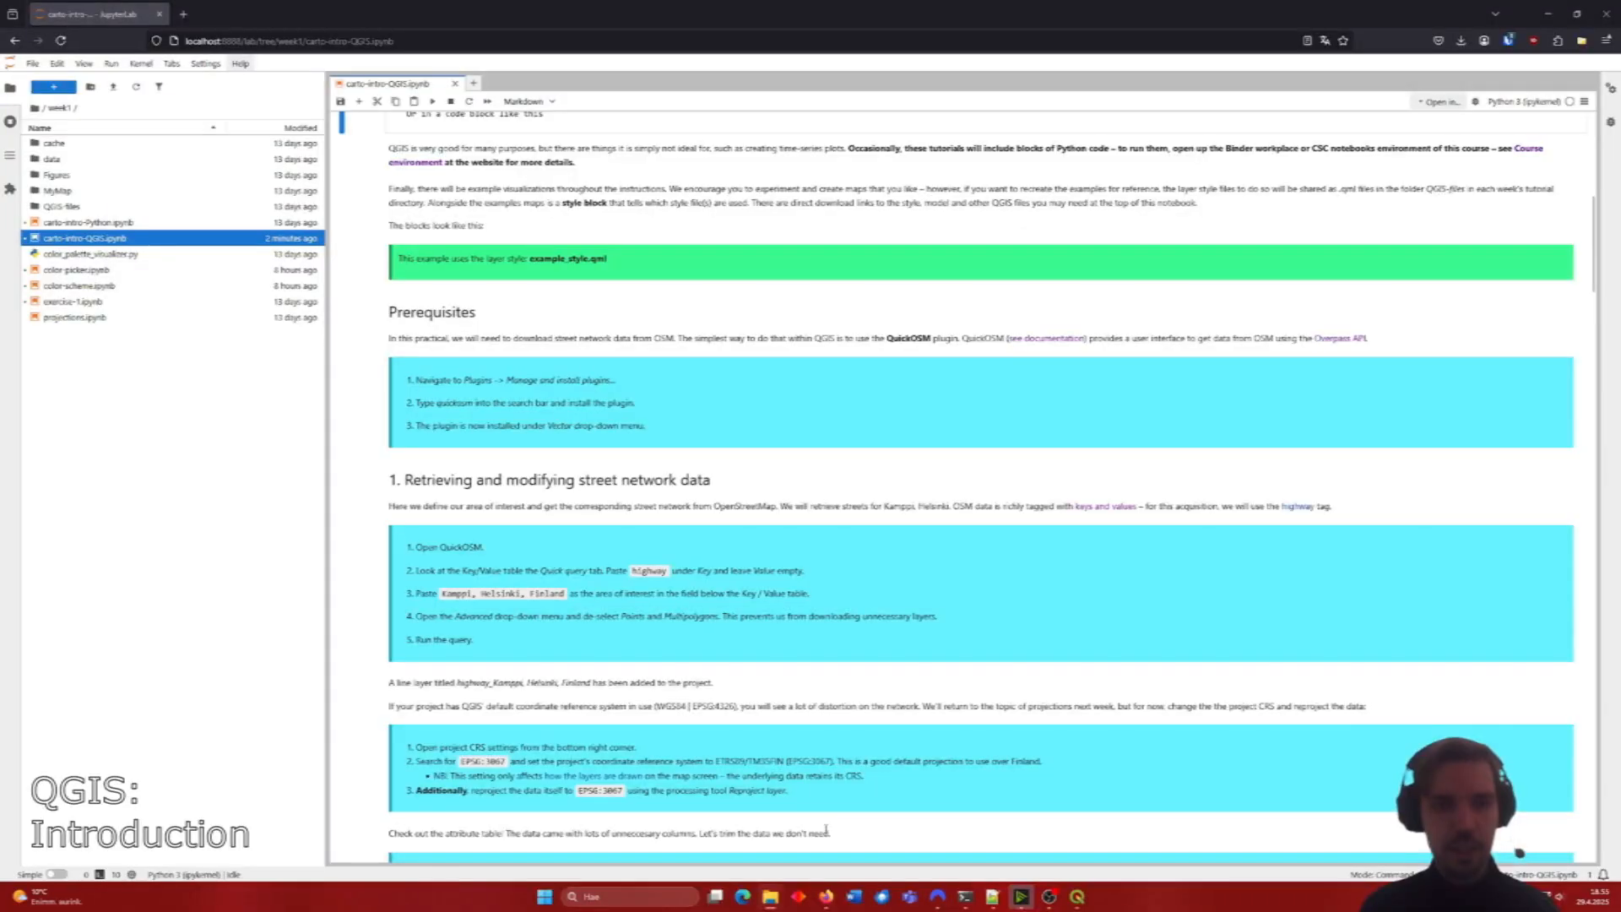
pyautogui.moveTo(1620, 123); pyautogui.dragTo(797, 182)
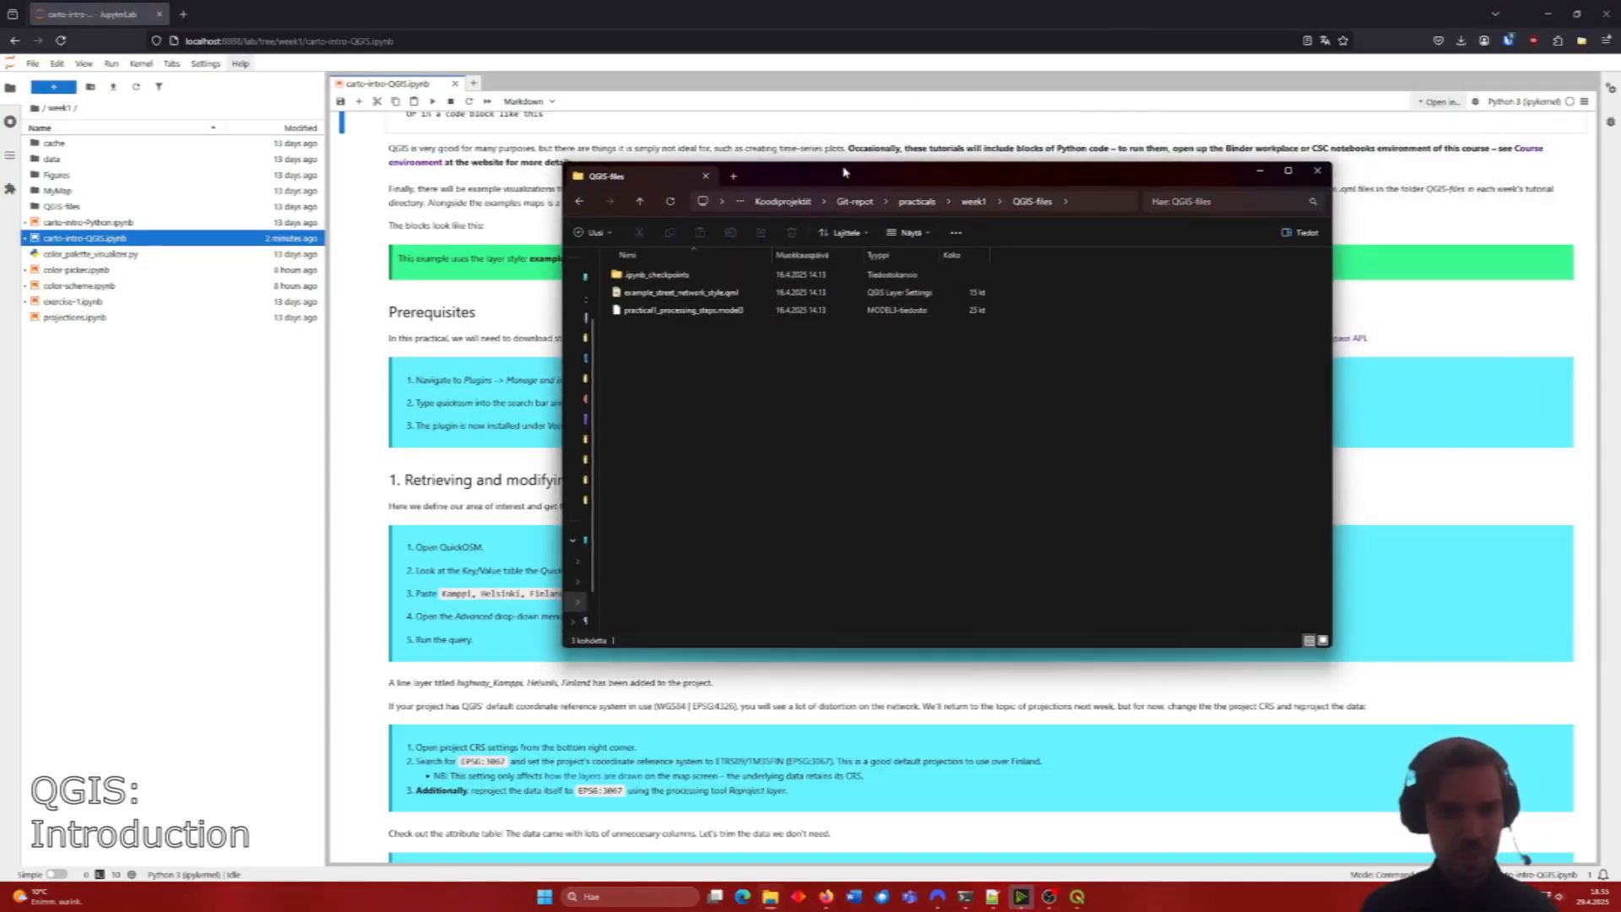
pyautogui.moveTo(843, 172); pyautogui.dragTo(1367, 172)
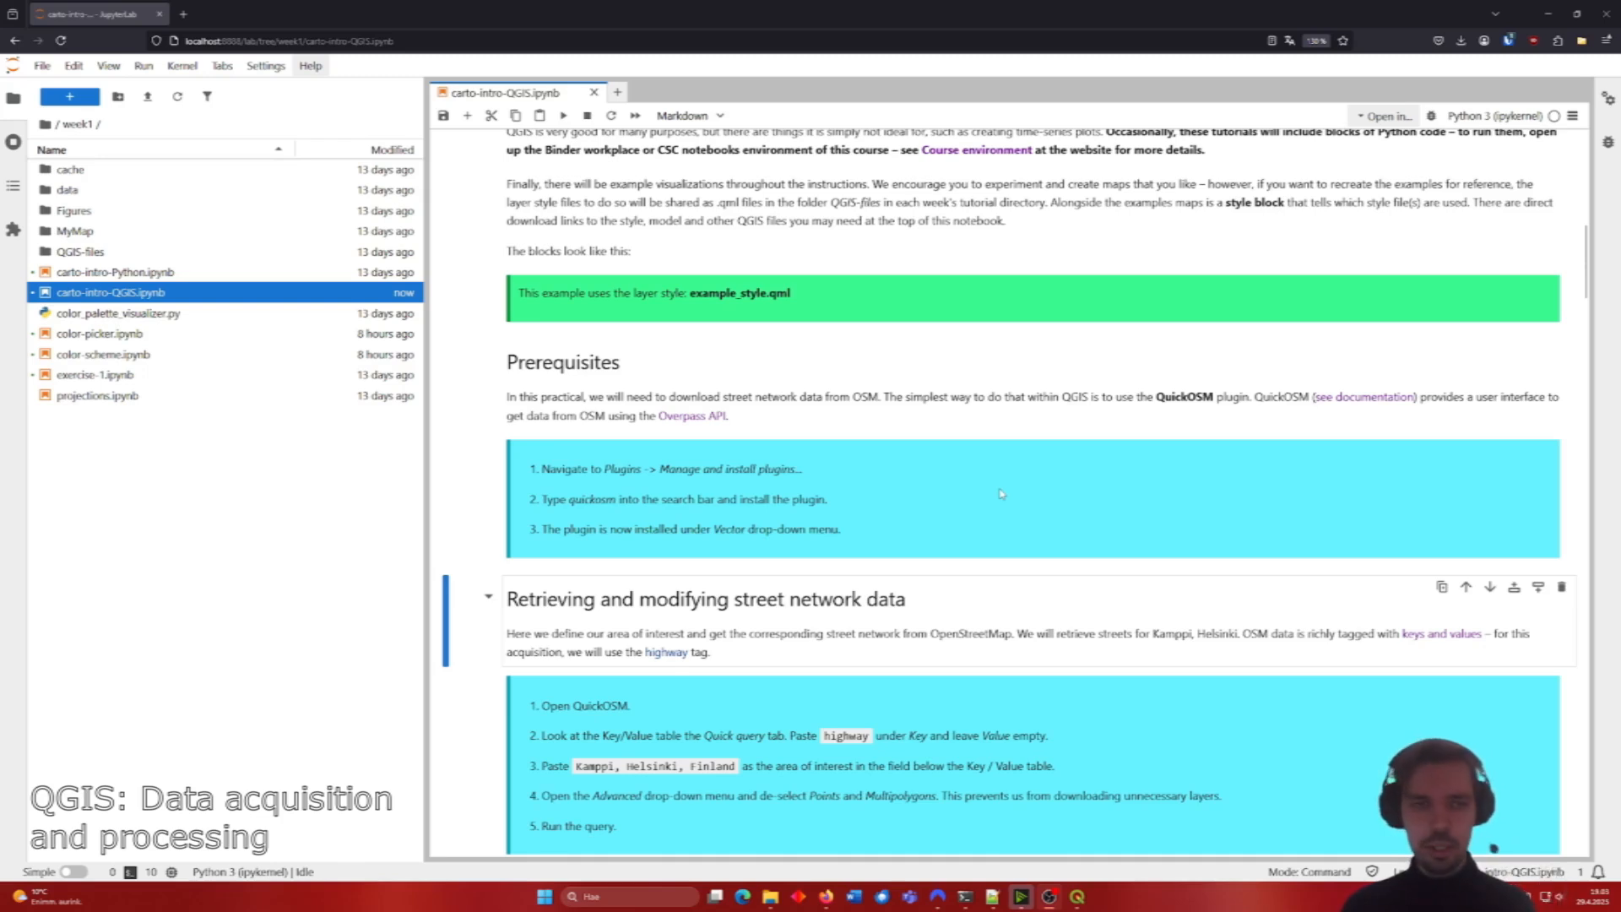
# Step: Read the notebook's prerequisites, switch to QGIS and look up the QuickOSM plugin by searching all plugins for "quickosm"
pyautogui.scroll(-1, 1041, 484)
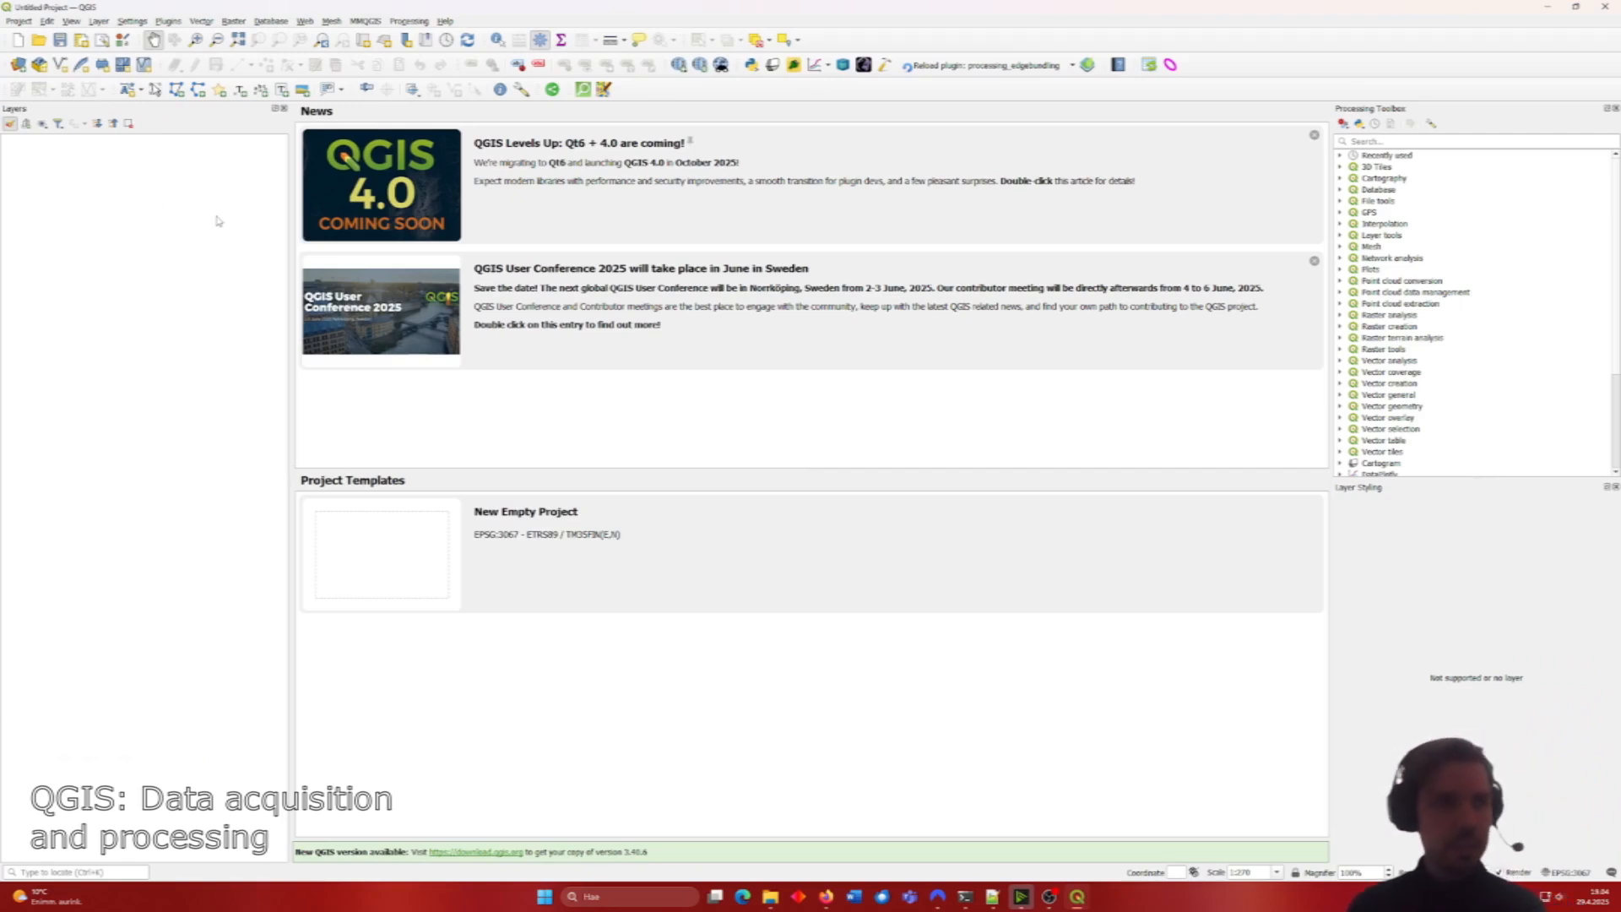
pyautogui.click(168, 20)
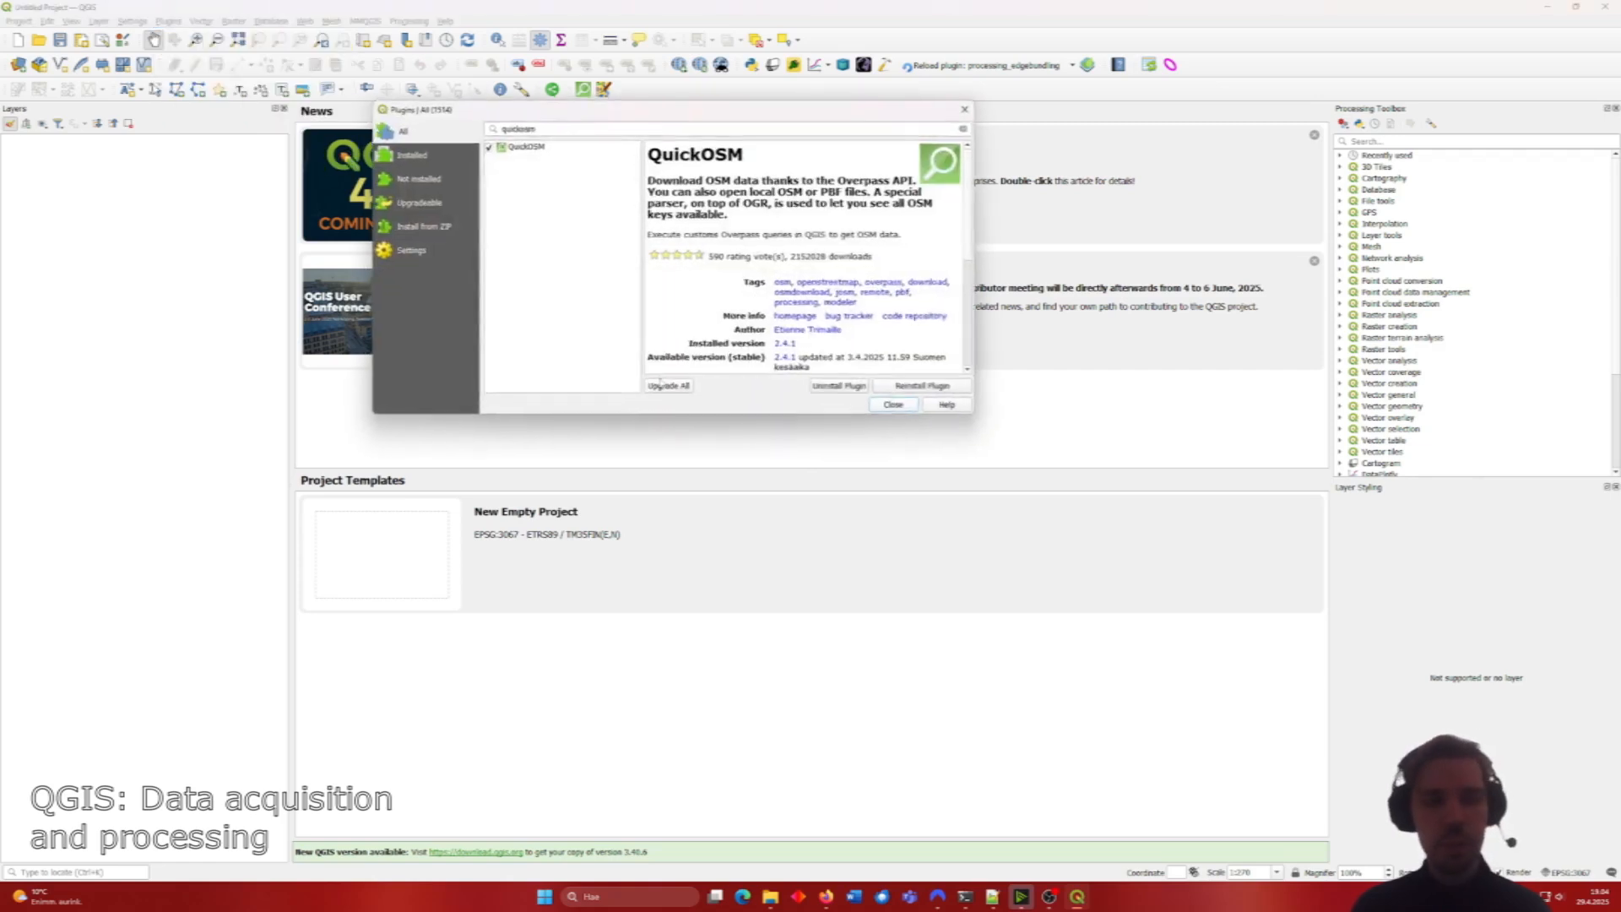
pyautogui.doubleClick(553, 125)
pyautogui.press('BackSpace')
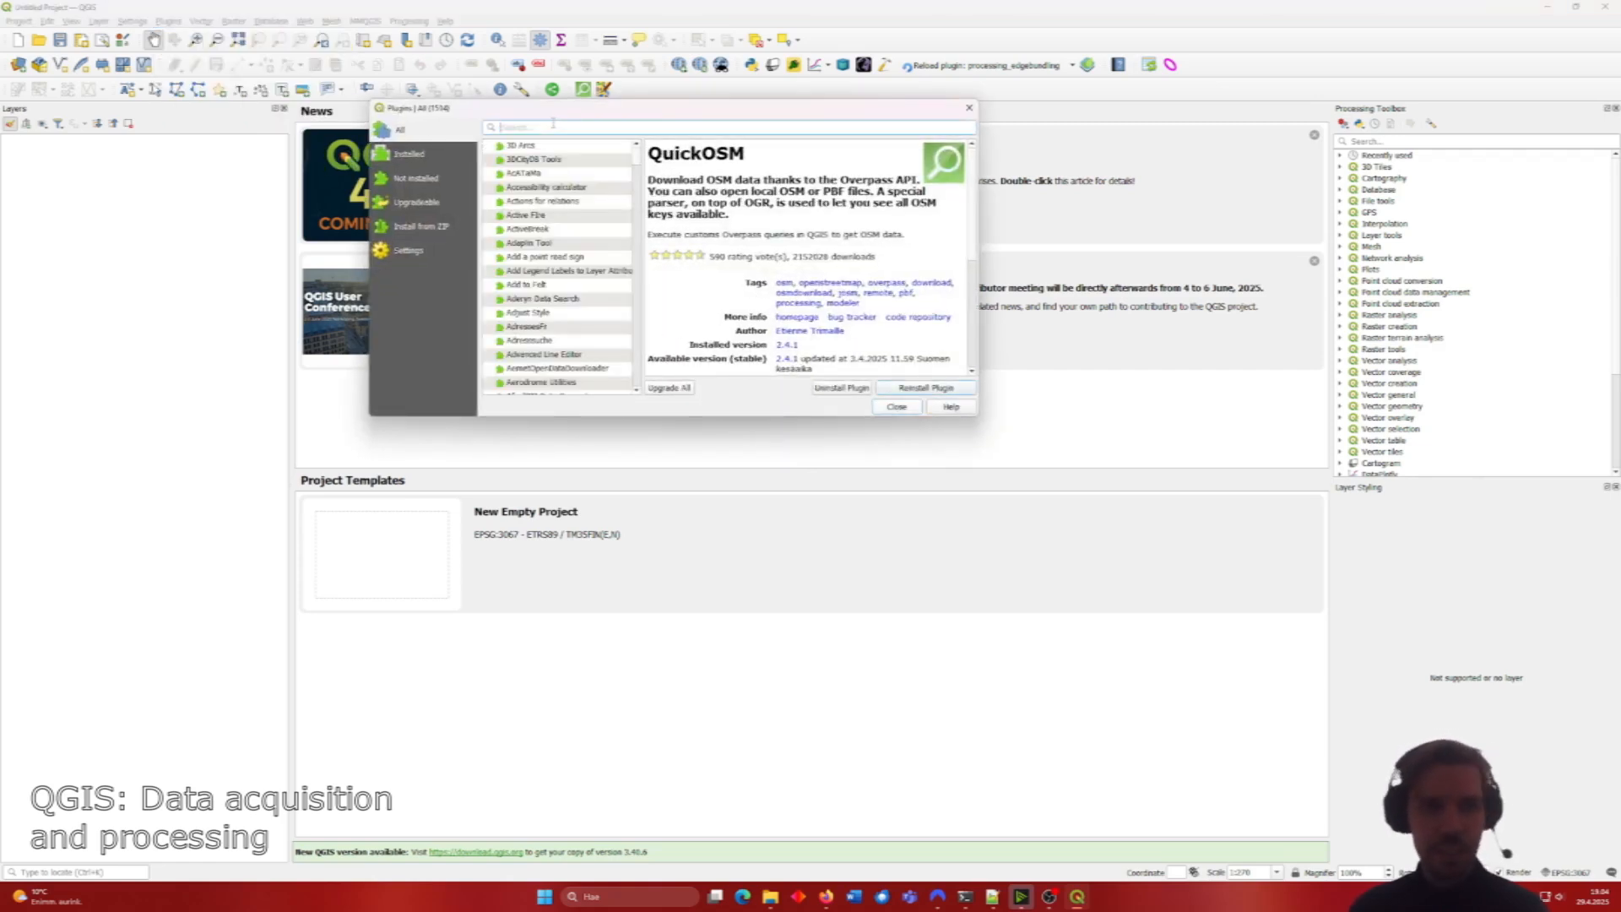
pyautogui.write('quickosm')
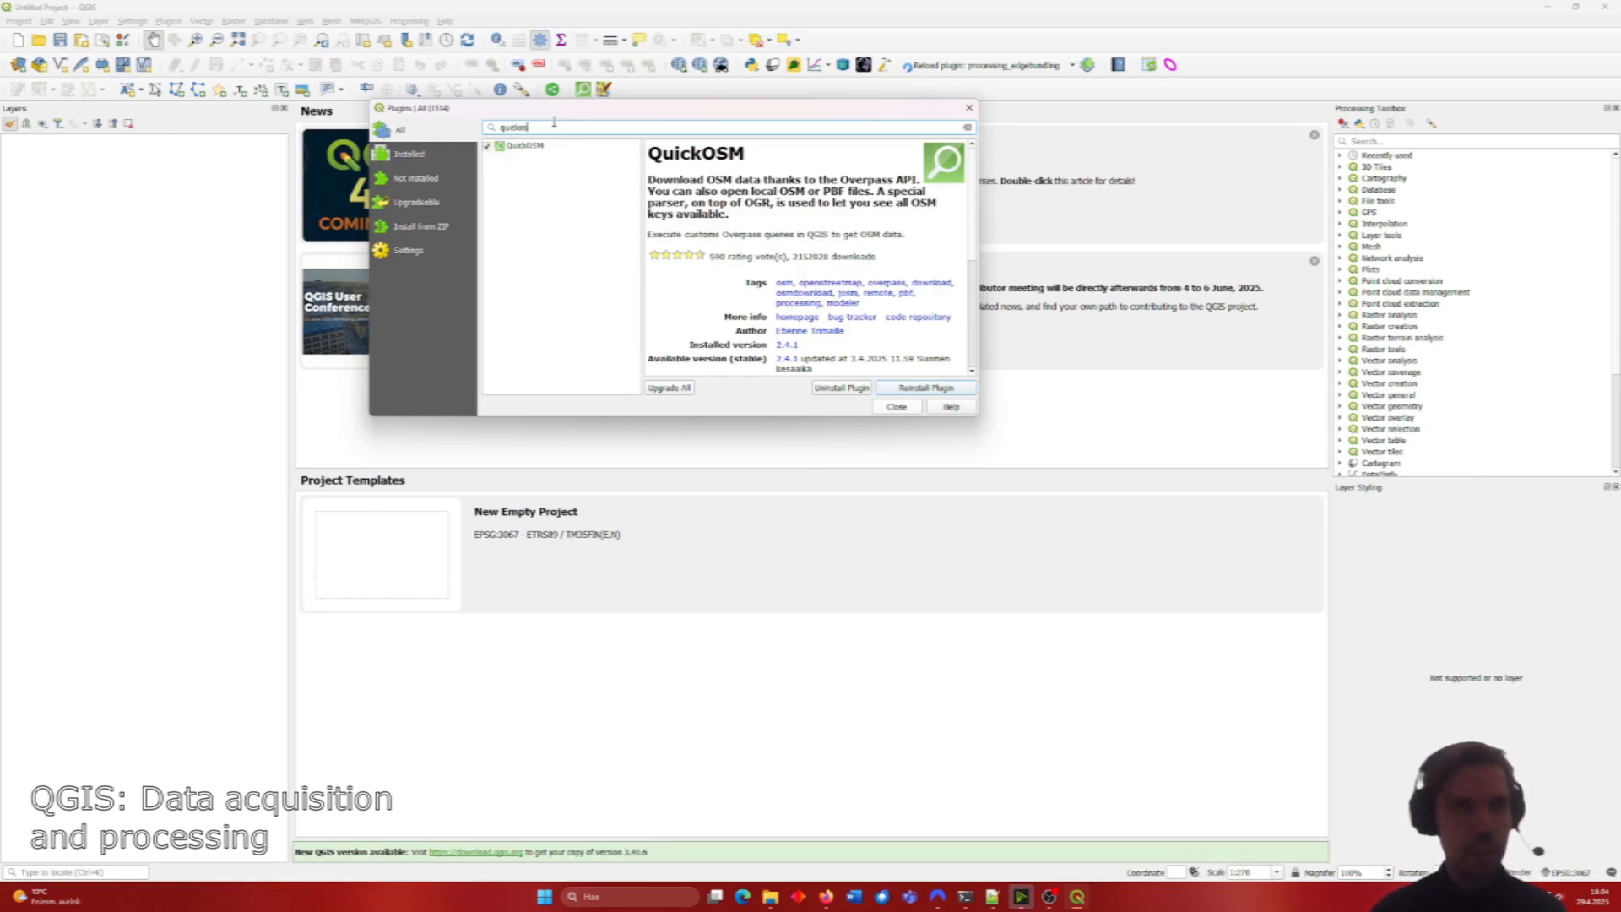
pyautogui.click(540, 147)
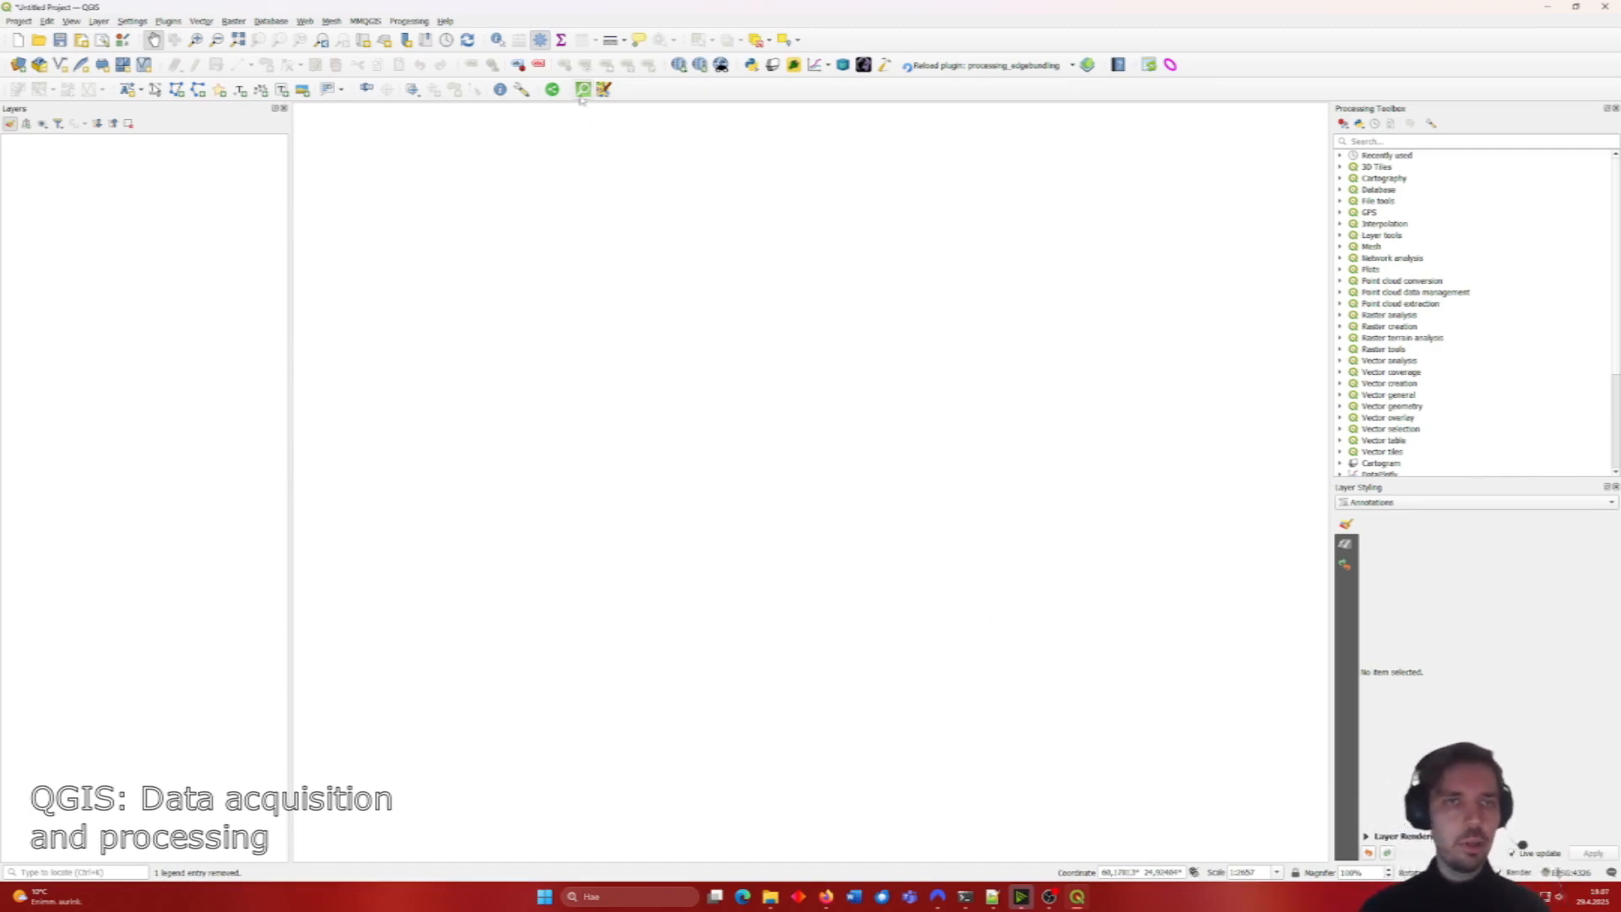
# Step: Open a QuickOSM quick query and set its key to highway
pyautogui.click(199, 21)
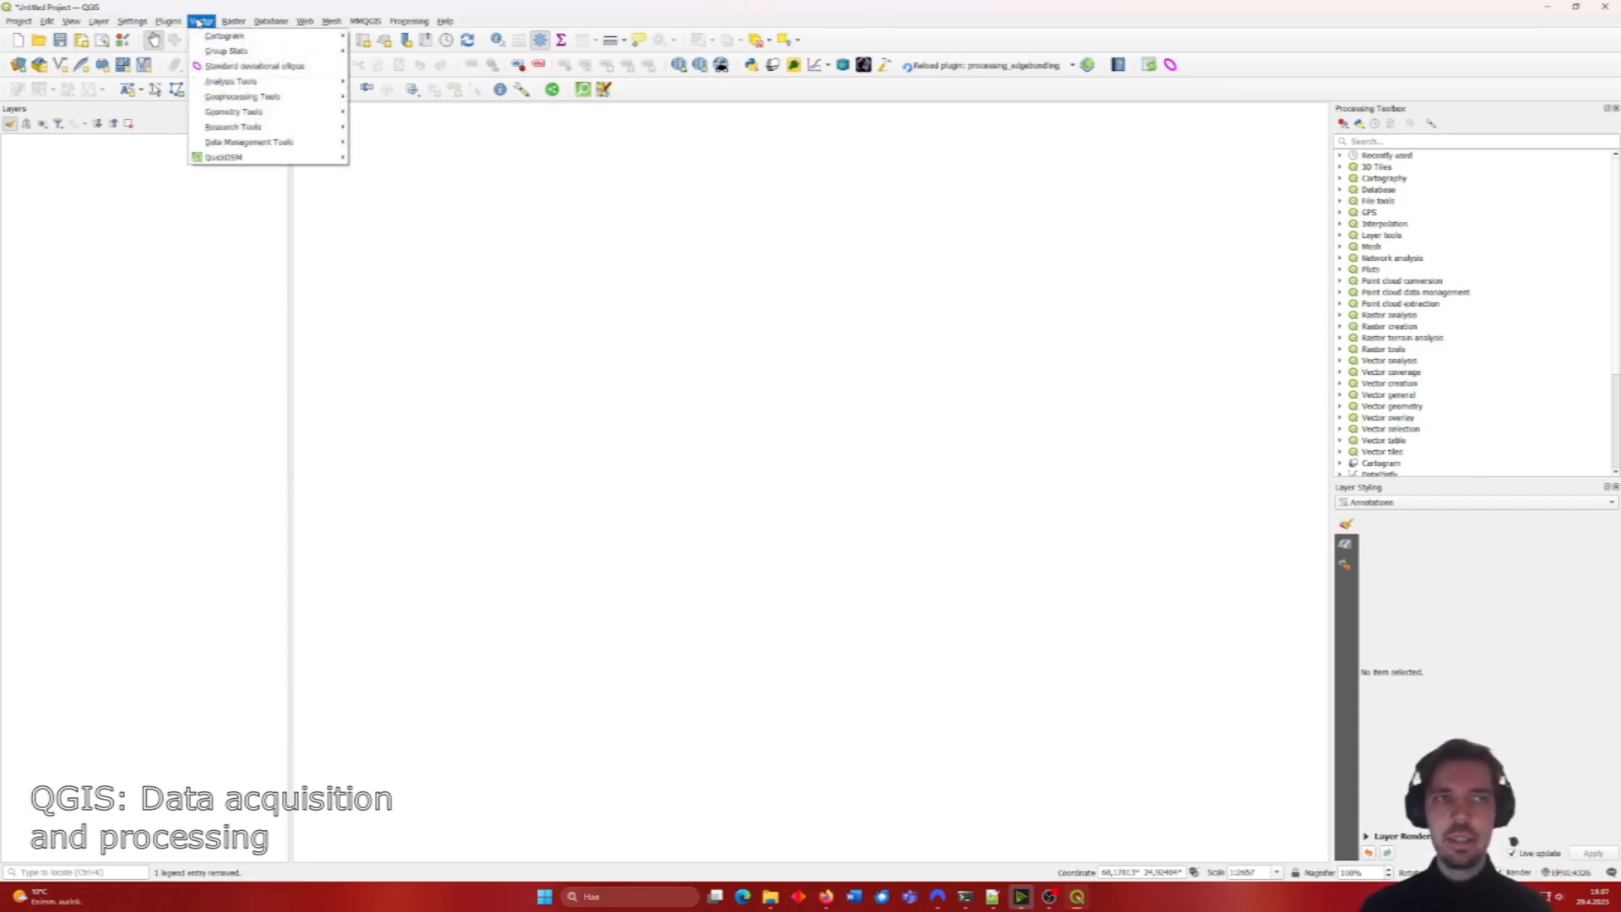
pyautogui.moveTo(253, 158)
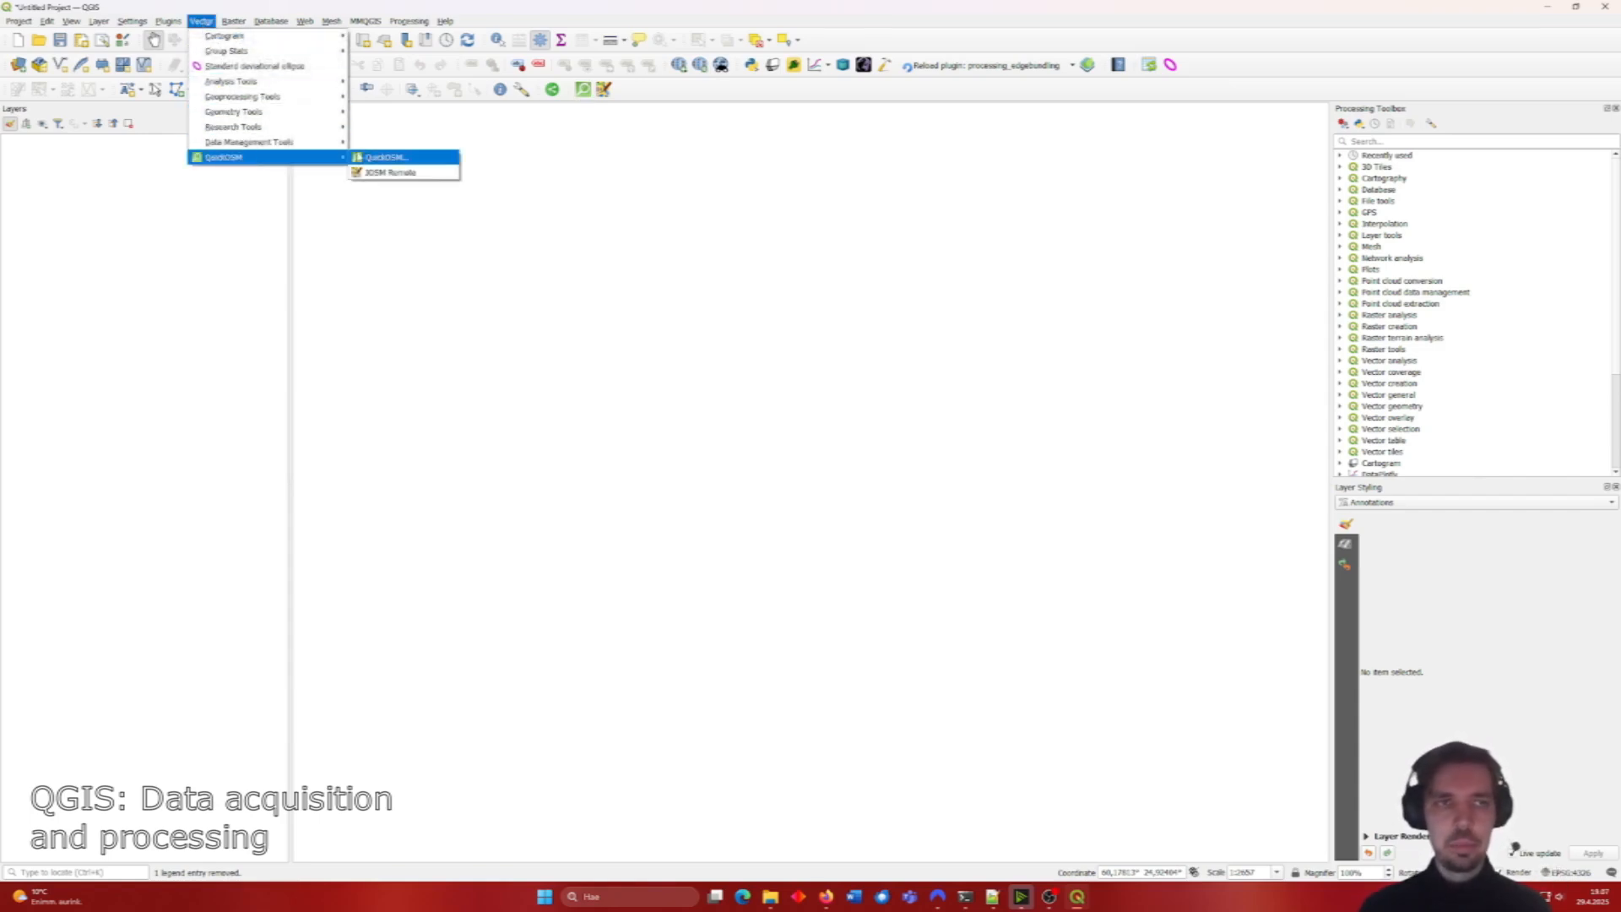
pyautogui.click(381, 158)
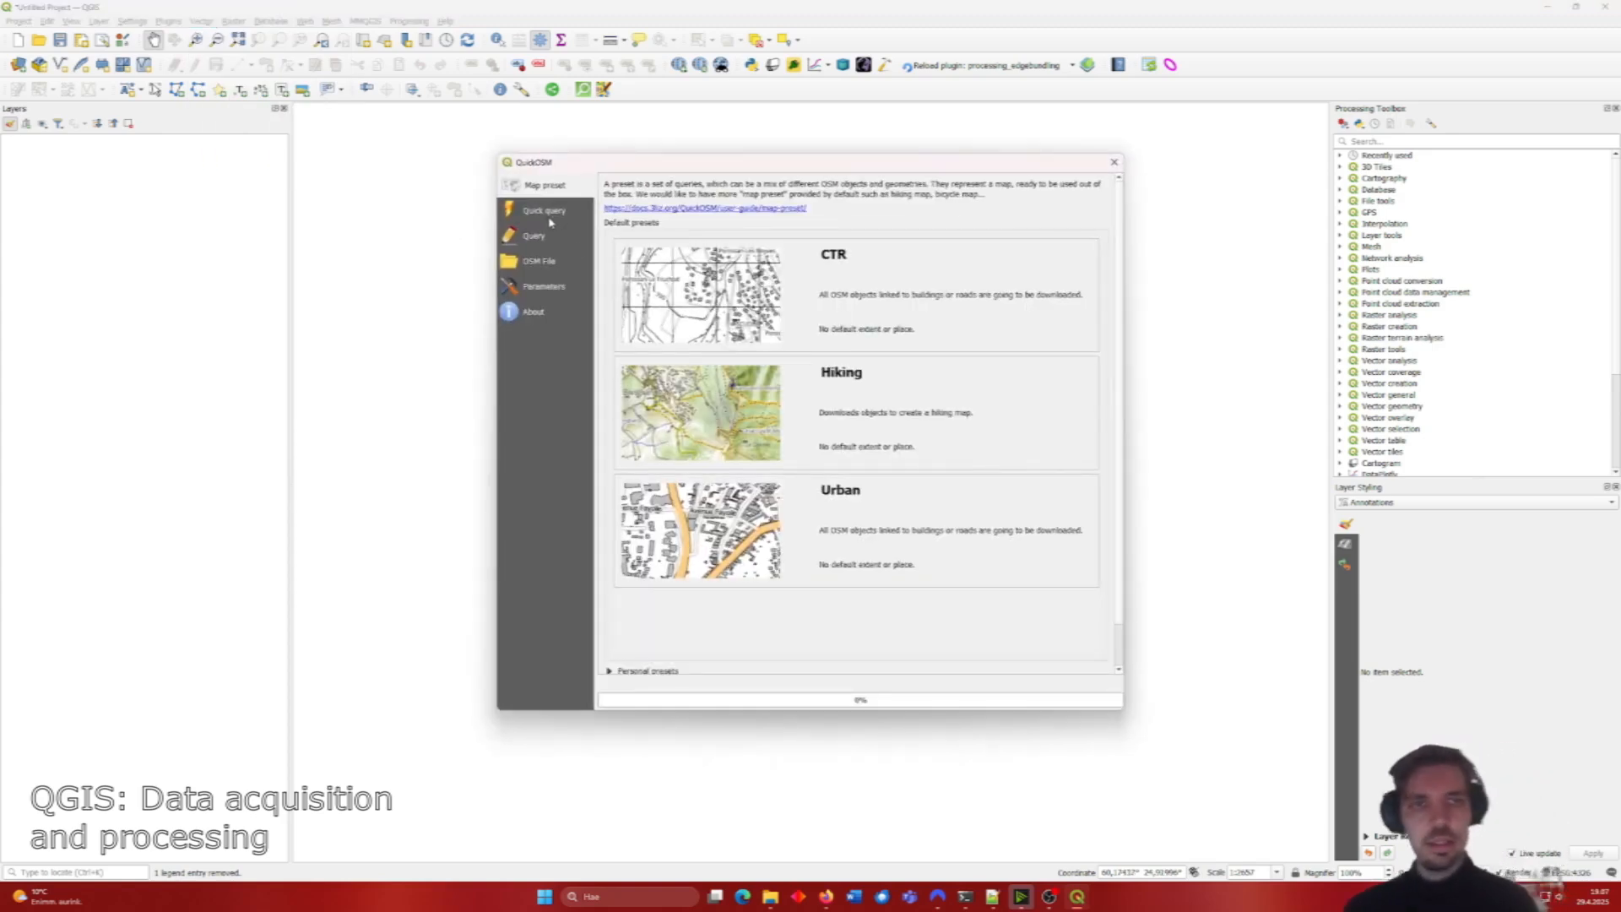
pyautogui.click(547, 213)
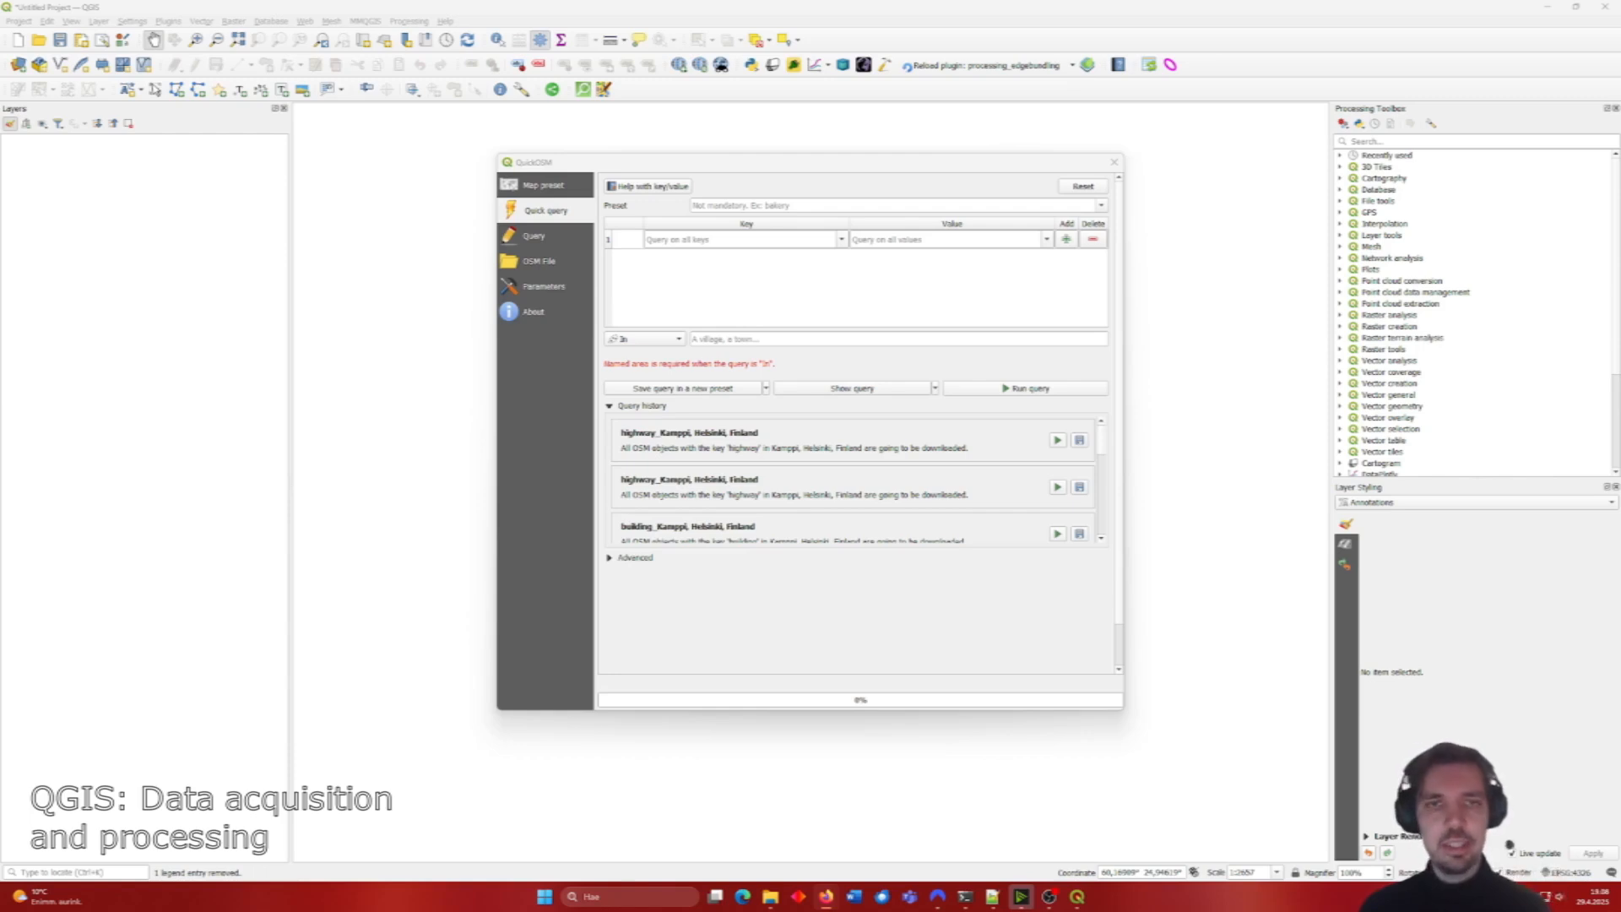
pyautogui.click(742, 241)
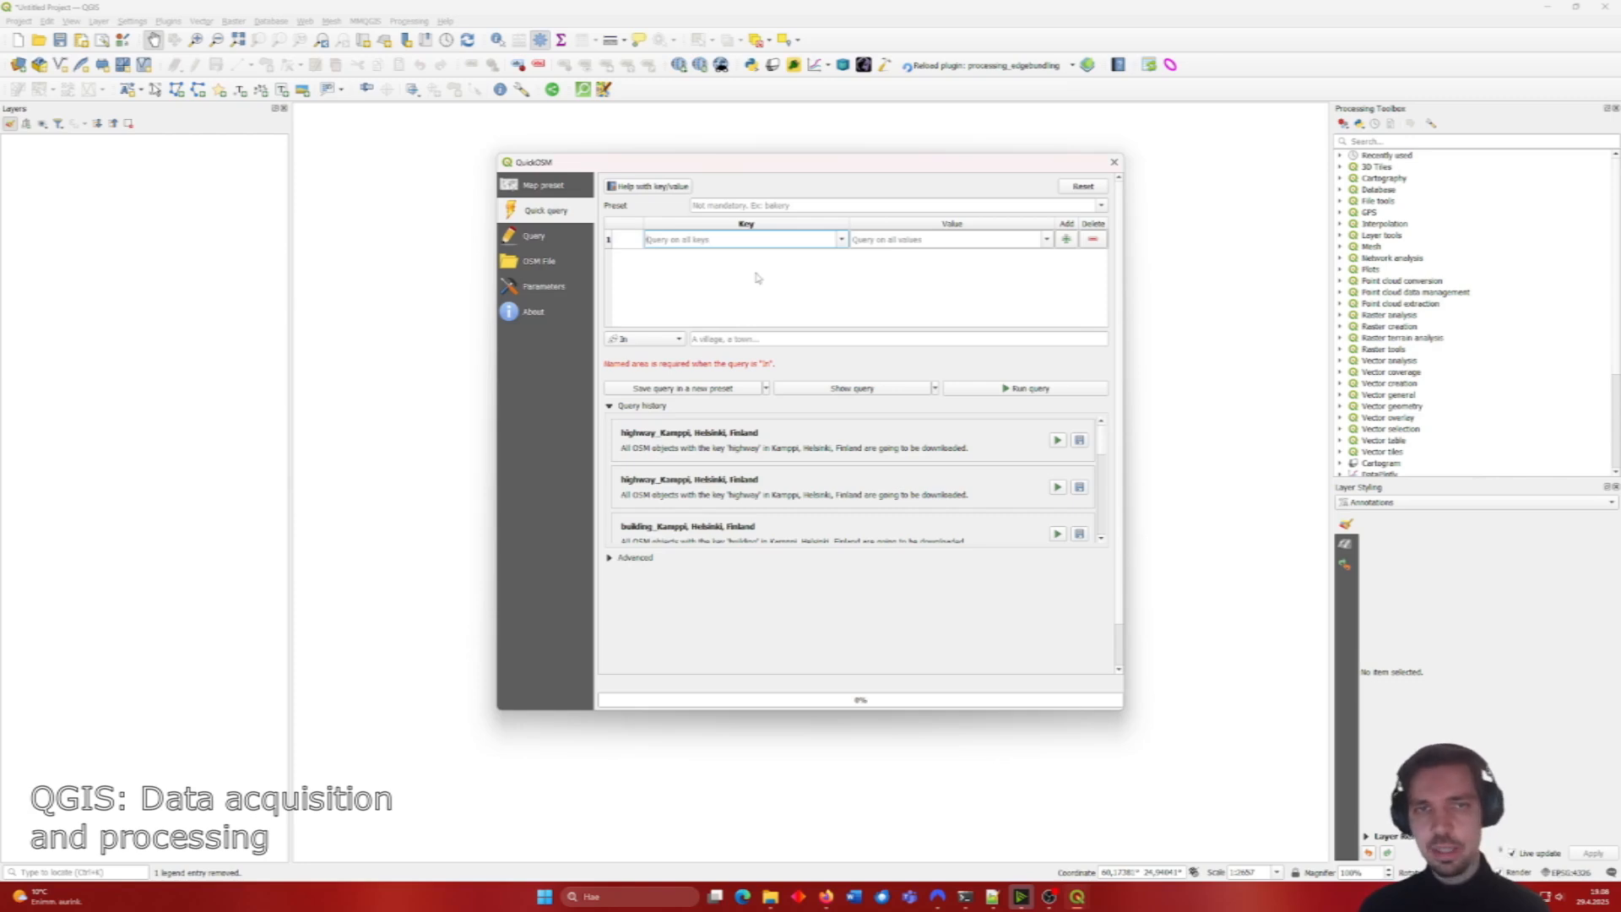
pyautogui.write('highway')
pyautogui.press('Return')
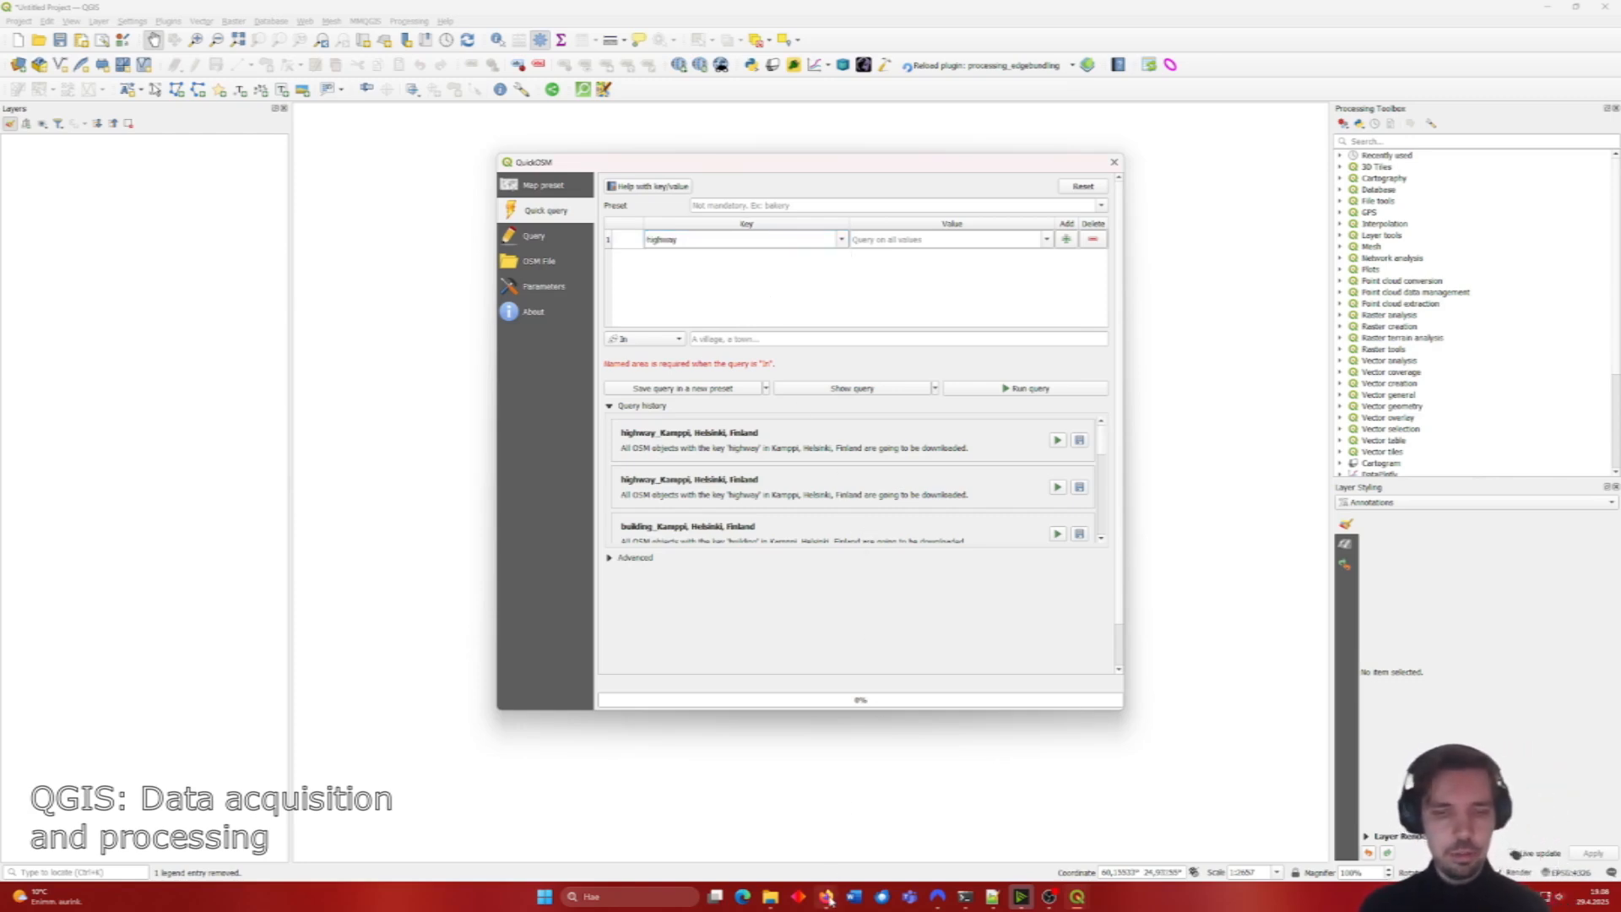
# Step: Check the highway key instruction in the JupyterLab notebook, and browse the values offered for that key back in QuickOSM
pyautogui.moveTo(826, 893)
pyautogui.moveTo(779, 840)
pyautogui.click(895, 836)
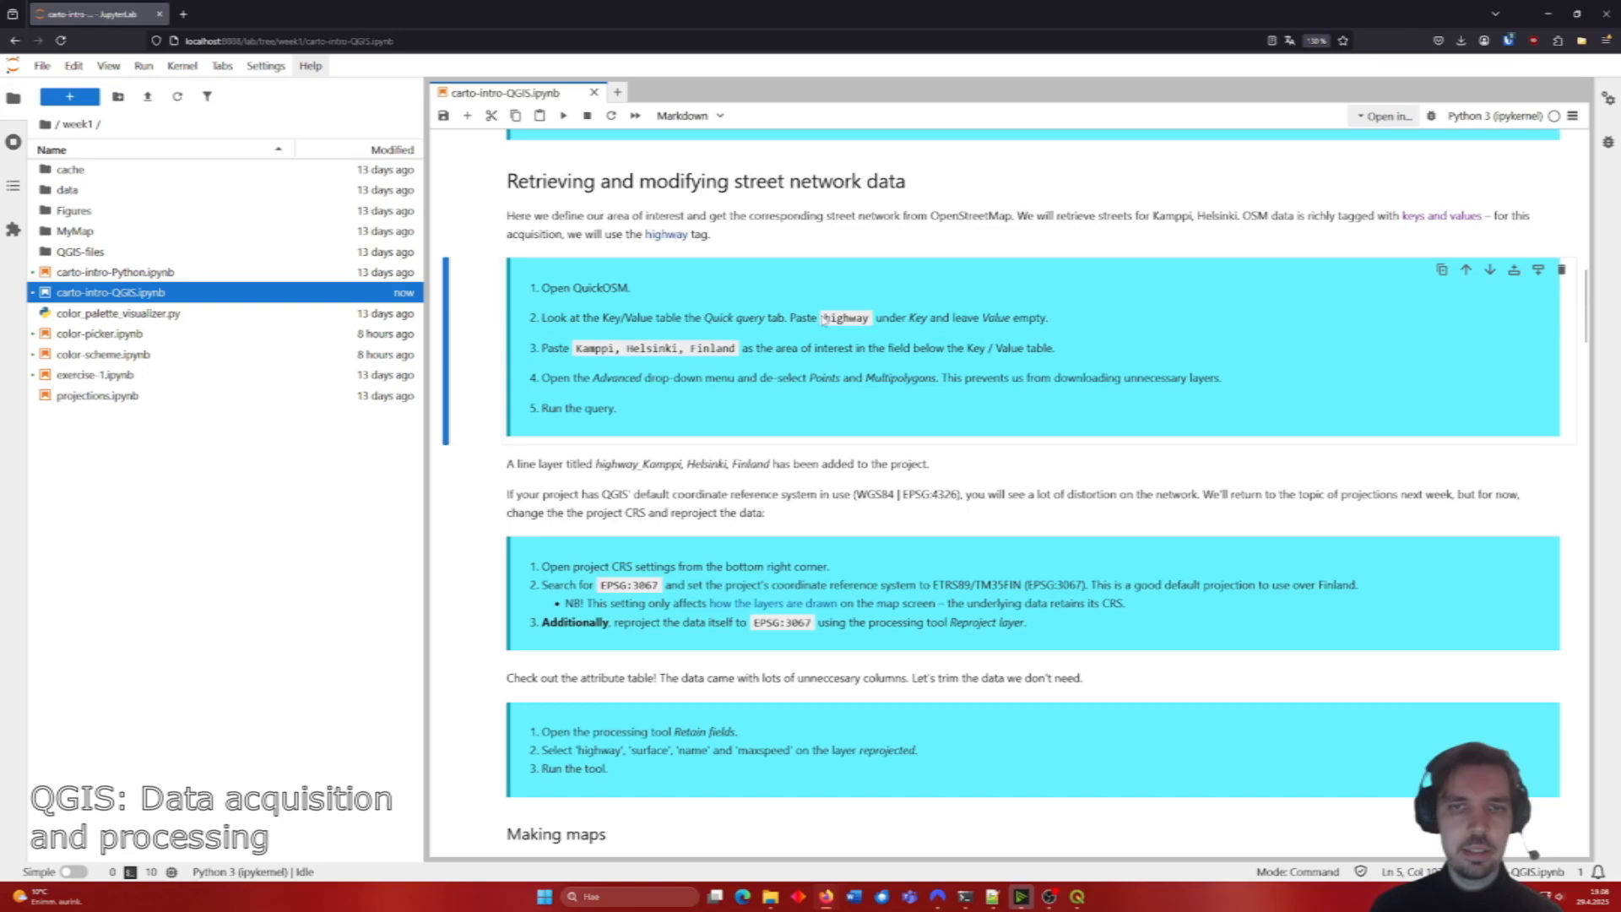
pyautogui.moveTo(824, 320); pyautogui.dragTo(871, 319)
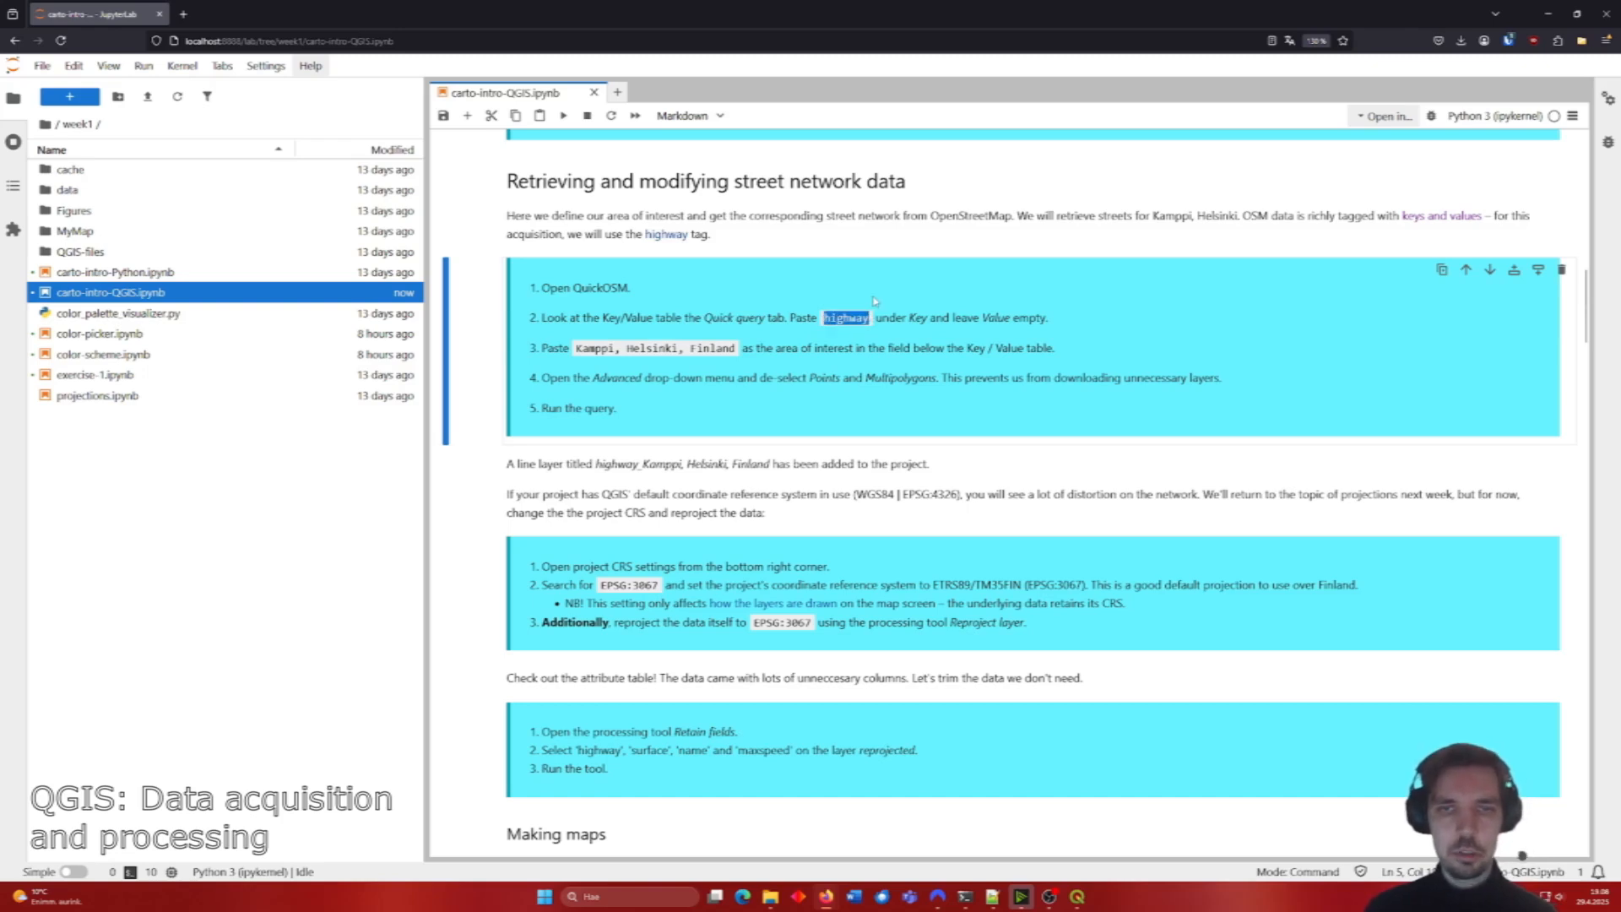
pyautogui.click(881, 304)
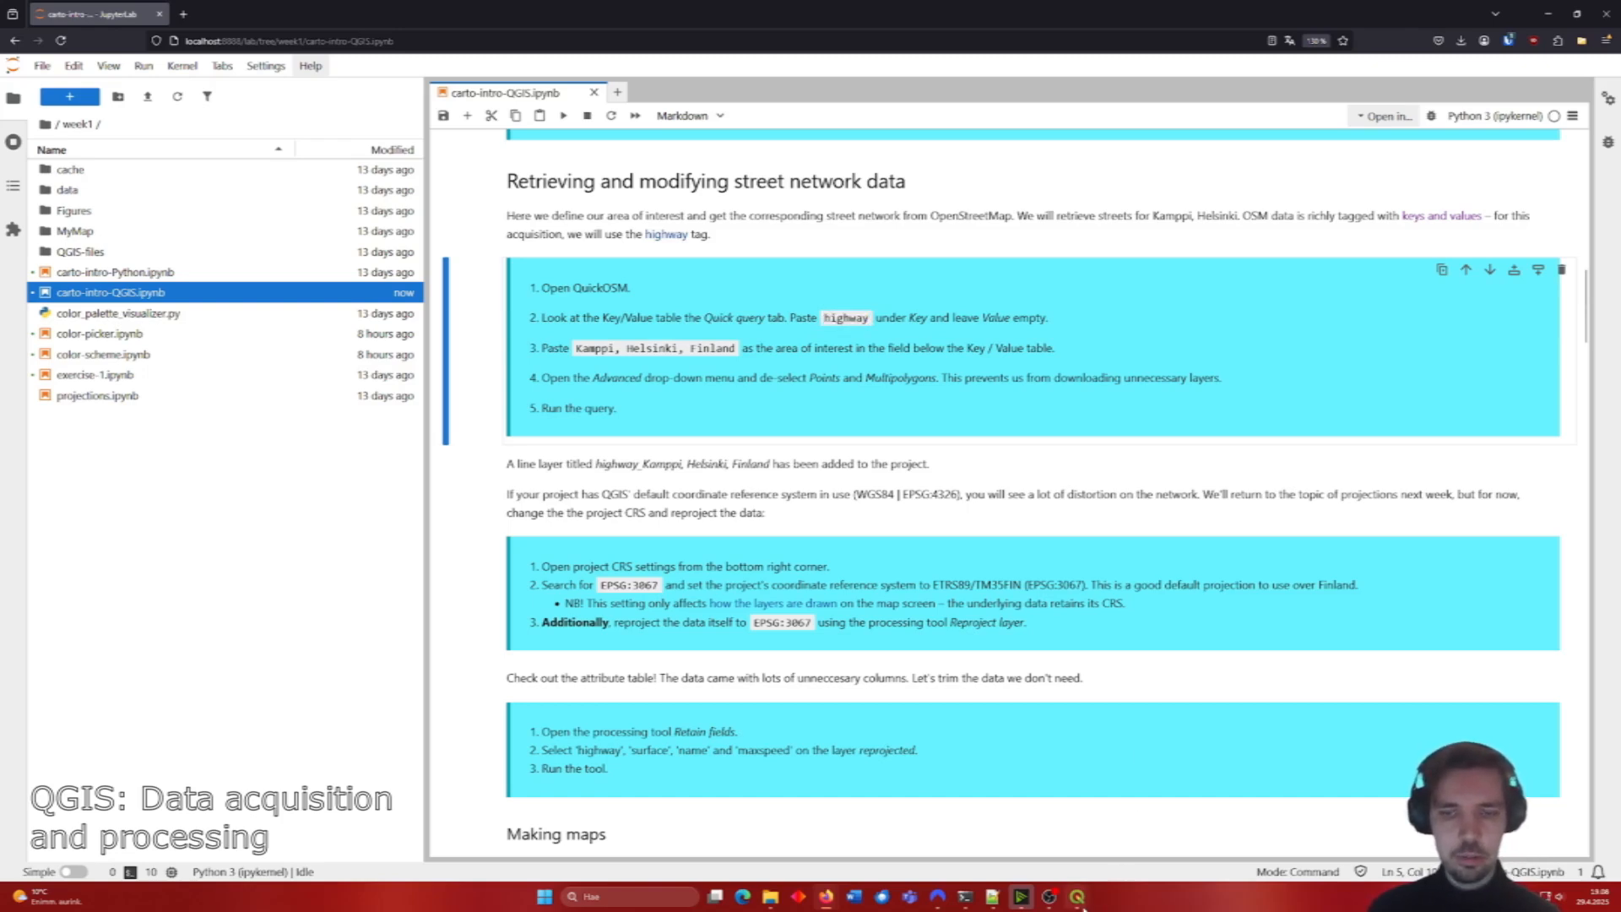
pyautogui.moveTo(1077, 897)
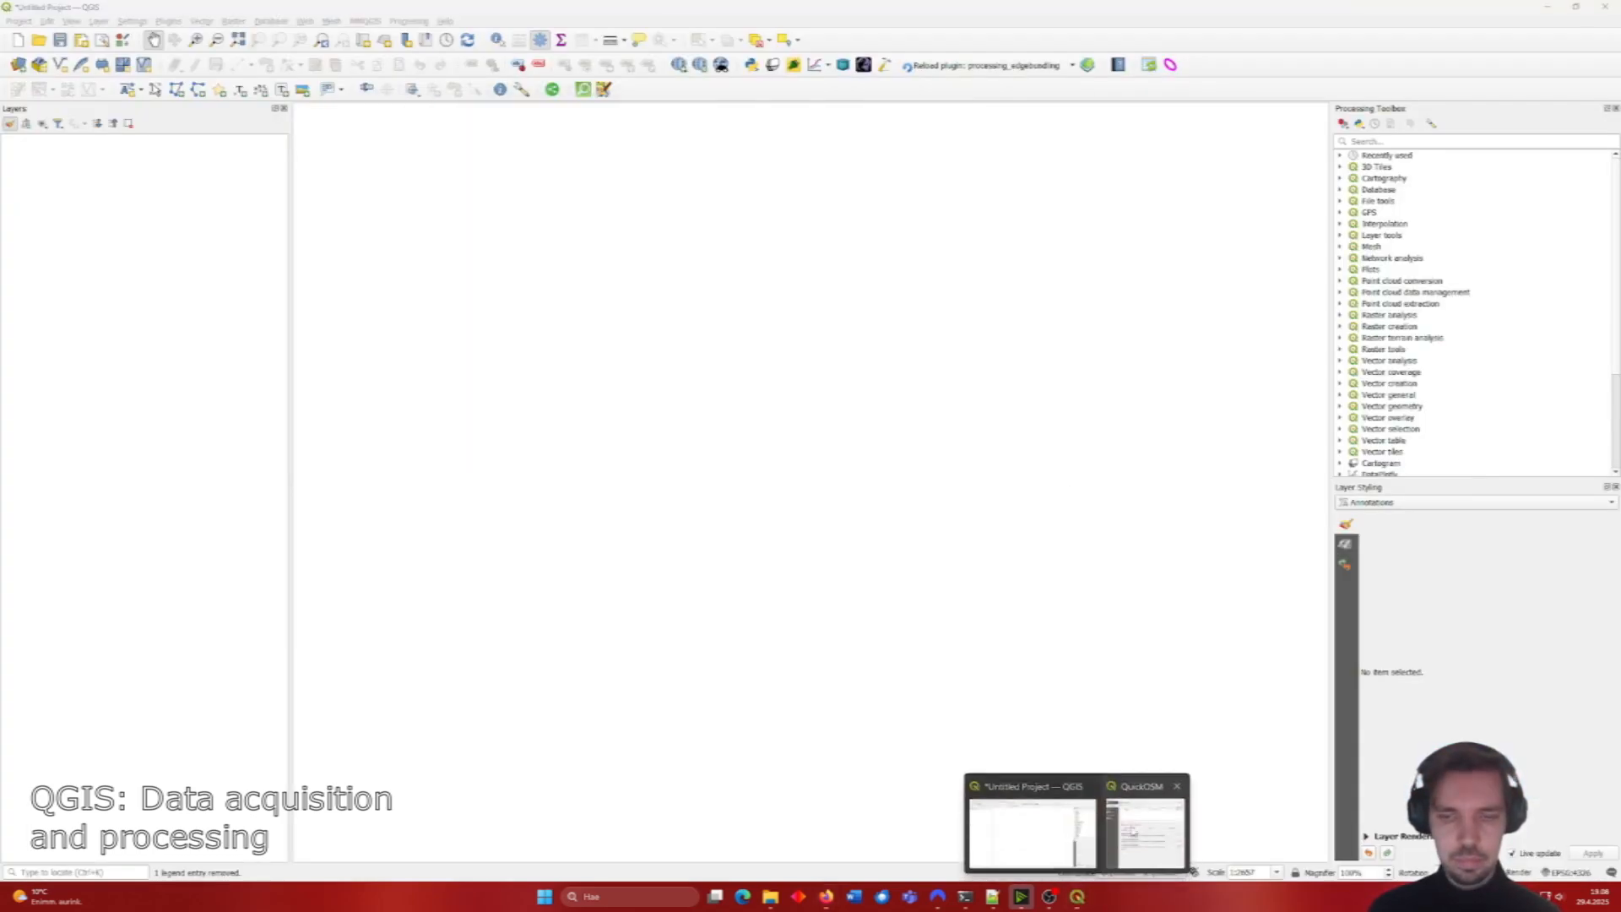
pyautogui.click(1142, 823)
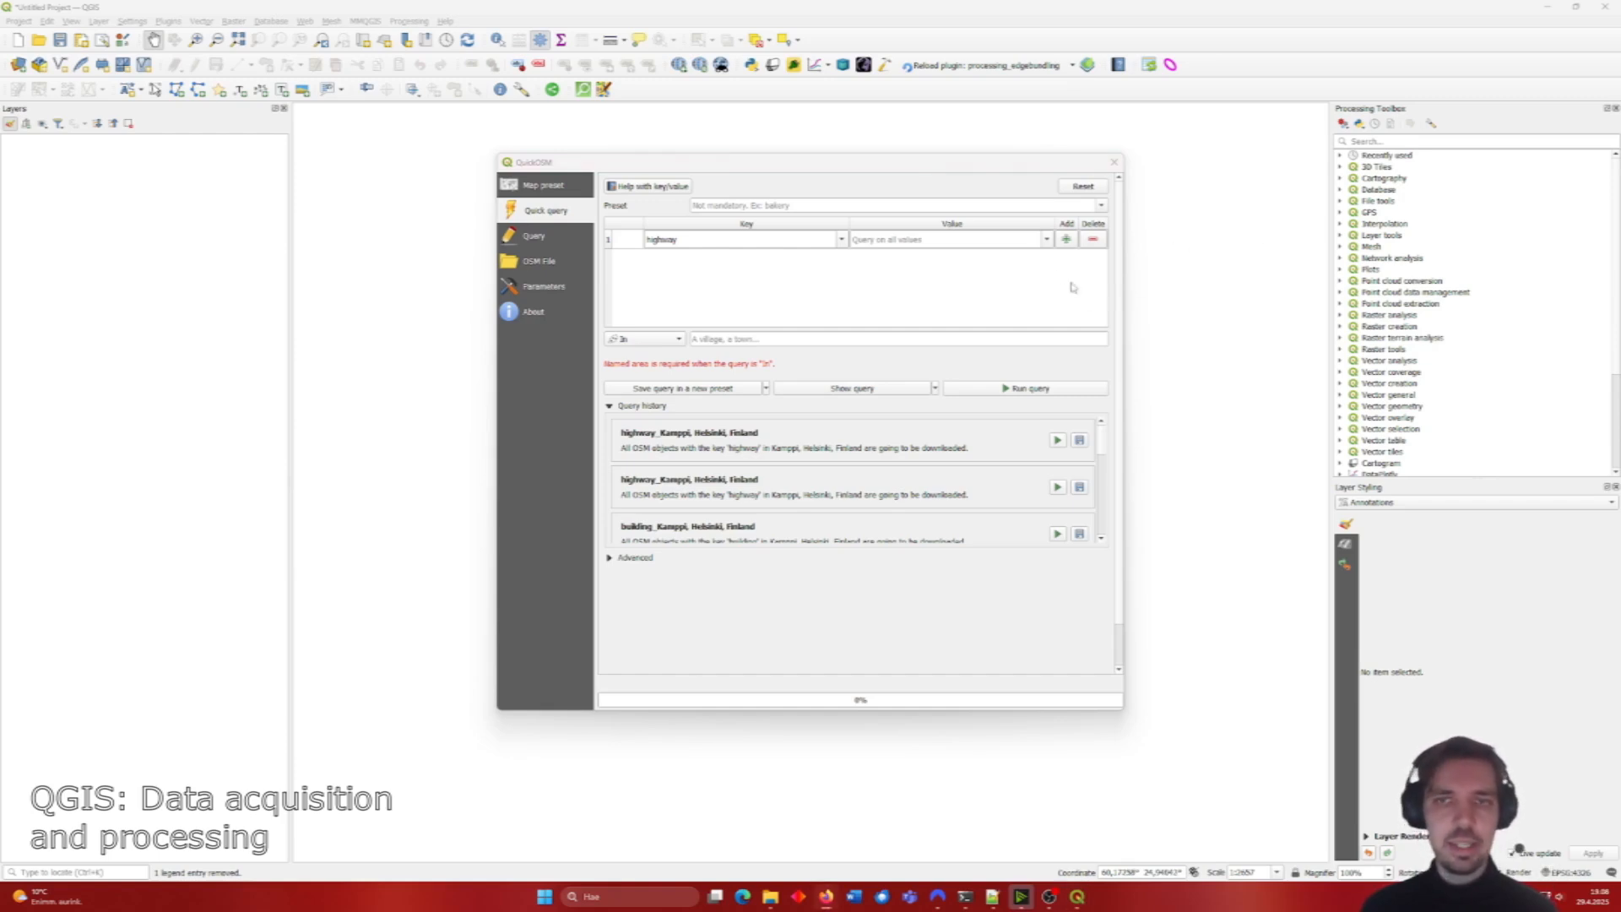
pyautogui.click(1047, 239)
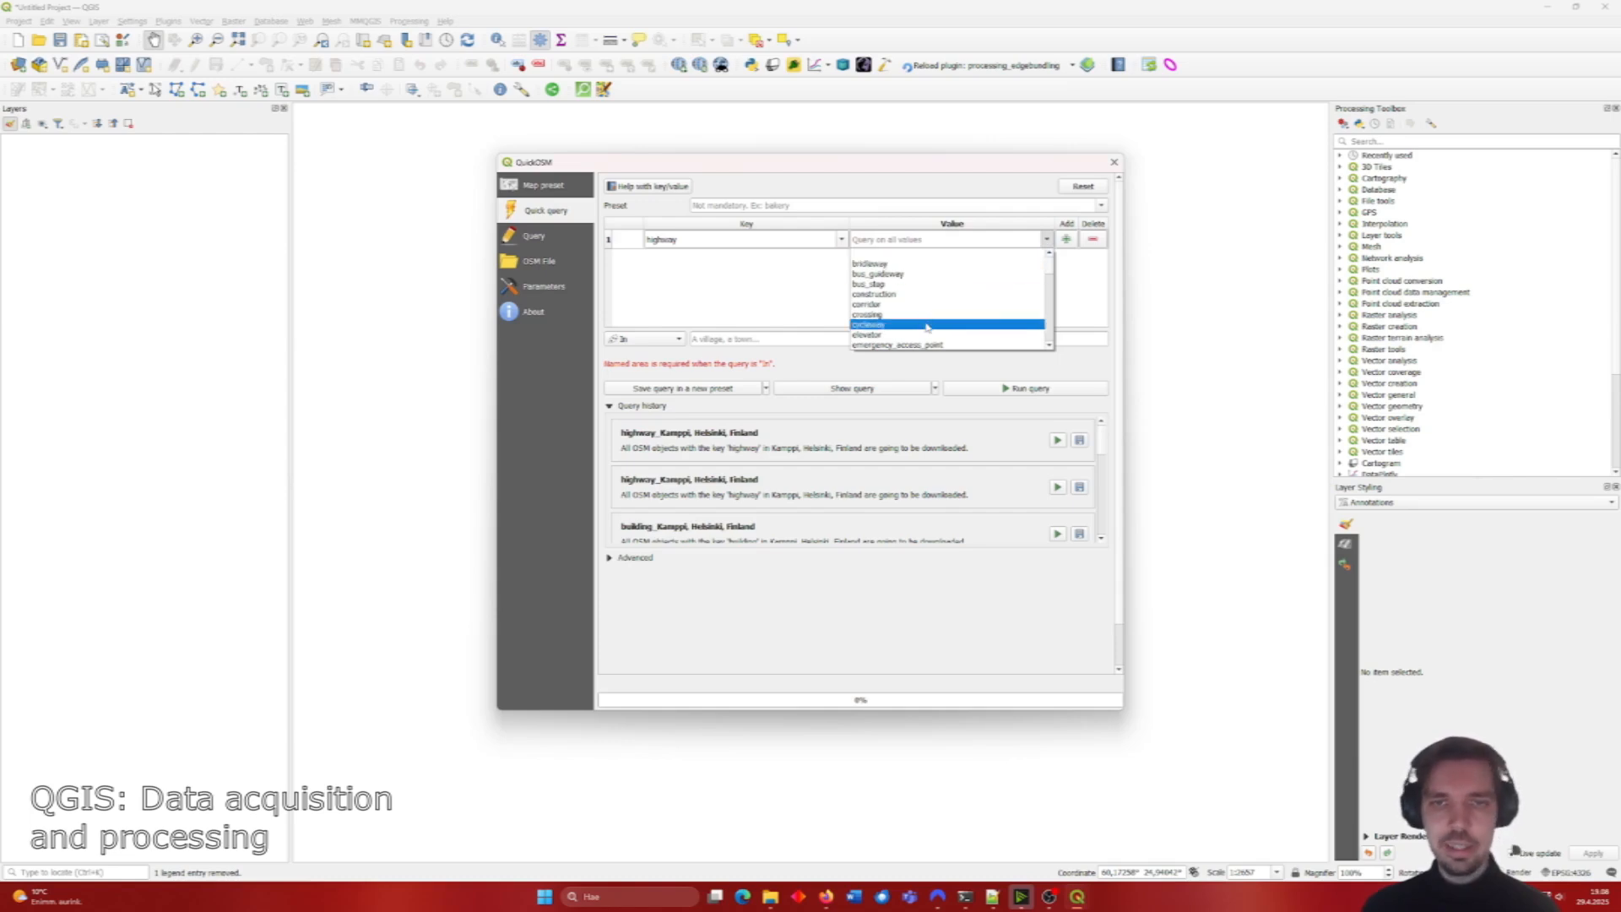
pyautogui.click(1047, 241)
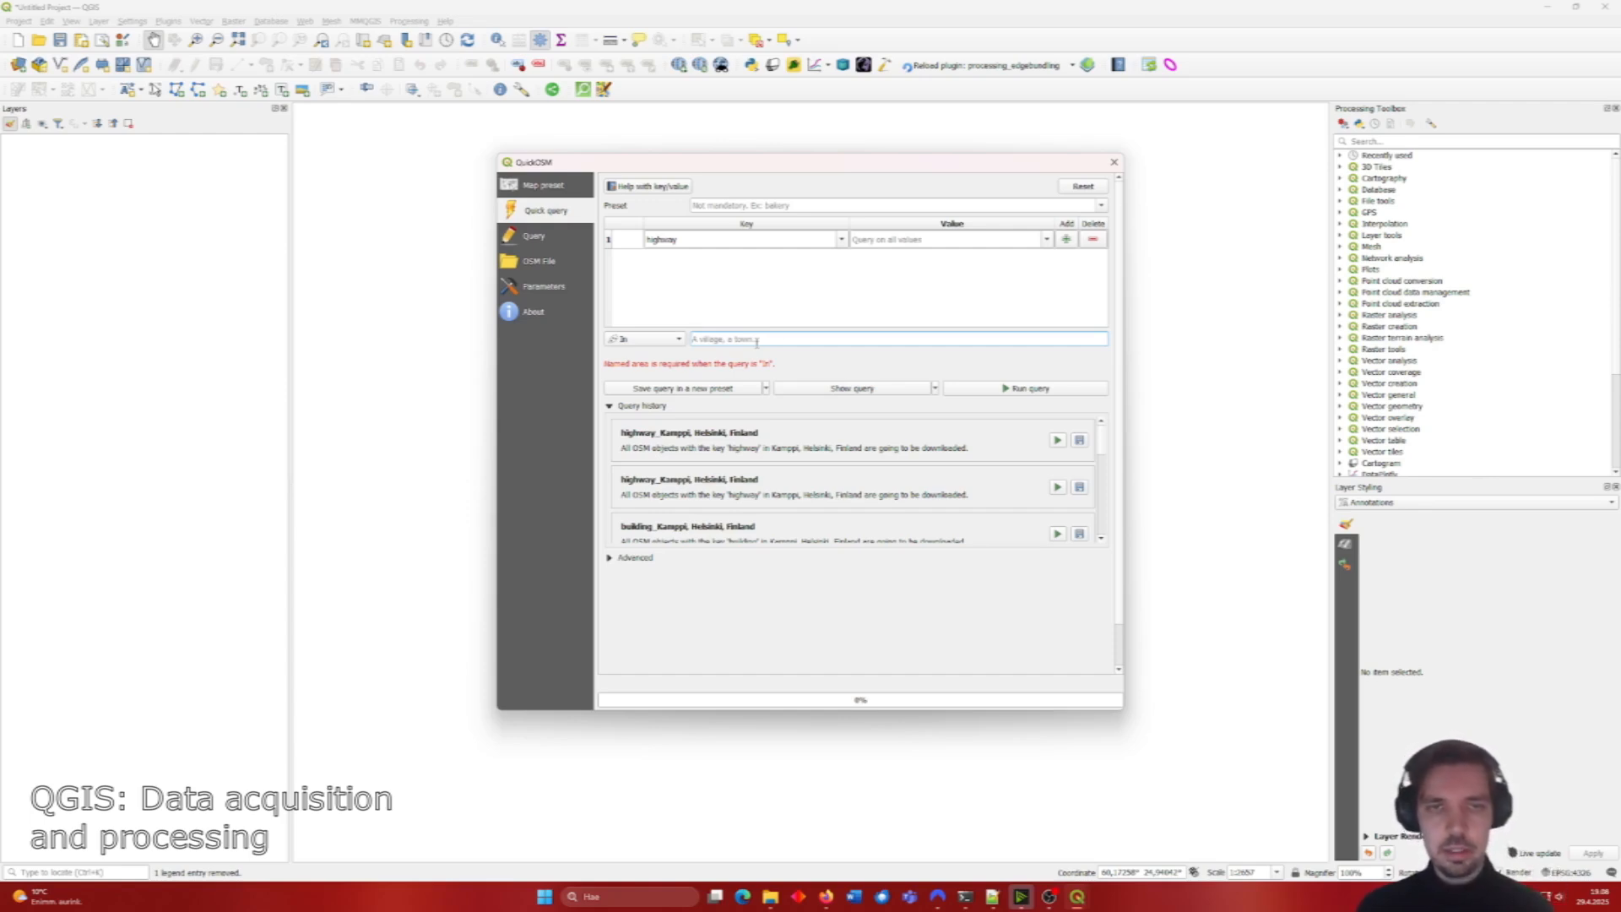
# Step: Set the query area to Kamppi, Helsinki, Finland and exclude points and multipolygons from the output geometries
pyautogui.write('Kamppi, Helsinki, Finland')
pyautogui.click(808, 310)
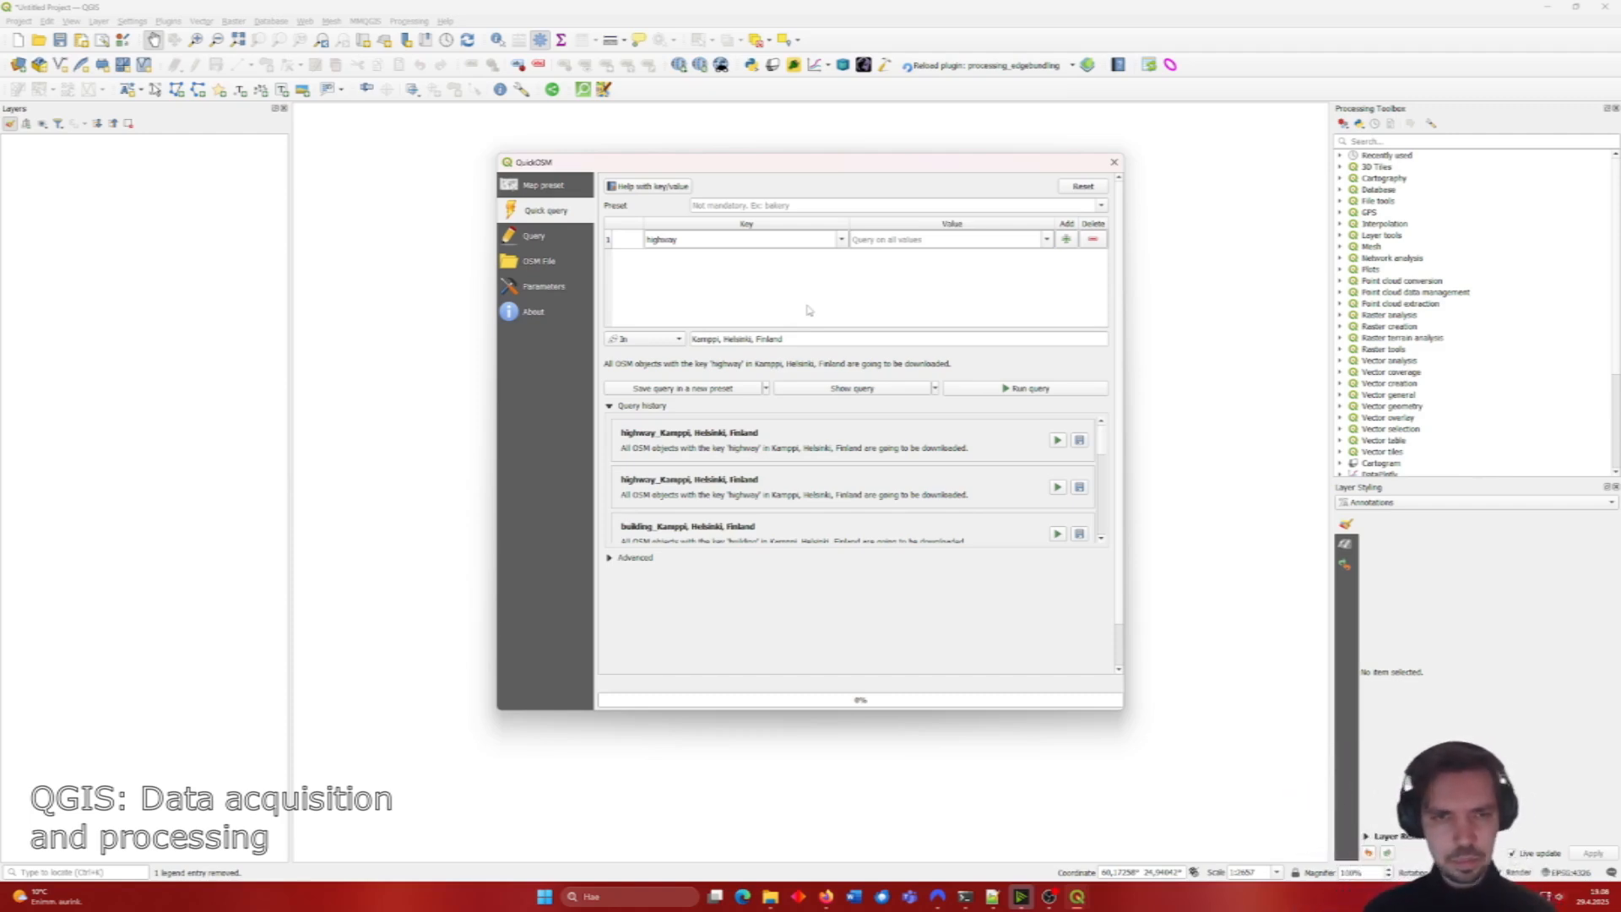
pyautogui.click(612, 559)
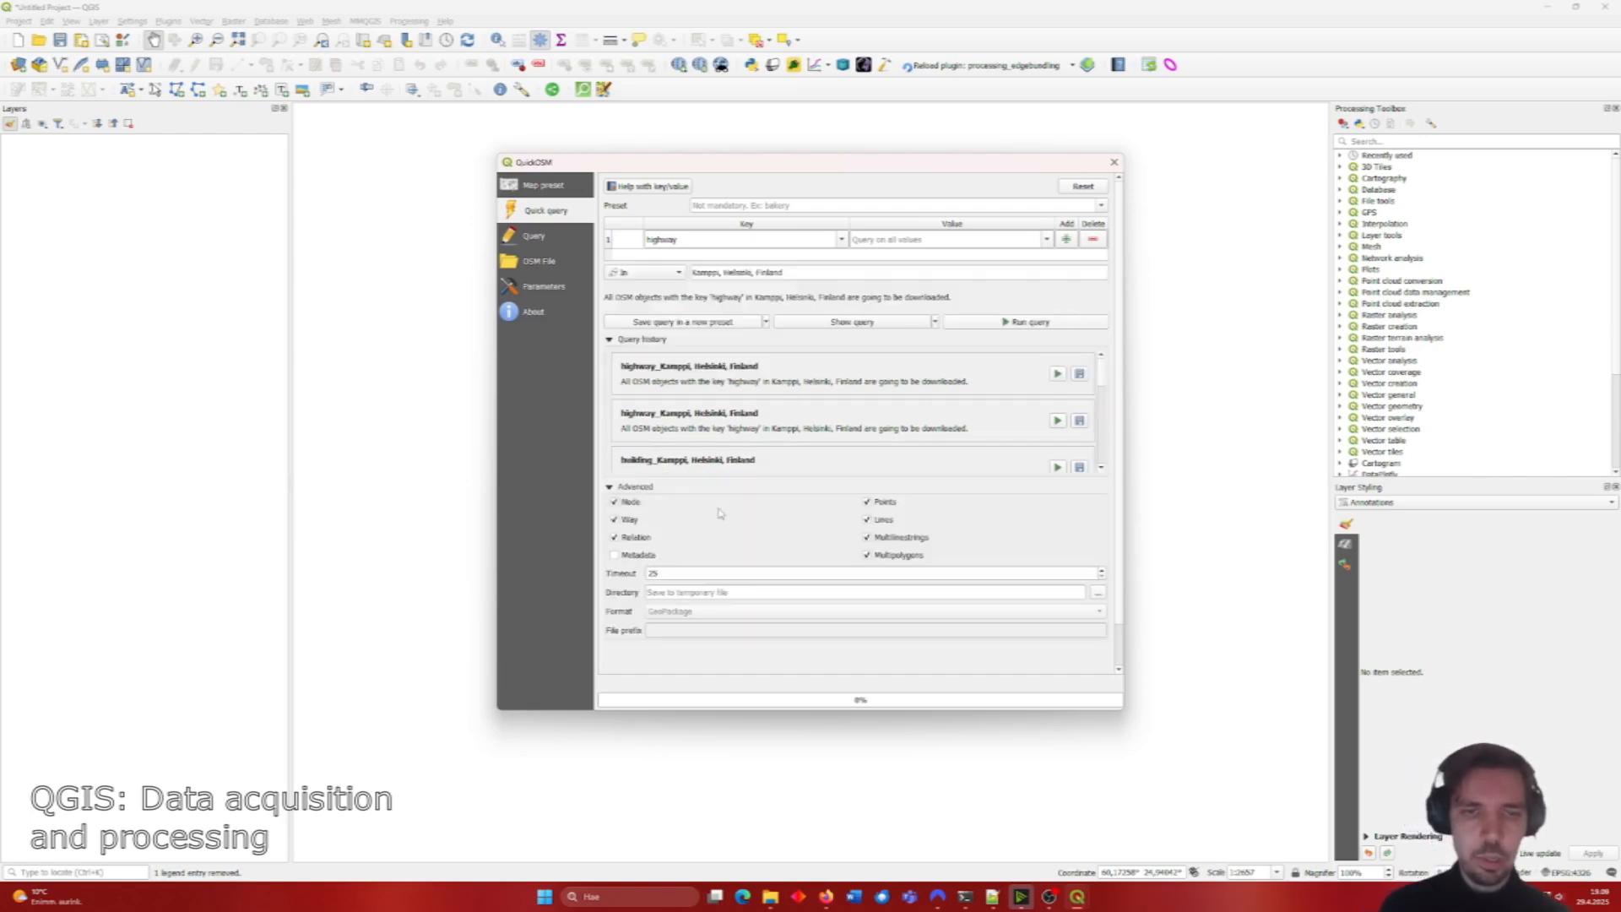
pyautogui.click(867, 501)
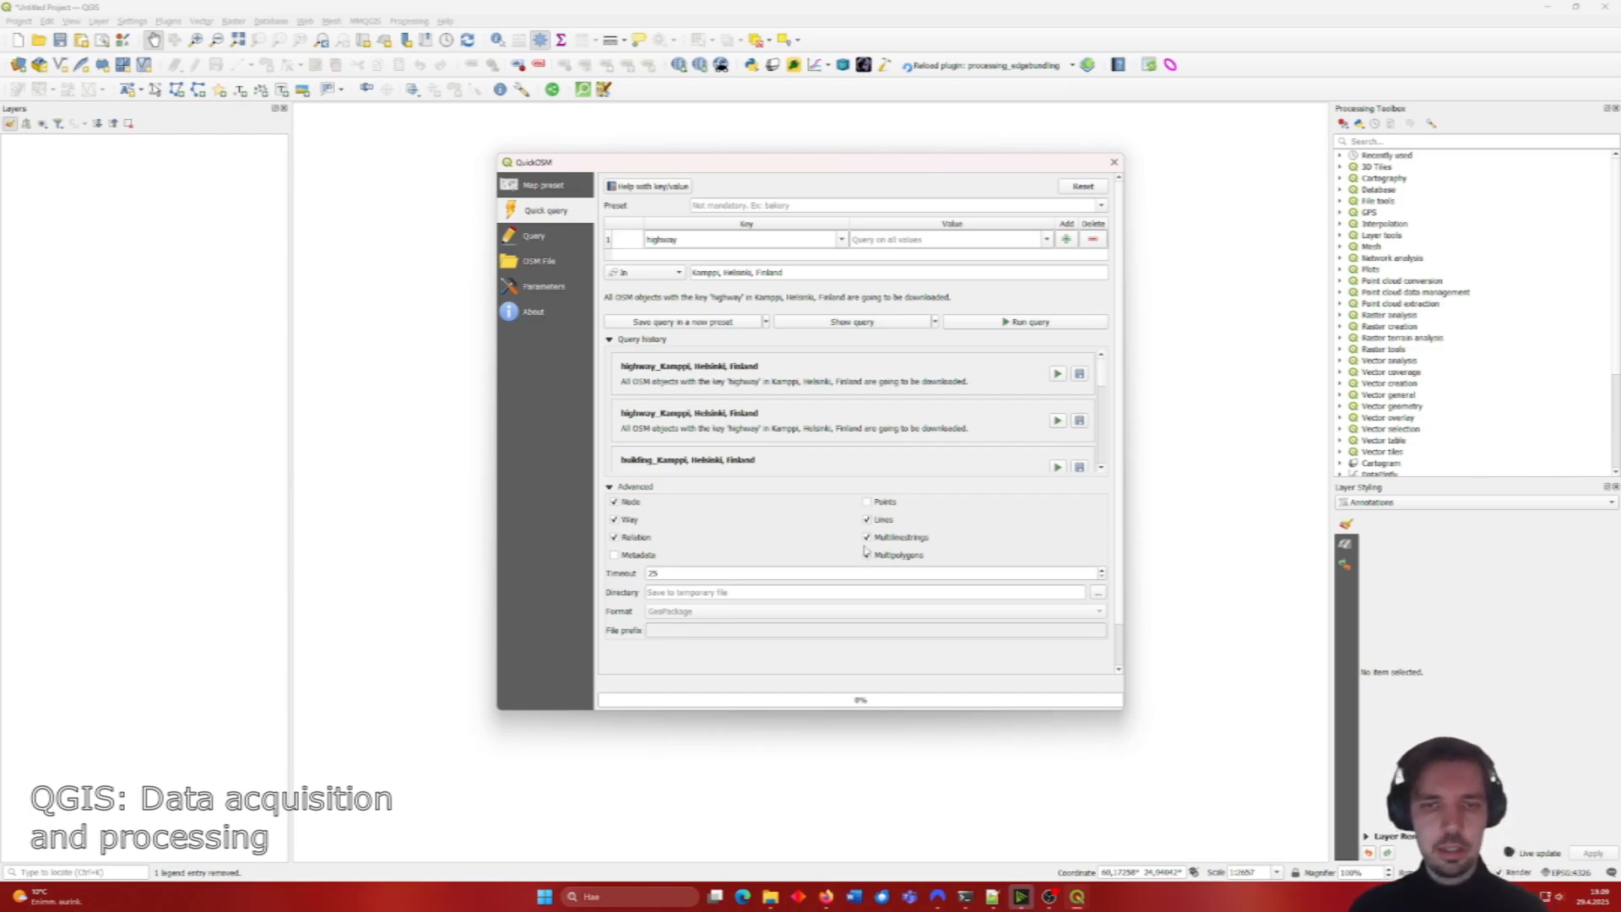
pyautogui.click(867, 554)
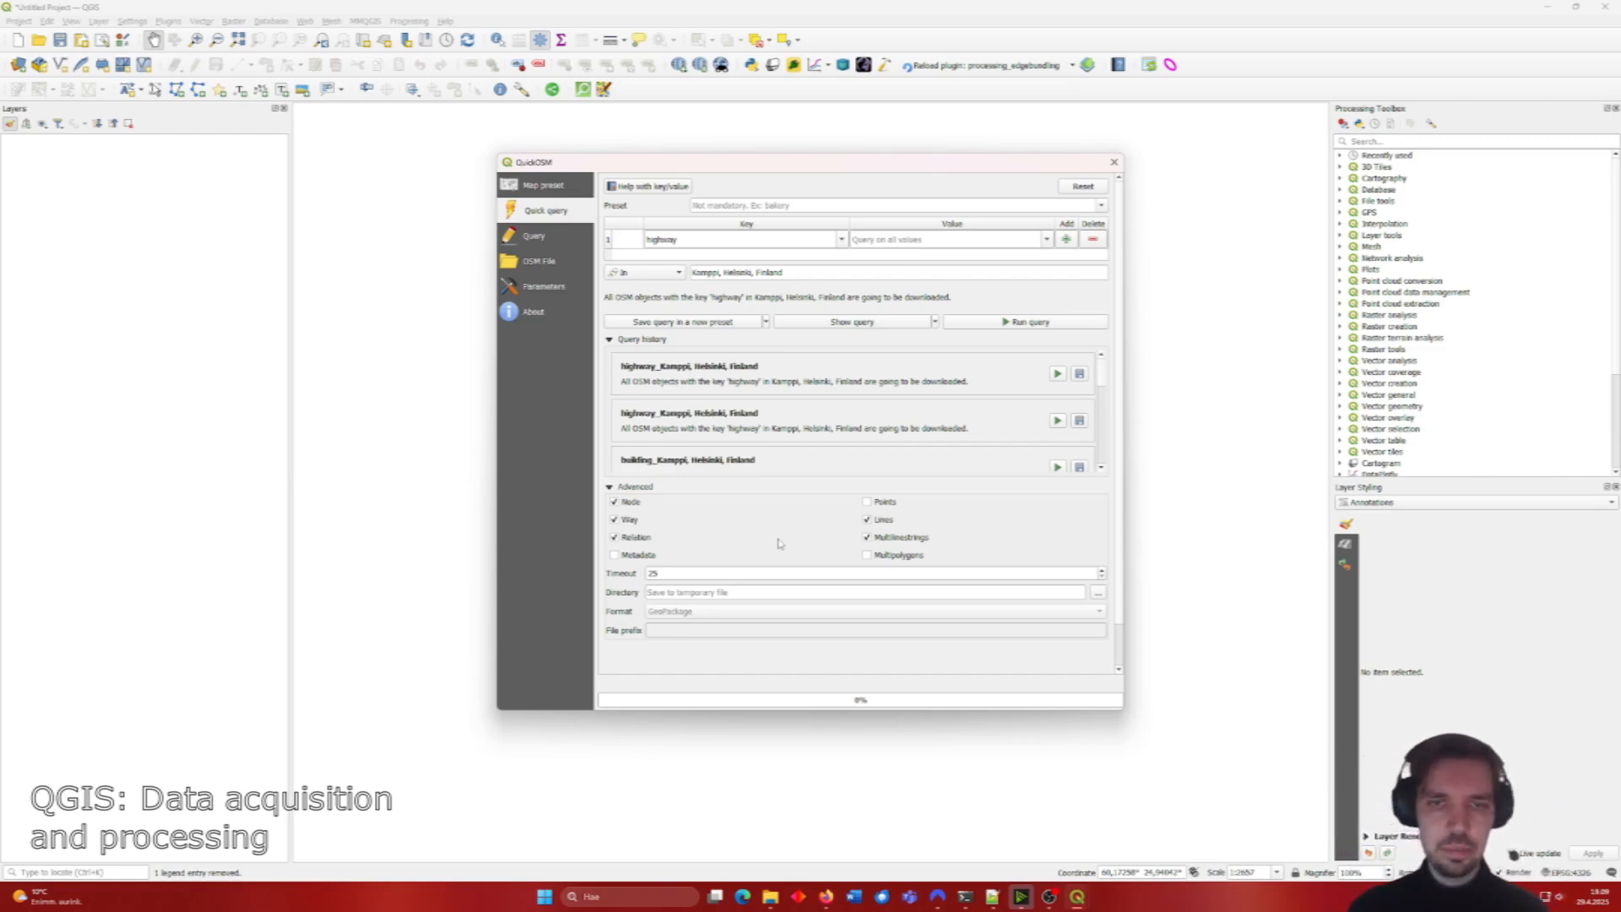
pyautogui.scroll(-1, 785, 515)
pyautogui.scroll(1, 785, 506)
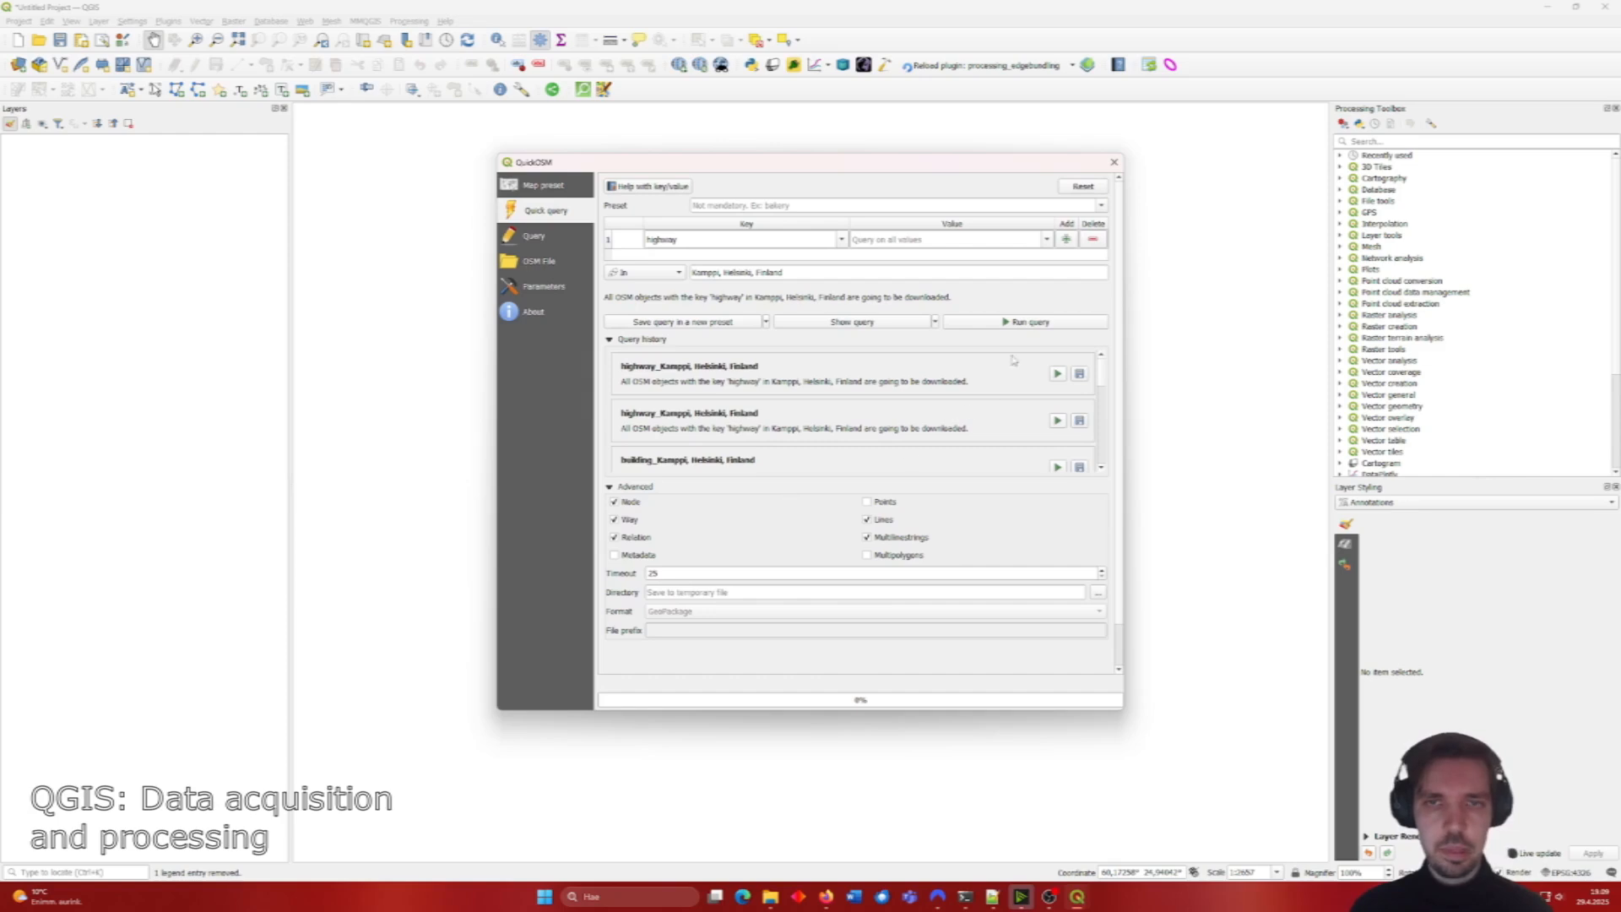
# Step: Run the highway query to load the Kamppi street layer, and close QuickOSM
pyautogui.click(1029, 325)
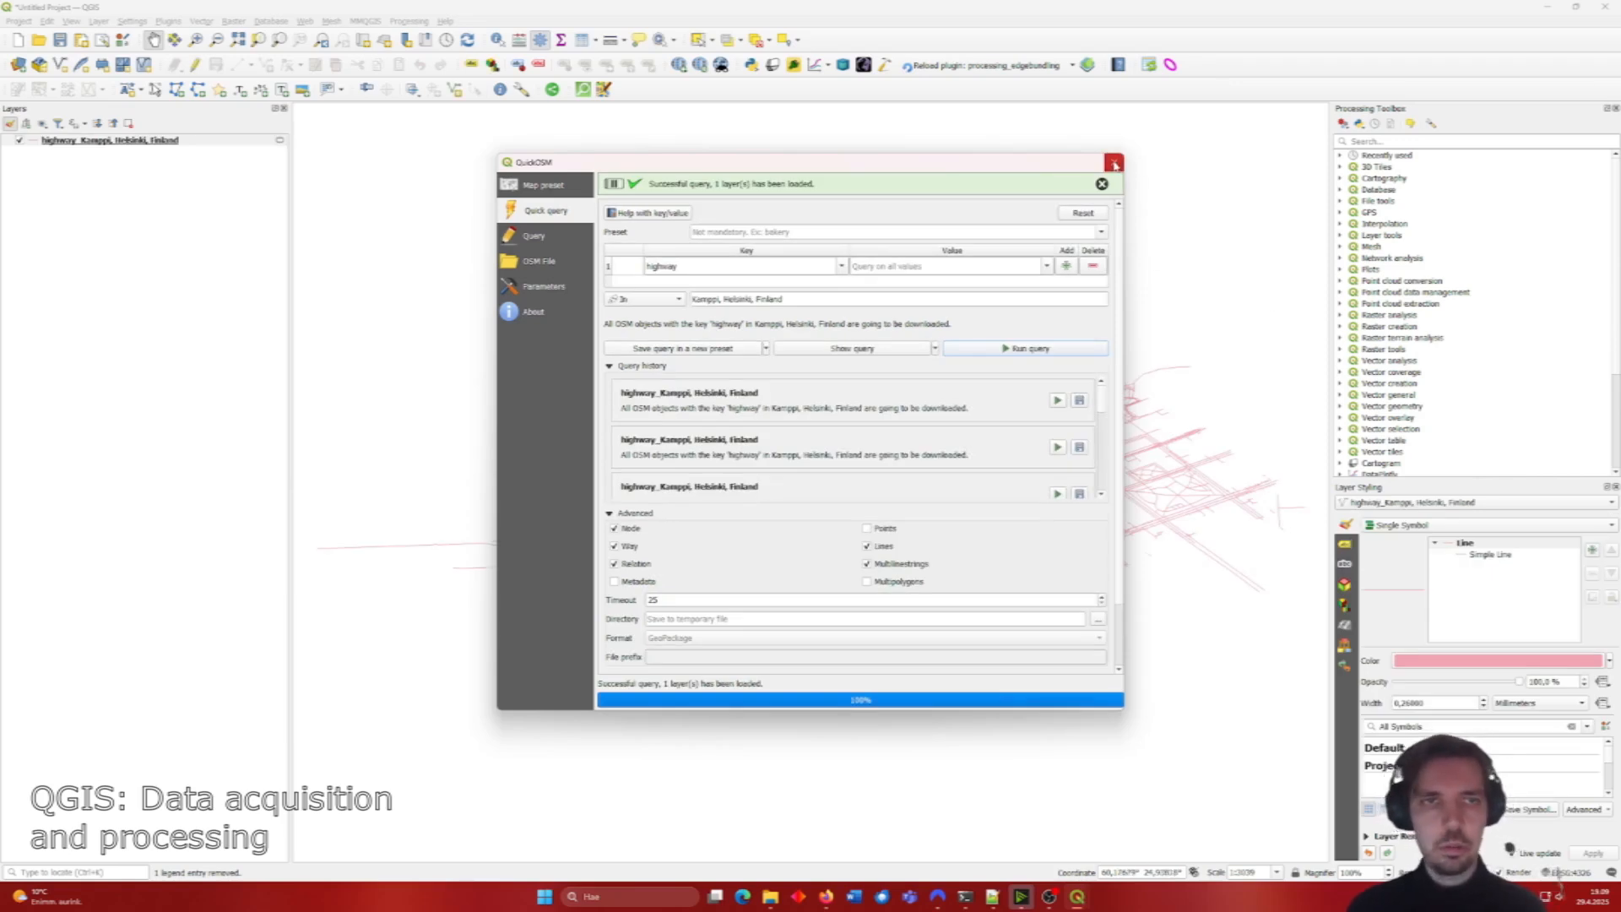
pyautogui.click(1115, 163)
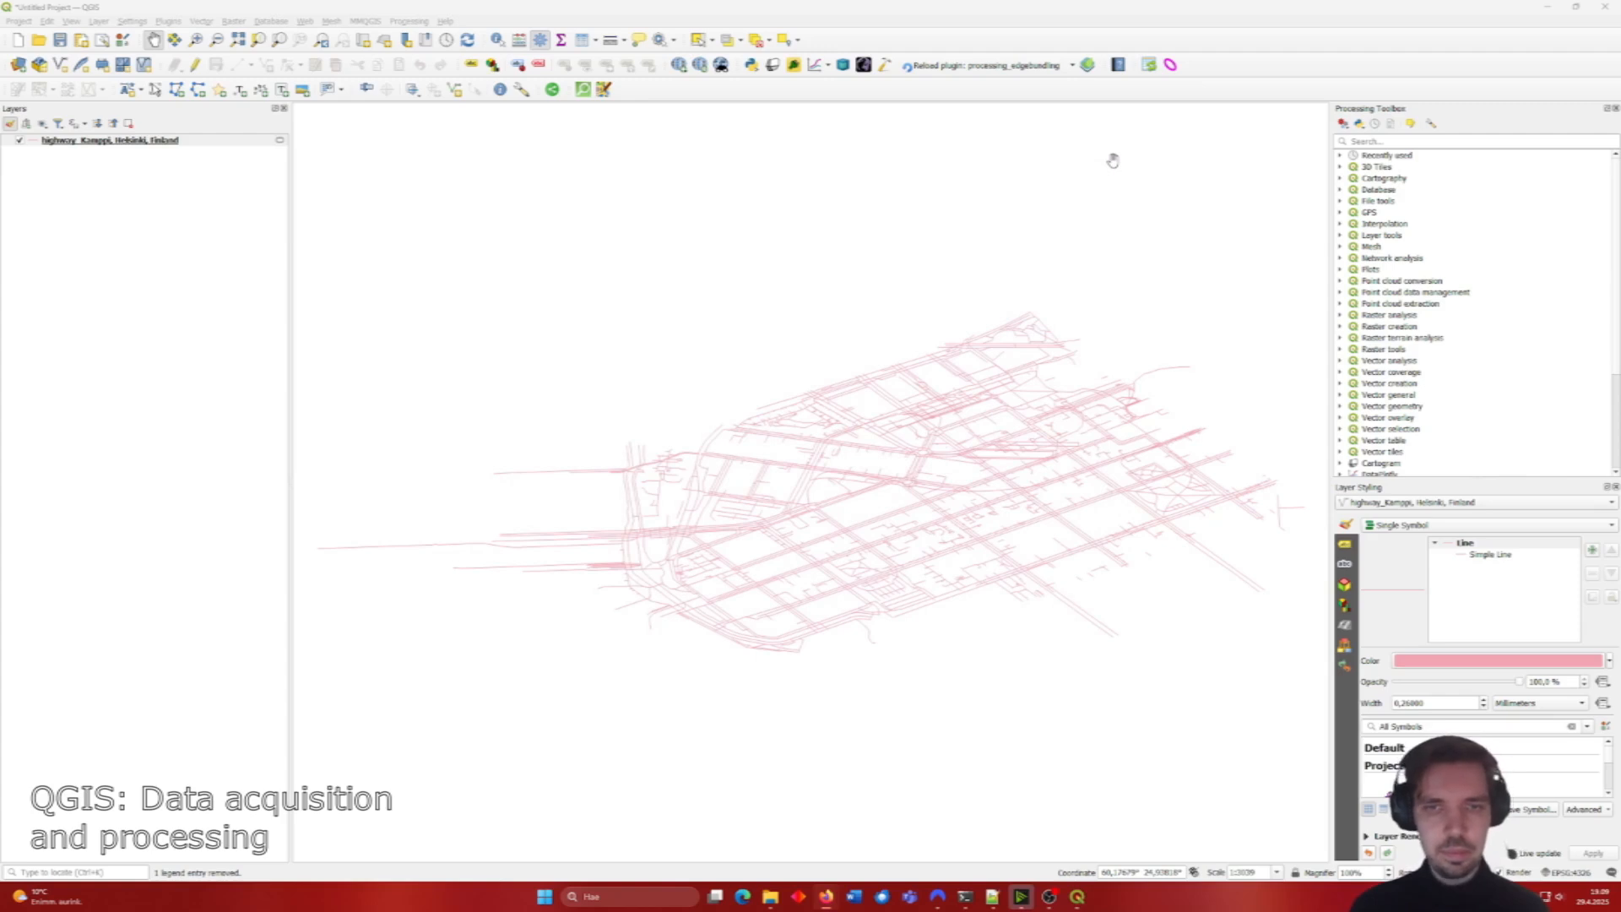
pyautogui.moveTo(1049, 524); pyautogui.dragTo(994, 542)
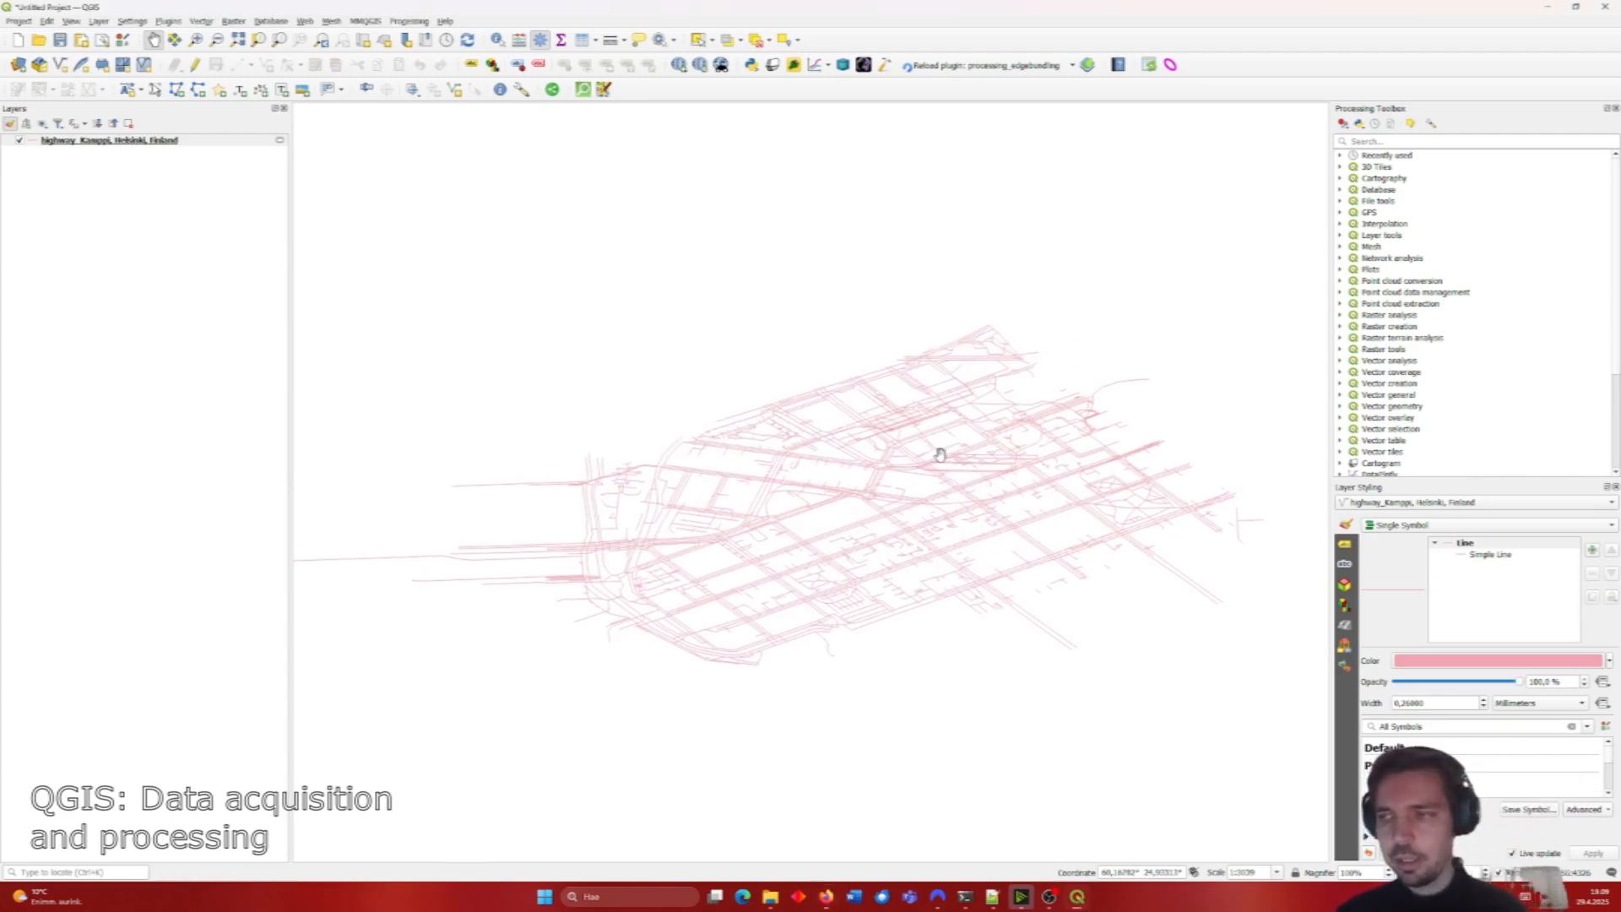
# Step: Recolor the lines of the Kamppi highway layer dark grey
pyautogui.click(1610, 663)
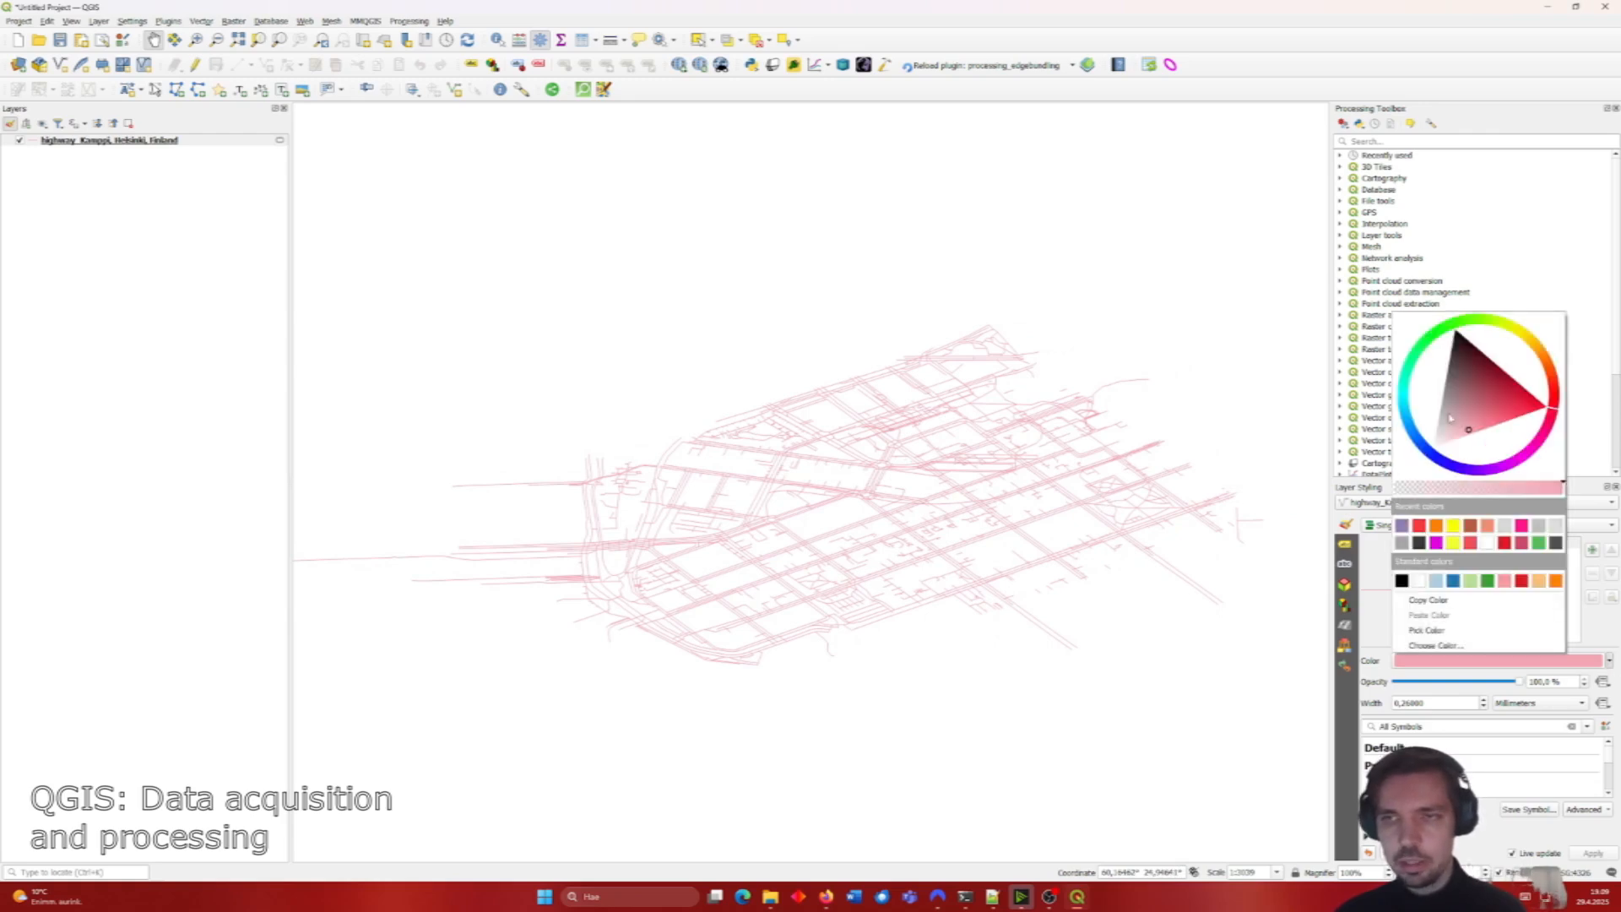
pyautogui.click(1449, 361)
pyautogui.click(1108, 465)
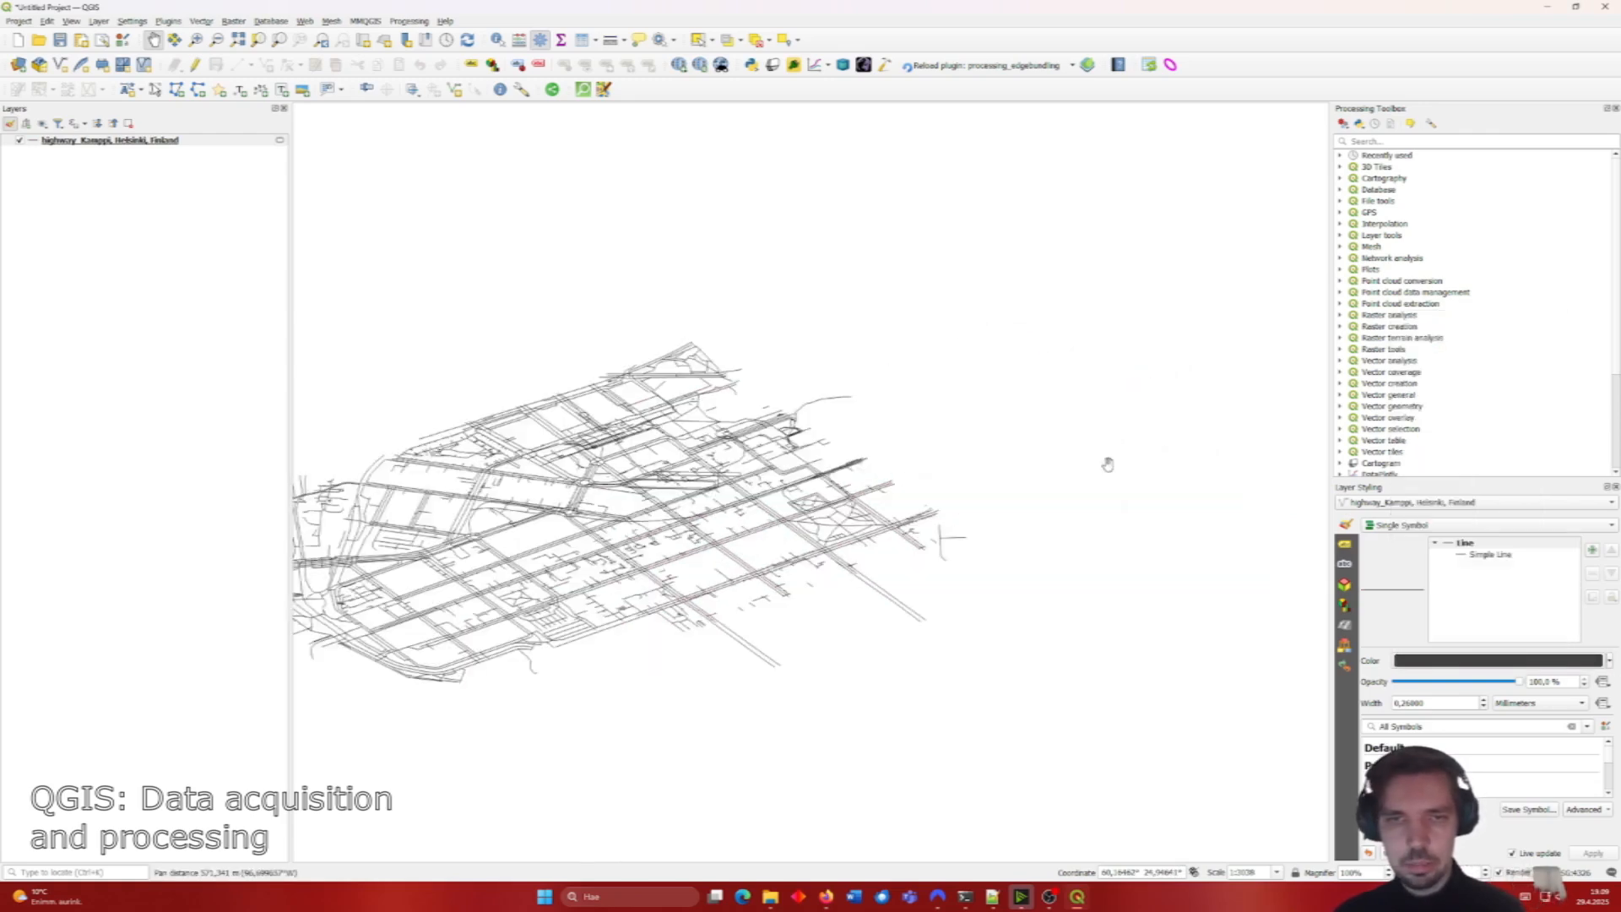
pyautogui.moveTo(511, 495); pyautogui.dragTo(770, 460)
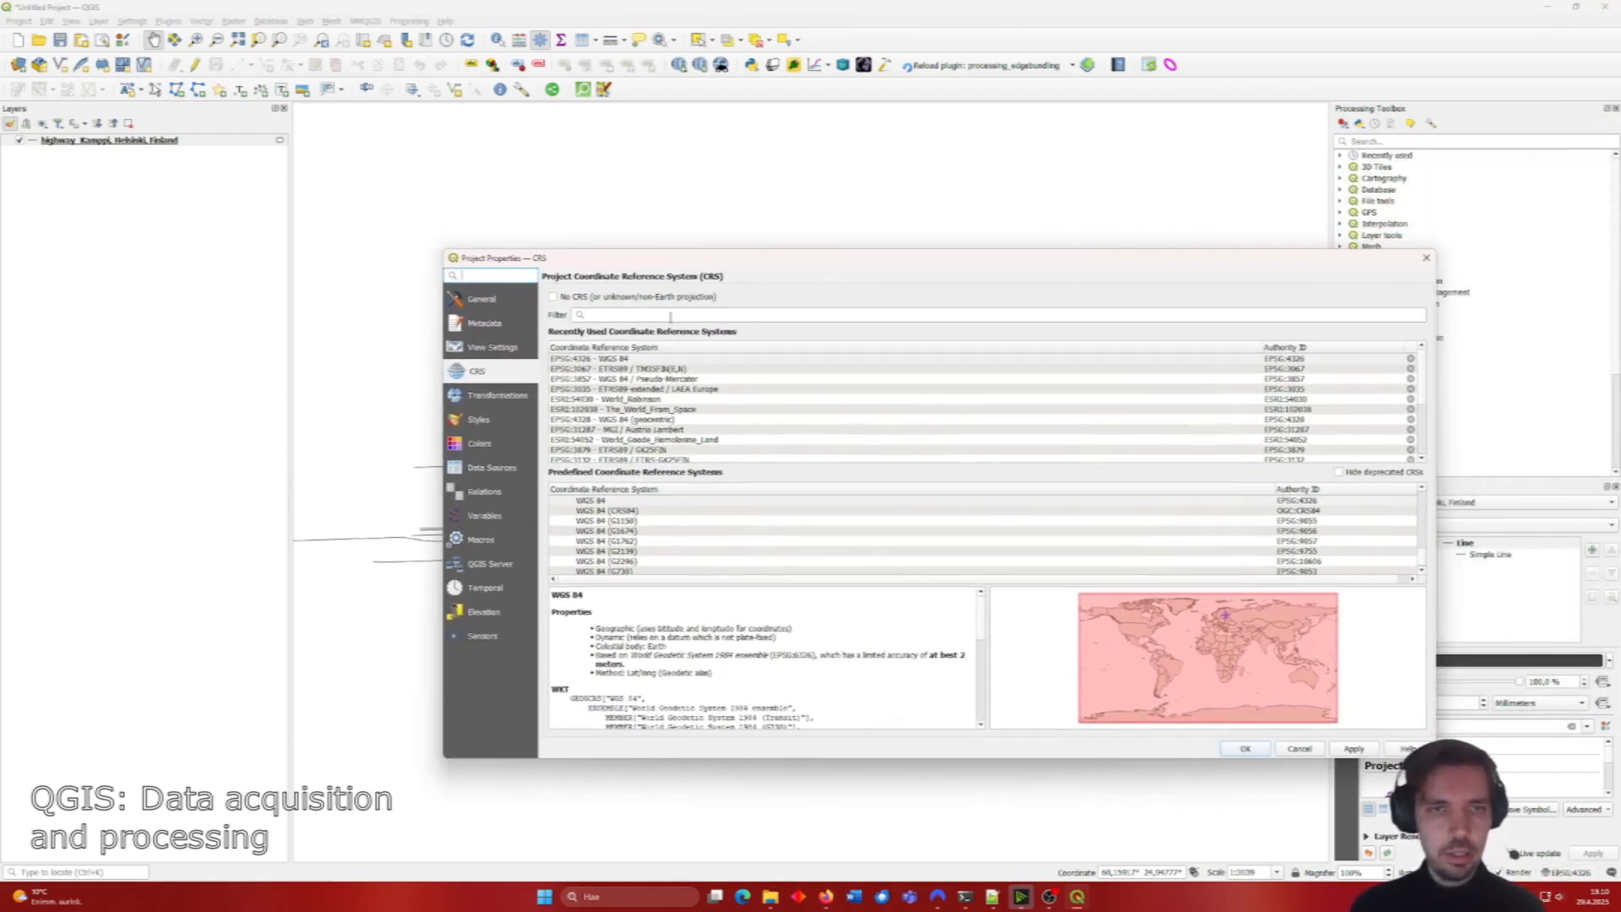
# Step: Set the project coordinate reference system to EPSG:3067 - ETRS89 / TM35FIN(E,N)
pyautogui.write('306')
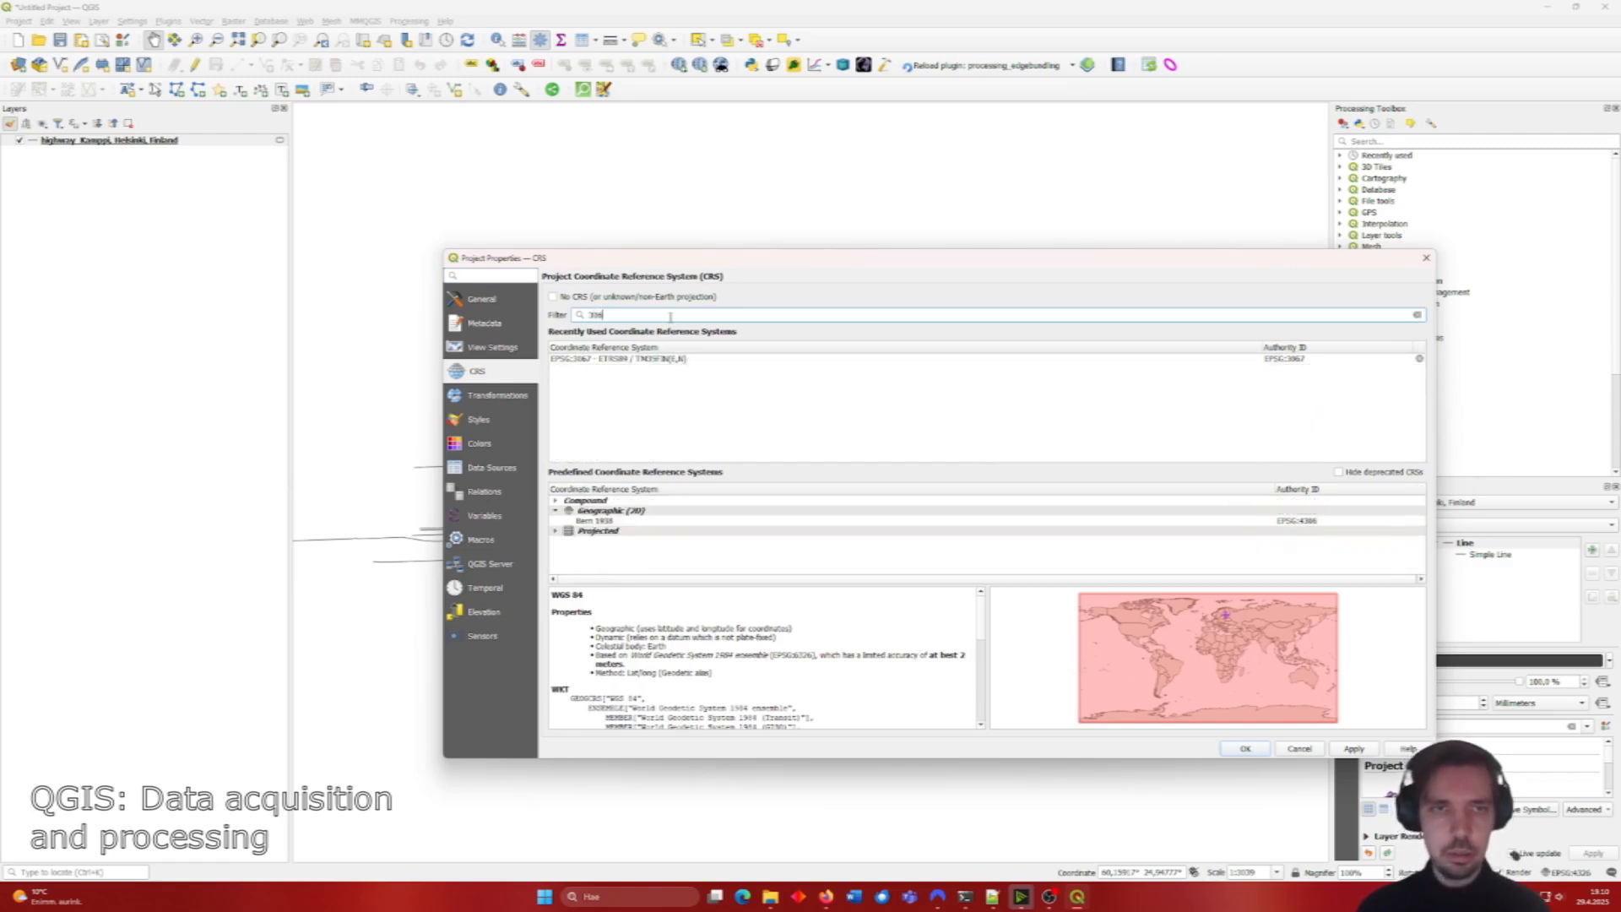
pyautogui.write('7')
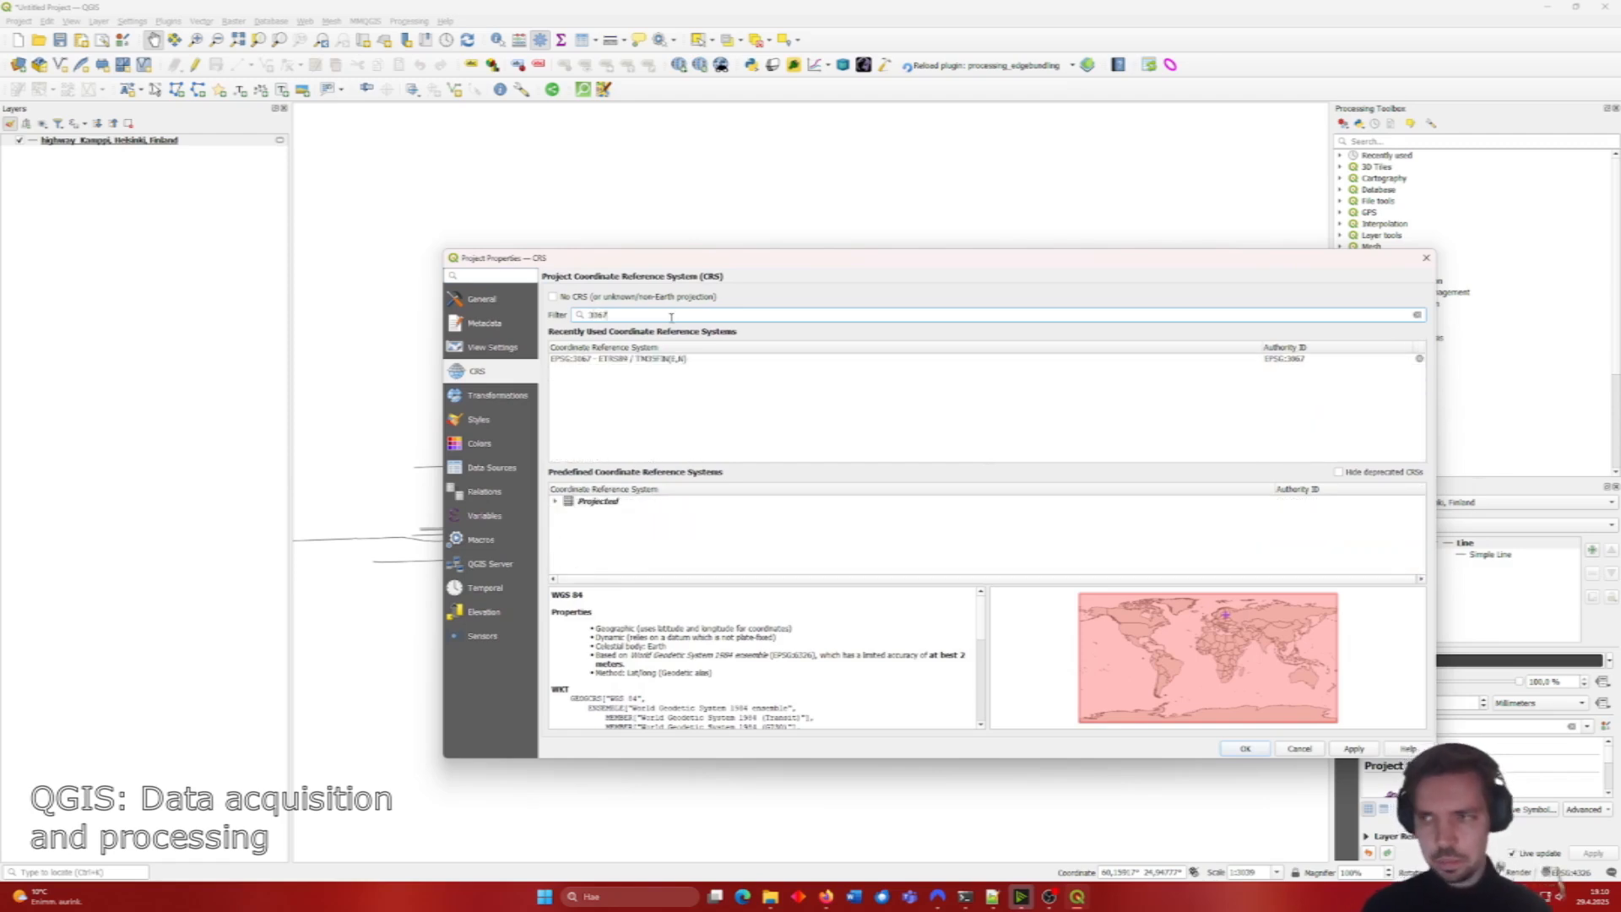
pyautogui.click(697, 360)
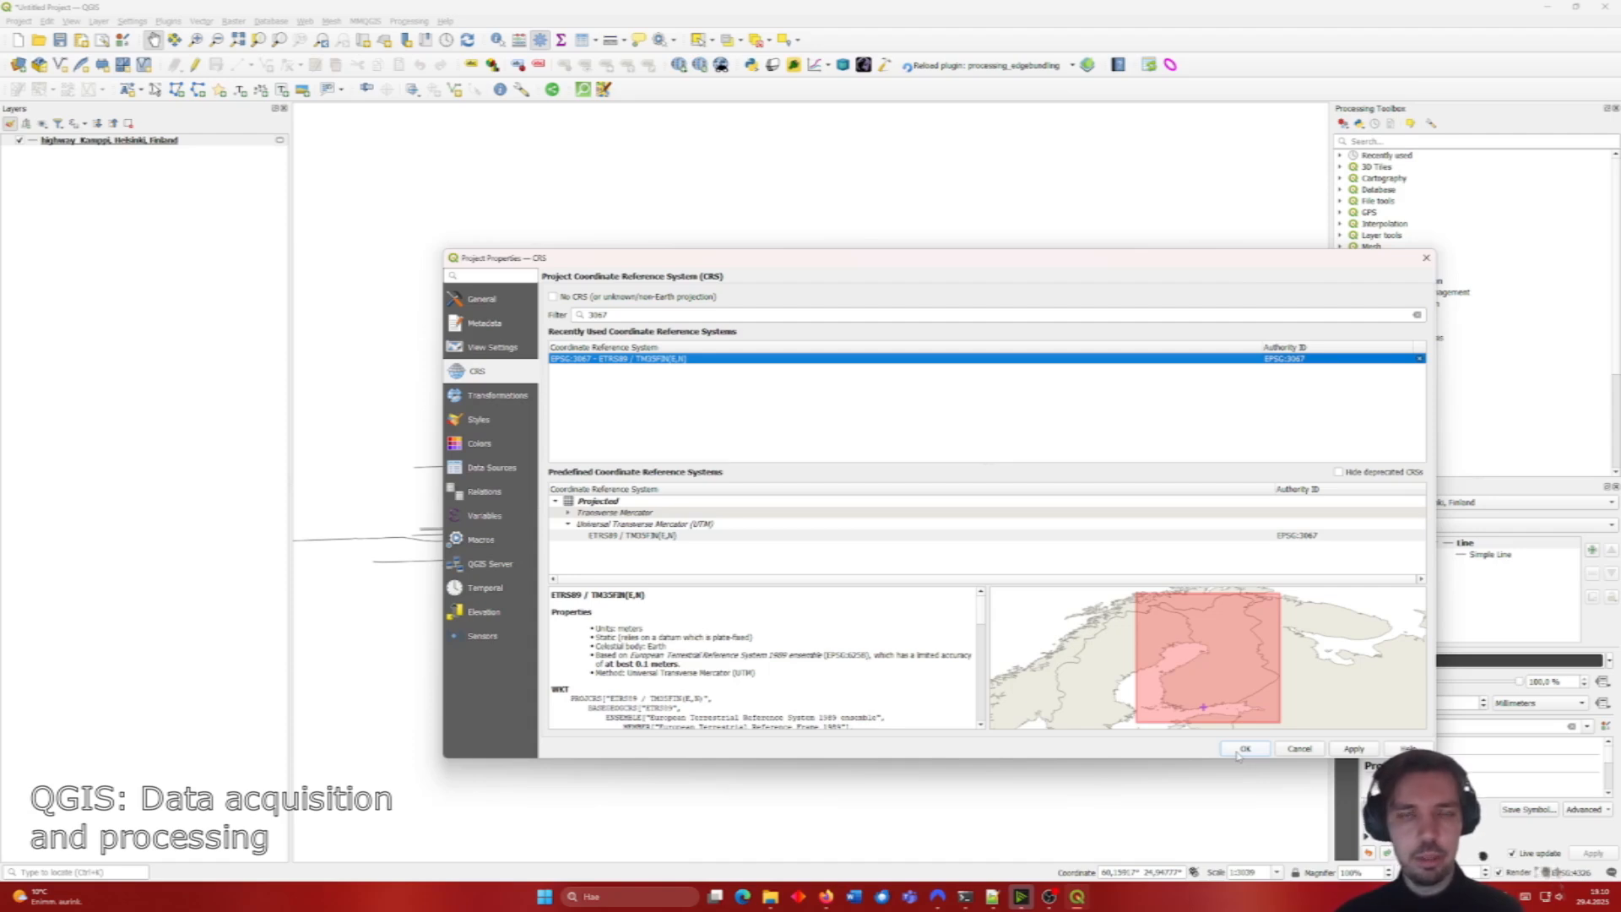
pyautogui.click(1242, 749)
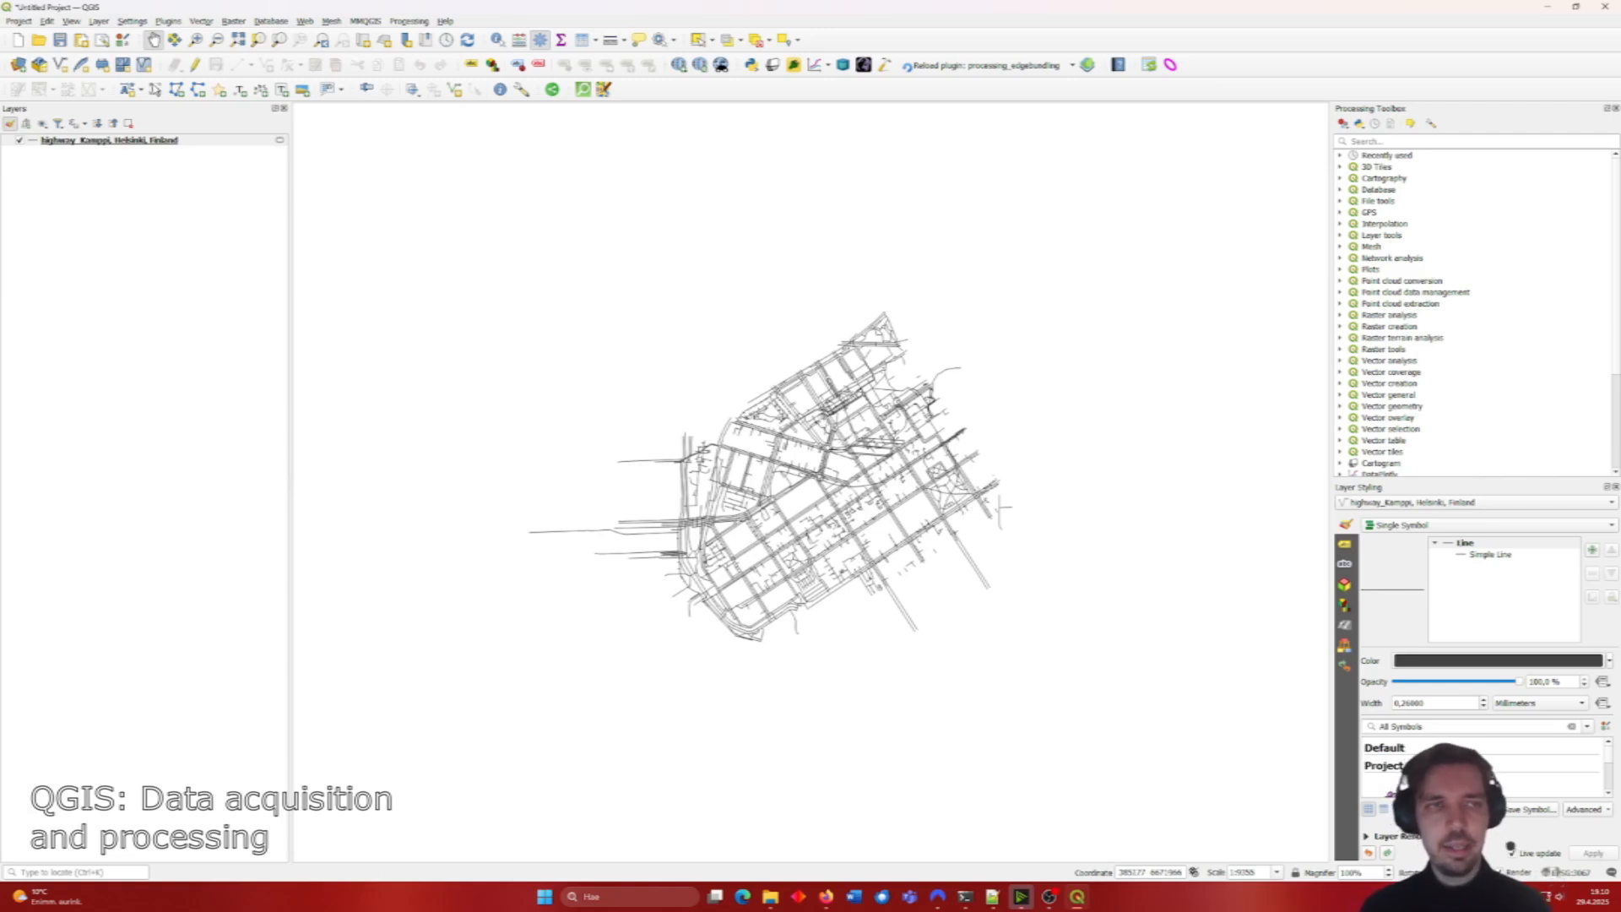
# Step: Check the coordinate reference system assigned to the highway layer in its source properties
pyautogui.rightClick(96, 139)
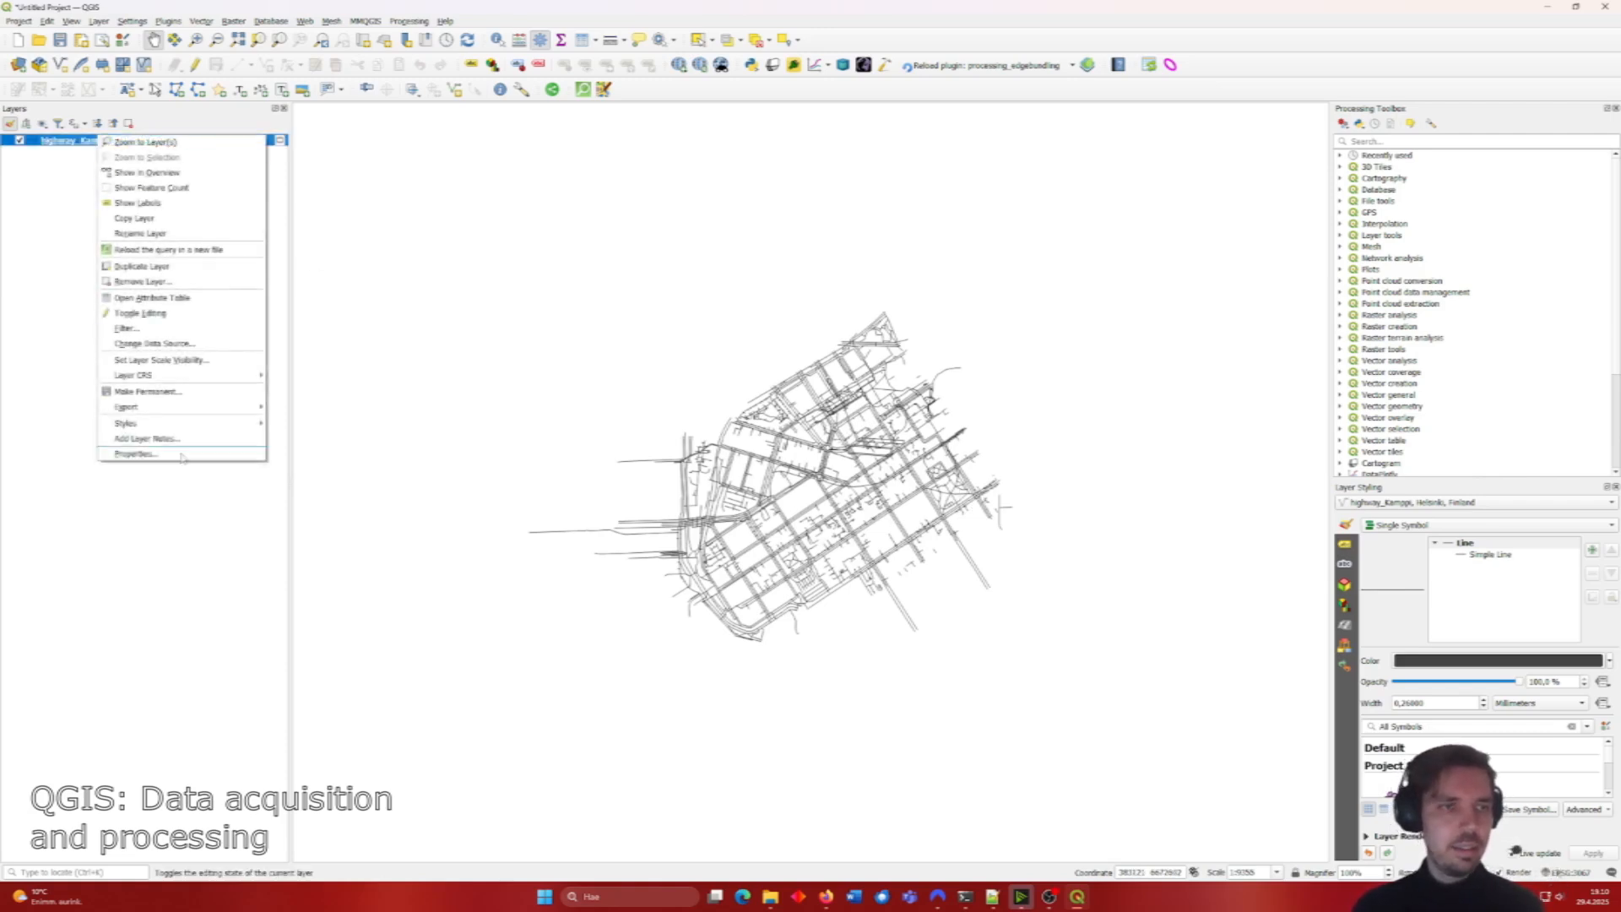
pyautogui.click(153, 458)
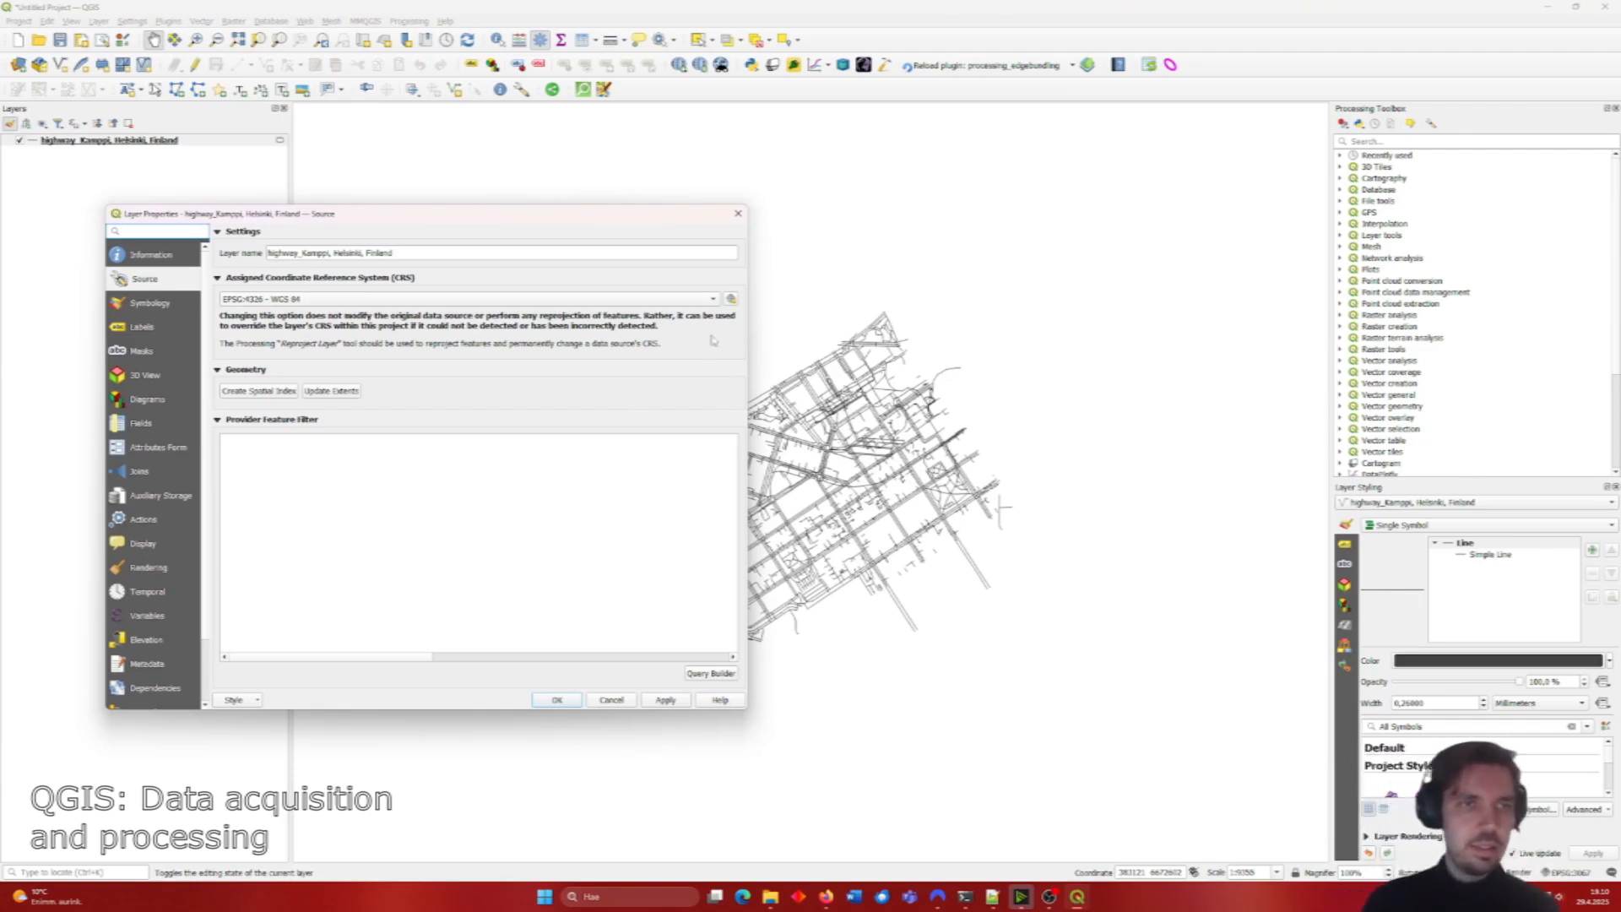
pyautogui.click(737, 214)
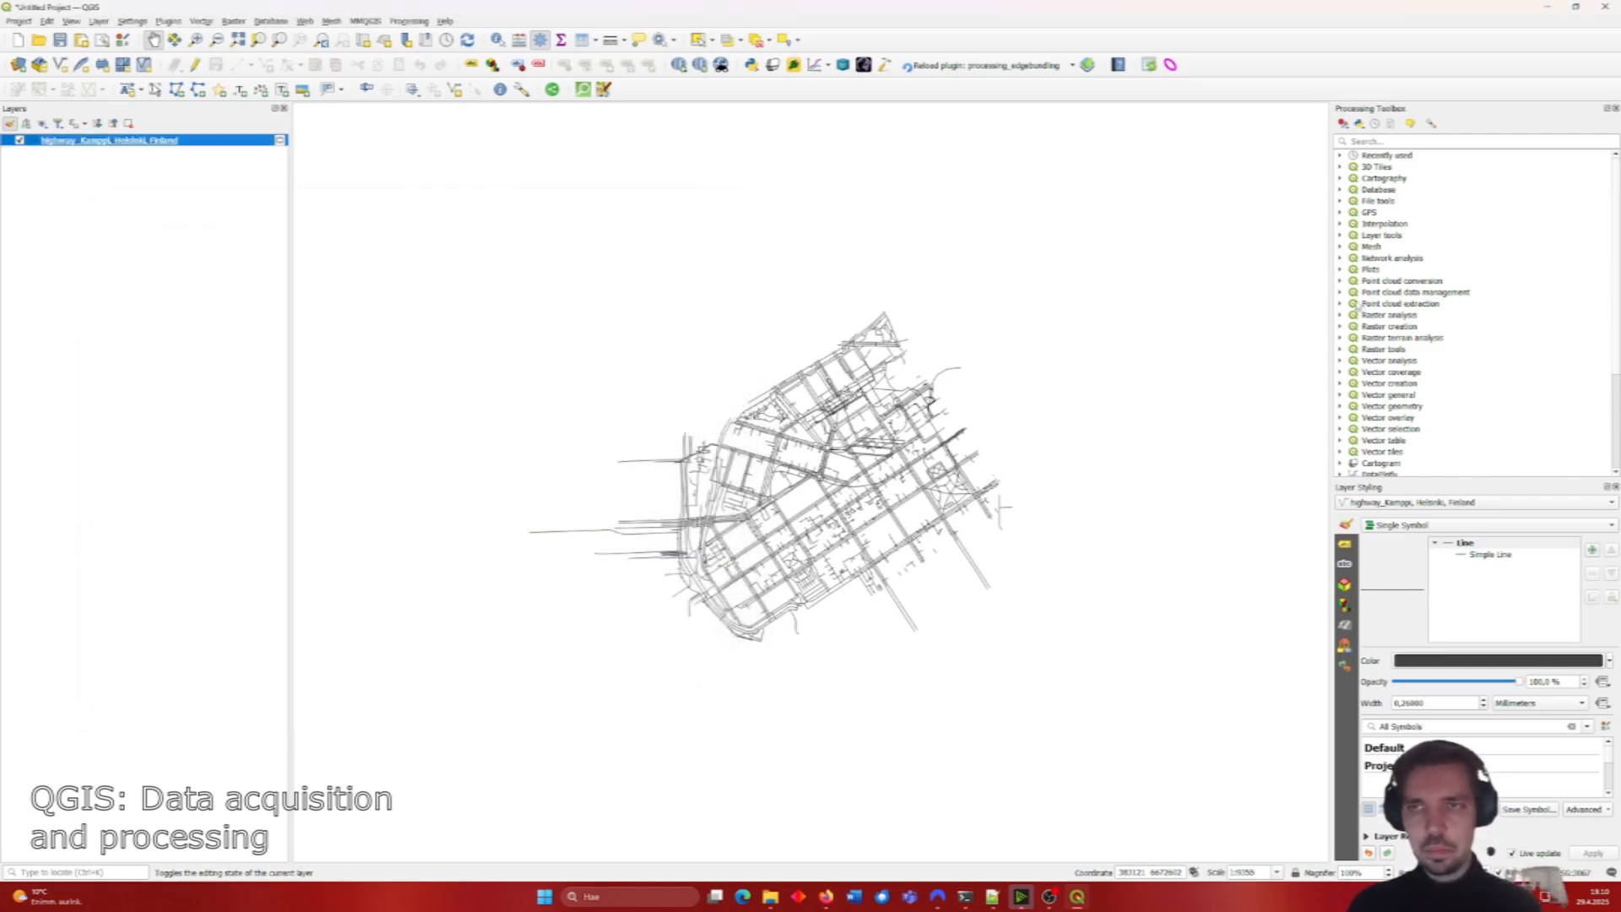
# Step: Search the processing tools for "reproj"
pyautogui.click(1382, 140)
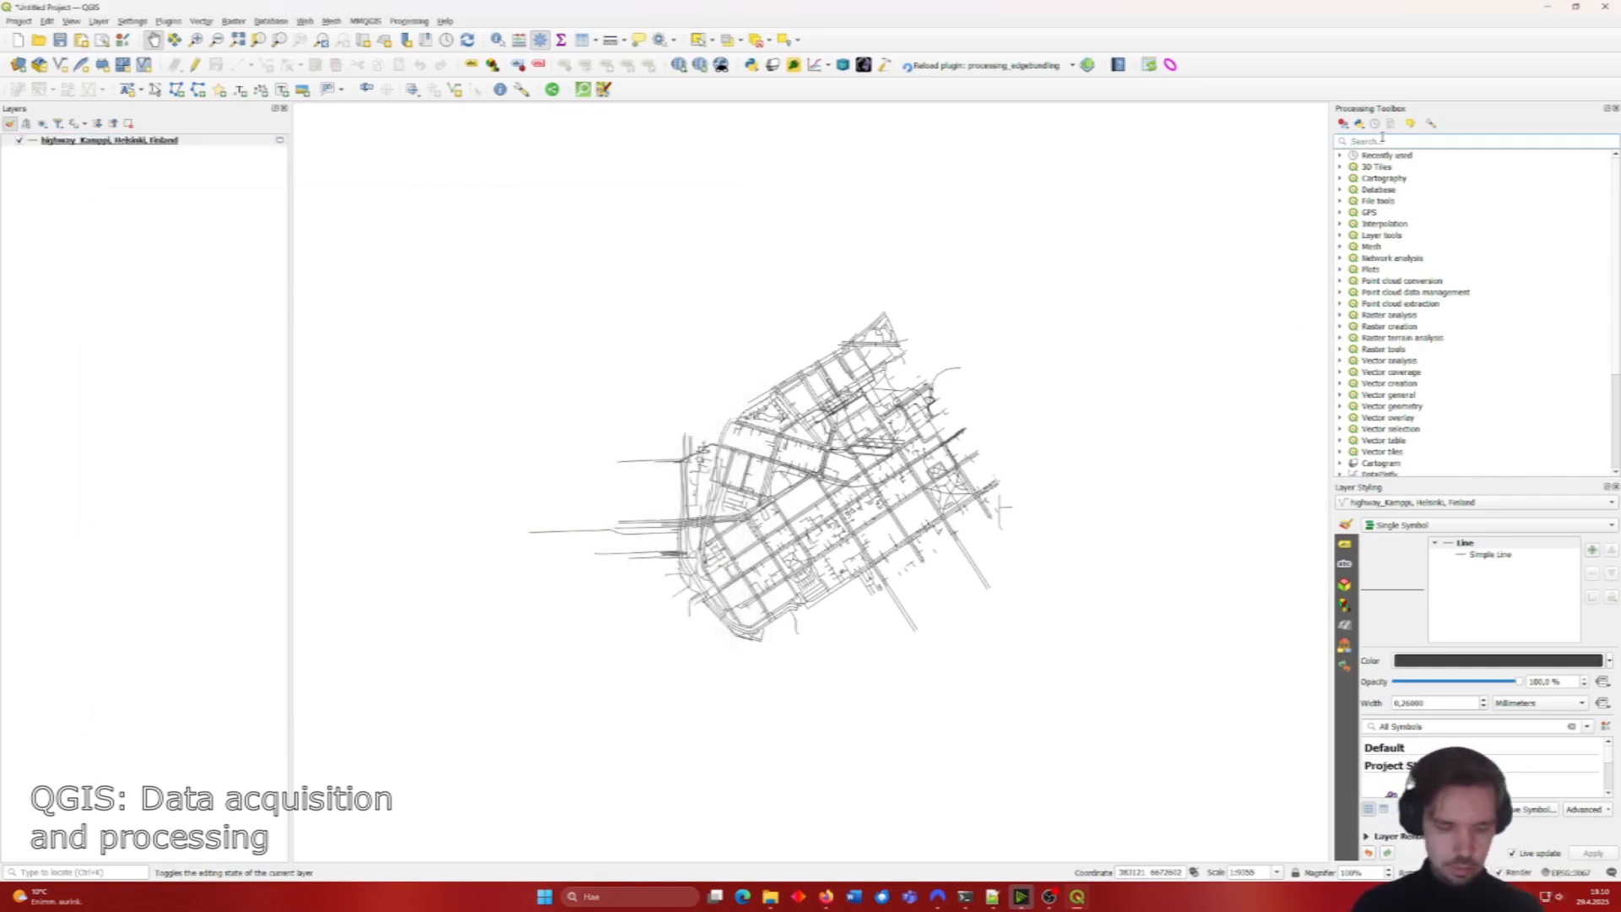
pyautogui.write('reproj')
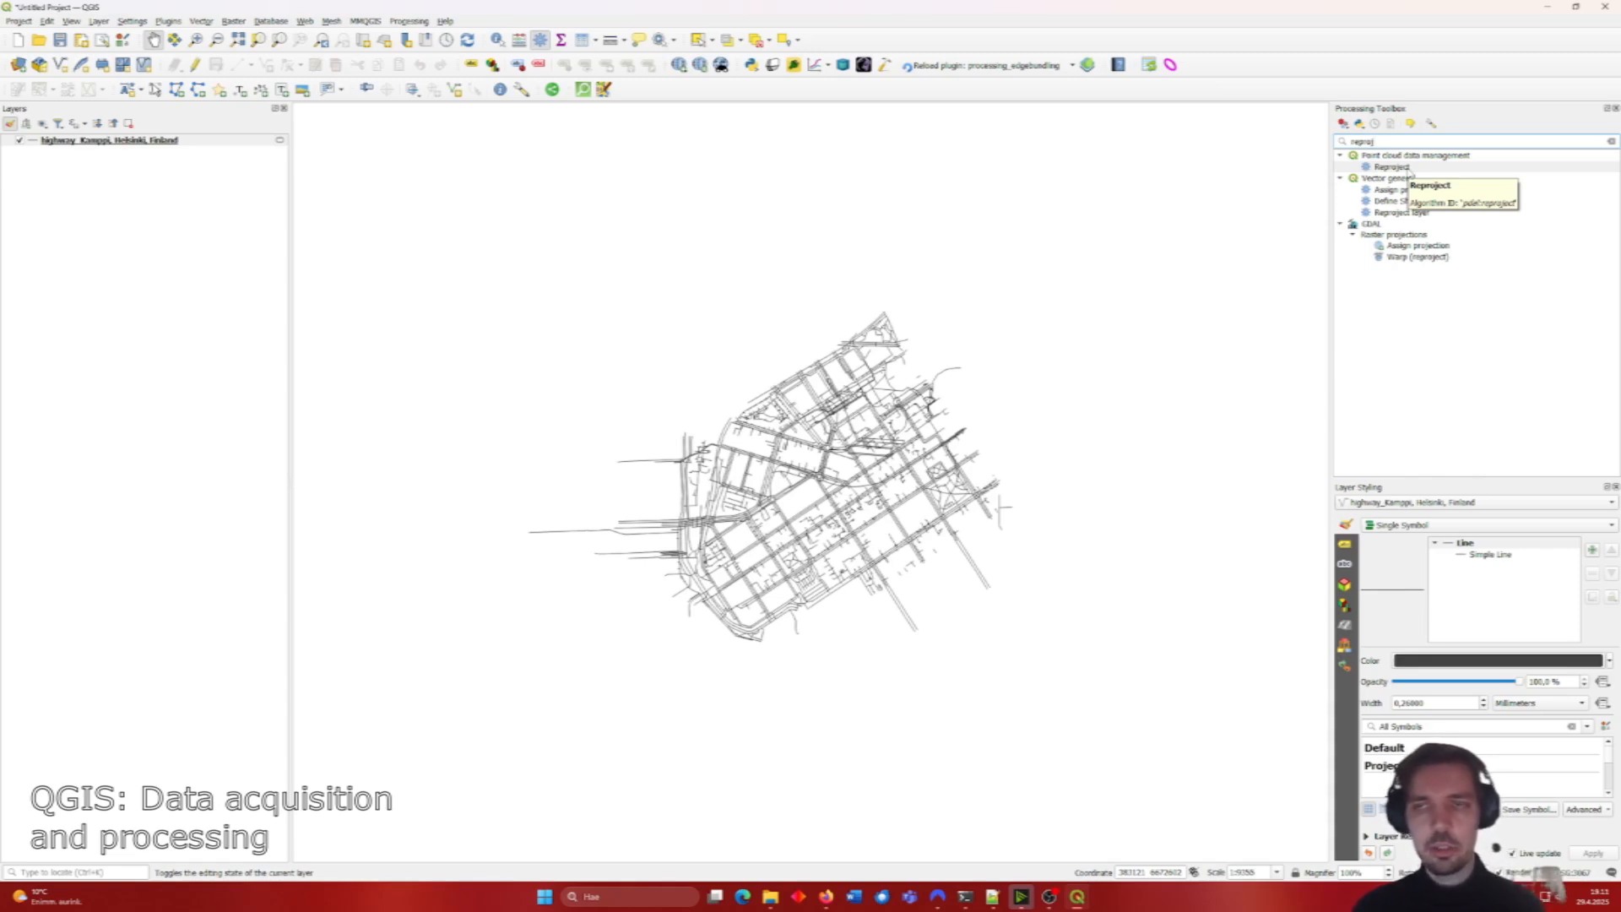
pyautogui.doubleClick(1393, 167)
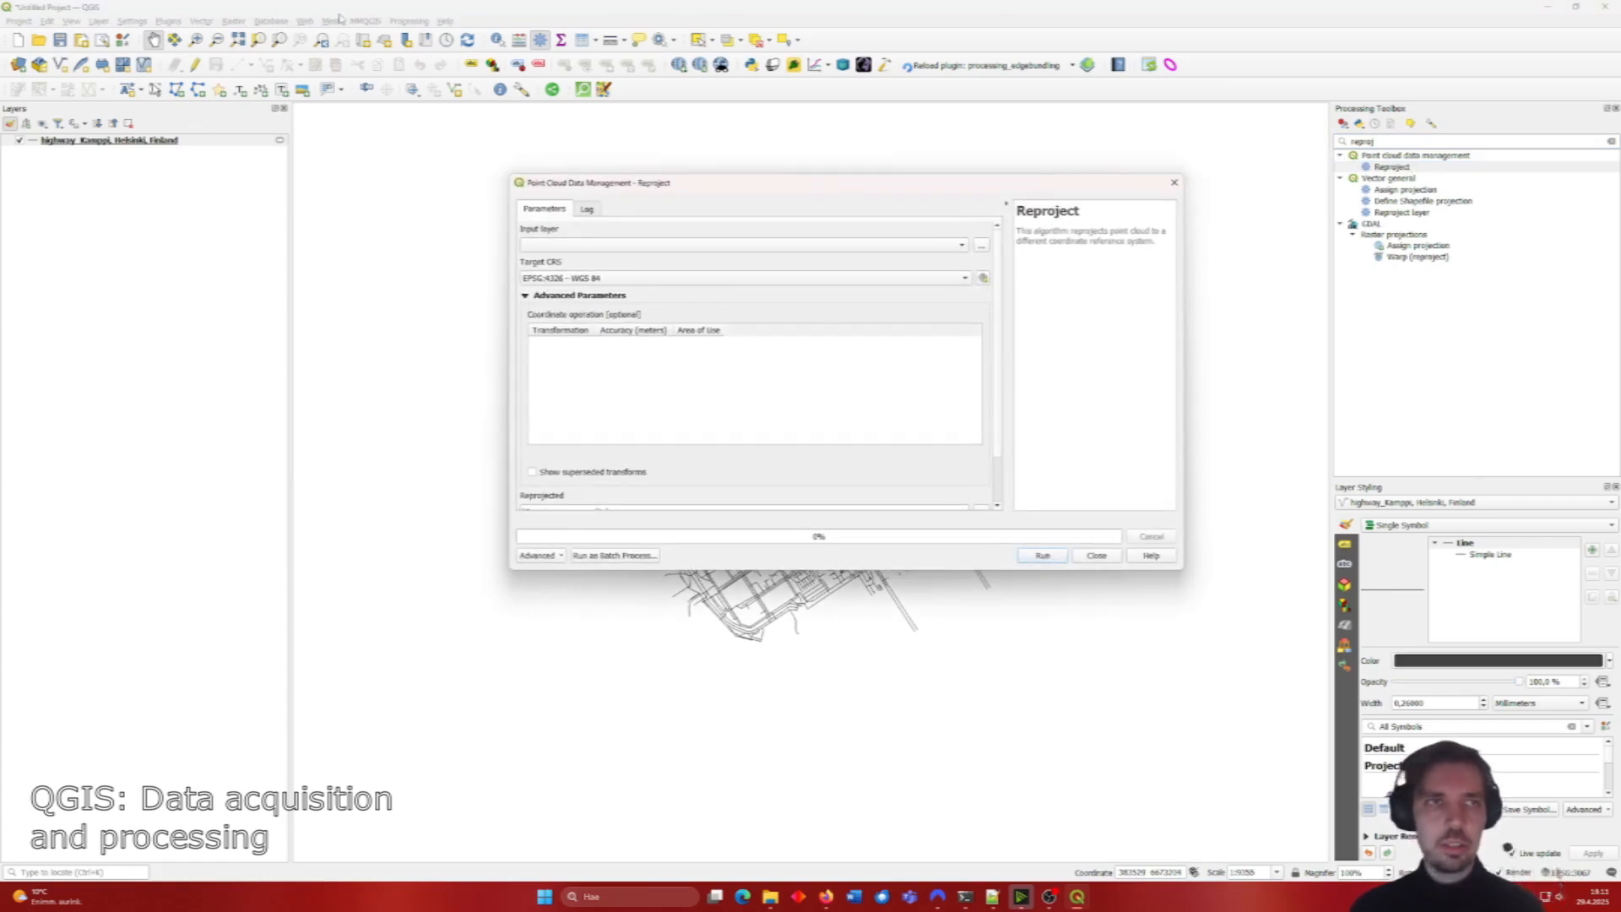
pyautogui.click(1174, 182)
pyautogui.click(409, 20)
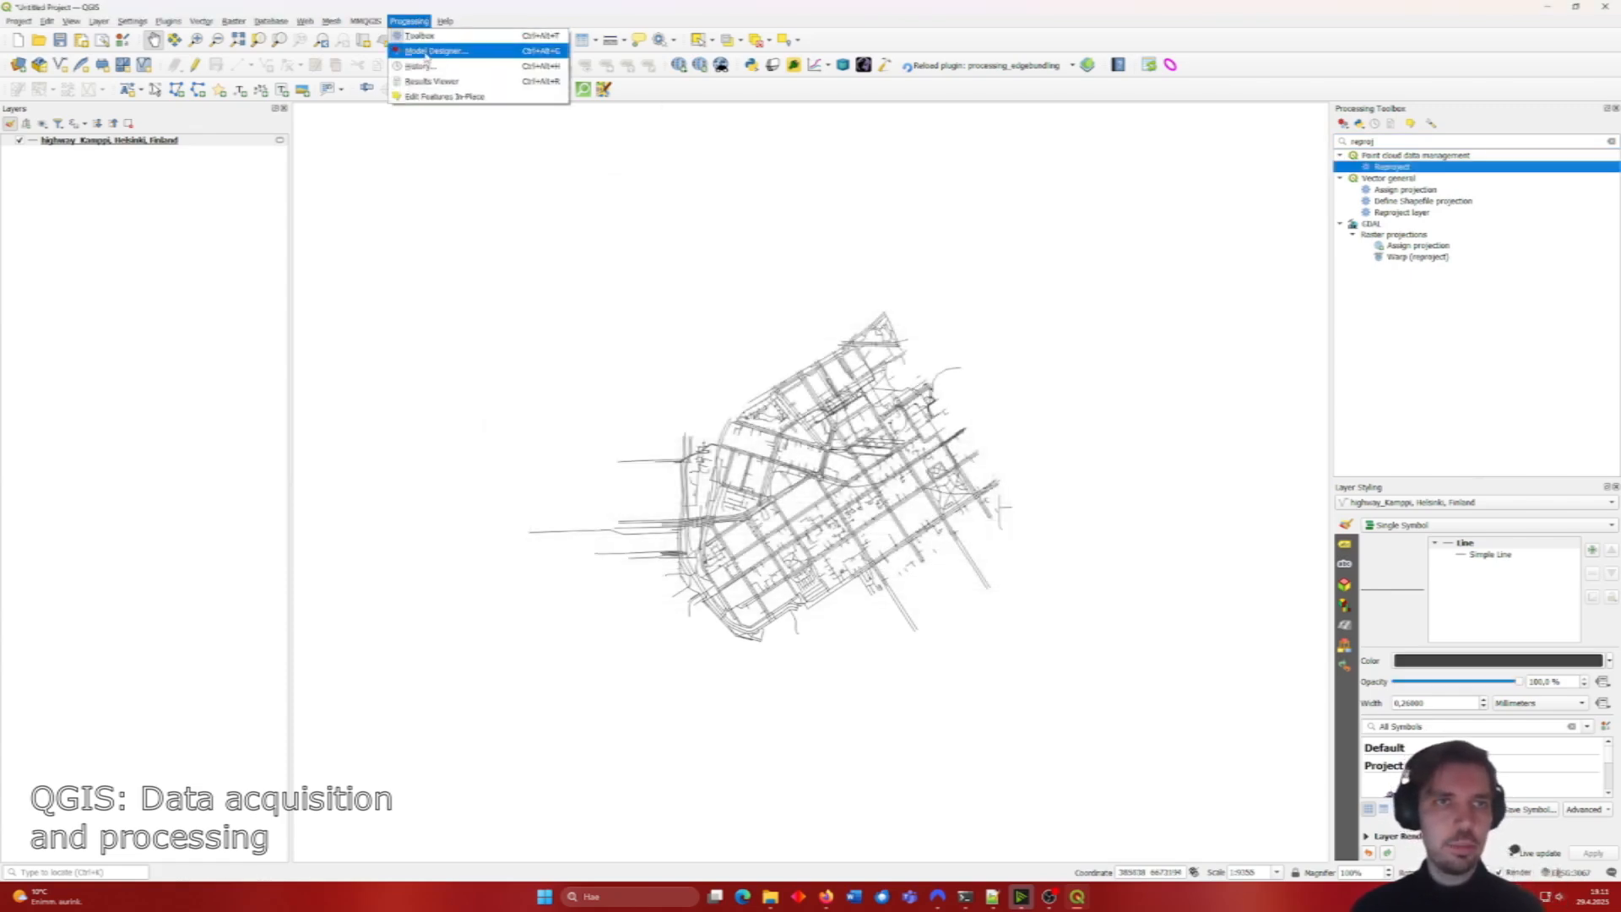
pyautogui.click(426, 38)
pyautogui.click(409, 21)
pyautogui.click(422, 36)
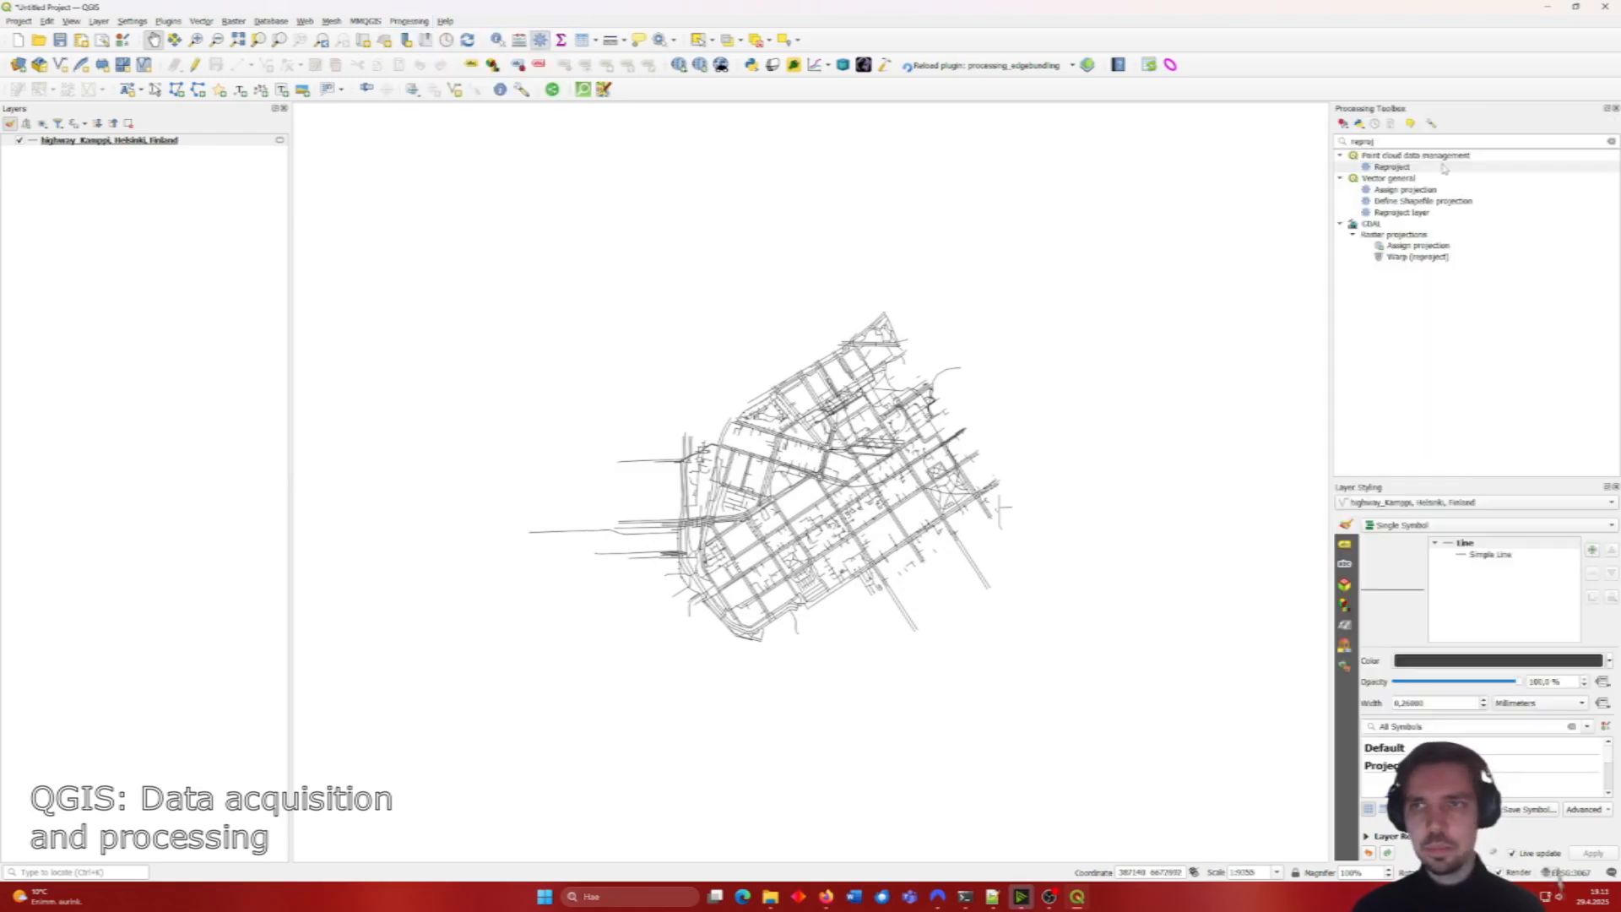
# Step: Reproject the vector highway layer to the project CRS EPSG:3067 as a temporary layer, and hide the original highway layer
pyautogui.doubleClick(1411, 213)
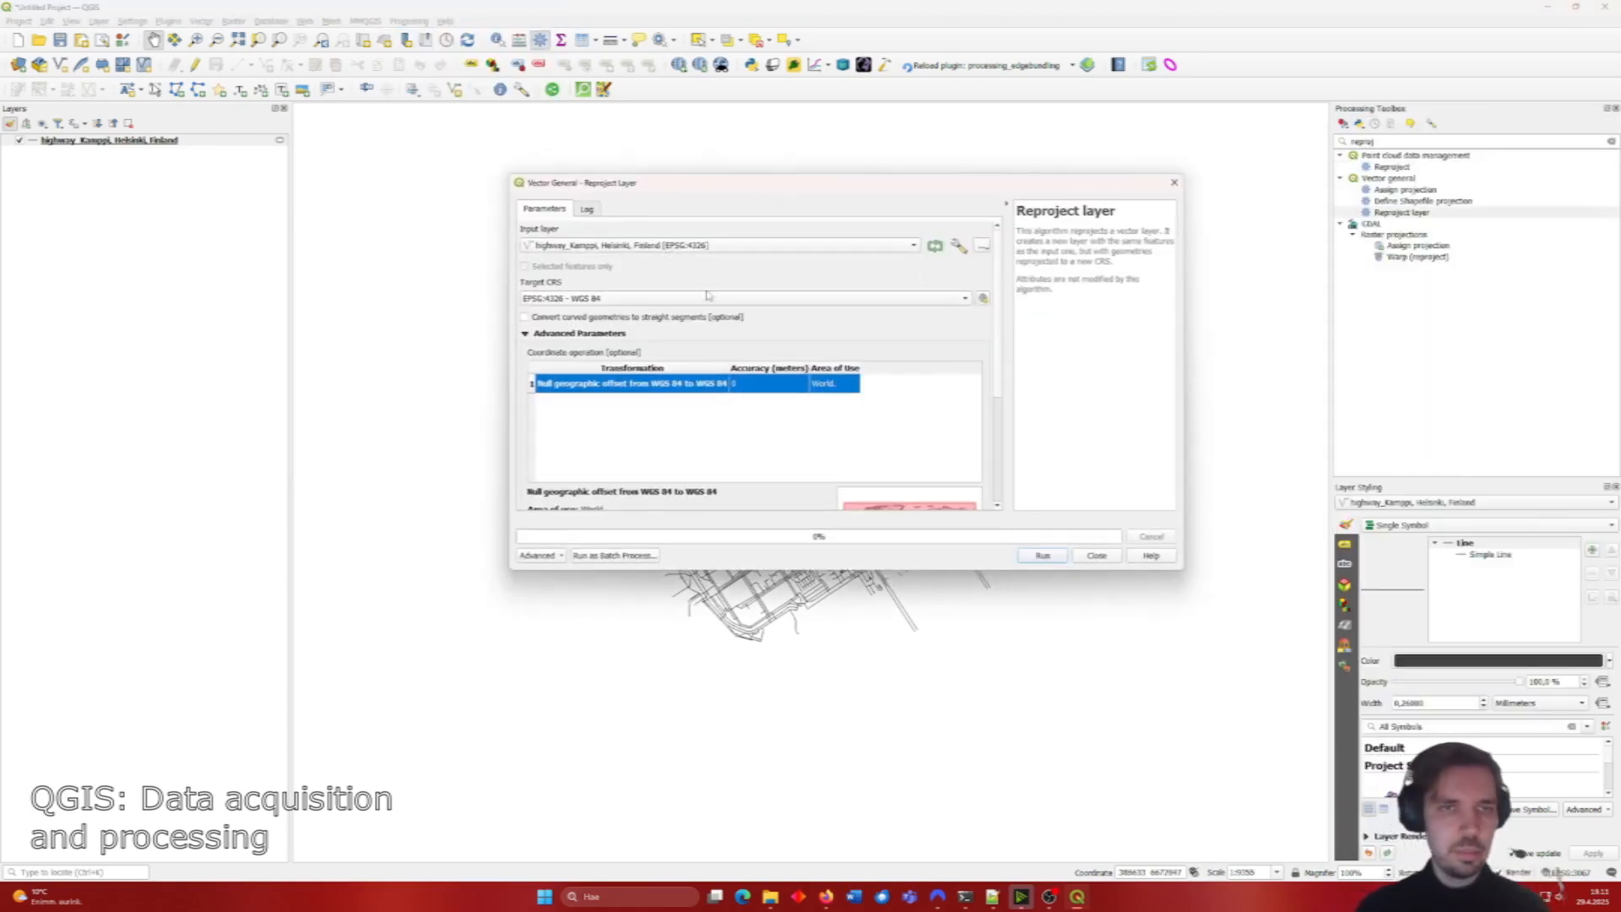
pyautogui.click(734, 298)
pyautogui.click(734, 299)
pyautogui.click(729, 299)
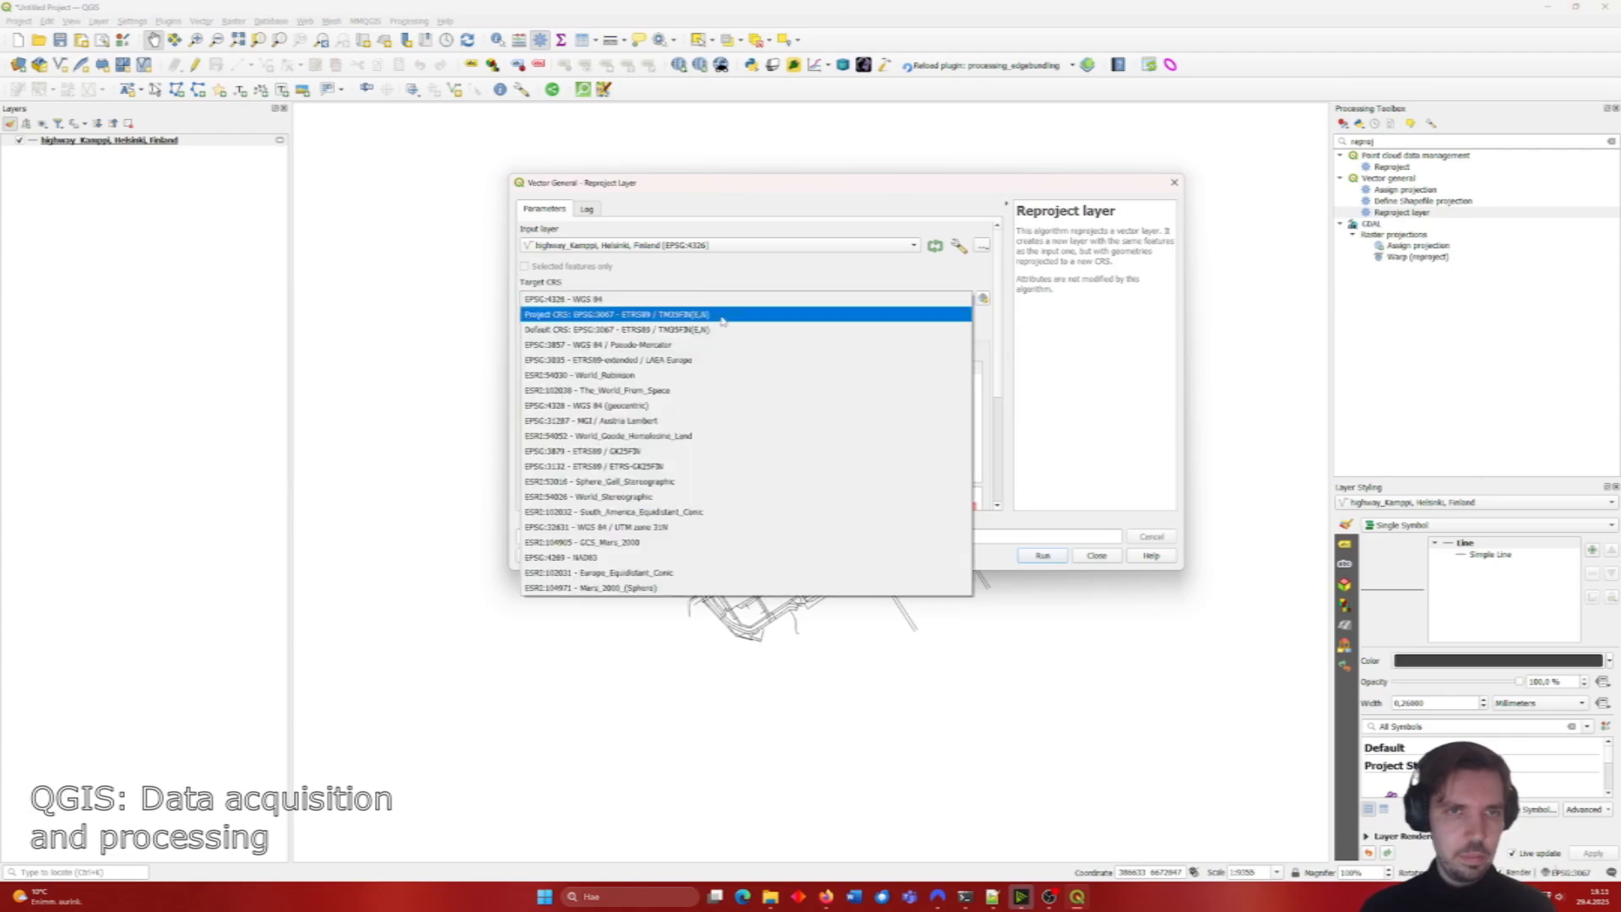
pyautogui.click(721, 314)
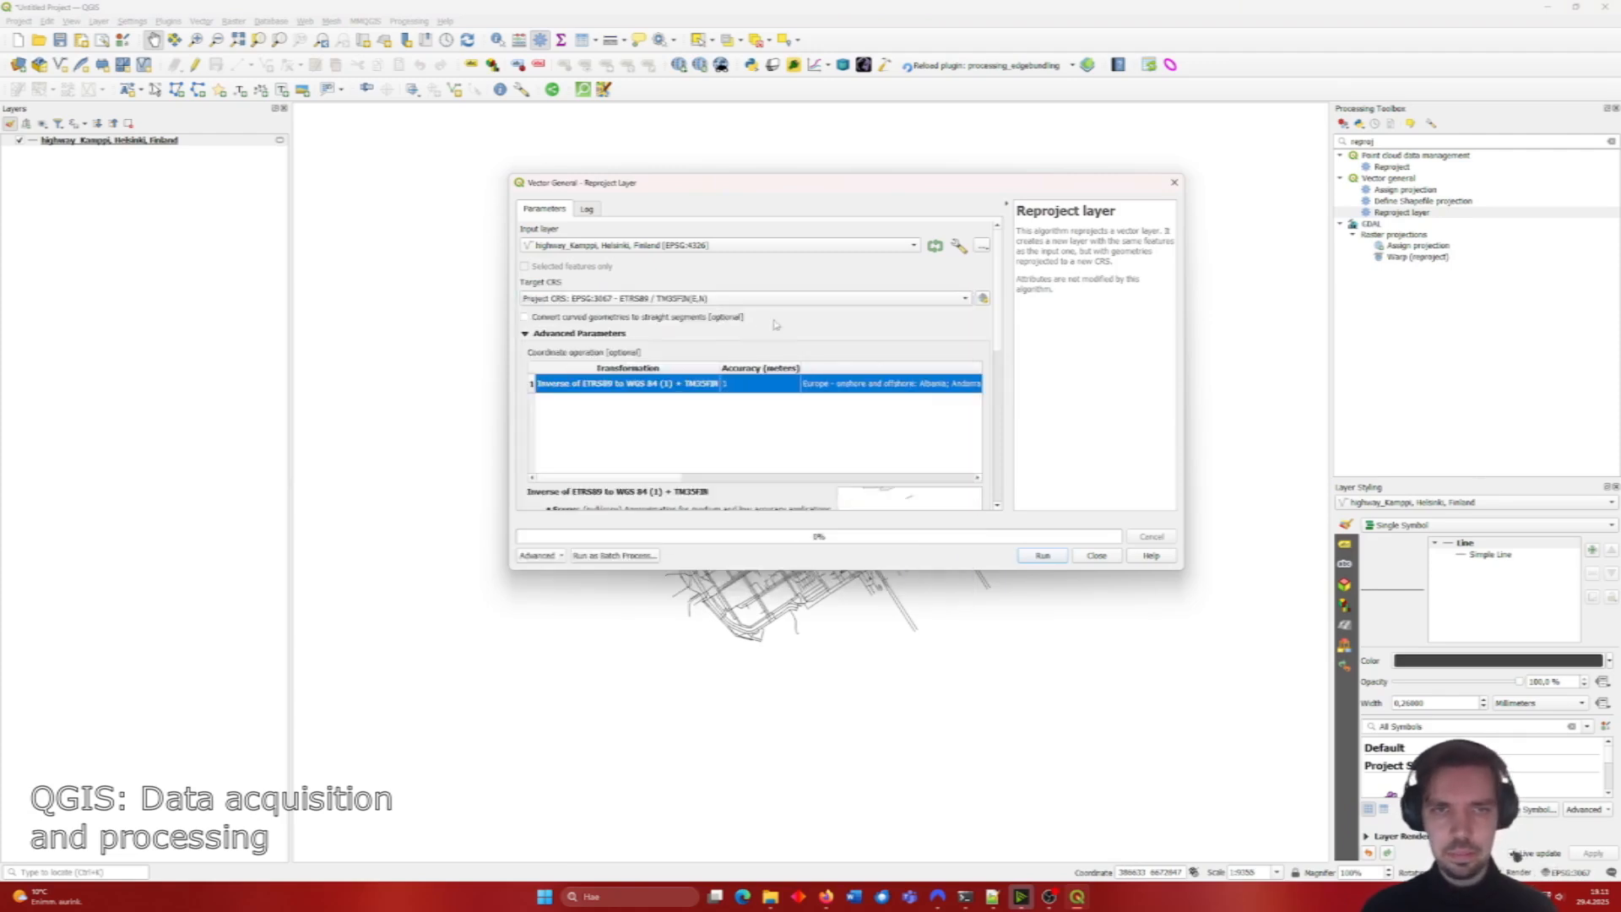
pyautogui.scroll(-5, 1005, 335)
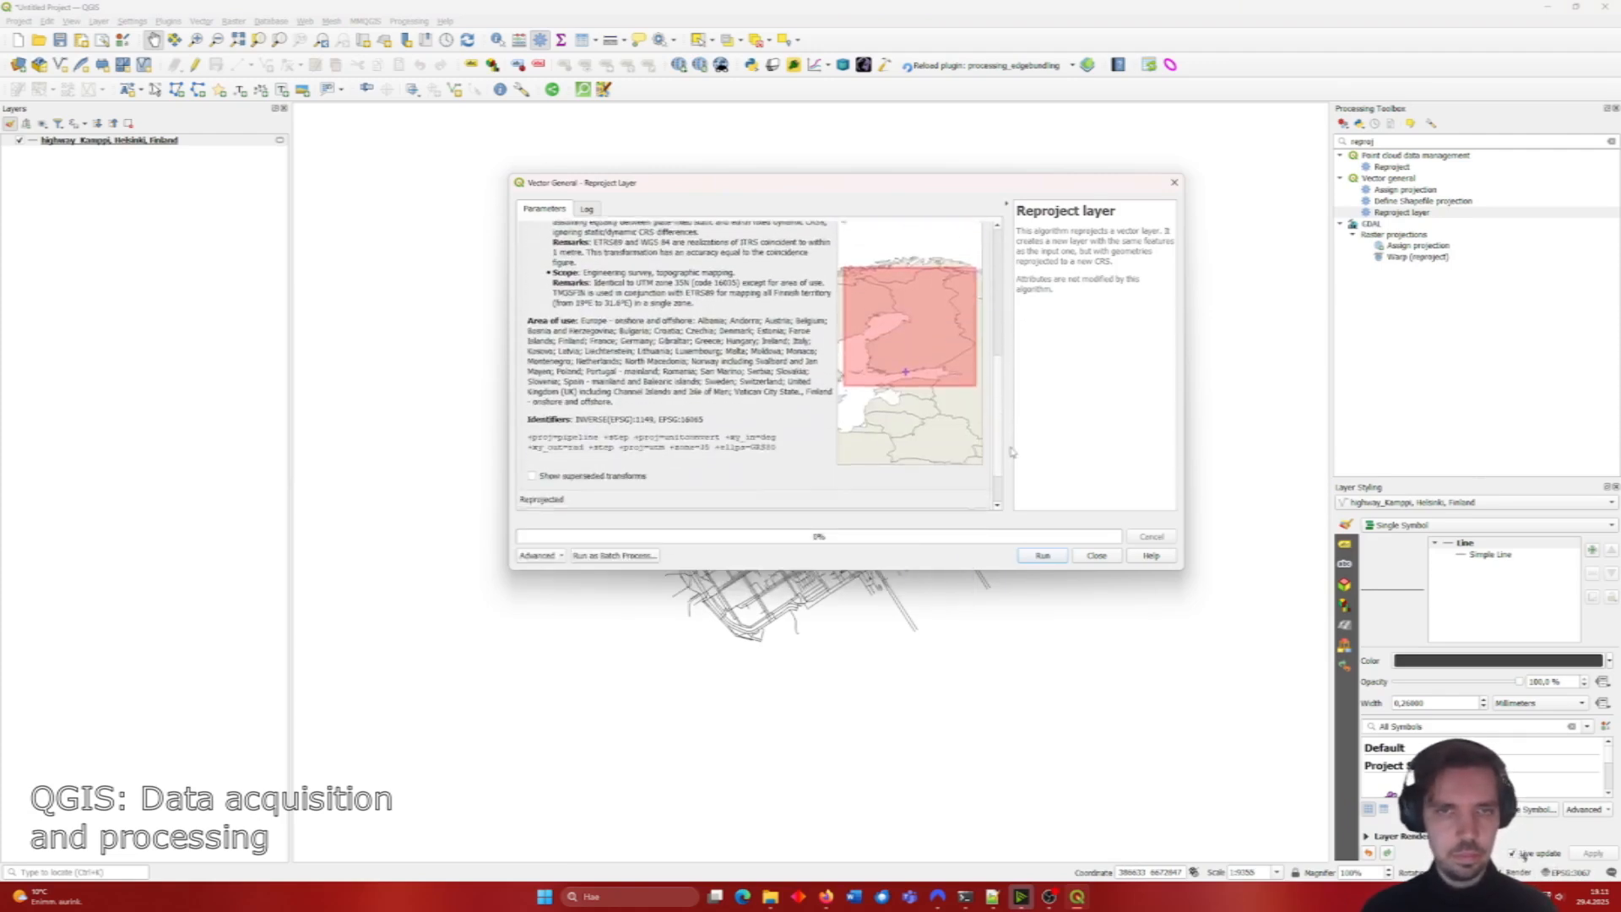
pyautogui.click(1062, 559)
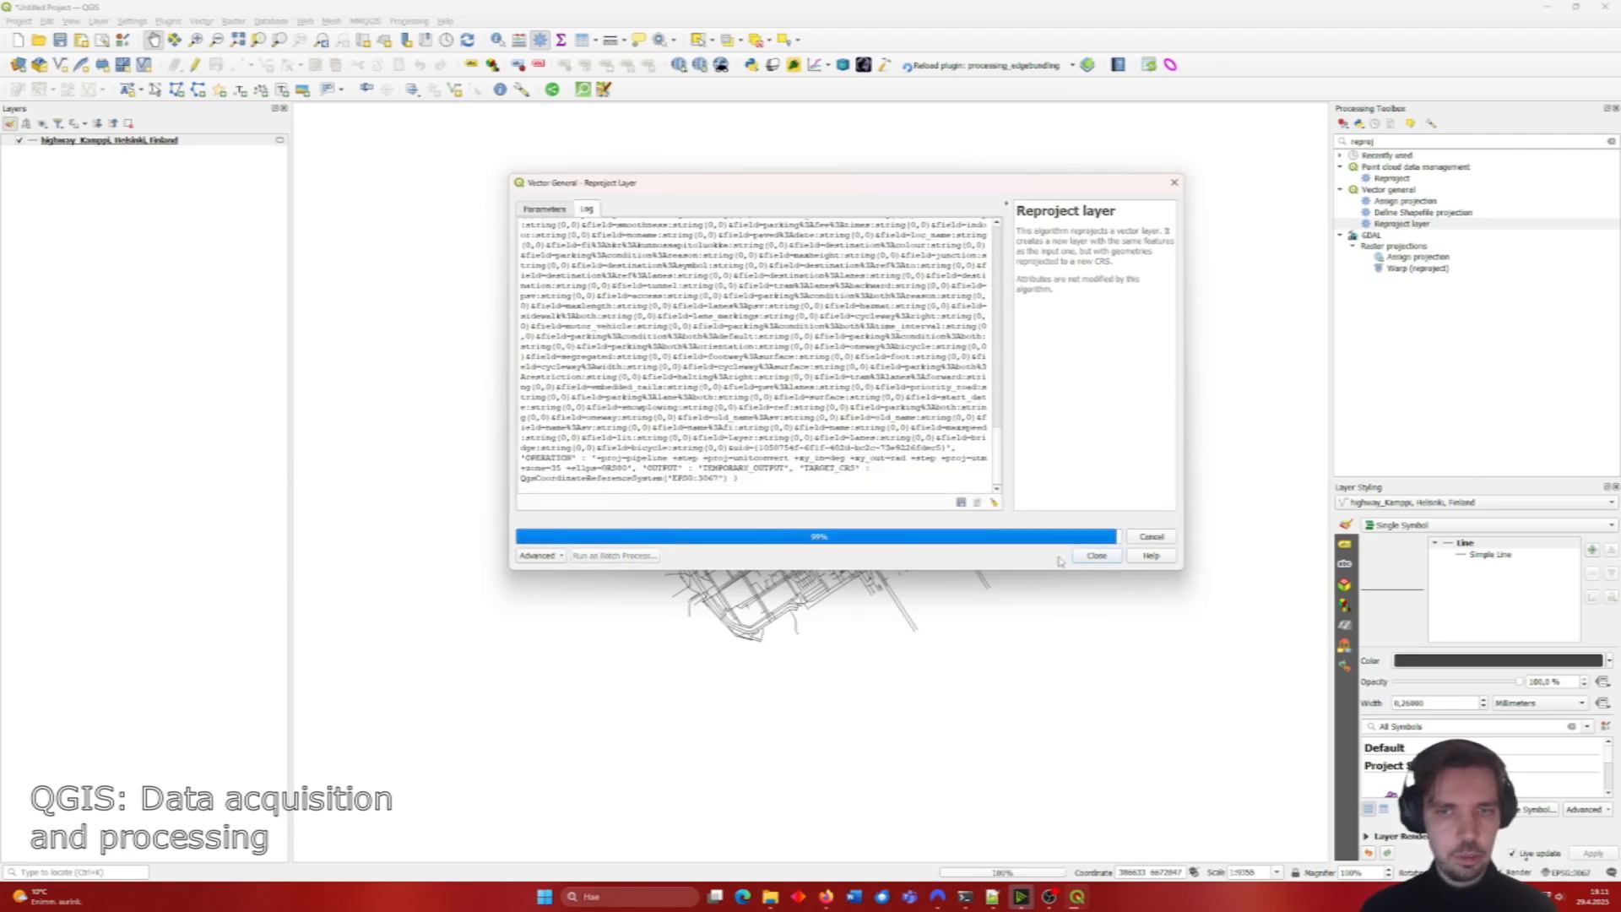
pyautogui.click(1096, 555)
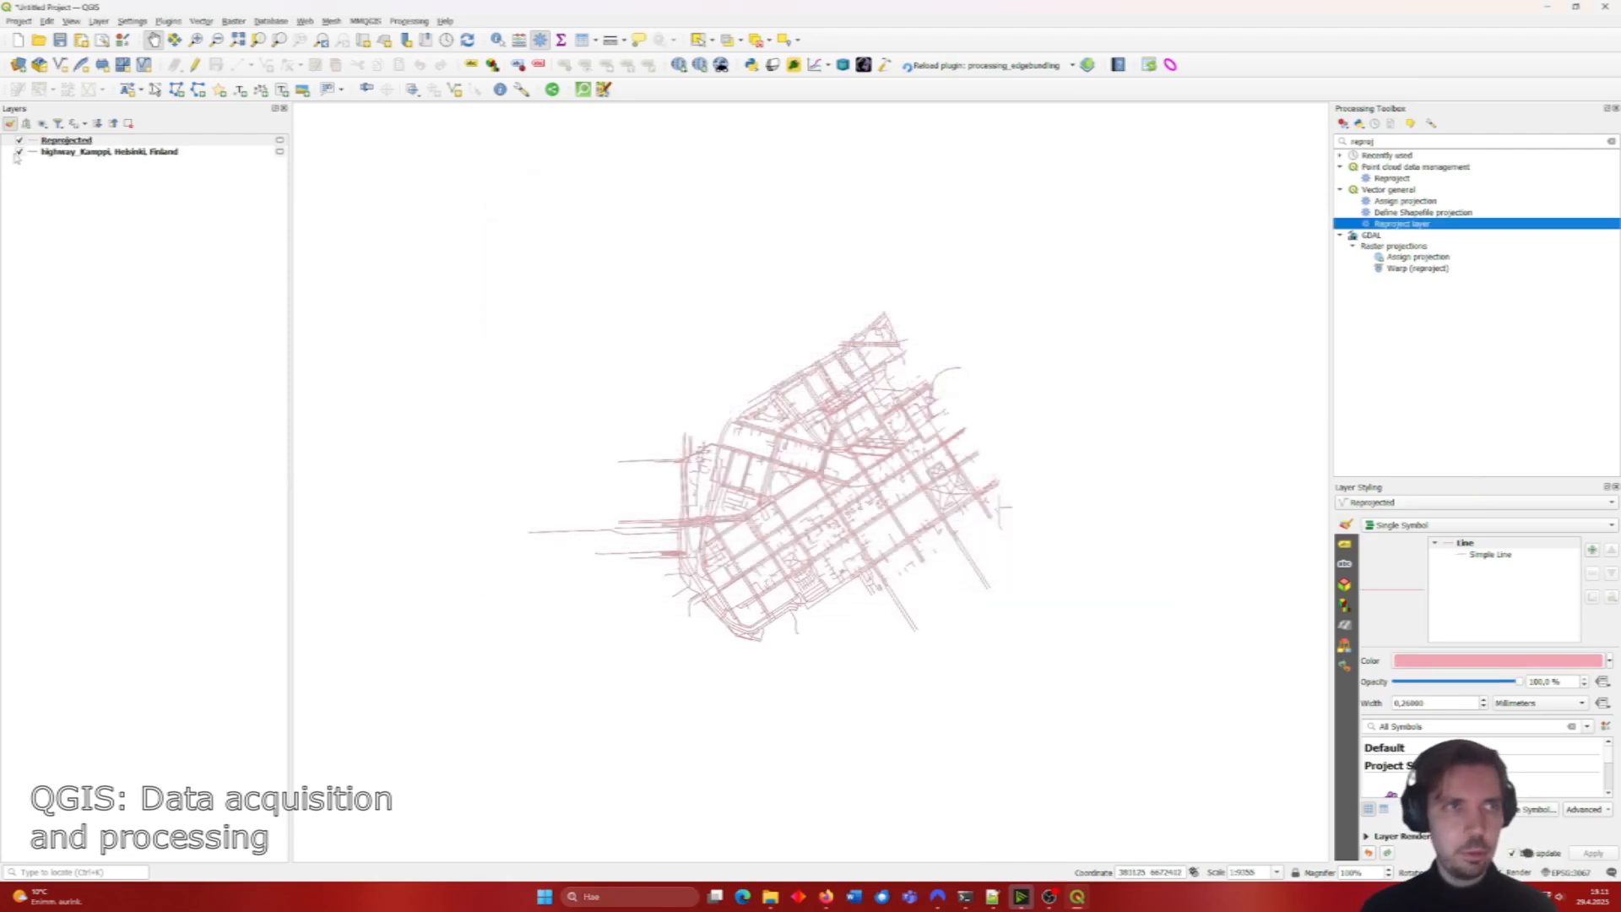
pyautogui.click(19, 152)
pyautogui.click(19, 152)
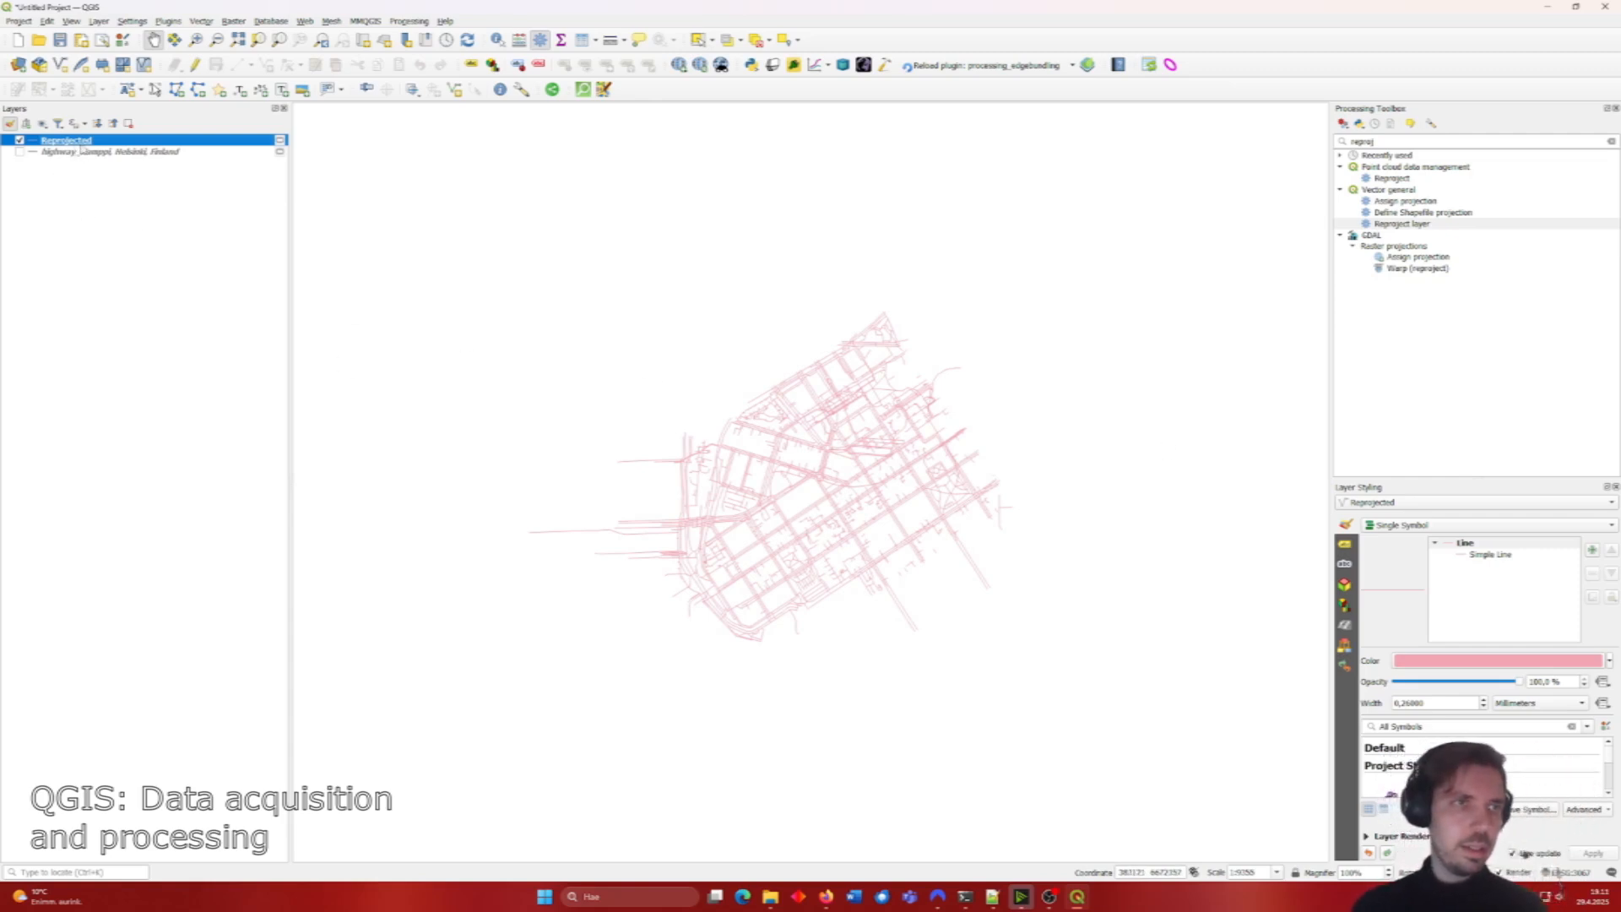
# Step: Open the reprojected layer's attribute table and examine its fields and the street types in the highway column
pyautogui.rightClick(96, 146)
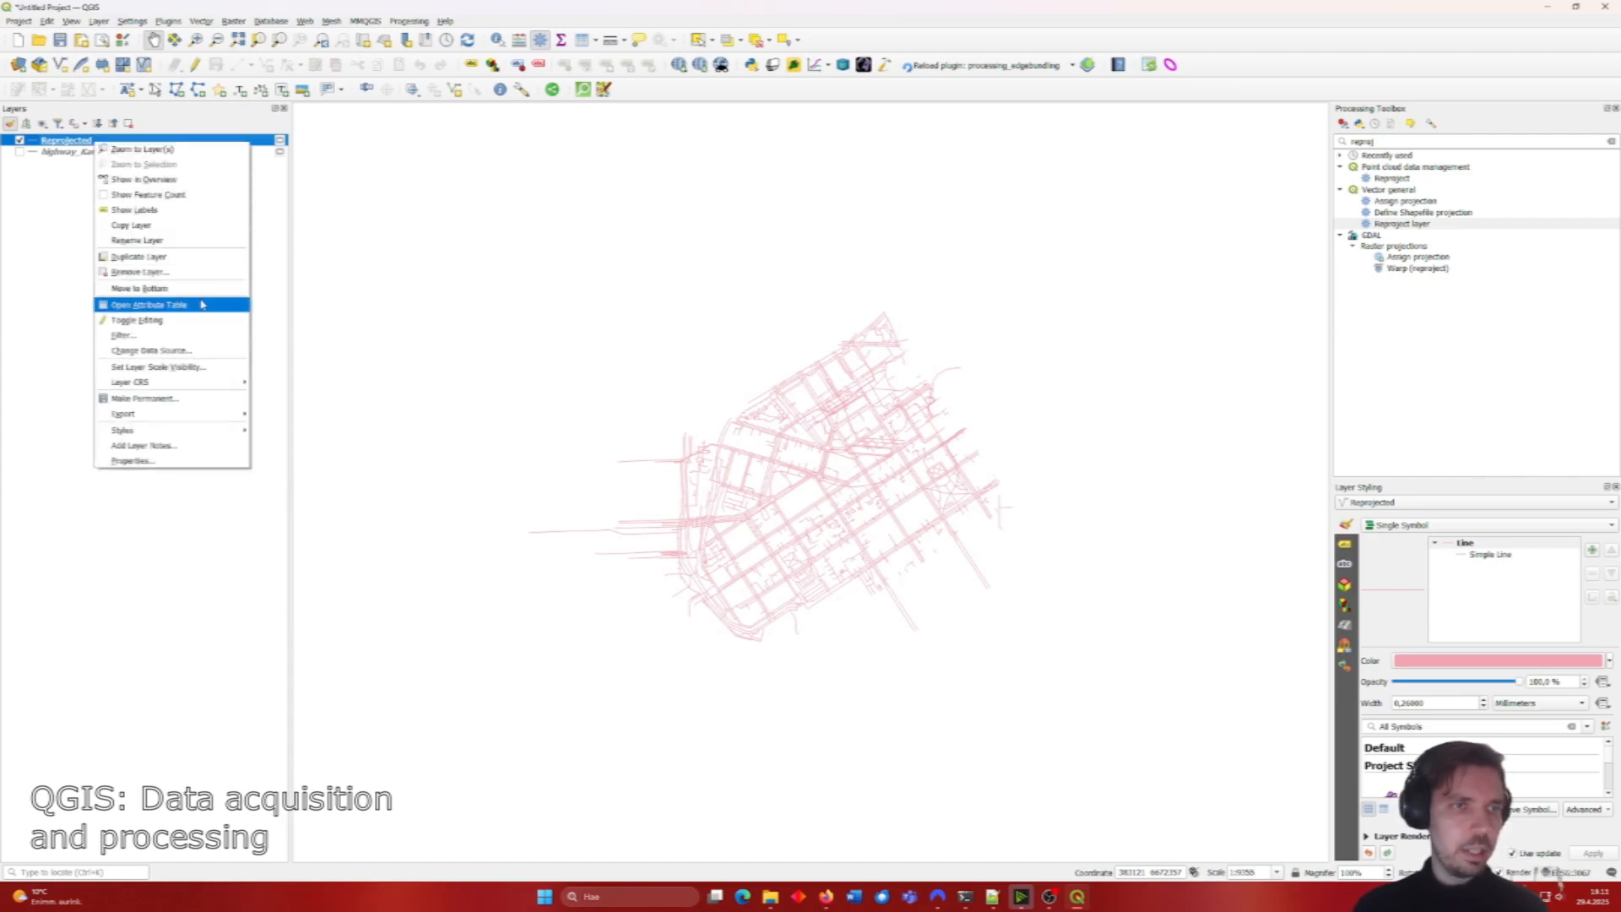
pyautogui.press('Escape')
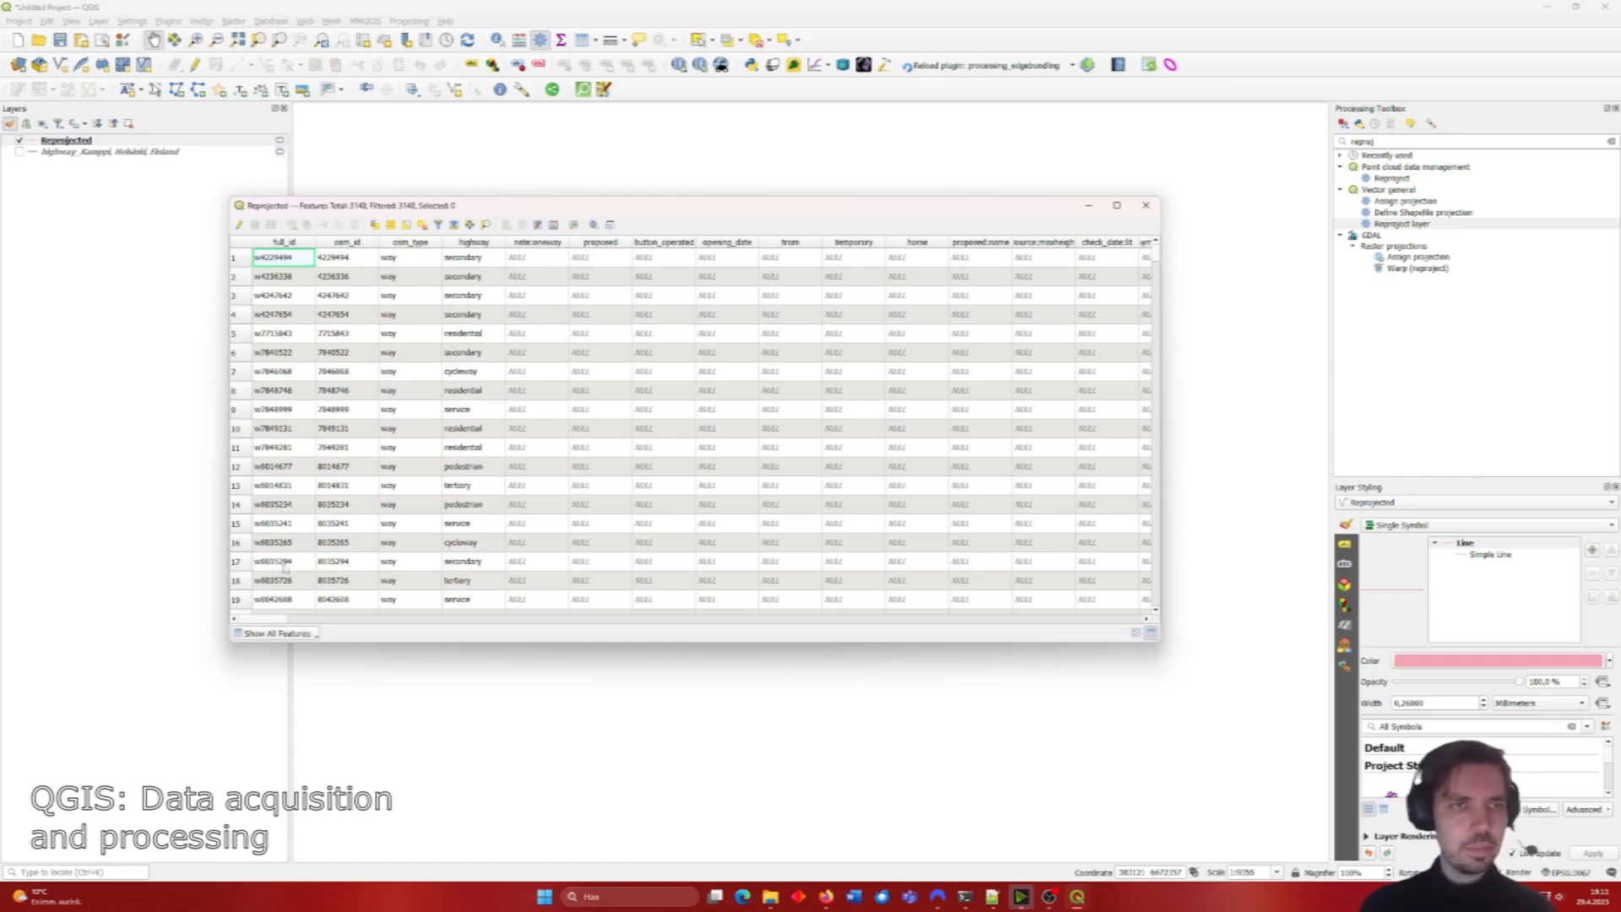
pyautogui.moveTo(281, 625); pyautogui.dragTo(210, 563)
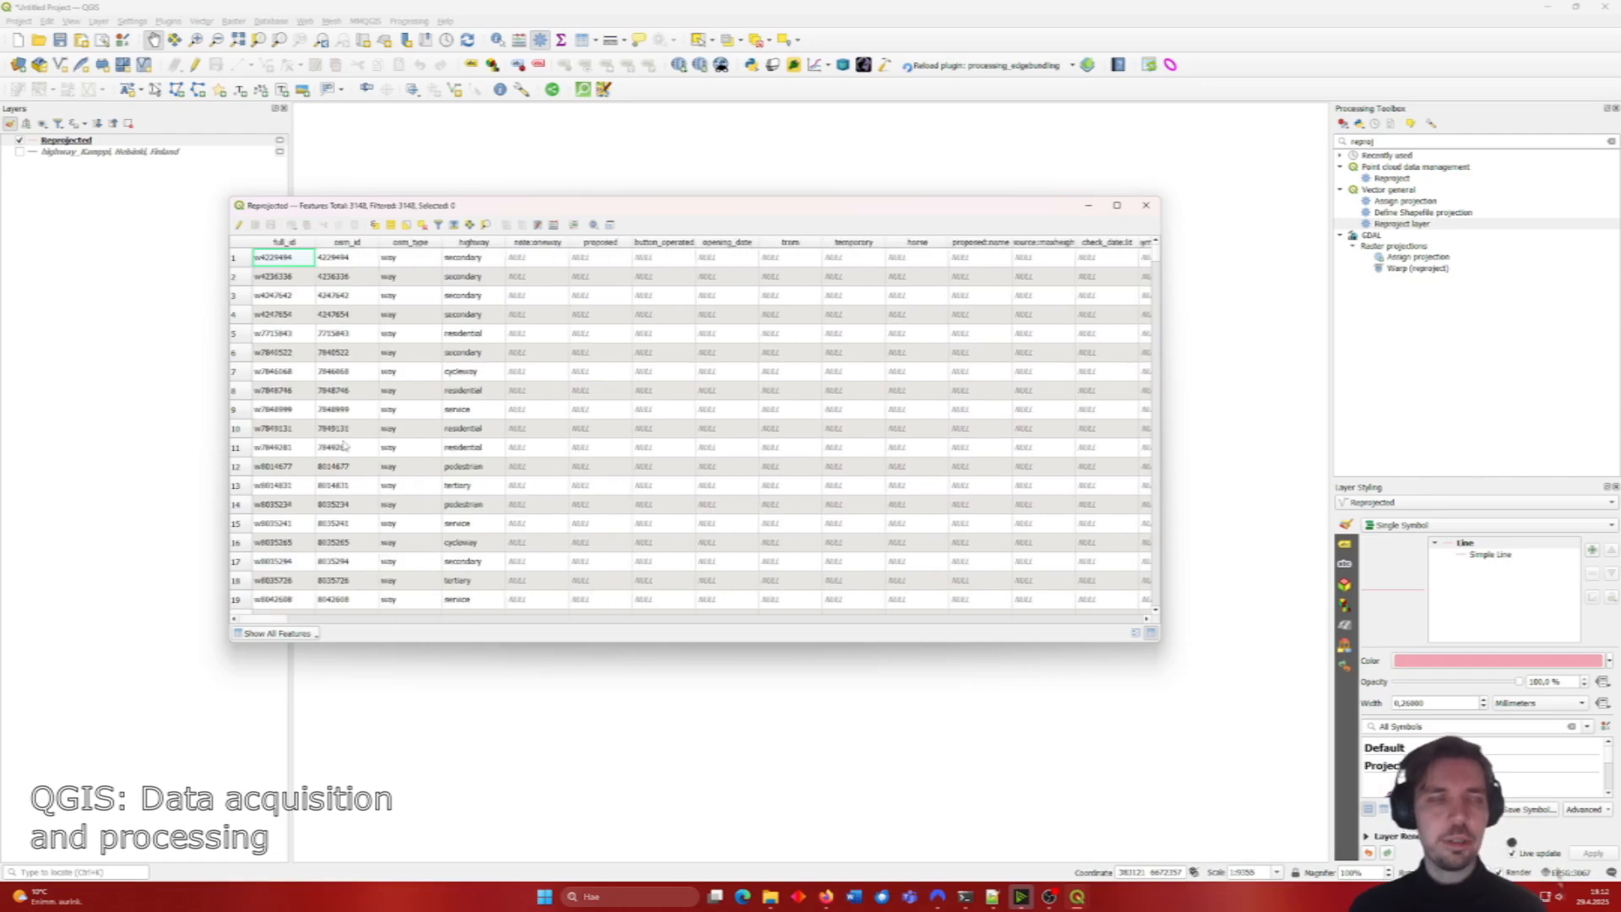
pyautogui.scroll(-20, 346, 447)
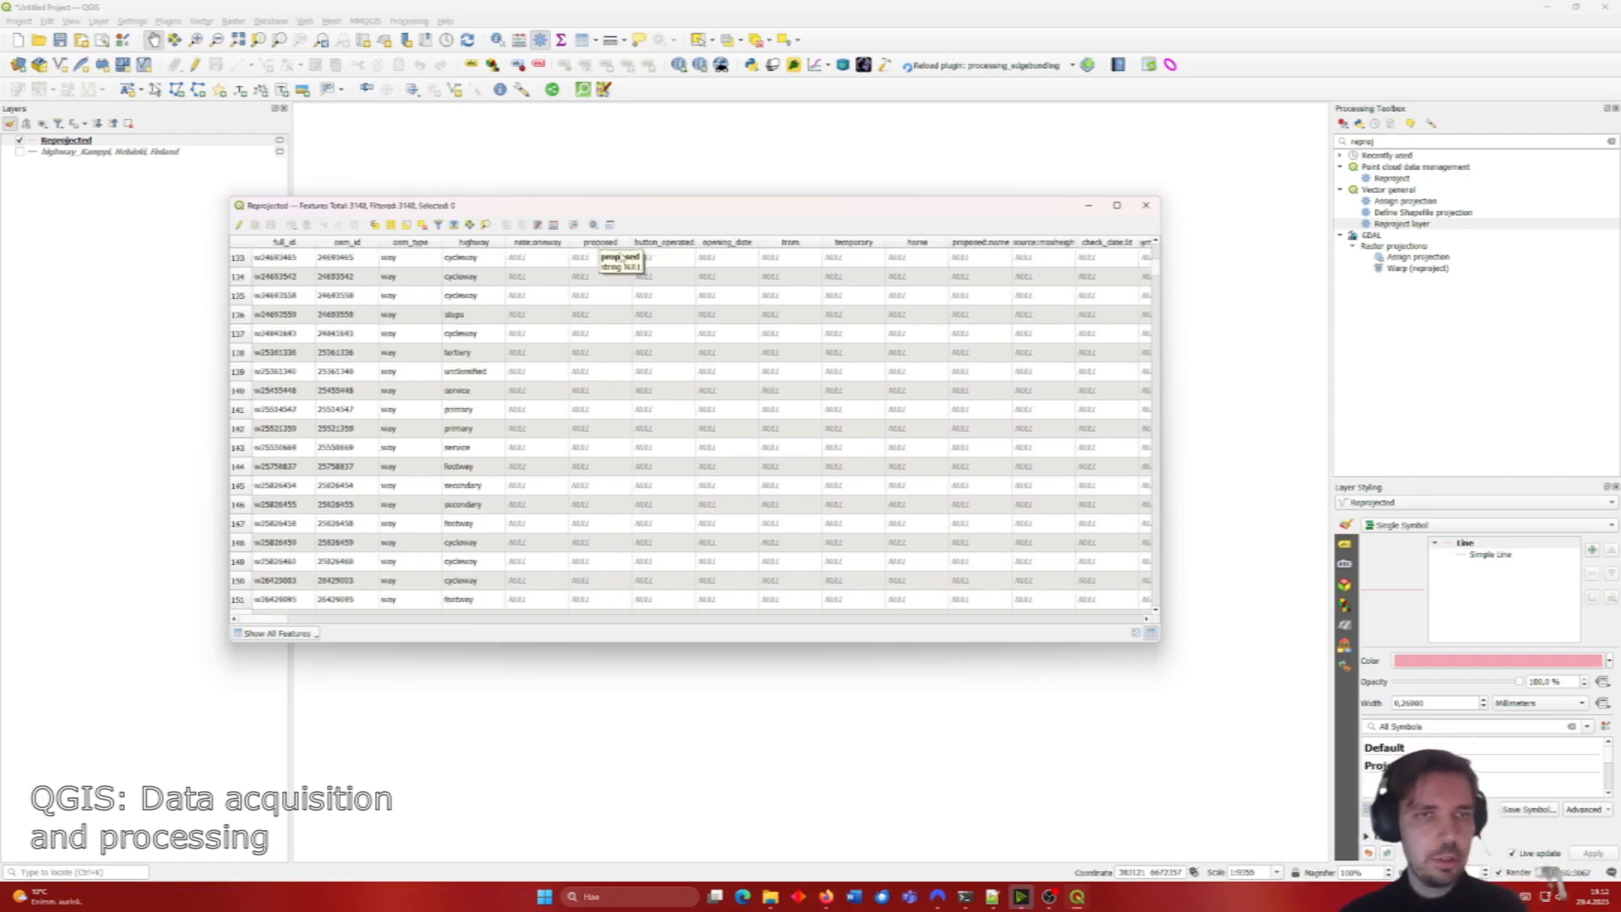
pyautogui.scroll(-5, 785, 460)
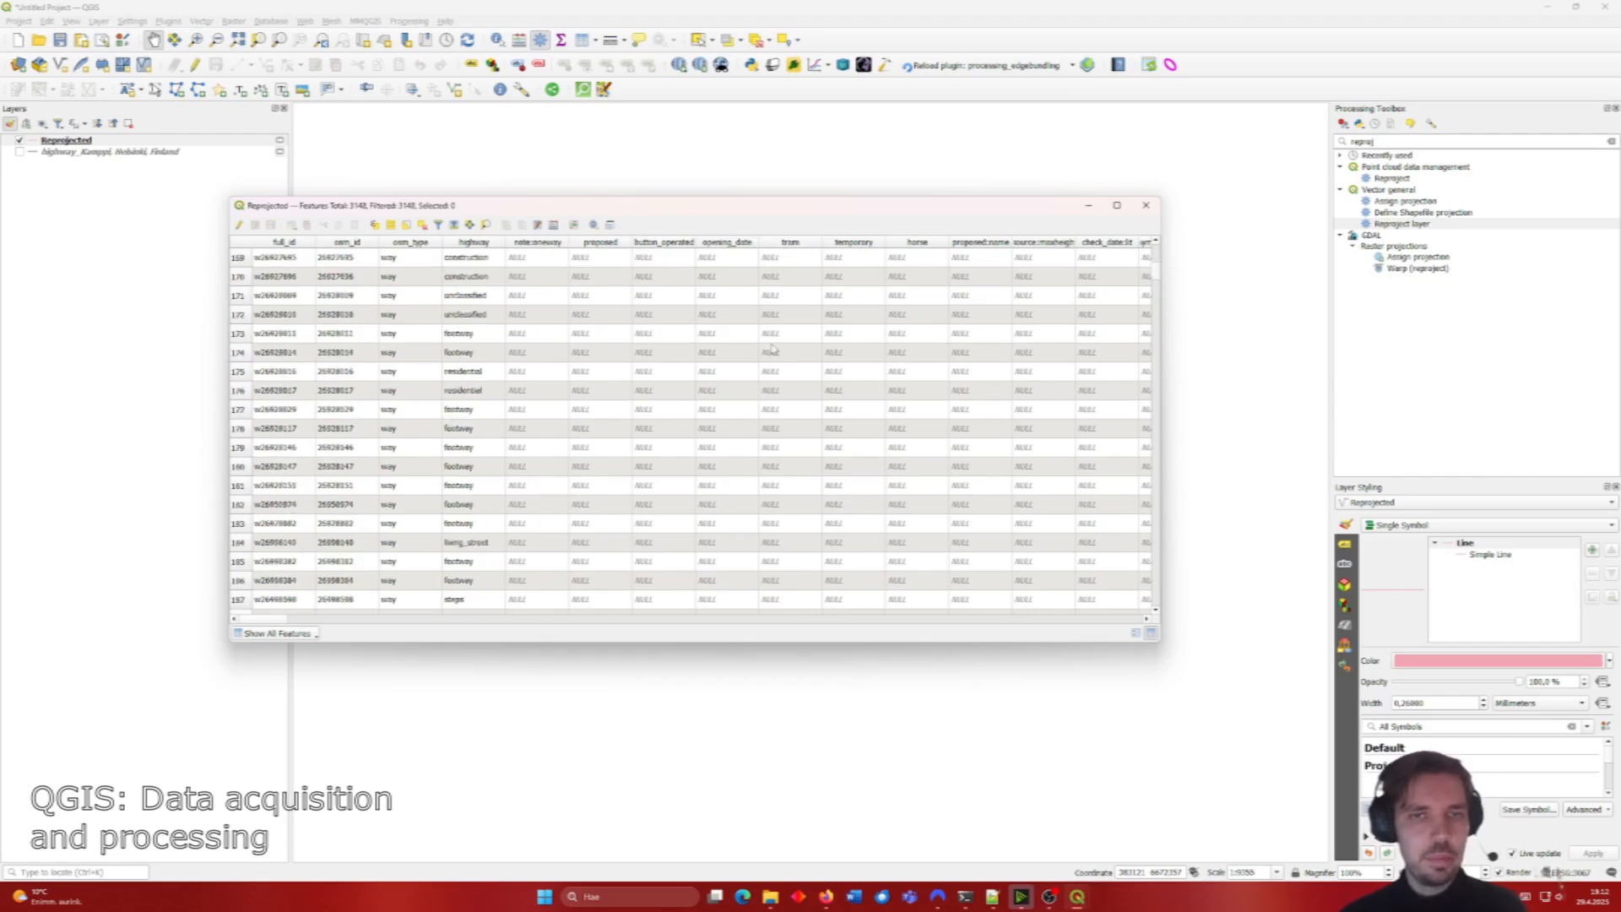
# Step: Examine the remaining attribute columns of the reprojected layer, such as surface, name and maxspeed, and close the table
pyautogui.scroll(20, 785, 460)
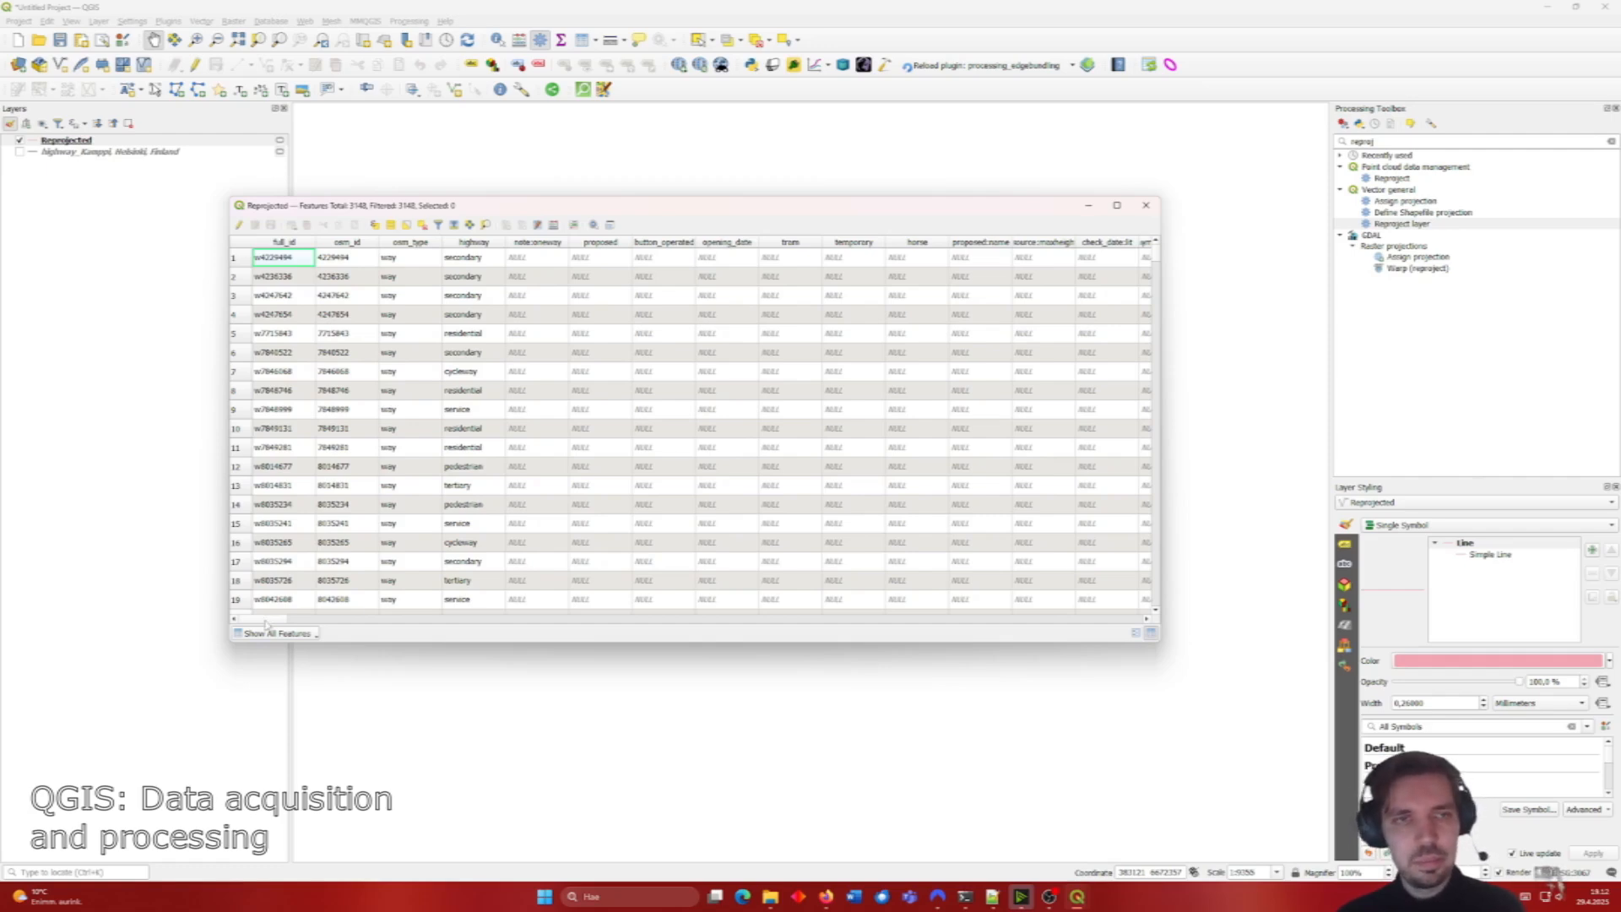
pyautogui.moveTo(265, 623); pyautogui.dragTo(1033, 620)
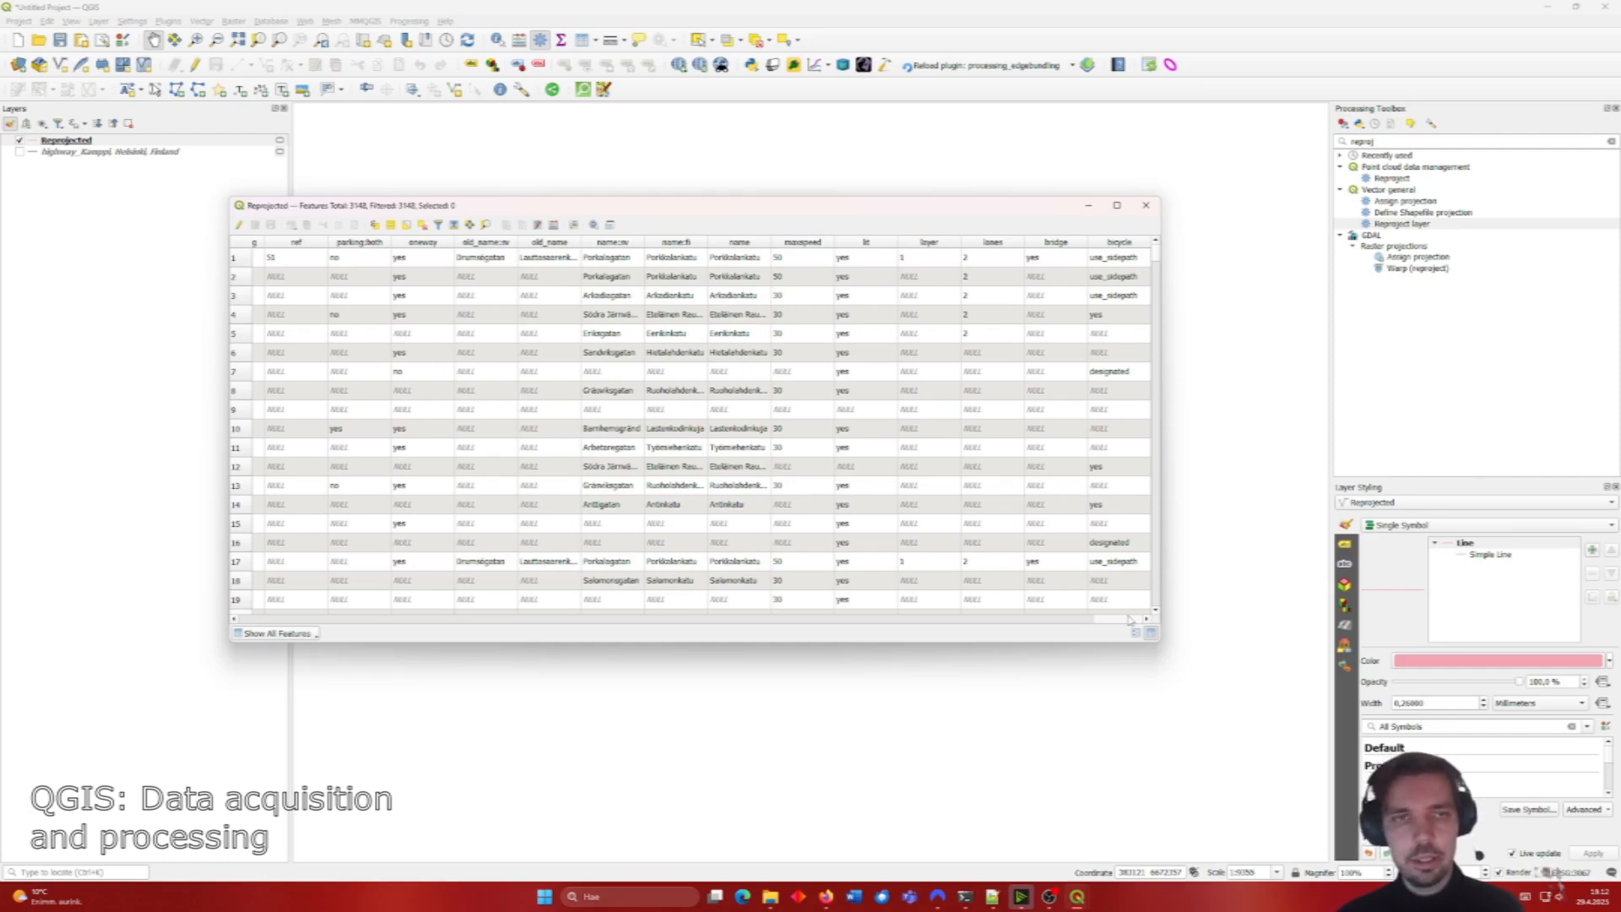
pyautogui.moveTo(1130, 620); pyautogui.dragTo(1068, 620)
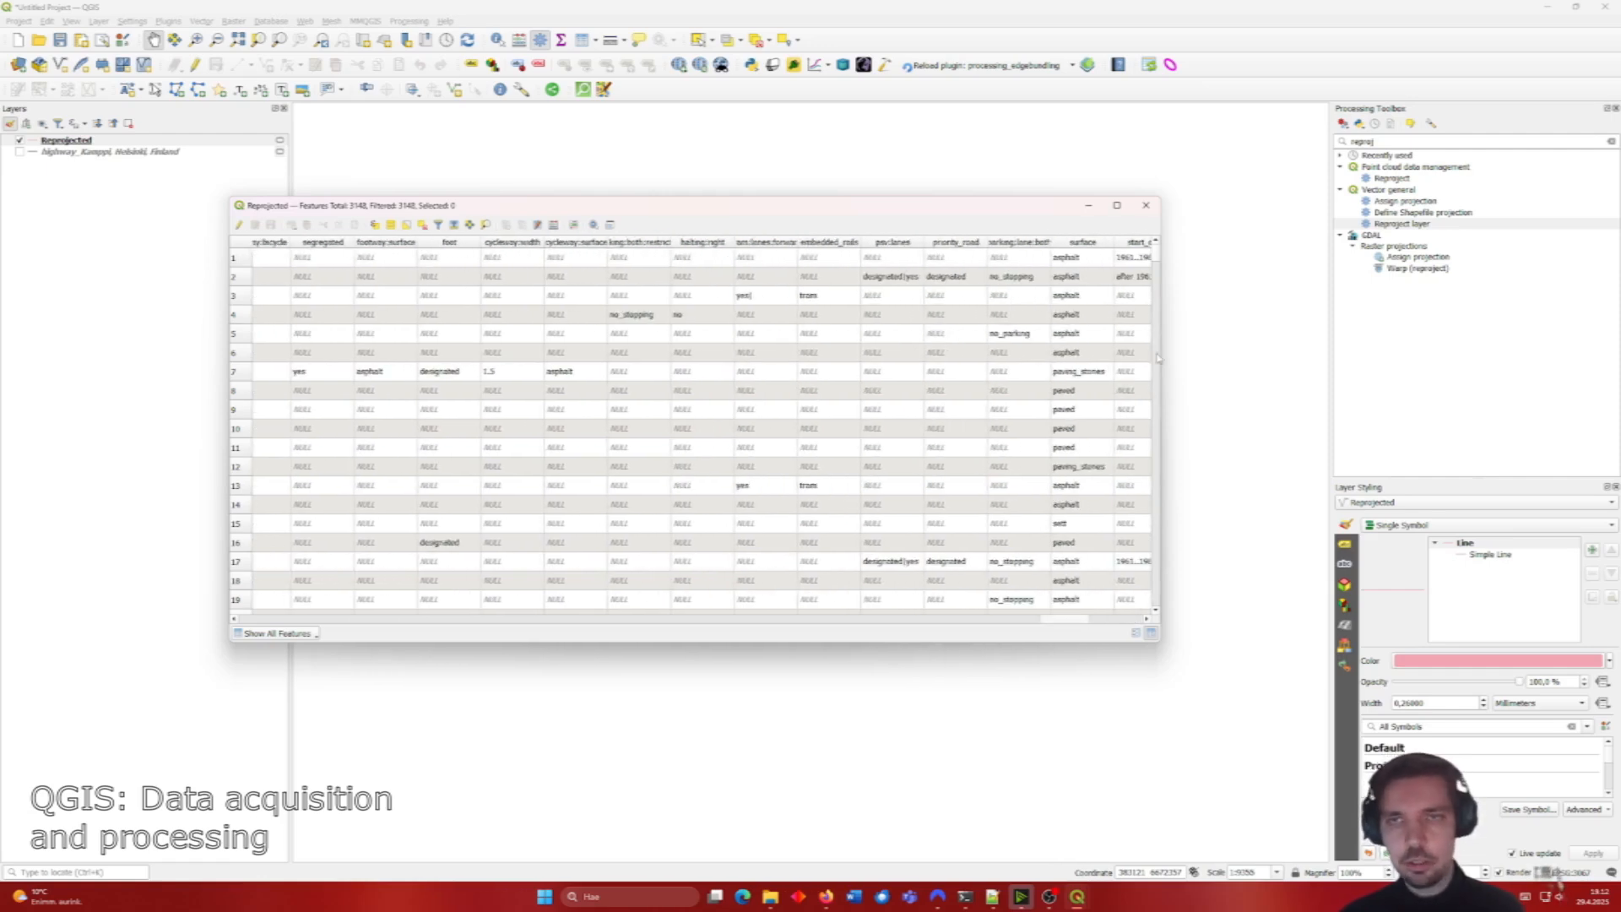
pyautogui.click(1145, 206)
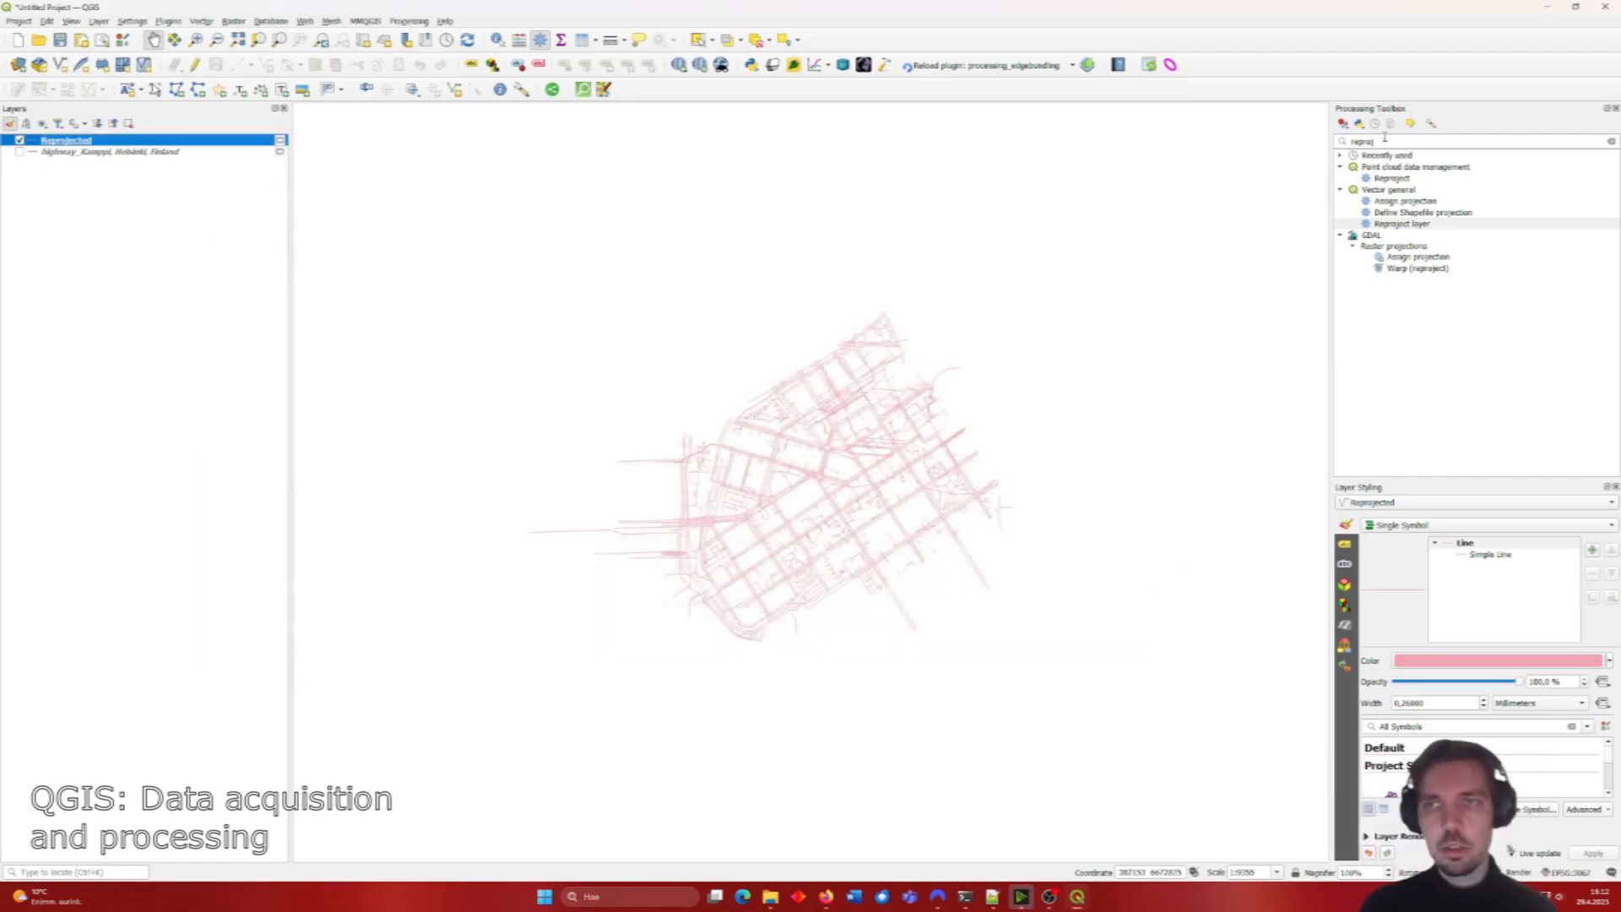
# Step: Search the processing tools for "retain" and open the Retain fields tool for the reprojected layer
pyautogui.doubleClick(1385, 138)
pyautogui.write('retain')
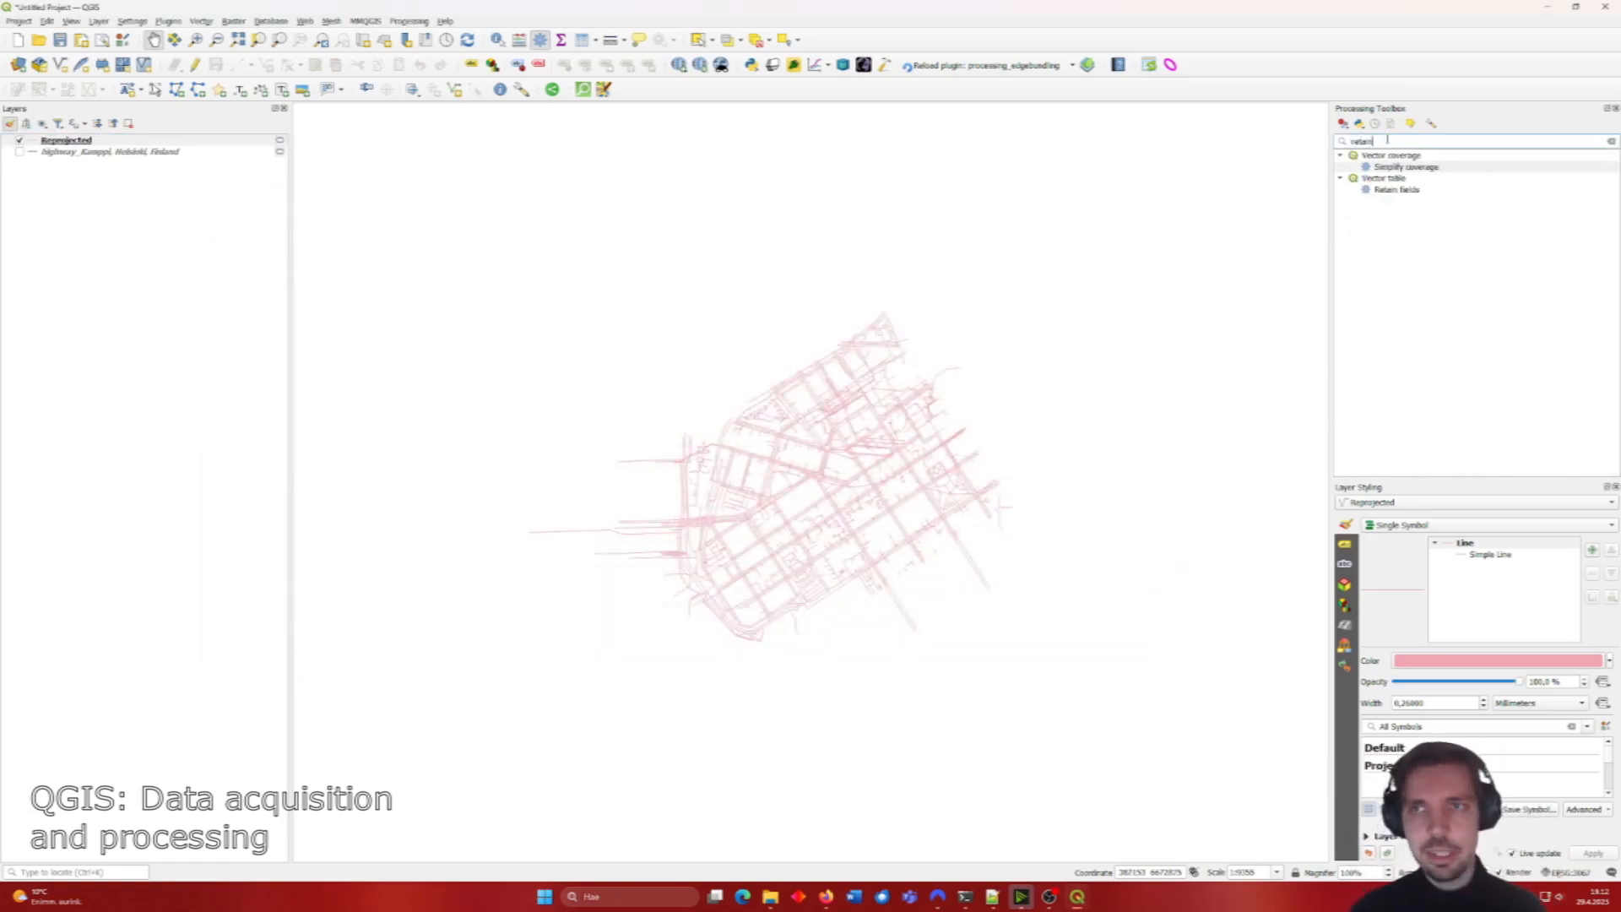
pyautogui.click(1414, 190)
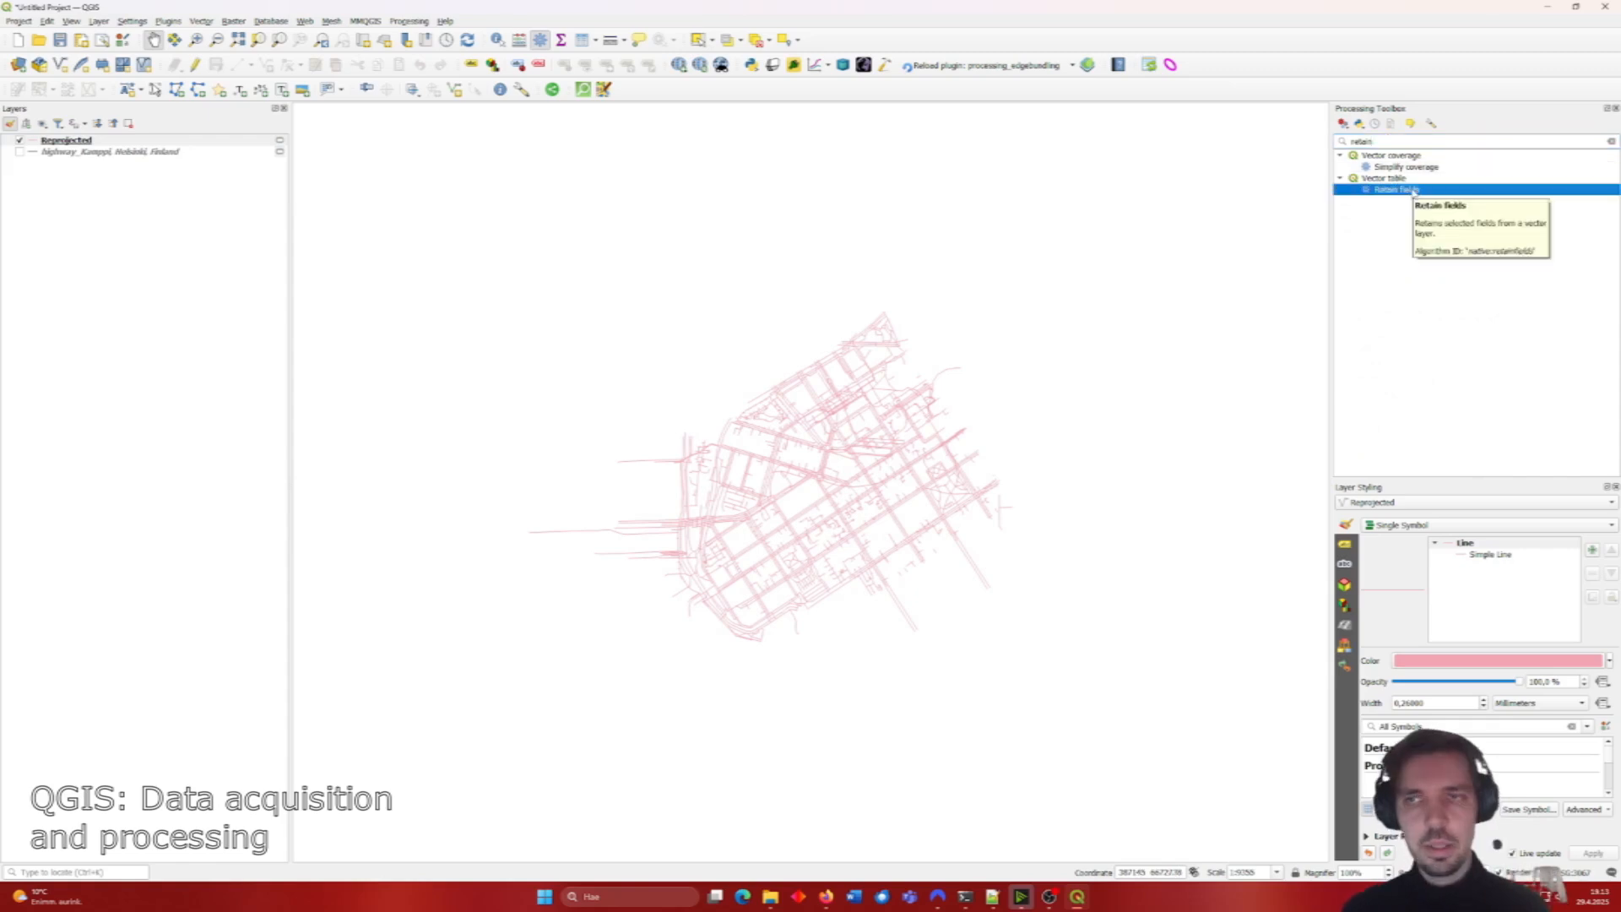
pyautogui.doubleClick(1414, 191)
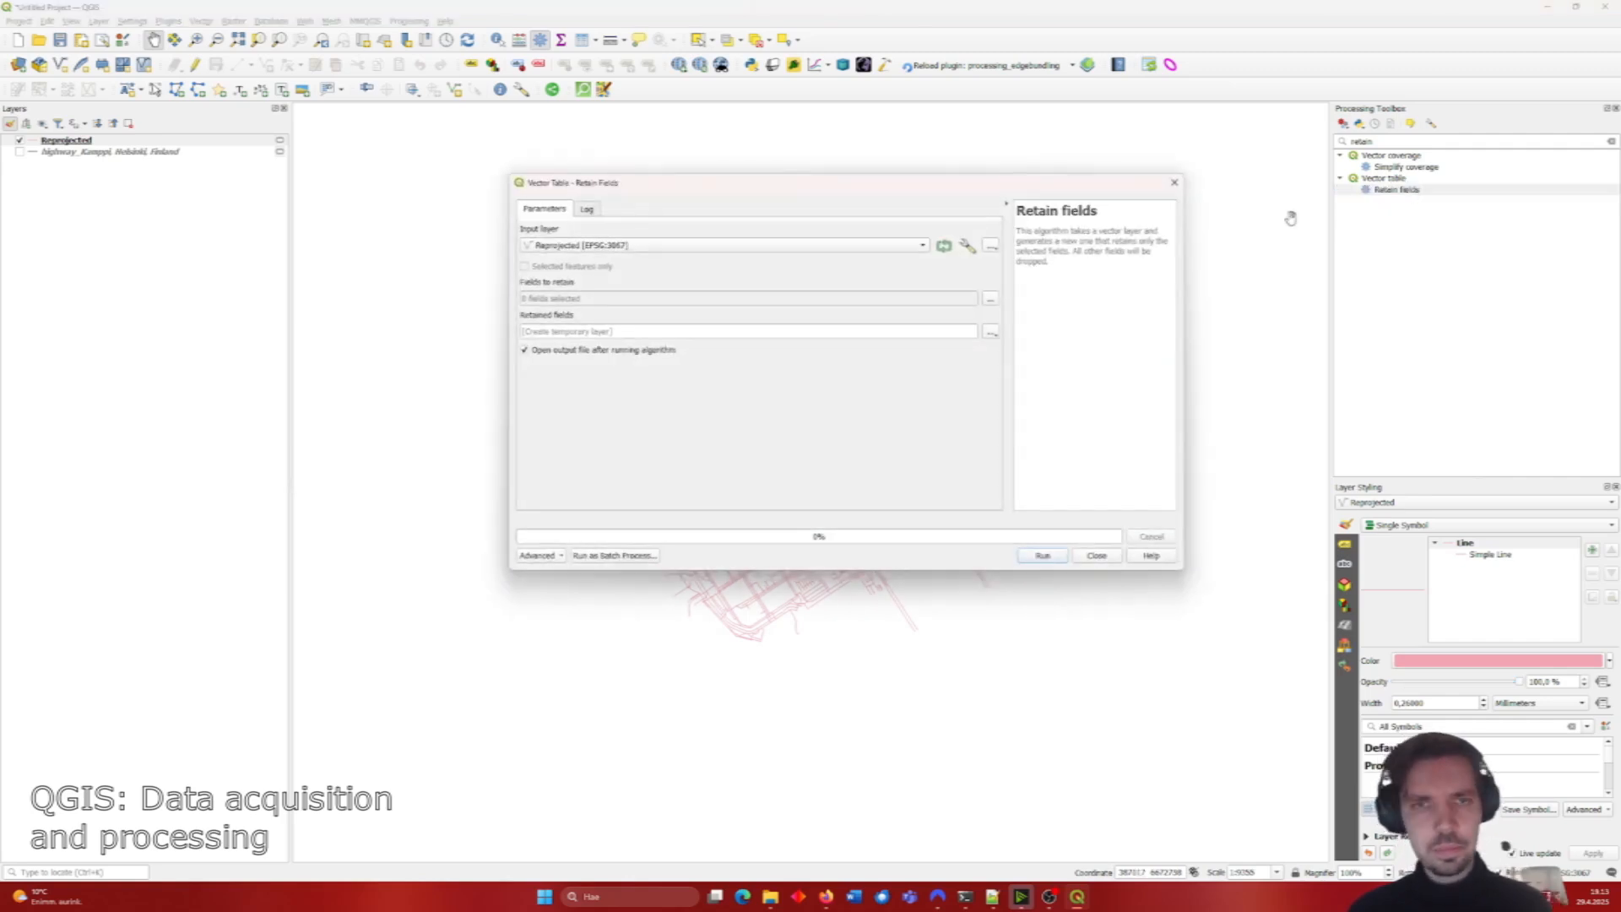
# Step: Choose highway, surface, name and maxspeed as the fields to retain
pyautogui.click(990, 298)
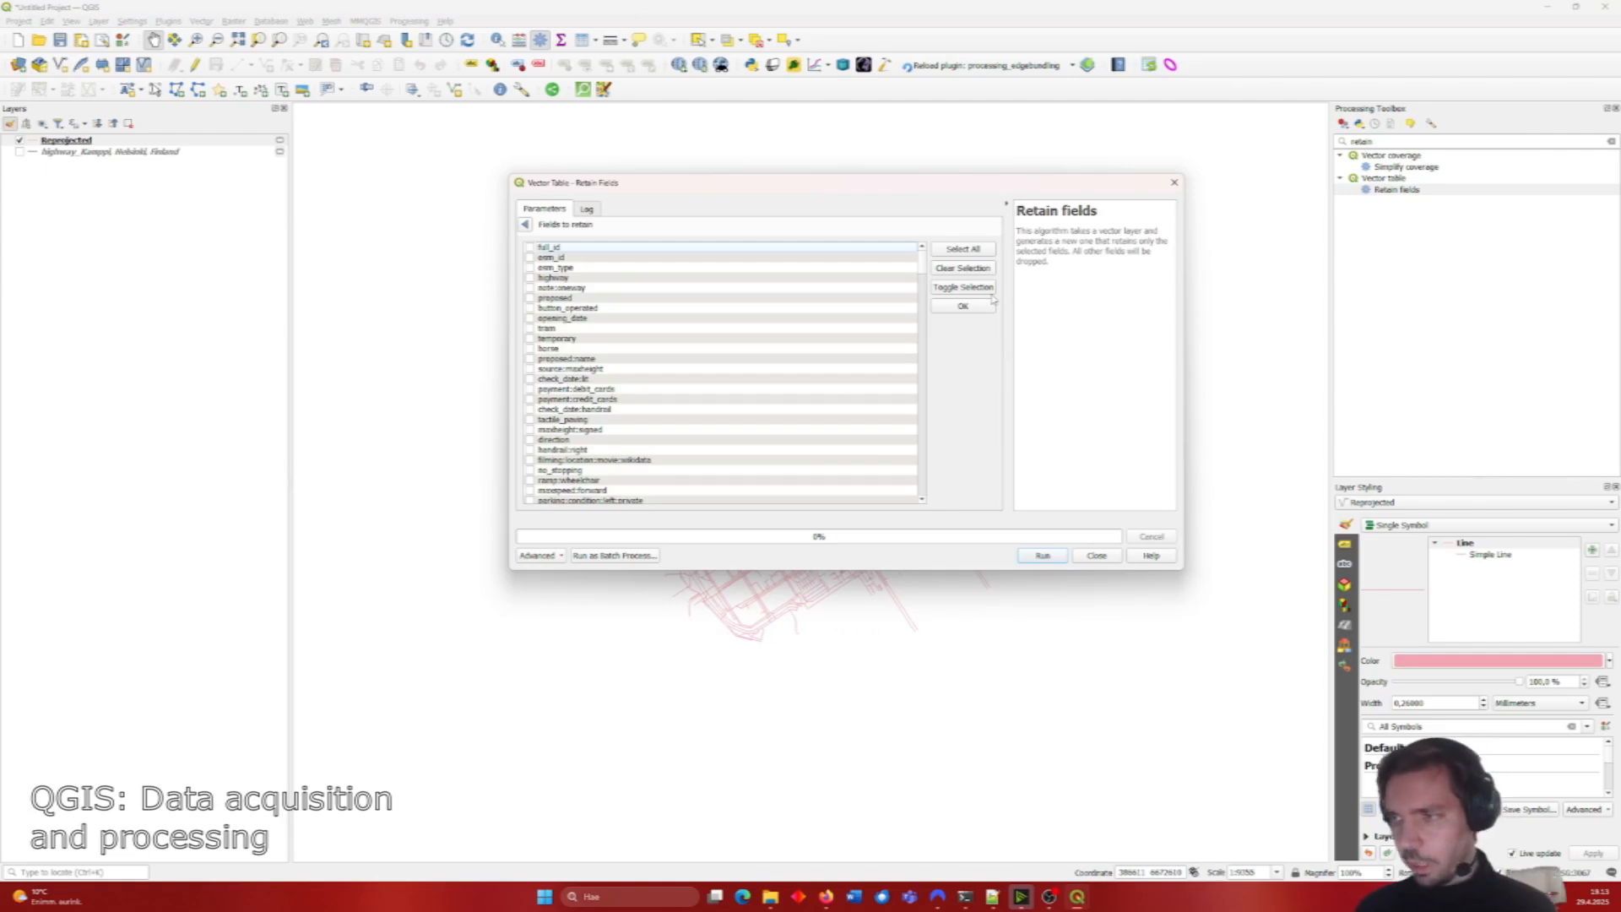
pyautogui.click(680, 277)
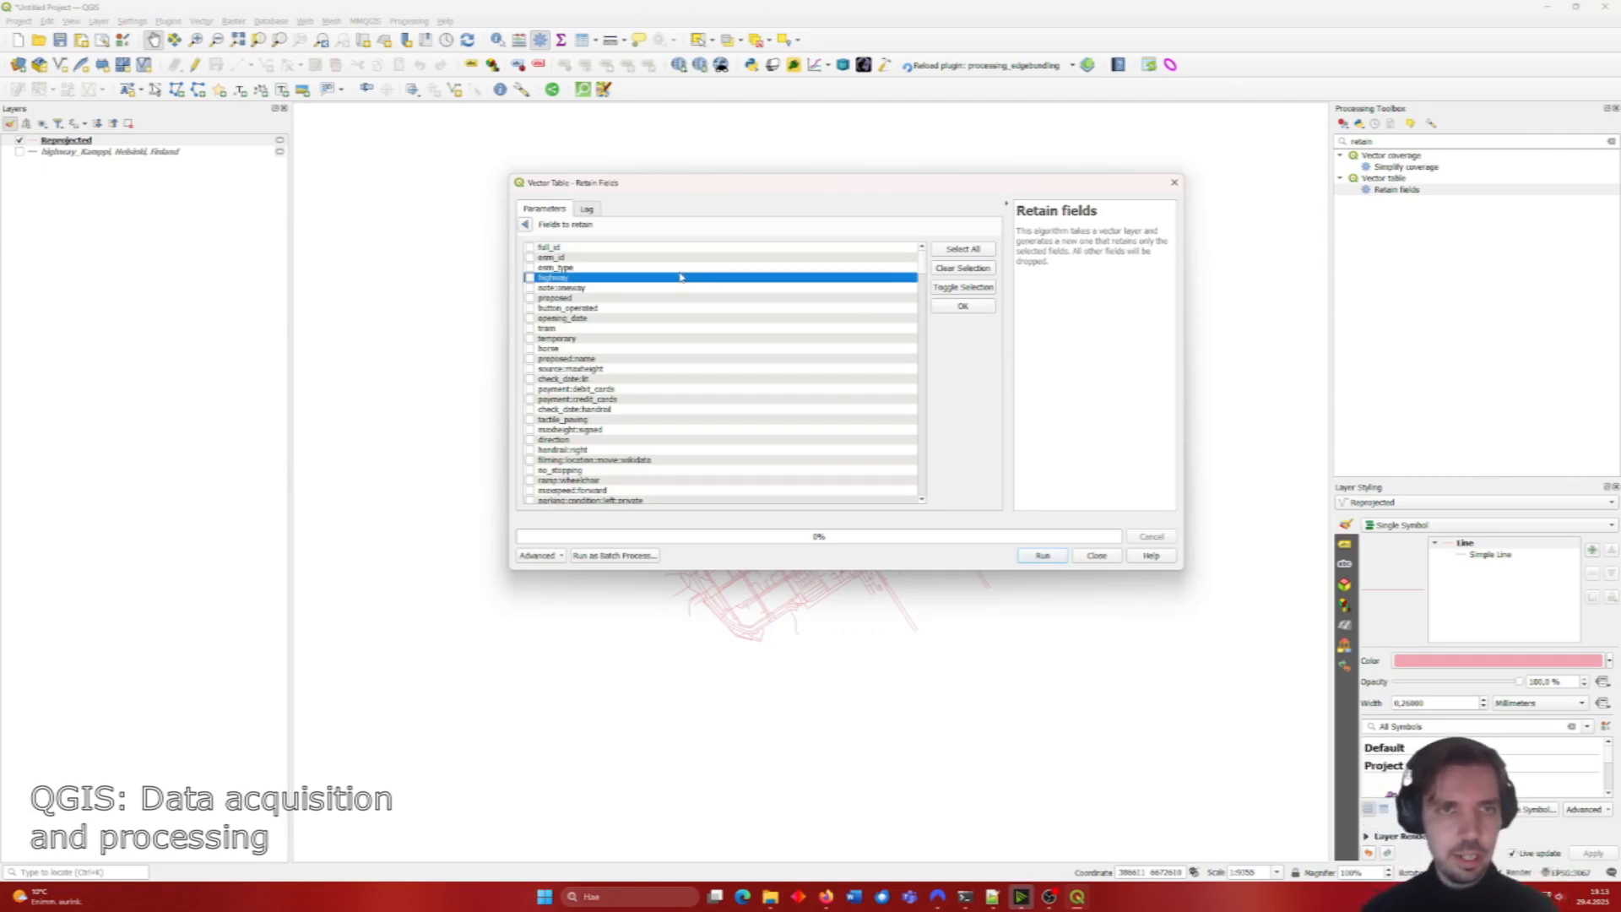
pyautogui.doubleClick(679, 277)
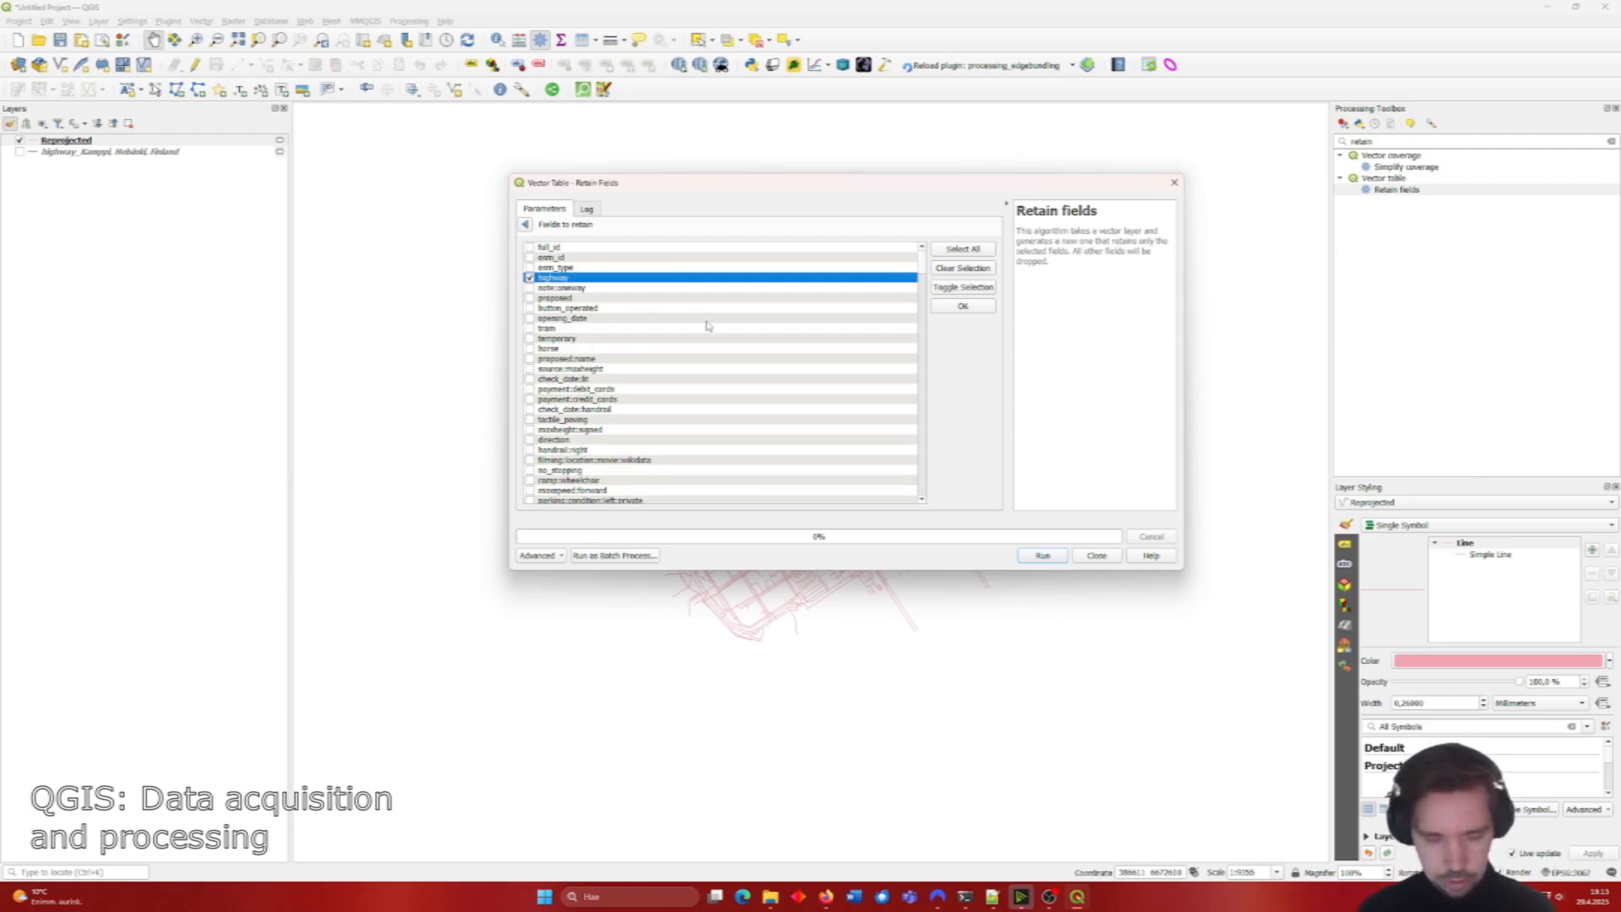
pyautogui.write('su')
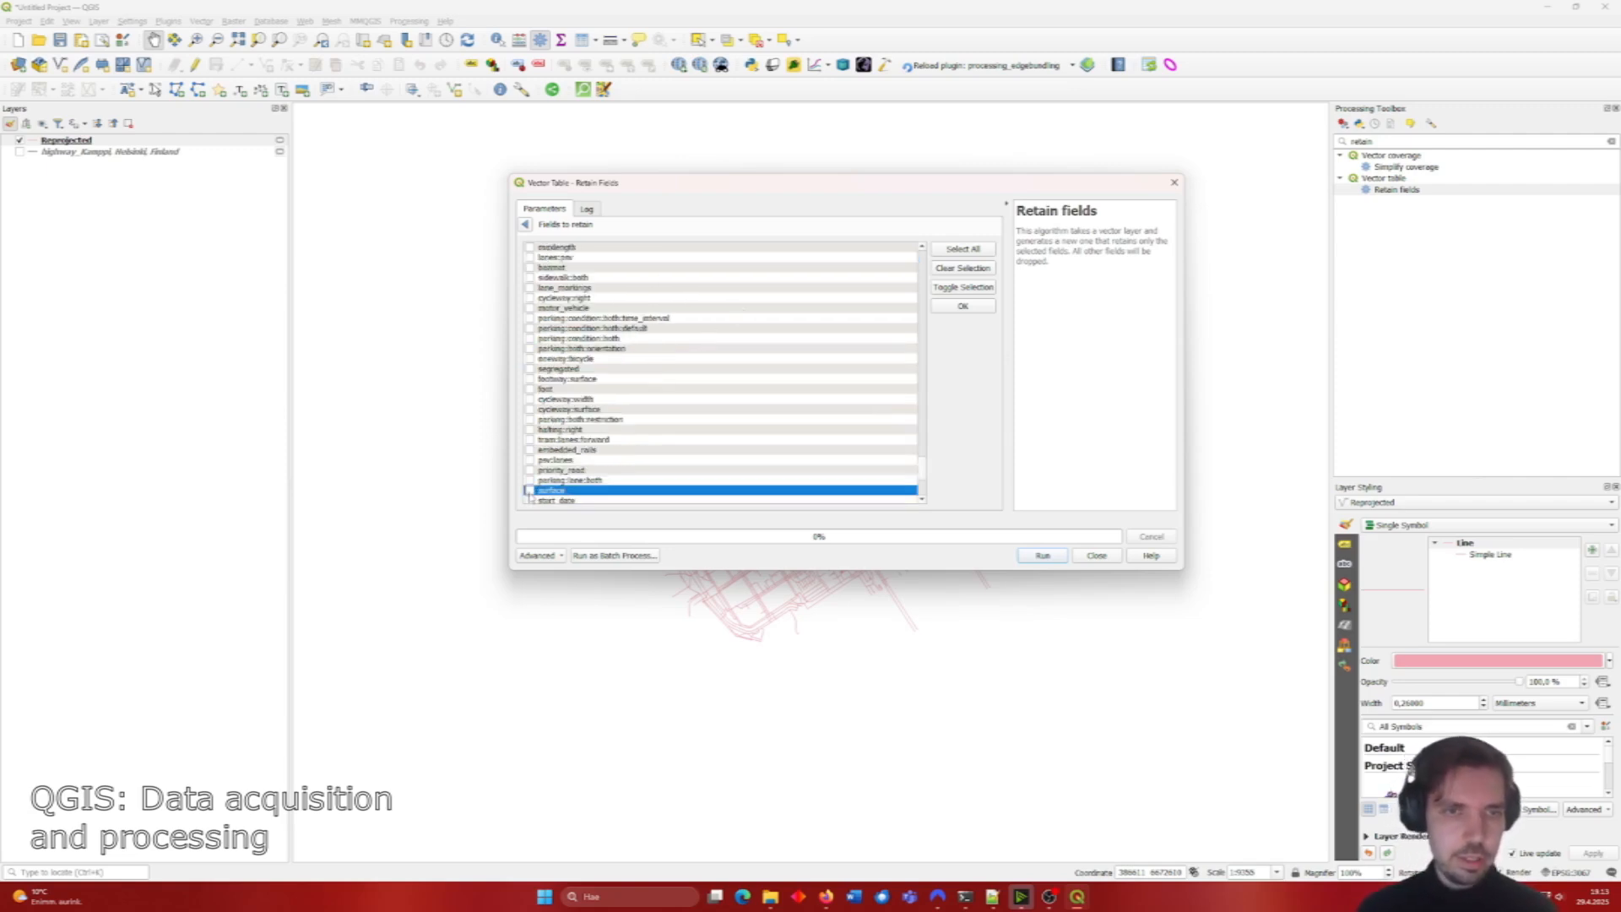
pyautogui.click(530, 491)
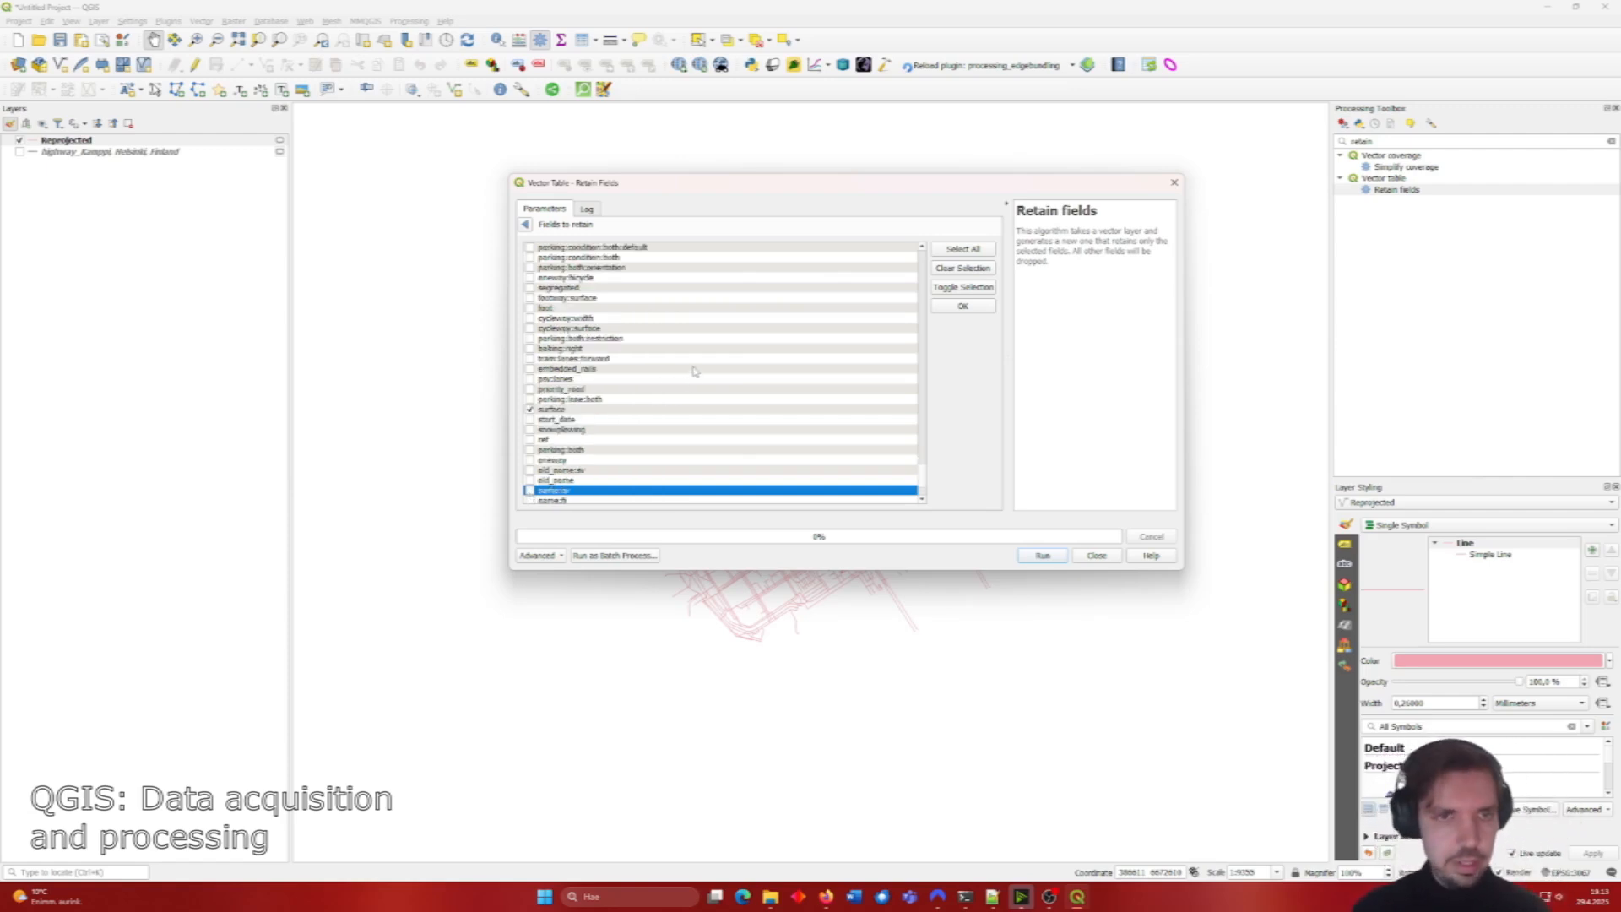
pyautogui.write('name')
pyautogui.click(531, 480)
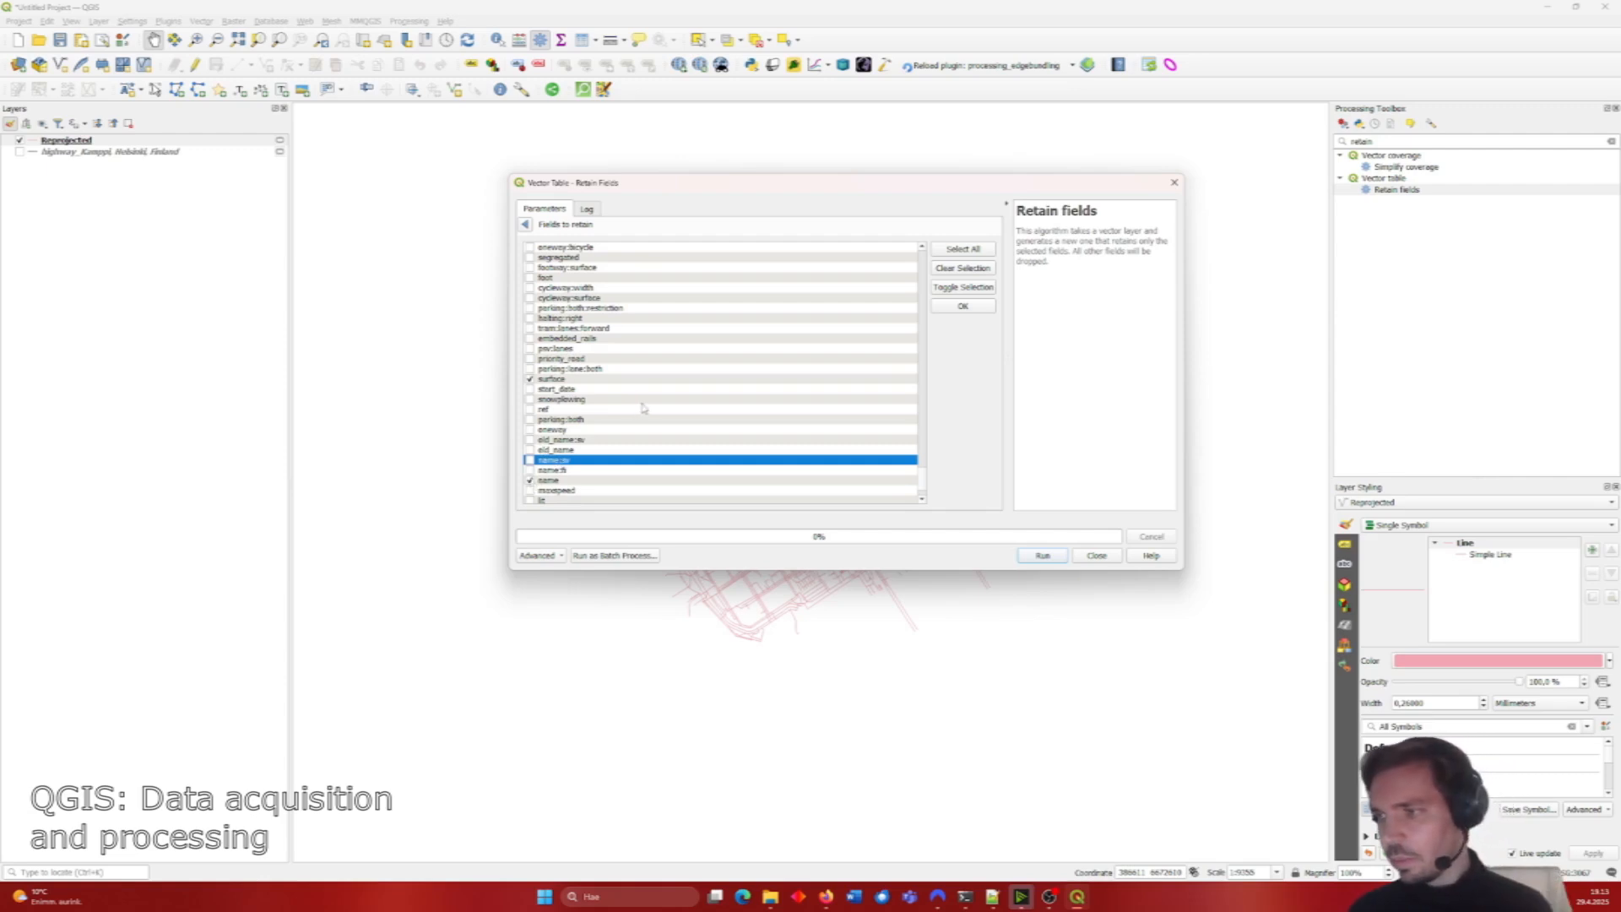
pyautogui.write('m')
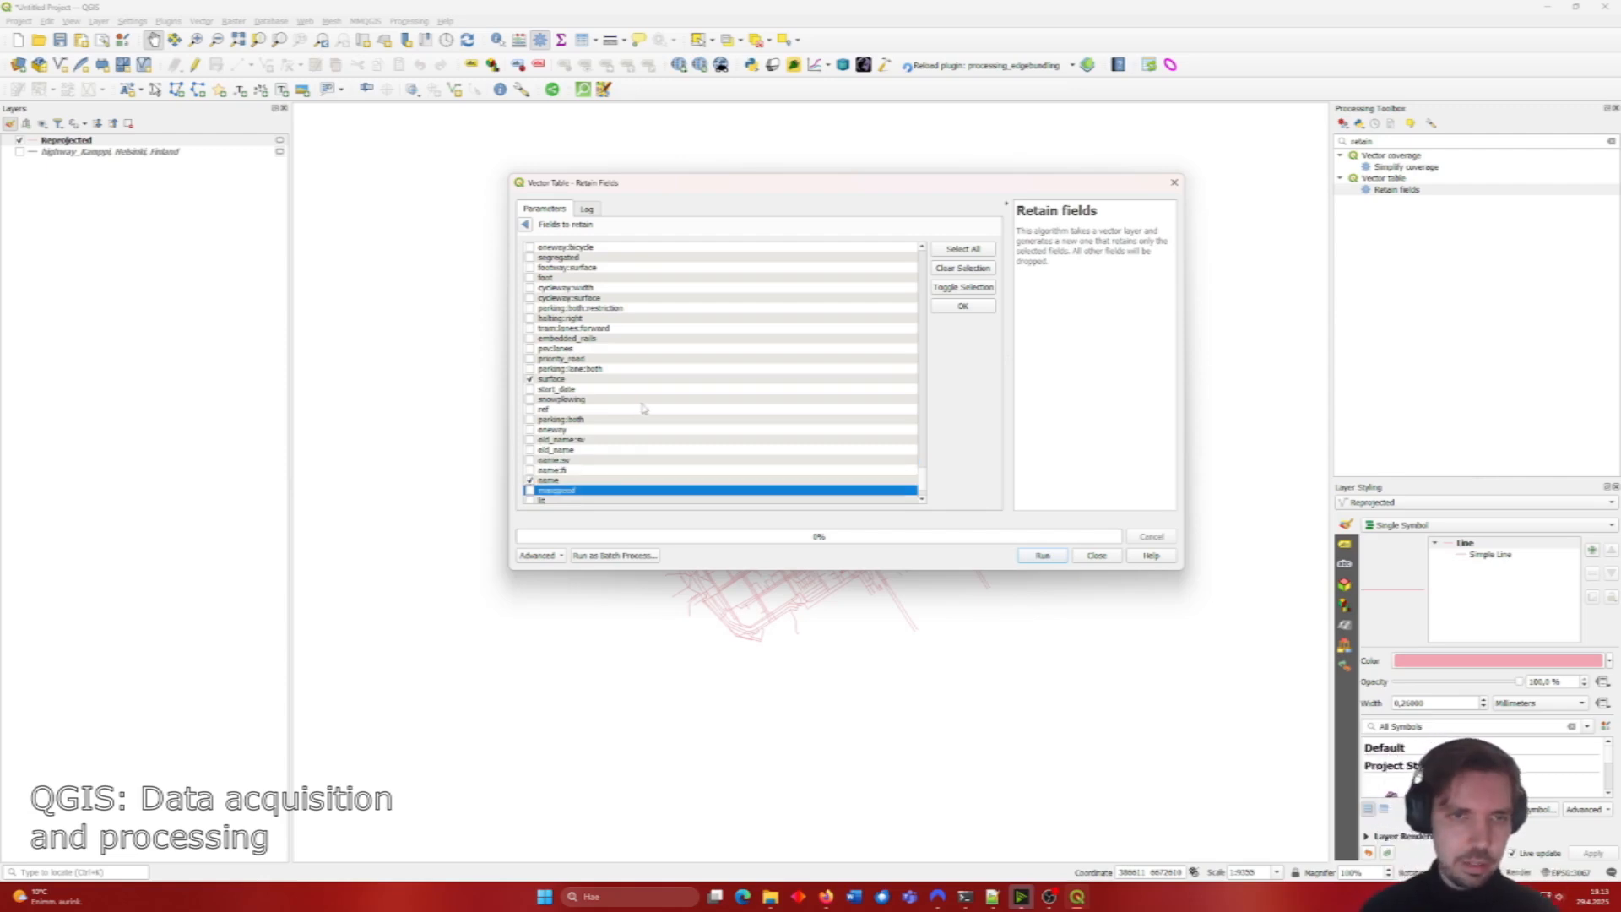
pyautogui.click(534, 481)
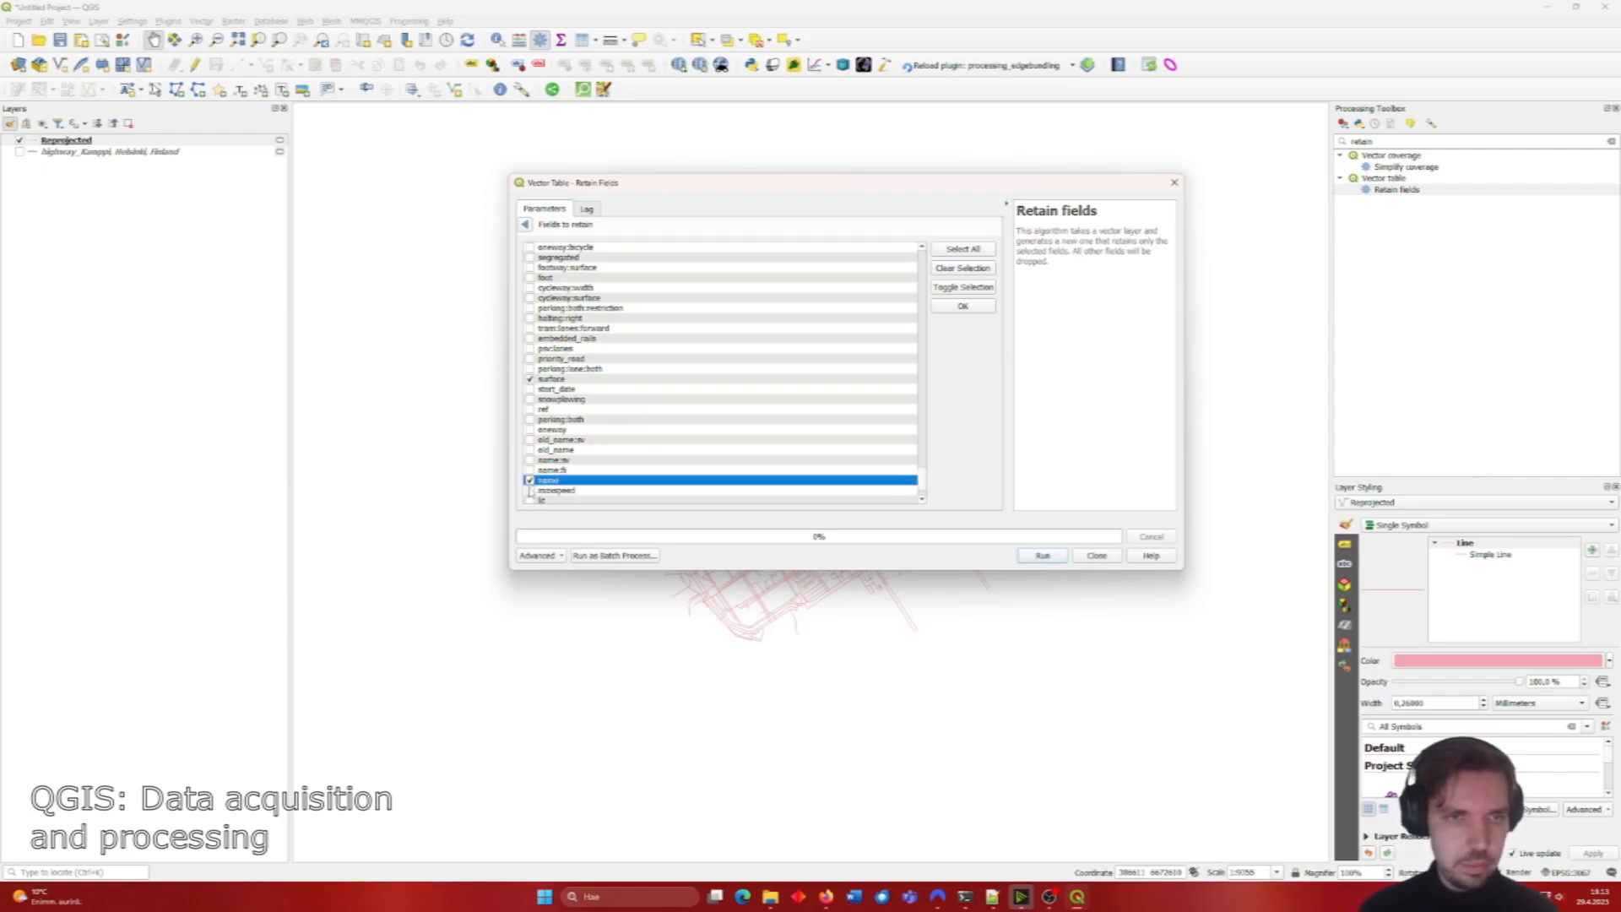
pyautogui.click(530, 491)
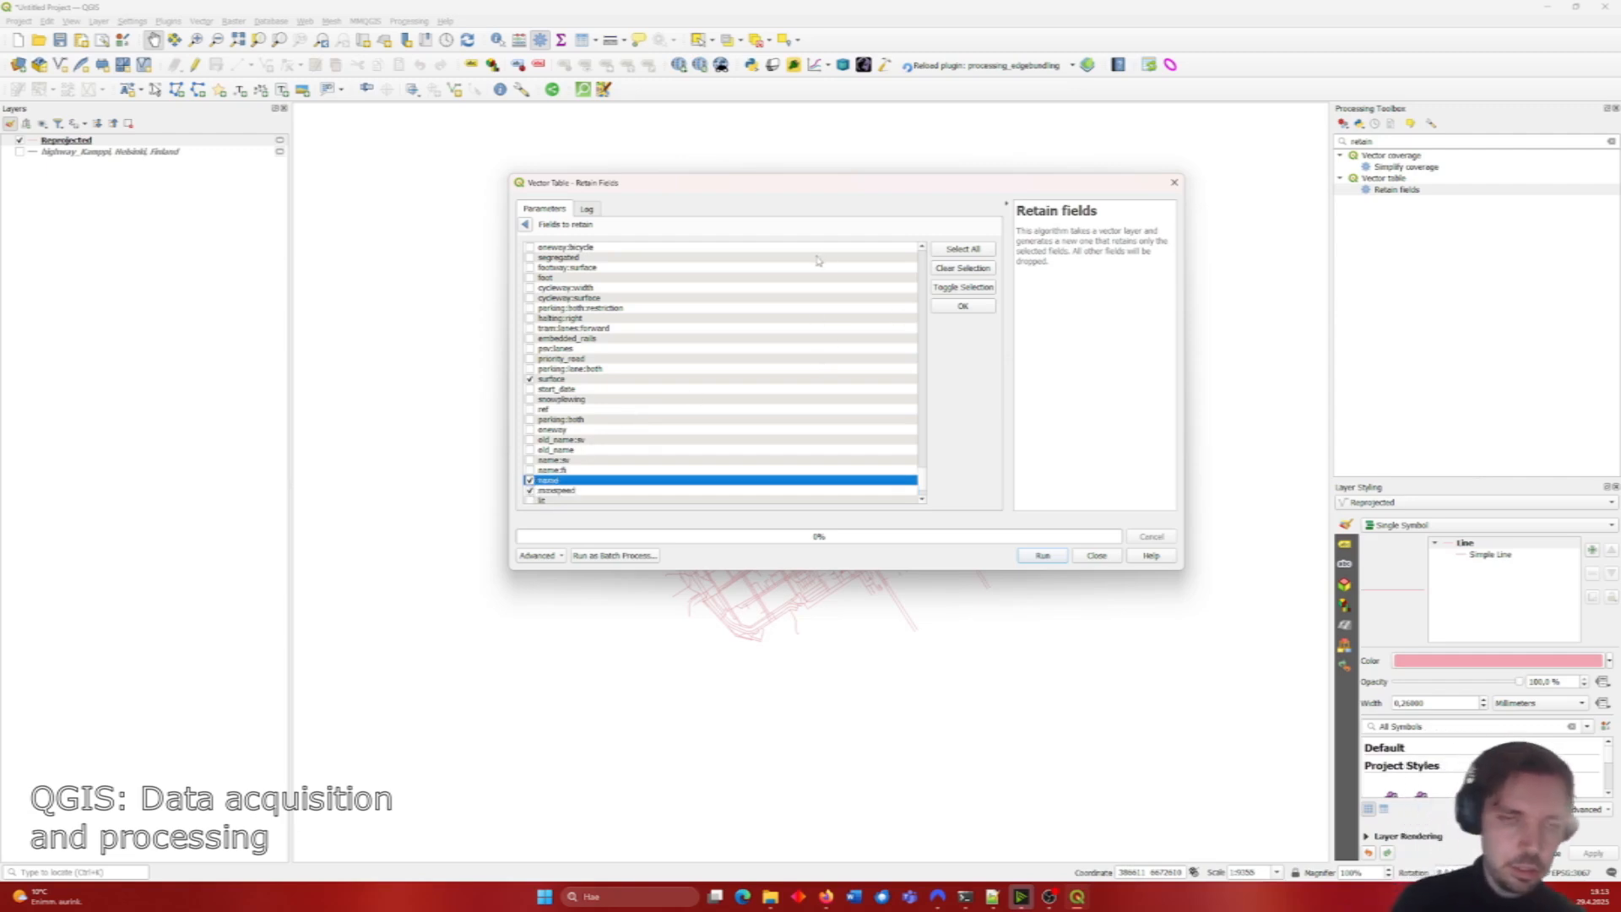
pyautogui.scroll(-2, 818, 378)
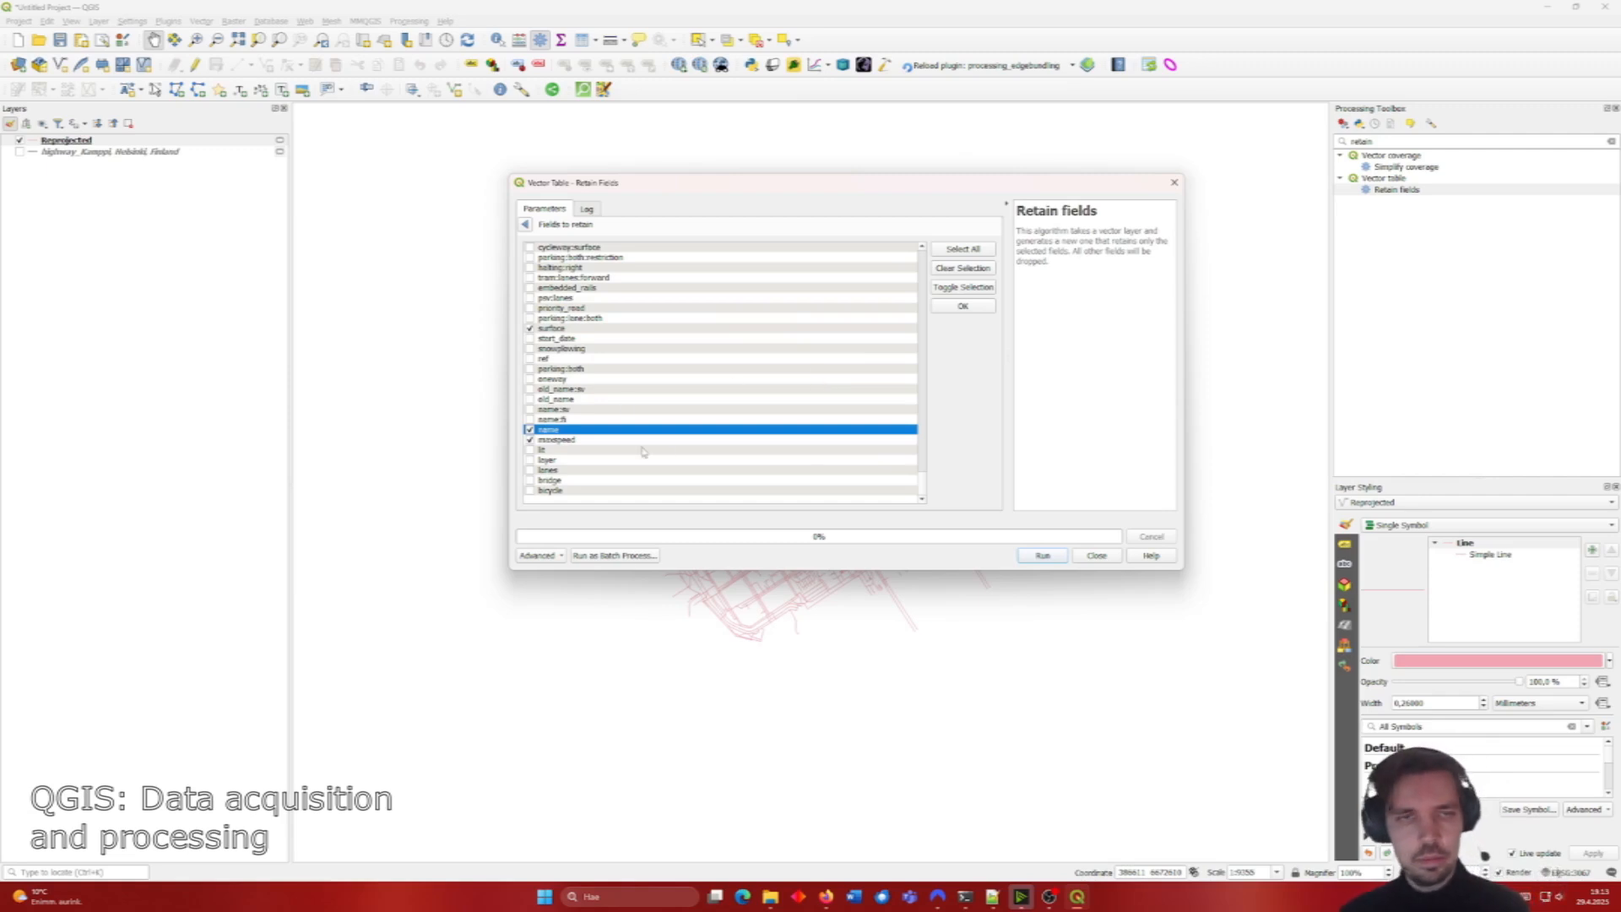
pyautogui.click(554, 451)
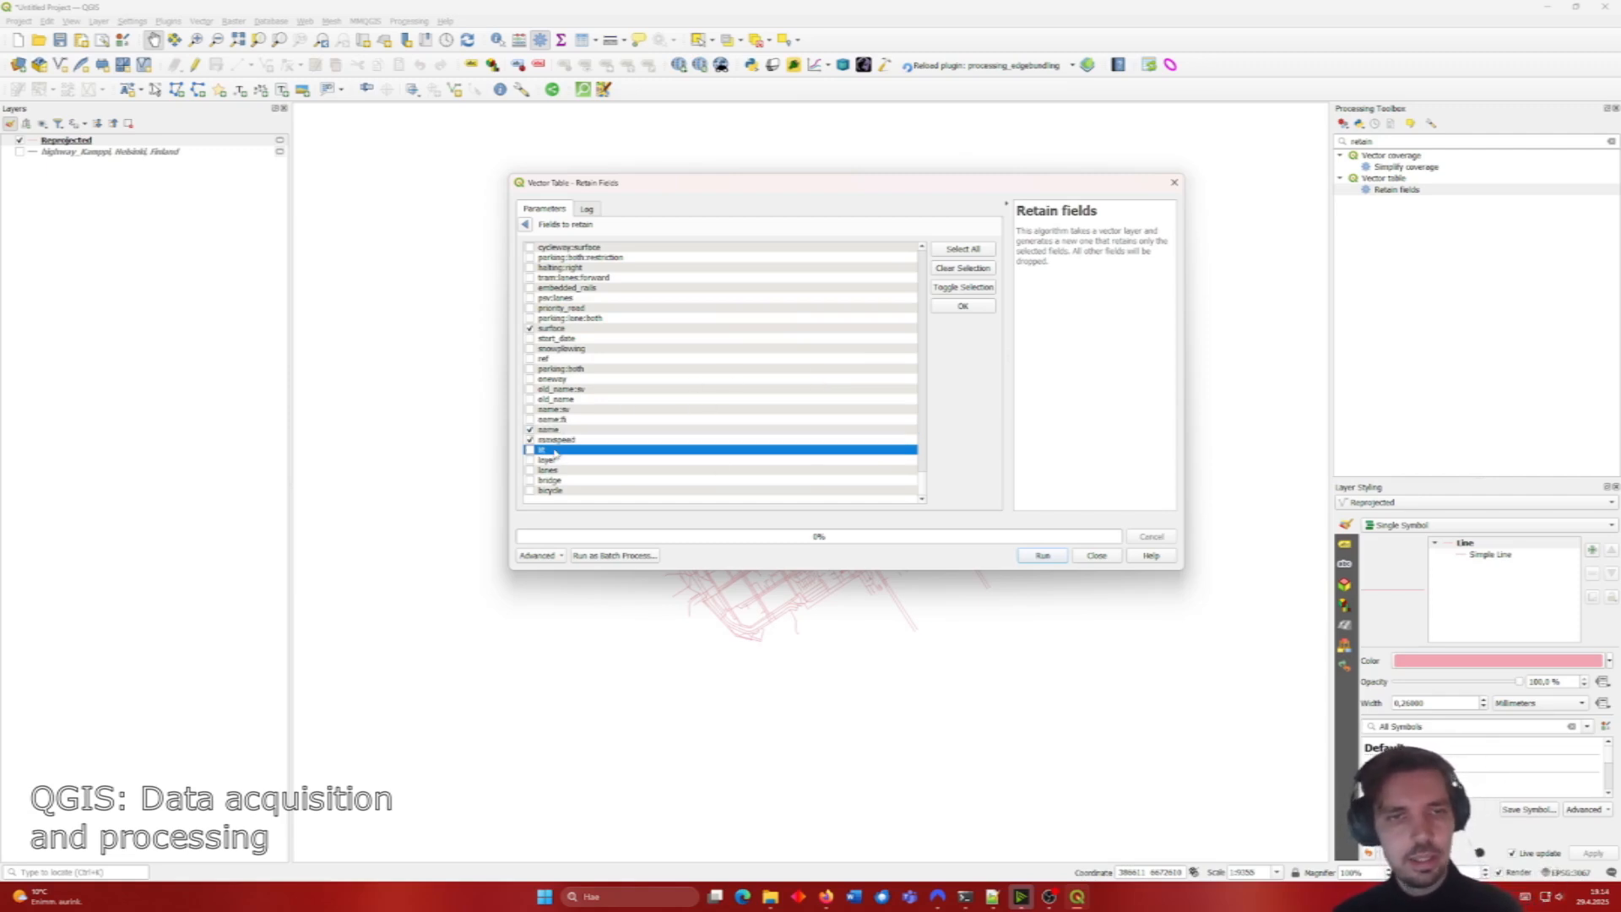
pyautogui.click(964, 306)
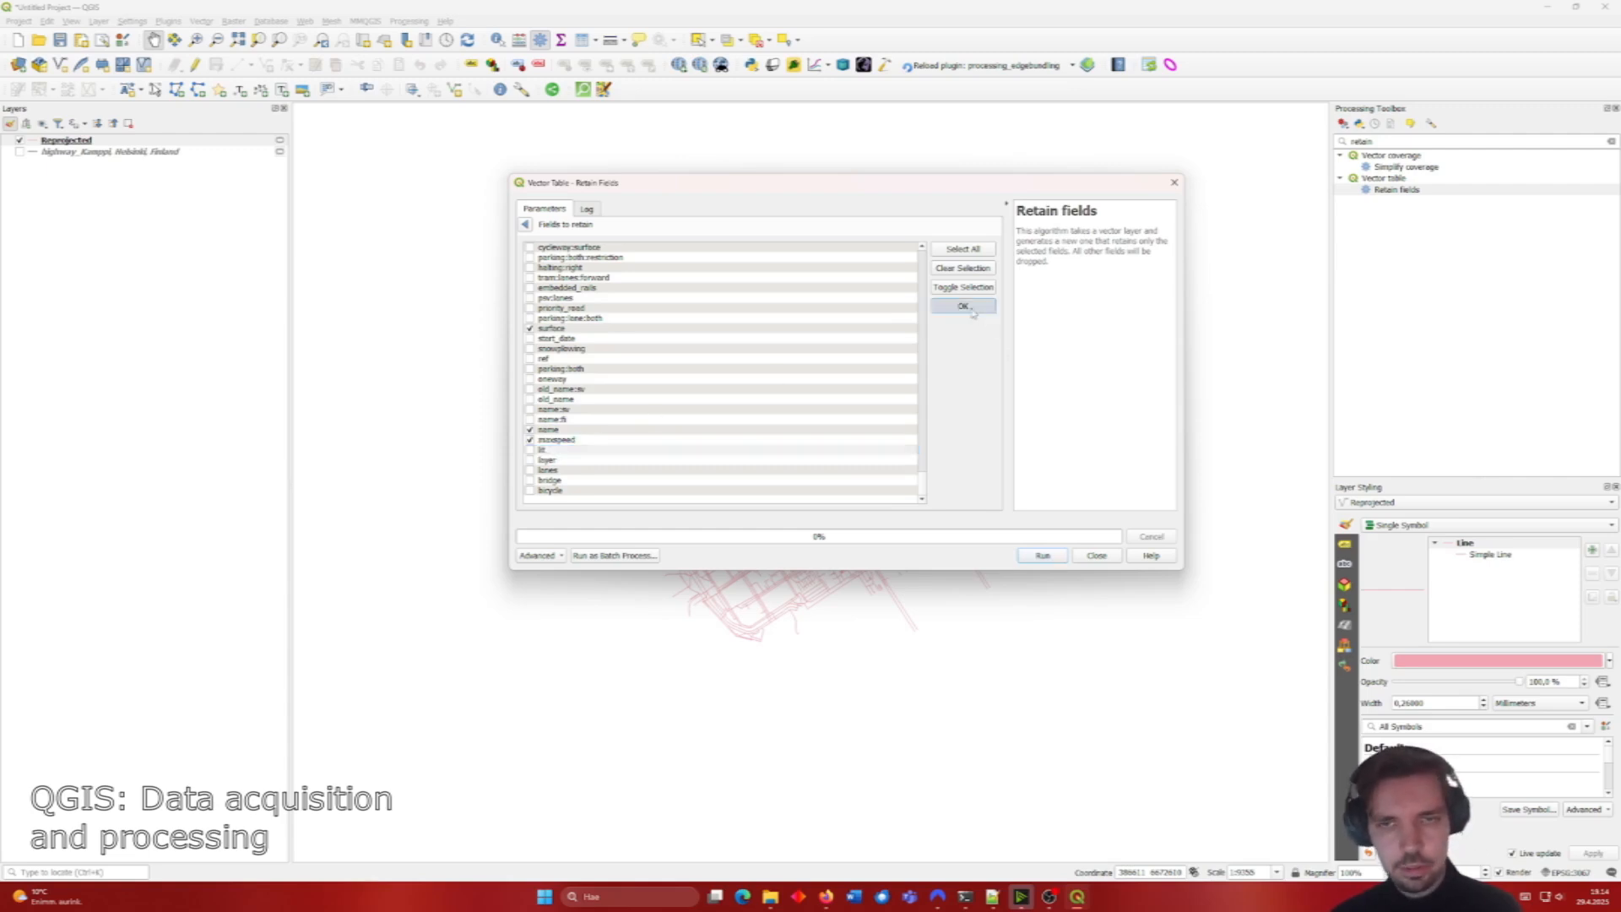
# Step: Run Retain fields with a temporary layer as output, close the tool, and hide the reprojected layer
pyautogui.click(1055, 557)
pyautogui.click(1097, 557)
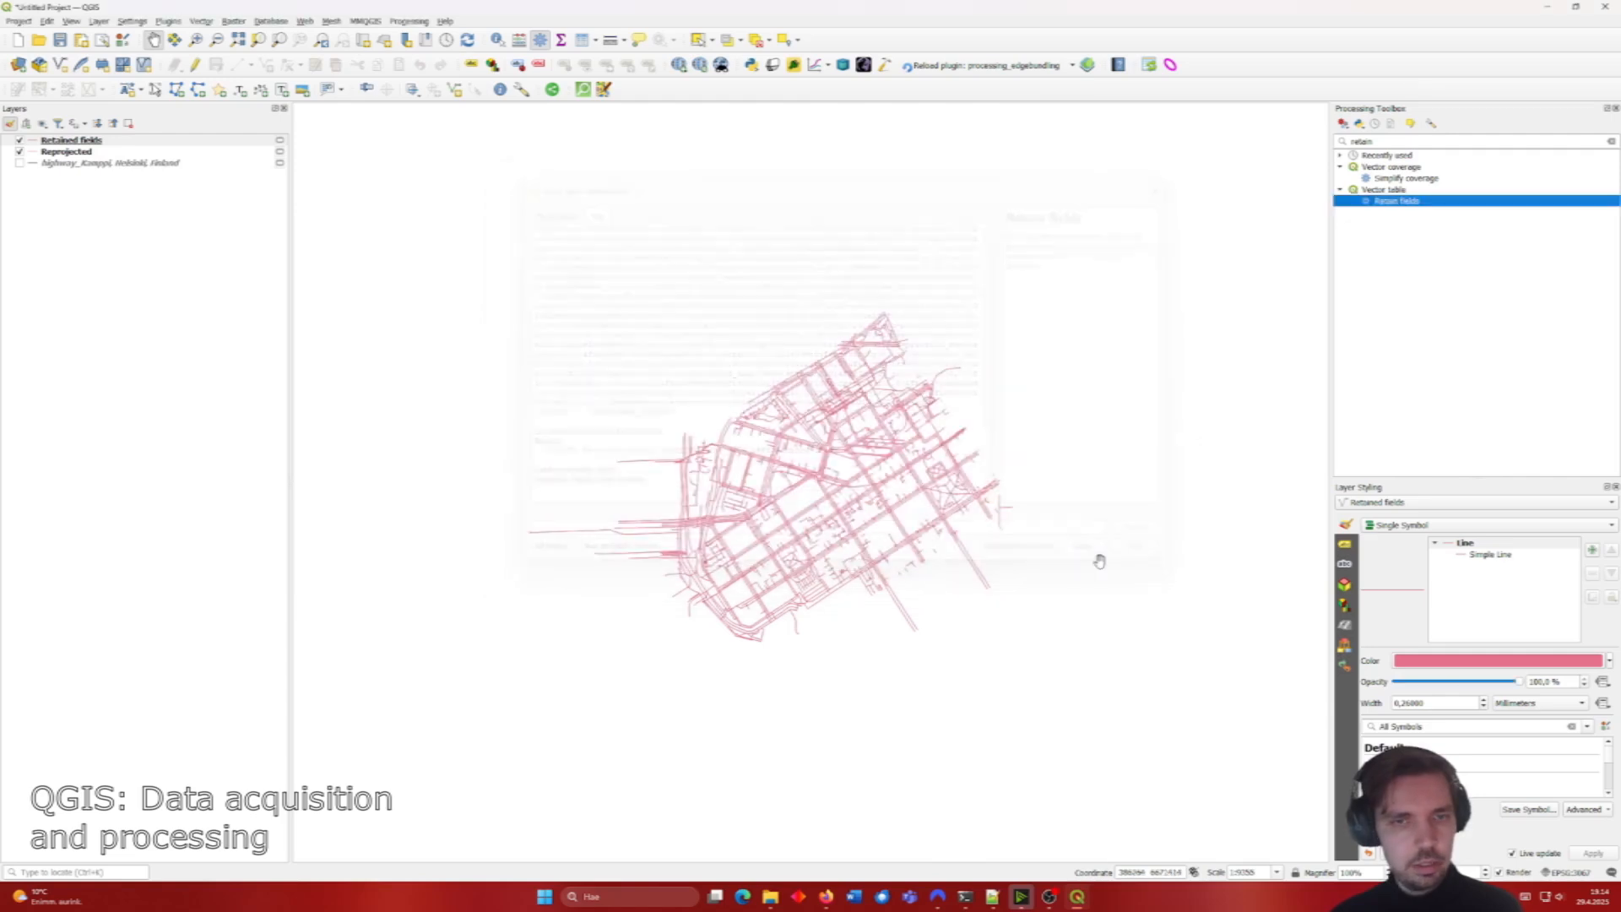
pyautogui.click(26, 142)
# Step: Check the columns in the attribute table of the retained fields layer
pyautogui.rightClick(52, 141)
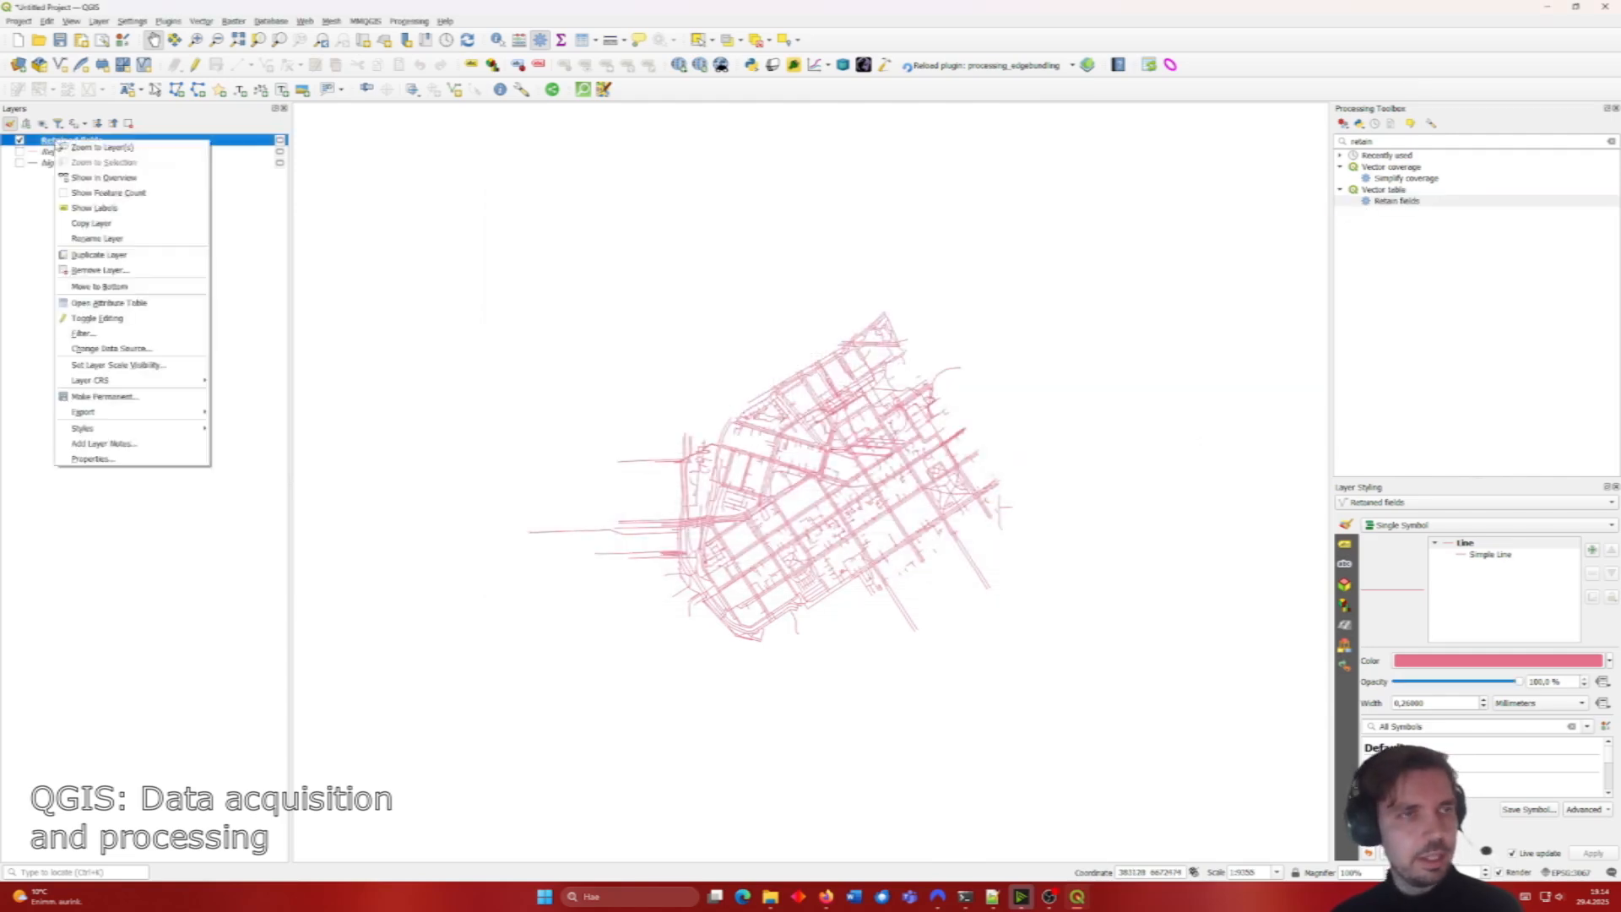
pyautogui.click(101, 302)
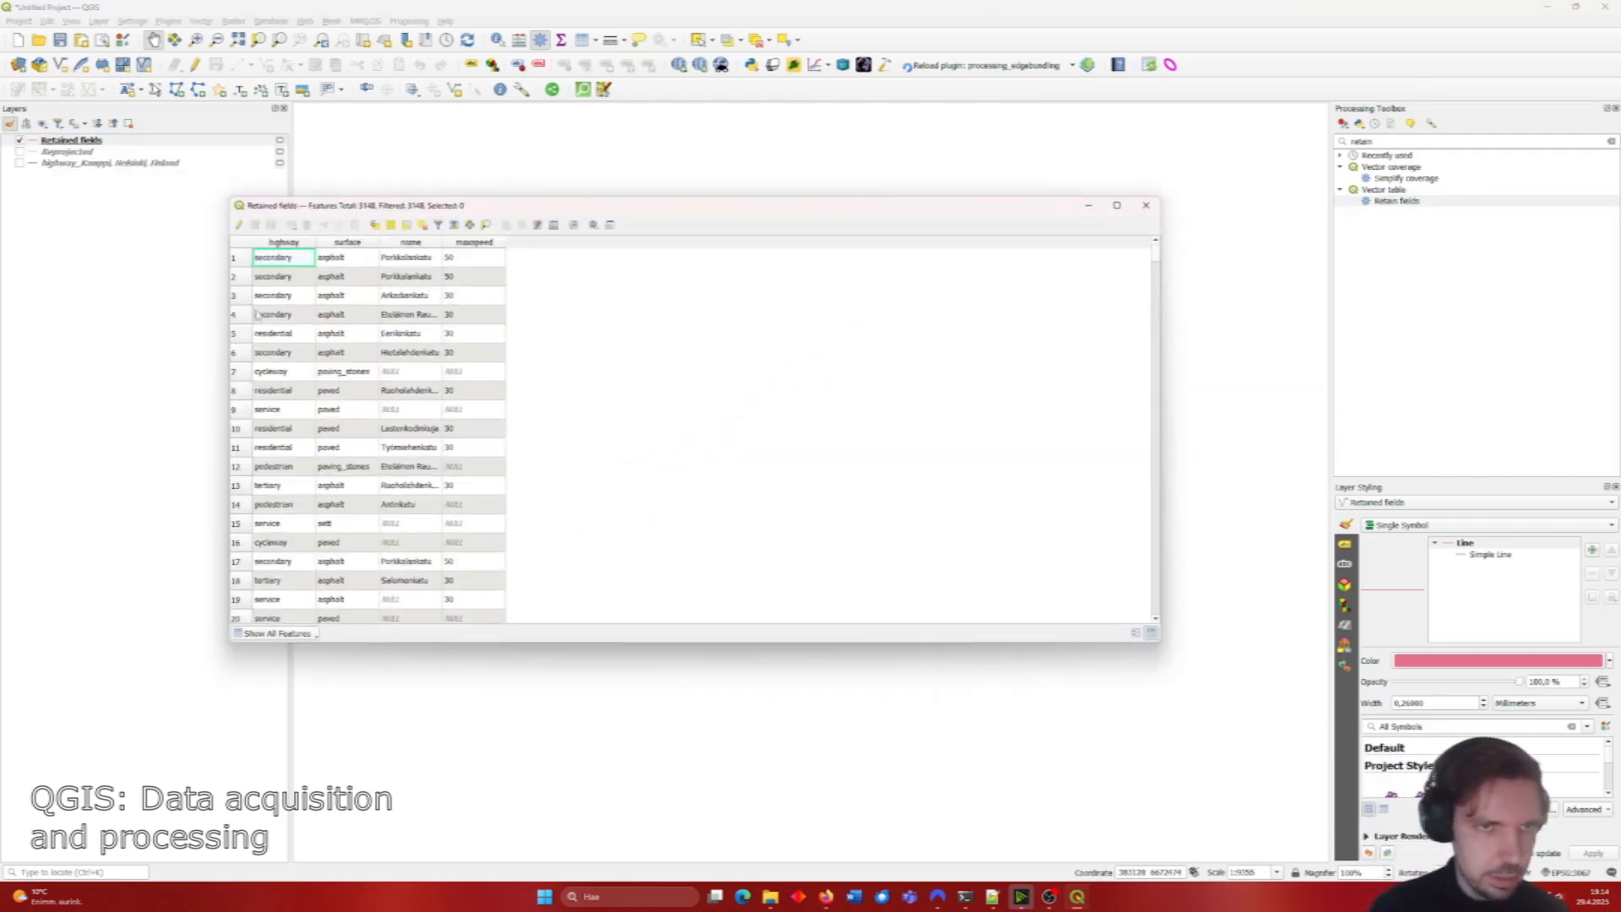
pyautogui.click(1146, 205)
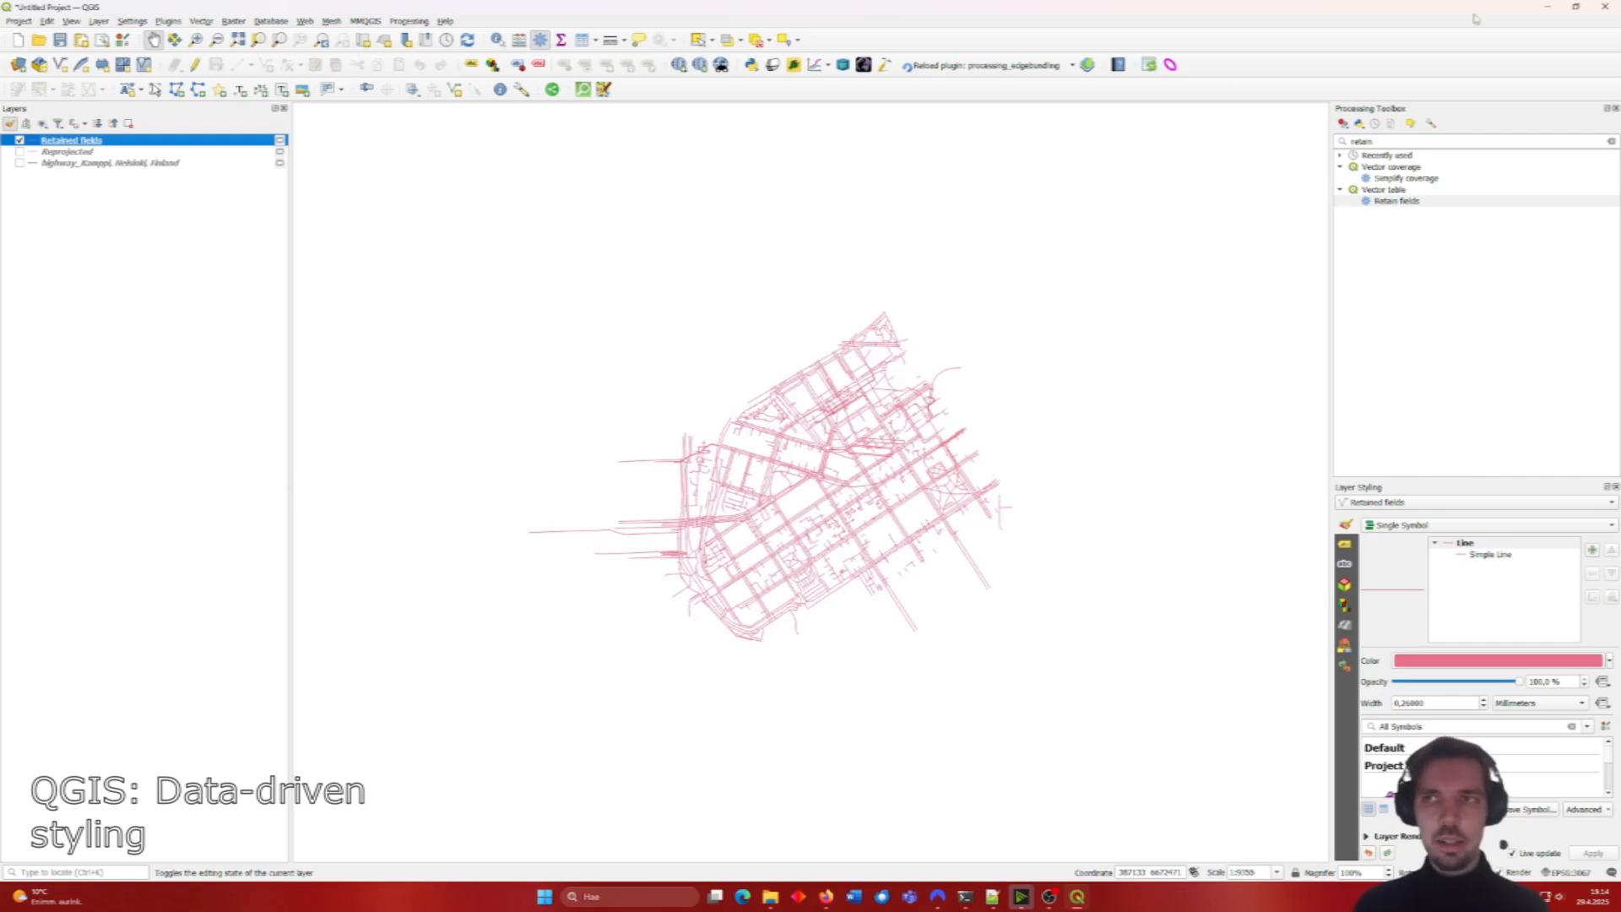
# Step: Switch to the course notebook in JupyterLab and read the Styling instructions on data-driven overrides for line width
pyautogui.click(1548, 7)
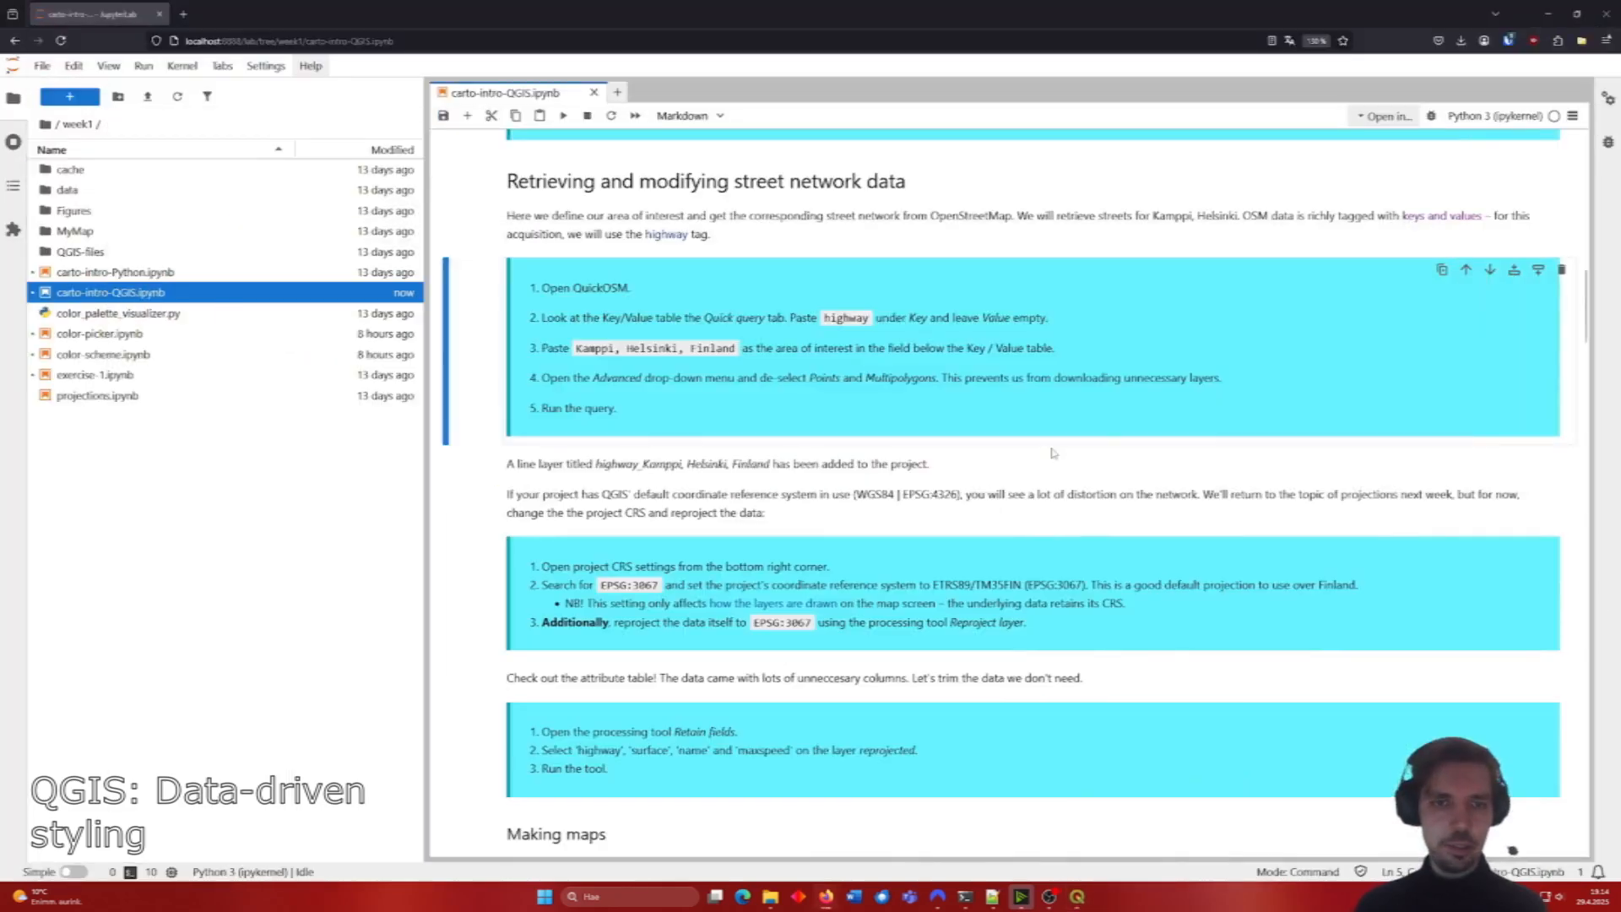
pyautogui.scroll(-6, 1025, 489)
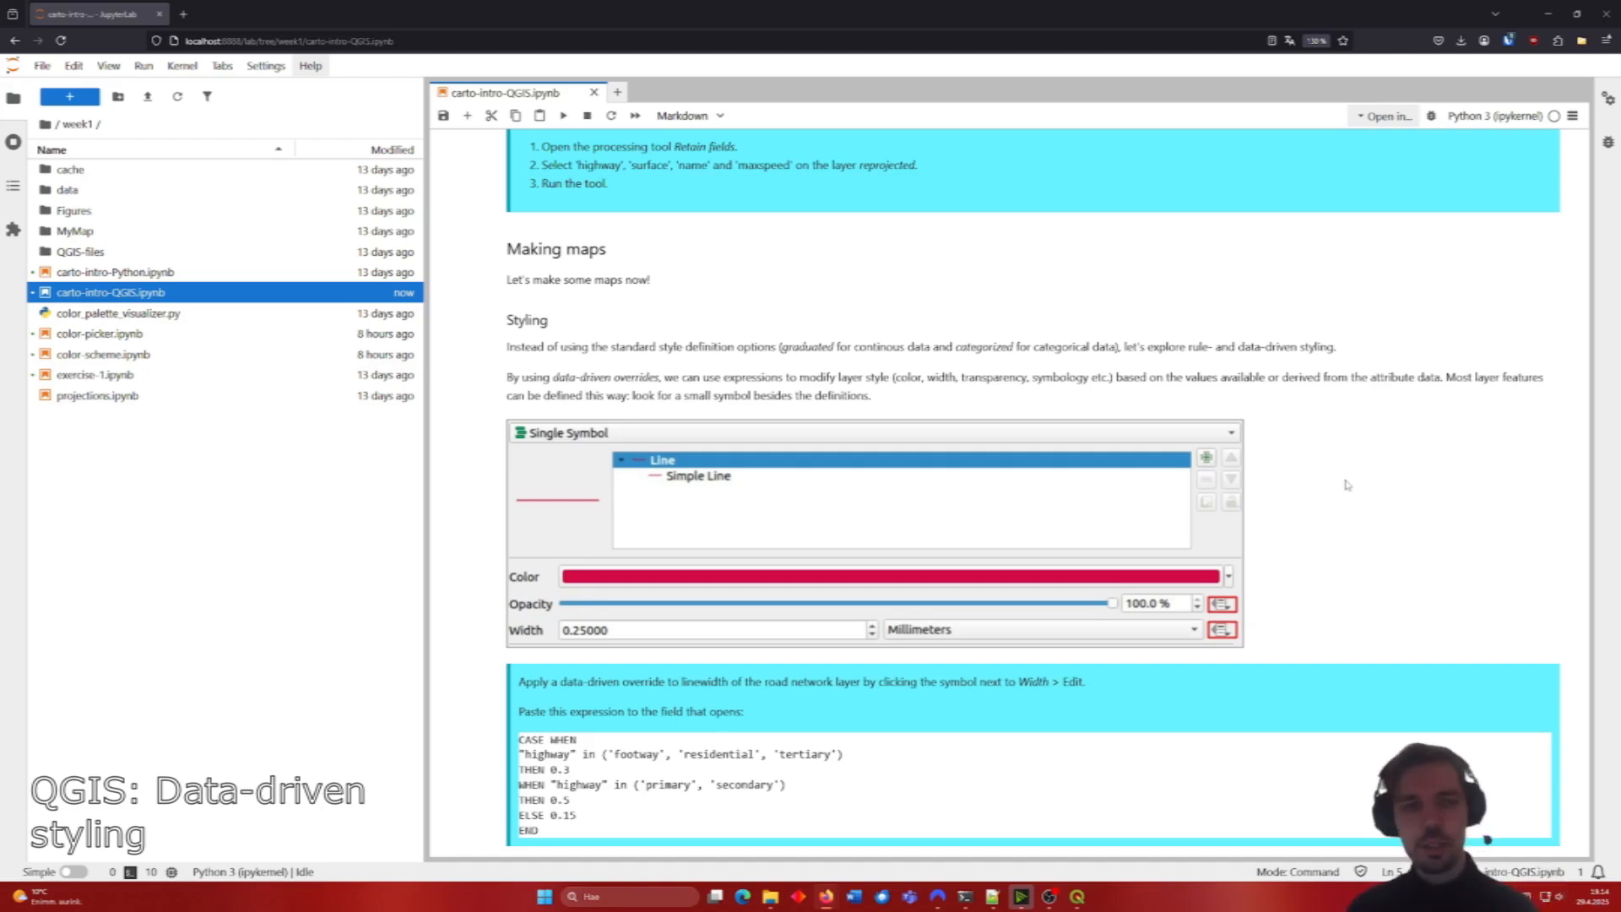
pyautogui.scroll(-2, 1351, 490)
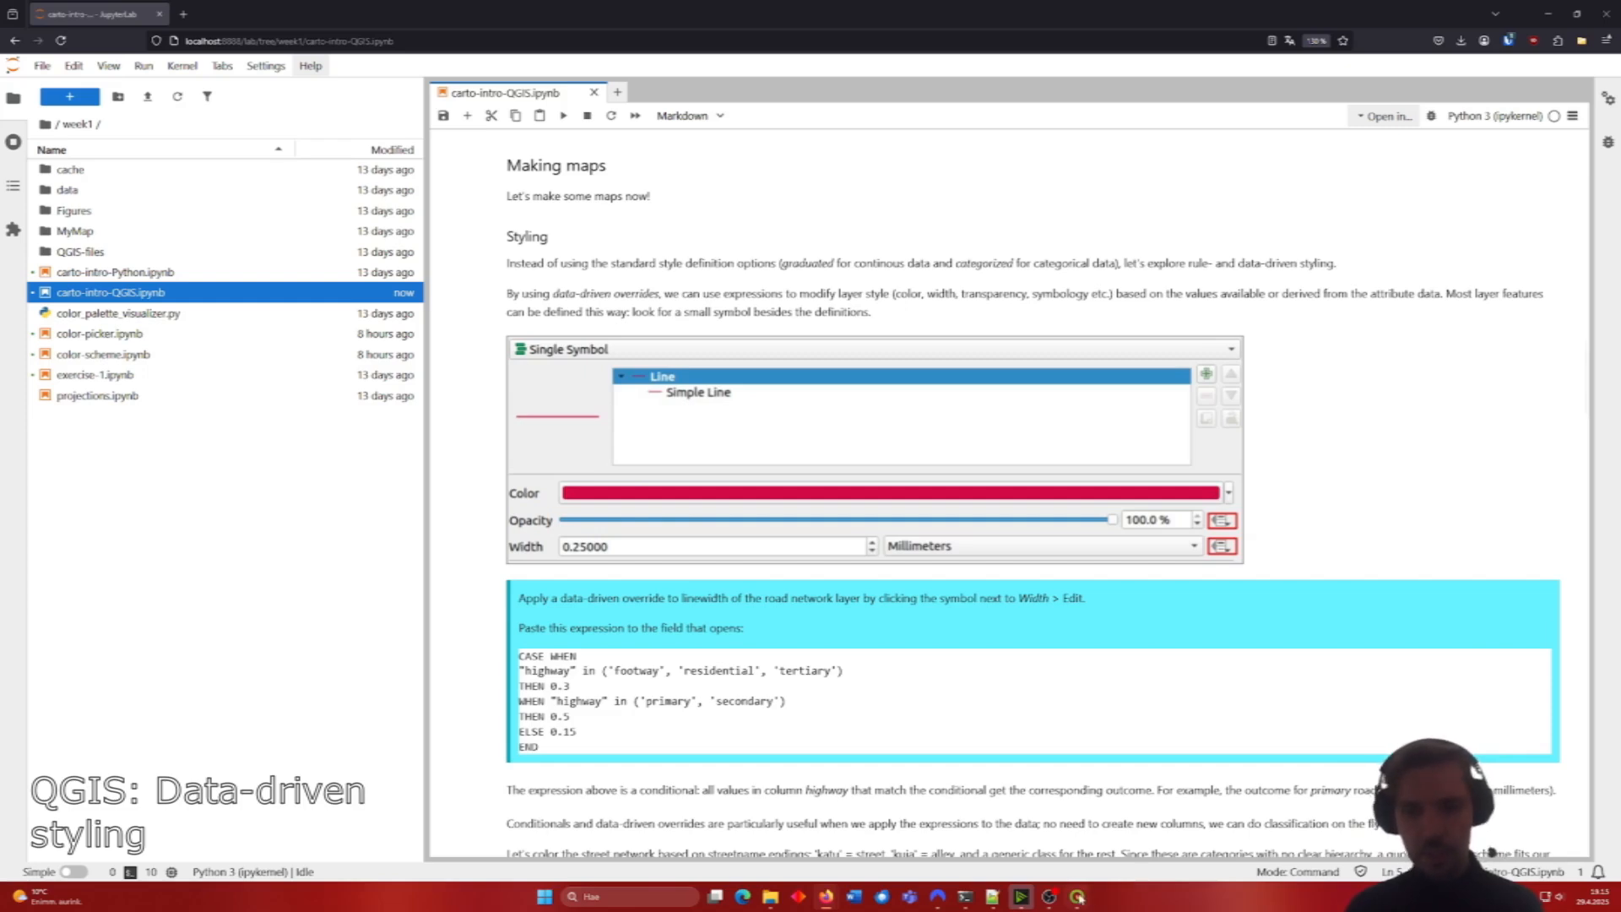
# Step: Return to QGIS and open the symbology properties of the retained fields layer
pyautogui.moveTo(1077, 897)
pyautogui.click(1086, 834)
pyautogui.click(896, 406)
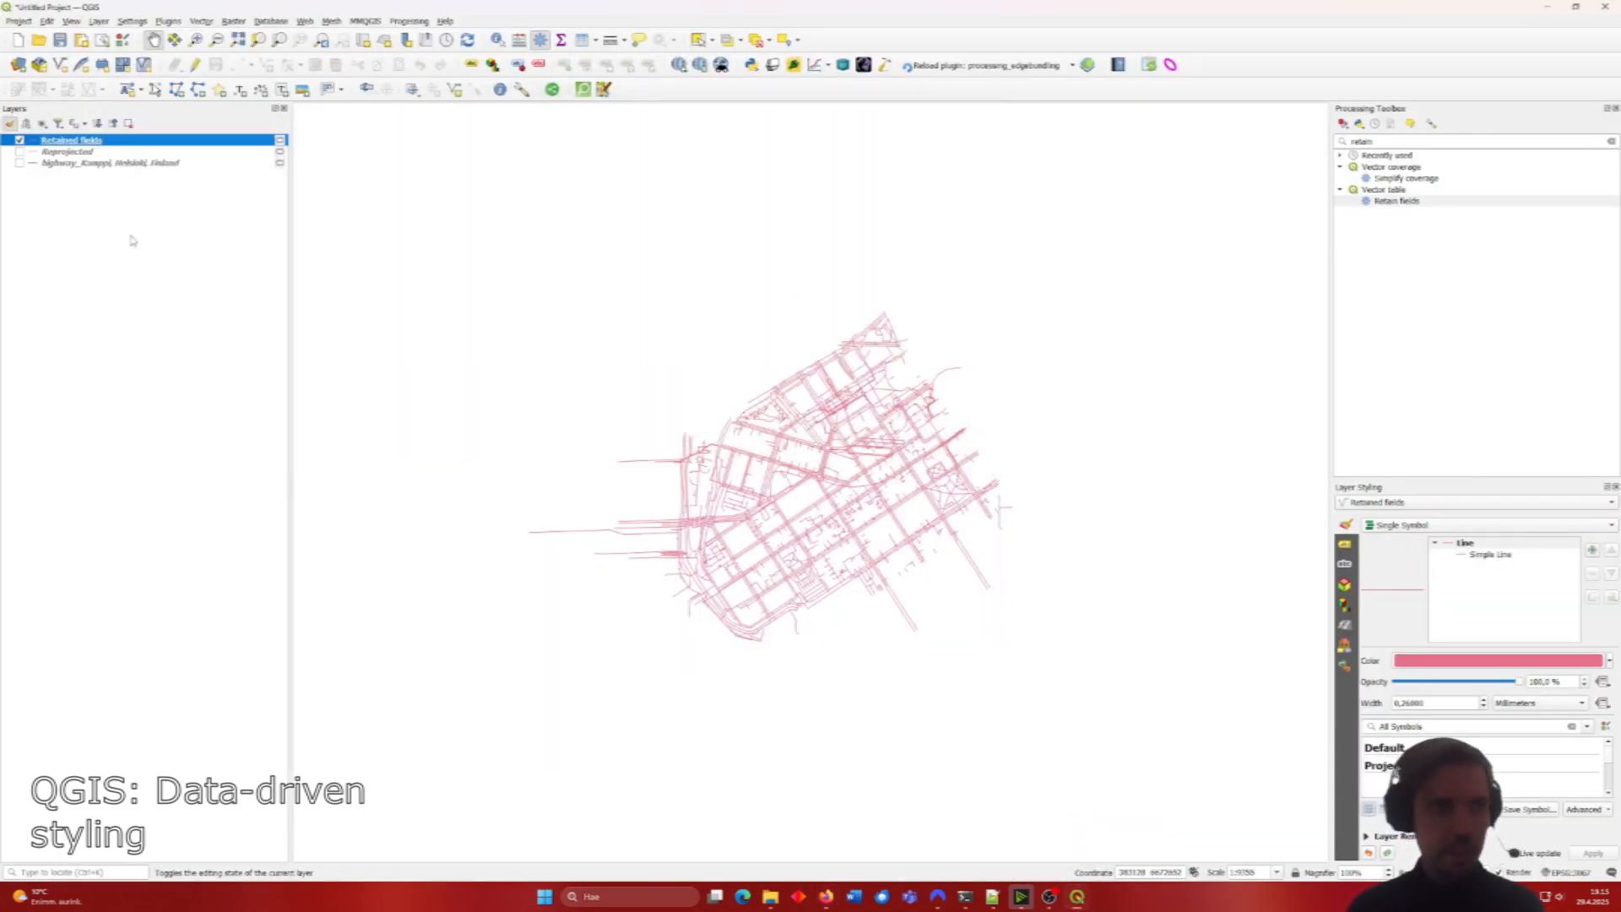
pyautogui.rightClick(82, 143)
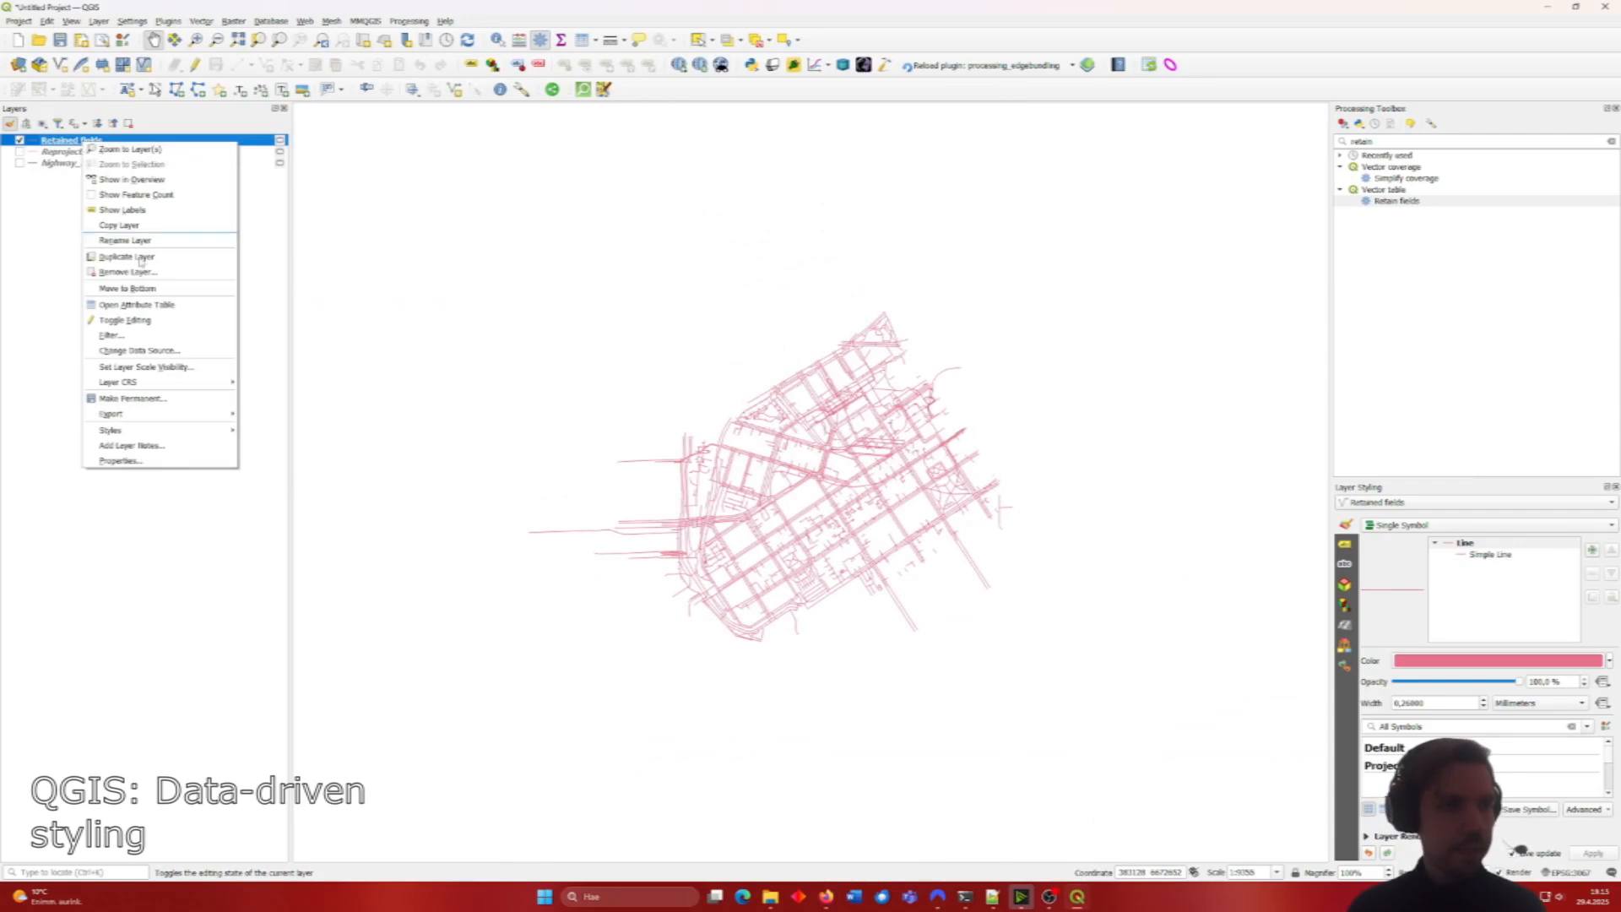
pyautogui.click(142, 464)
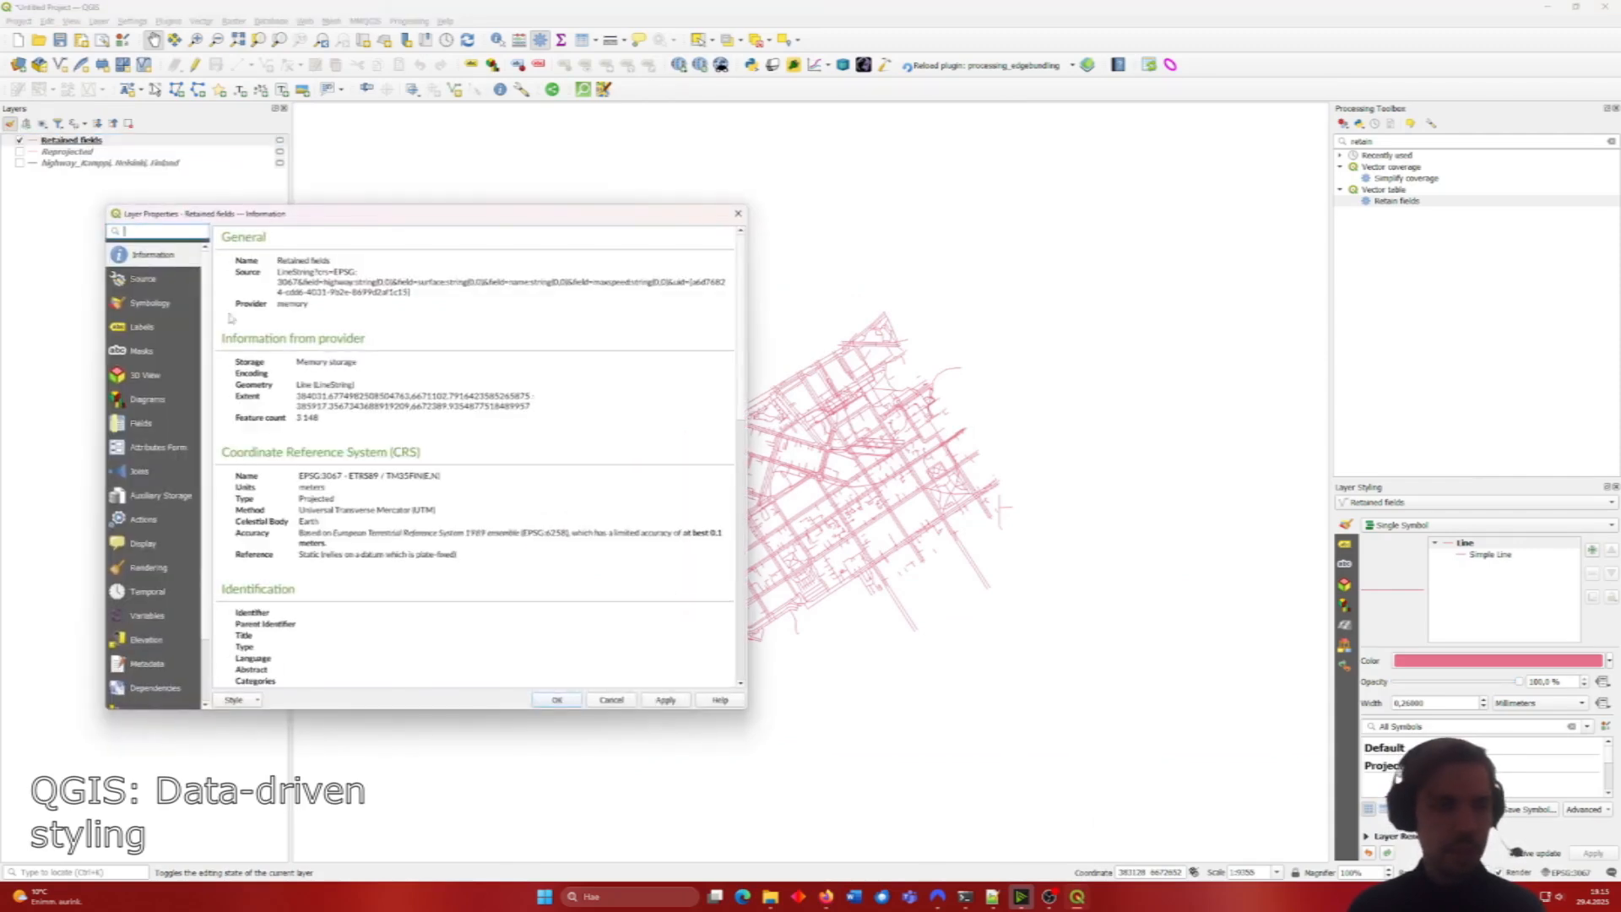
pyautogui.click(160, 303)
pyautogui.moveTo(306, 221); pyautogui.dragTo(660, 134)
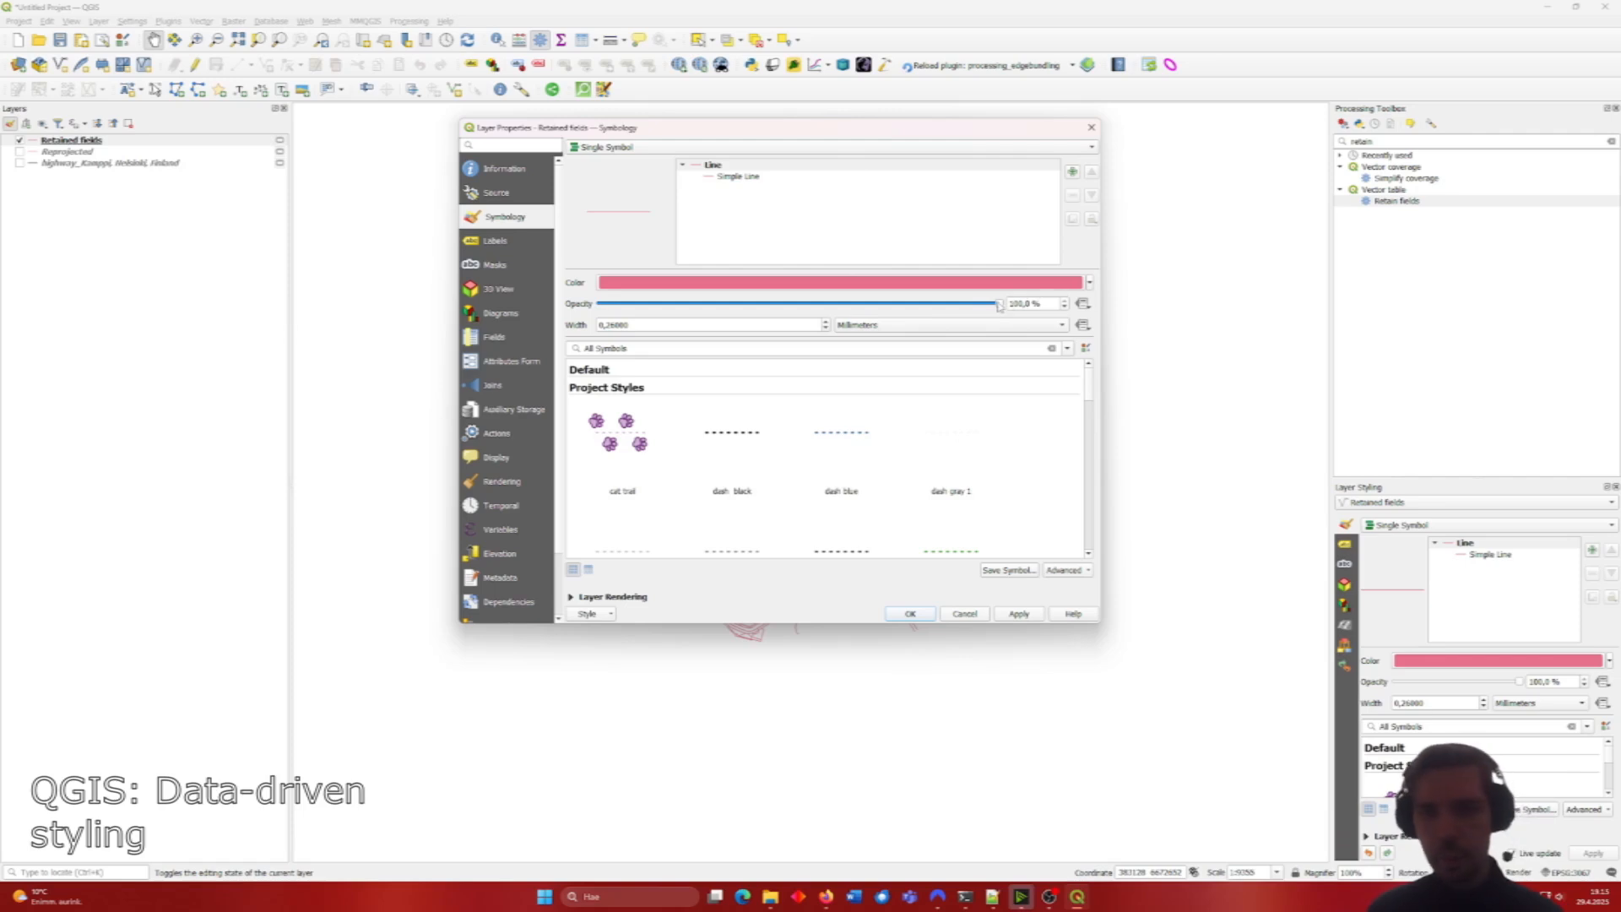
# Step: Look at the data-defined override options for the line symbol's opacity
pyautogui.moveTo(1000, 305); pyautogui.dragTo(1096, 311)
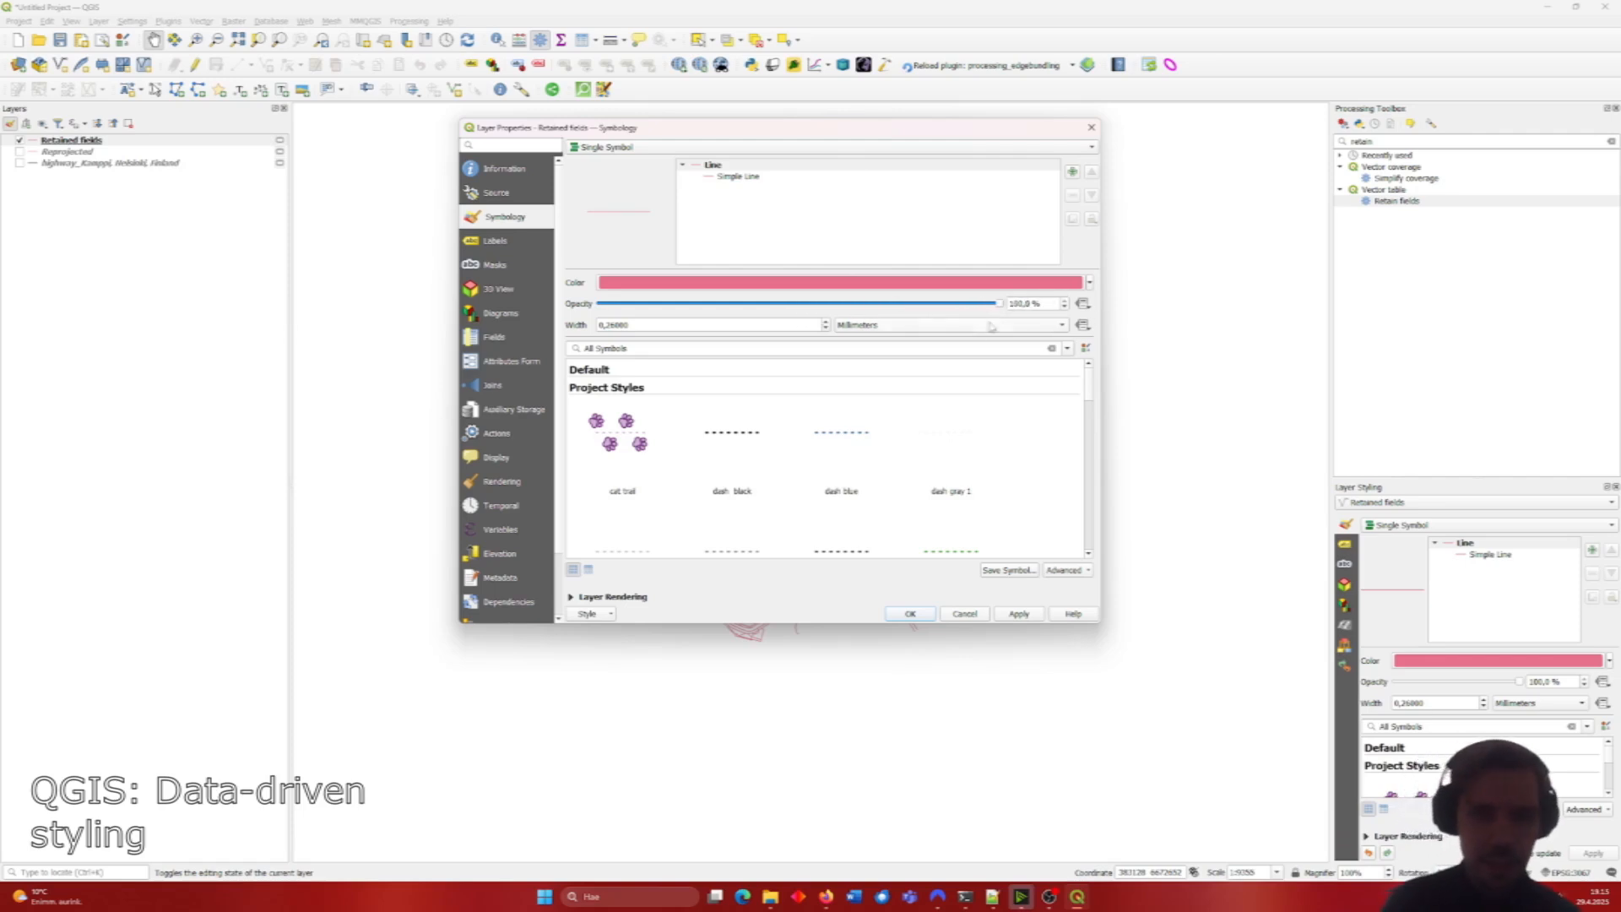
pyautogui.click(1084, 305)
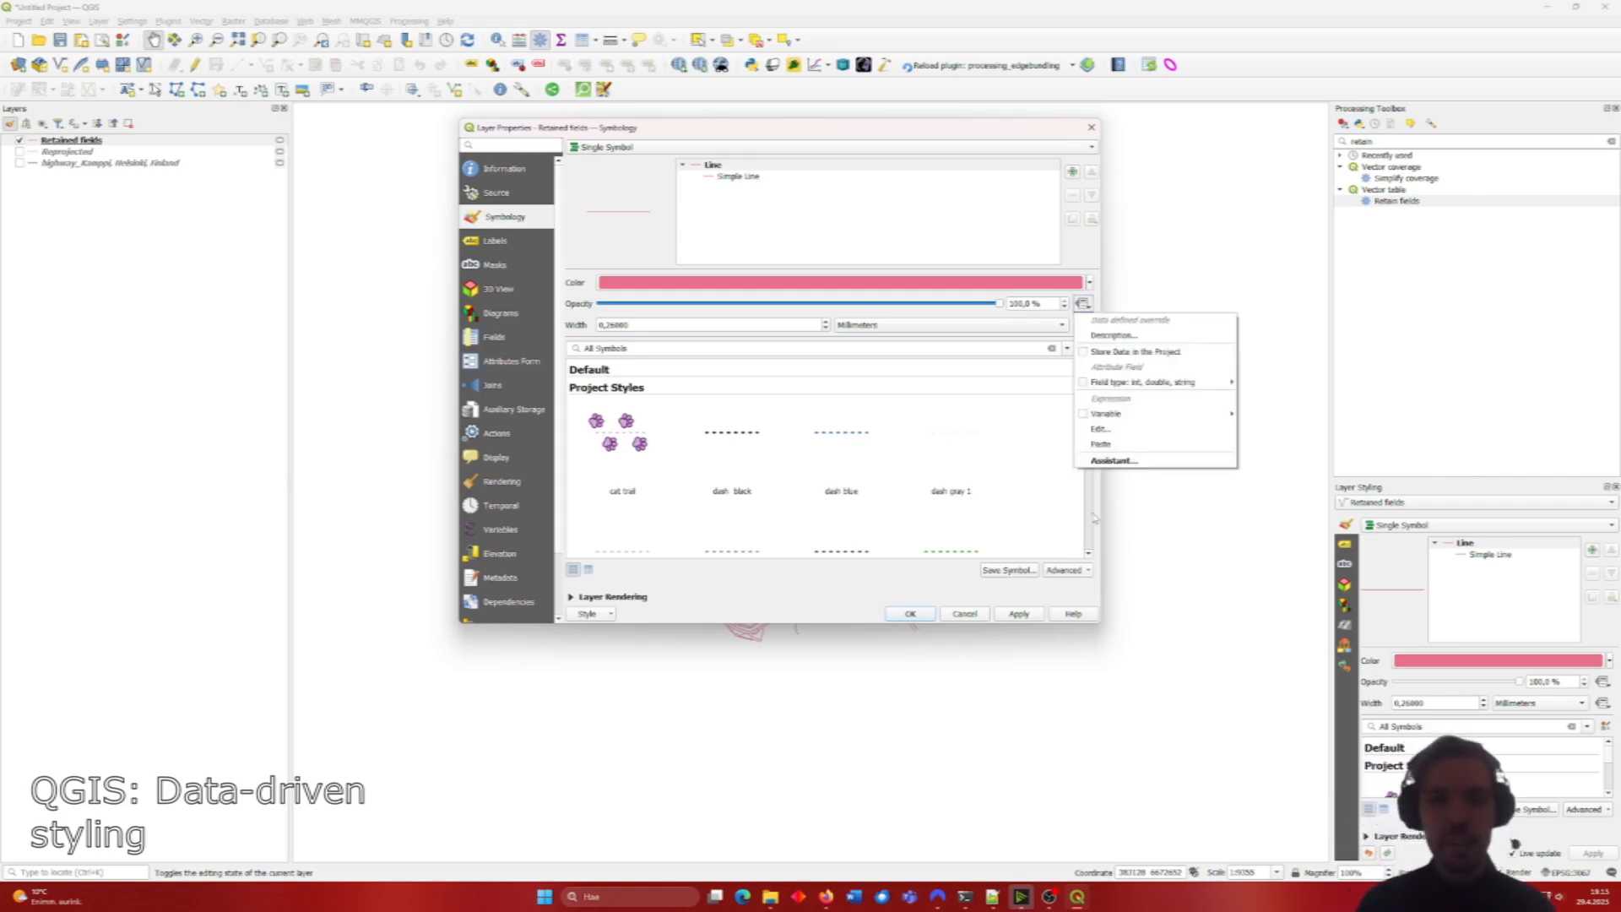
pyautogui.click(1049, 899)
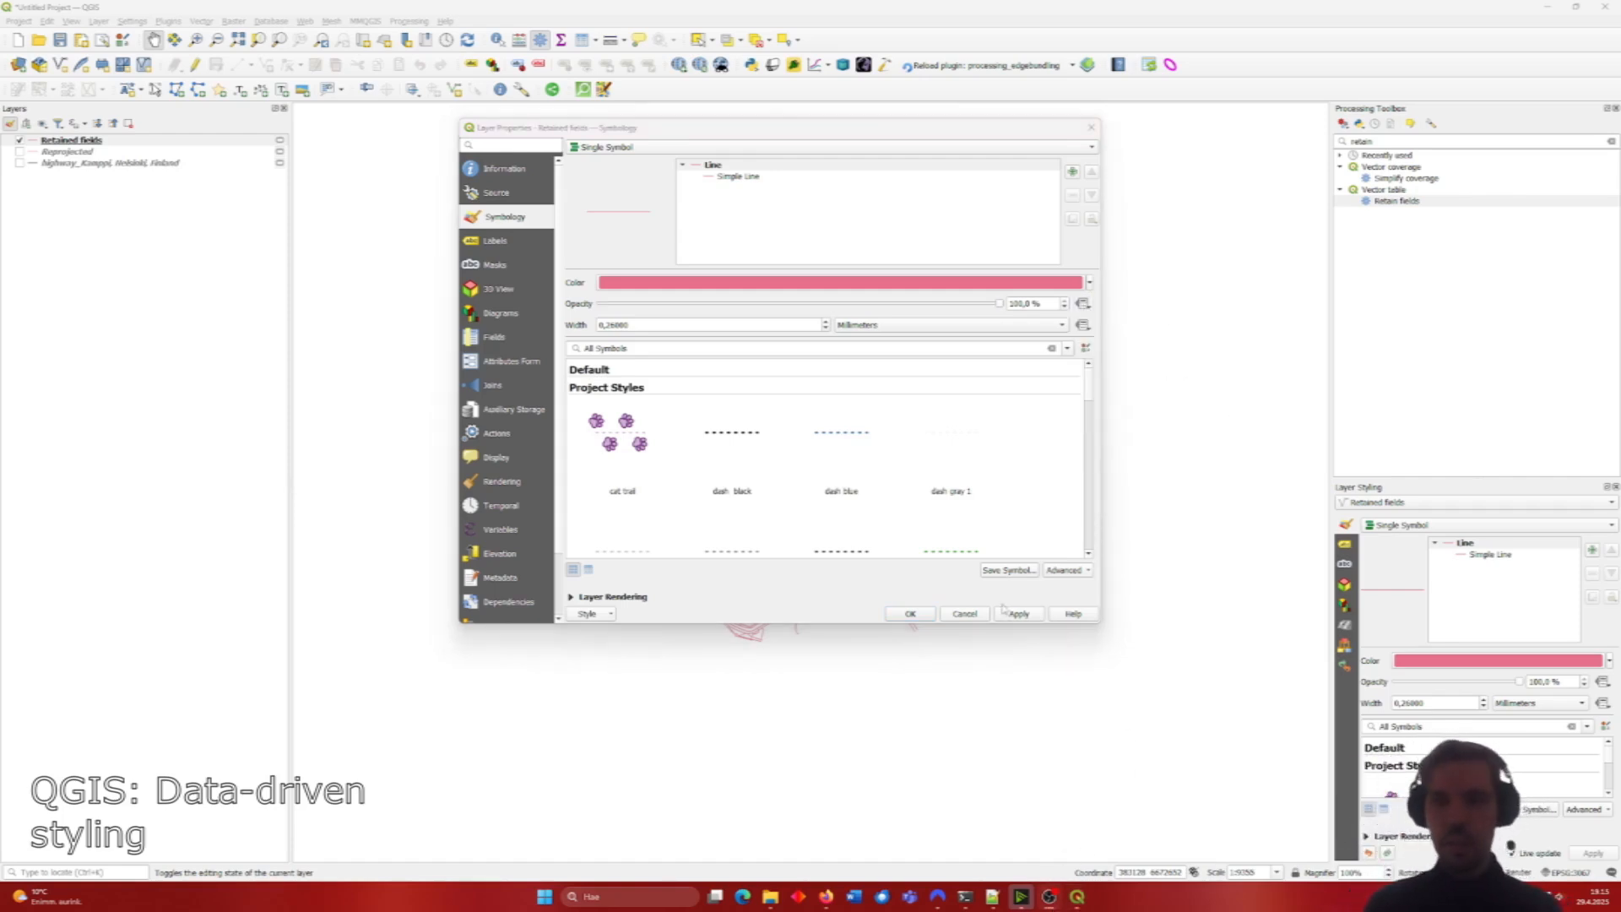
pyautogui.click(1083, 304)
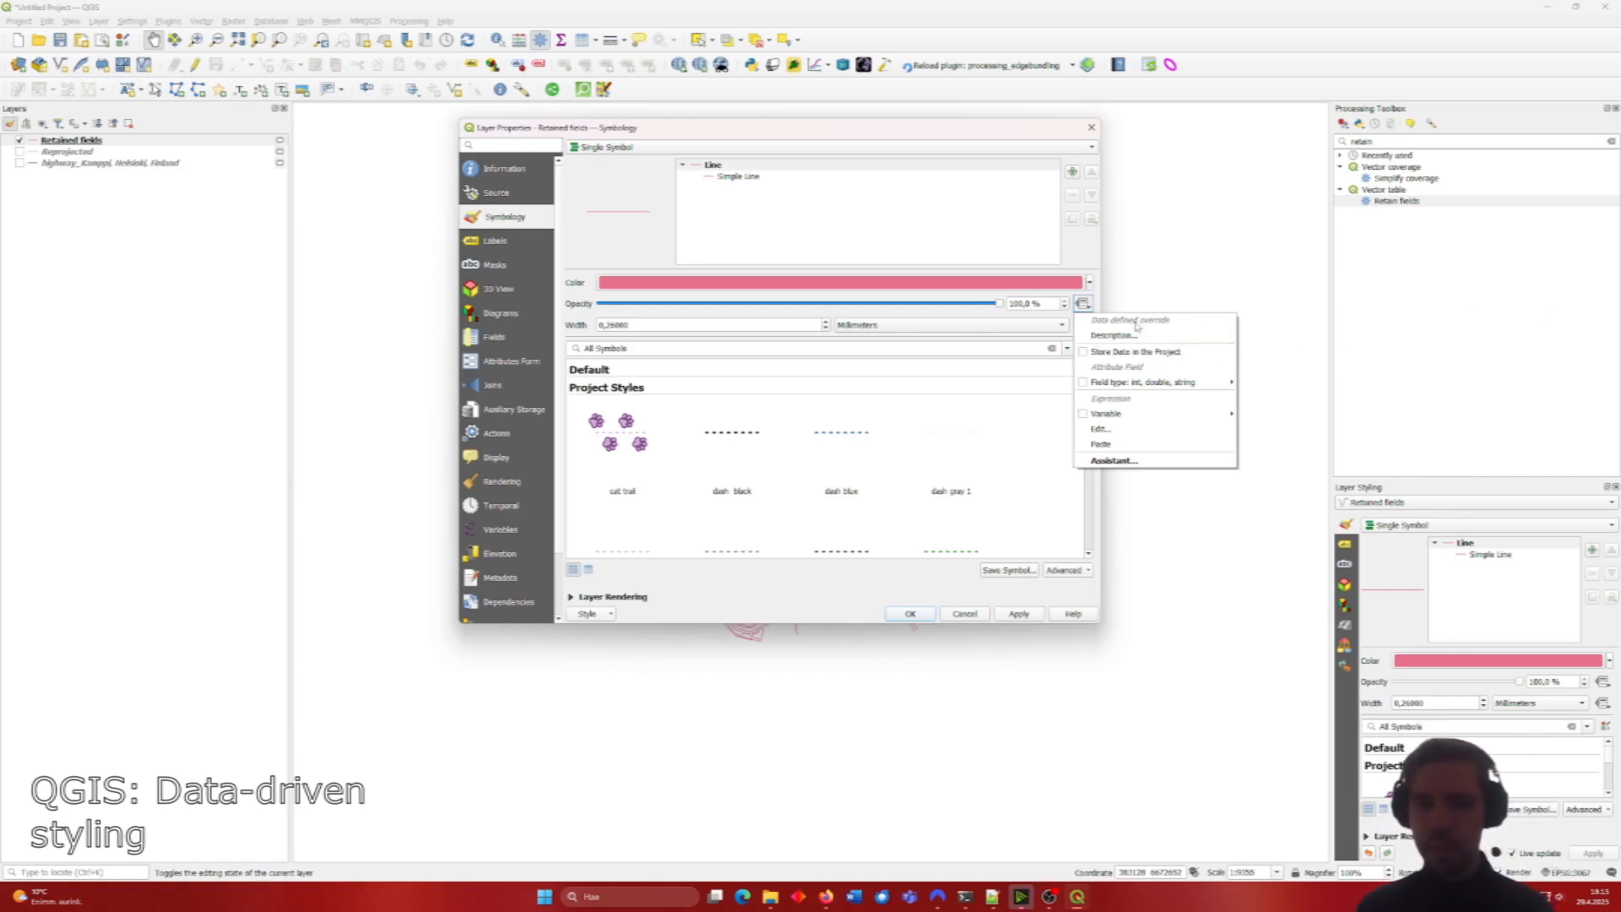
pyautogui.click(1085, 306)
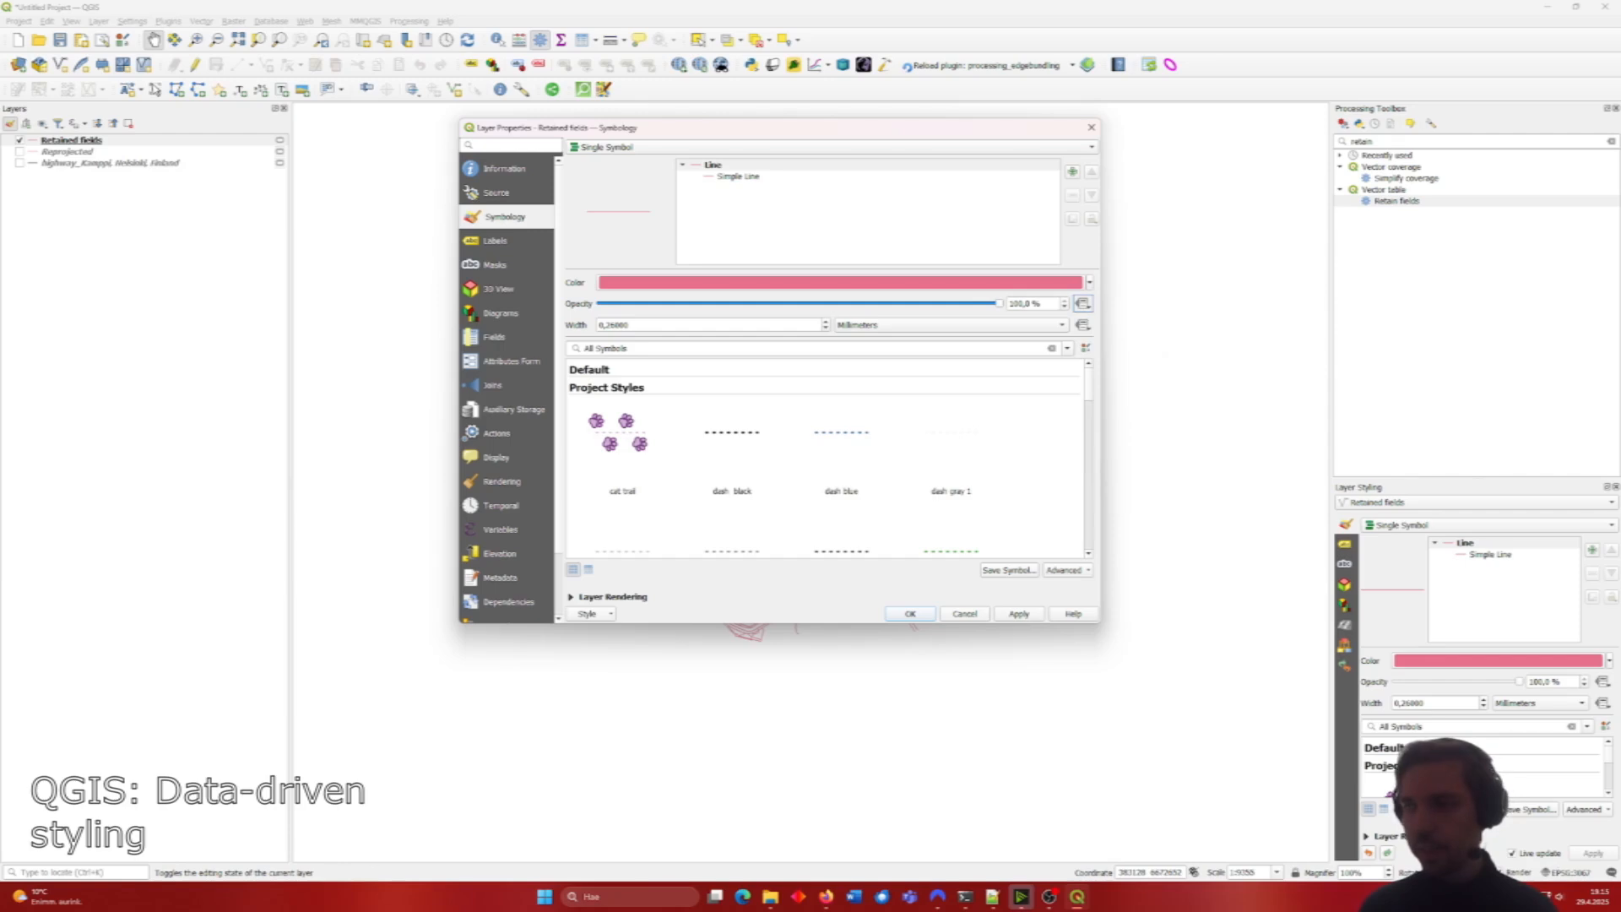
pyautogui.hotkey('alt', 'Tab')
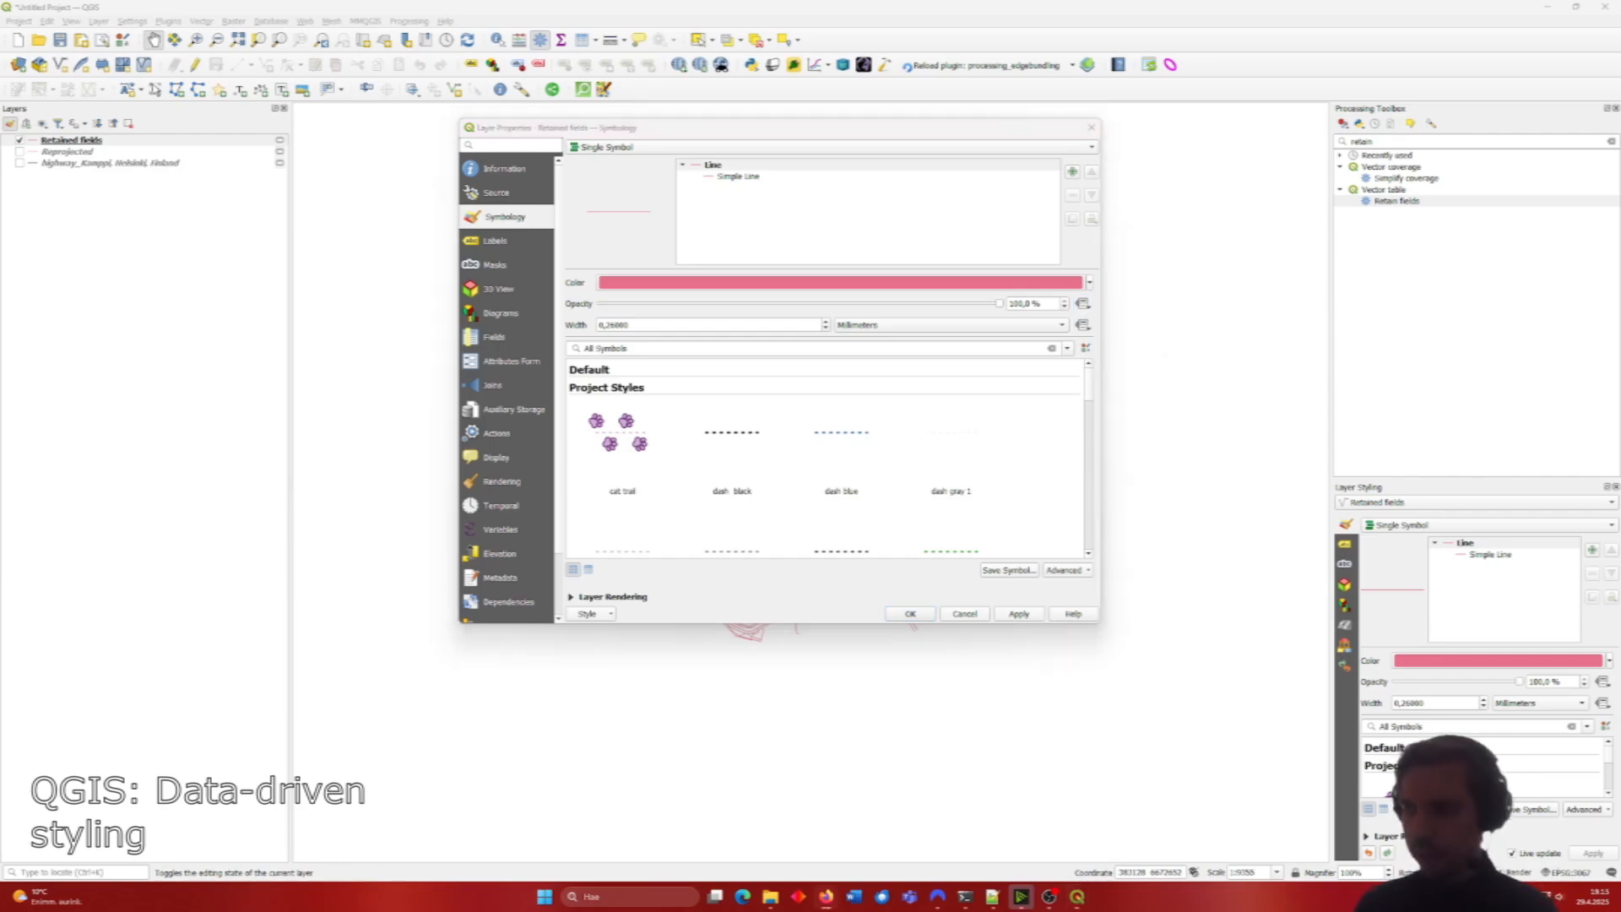
pyautogui.click(1083, 305)
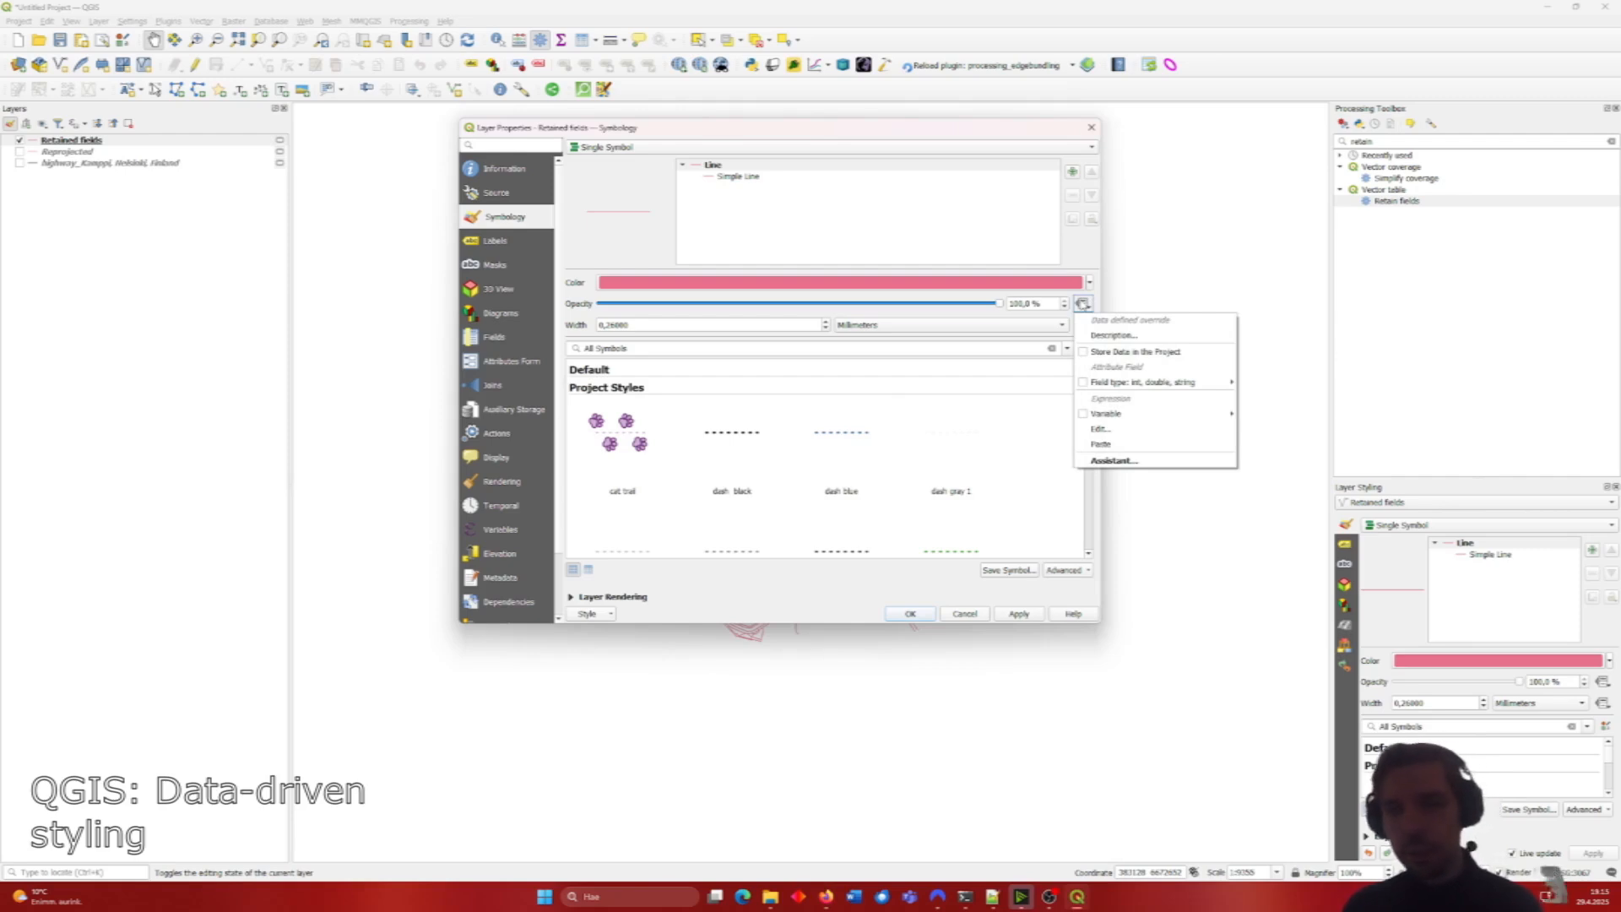
pyautogui.click(1083, 305)
pyautogui.click(1084, 307)
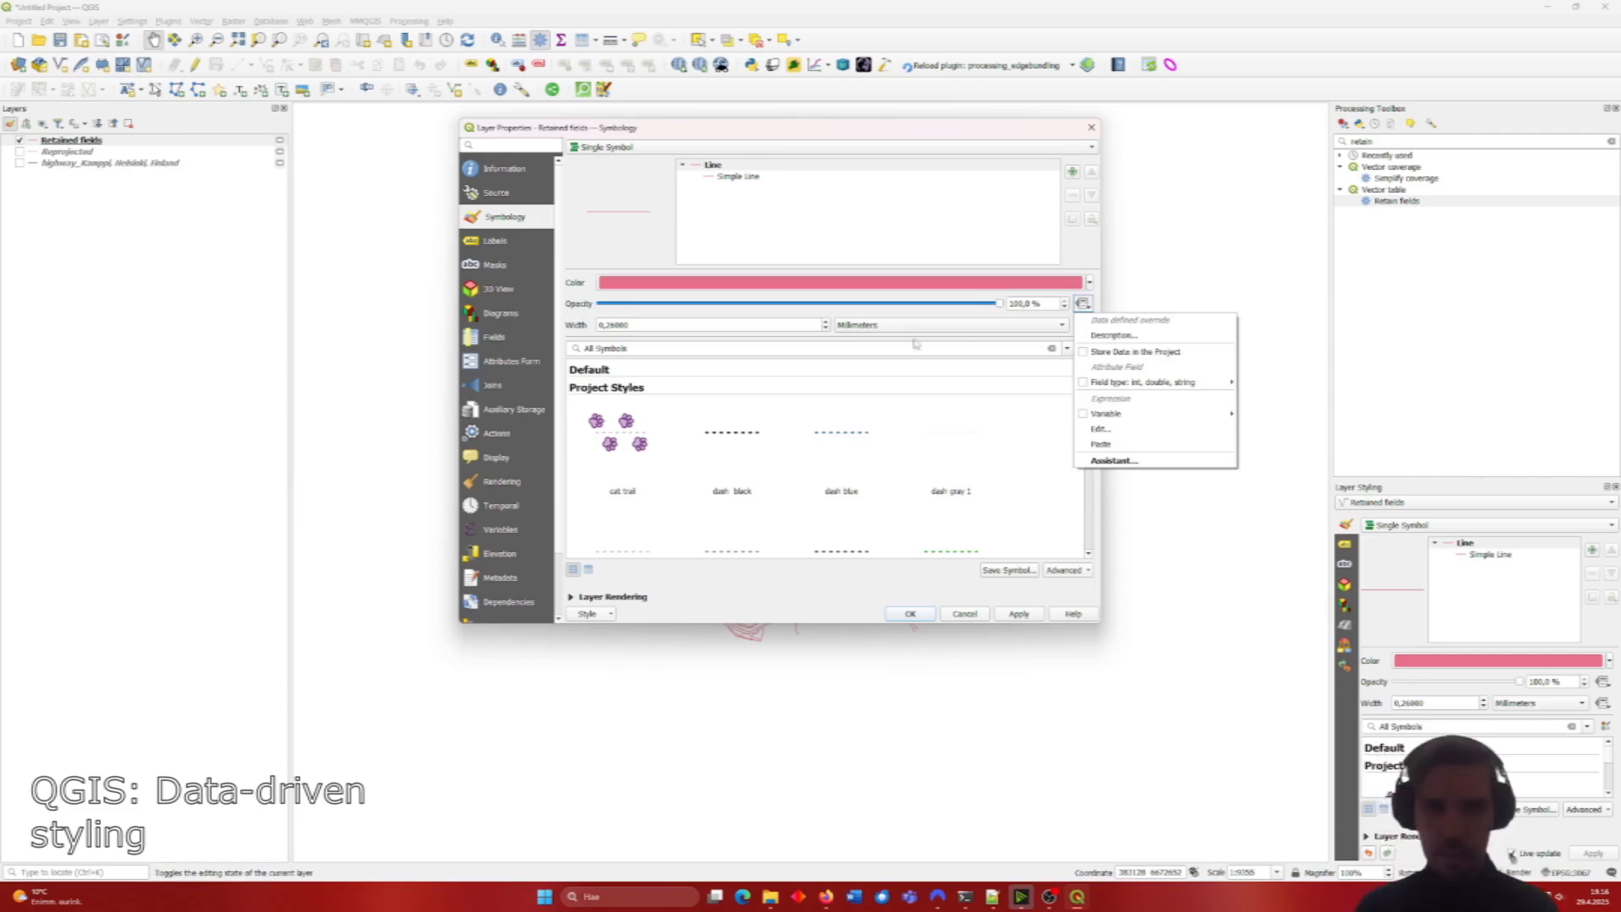
pyautogui.click(570, 322)
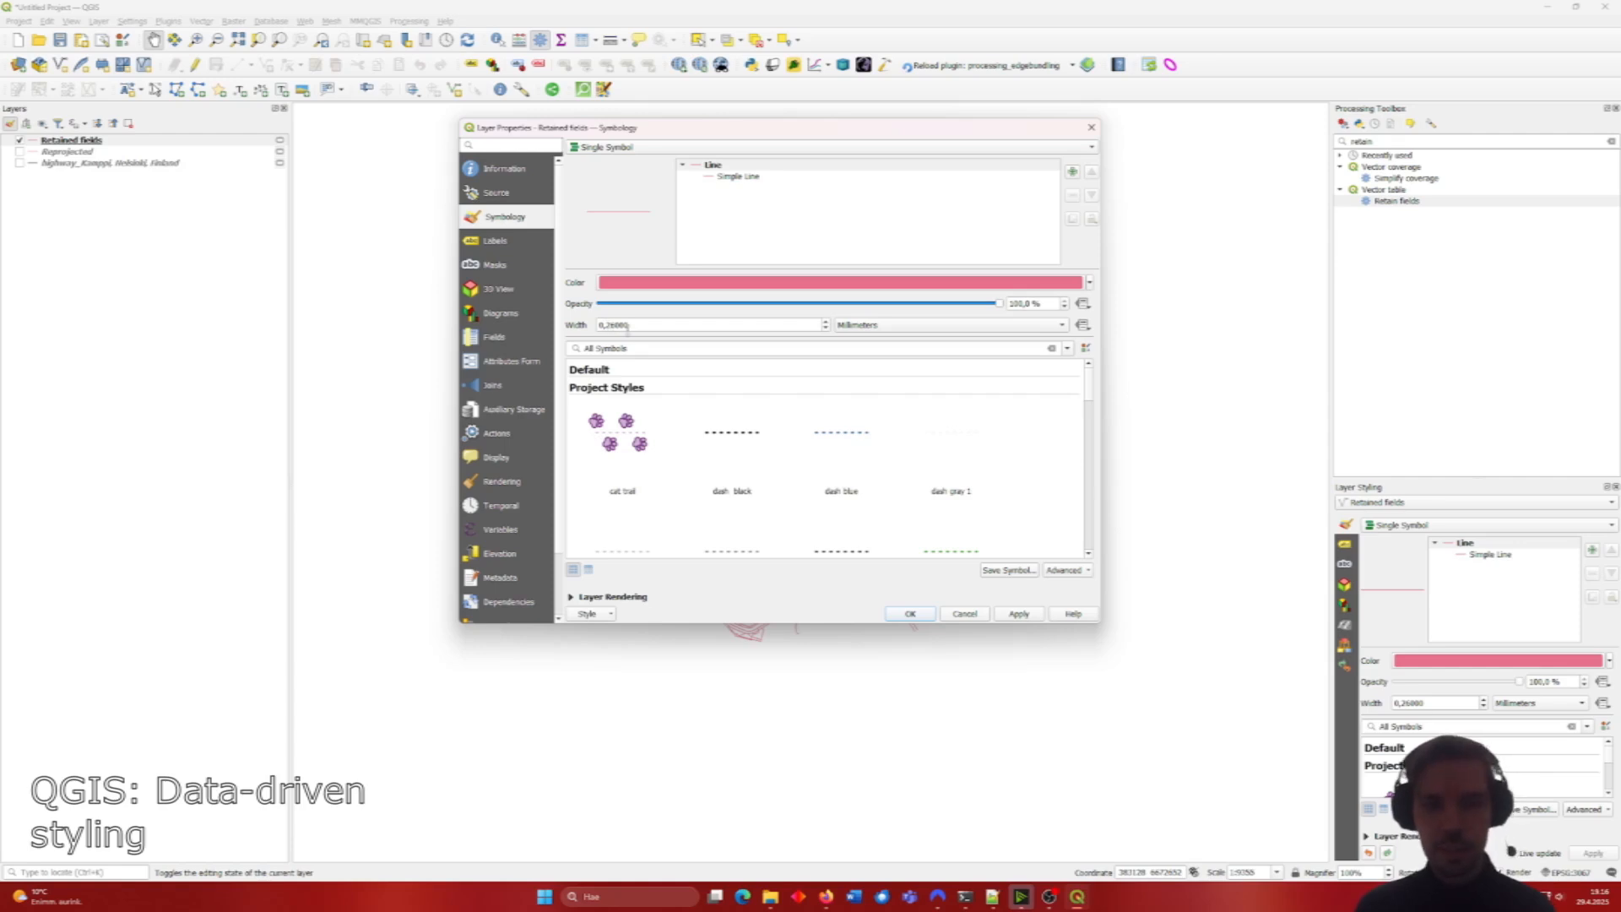
# Step: Open the expression editor for the data-defined override of the line symbol's width
pyautogui.click(1082, 326)
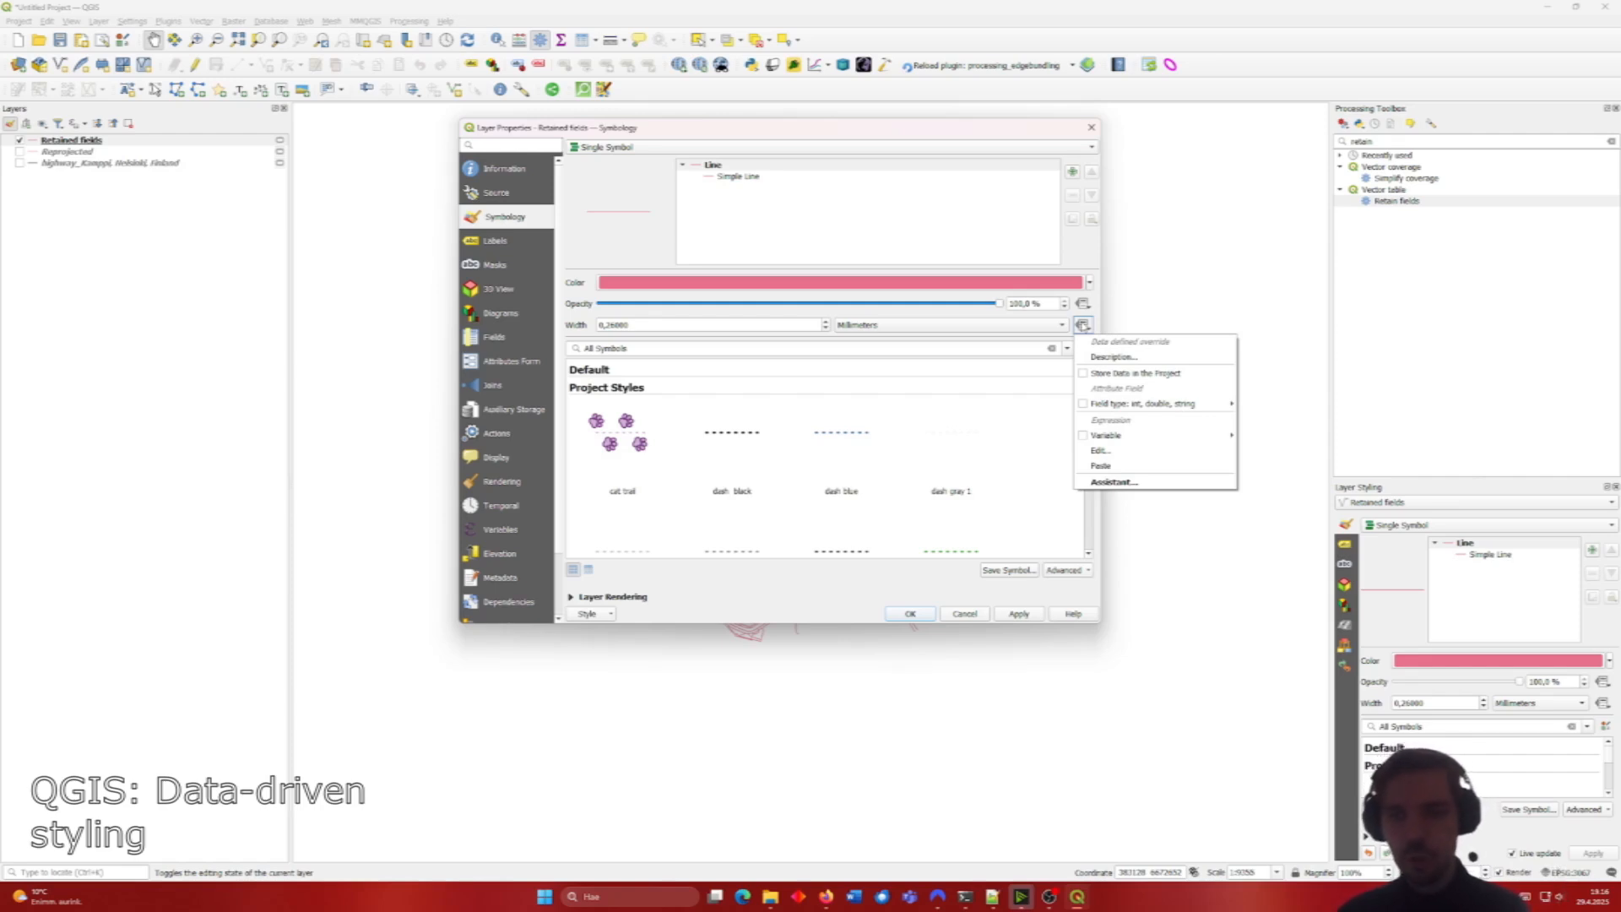
pyautogui.click(1145, 449)
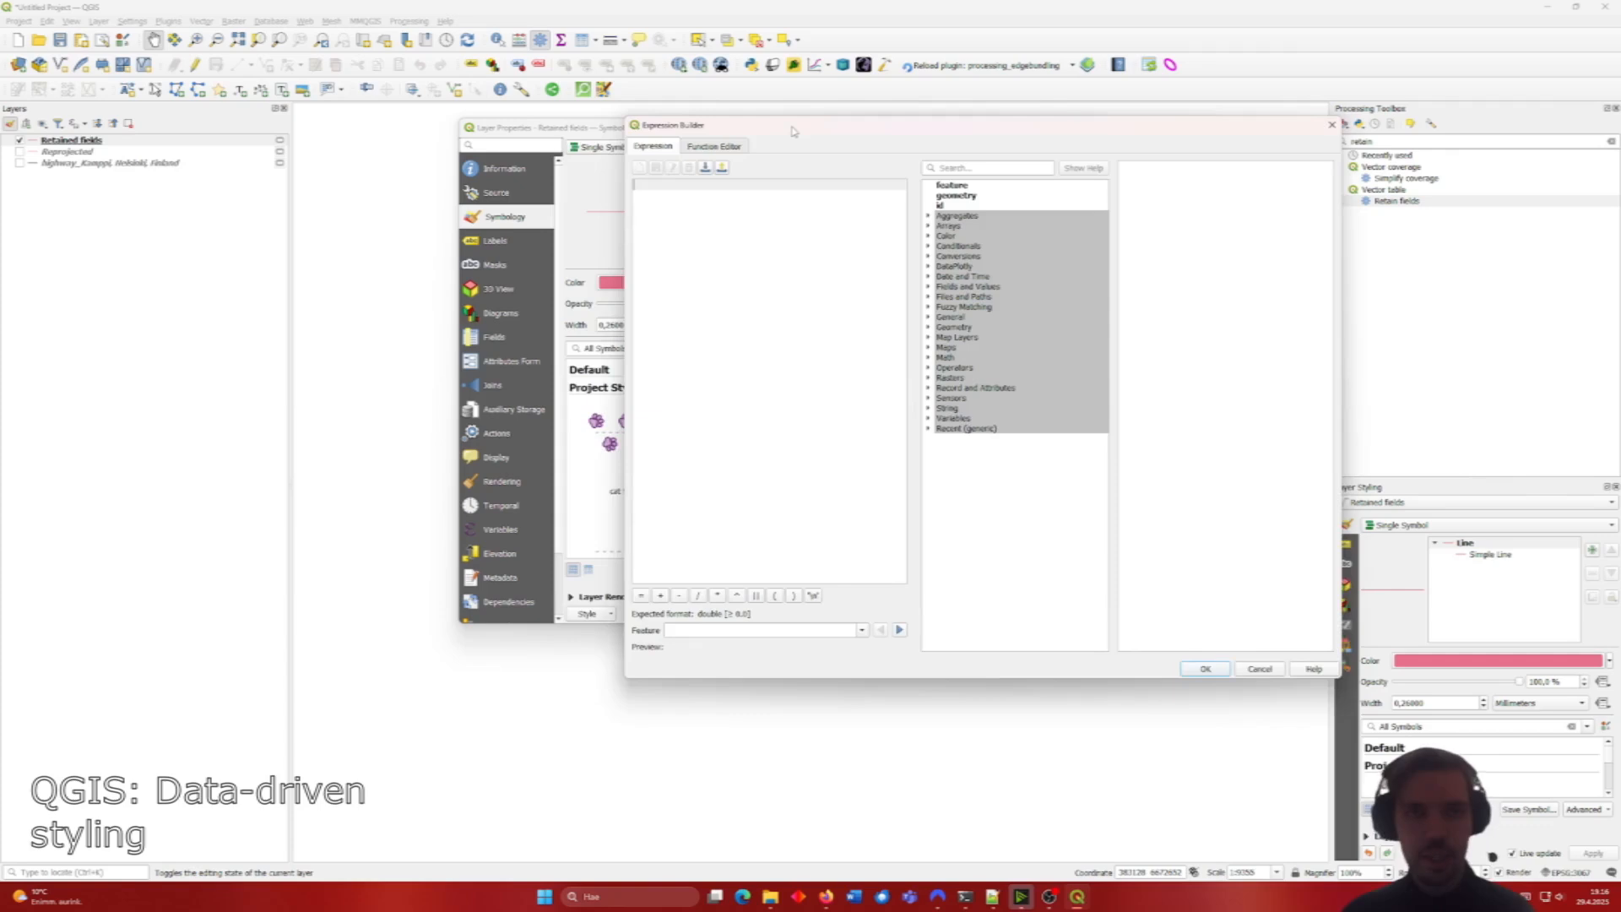
pyautogui.moveTo(793, 131); pyautogui.dragTo(716, 151)
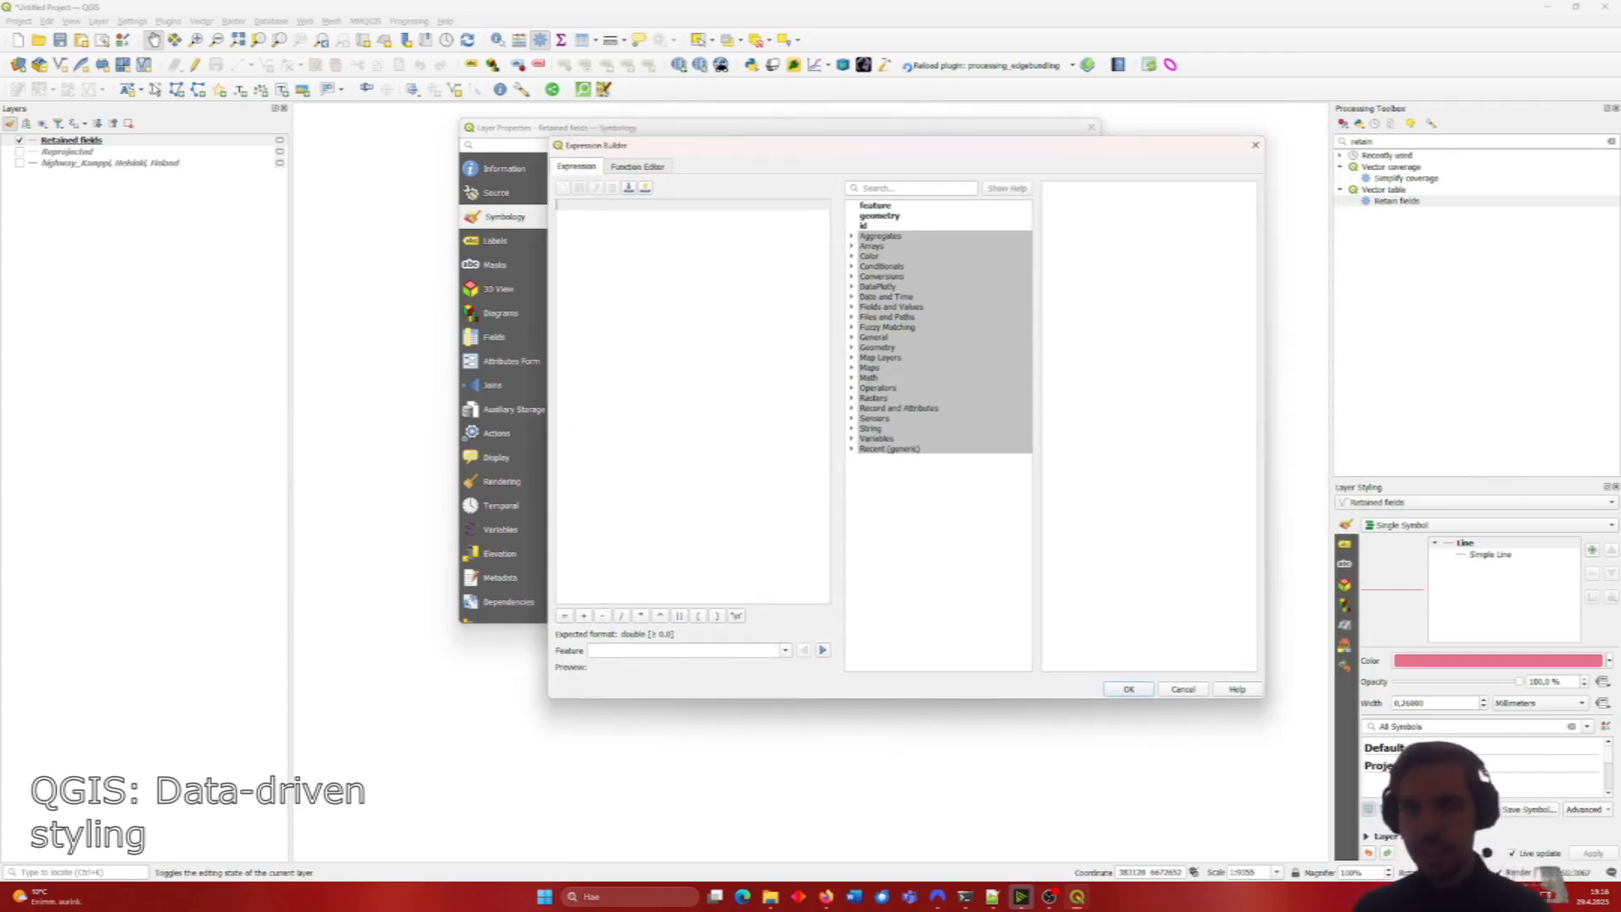
# Step: Switch to the course notebook in JupyterLab and study the CASE WHEN expression that sets line width from the highway column
pyautogui.hotkey('alt', 'Tab')
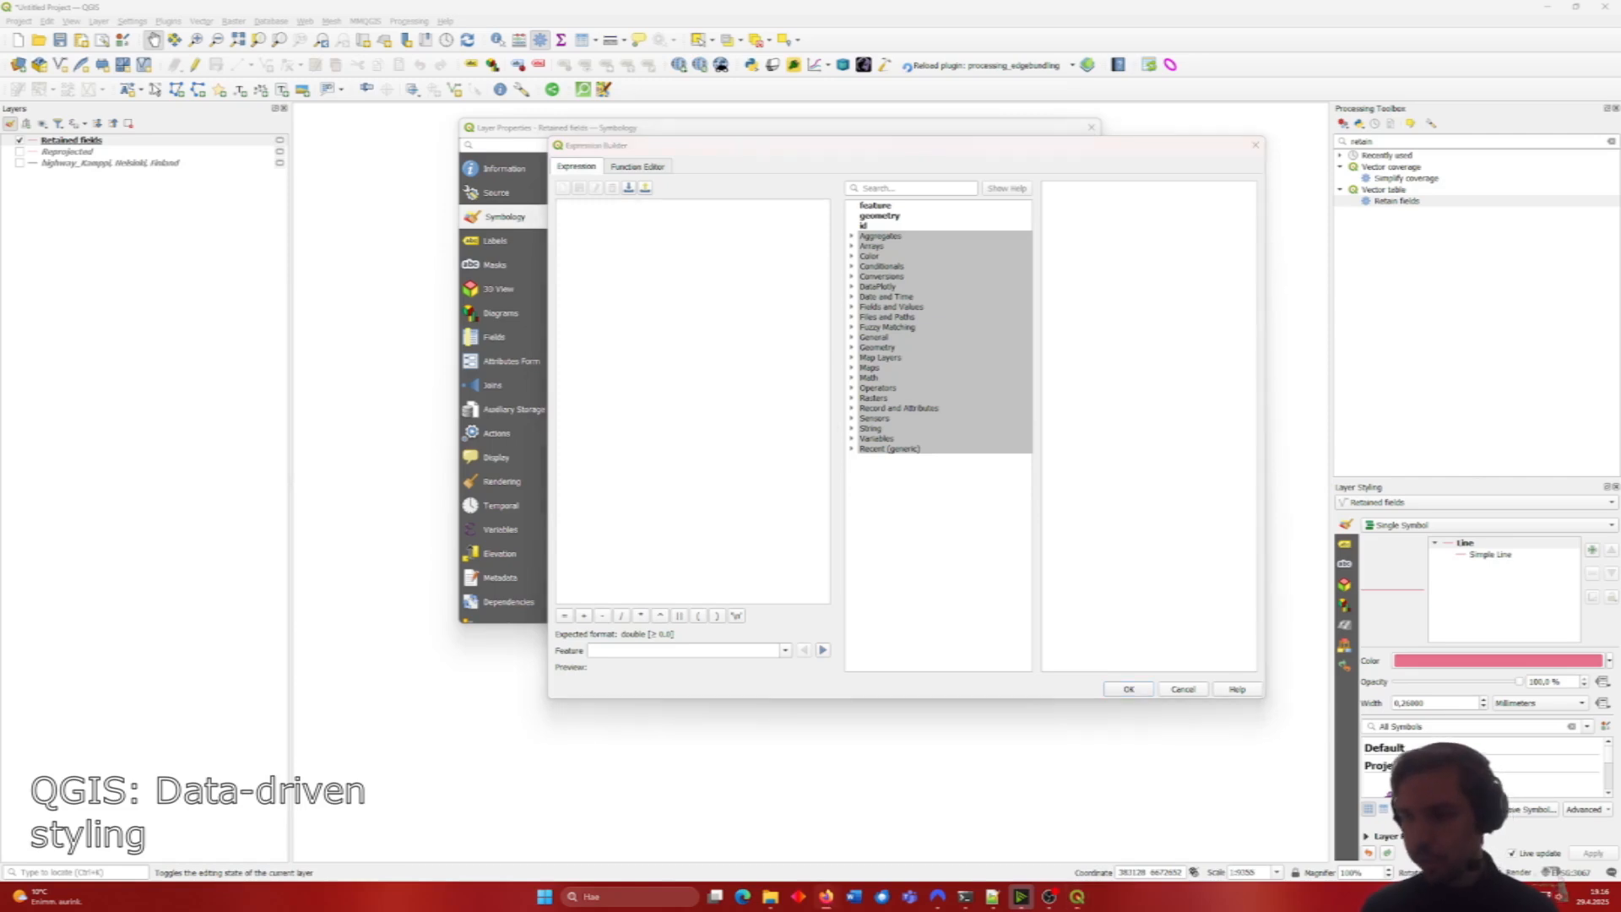
pyautogui.hotkey('alt', 'Tab')
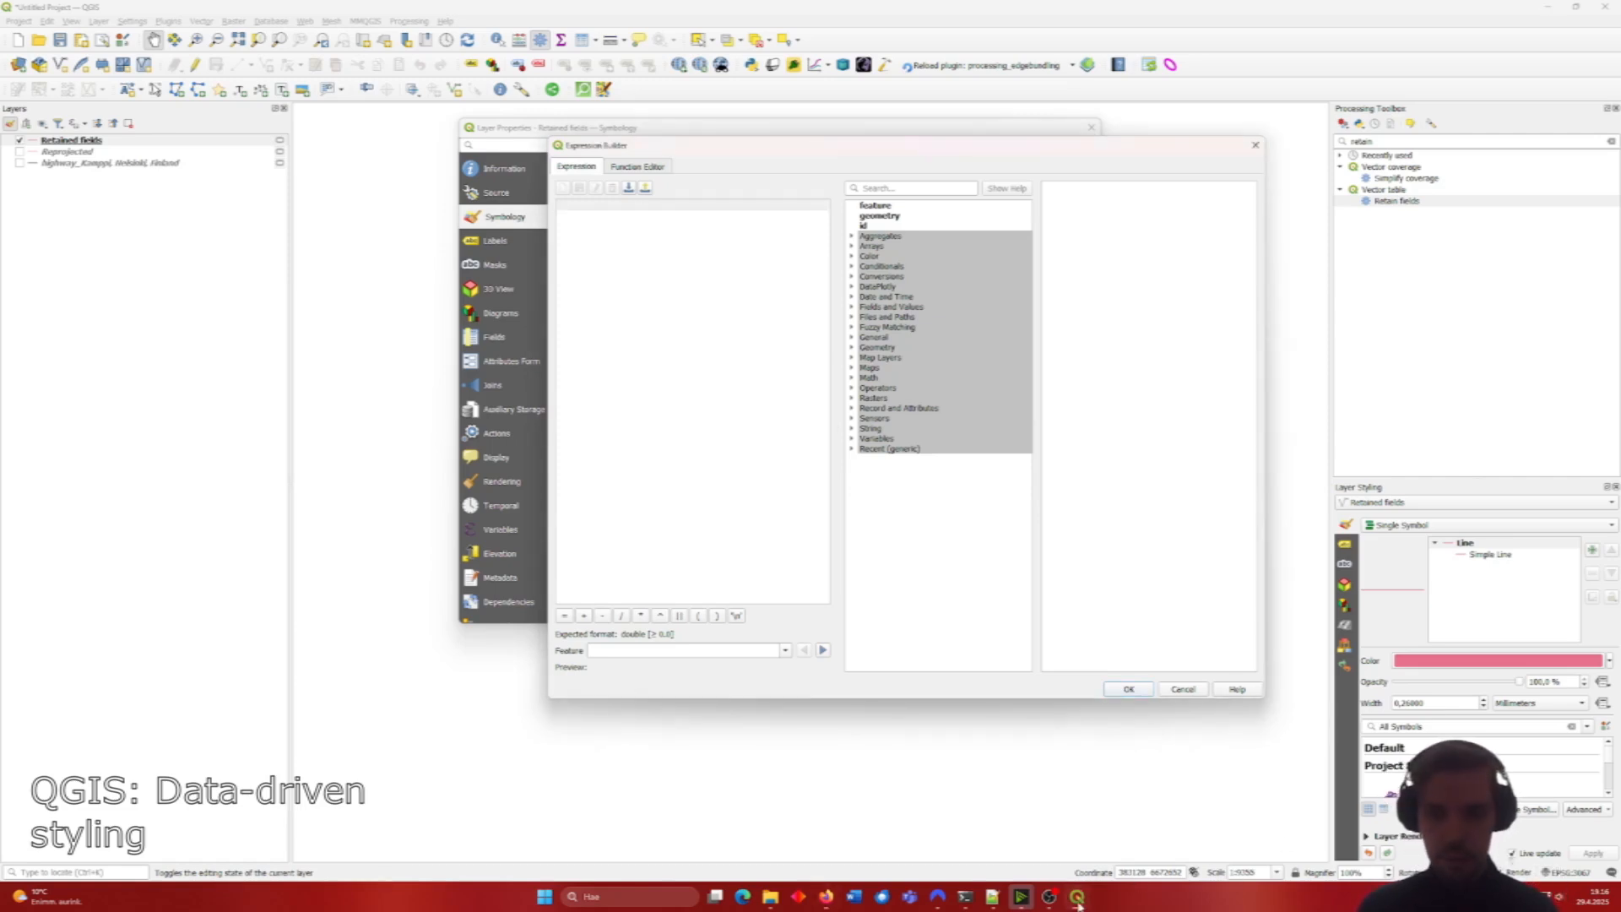
pyautogui.moveTo(823, 896)
pyautogui.click(895, 828)
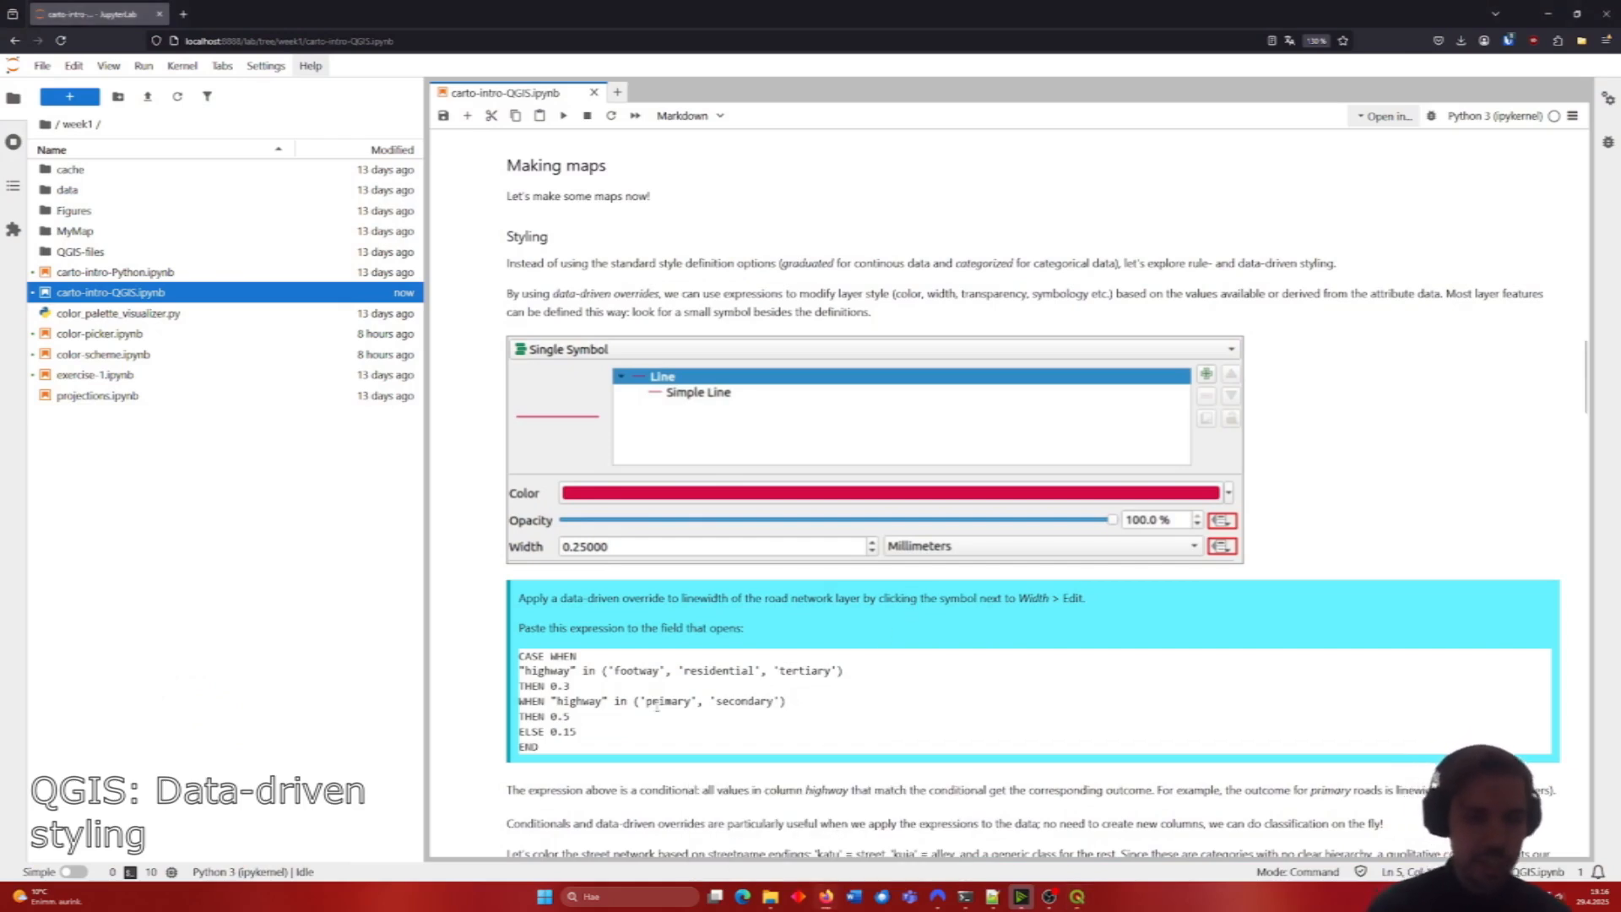
pyautogui.scroll(-2, 667, 671)
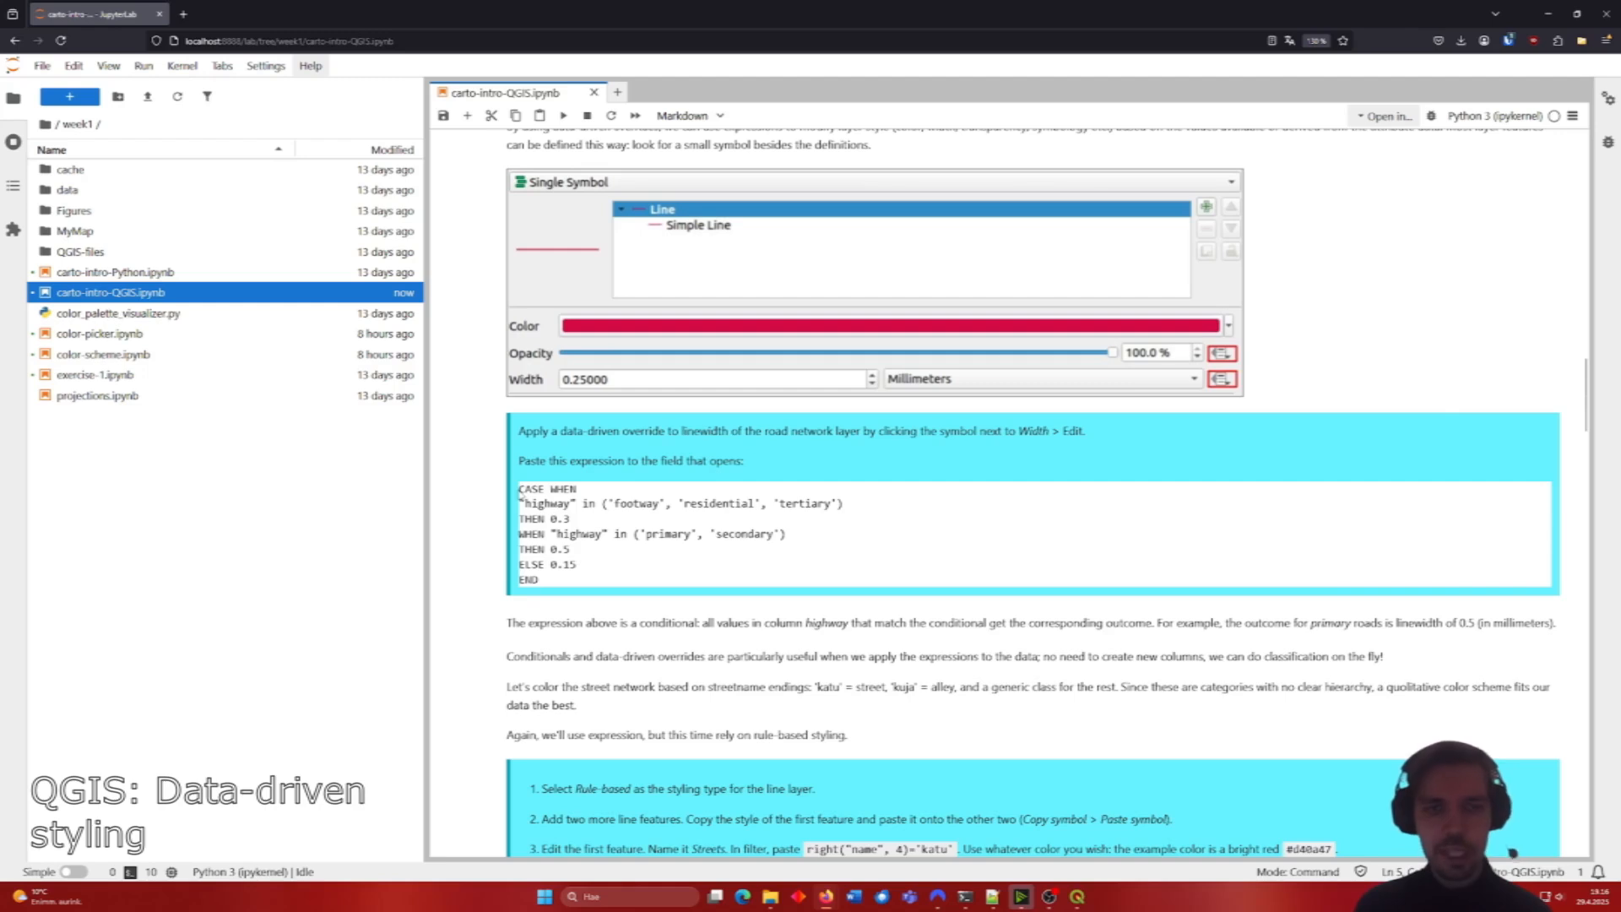
pyautogui.moveTo(518, 490); pyautogui.dragTo(526, 498)
pyautogui.moveTo(527, 495); pyautogui.dragTo(521, 493)
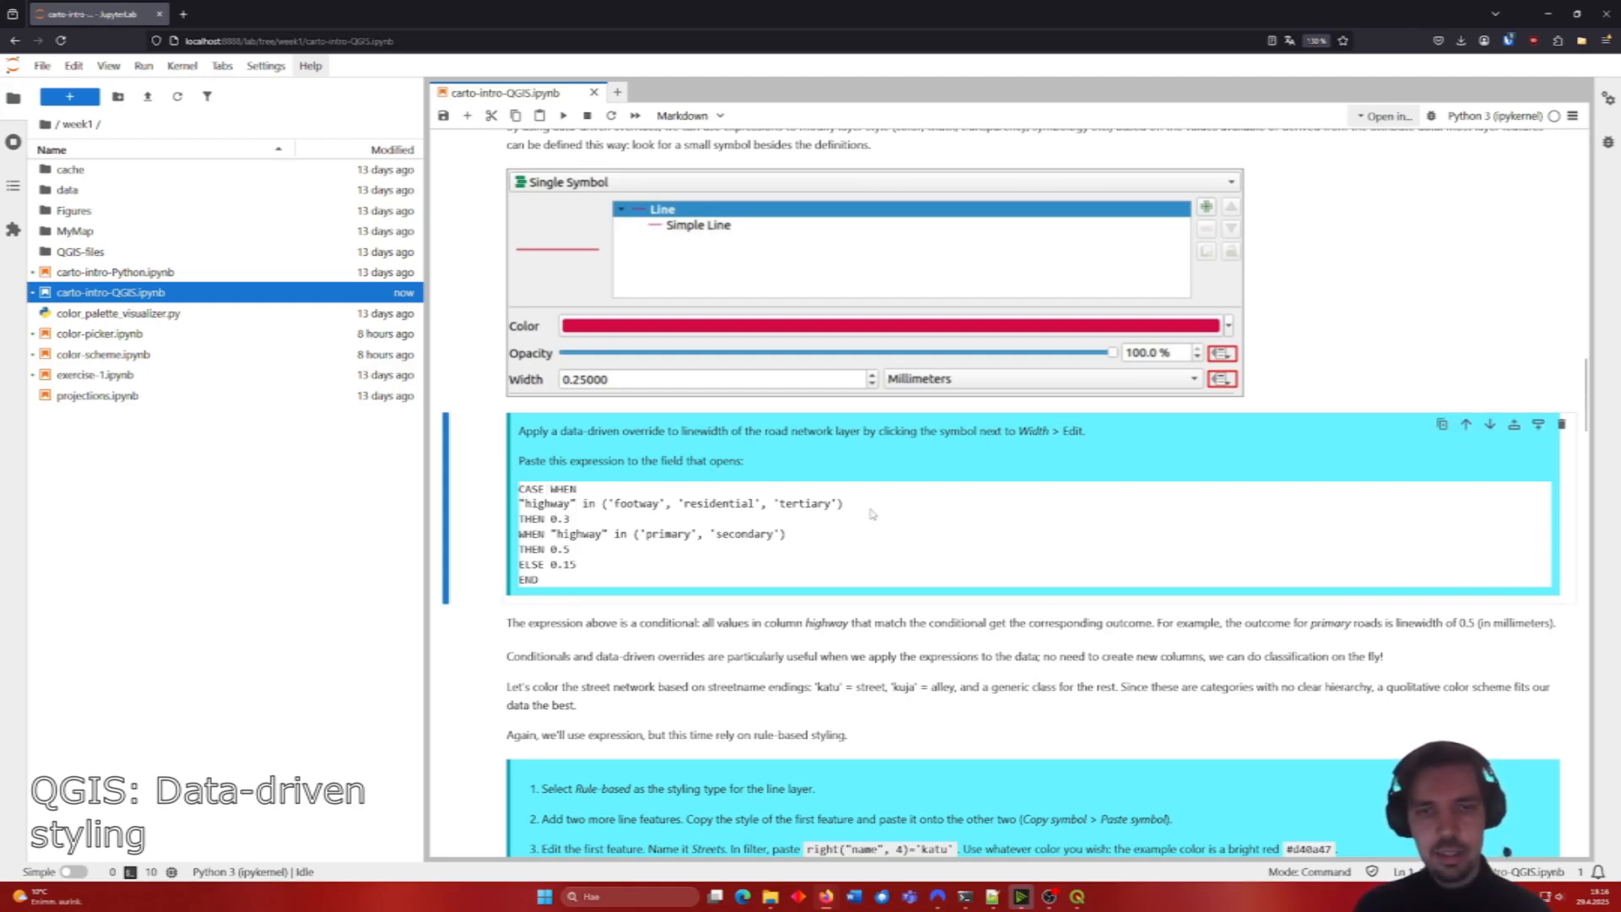
pyautogui.moveTo(849, 504); pyautogui.dragTo(521, 505)
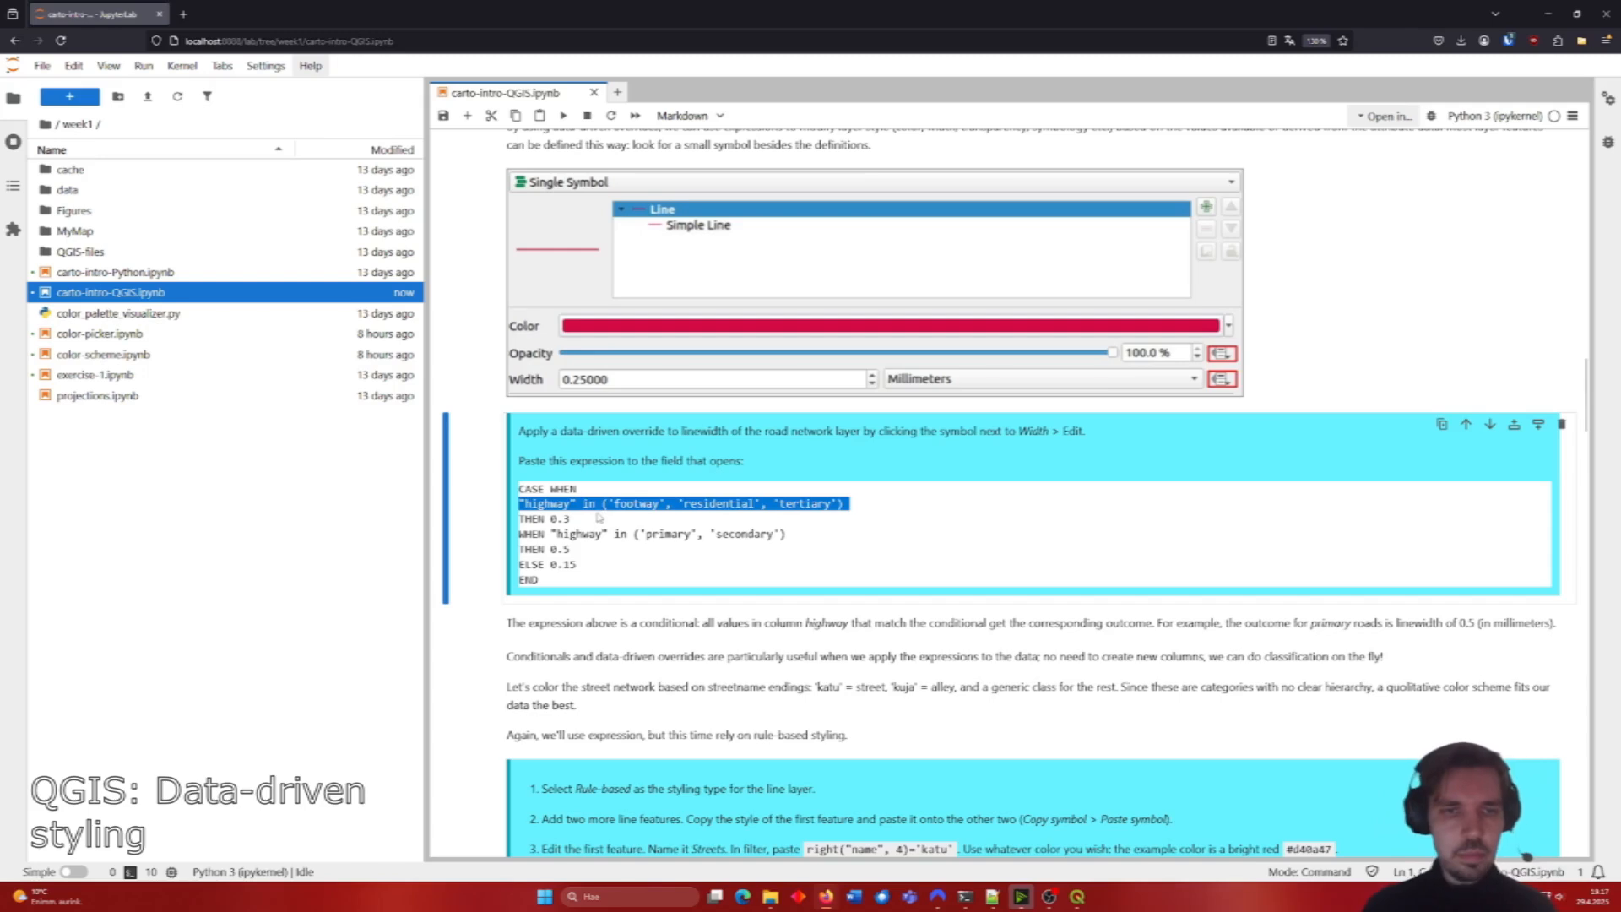
pyautogui.moveTo(593, 518); pyautogui.dragTo(518, 519)
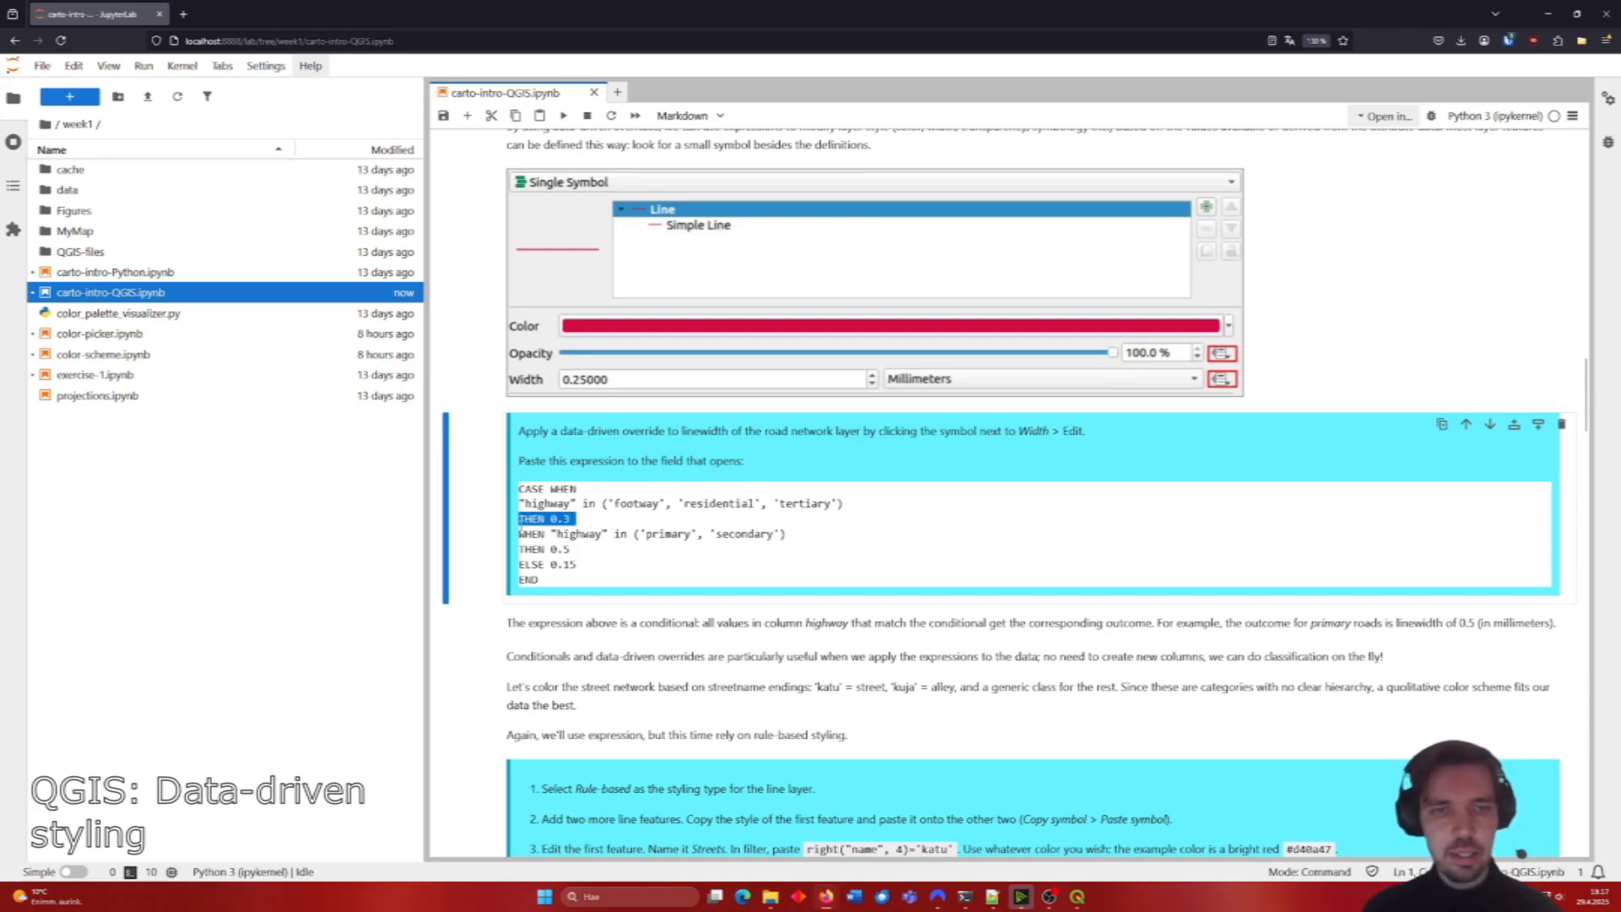
pyautogui.click(589, 519)
pyautogui.moveTo(519, 534); pyautogui.dragTo(791, 533)
pyautogui.click(791, 533)
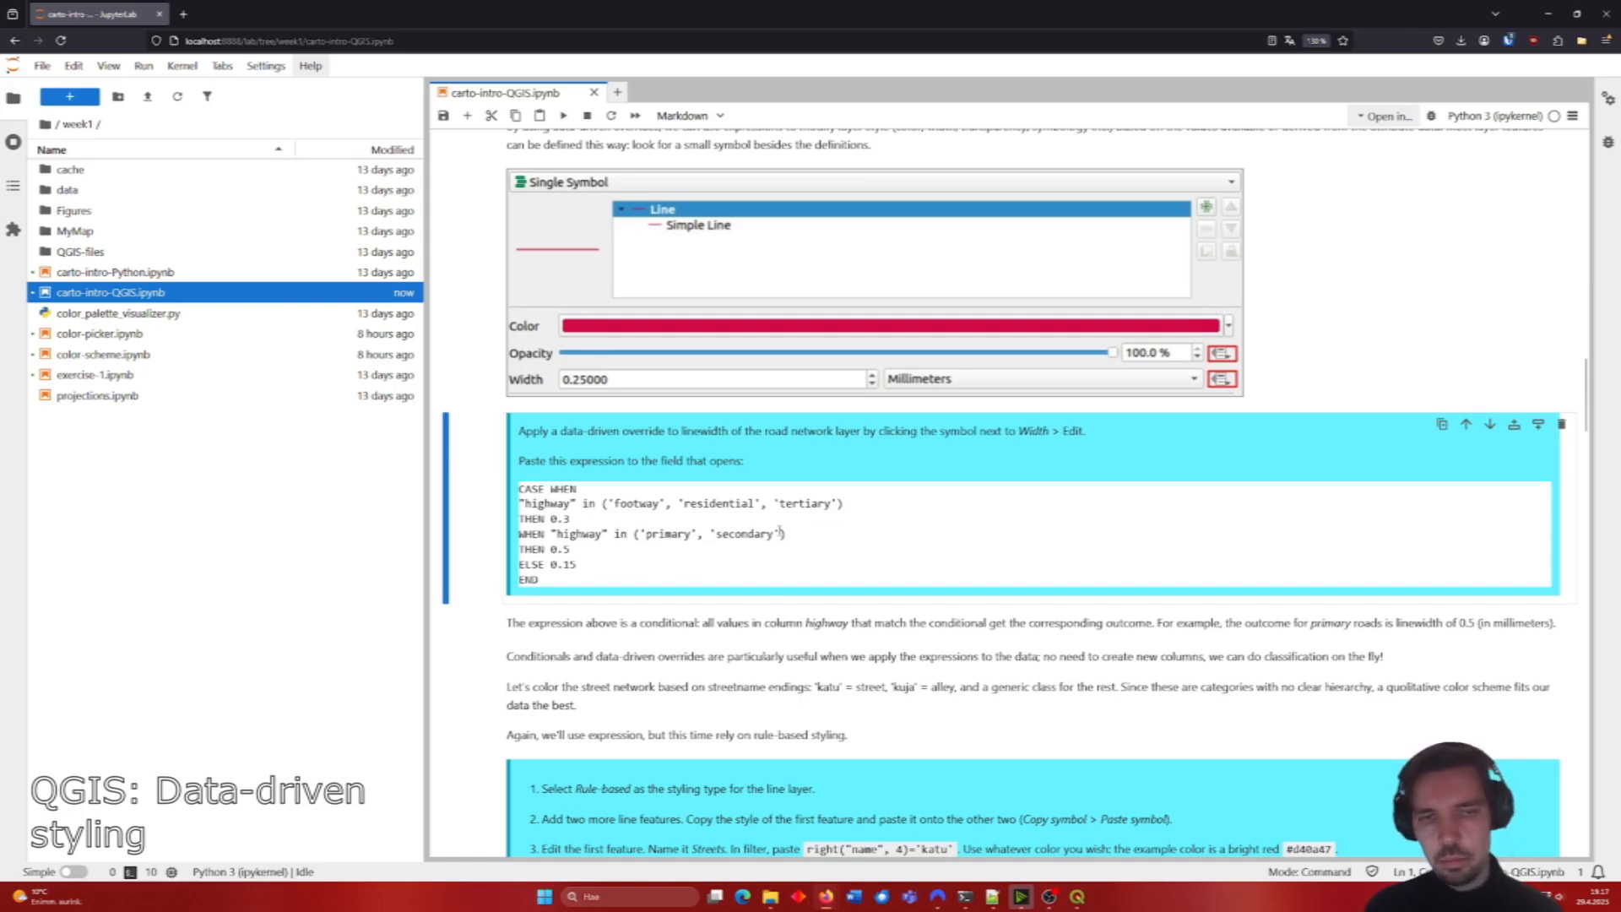
pyautogui.moveTo(598, 564); pyautogui.dragTo(513, 564)
pyautogui.click(591, 571)
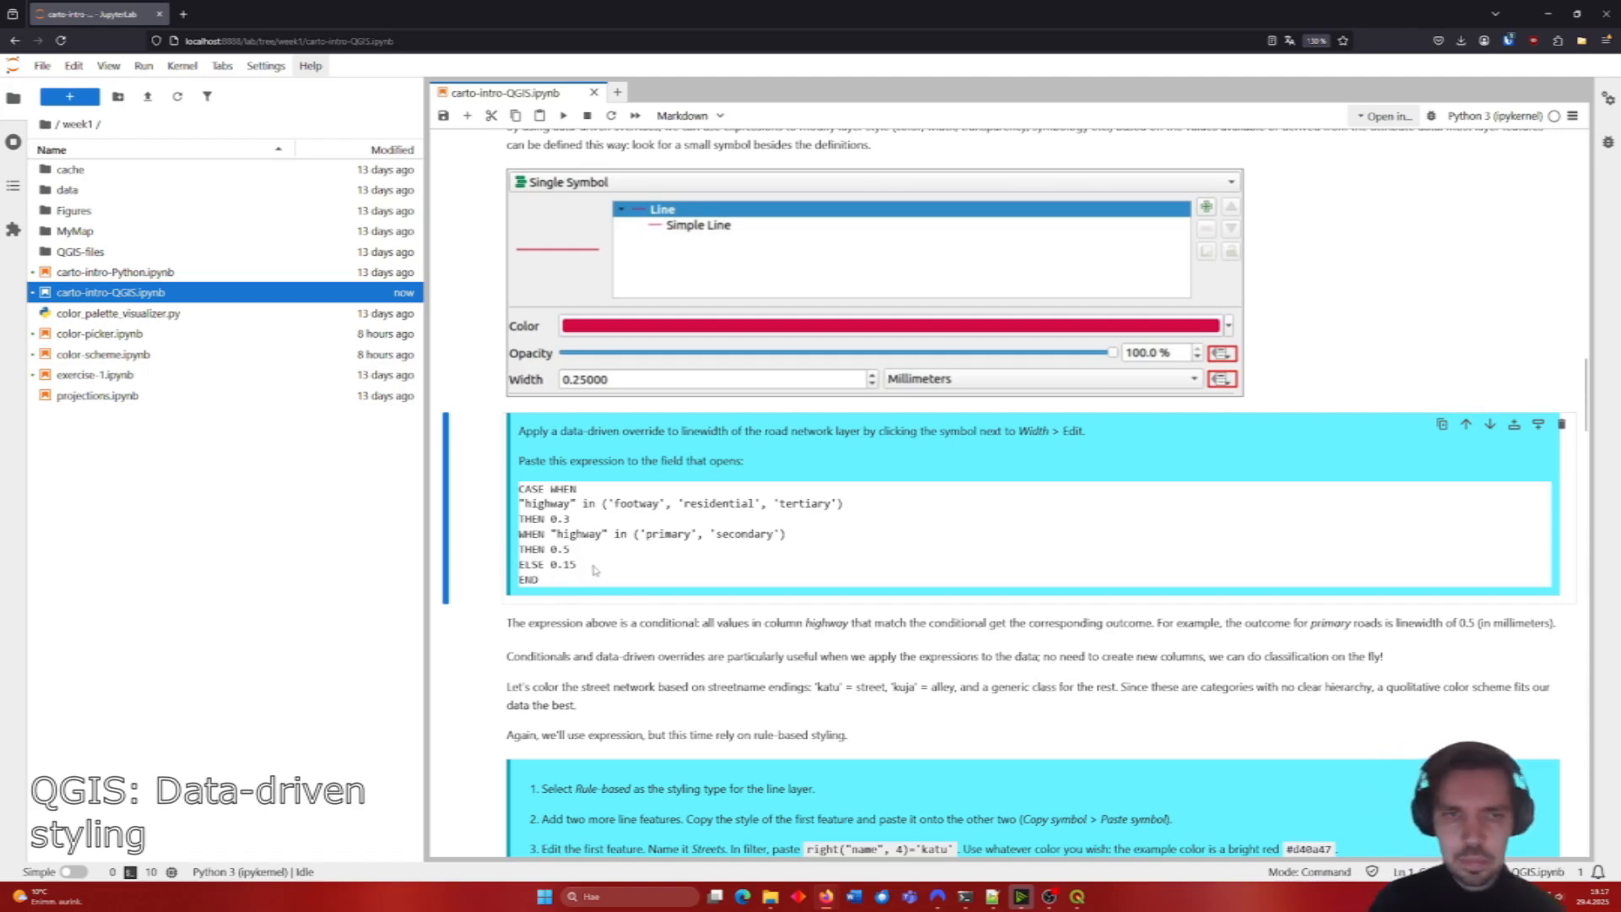
pyautogui.scroll(-2, 609, 553)
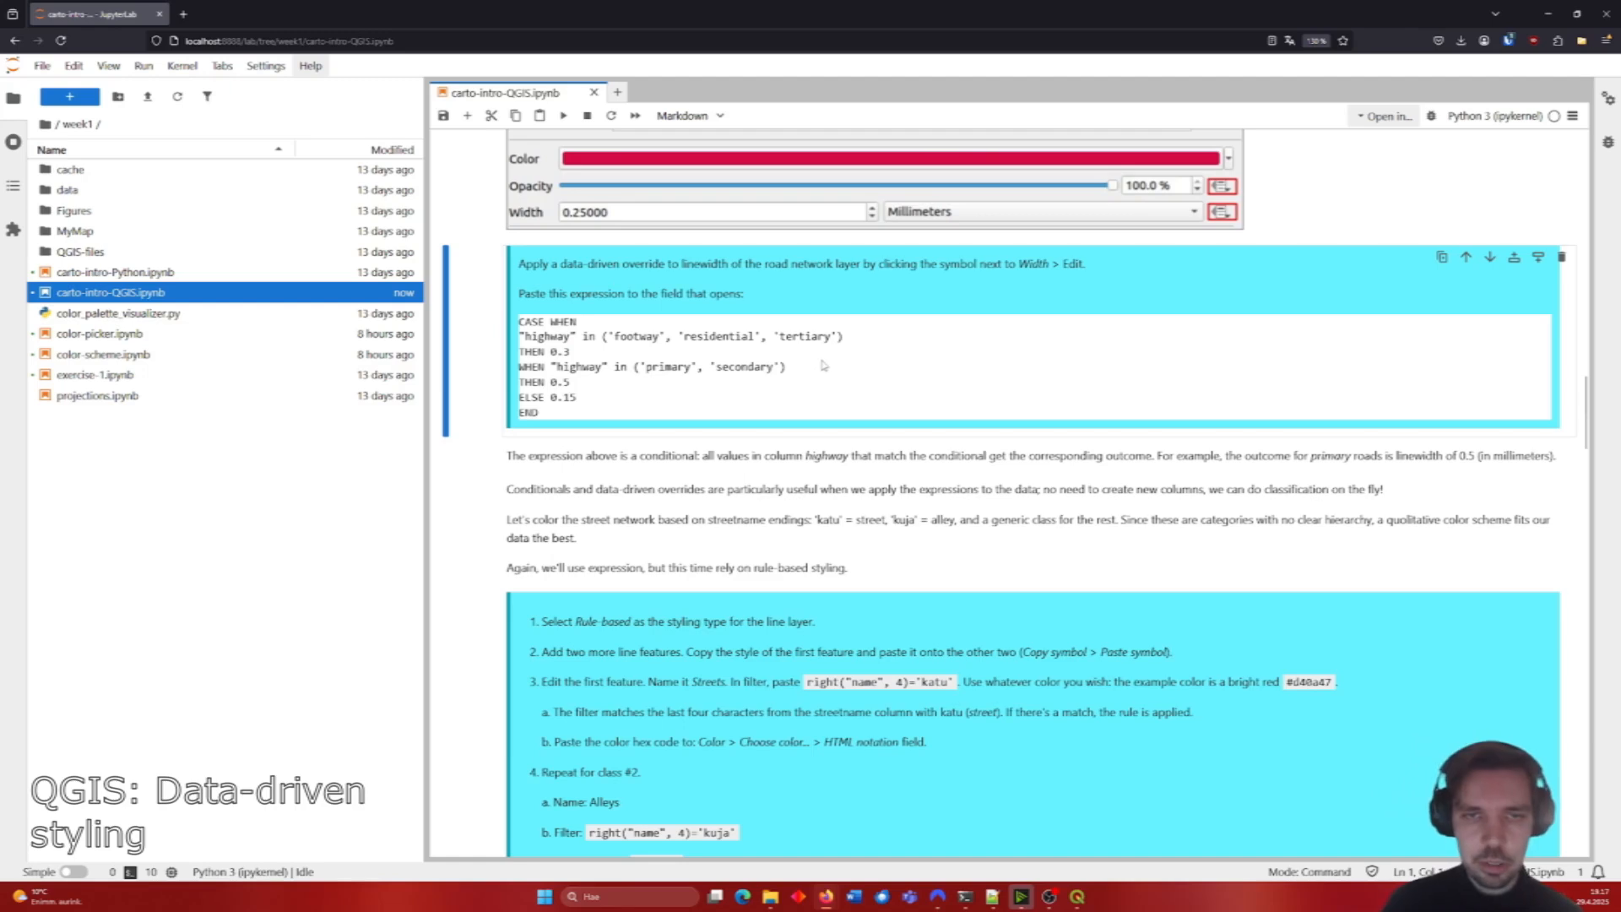
pyautogui.moveTo(571, 384); pyautogui.dragTo(546, 382)
pyautogui.click(576, 391)
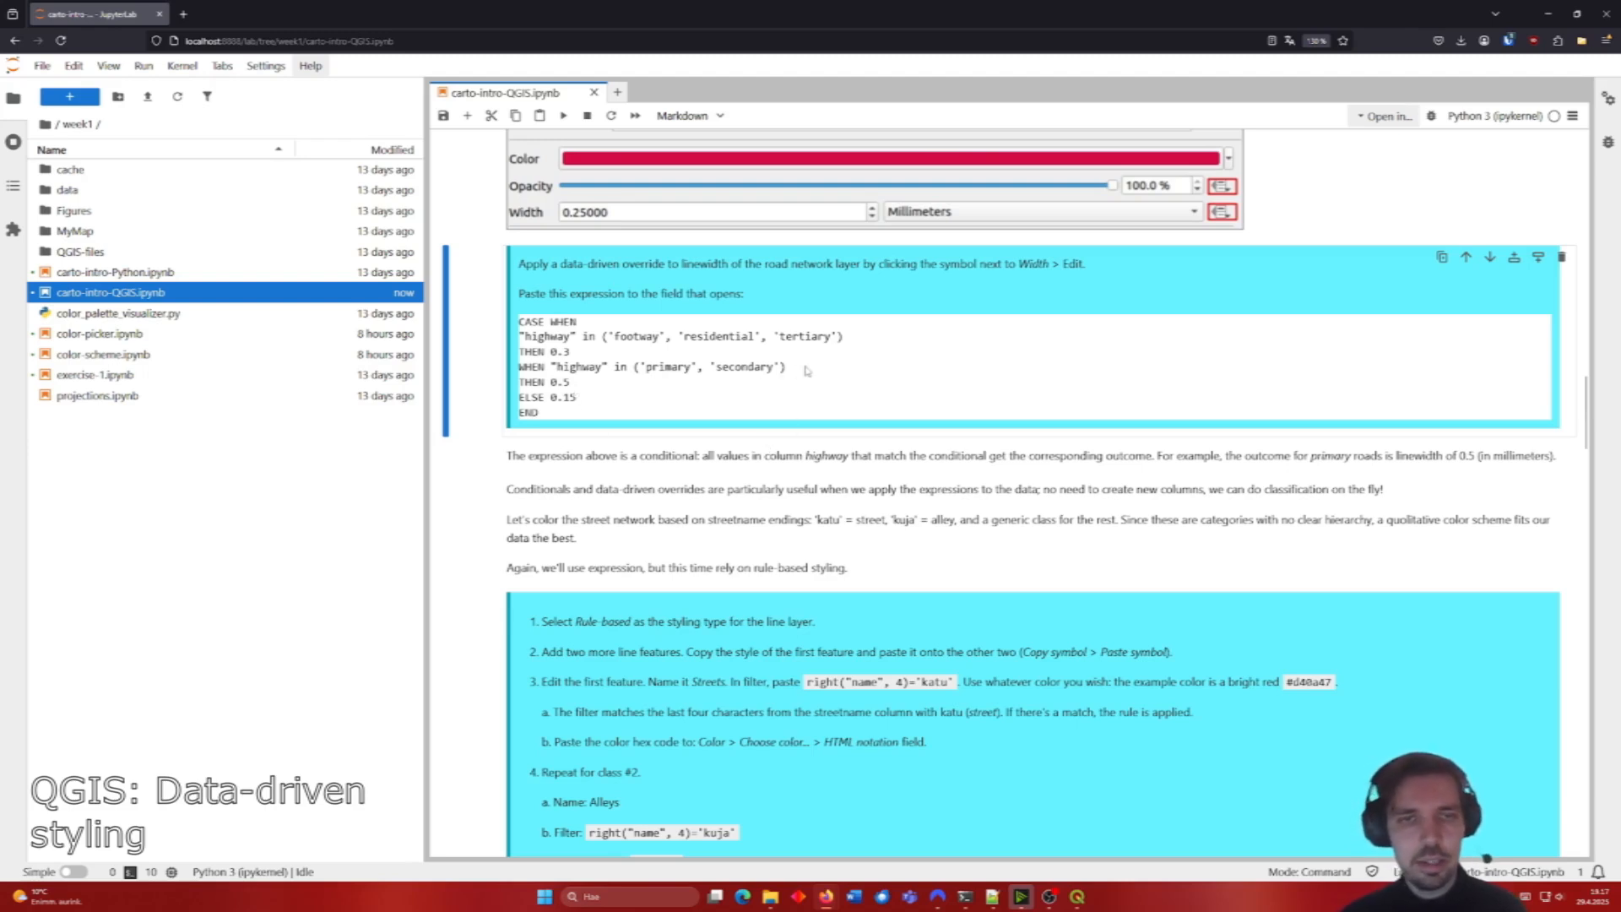
# Step: Return to QGIS and apply the "highway" width expression: 0.3 for footway, residential and tertiary, 0.5 for primary and secondary, else 0.15
pyautogui.moveTo(1081, 897)
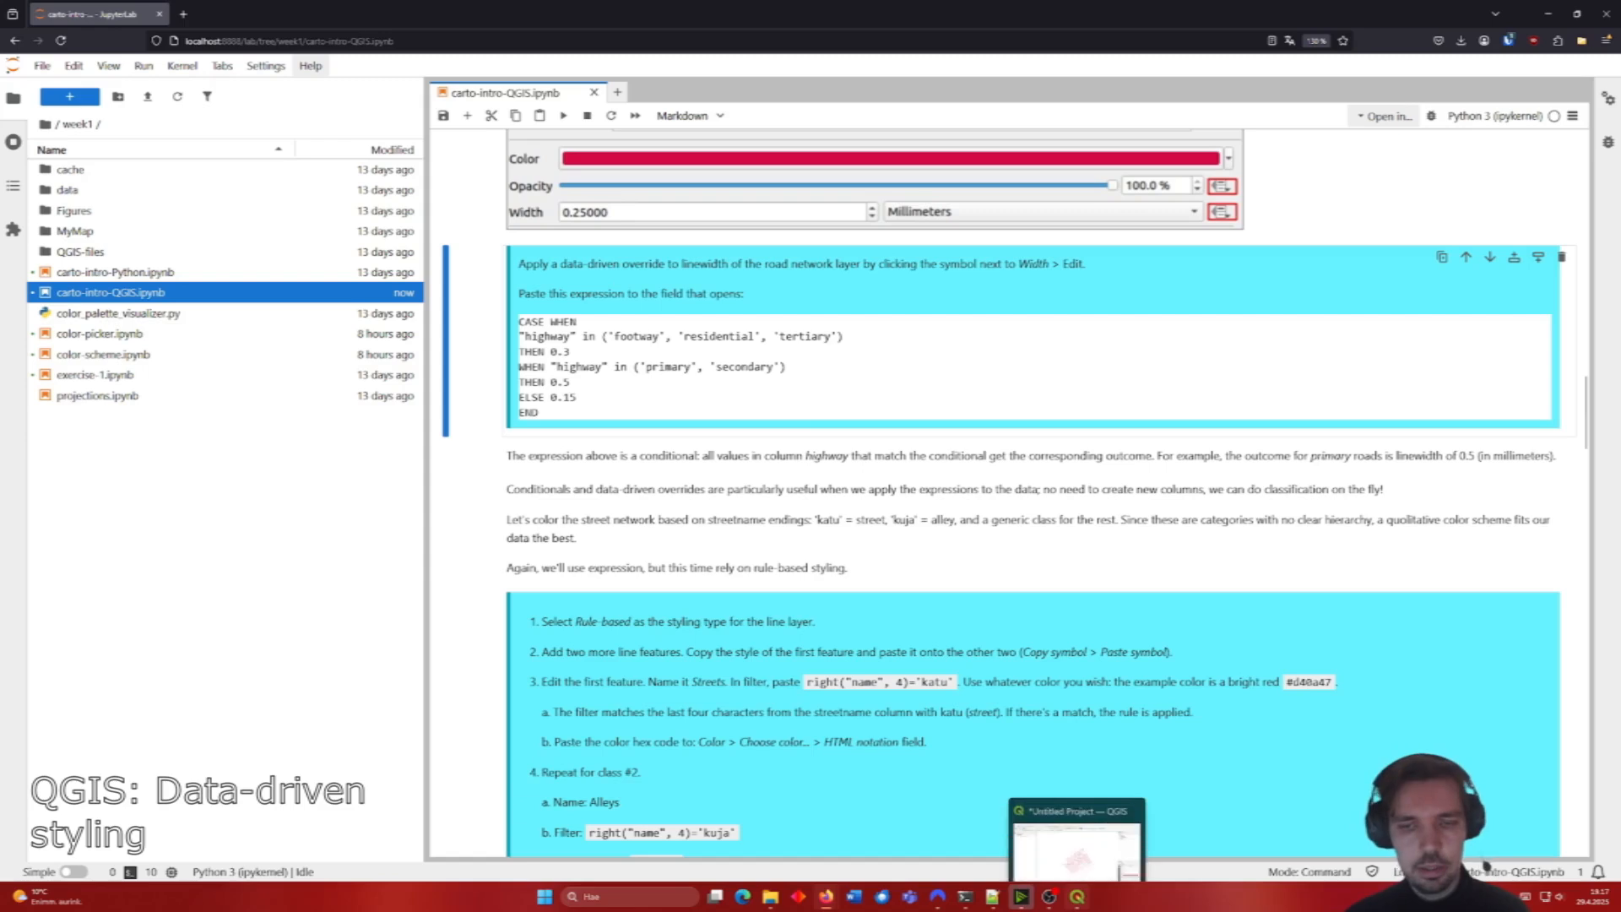
pyautogui.click(1071, 861)
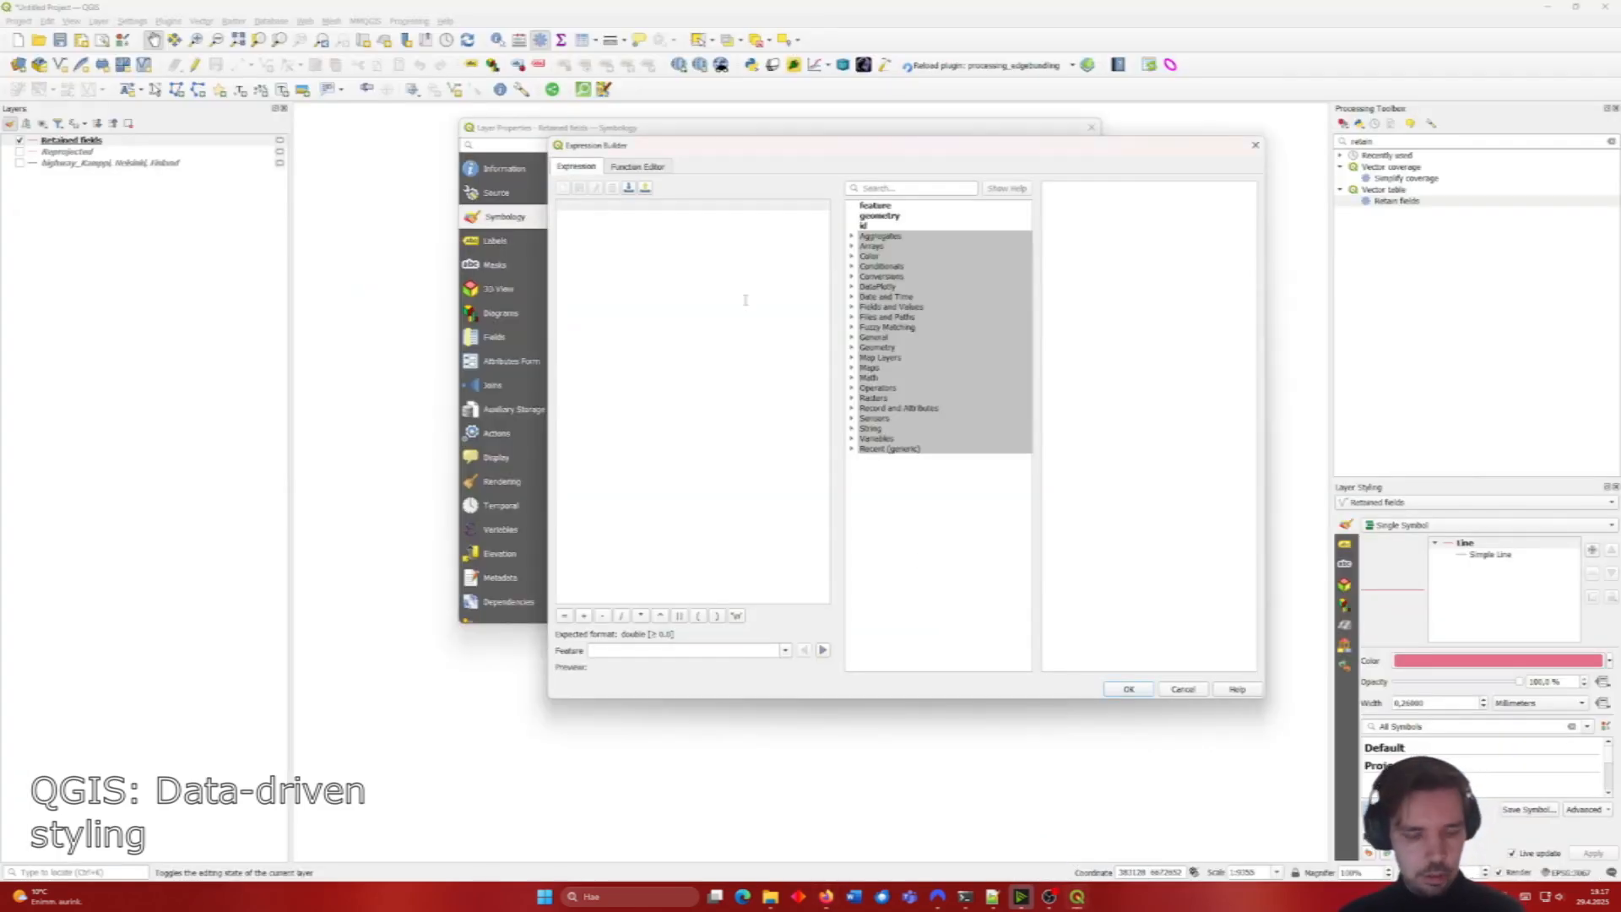
pyautogui.write('CASE WHEN "highway" in (\'footway\', \'residential\', \'tertiary\') THEN 0.2 WHEN "highway" in (\'primary\', \'secondary\') THEN 0.5 ELSE 0.15 END')
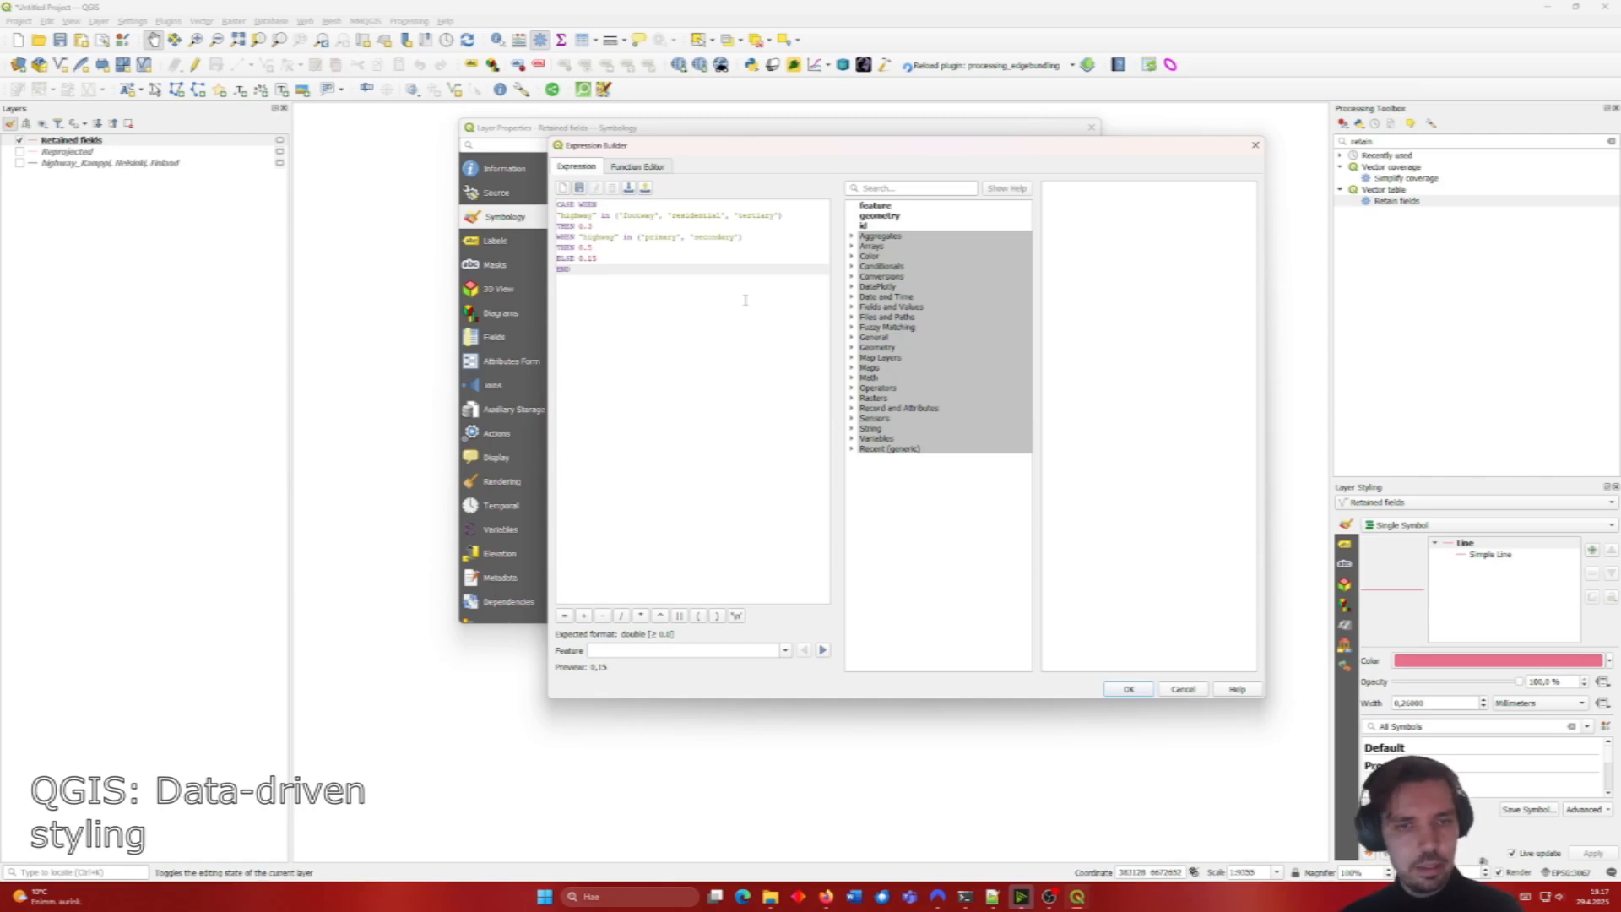
pyautogui.click(1128, 689)
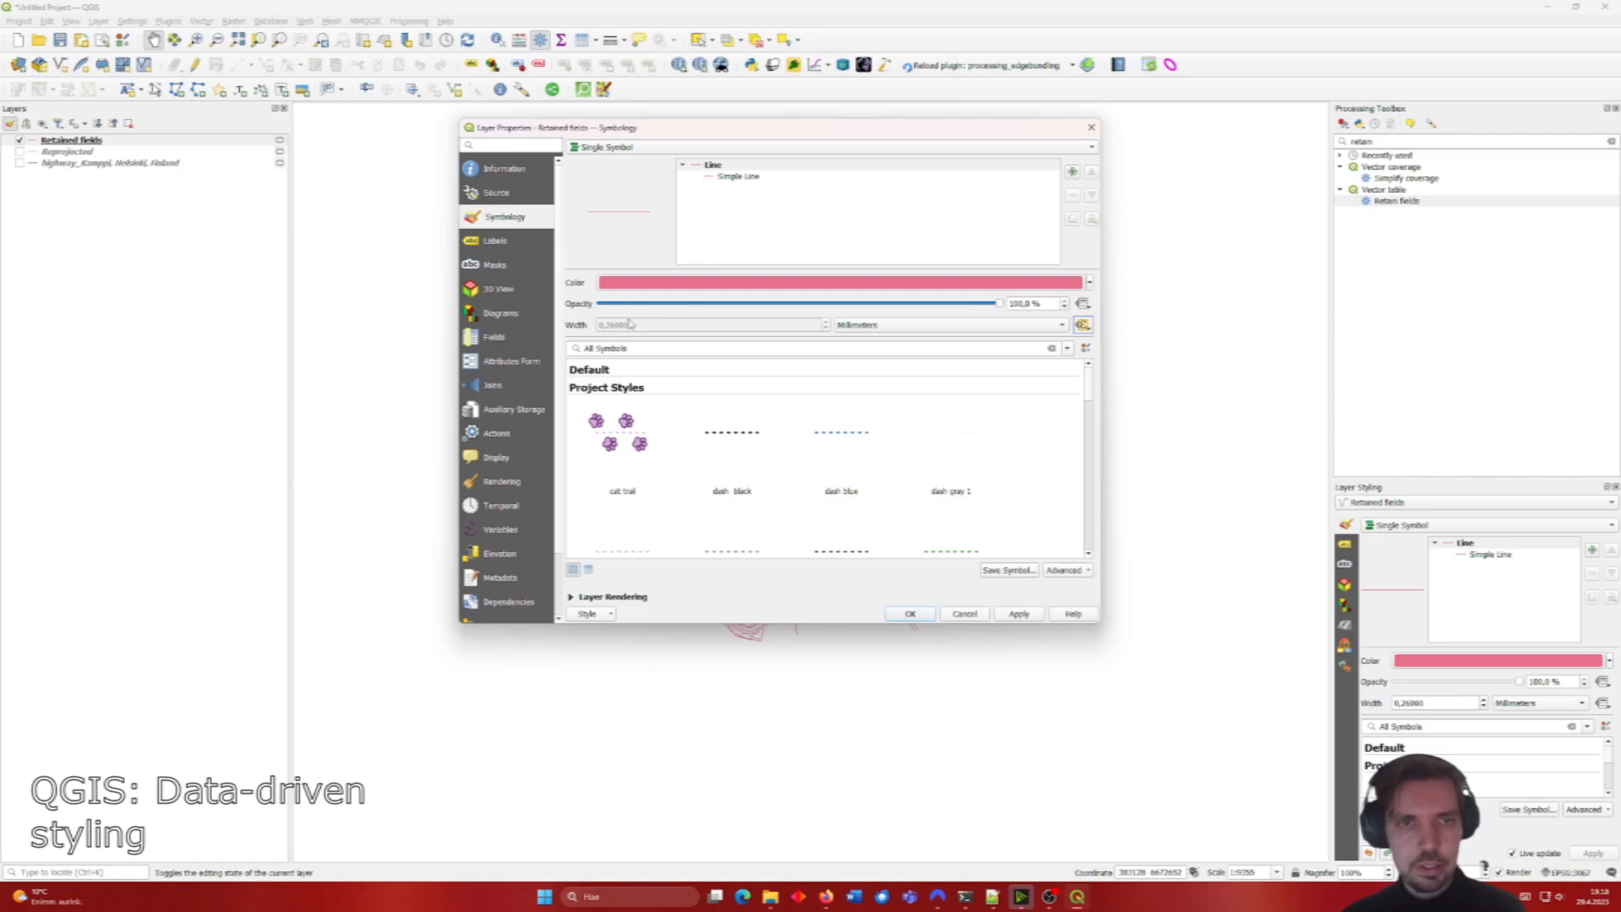
pyautogui.click(910, 614)
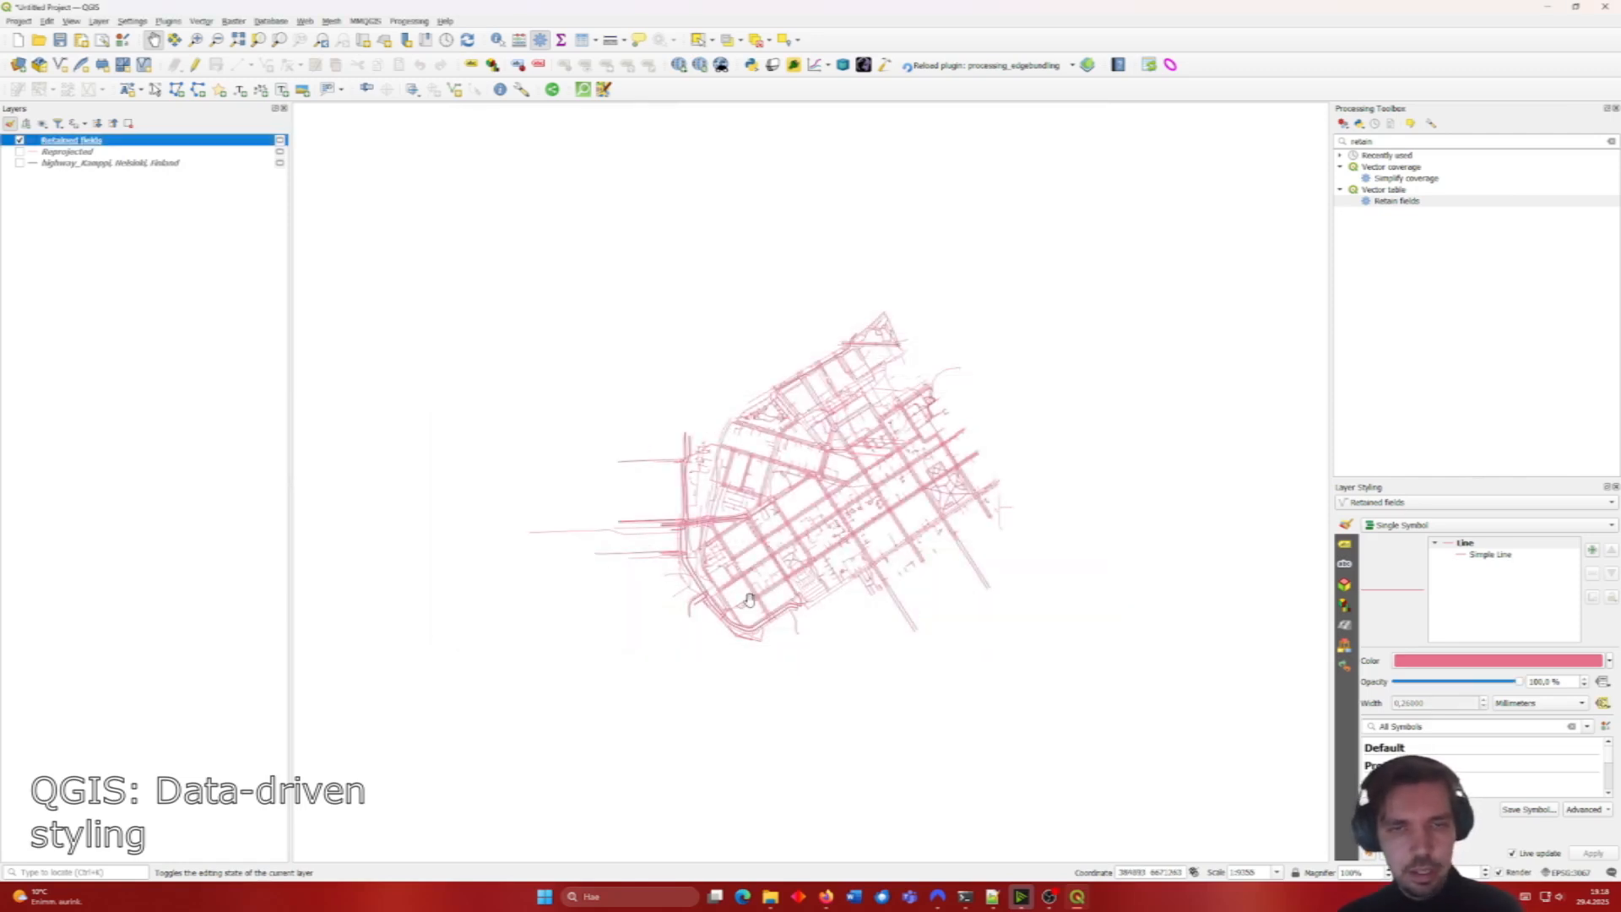
# Step: Inspect the line widths of the different road types across the street network on the map
pyautogui.scroll(1, 741, 598)
pyautogui.scroll(2, 620, 439)
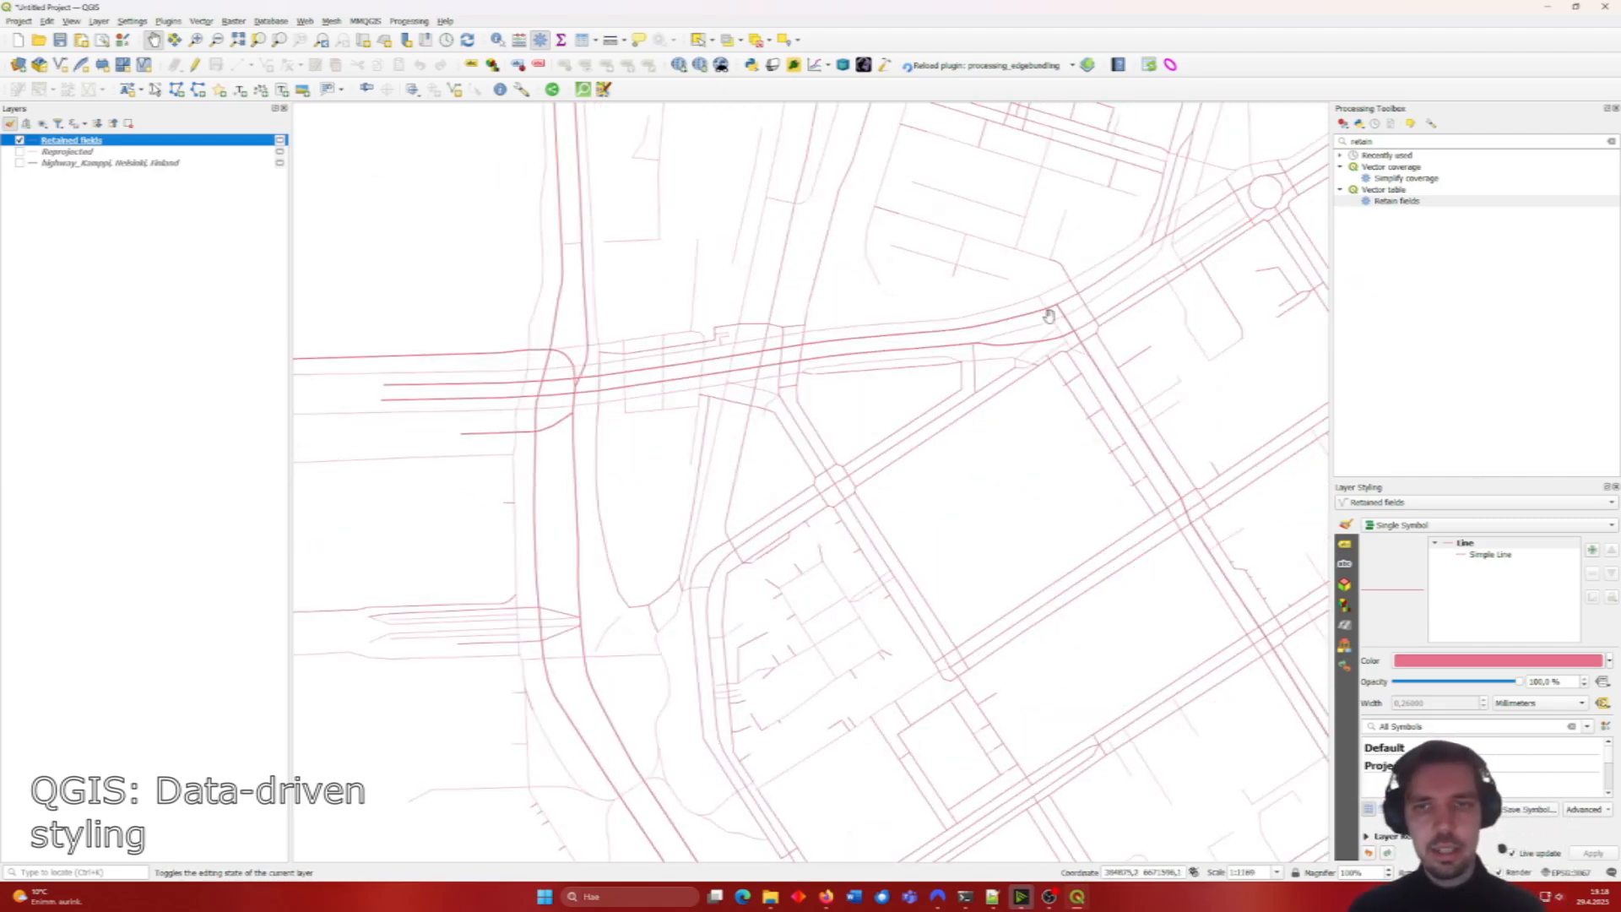
pyautogui.moveTo(1130, 329); pyautogui.dragTo(851, 375)
pyautogui.scroll(-1, 857, 397)
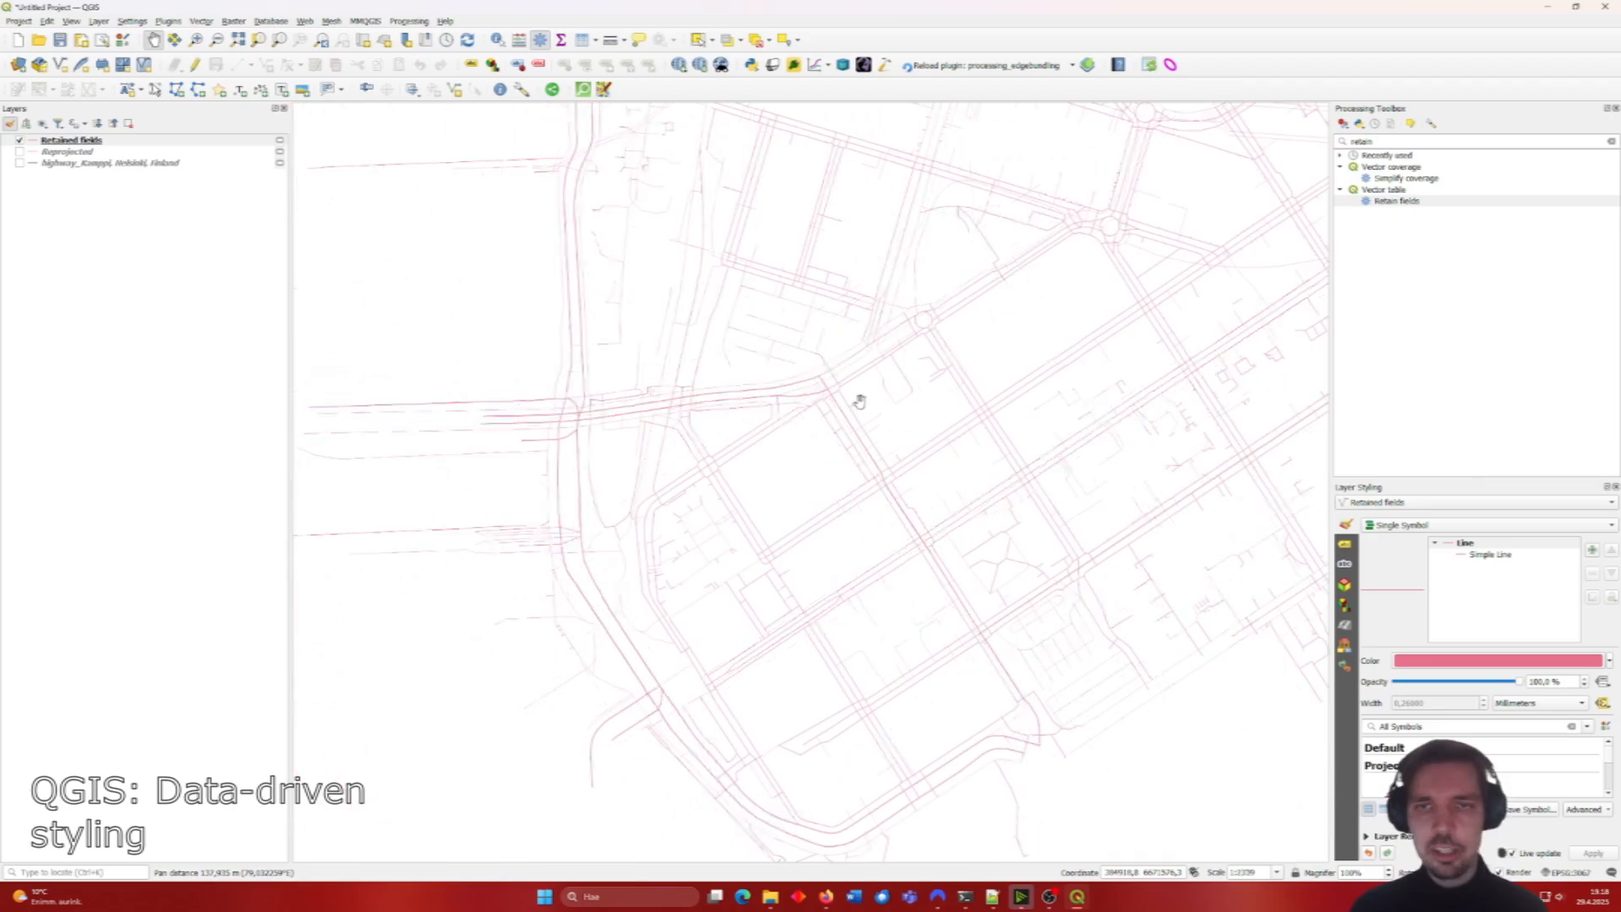
pyautogui.scroll(-1, 1071, 256)
pyautogui.moveTo(1162, 244); pyautogui.dragTo(865, 368)
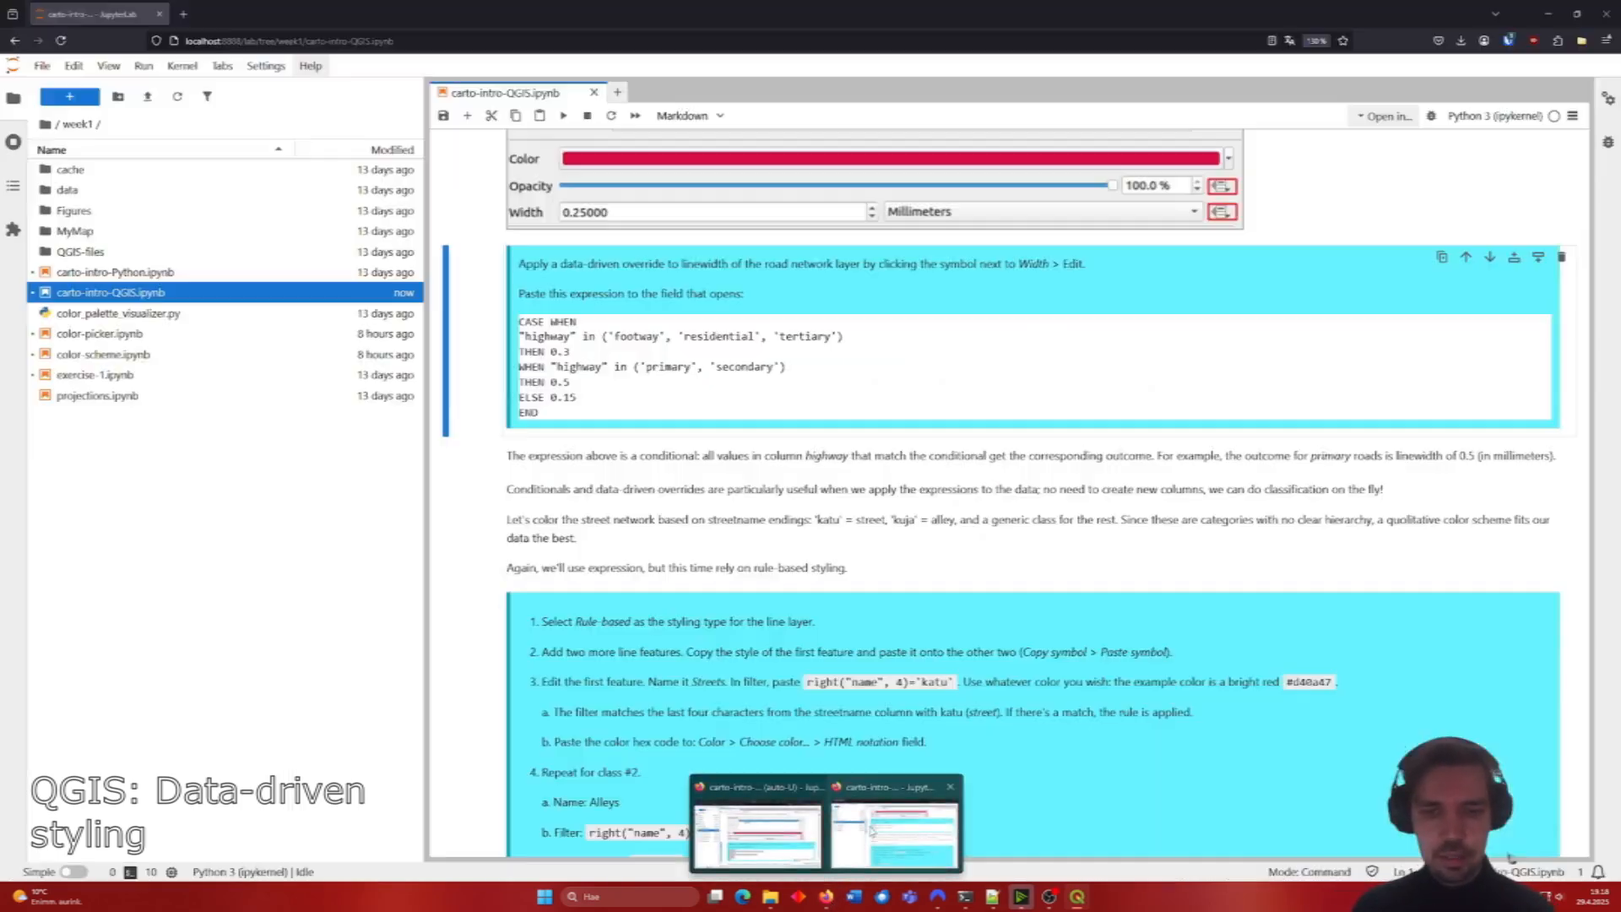
# Step: Switch to the course notebook in JupyterLab and read the rule-based styling instructions for the Streets, Alleys and Other roads classes
pyautogui.click(894, 815)
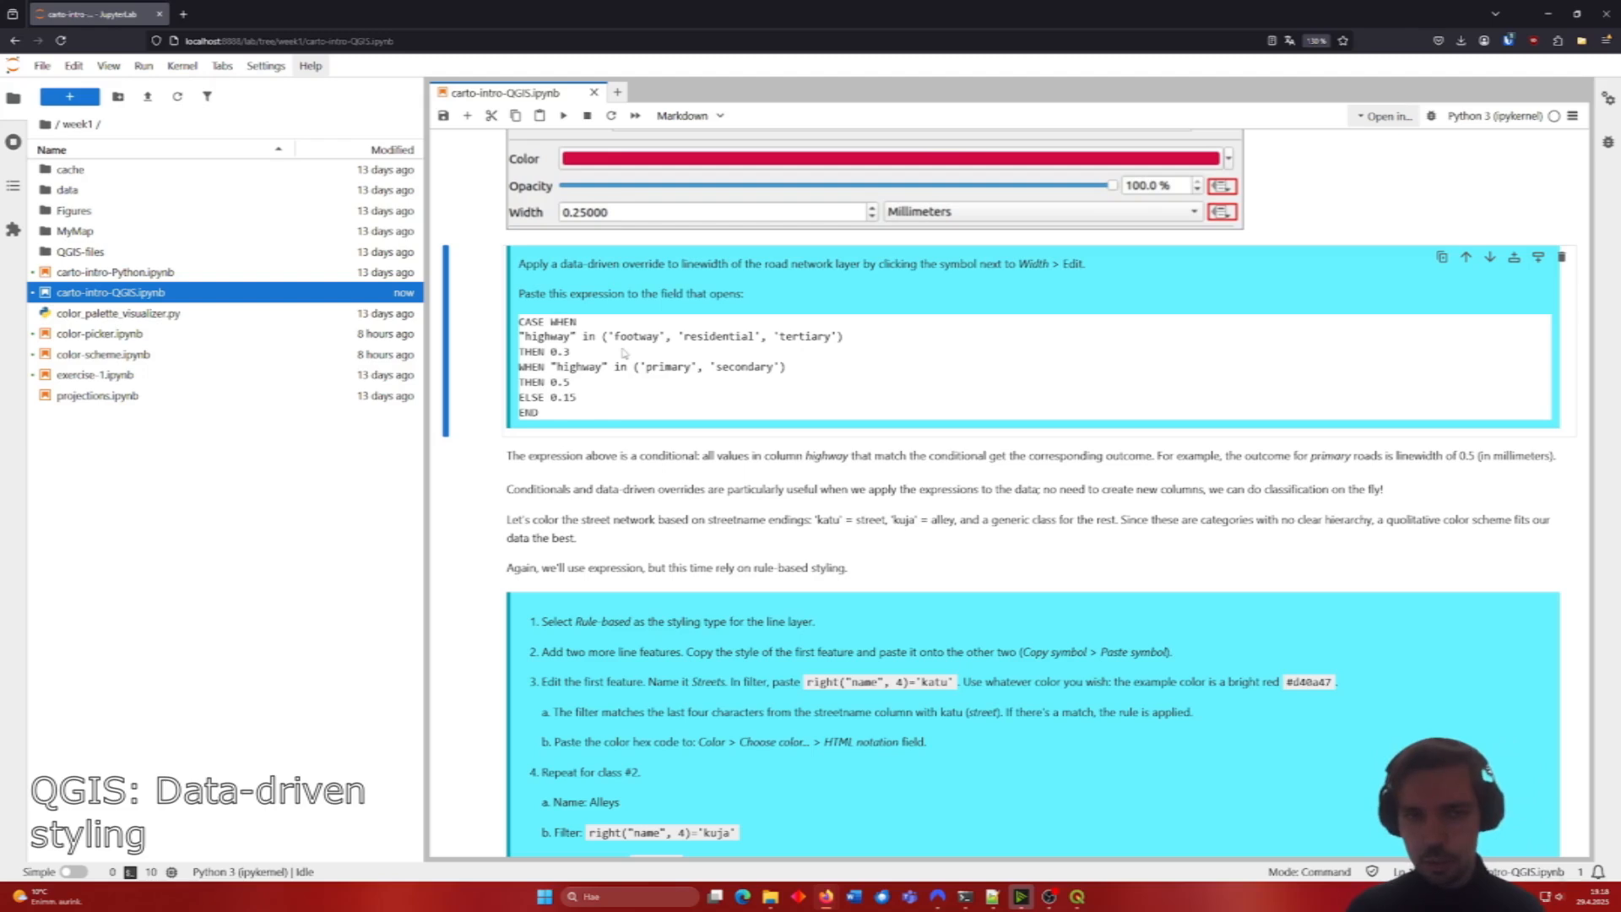
pyautogui.scroll(-2, 1127, 465)
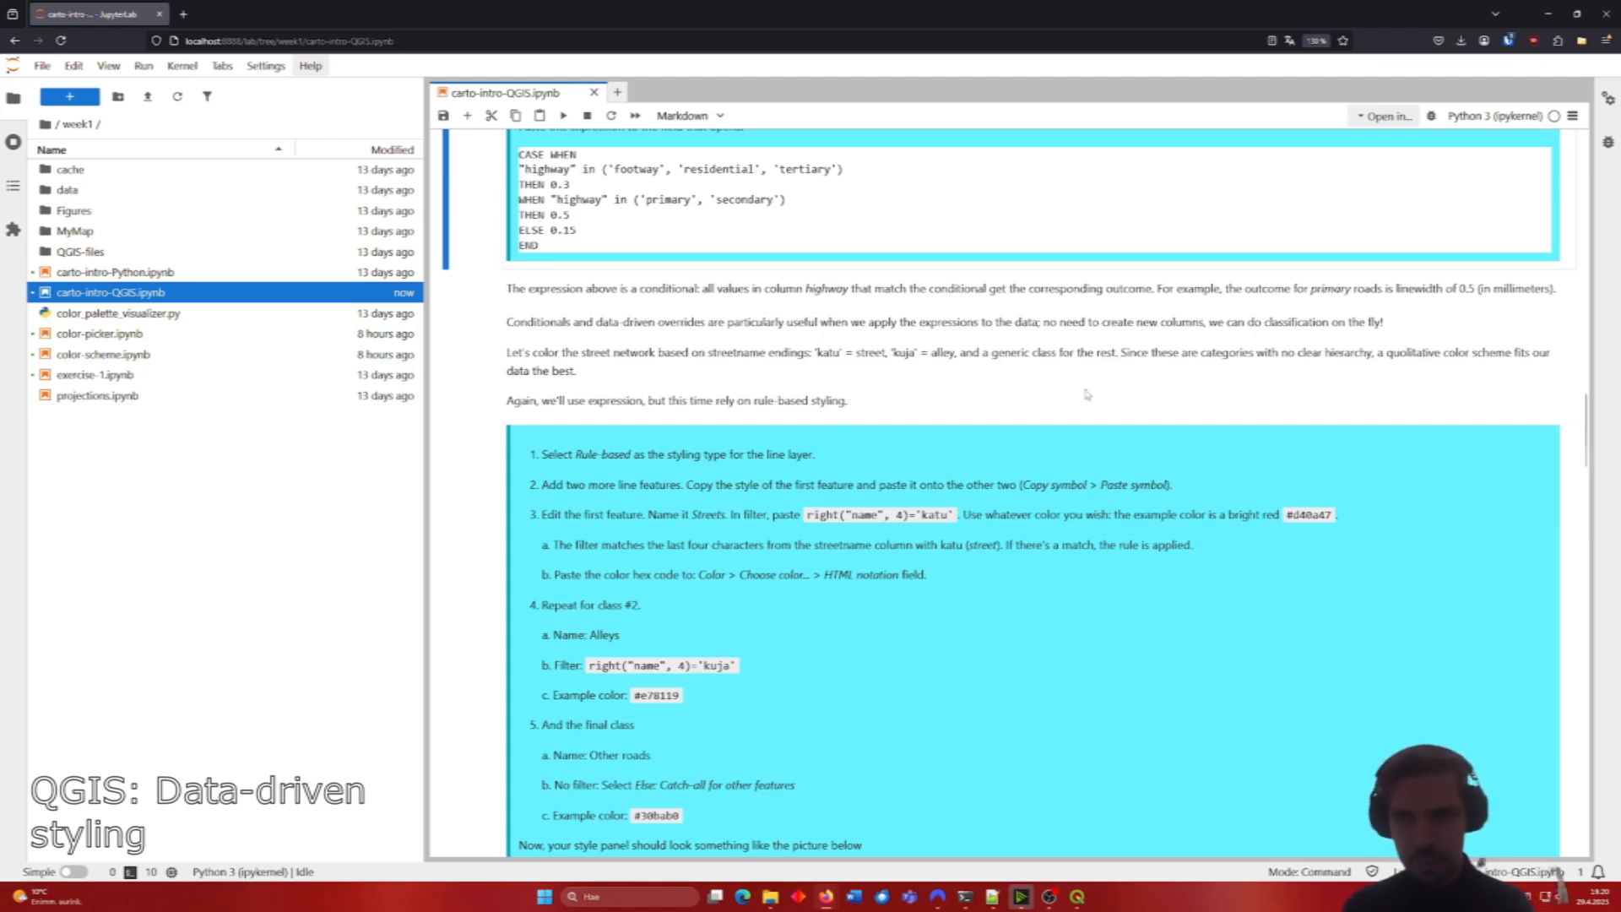
pyautogui.scroll(-1, 1182, 393)
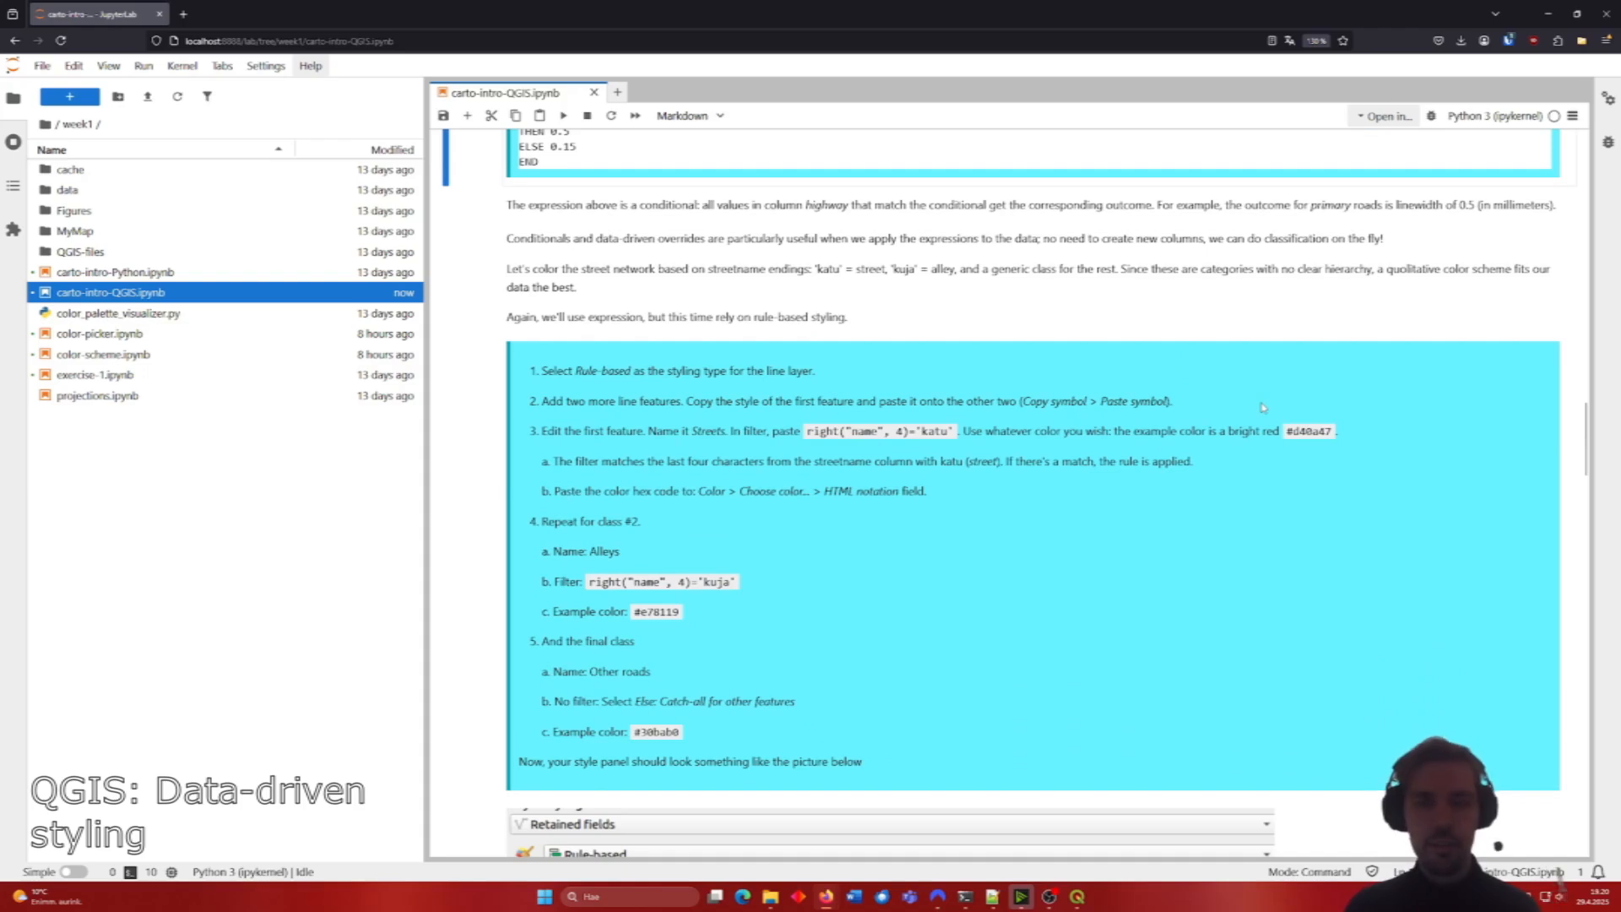
pyautogui.scroll(1, 1262, 407)
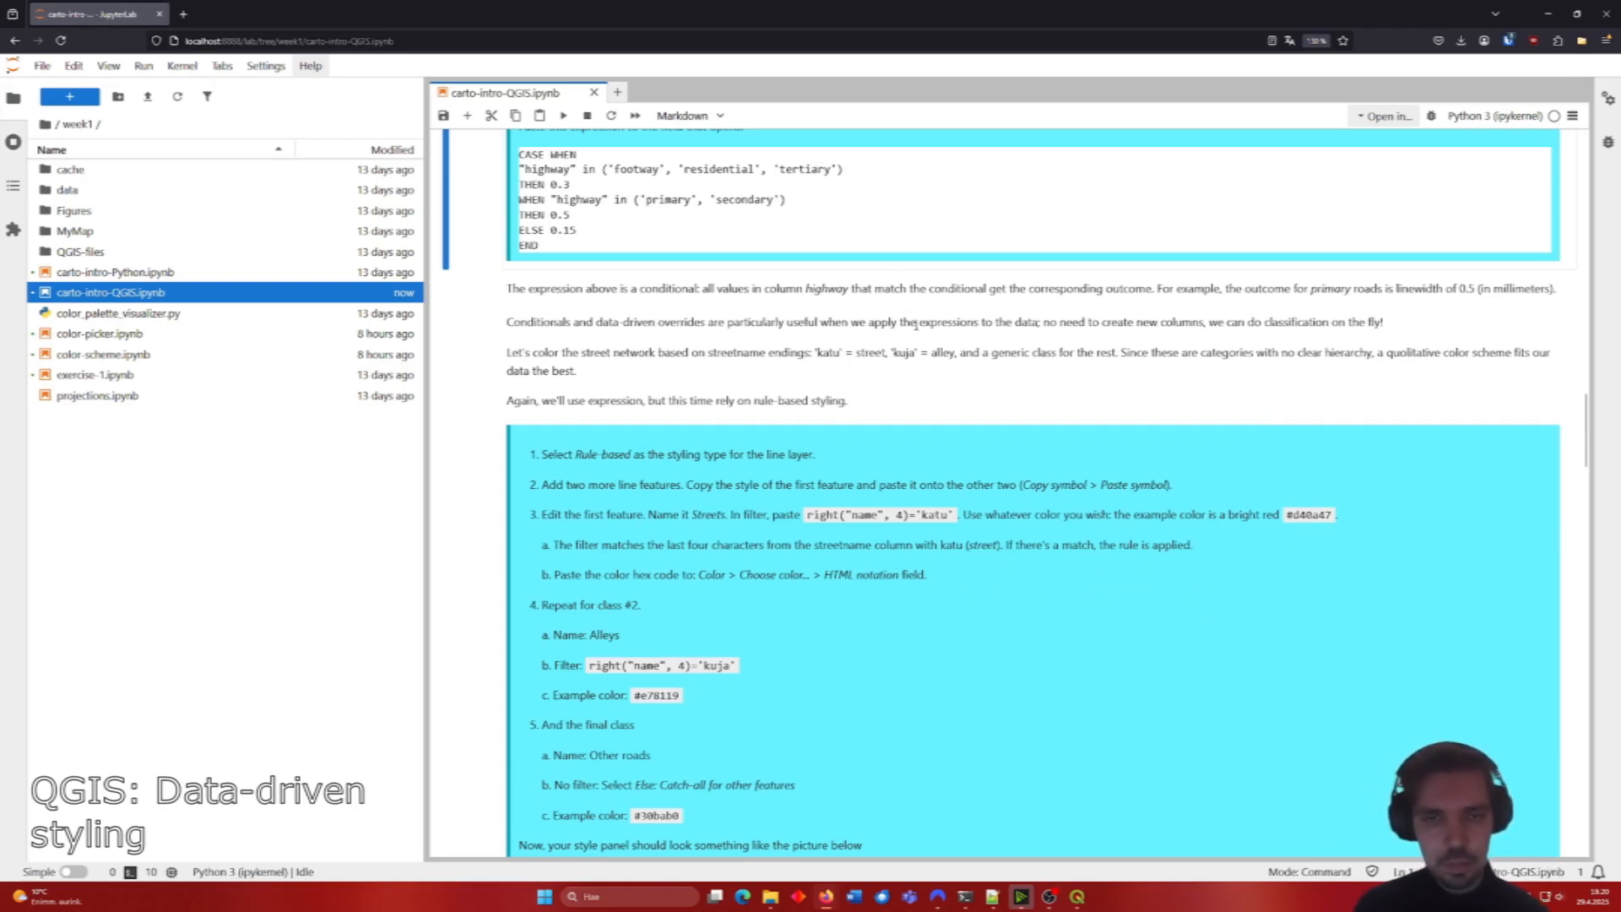
pyautogui.scroll(-1, 932, 335)
pyautogui.scroll(1, 989, 347)
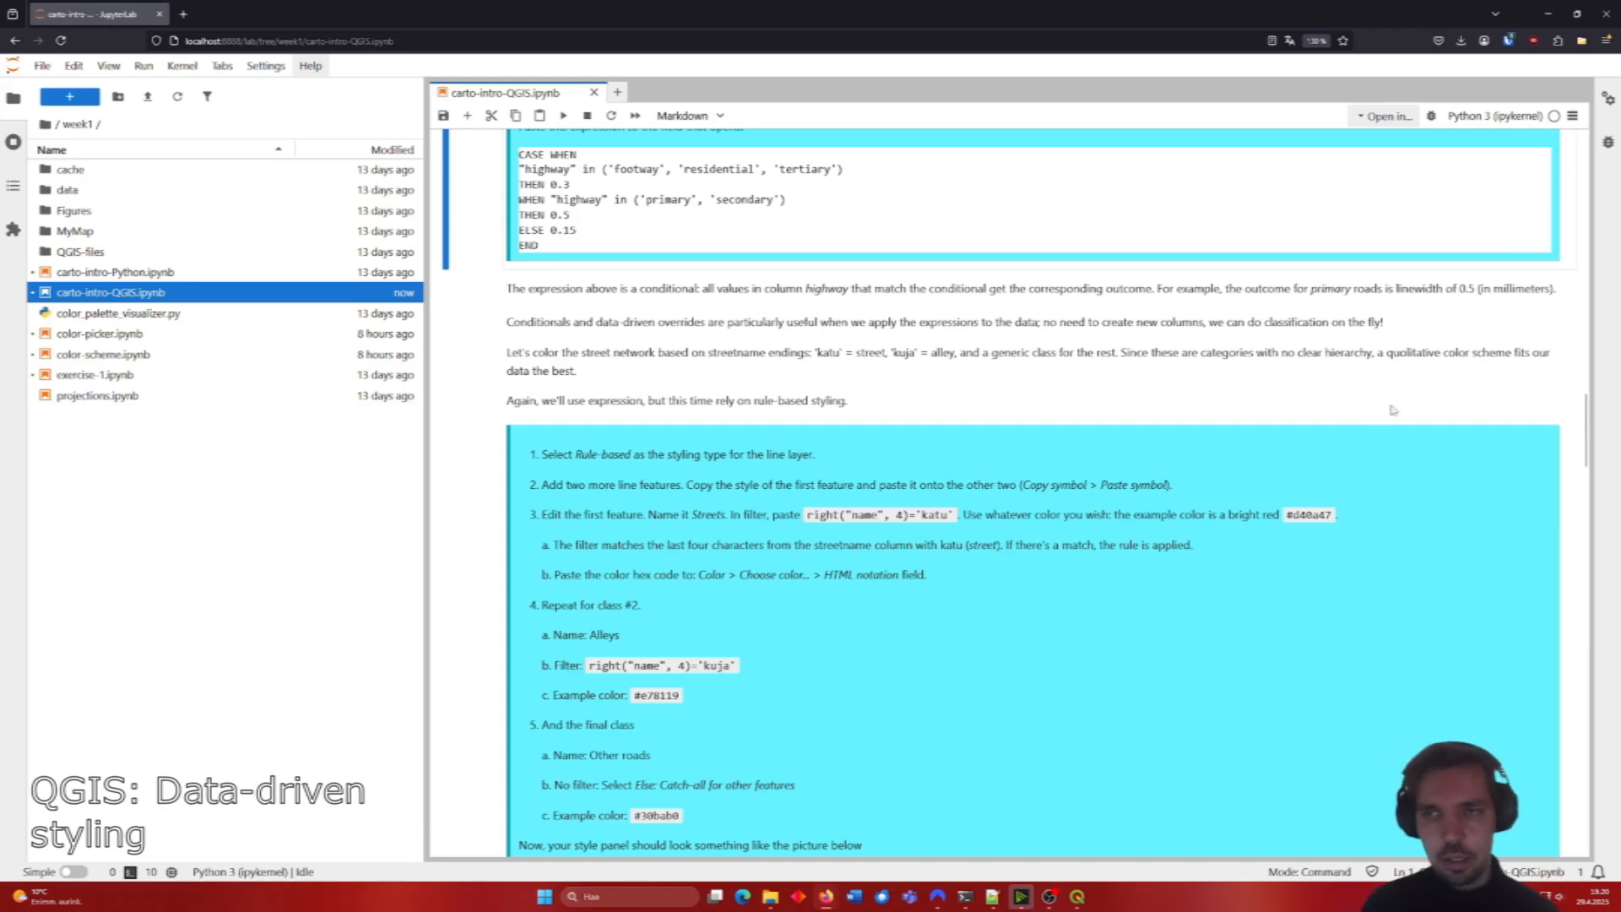
pyautogui.scroll(-1, 1016, 450)
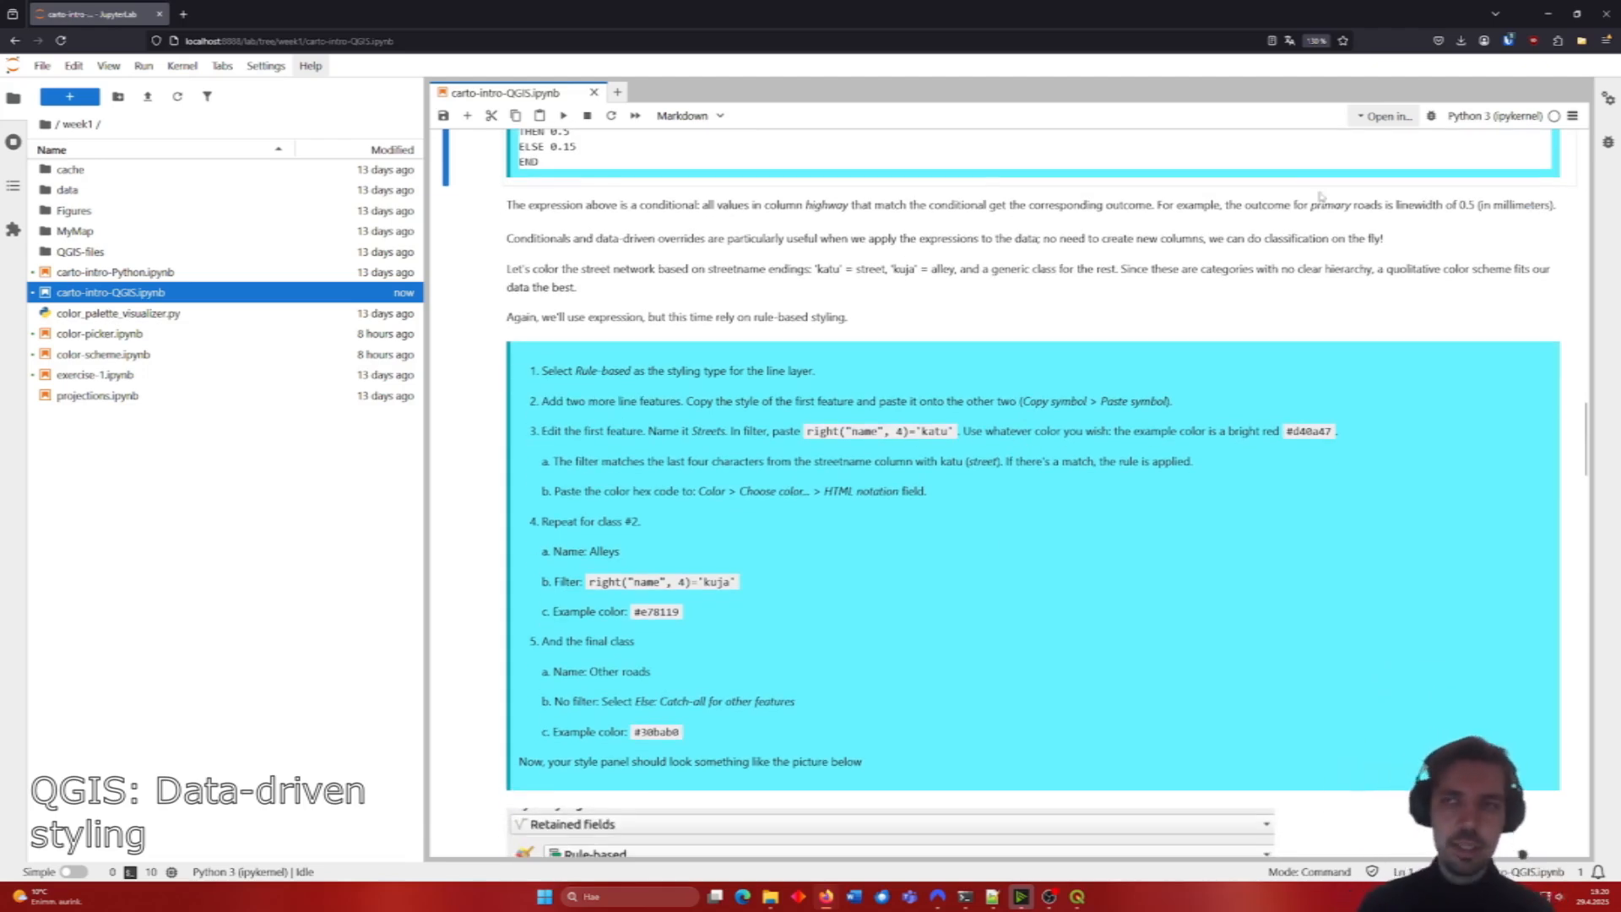
# Step: Return to QGIS and open the symbology properties of the retained fields layer
pyautogui.click(1546, 7)
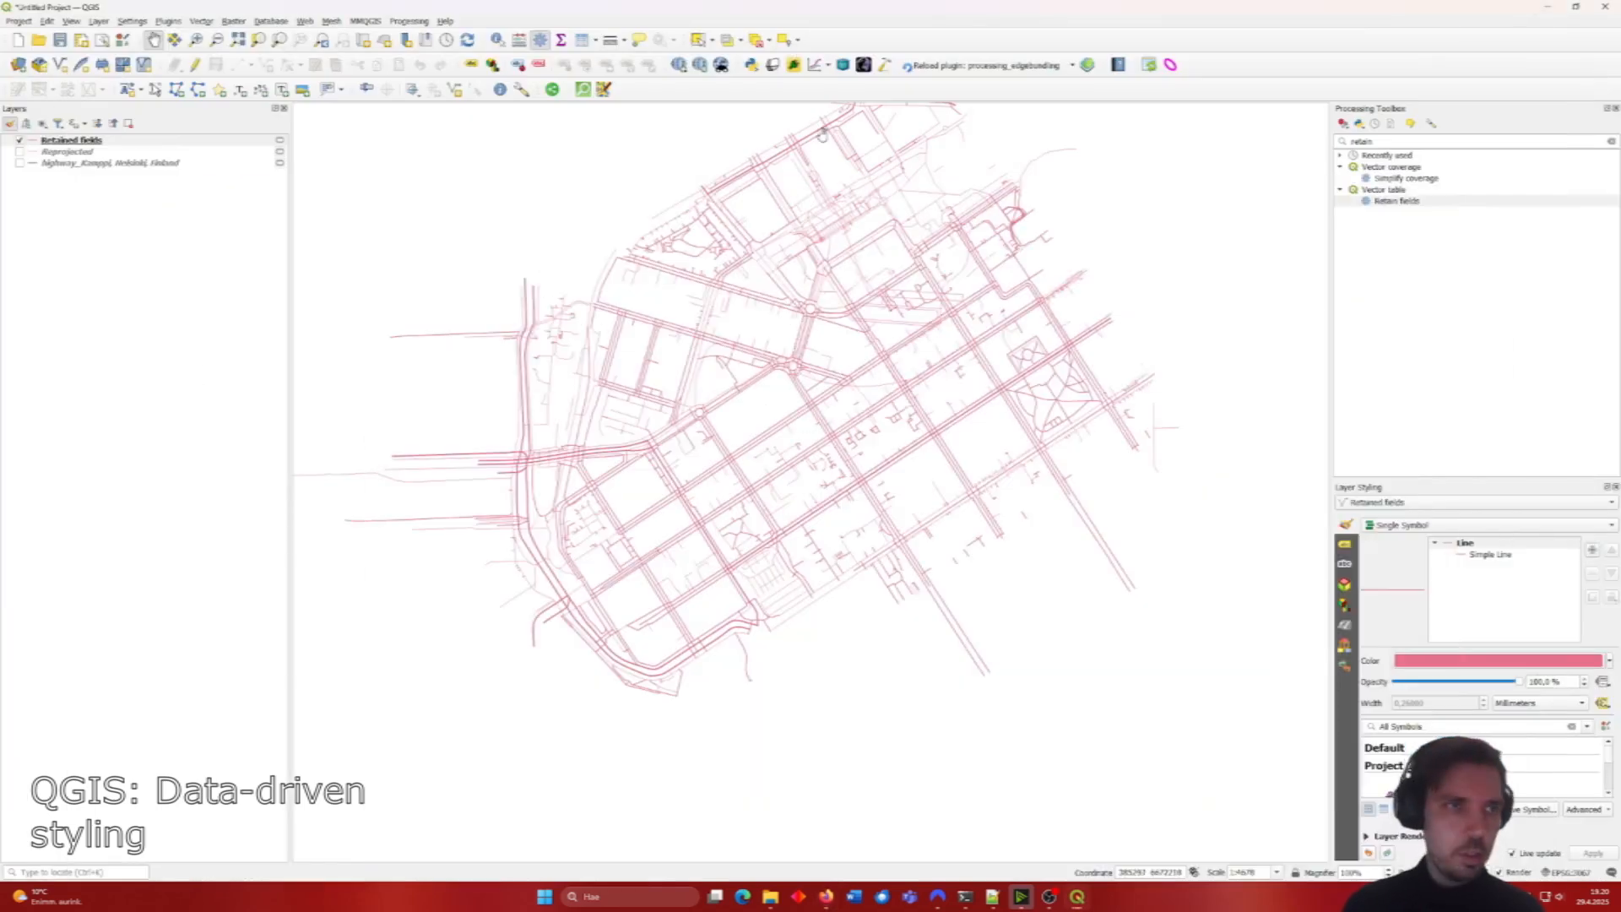
pyautogui.click(90, 141)
pyautogui.rightClick(90, 141)
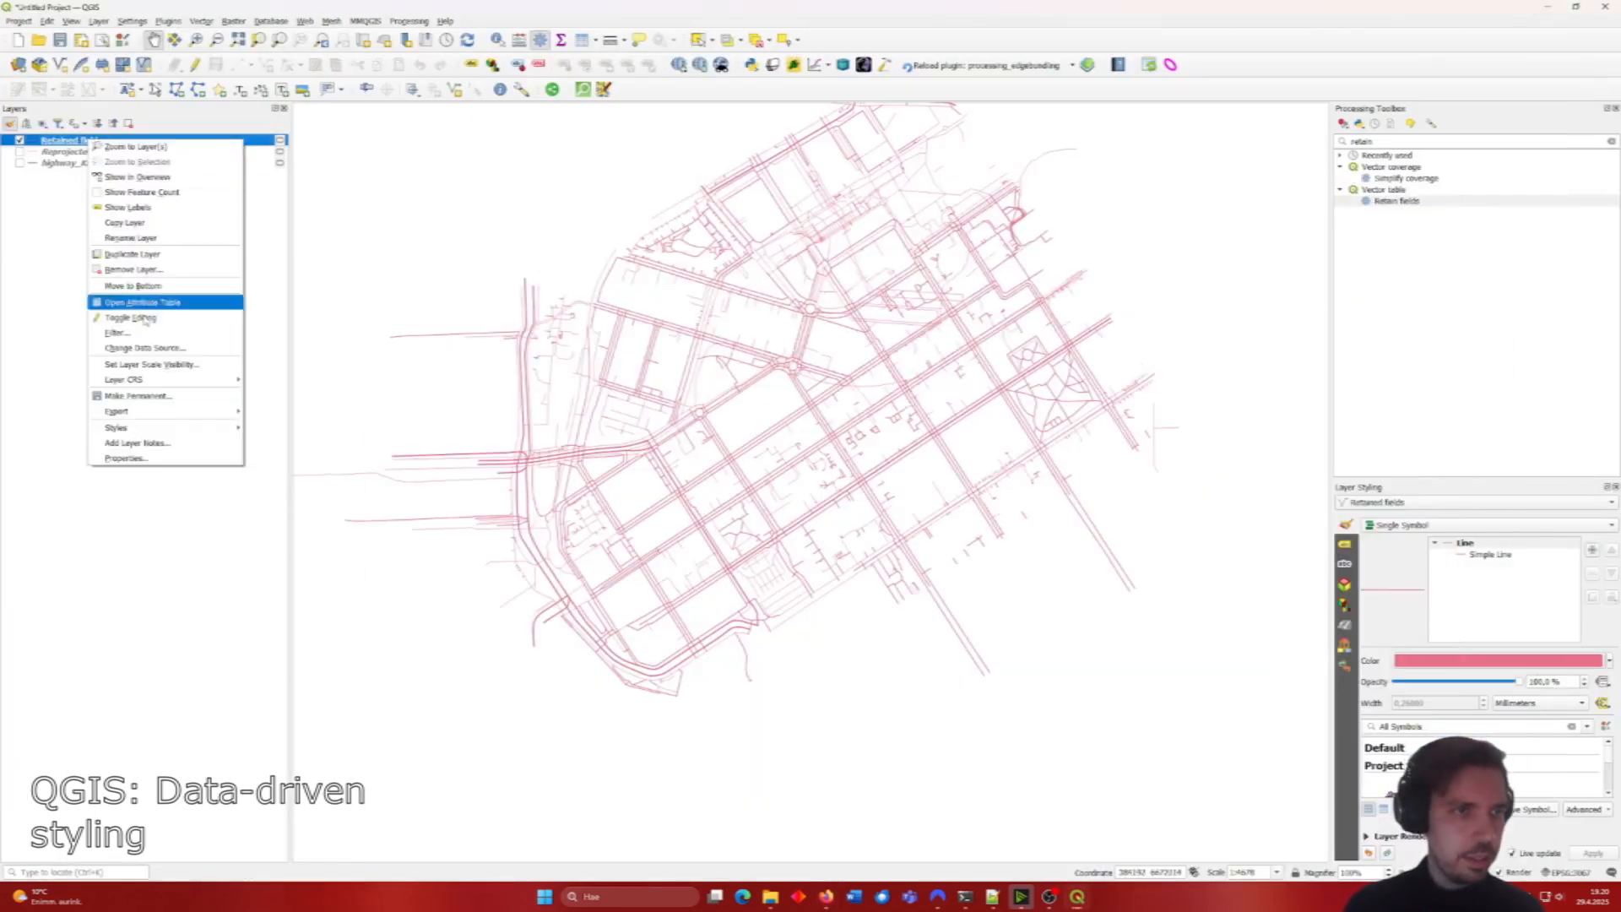
pyautogui.click(147, 461)
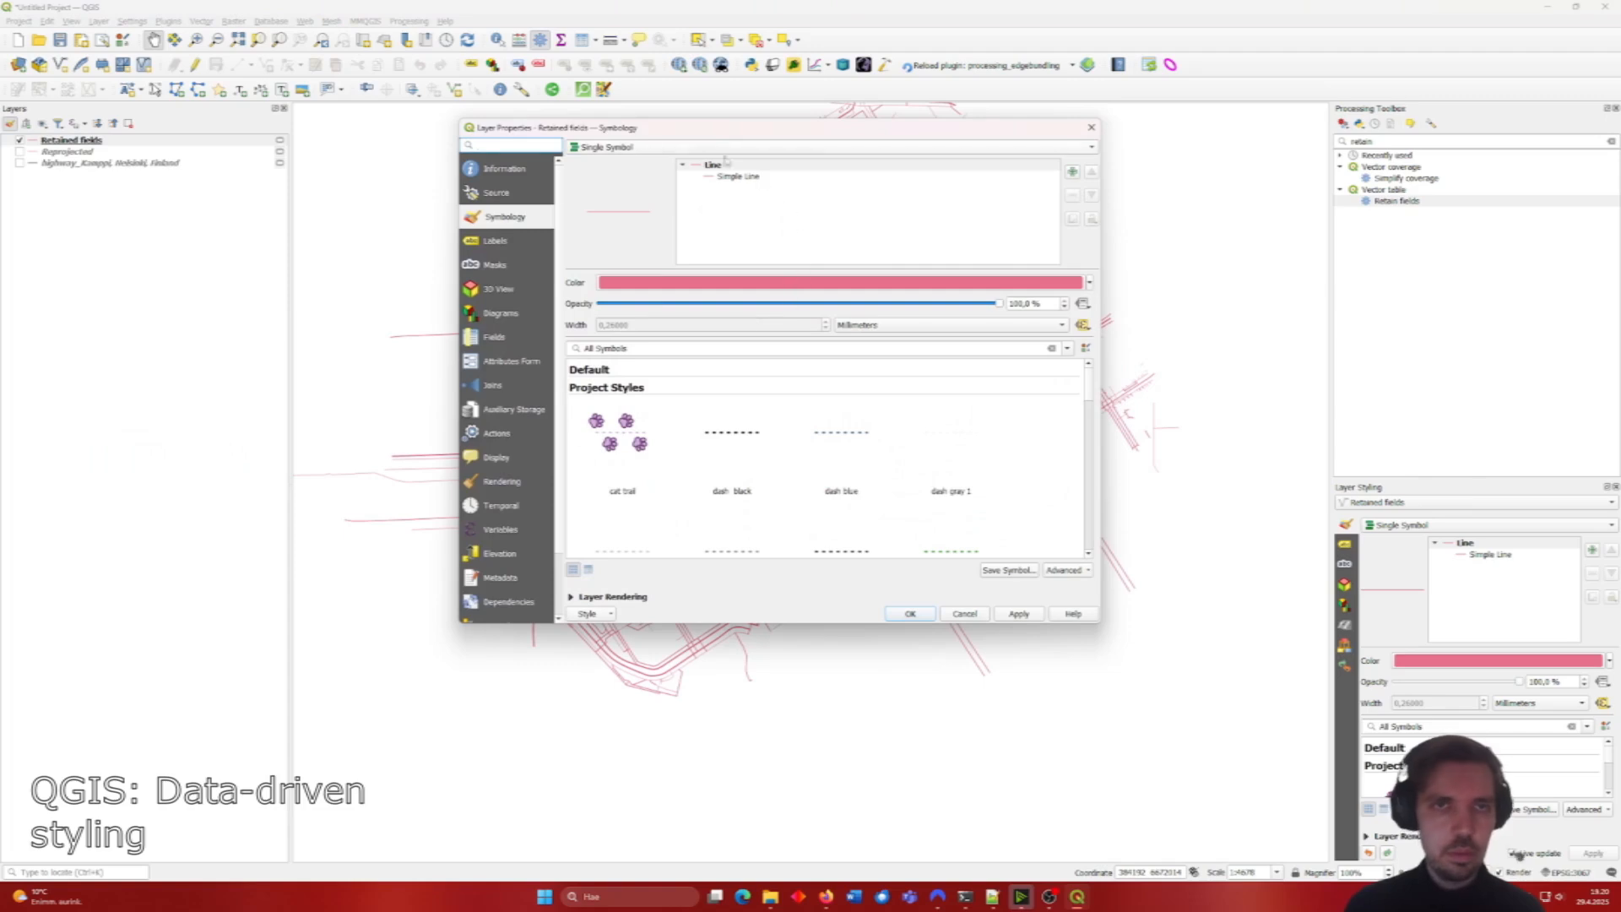
# Step: Change the layer's styling type to Rule-based and add two more rules without a filter
pyautogui.click(625, 149)
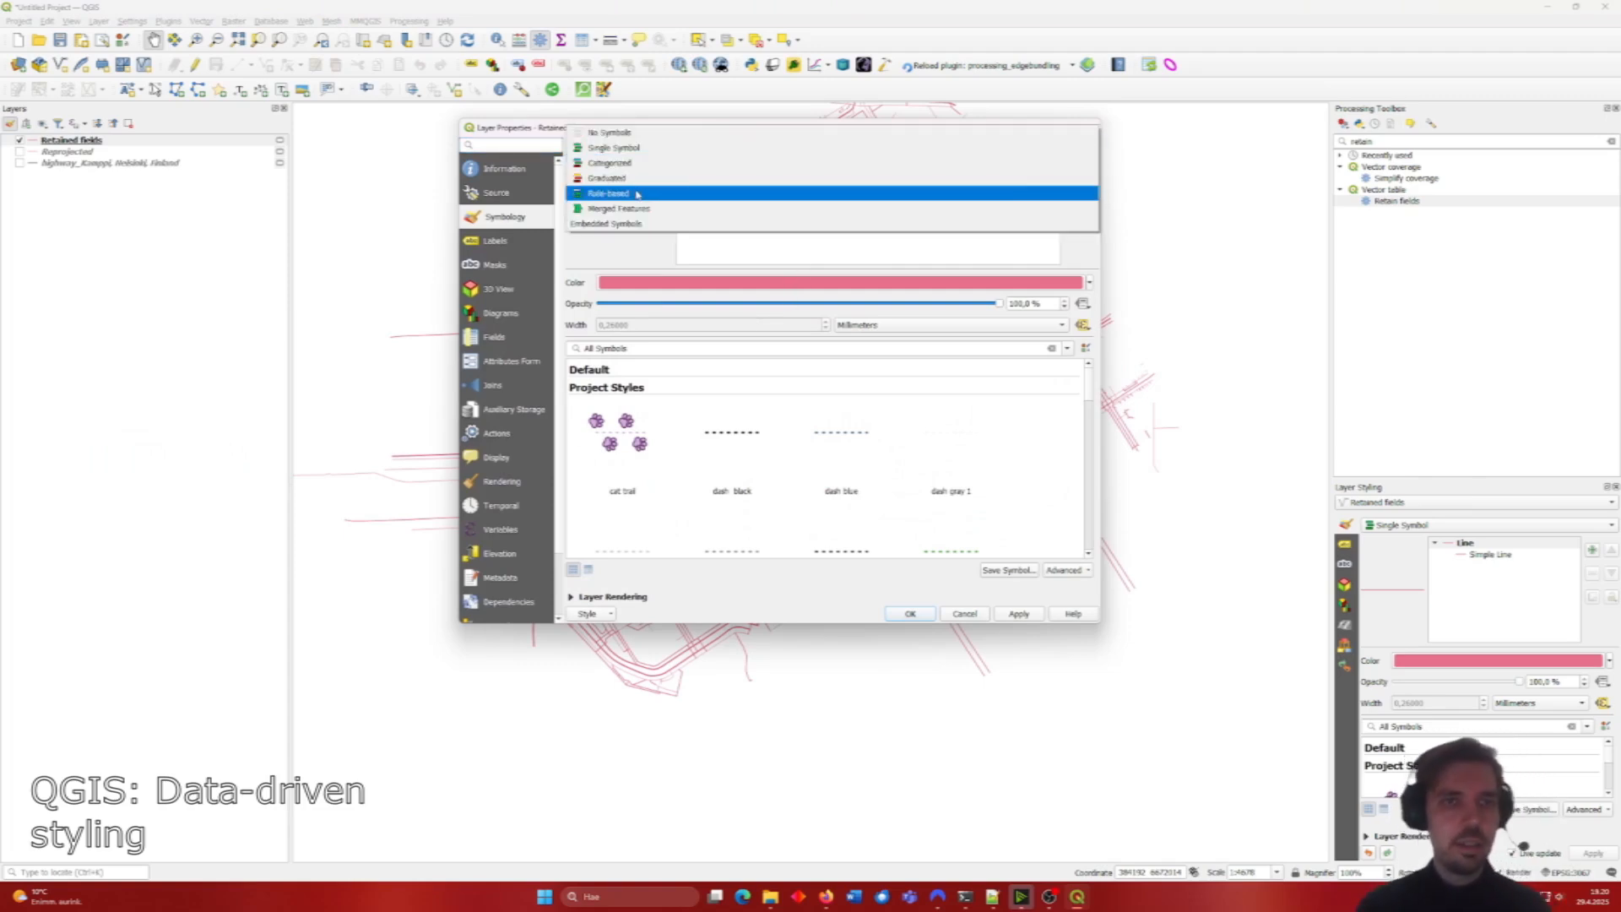
pyautogui.click(636, 194)
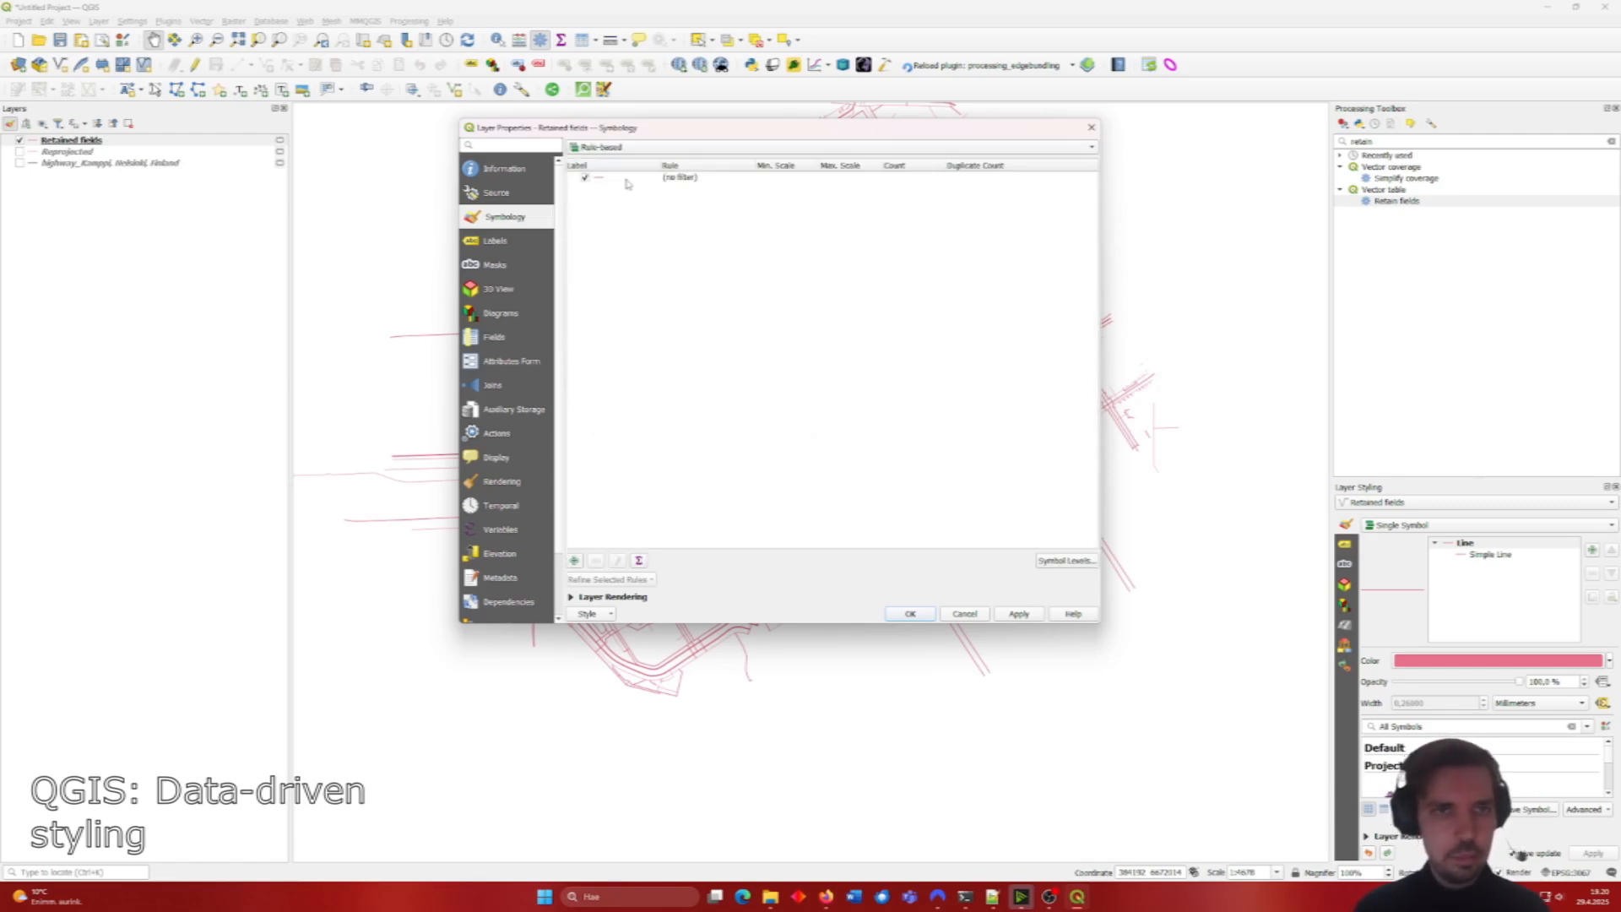
pyautogui.click(626, 180)
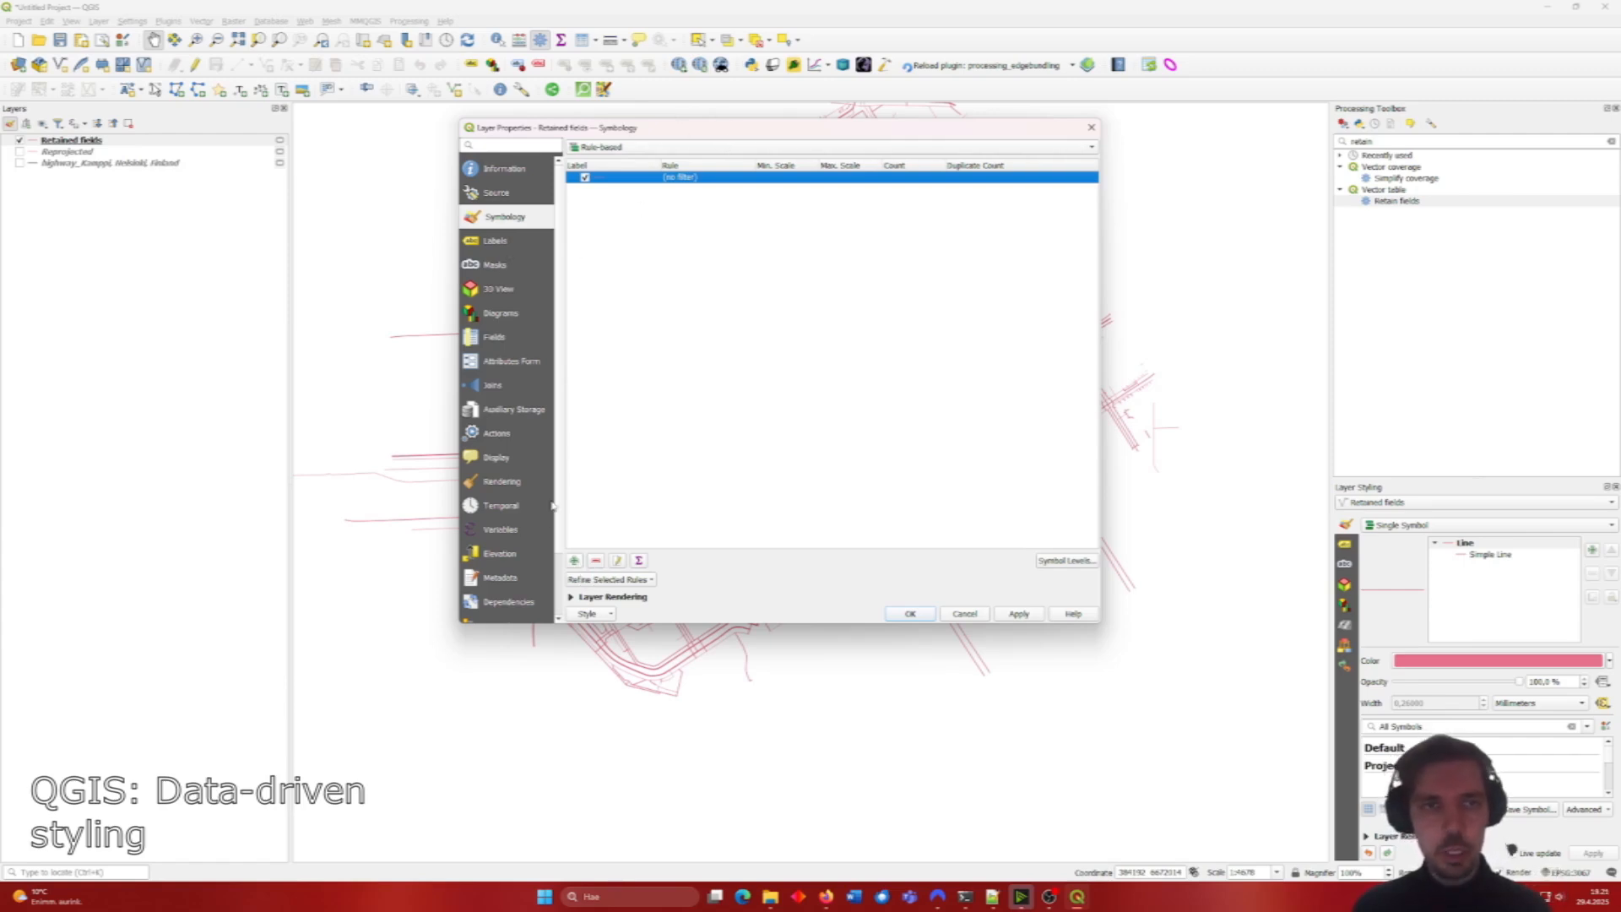
pyautogui.click(575, 560)
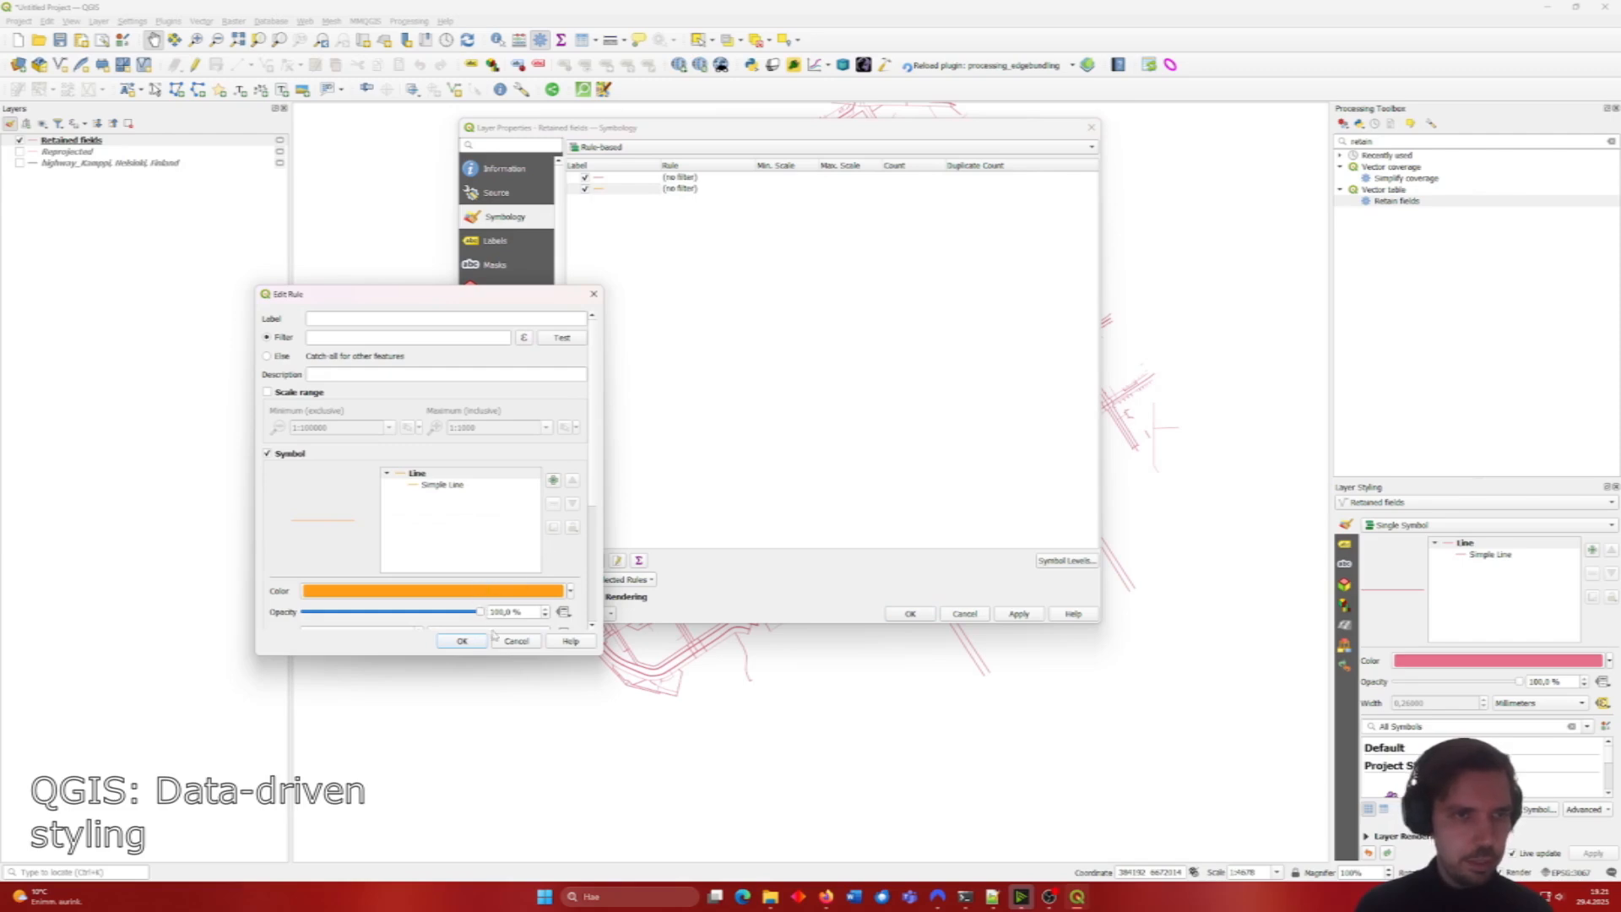
pyautogui.click(462, 640)
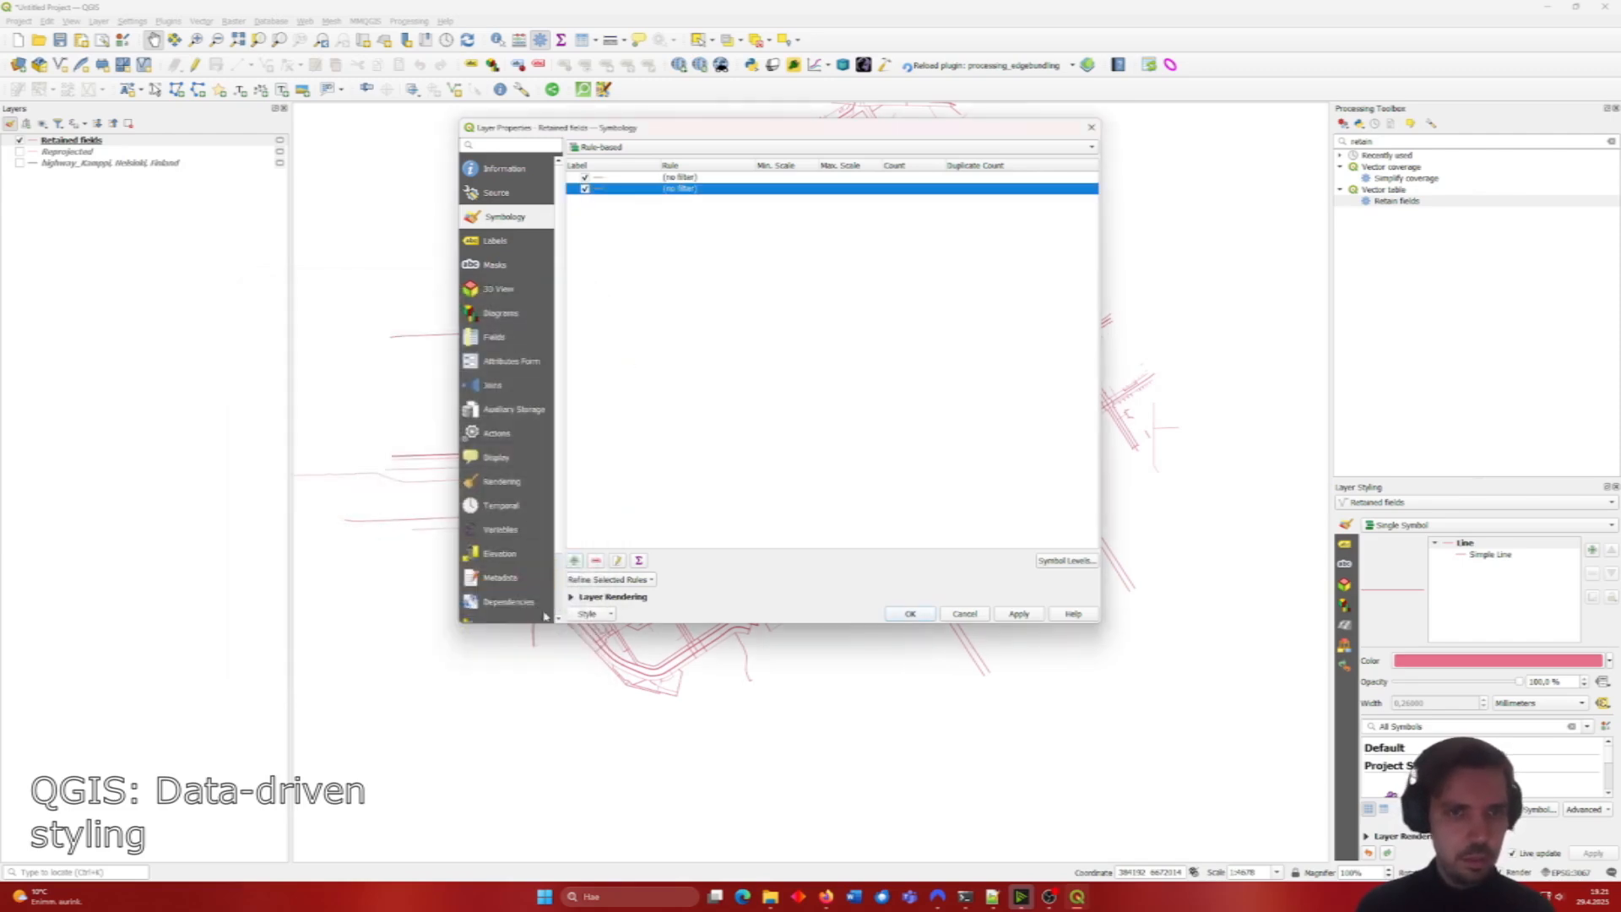
pyautogui.click(575, 561)
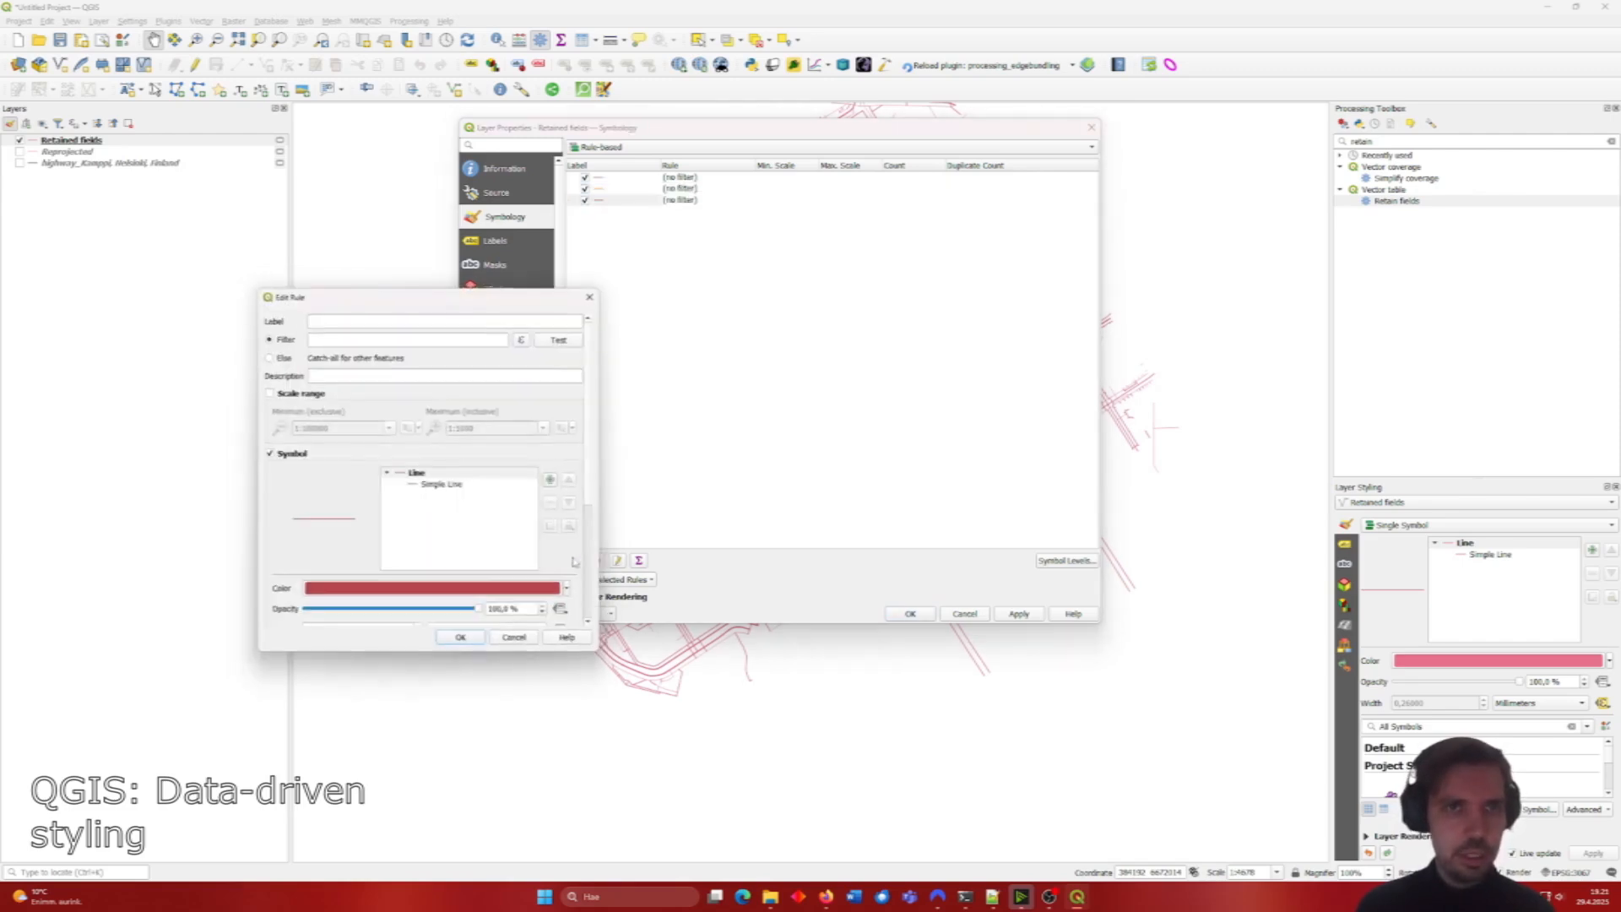
pyautogui.click(458, 641)
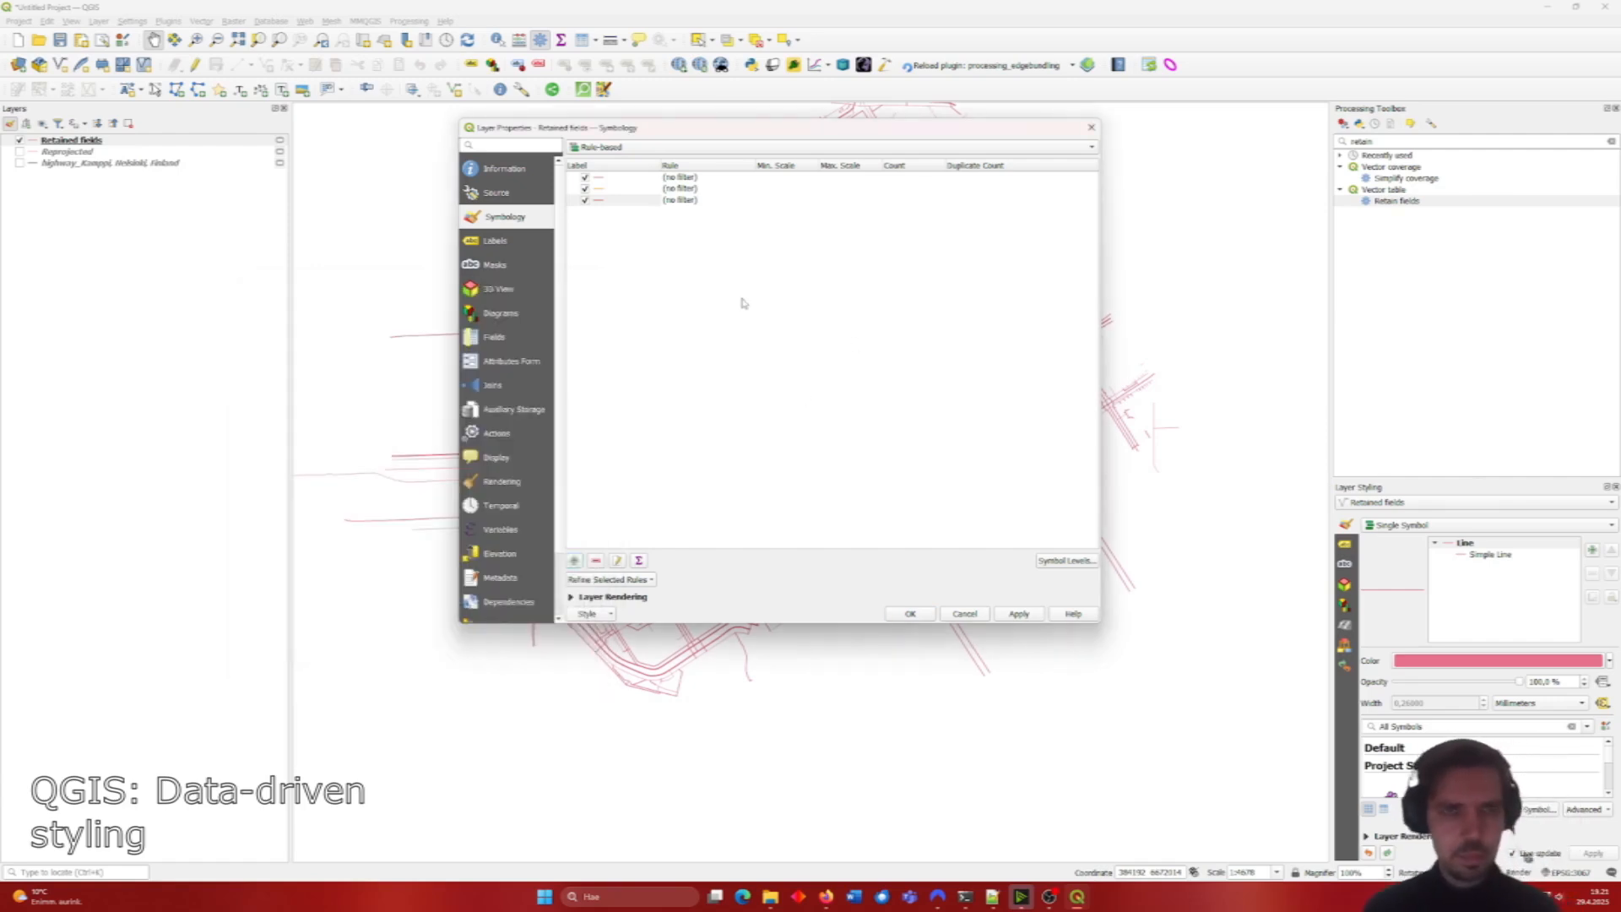
# Step: Copy the first rule's symbol and paste it onto the second and third rules
pyautogui.rightClick(618, 179)
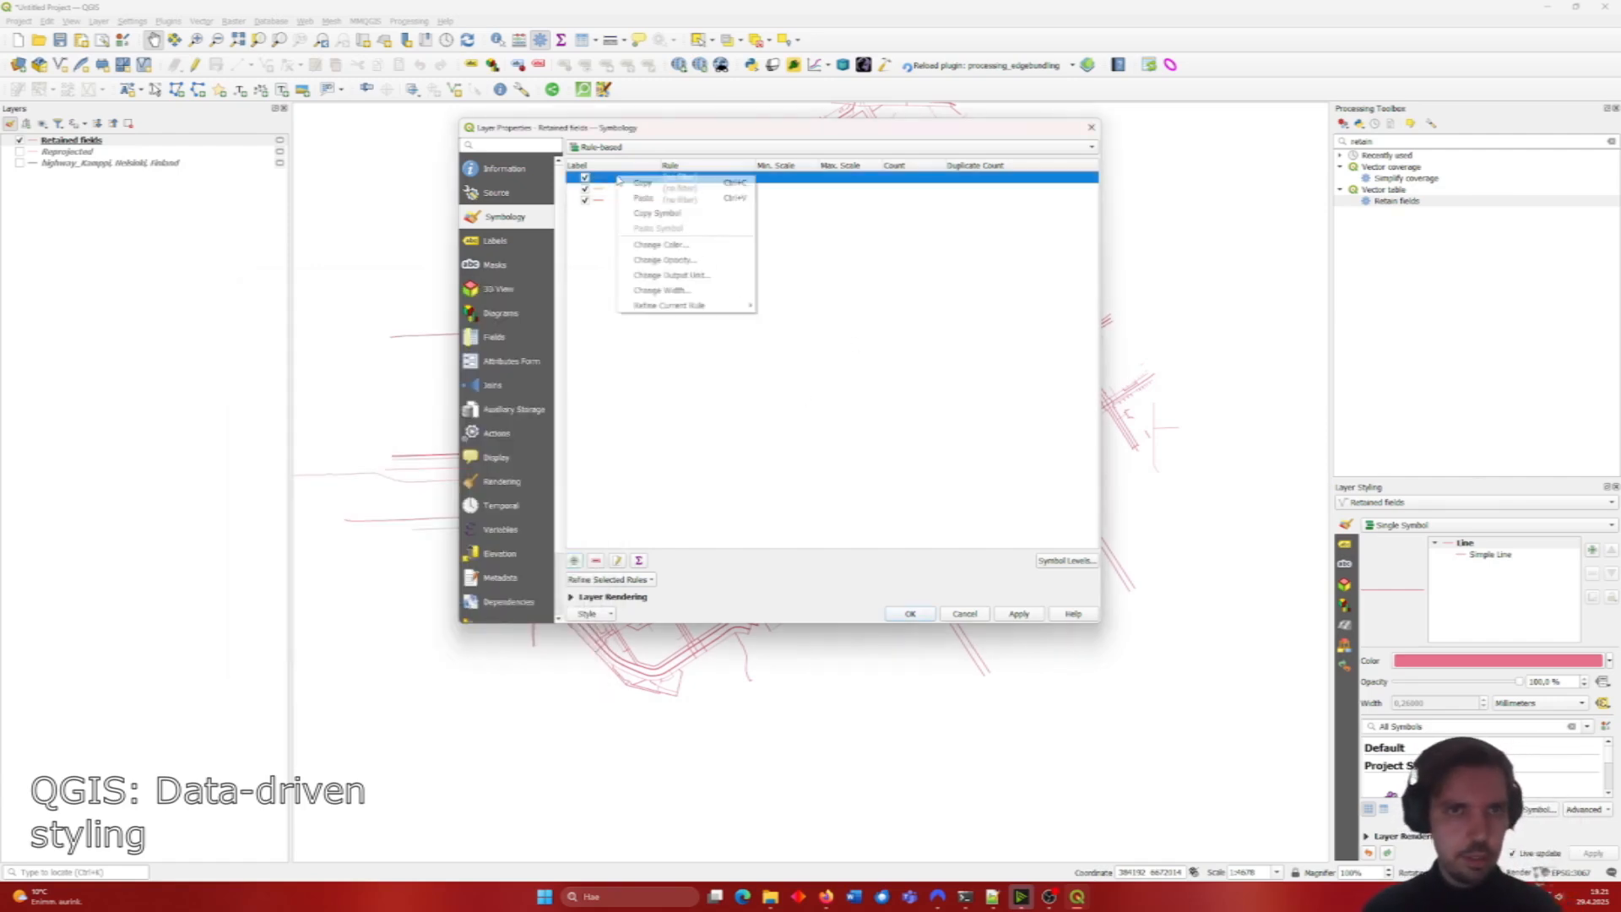
pyautogui.click(688, 215)
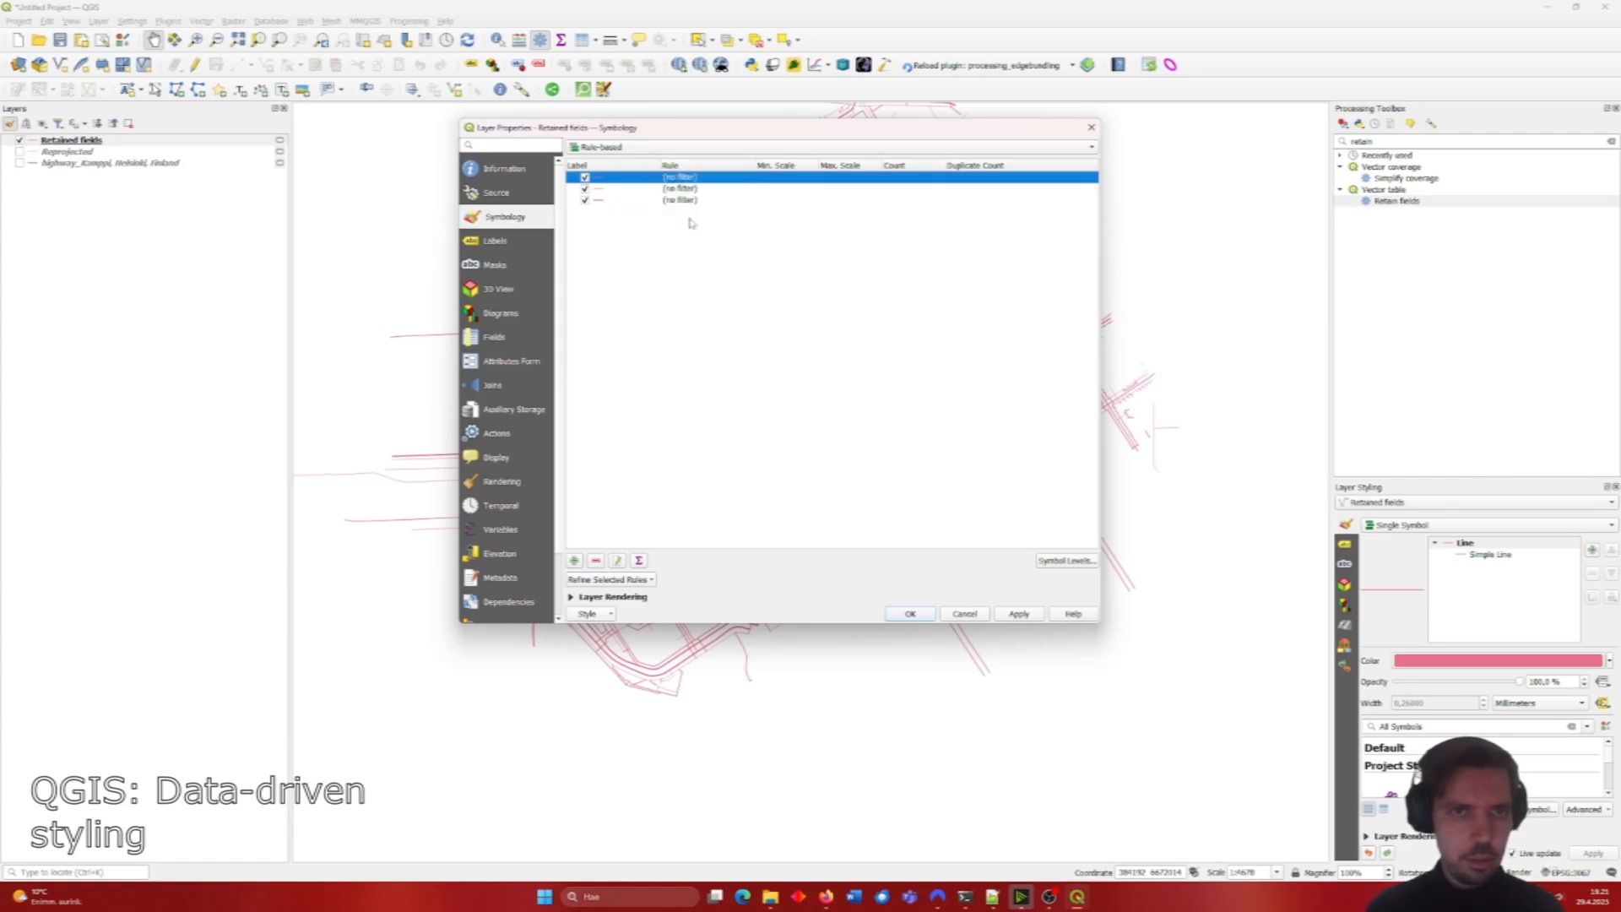
pyautogui.rightClick(630, 189)
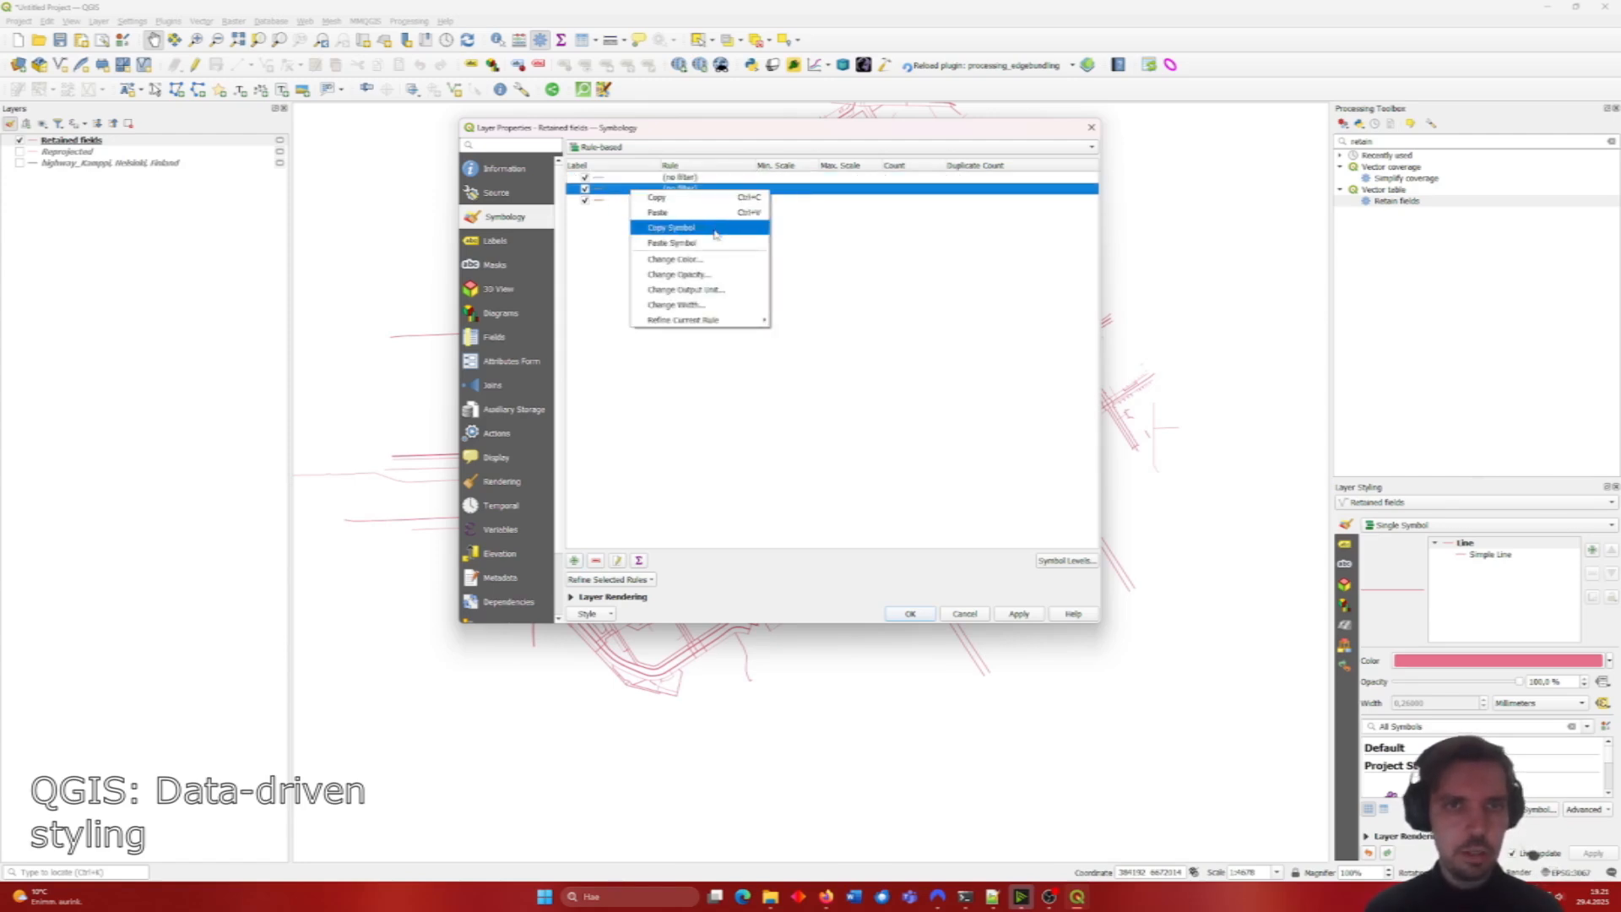
pyautogui.click(715, 244)
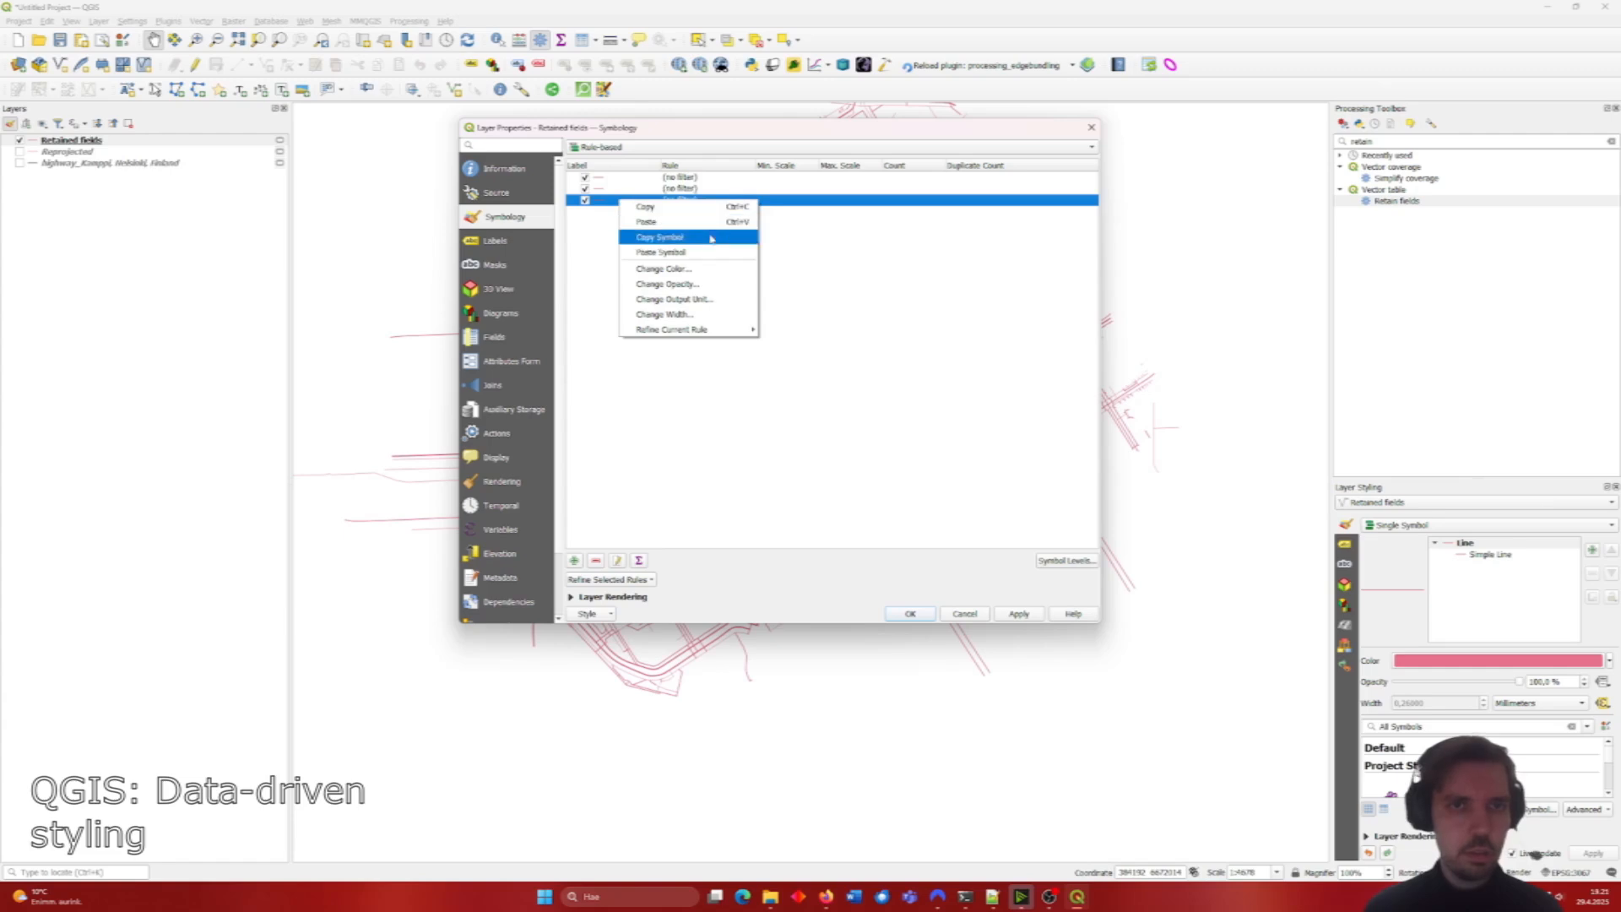
pyautogui.click(713, 253)
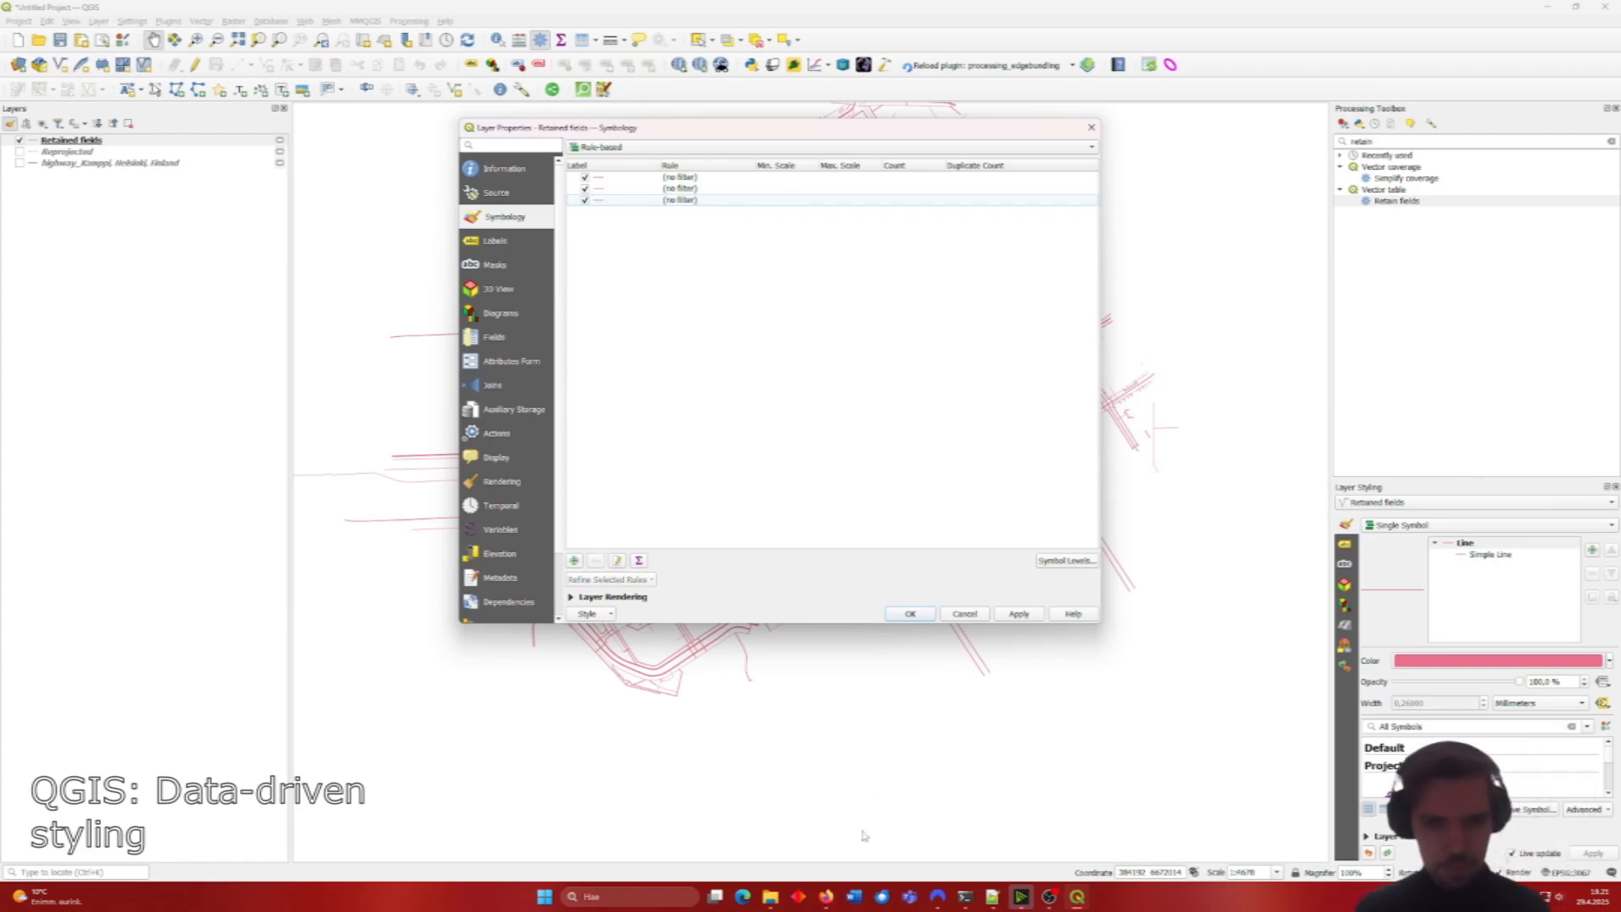
# Step: Label the first rule "Streets" and set its filter to right("name", 4)='katu', copied from the course notebook in JupyterLab
pyautogui.moveTo(827, 898)
pyautogui.click(888, 831)
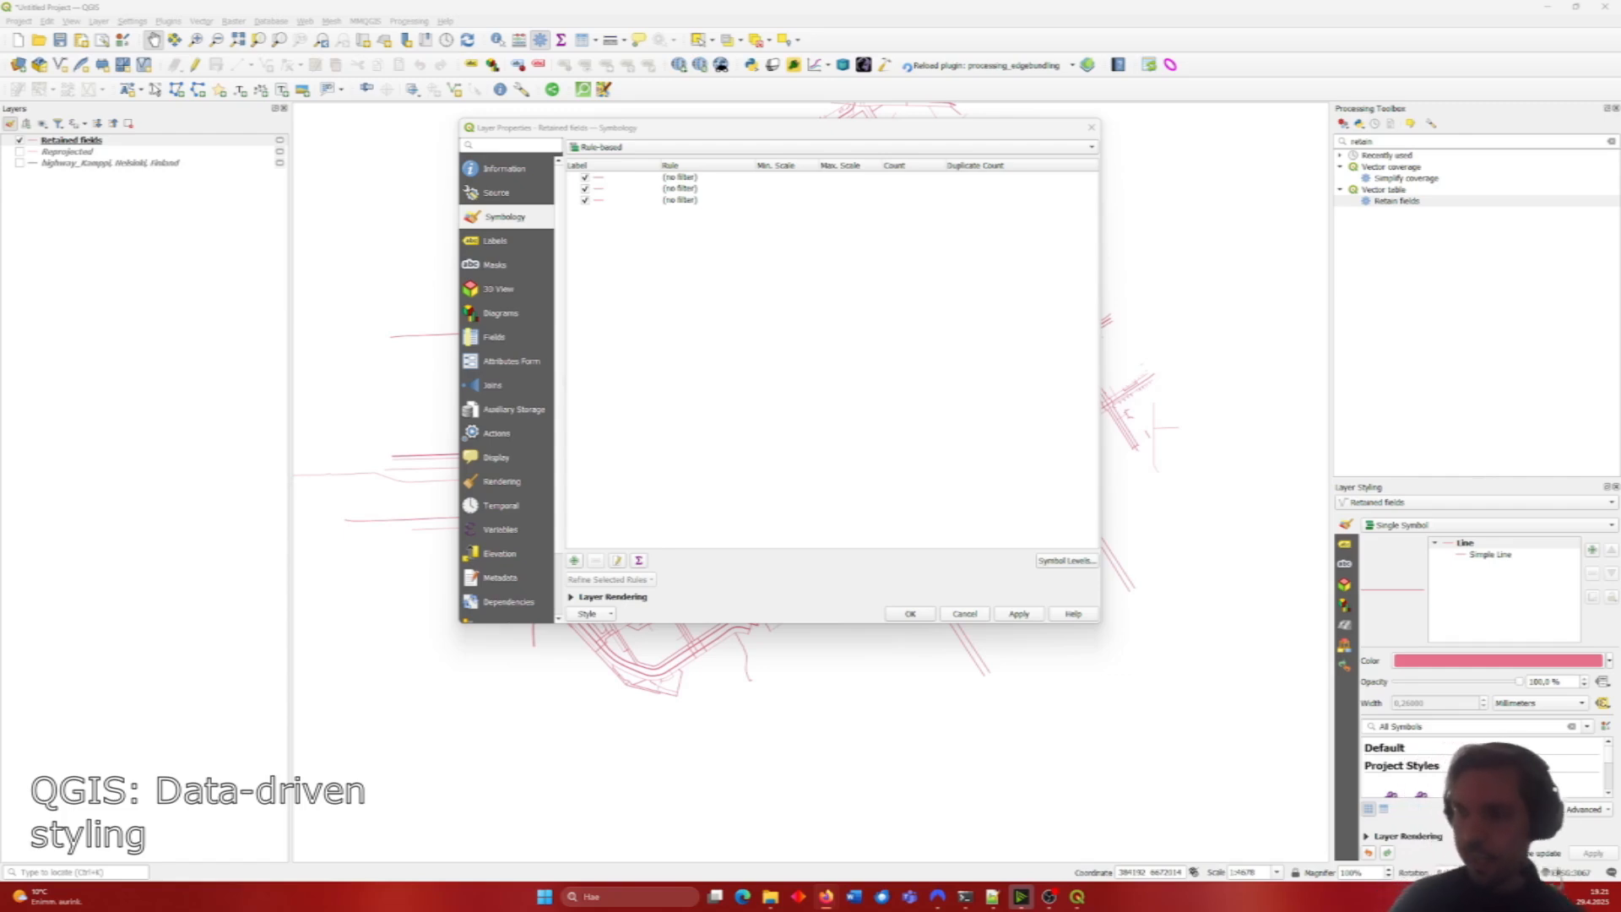
pyautogui.click(617, 178)
pyautogui.doubleClick(618, 179)
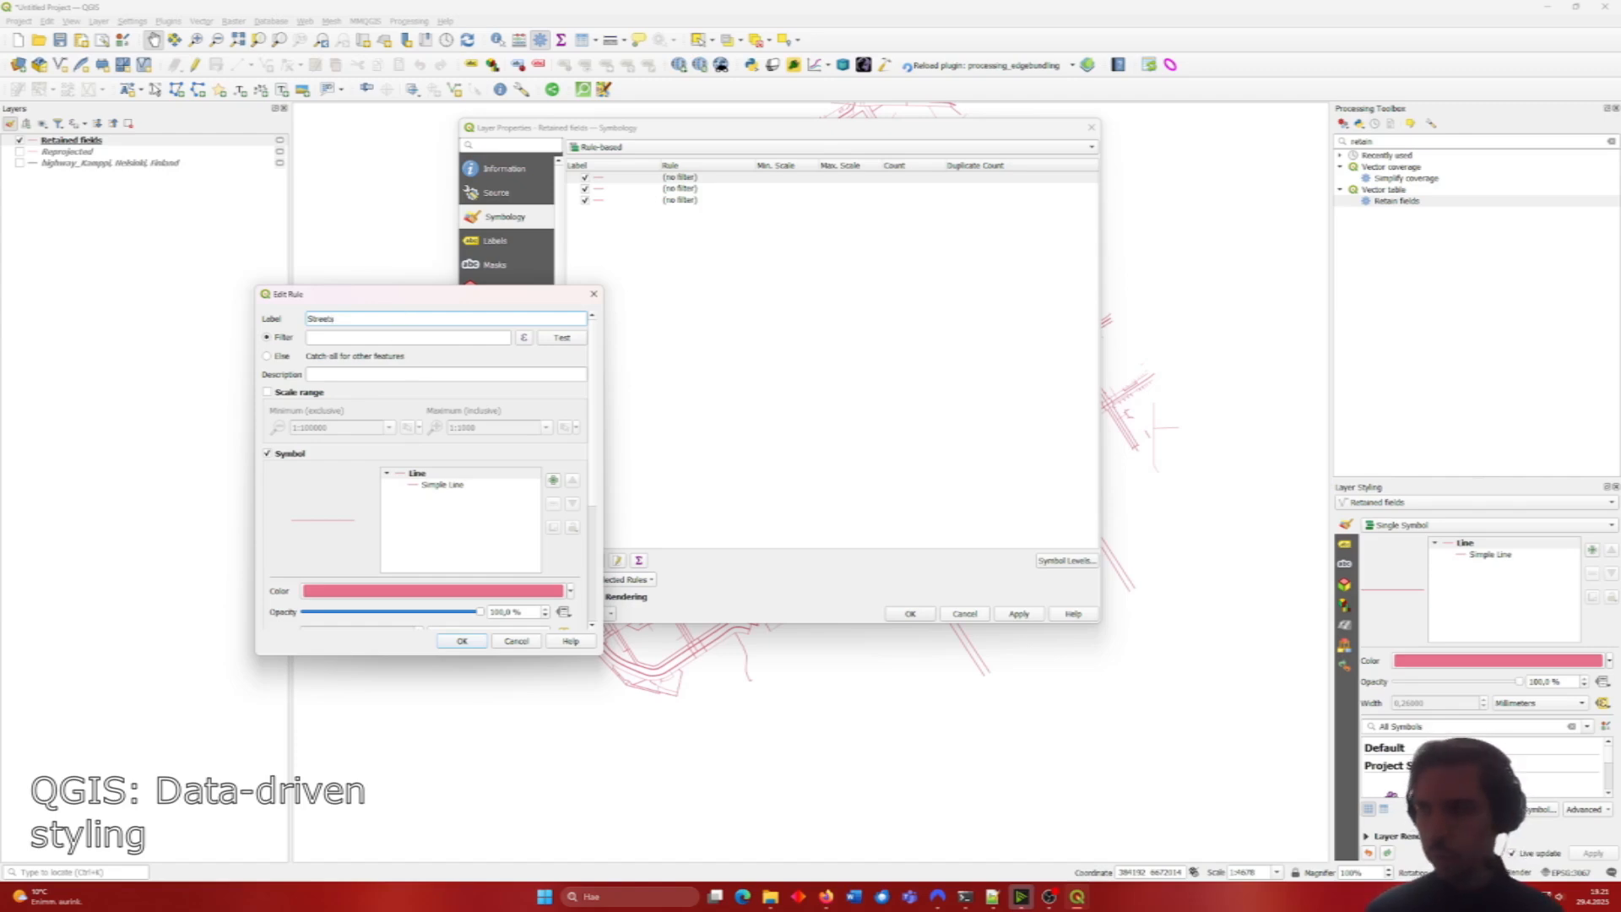
pyautogui.click(525, 337)
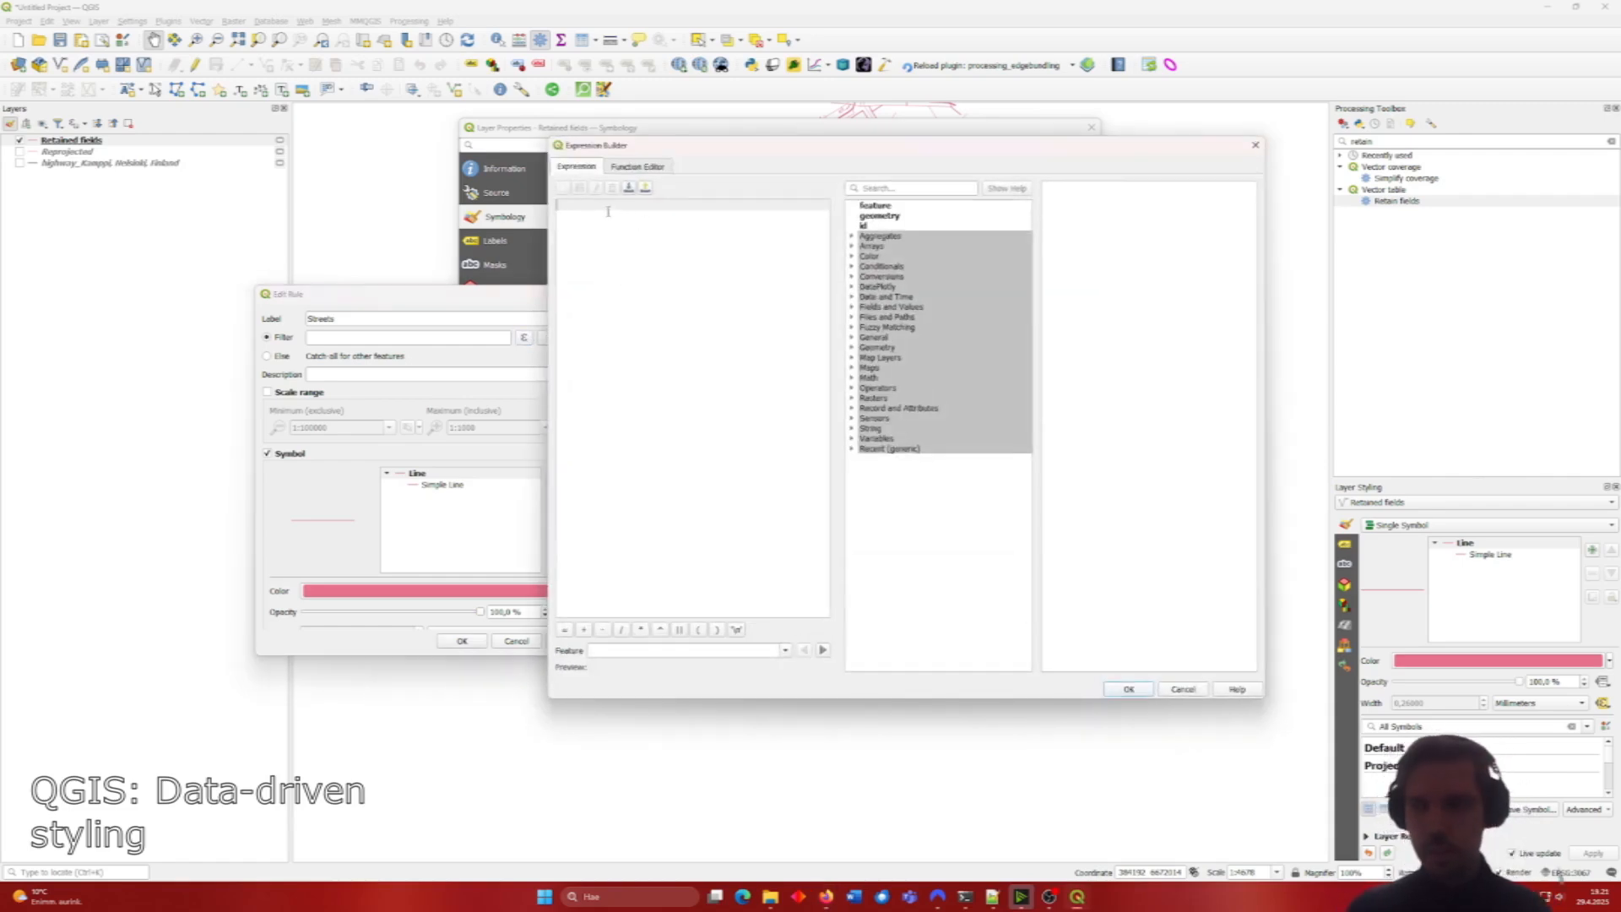
pyautogui.hotkey('ctrl', 'v')
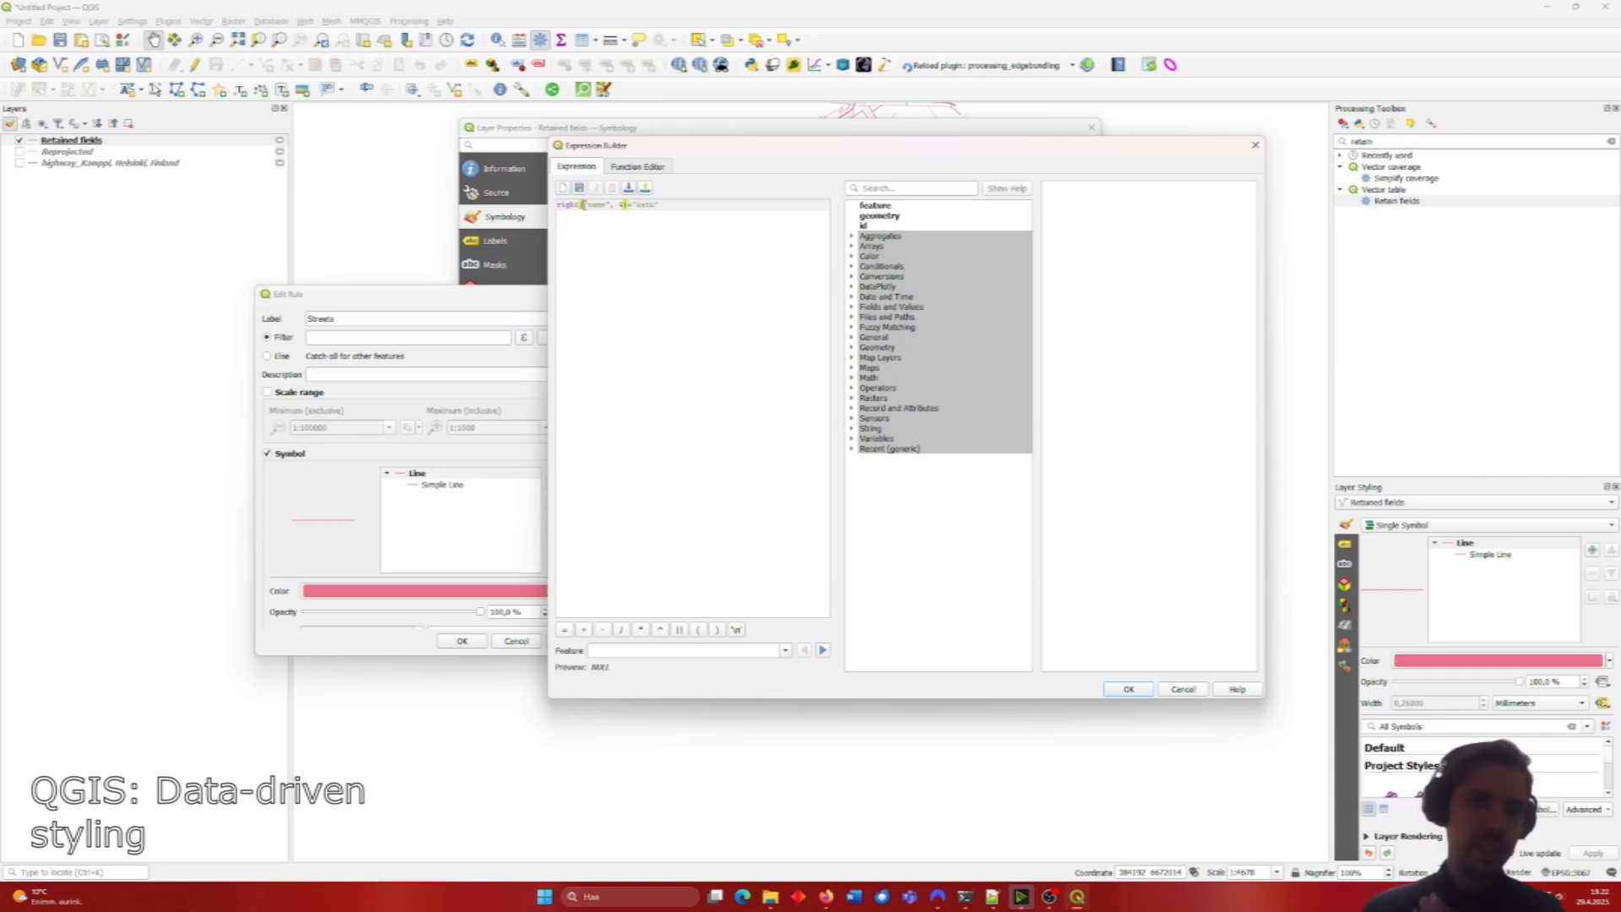
pyautogui.moveTo(581, 204); pyautogui.dragTo(610, 206)
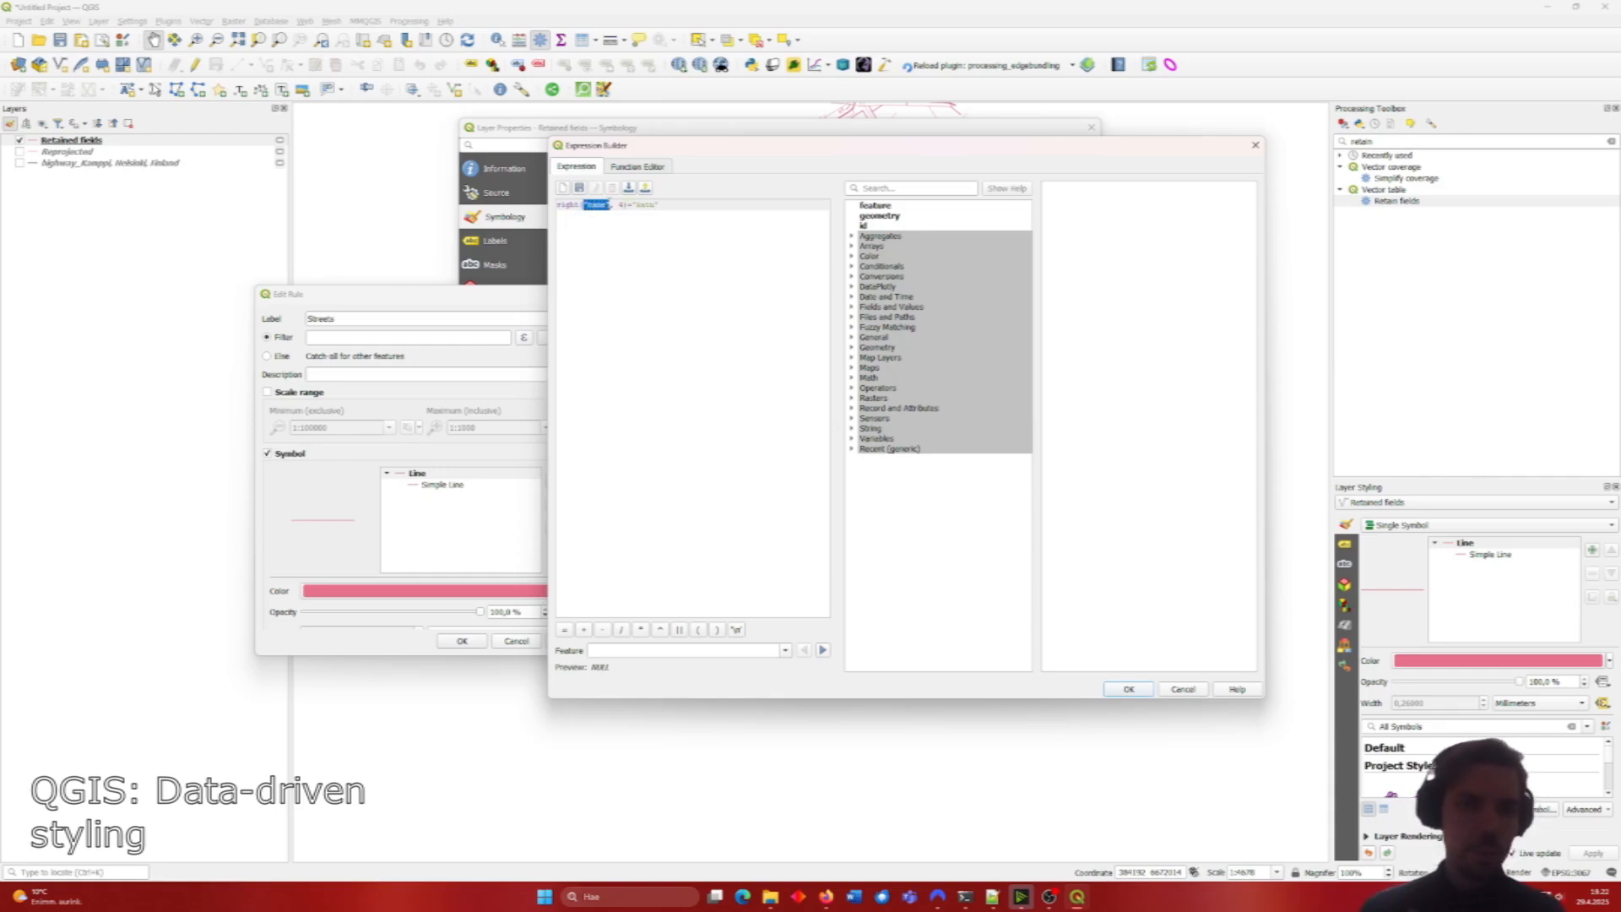
pyautogui.doubleClick(620, 204)
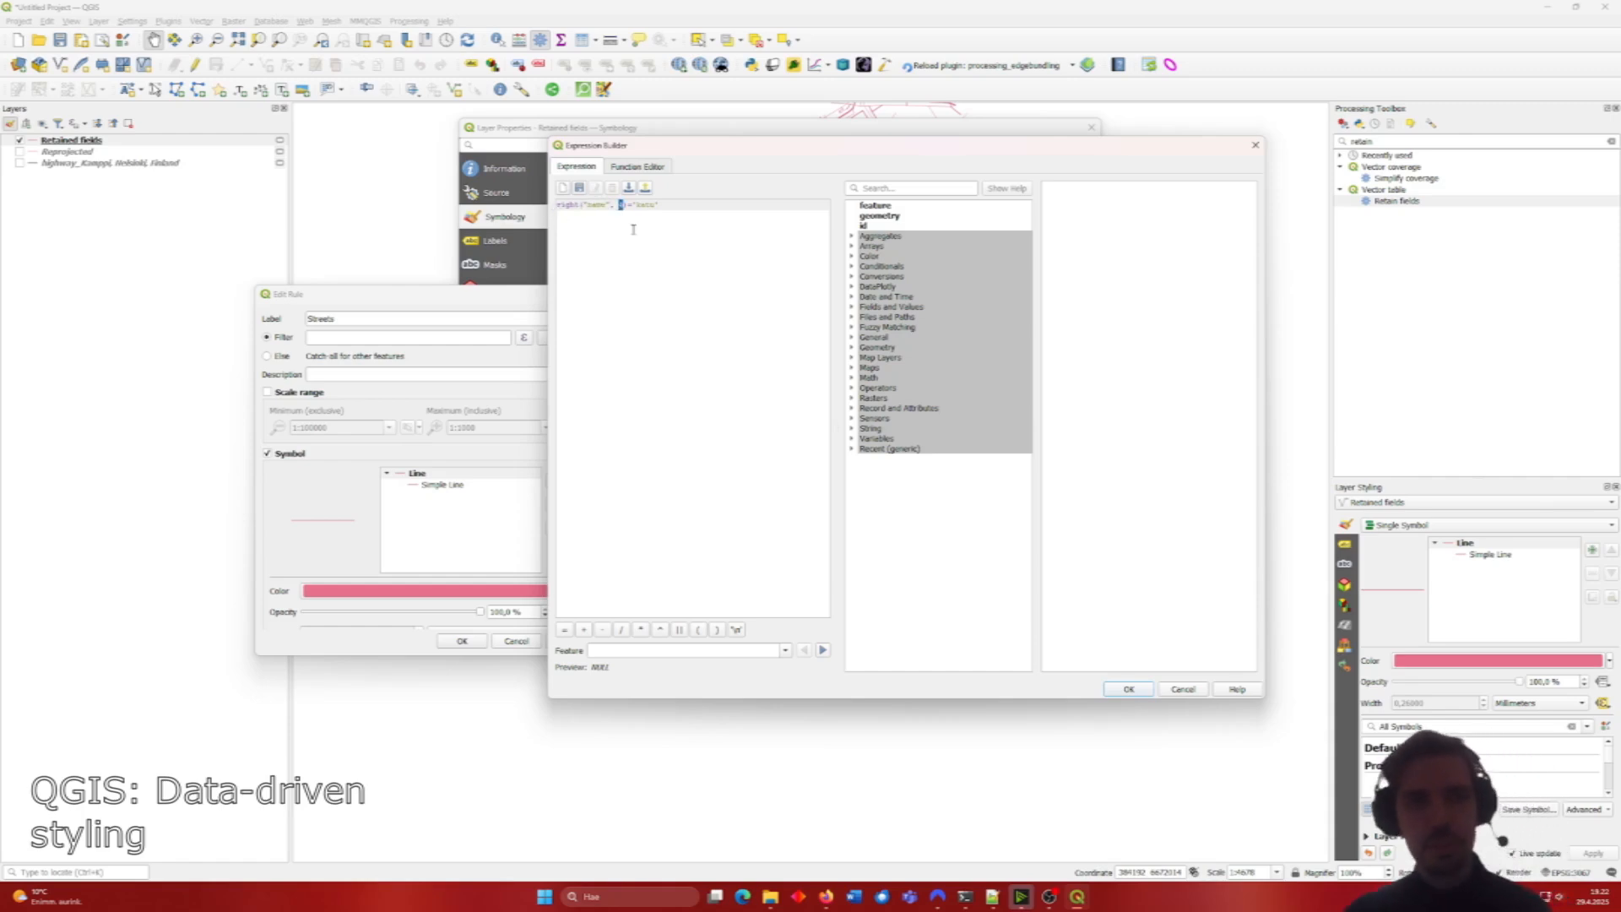
pyautogui.moveTo(660, 207); pyautogui.dragTo(629, 207)
pyautogui.click(676, 208)
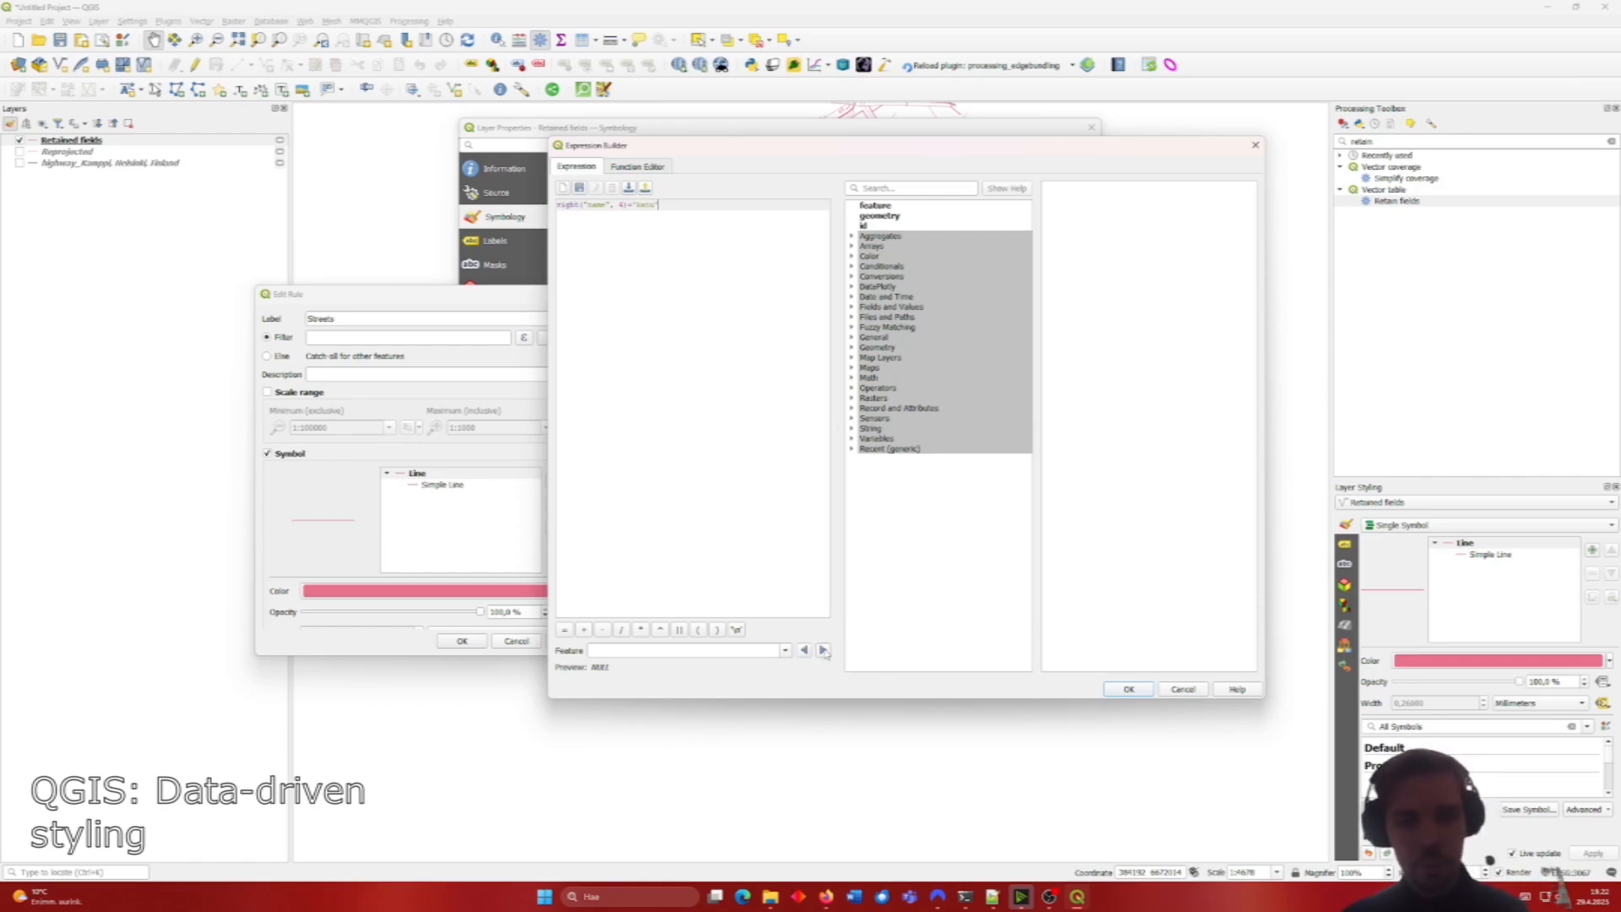
pyautogui.click(1126, 688)
# Step: Open the colour chooser for the Streets rule's line, switch to the notebook in JupyterLab and copy the example colour code #d40a47
pyautogui.moveTo(423, 301); pyautogui.dragTo(737, 285)
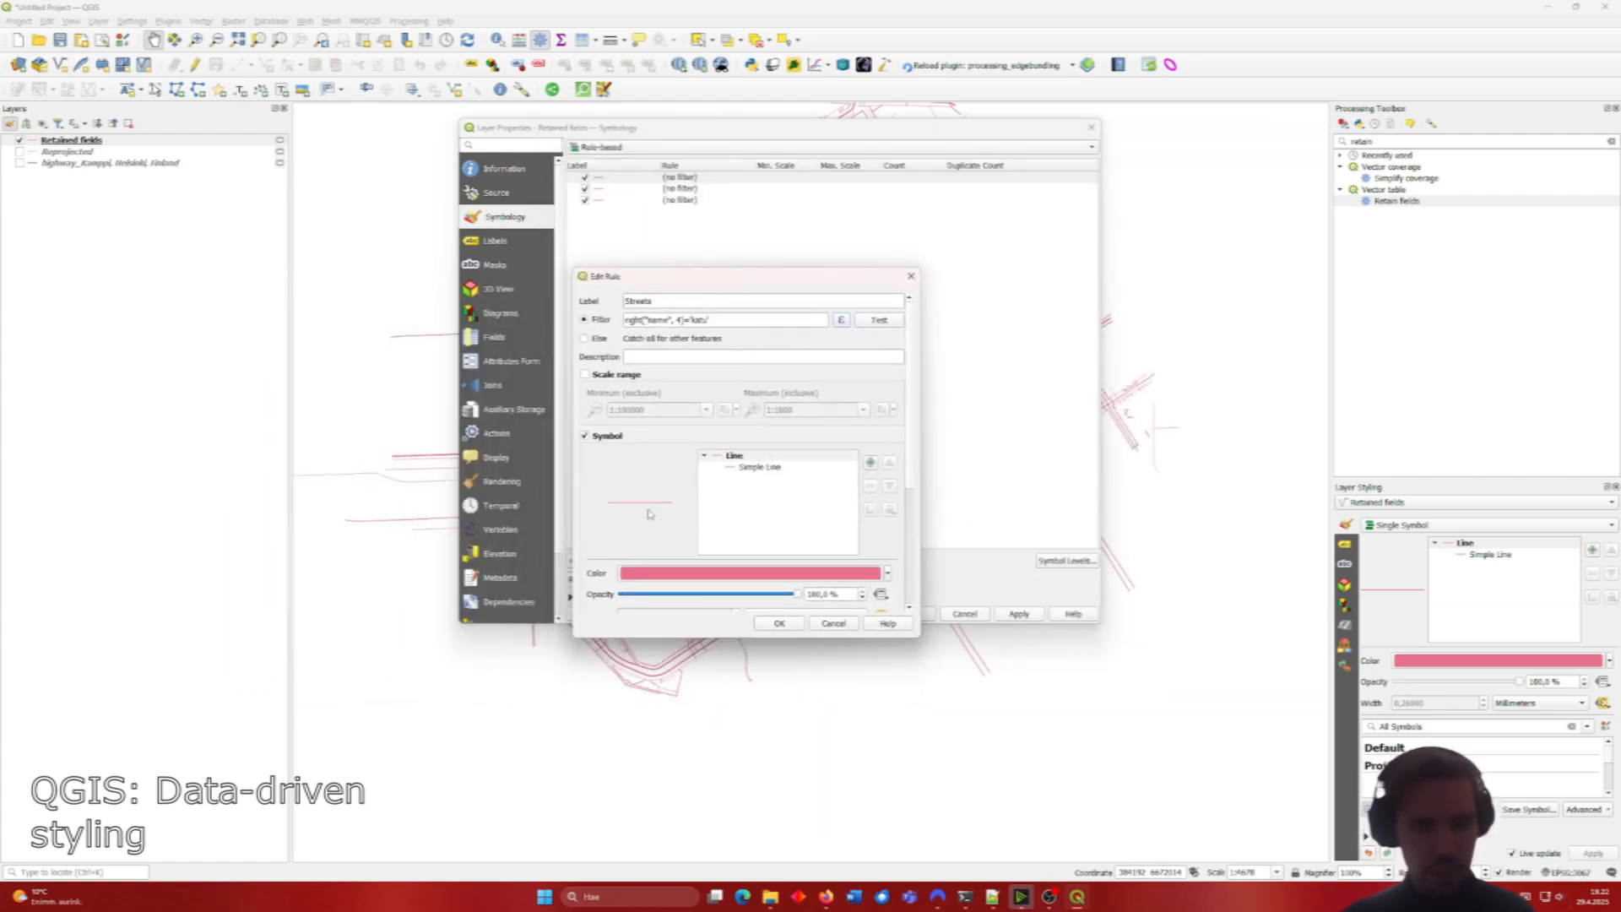
pyautogui.scroll(-1, 652, 514)
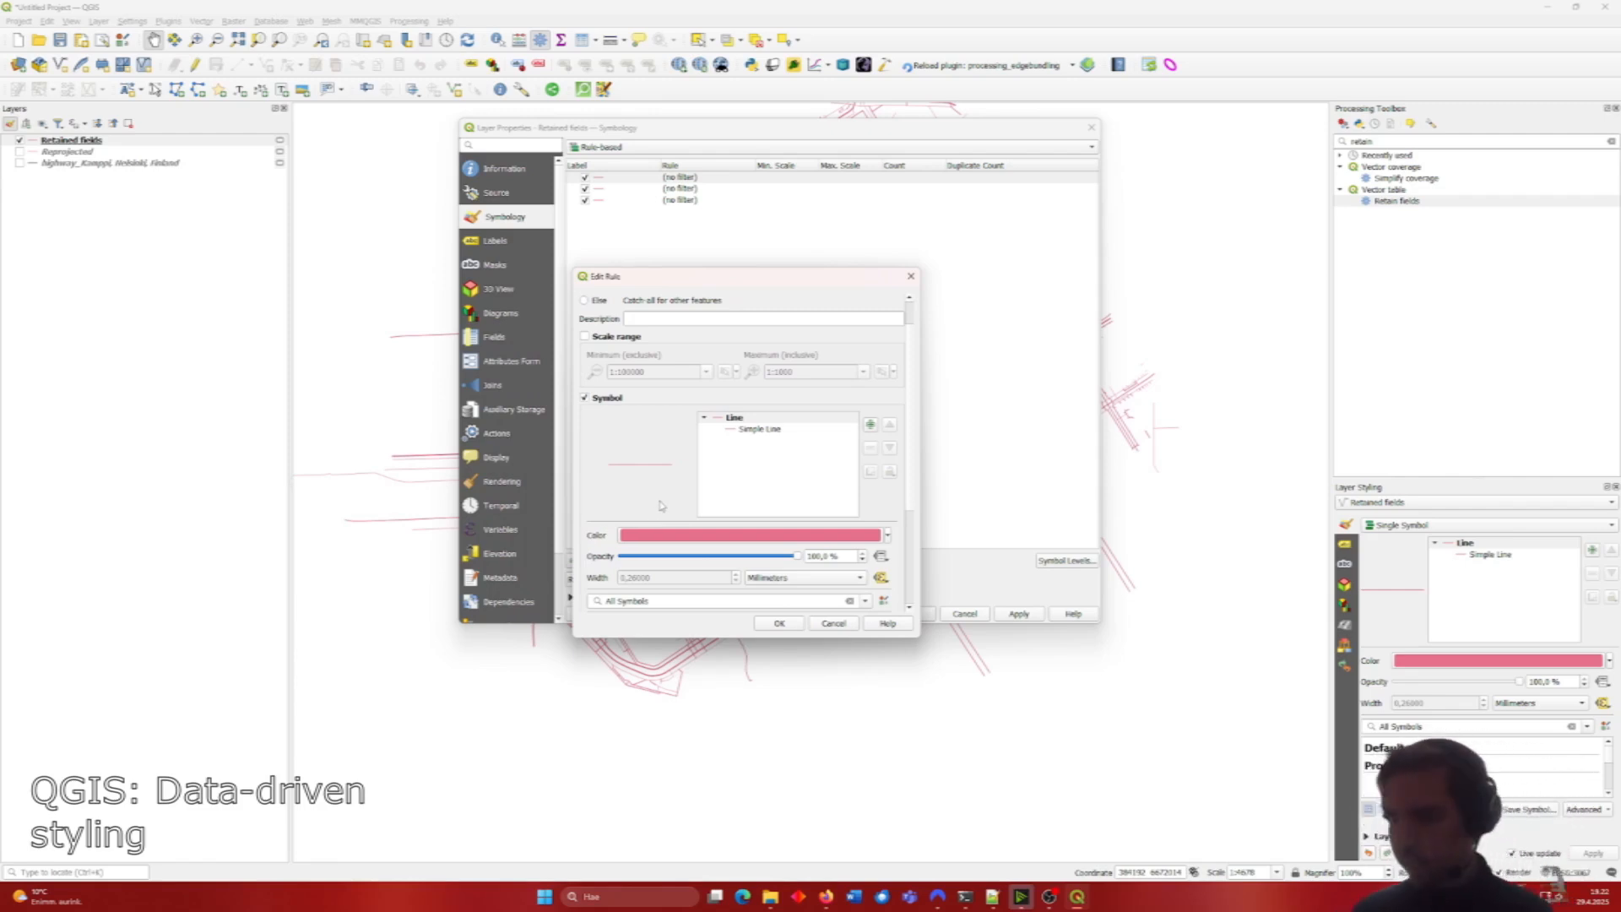
pyautogui.click(887, 534)
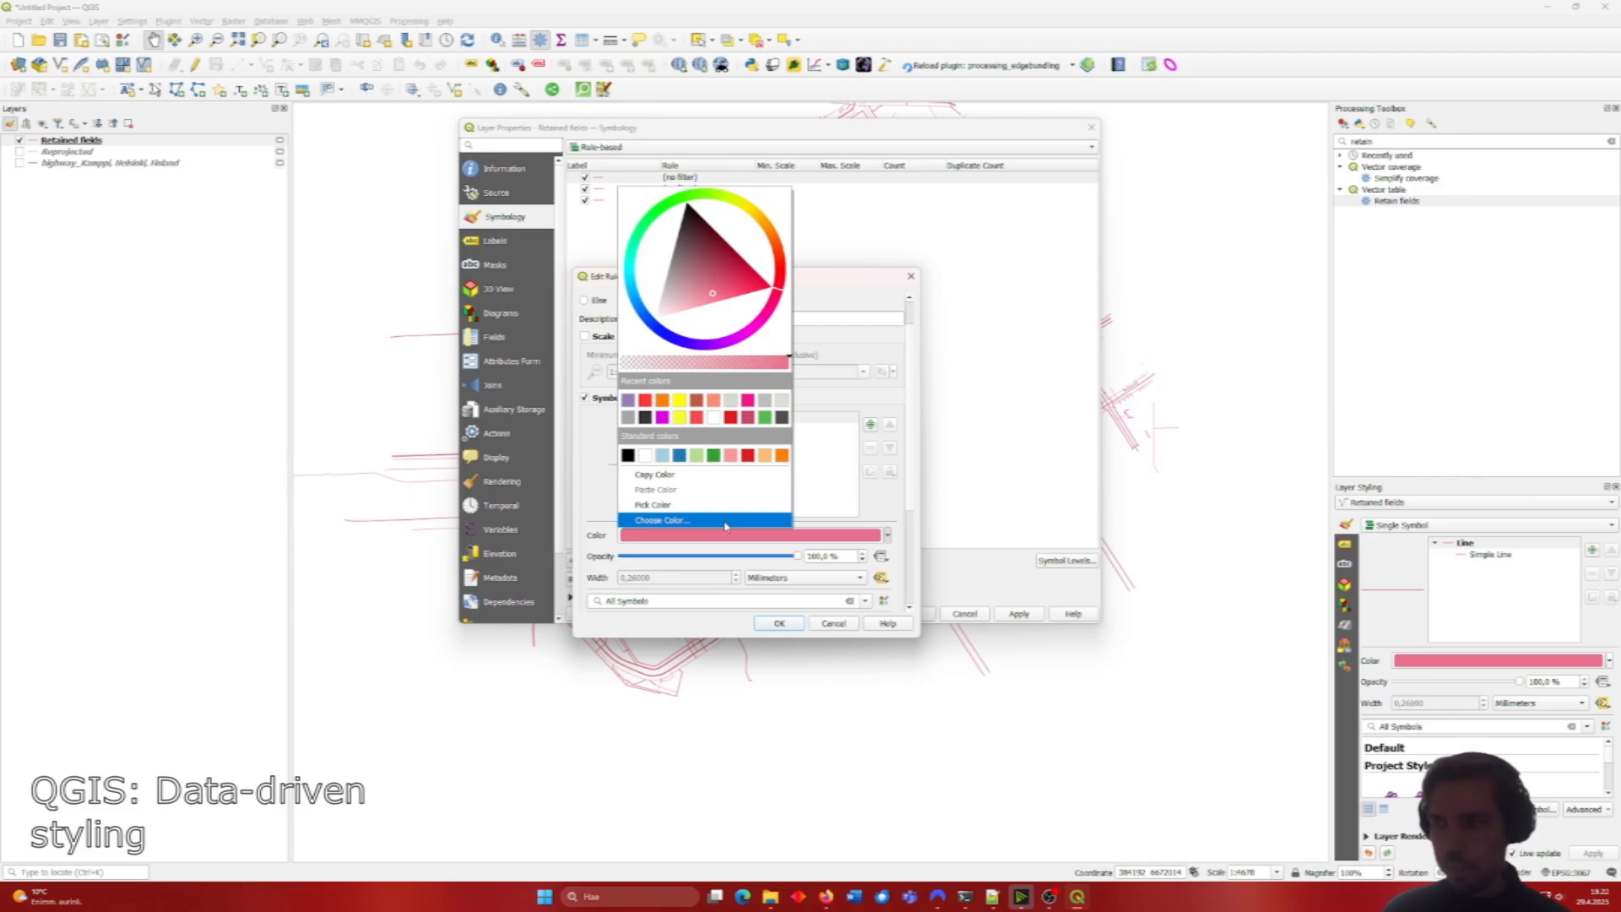
pyautogui.click(725, 521)
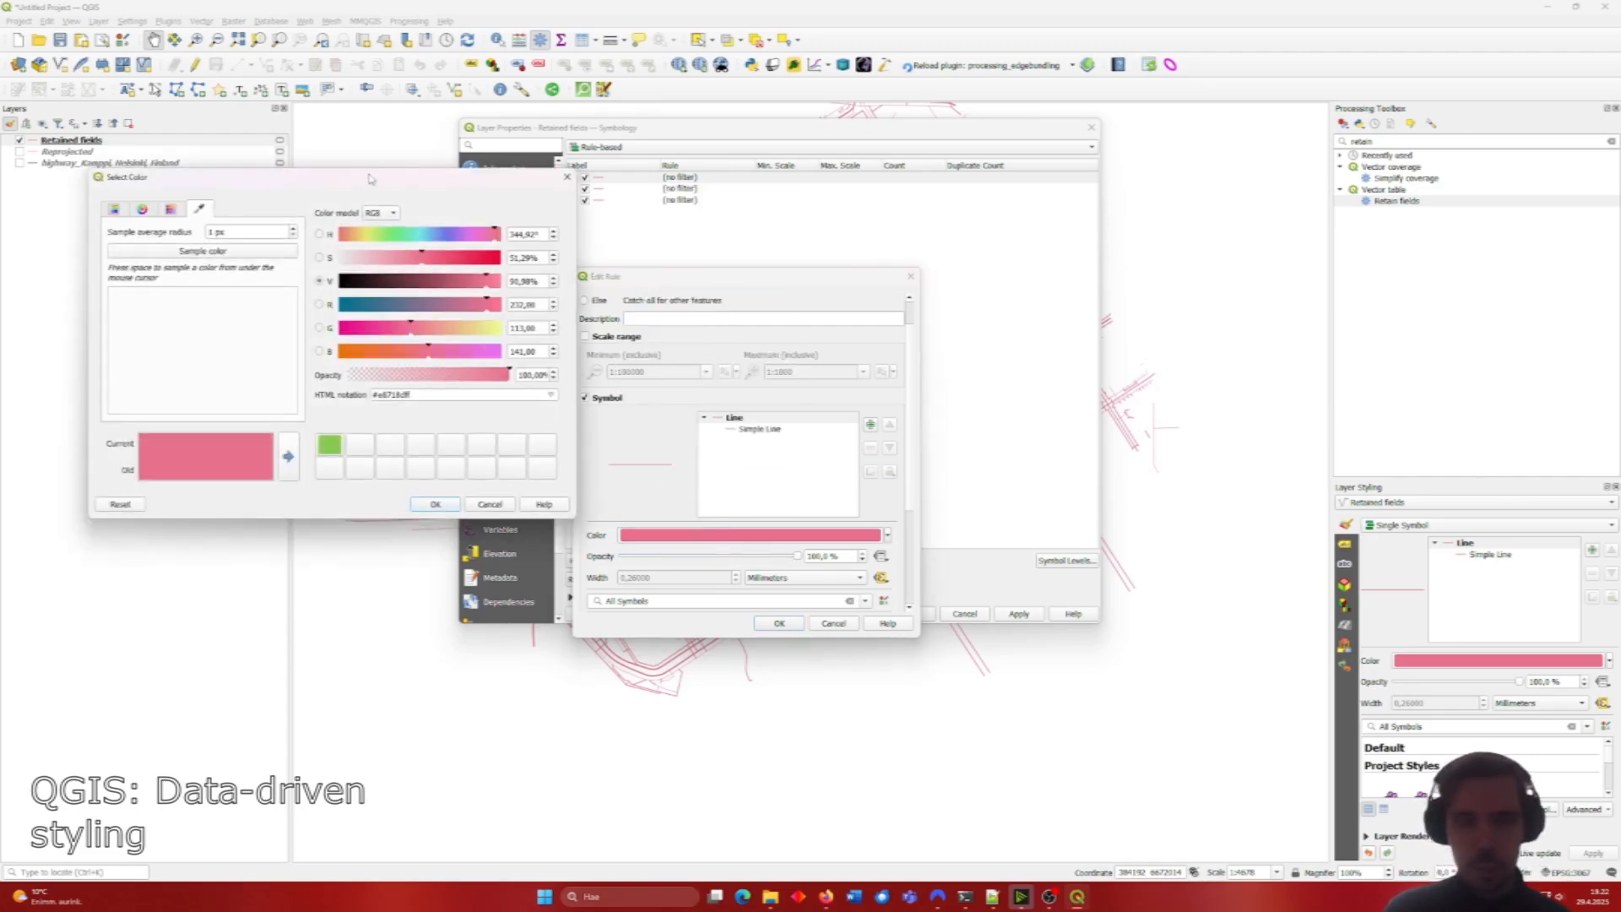
pyautogui.moveTo(369, 179); pyautogui.dragTo(677, 246)
pyautogui.hotkey('alt', 'Tab')
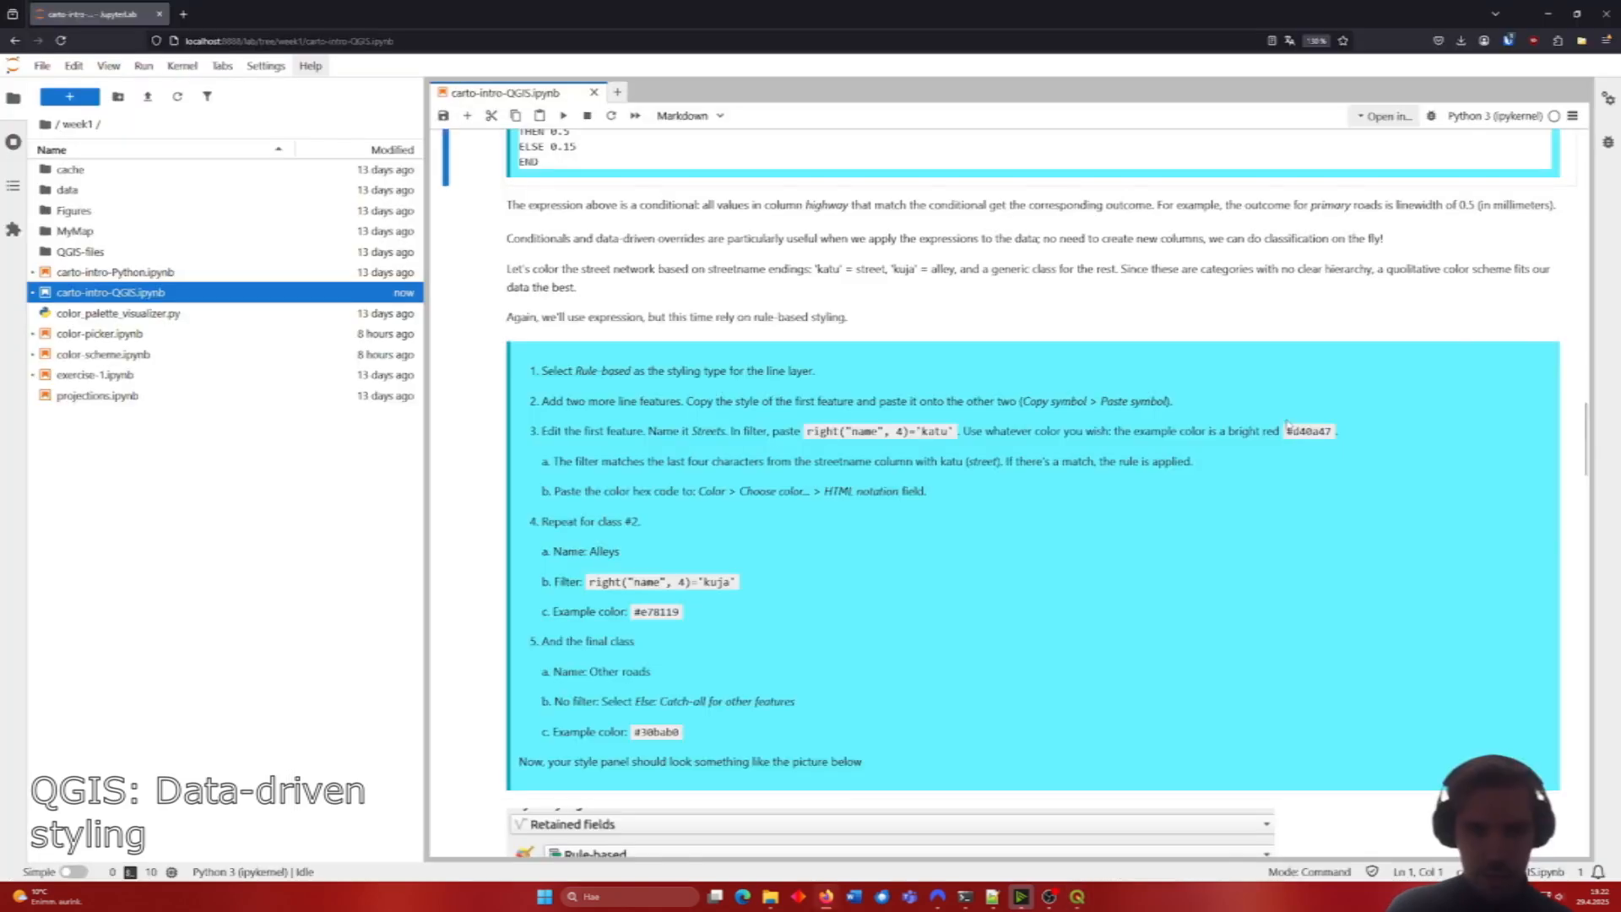
pyautogui.moveTo(1285, 431); pyautogui.dragTo(1339, 432)
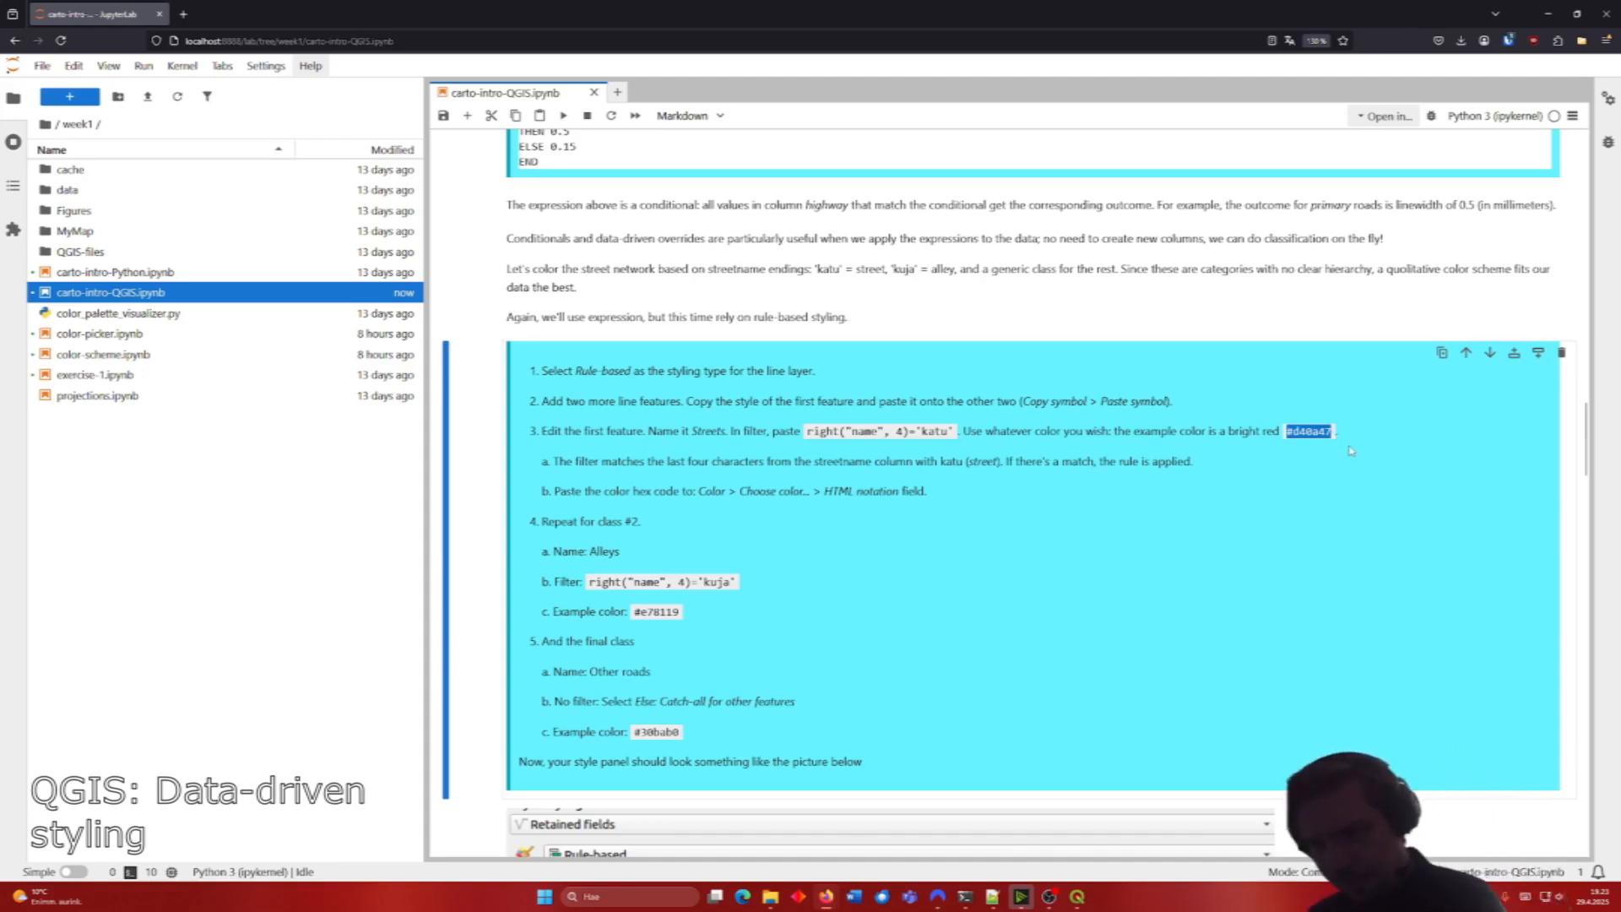
pyautogui.click(1351, 451)
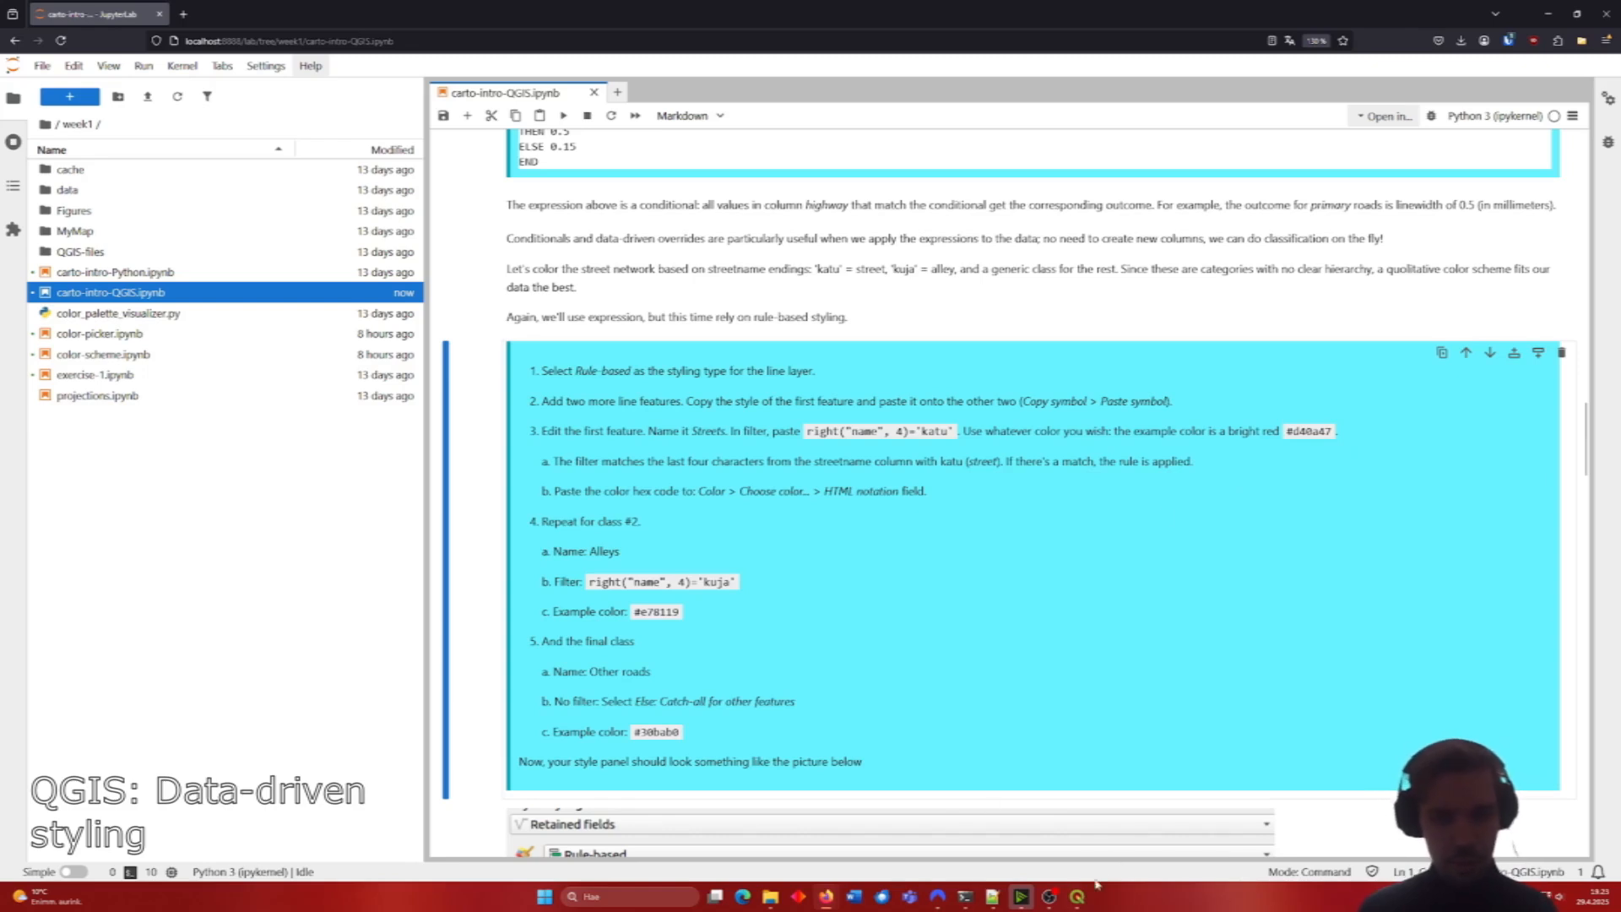
# Step: Return to QGIS, set the Streets rule's line colour to #d40a47 and apply the styling to the layer
pyautogui.click(1076, 905)
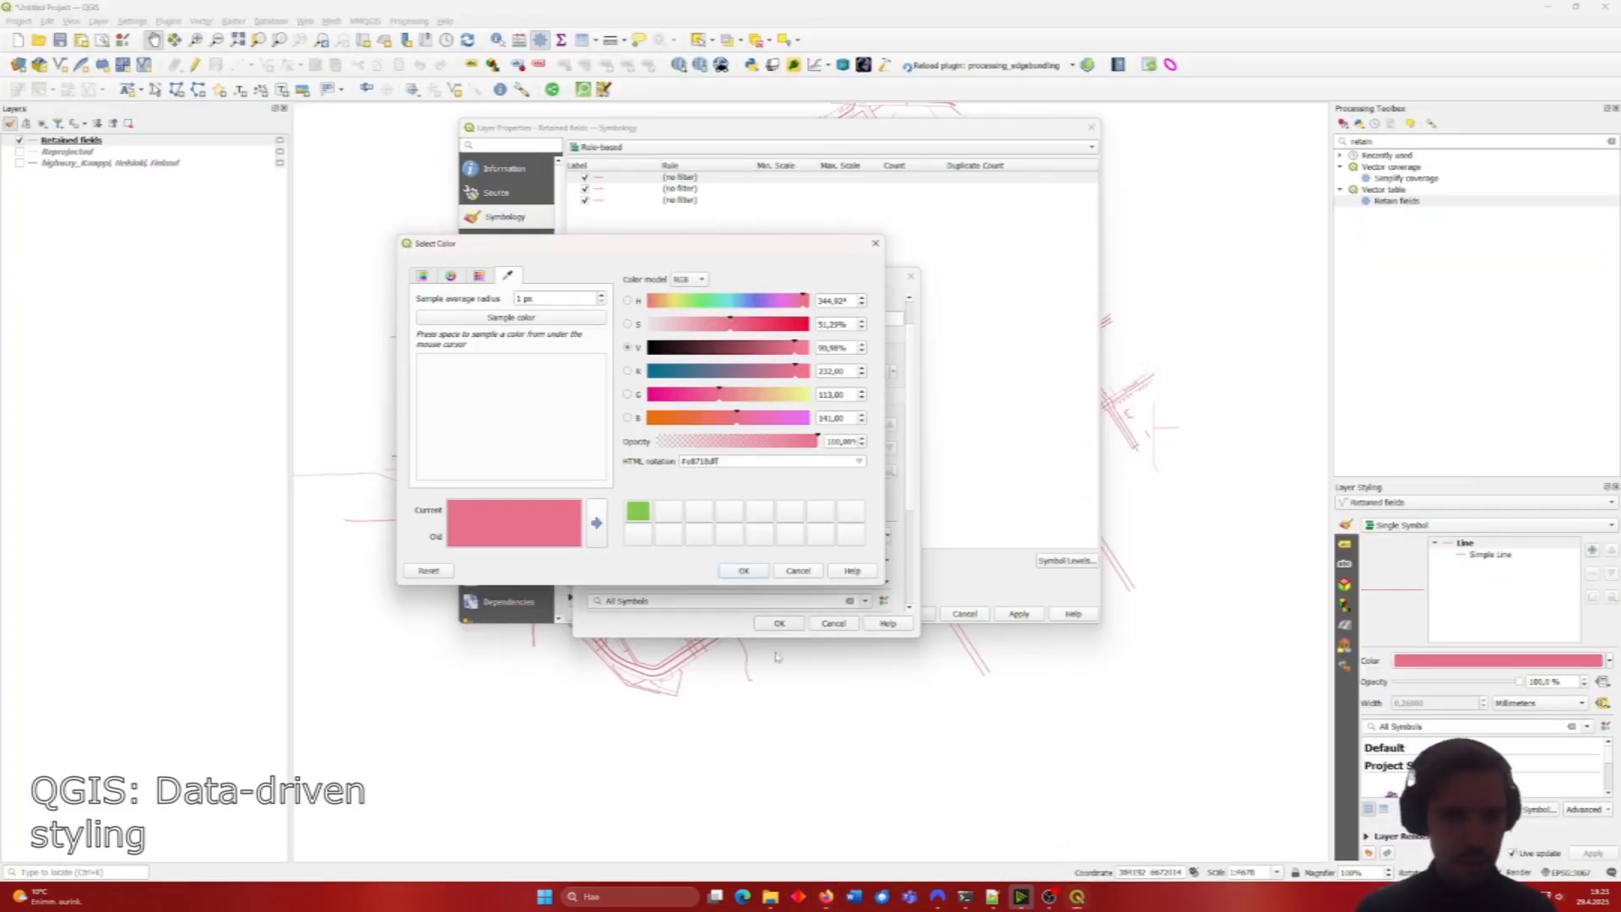
pyautogui.tripleClick(737, 460)
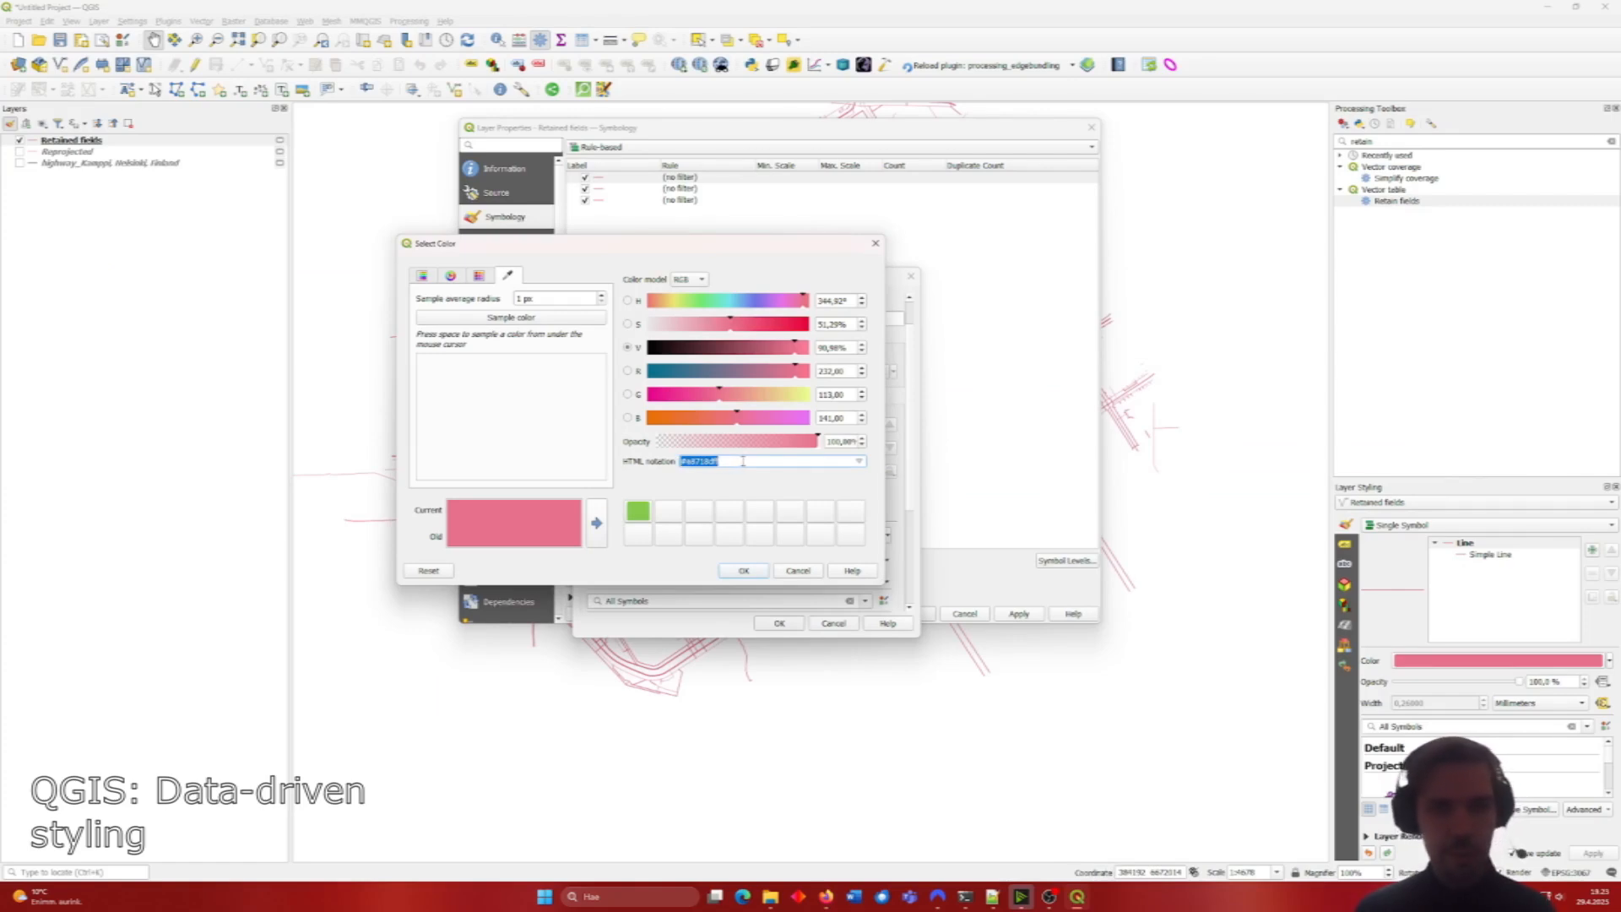
pyautogui.write('#d40e47')
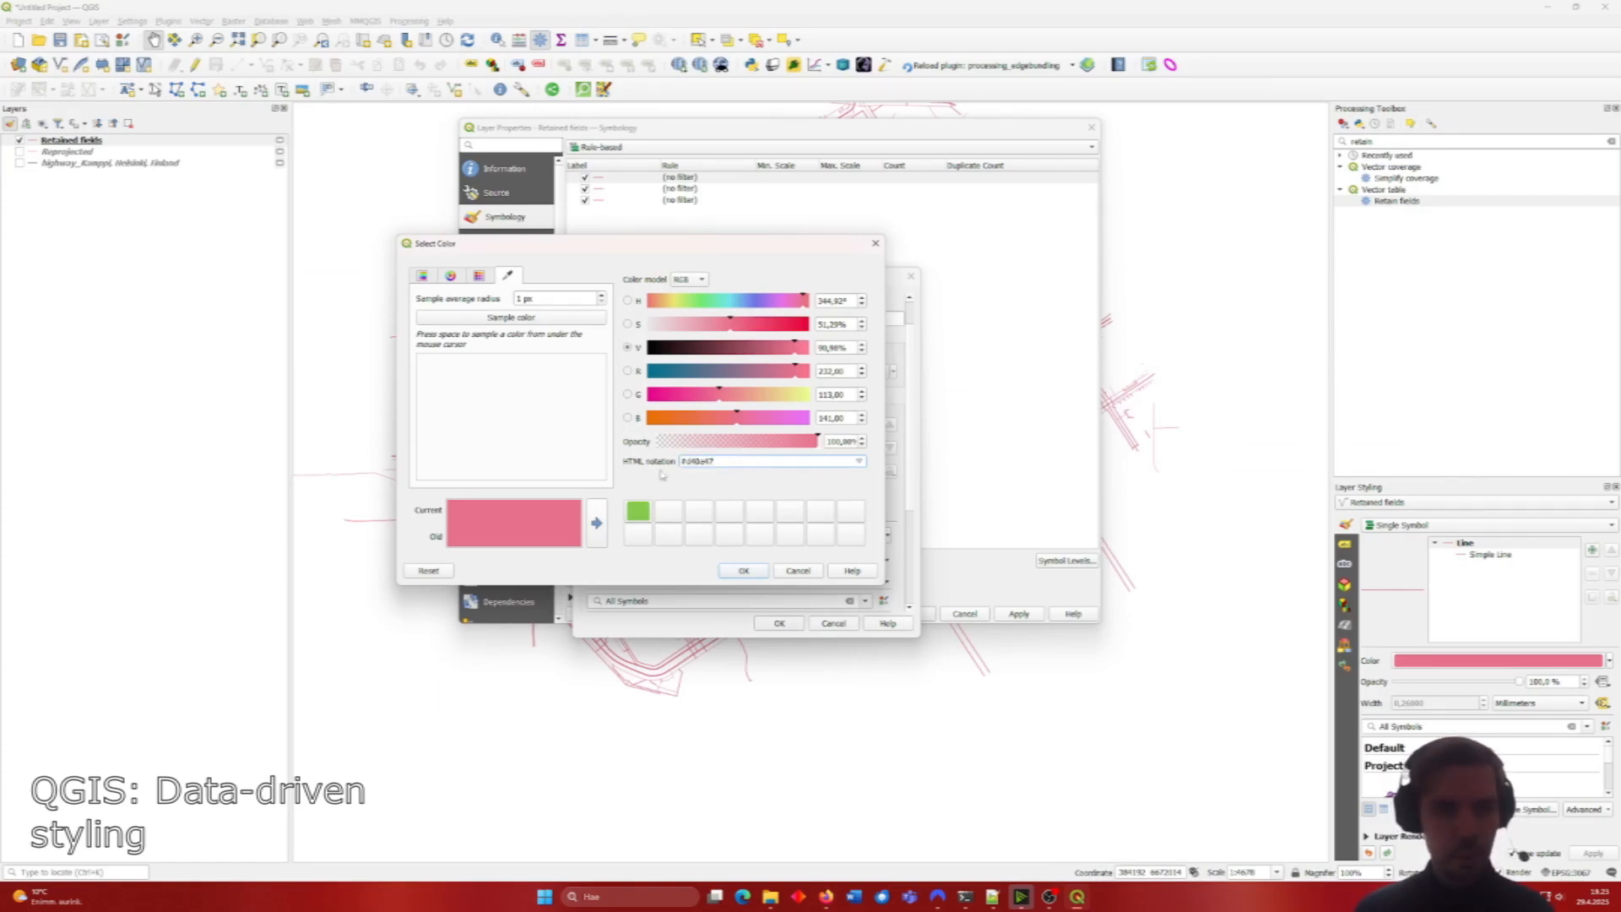
pyautogui.click(744, 571)
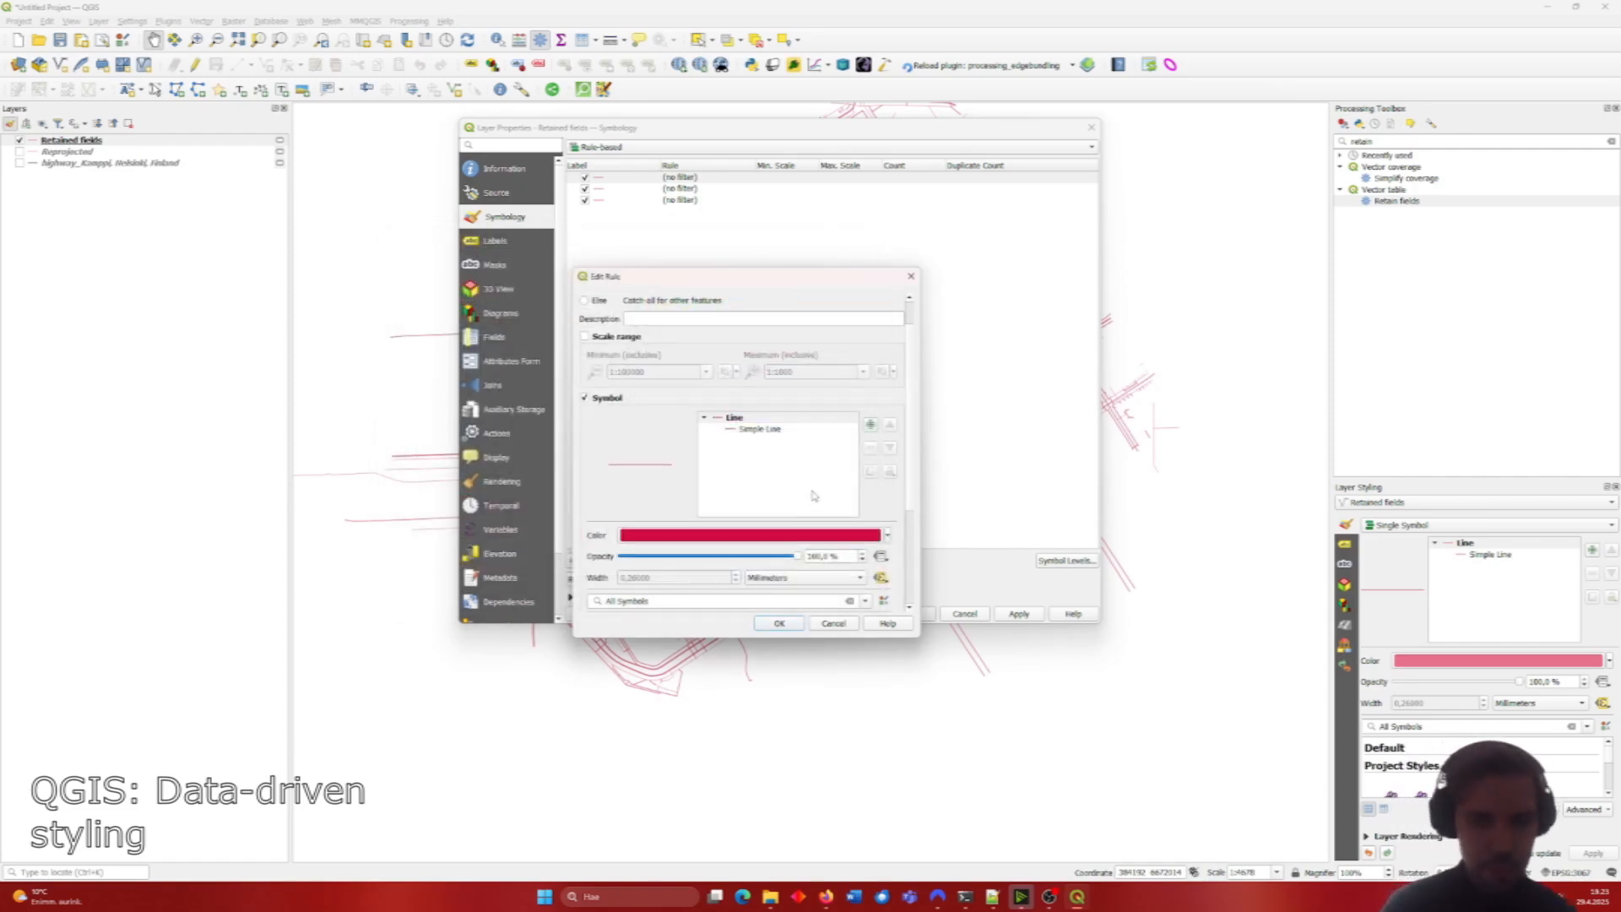
pyautogui.click(779, 624)
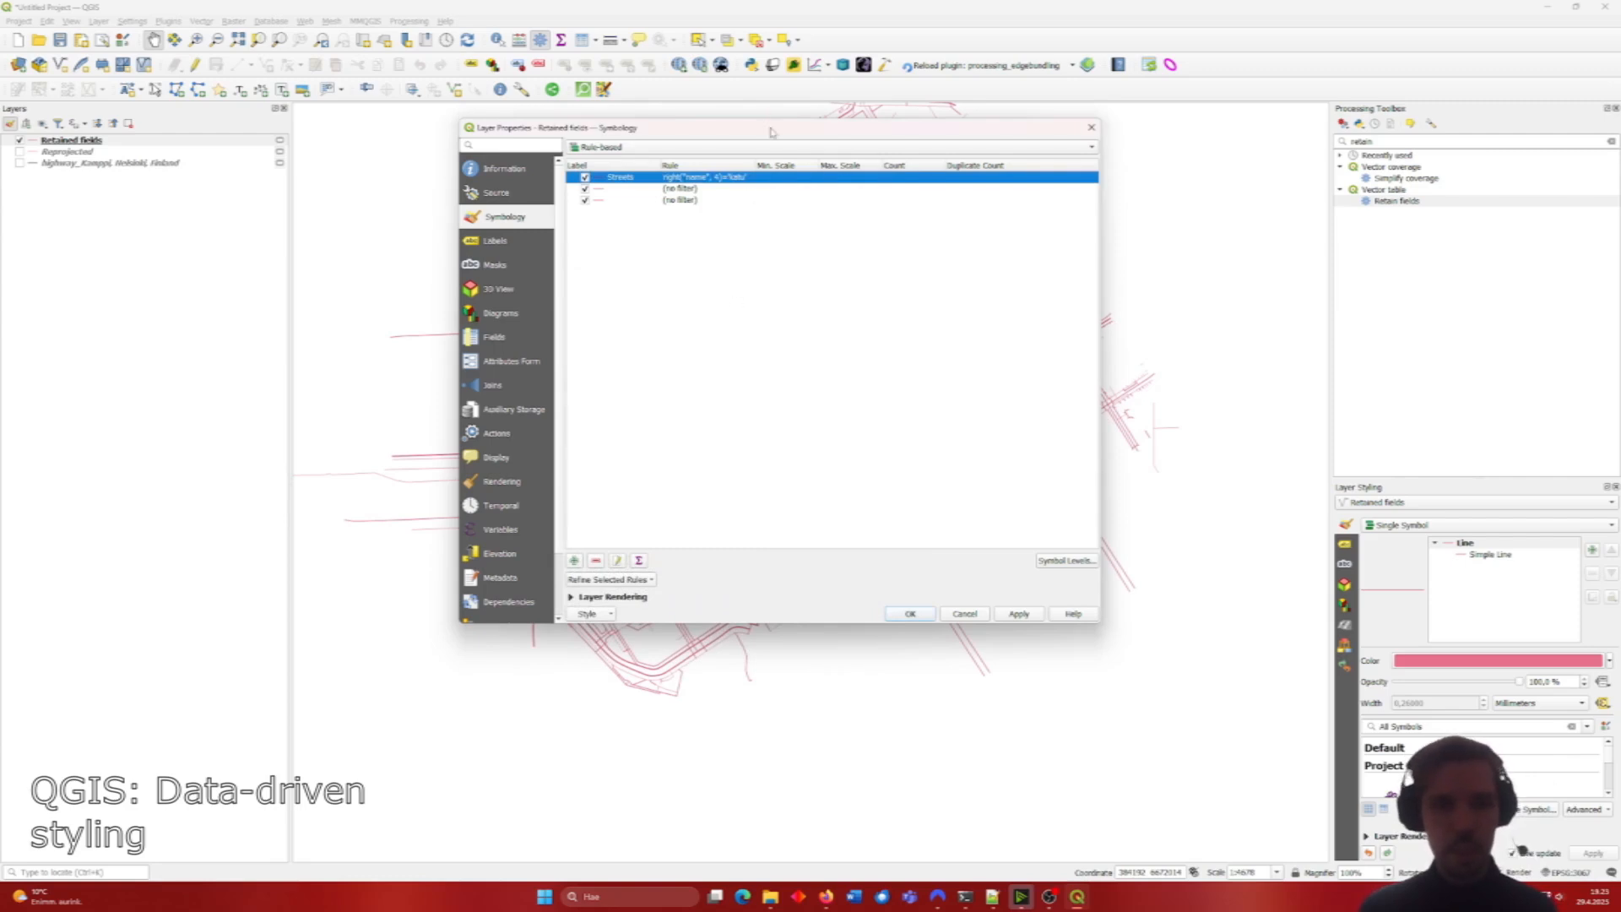
pyautogui.moveTo(766, 126); pyautogui.dragTo(291, 180)
pyautogui.click(543, 668)
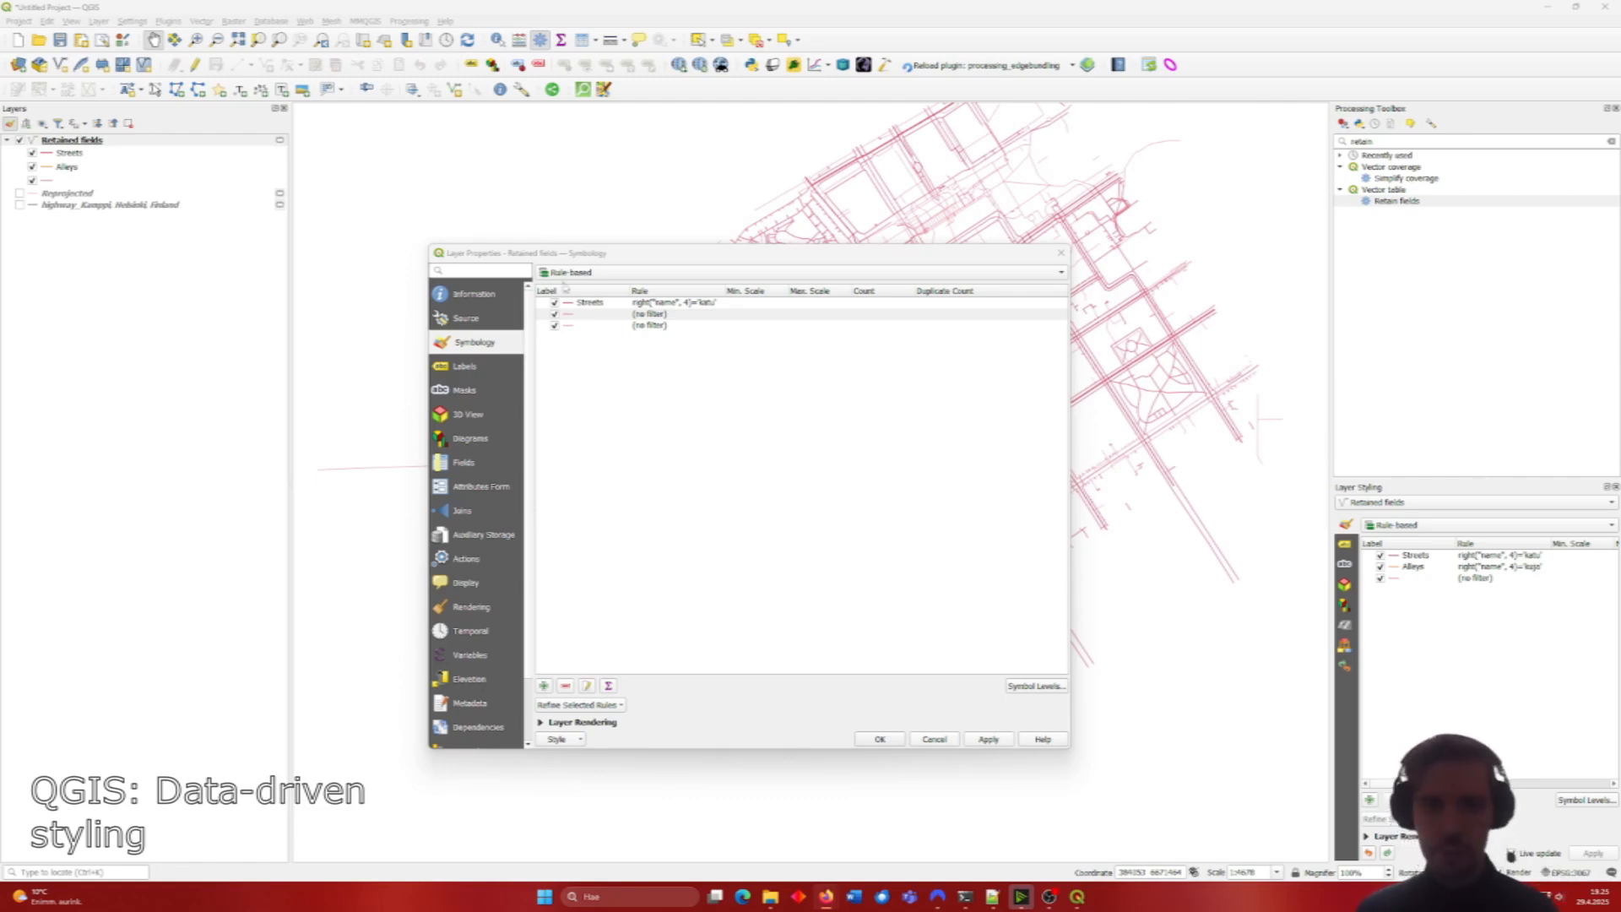
# Step: Label the second rule "Alleys" and set its filter expression to right("name", 4)='kuja'
pyautogui.doubleClick(581, 319)
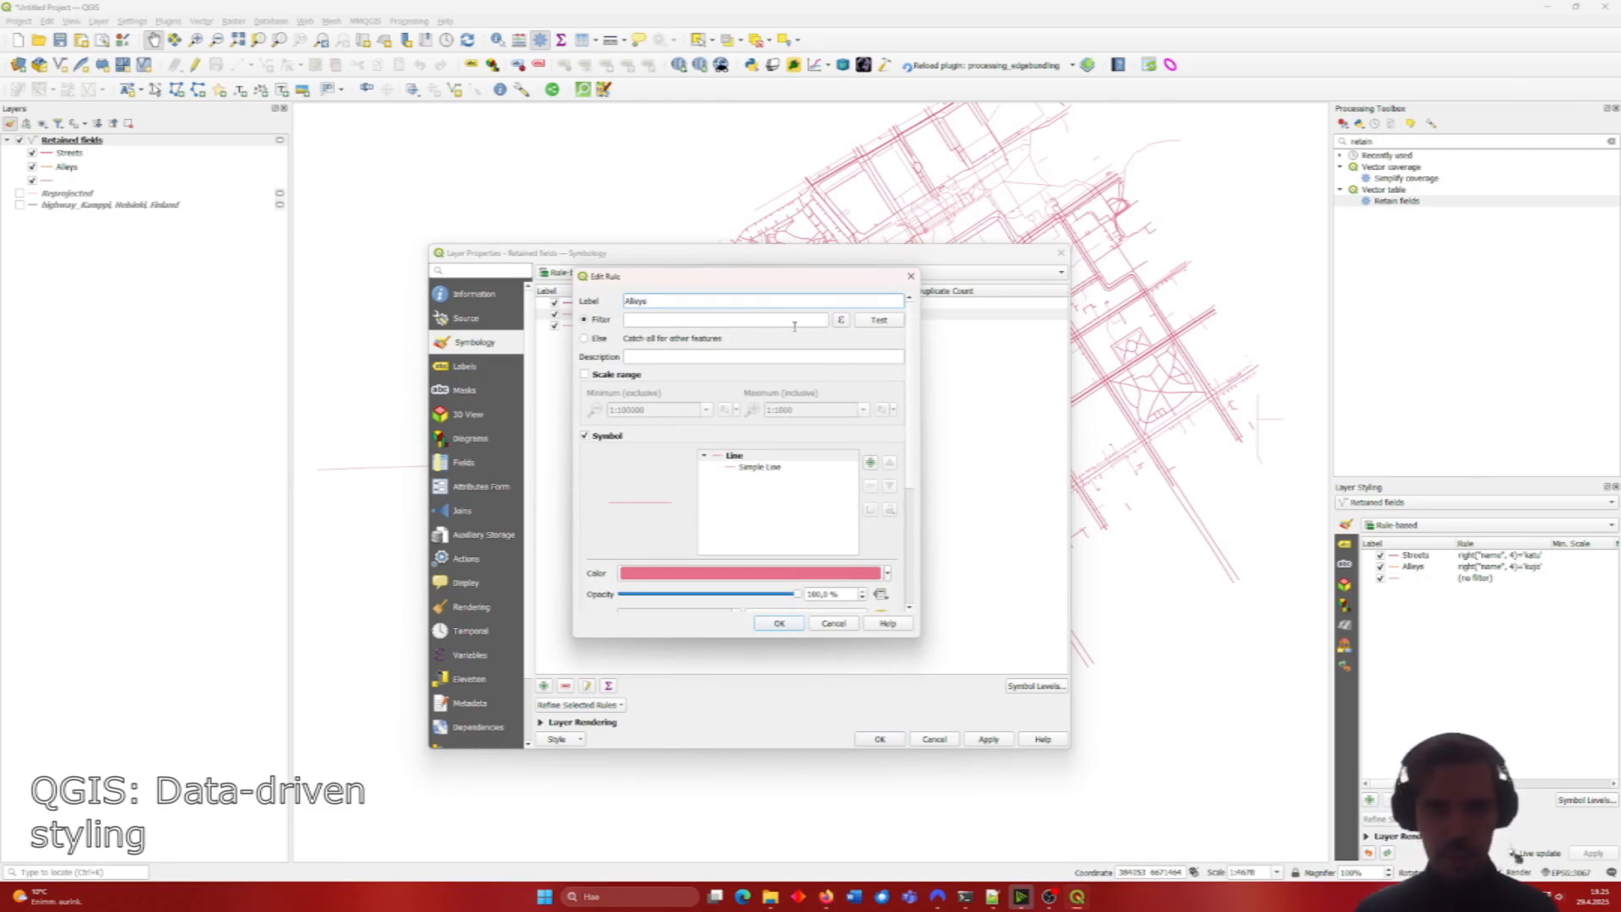
pyautogui.click(841, 319)
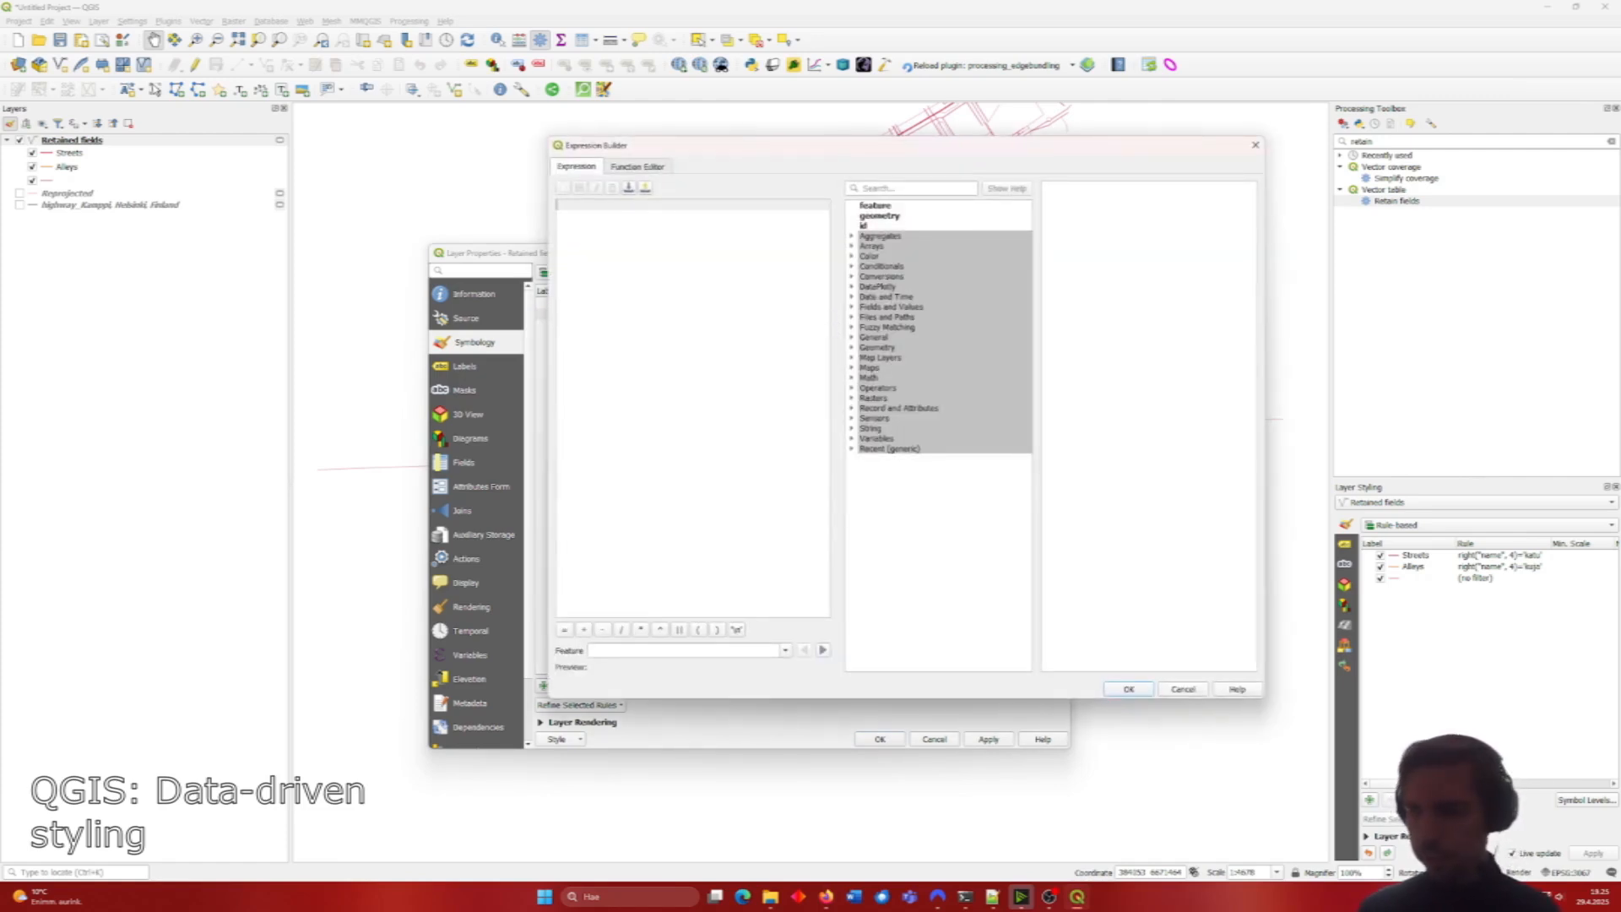
pyautogui.hotkey('alt', 'Tab')
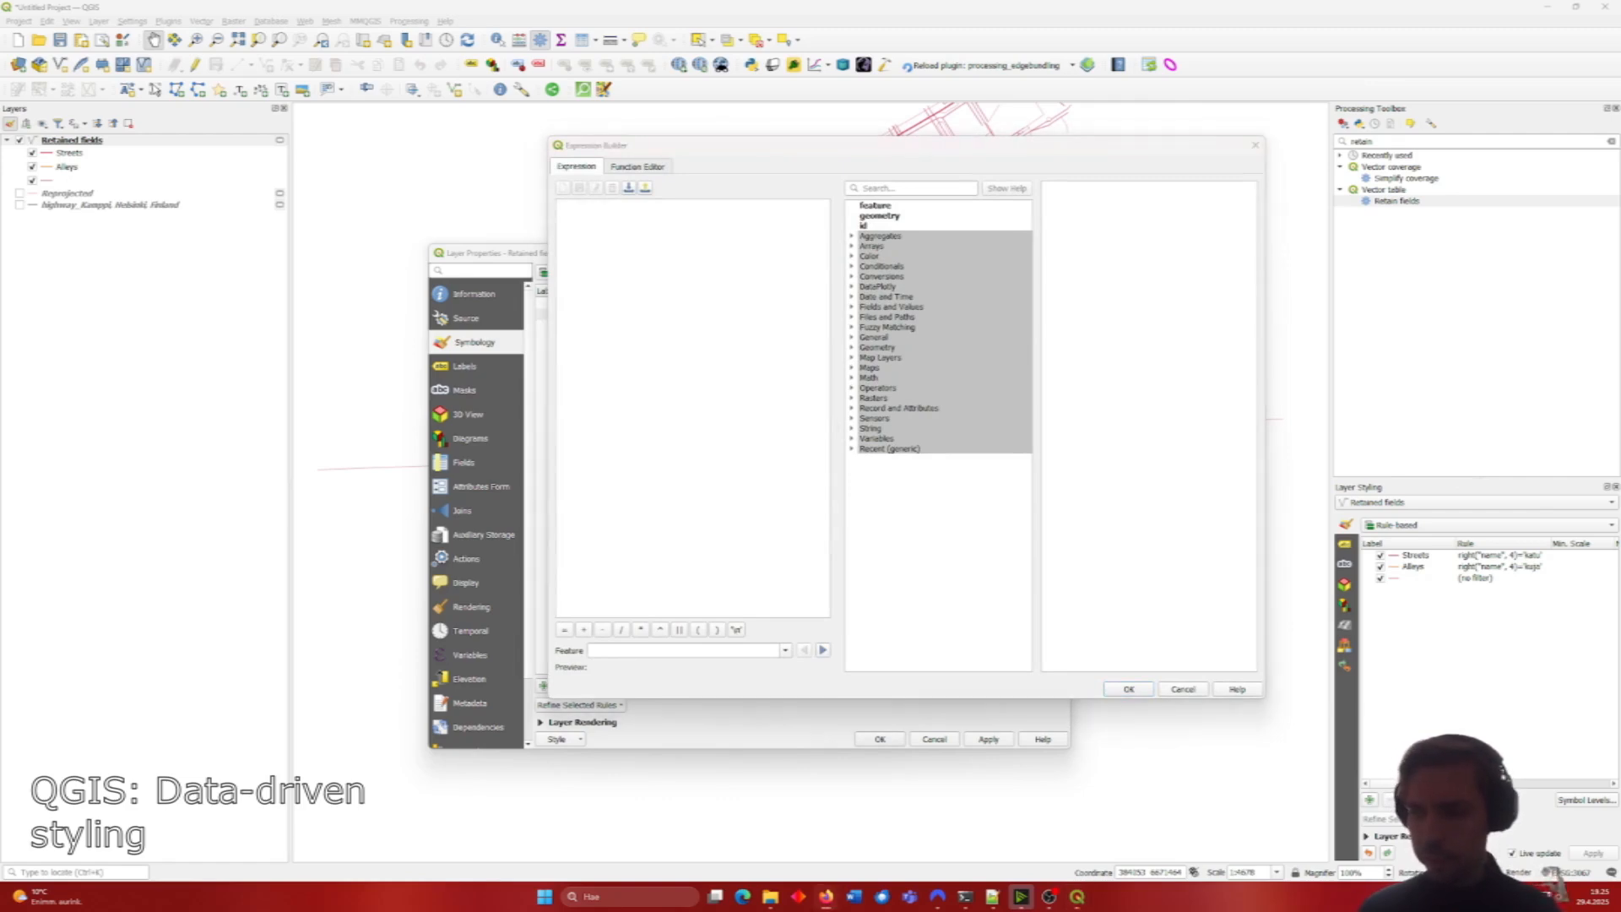
pyautogui.click(639, 207)
pyautogui.write('right("name", 4)=\'kuja\'')
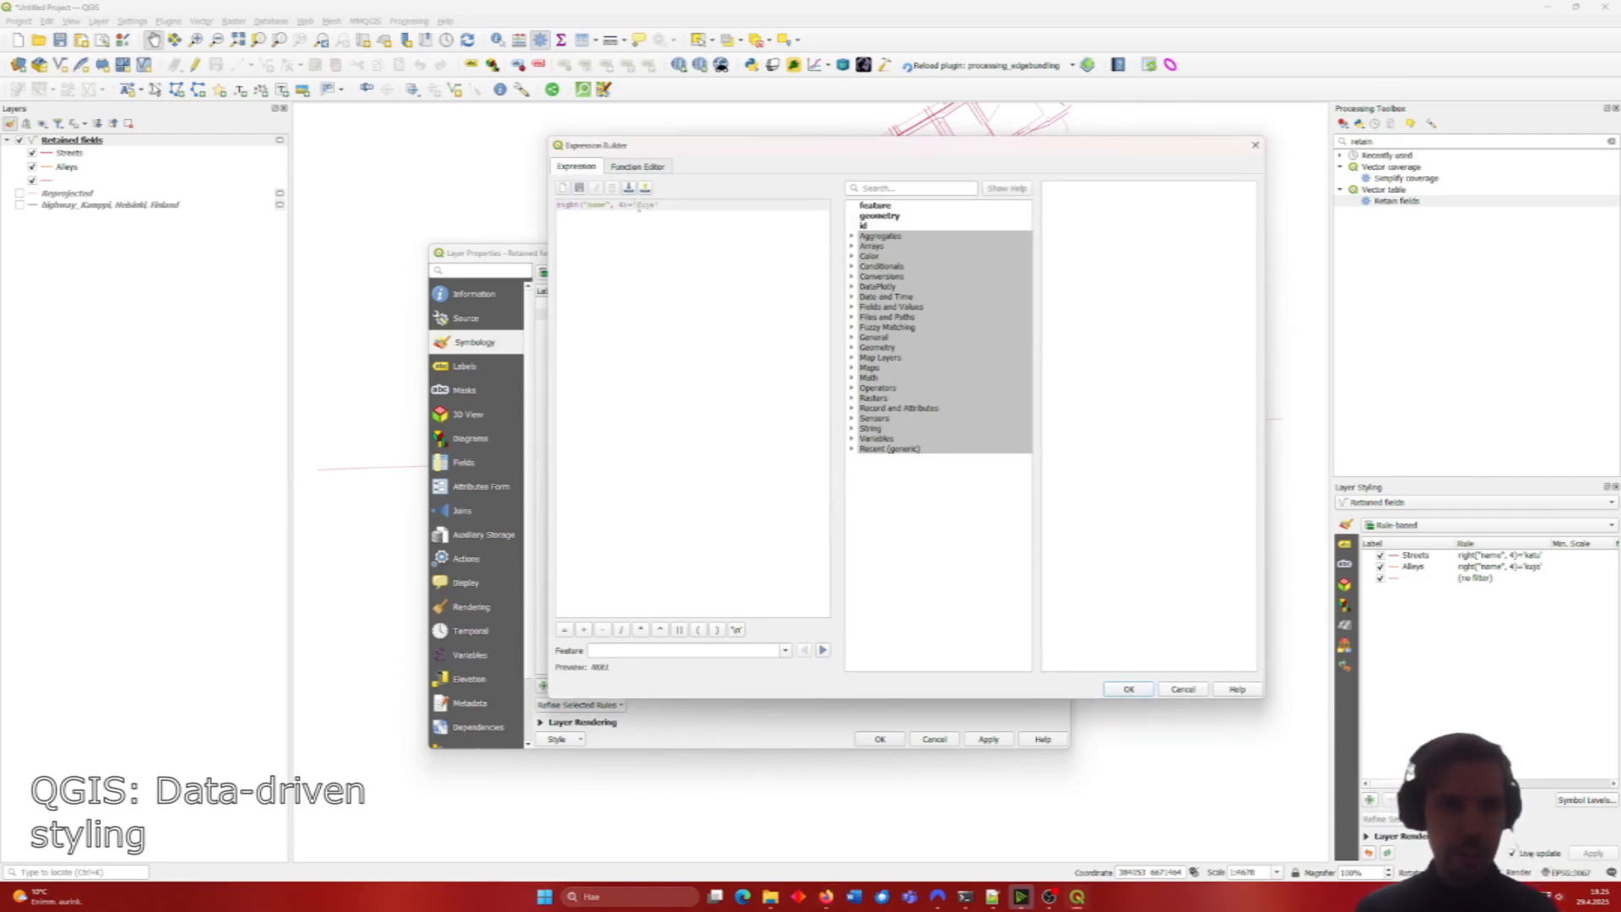
pyautogui.click(1143, 690)
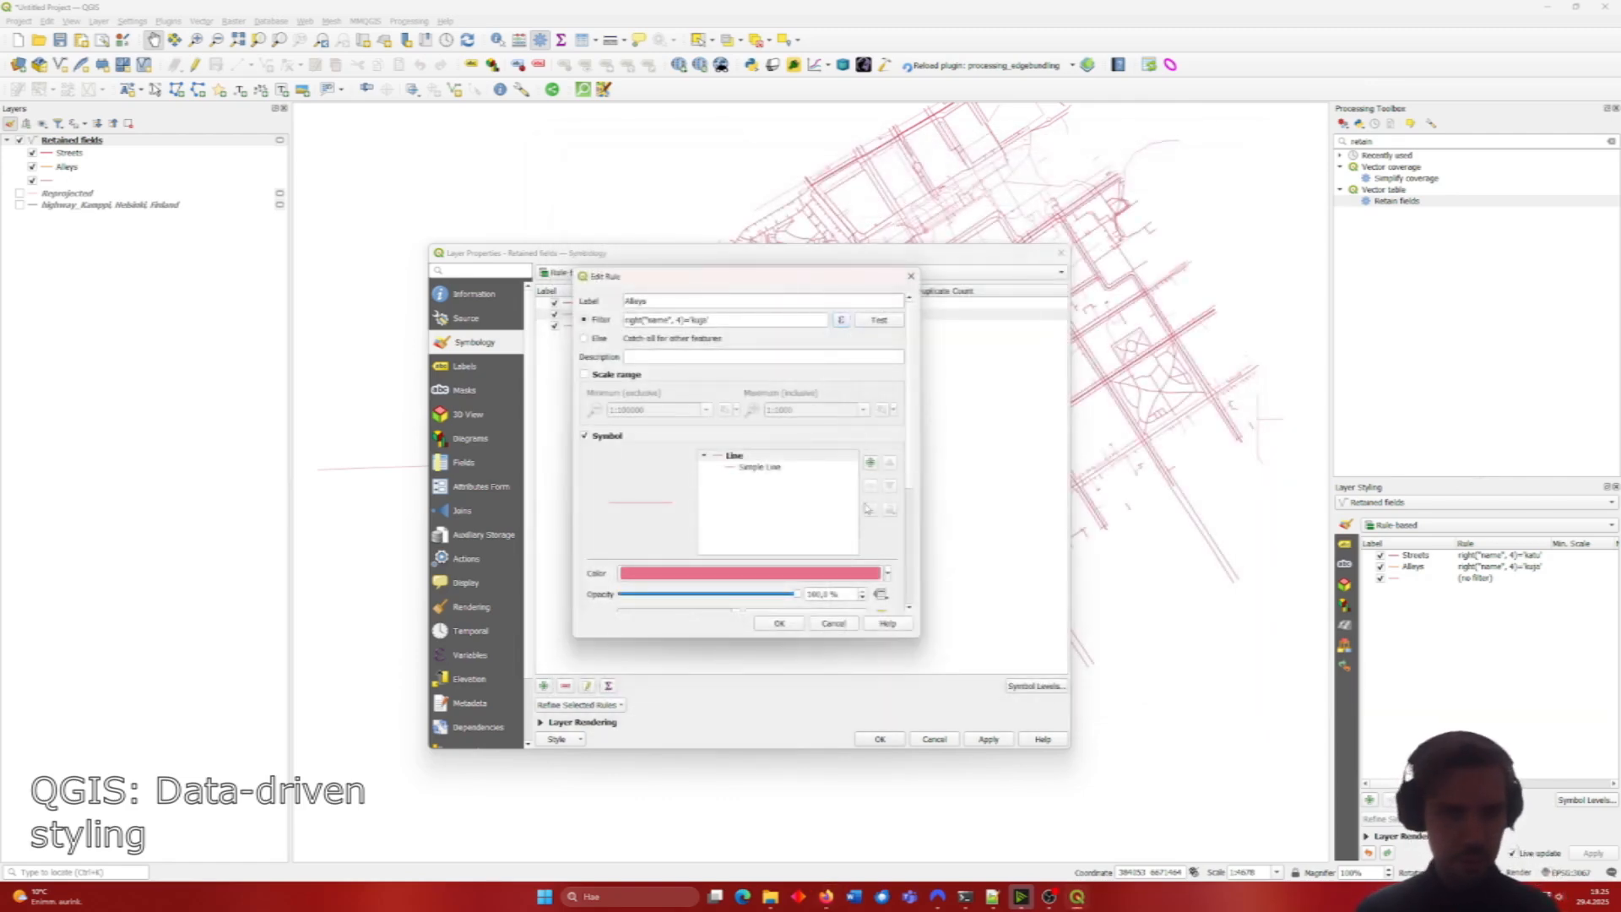
# Step: Set the Alleys rule's line colour to #e78119, accept the rule and move the properties dialog aside to reveal the map
pyautogui.scroll(-2, 662, 491)
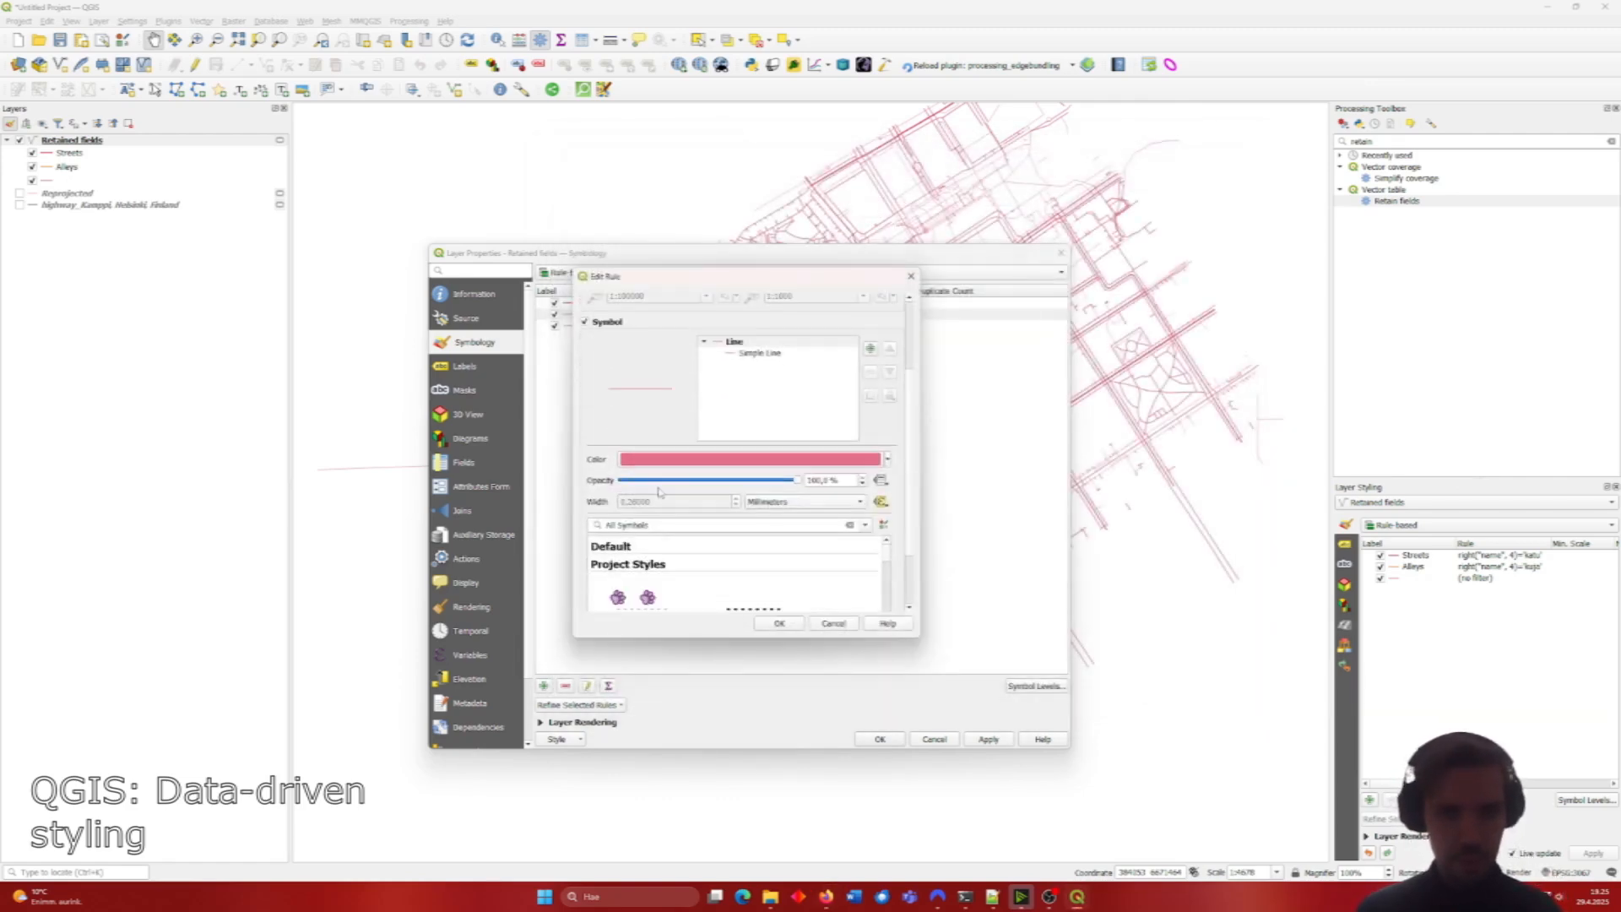
pyautogui.click(887, 459)
pyautogui.click(641, 792)
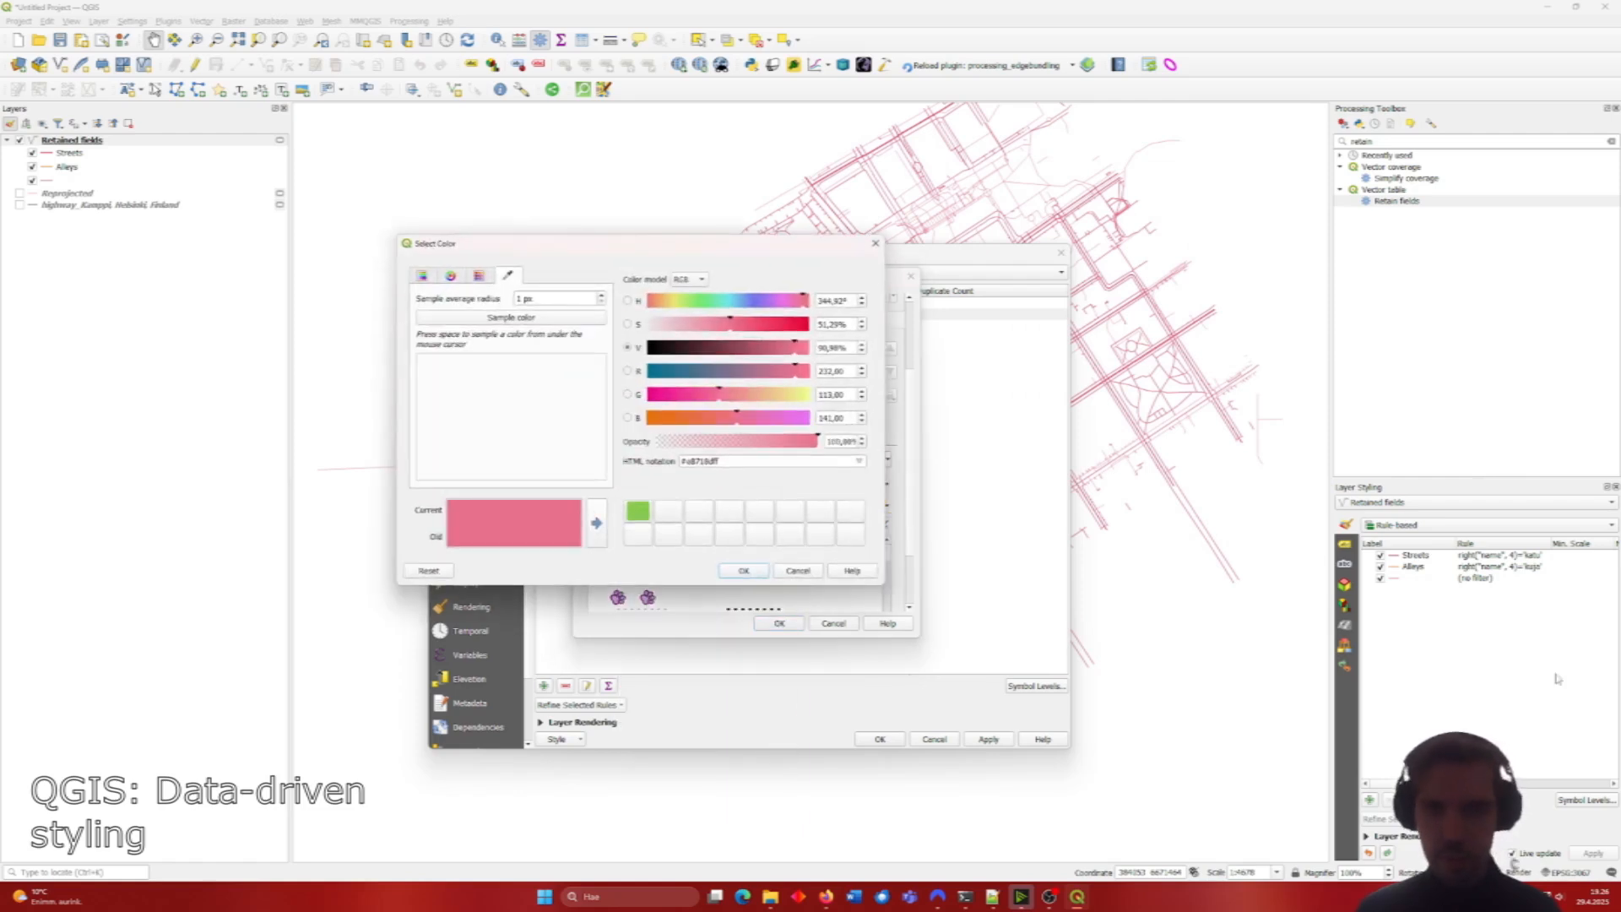
pyautogui.hotkey('alt', 'Tab')
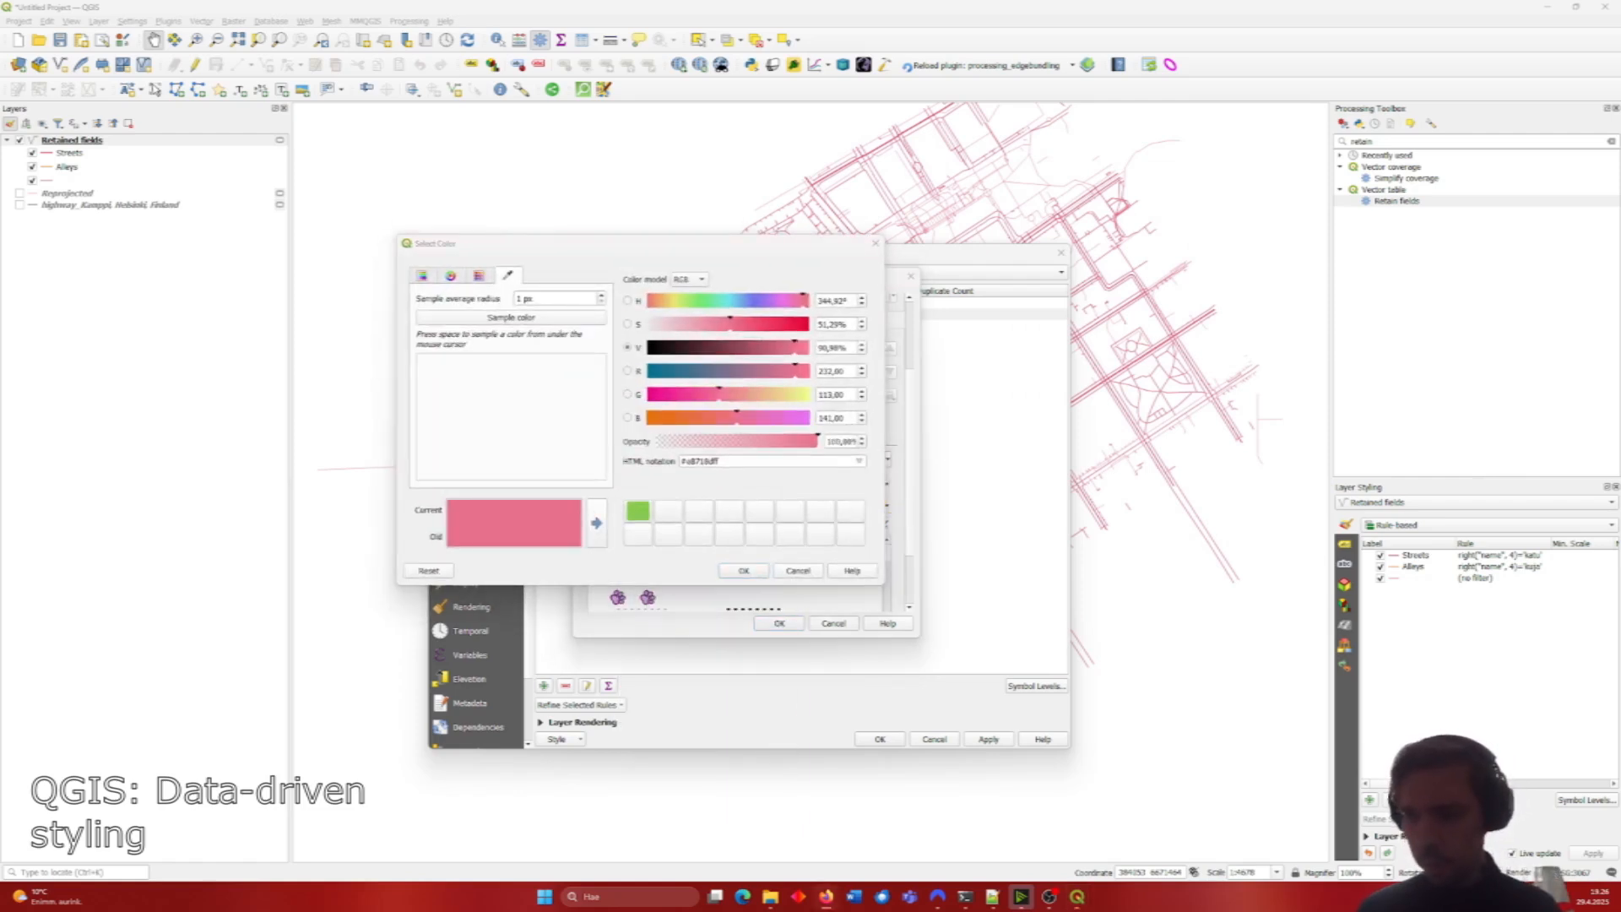
pyautogui.tripleClick(758, 465)
pyautogui.write('#e78119')
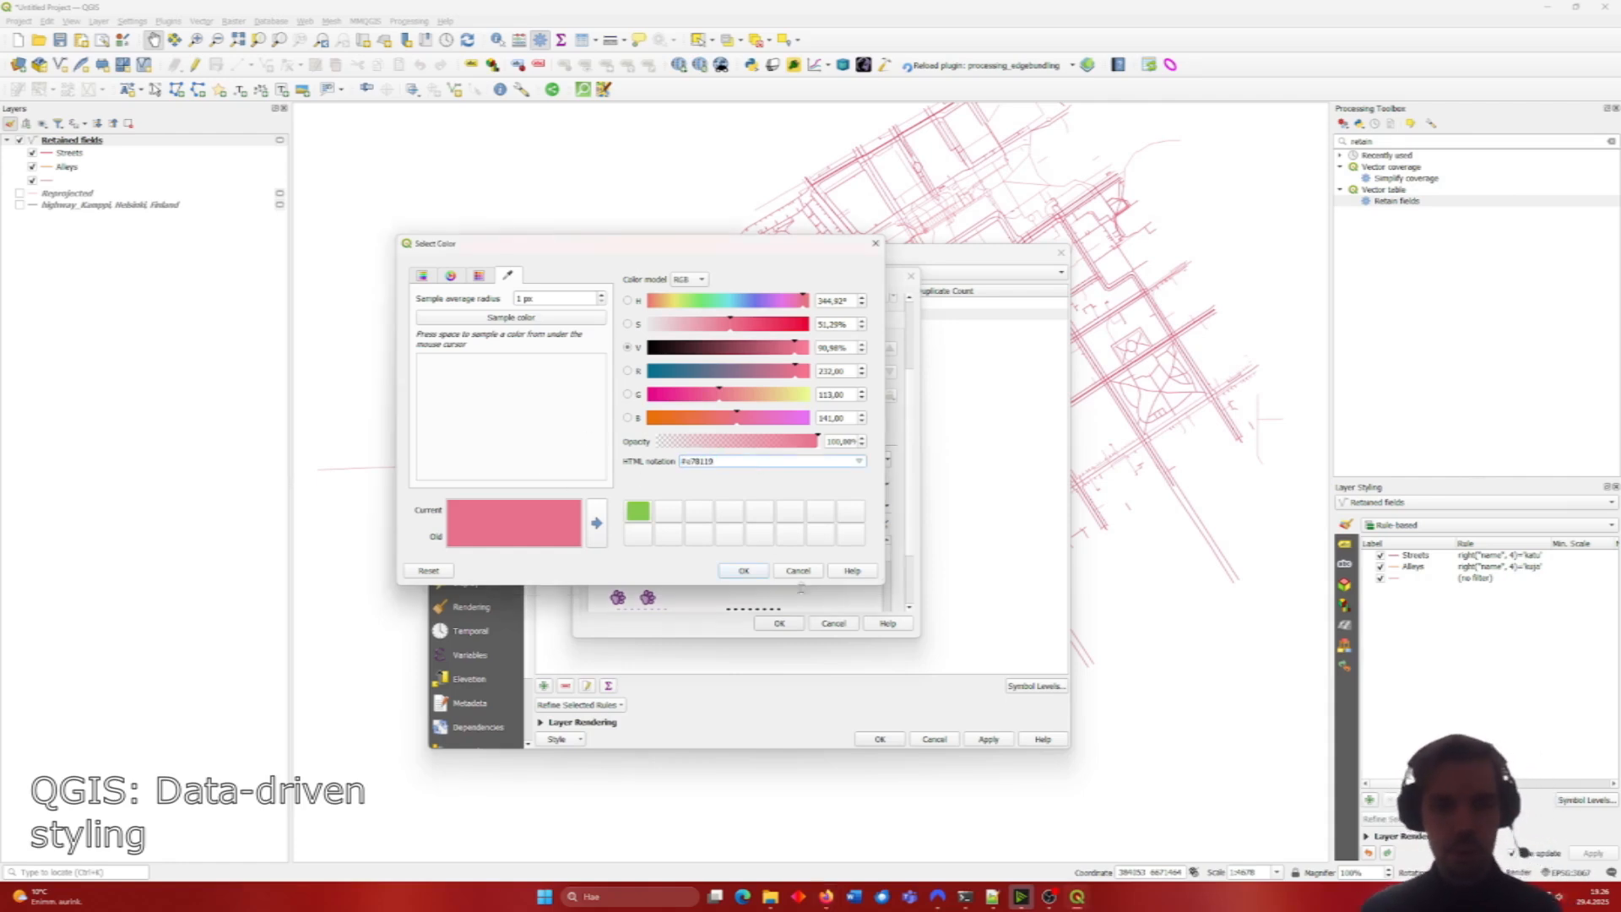
pyautogui.click(746, 571)
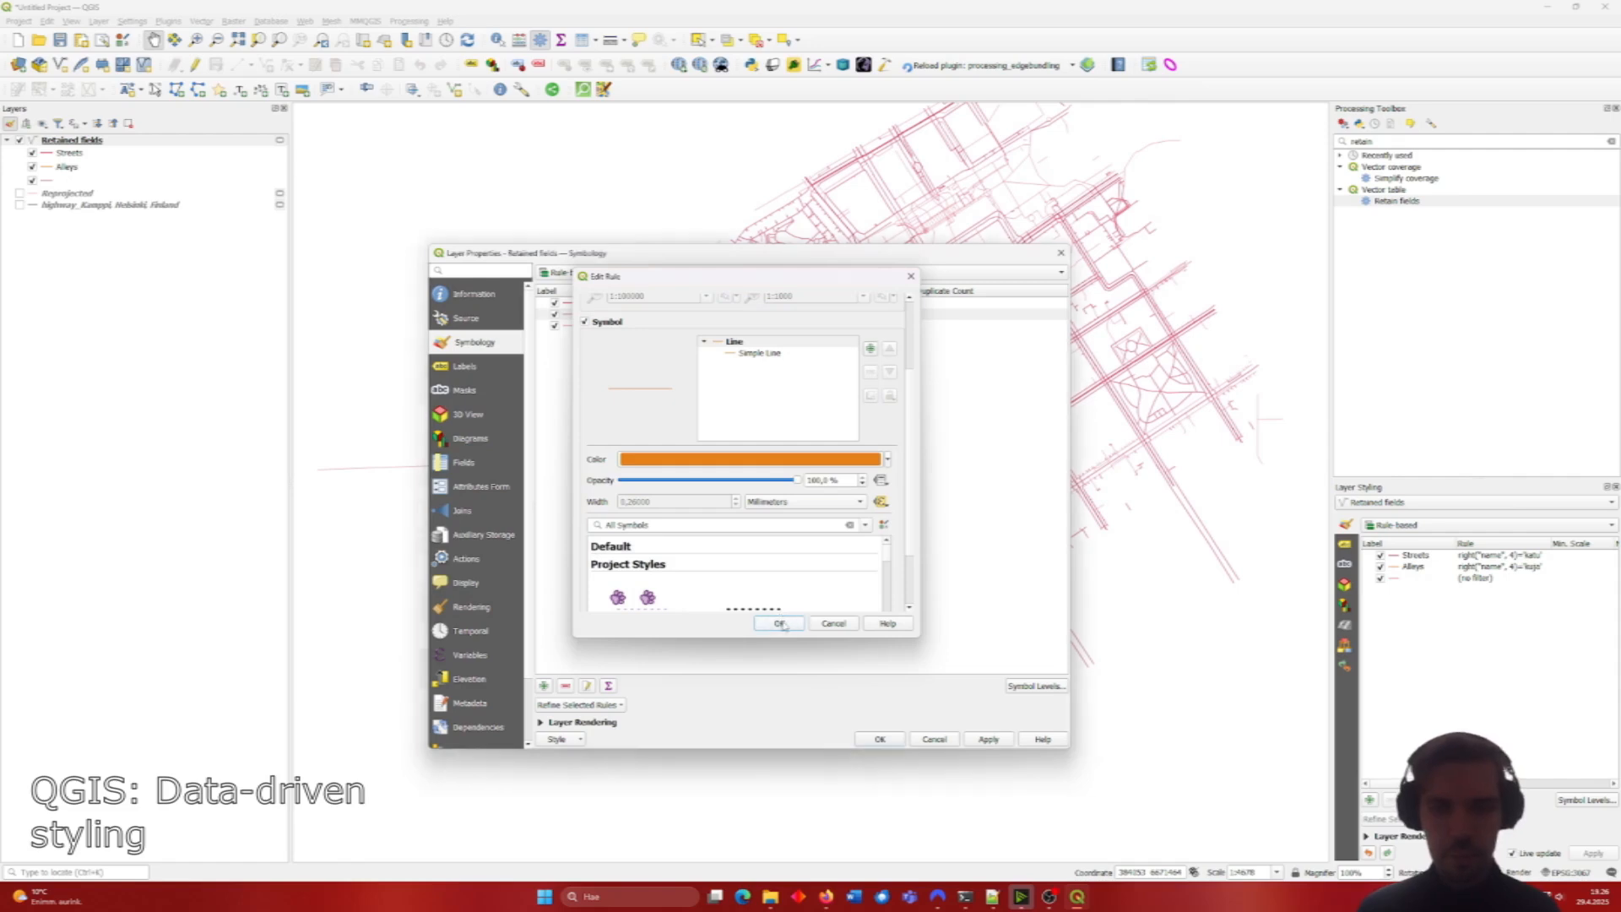
pyautogui.click(780, 623)
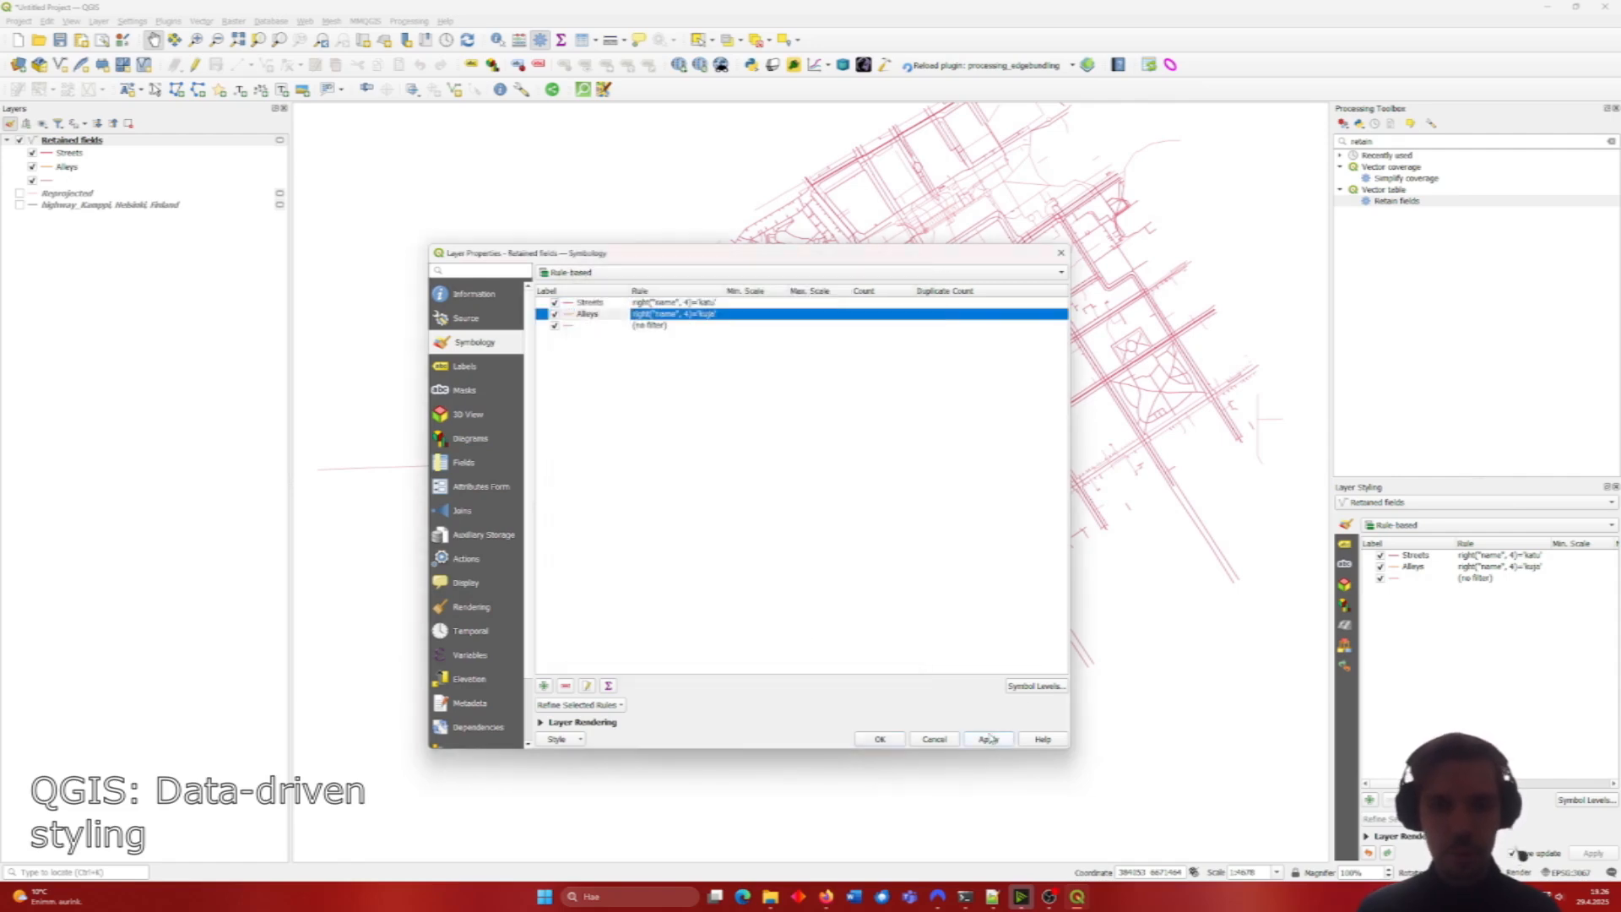
pyautogui.moveTo(900, 253); pyautogui.dragTo(979, 164)
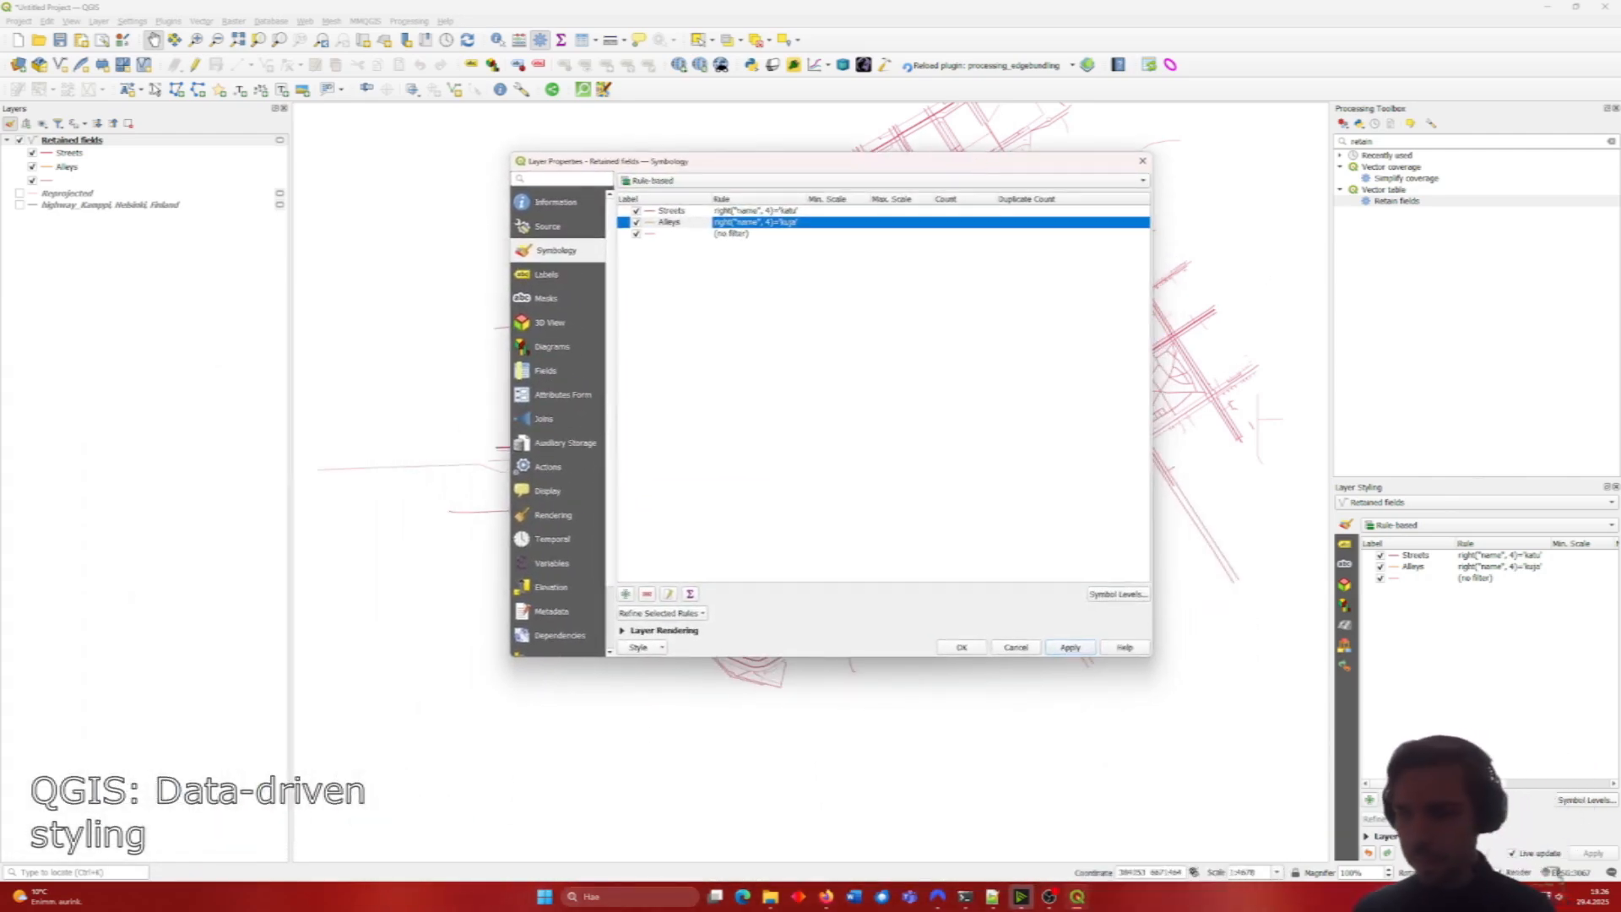
# Step: Make the third rule the Else catch-all for other features, set its line colour to #30beb0, and apply the symbology to the layer
pyautogui.doubleClick(680, 235)
pyautogui.click(586, 339)
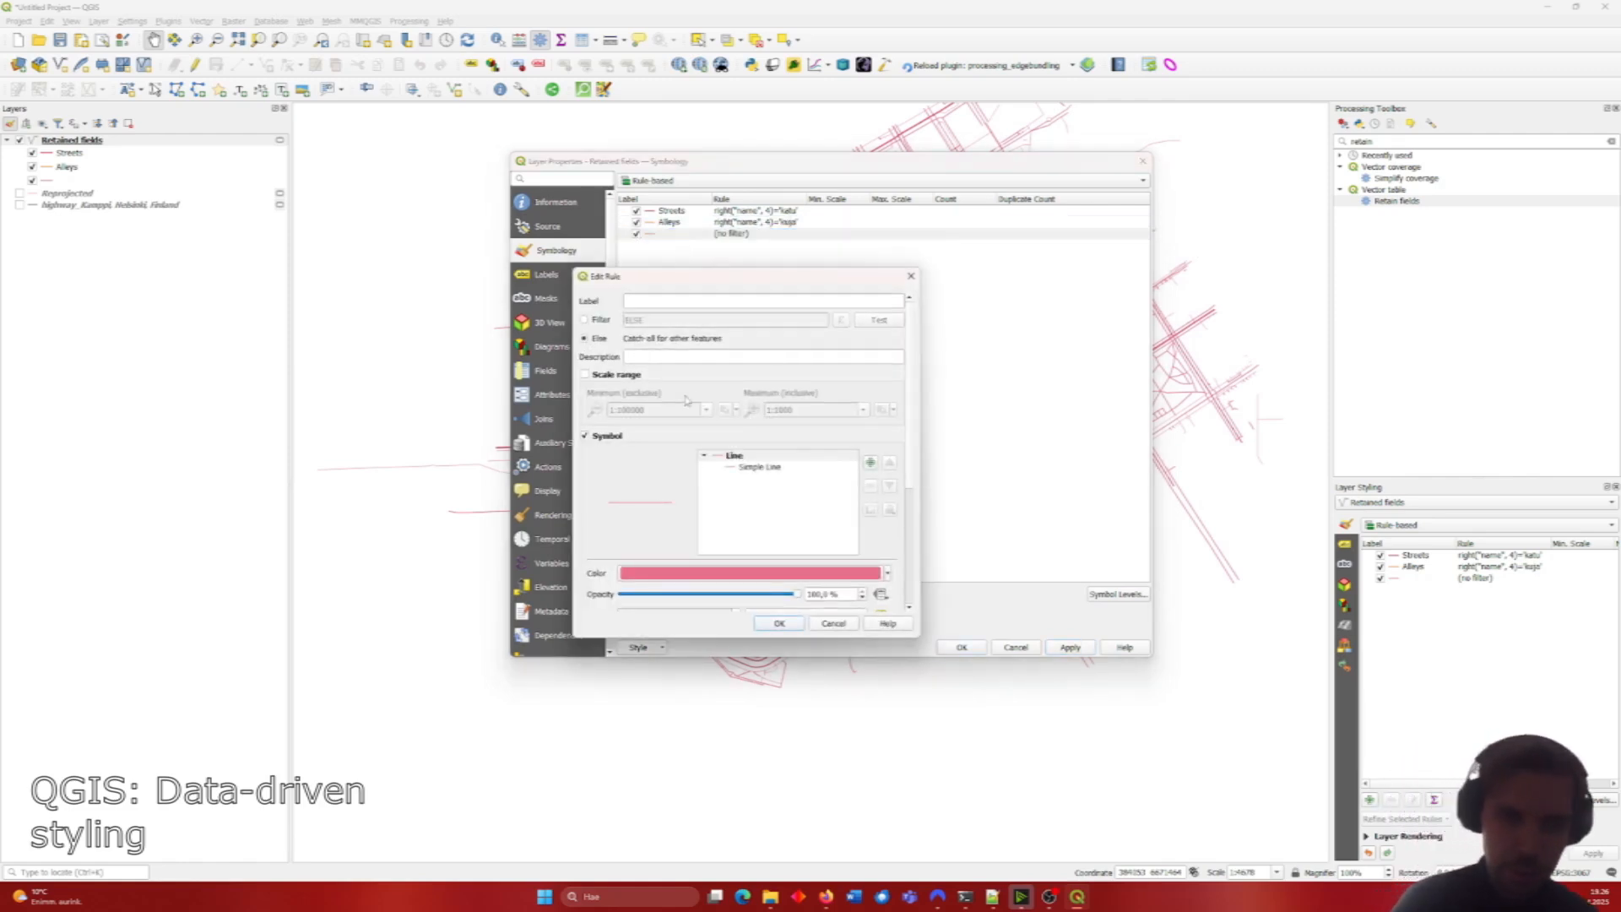
pyautogui.scroll(-2, 768, 350)
pyautogui.click(887, 421)
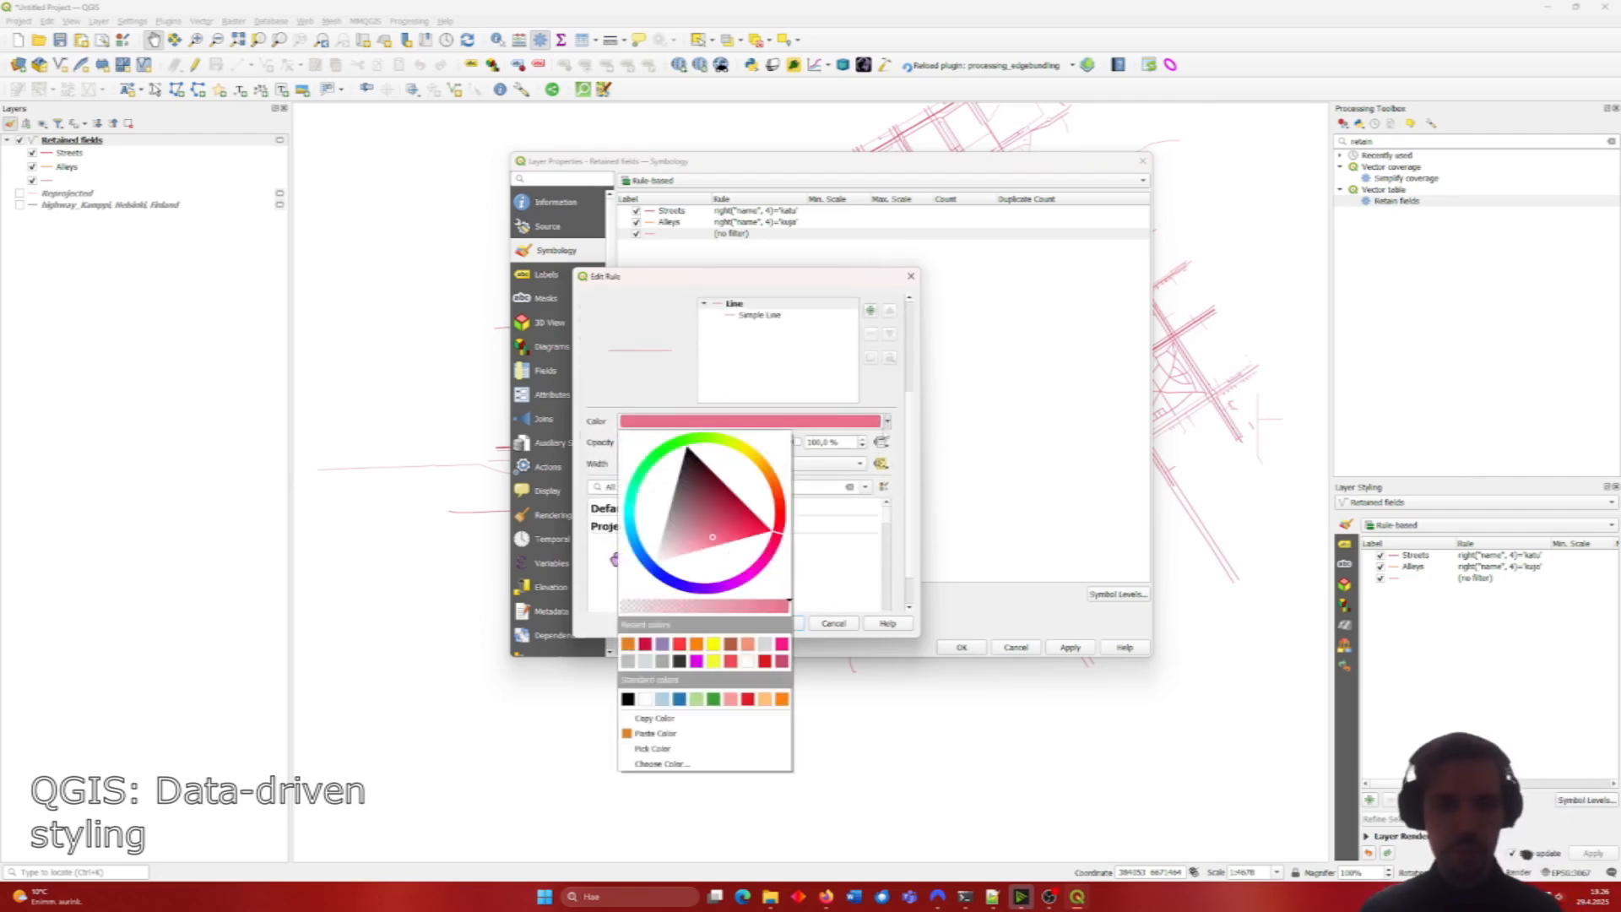
pyautogui.click(688, 765)
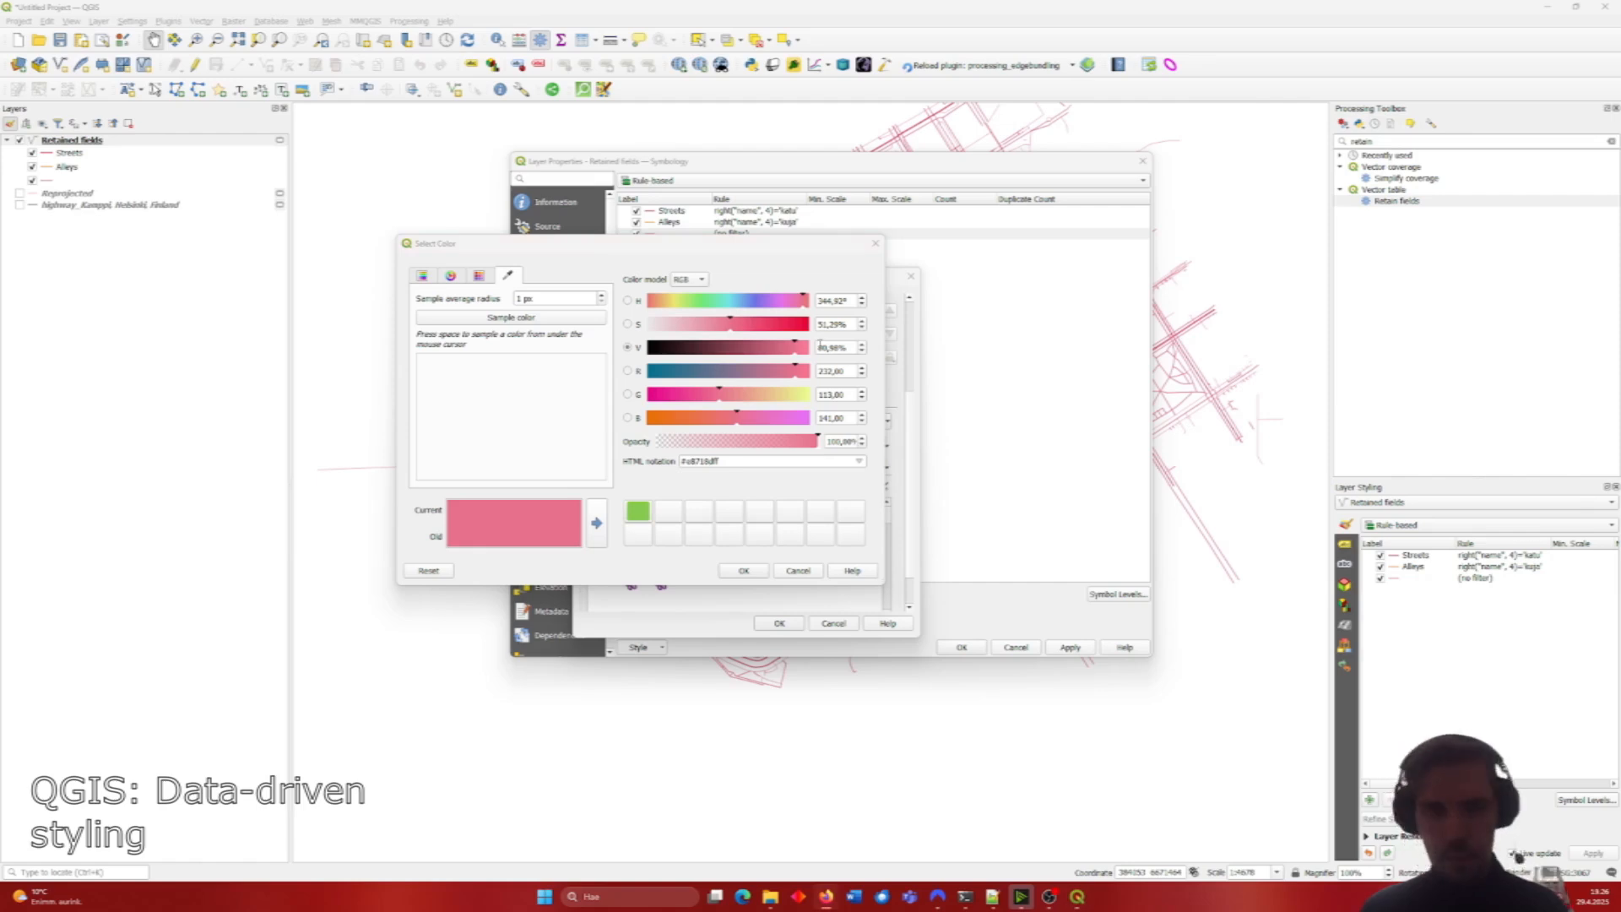
pyautogui.tripleClick(737, 461)
pyautogui.write('#30beb0')
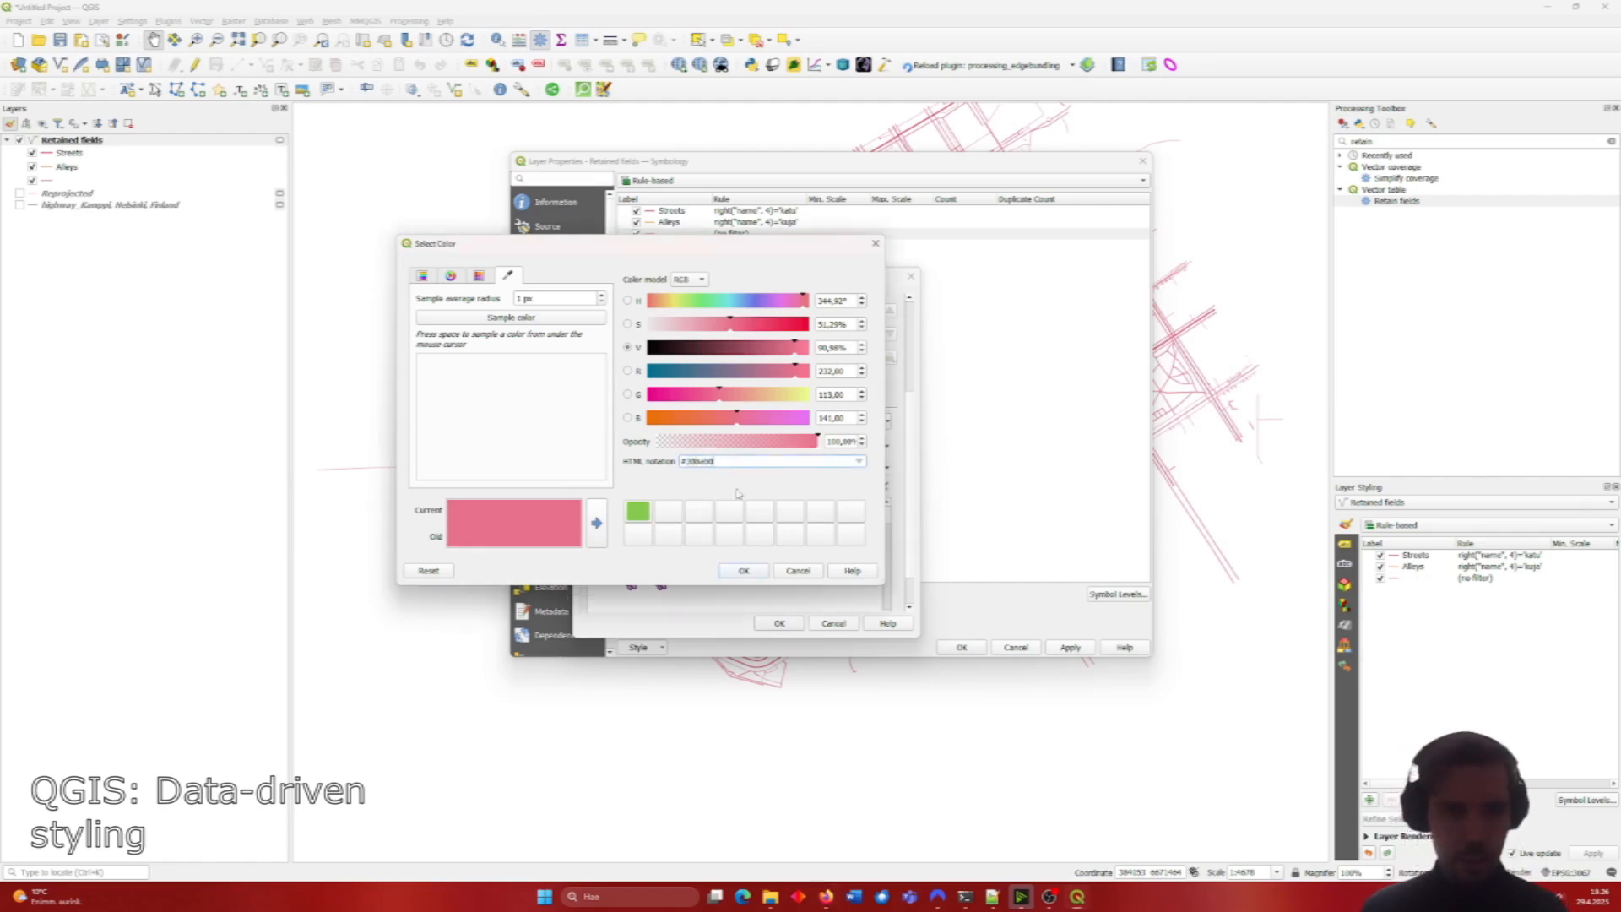
pyautogui.click(741, 569)
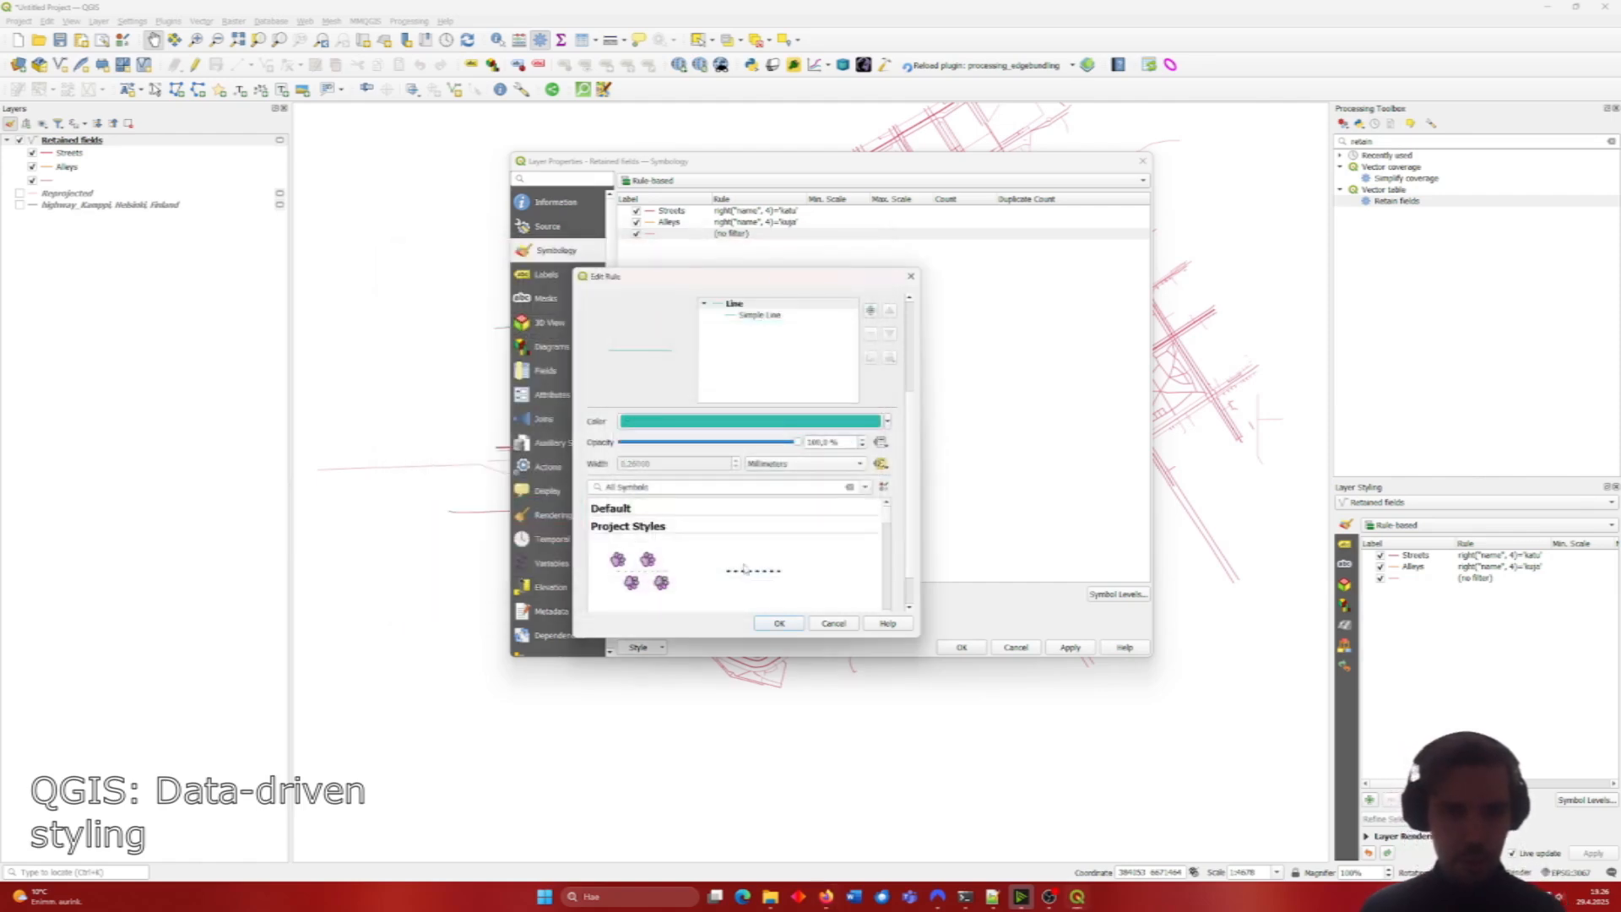
pyautogui.click(779, 624)
pyautogui.click(1081, 647)
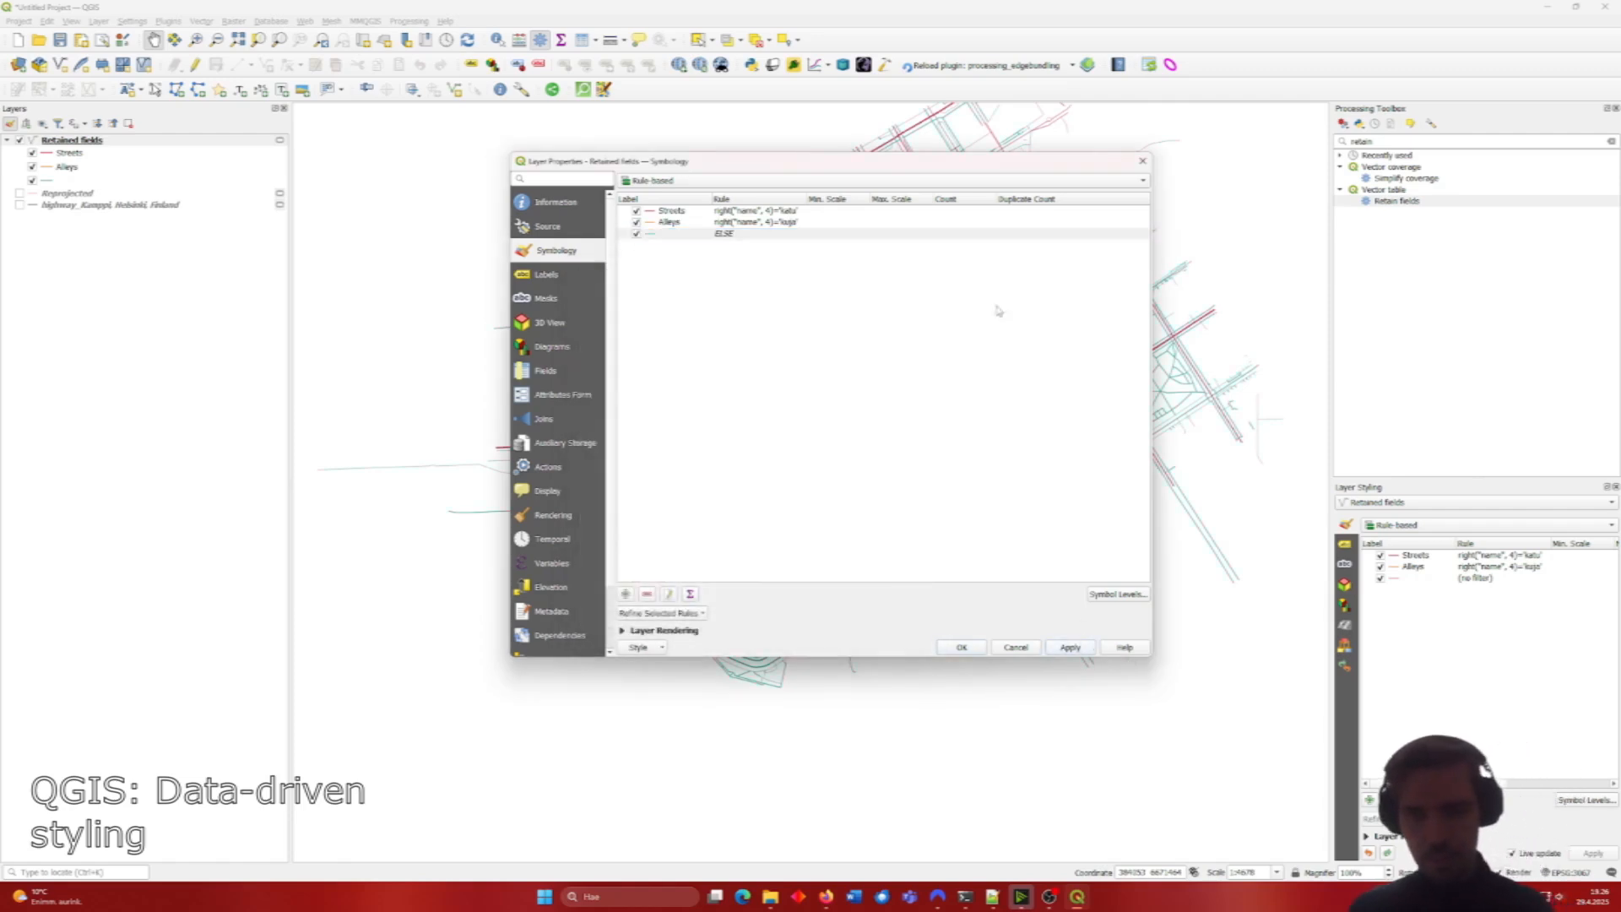
pyautogui.moveTo(944, 168)
pyautogui.mouseDown()
pyautogui.moveTo(578, 257)
pyautogui.moveTo(451, 271)
pyautogui.moveTo(829, 380)
pyautogui.moveTo(931, 218)
pyautogui.moveTo(938, 175)
pyautogui.mouseUp()
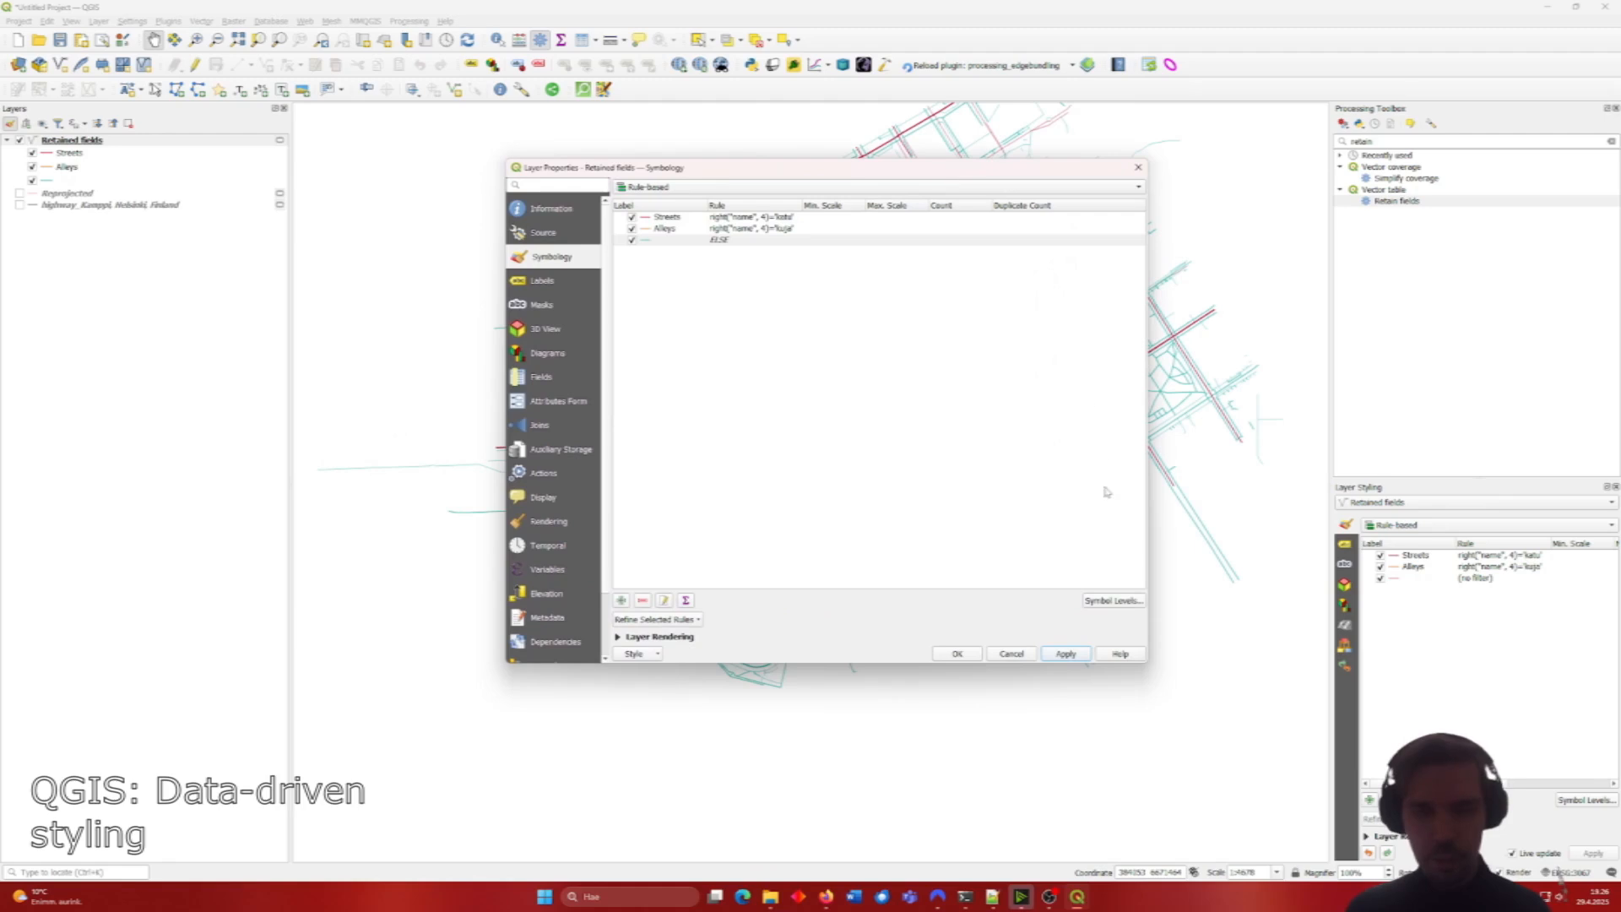
pyautogui.click(957, 653)
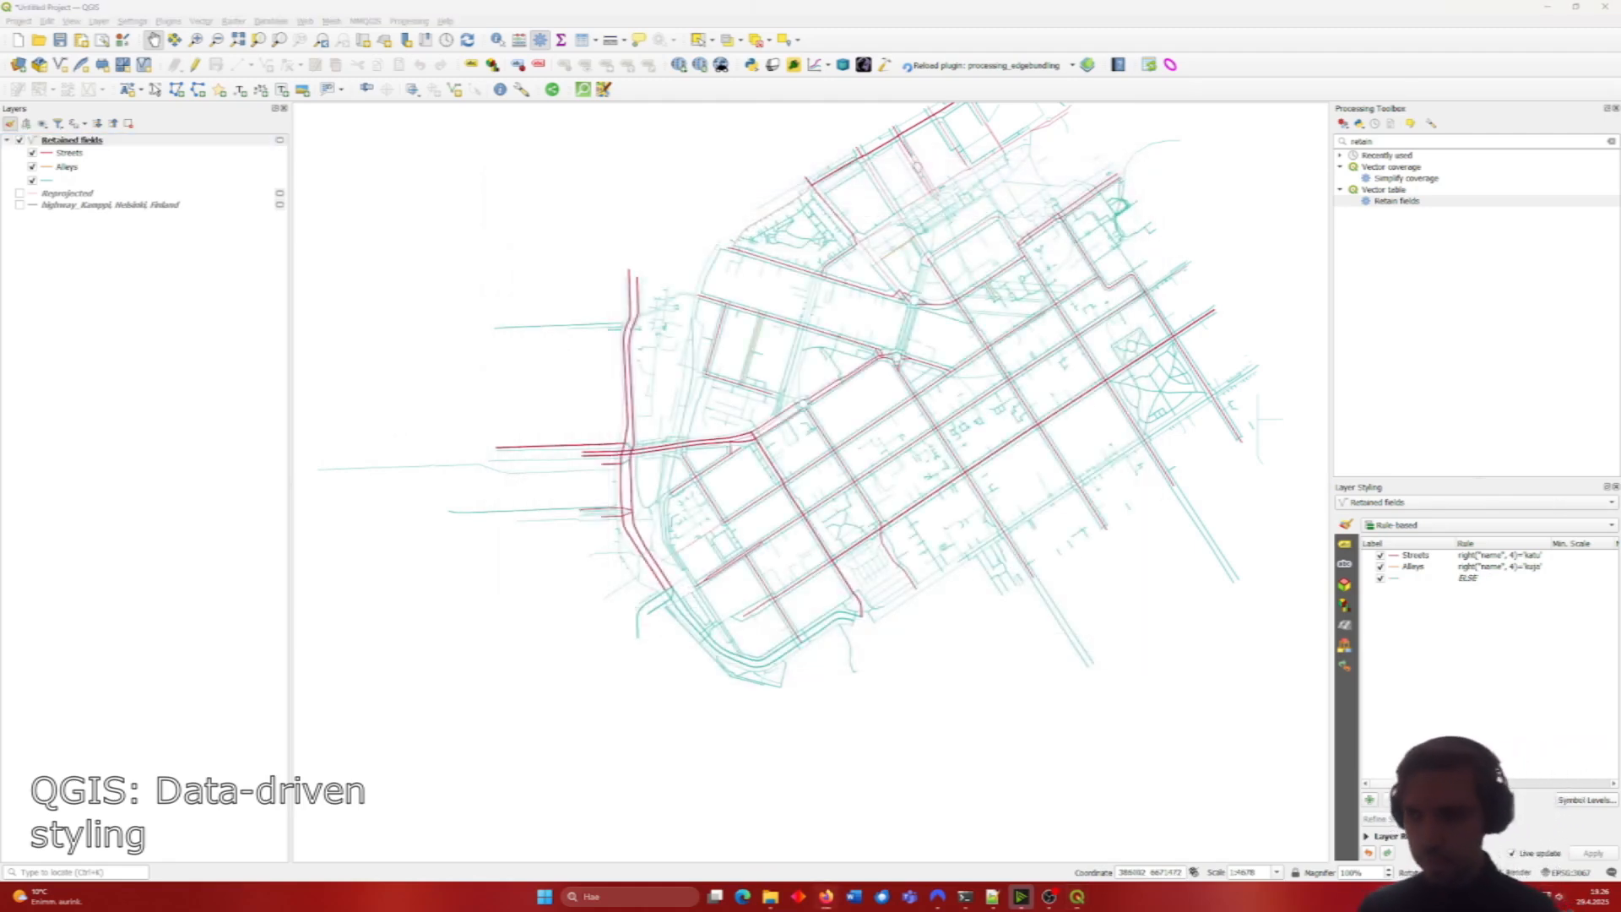
# Step: Reopen the Retained fields layer's symbology and review the Streets rule's symbol and width settings without changing them
pyautogui.rightClick(100, 144)
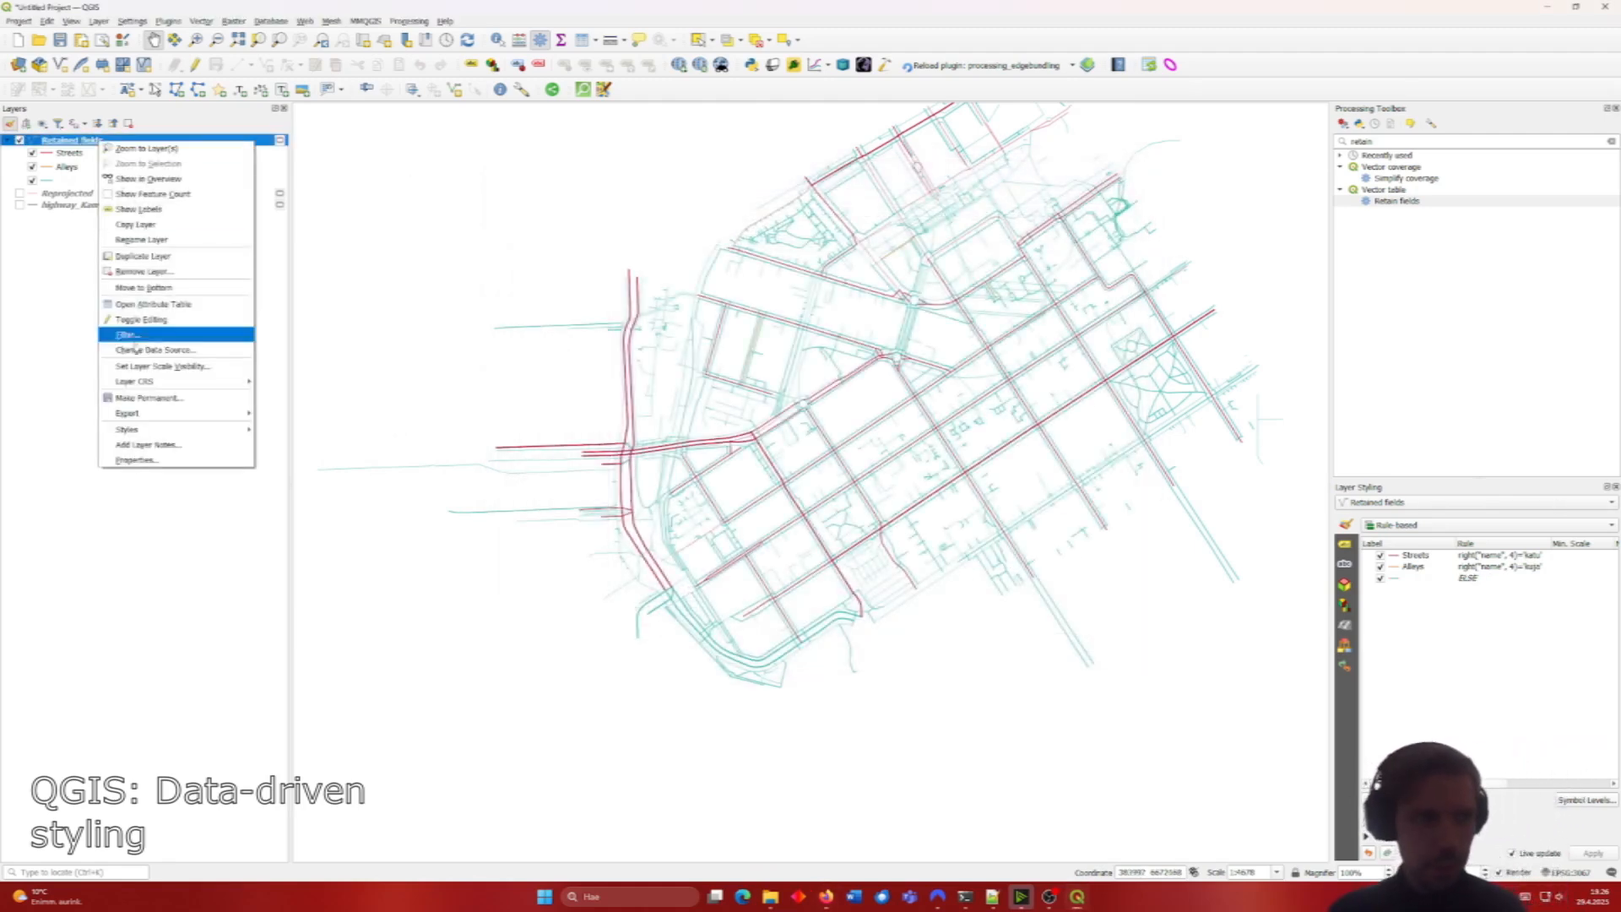
pyautogui.click(132, 459)
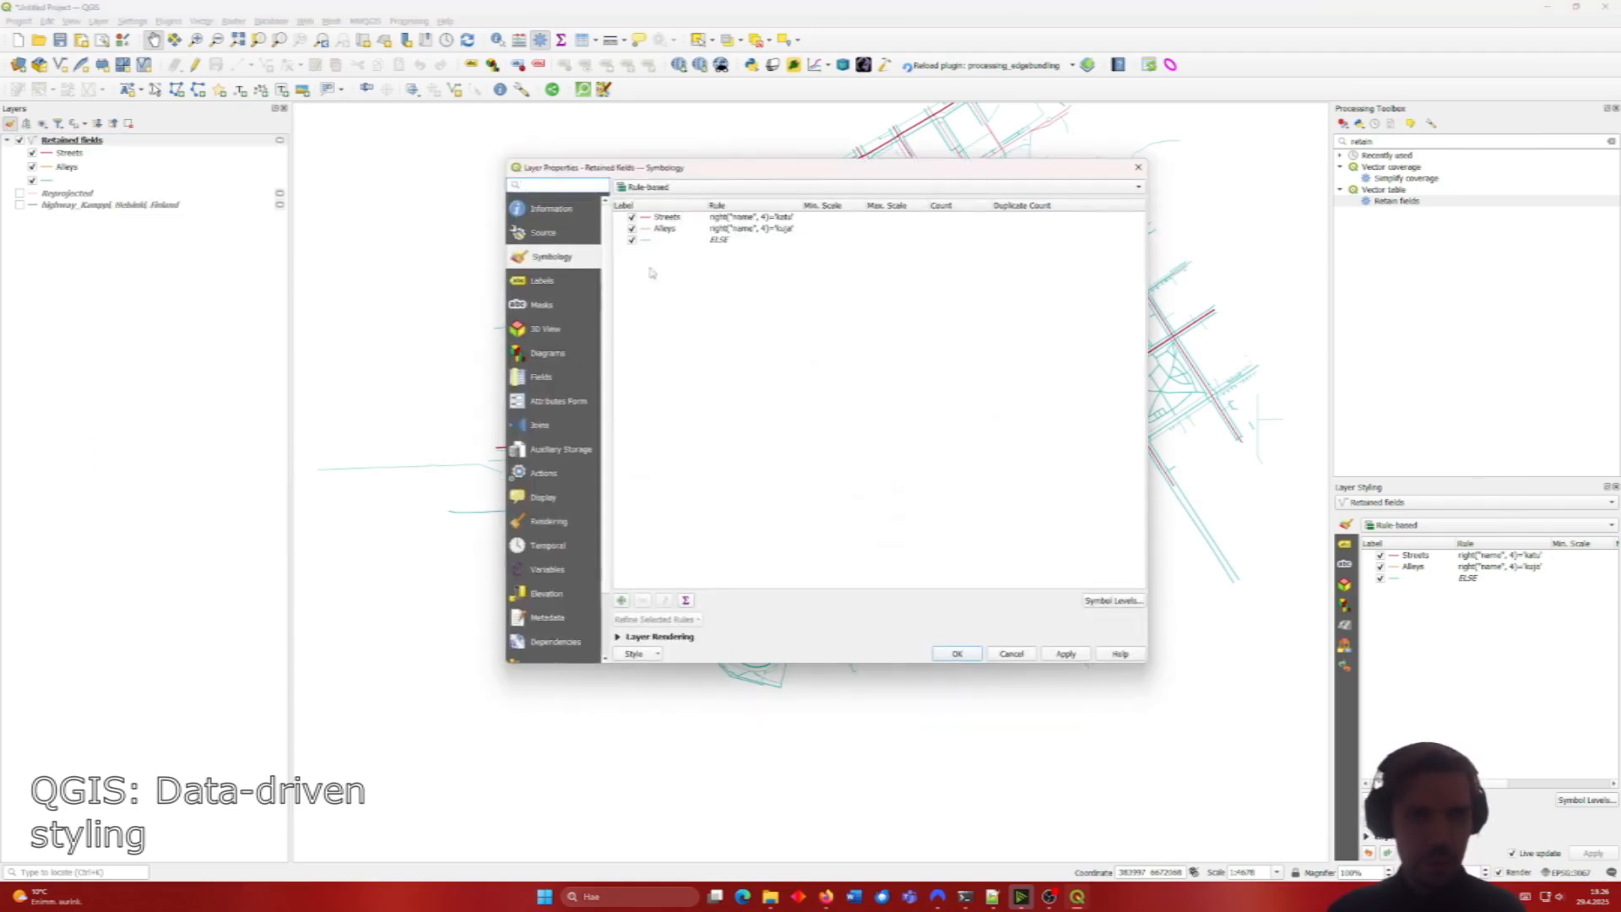
pyautogui.doubleClick(682, 219)
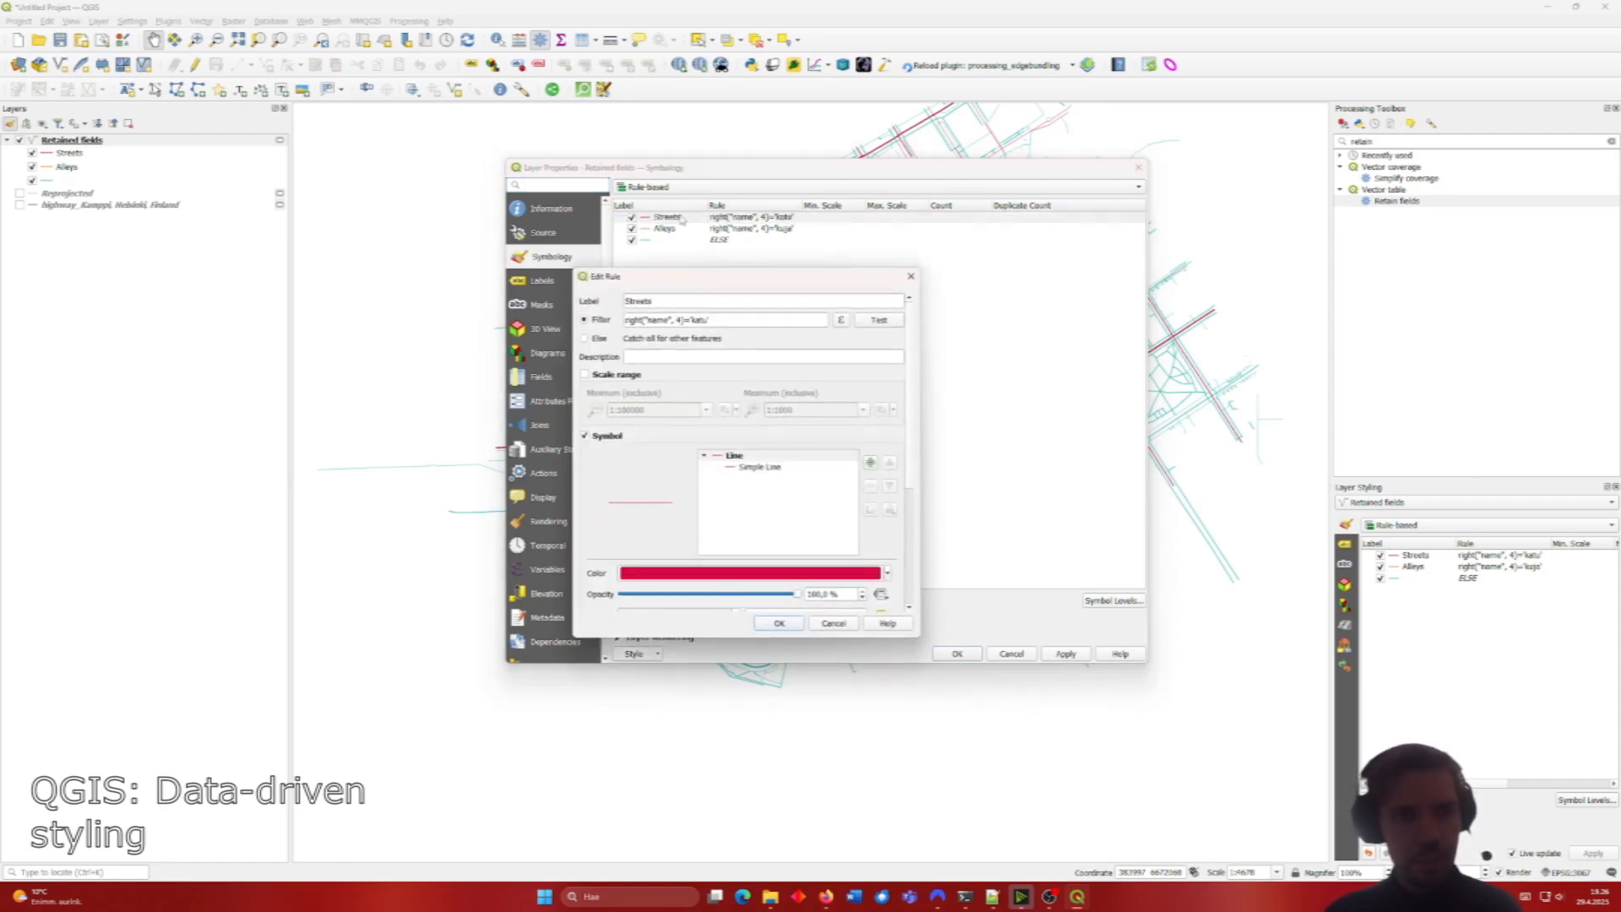
pyautogui.scroll(-3, 663, 477)
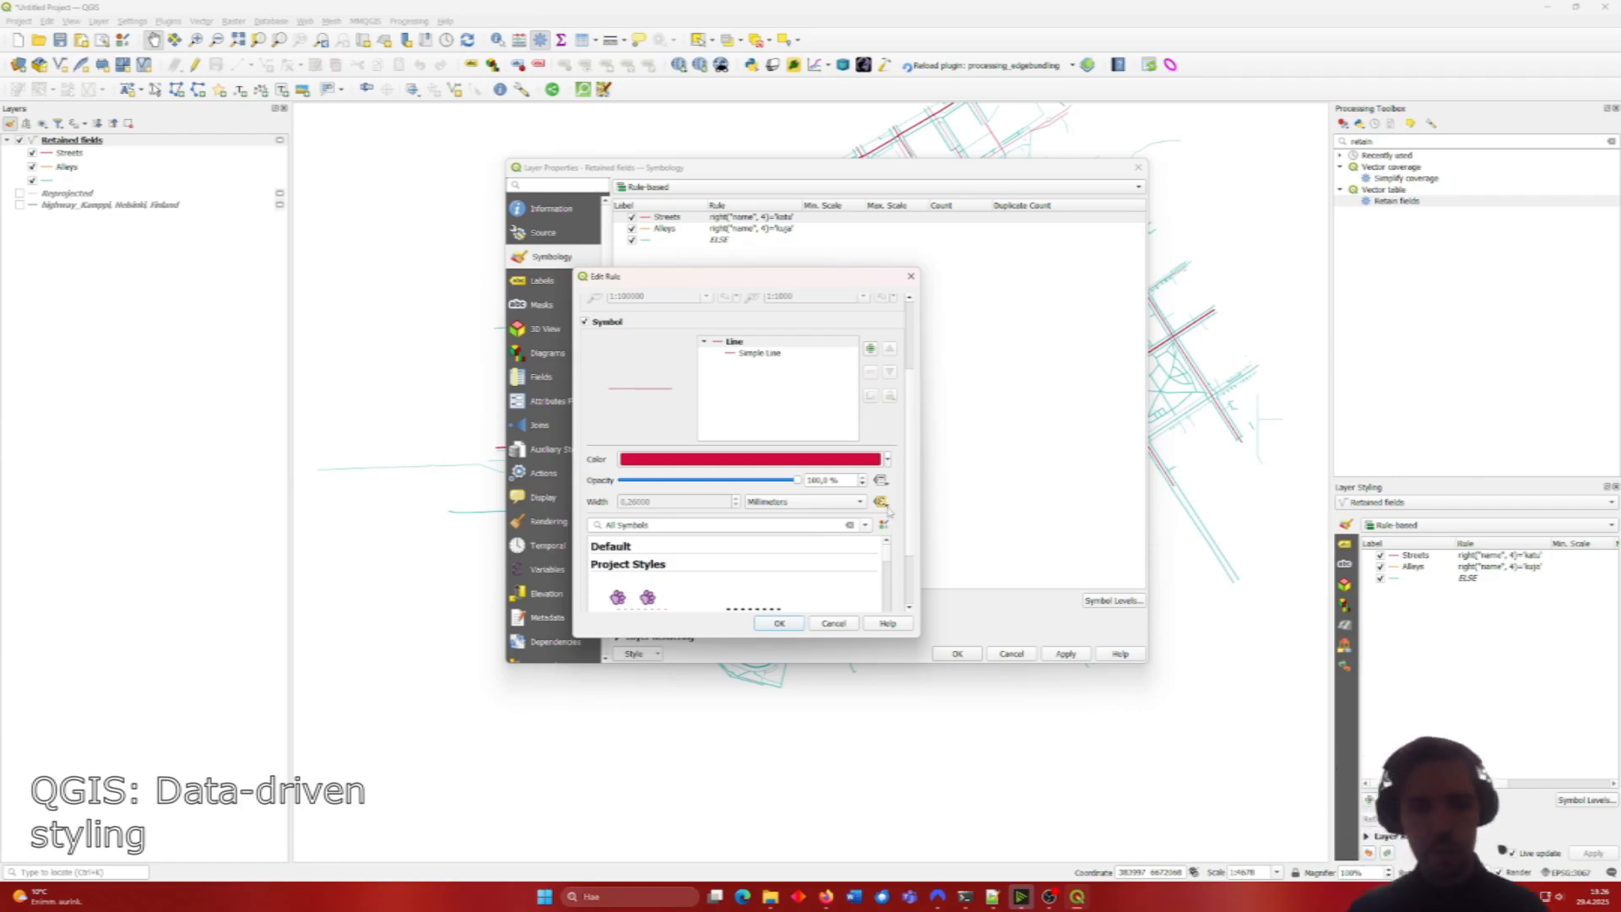
pyautogui.click(911, 277)
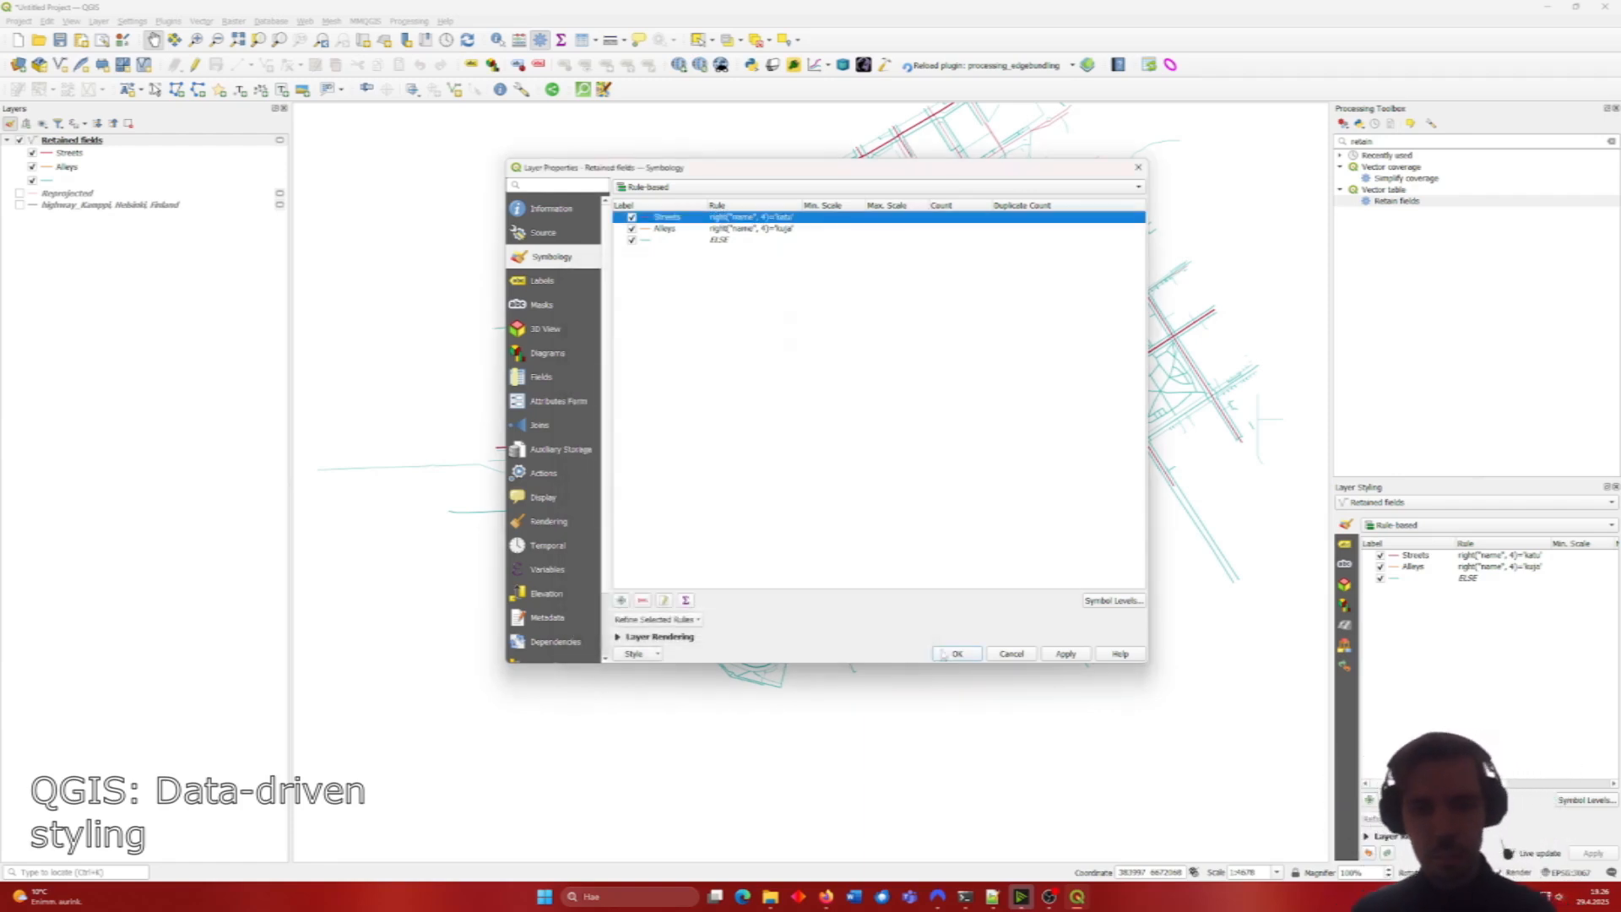
pyautogui.click(947, 654)
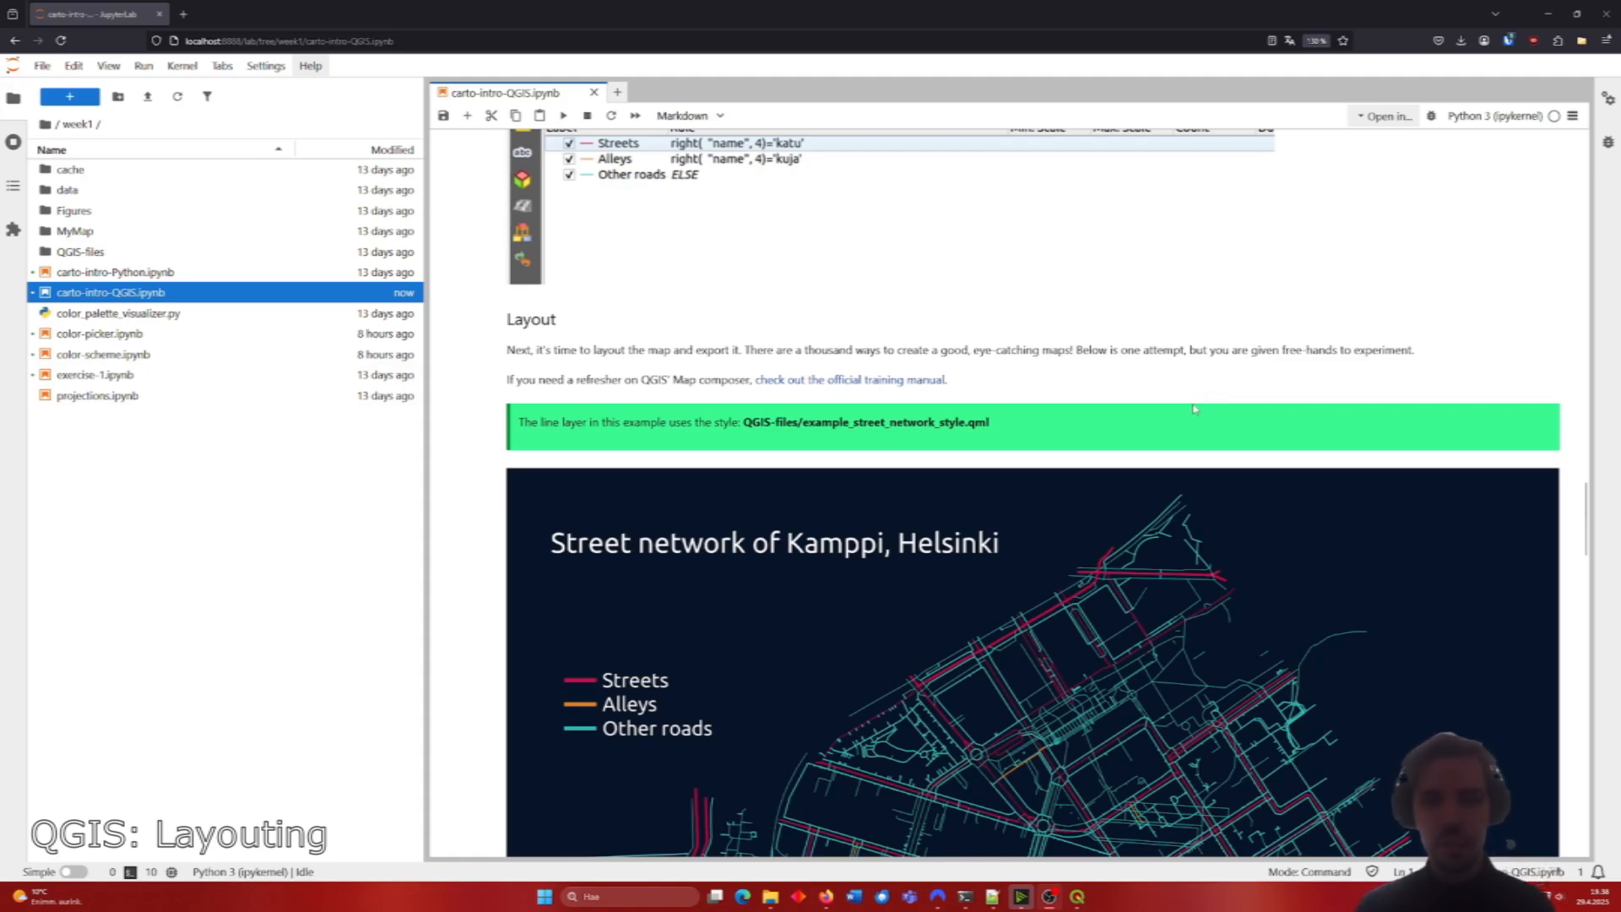
# Step: Read the Layout section of the course notebook in JupyterLab, including the style file note and the example Kamppi street map
pyautogui.scroll(-1, 1194, 409)
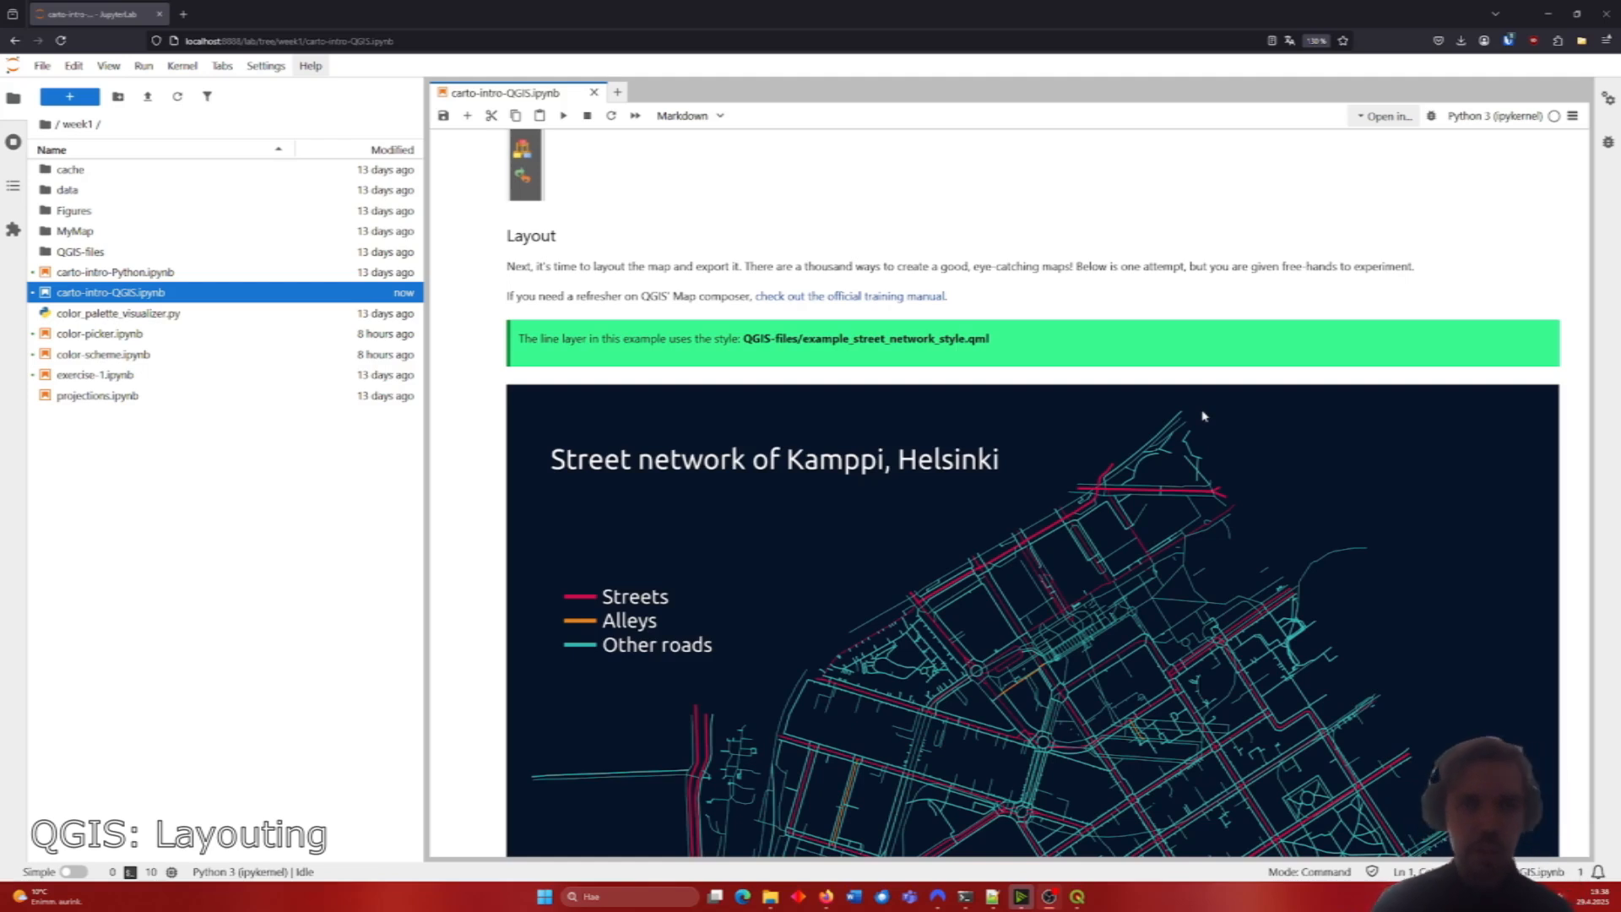
pyautogui.scroll(-1, 1228, 425)
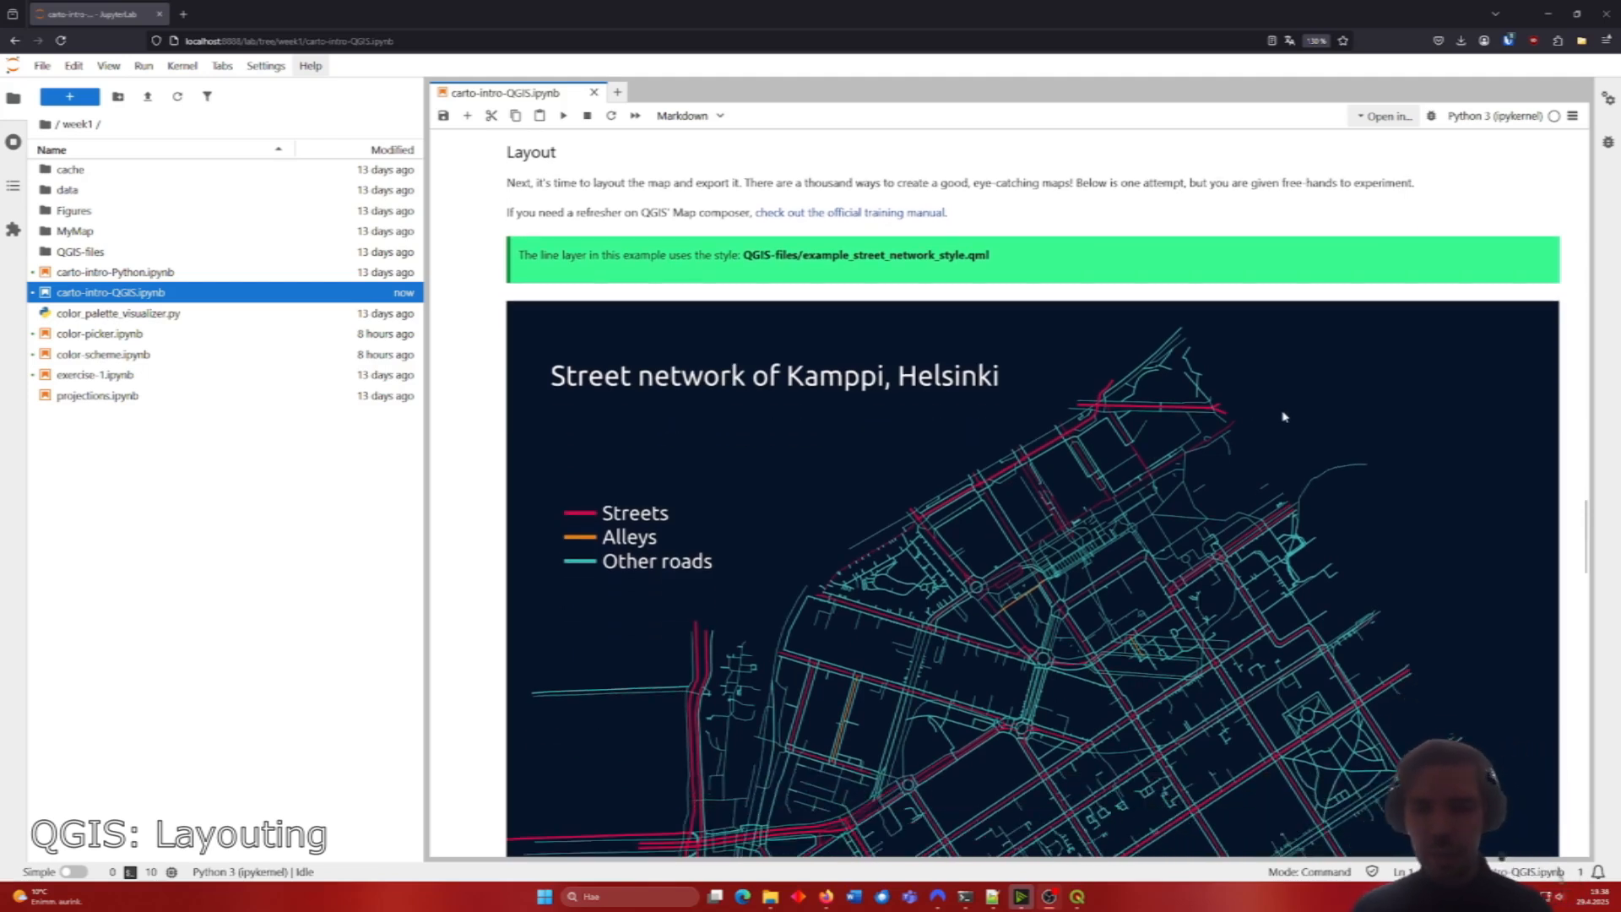
pyautogui.scroll(-1, 1278, 420)
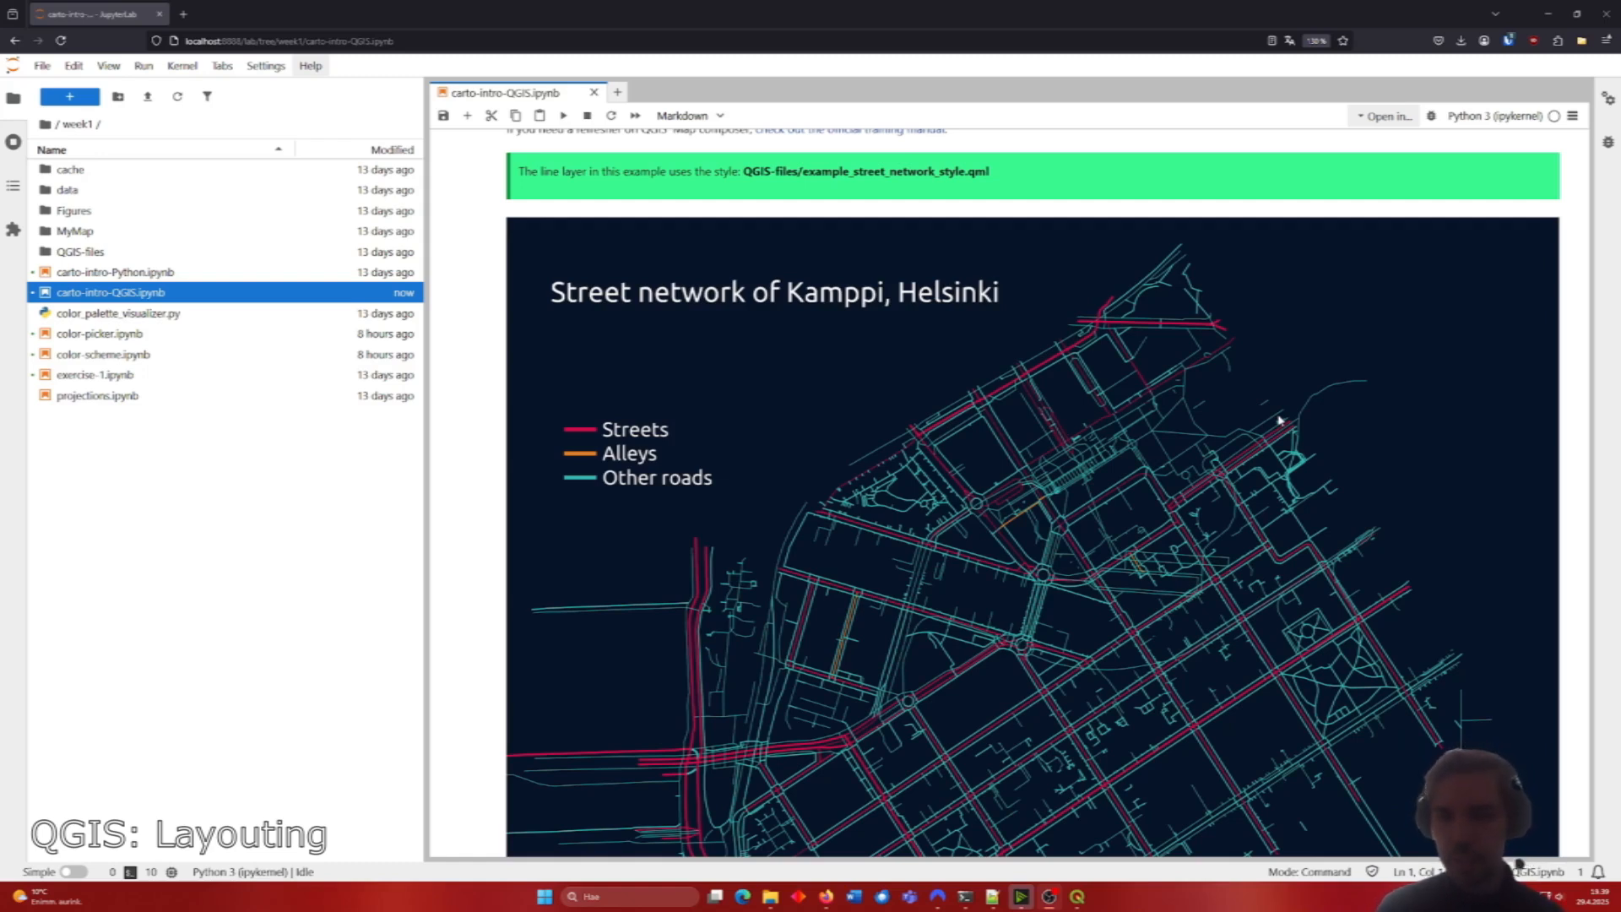
pyautogui.scroll(1, 1279, 419)
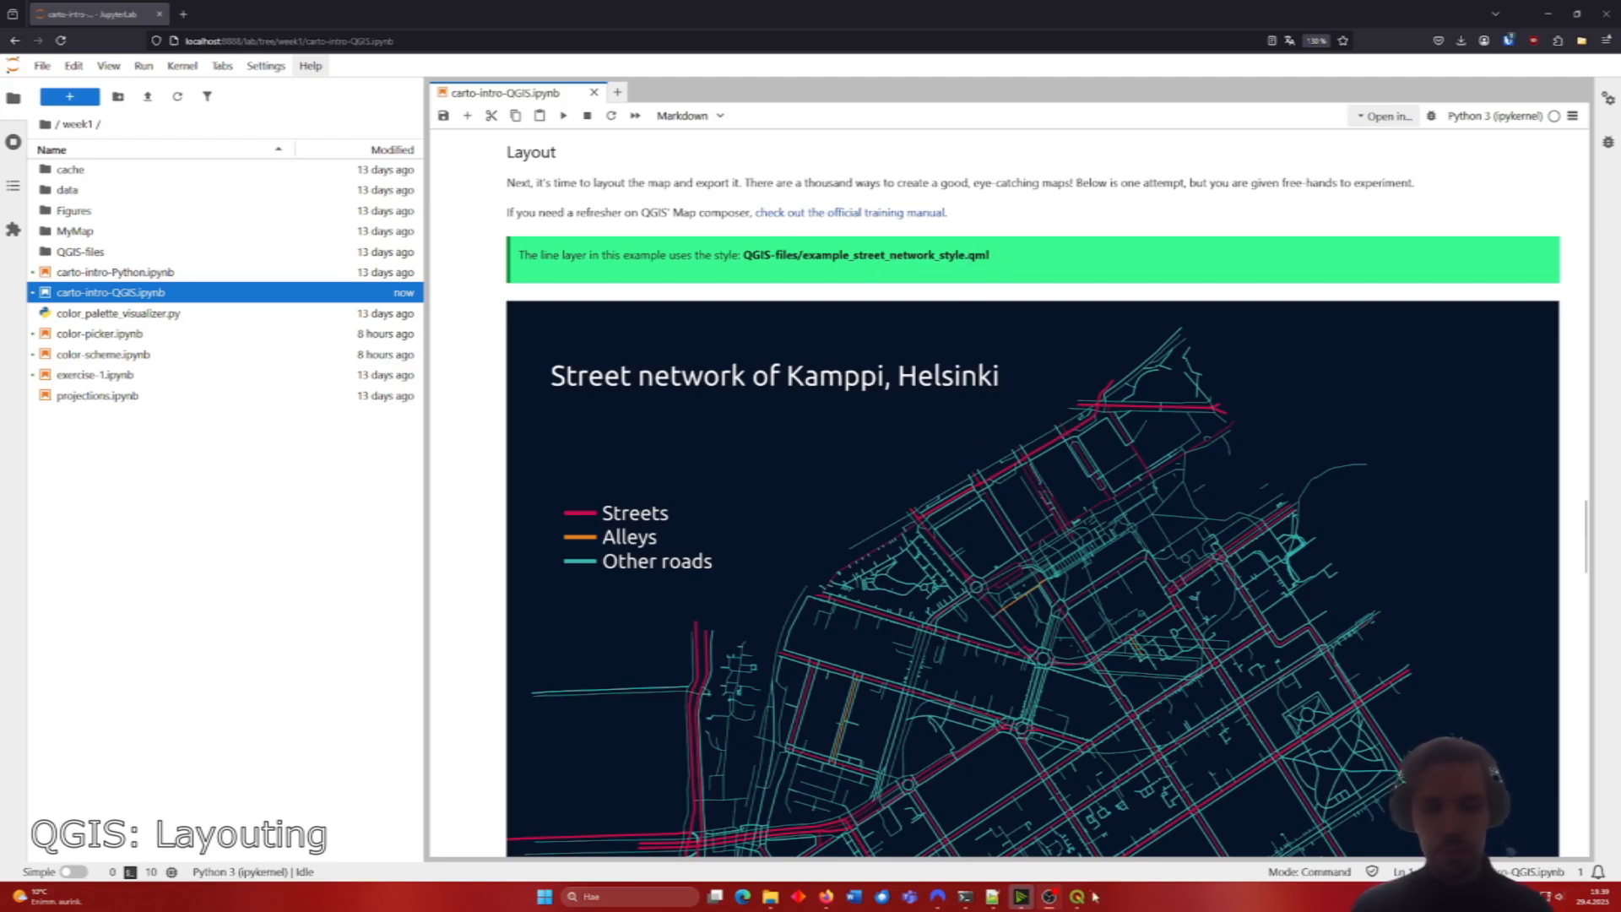
# Step: Switch to QGIS, load the style file QGIS-files/example_street_network_style.qml with all its categories onto the Retained fields layer, and accept the layer properties
pyautogui.moveTo(1080, 898)
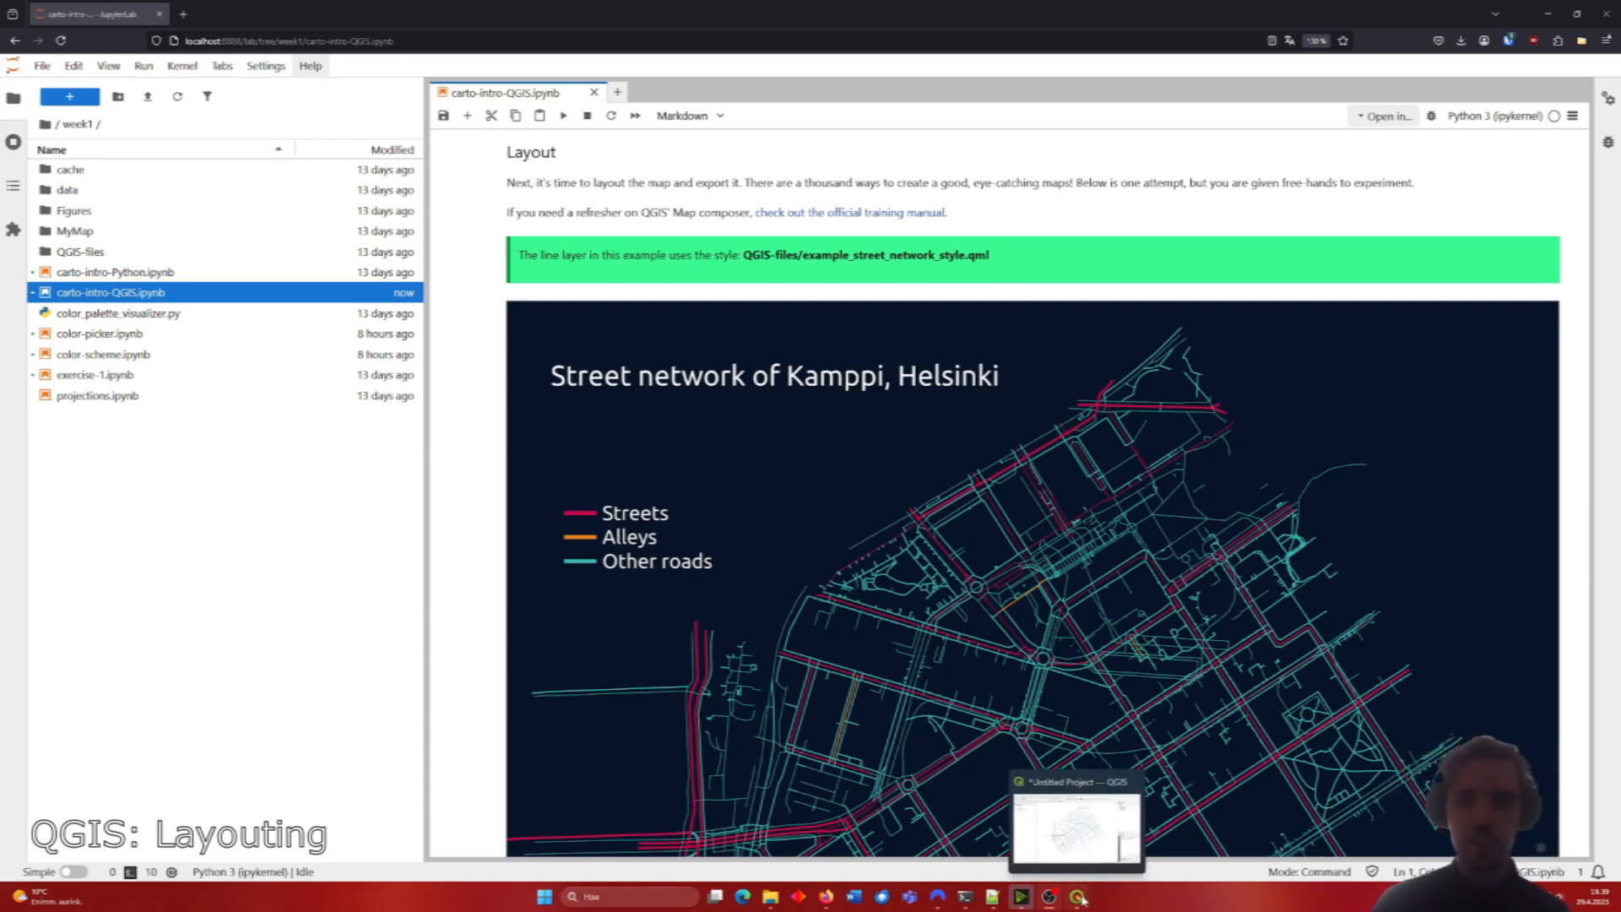
pyautogui.click(1081, 854)
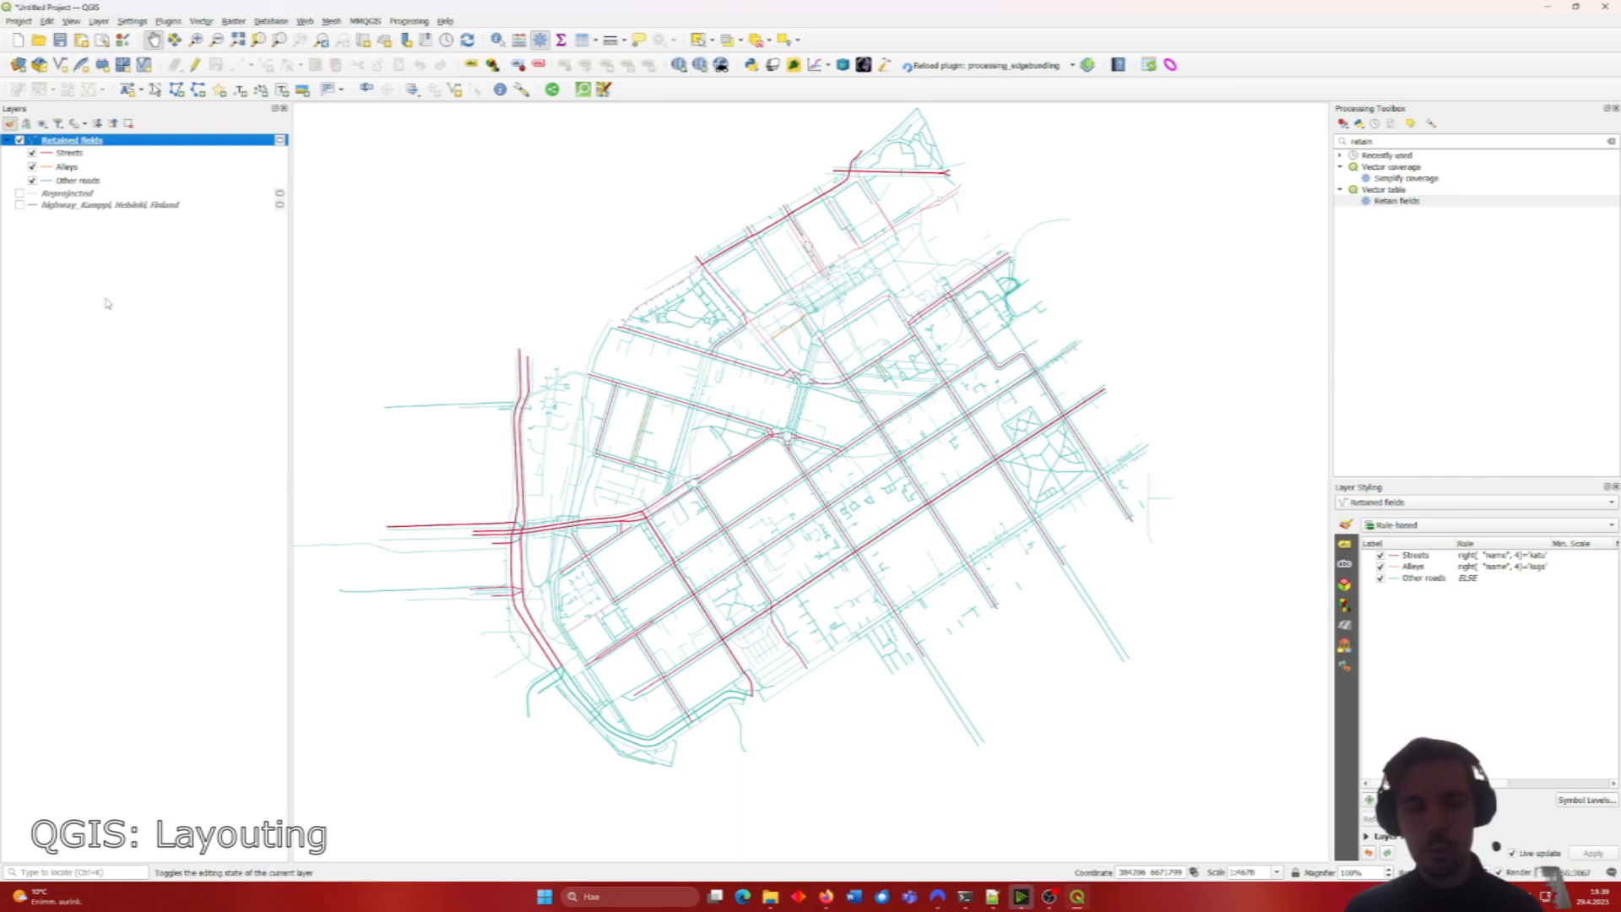
pyautogui.rightClick(90, 141)
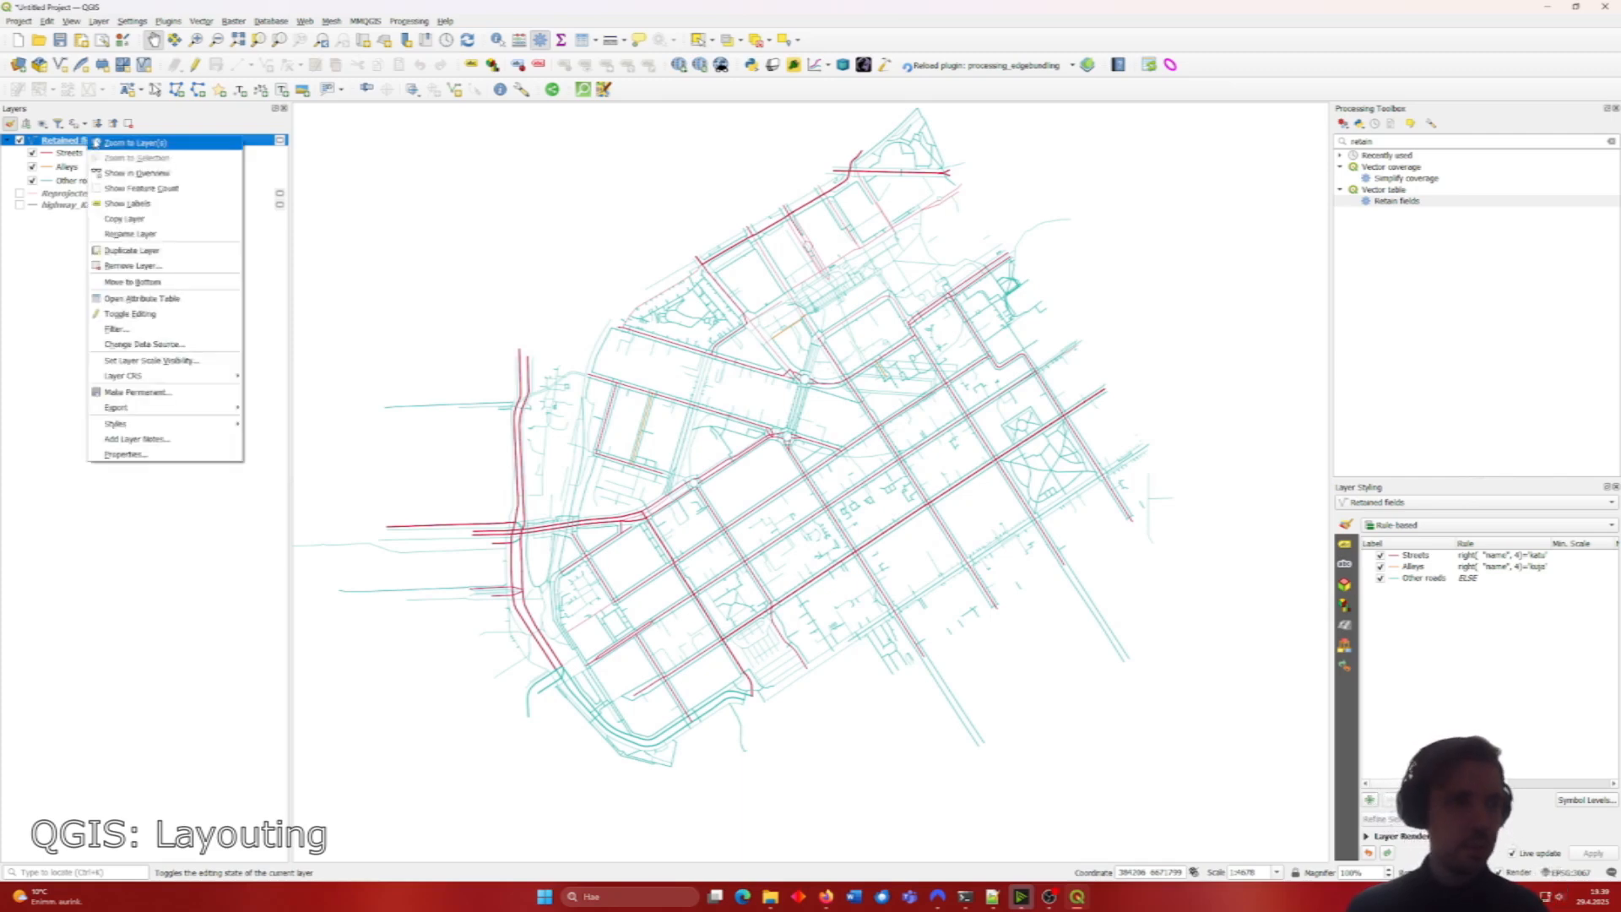
pyautogui.click(152, 458)
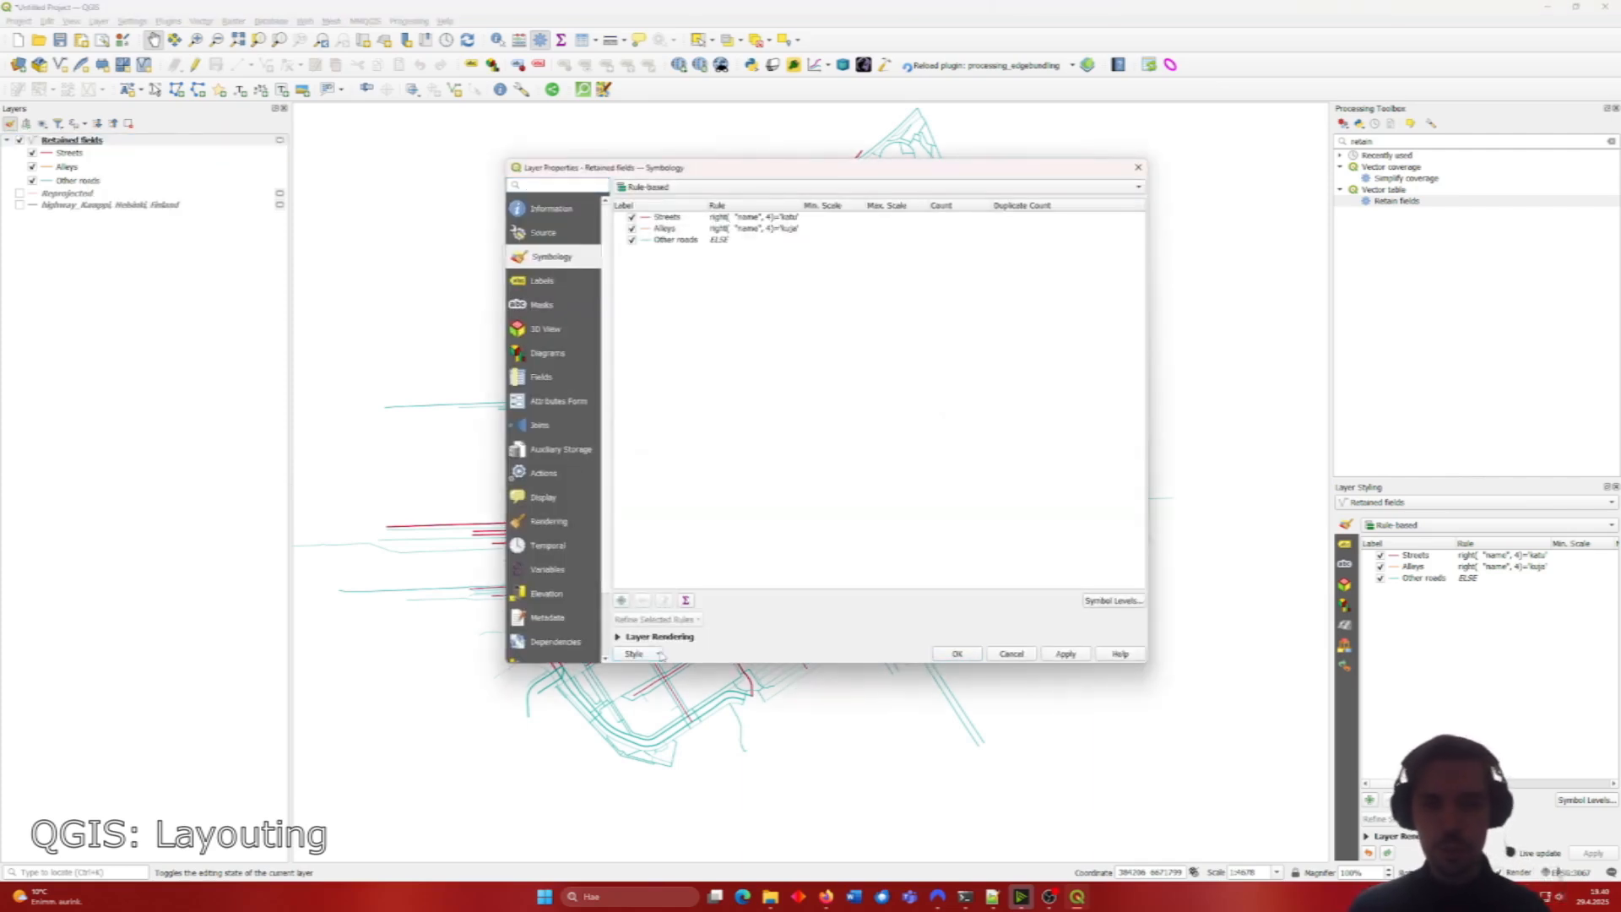
pyautogui.click(660, 654)
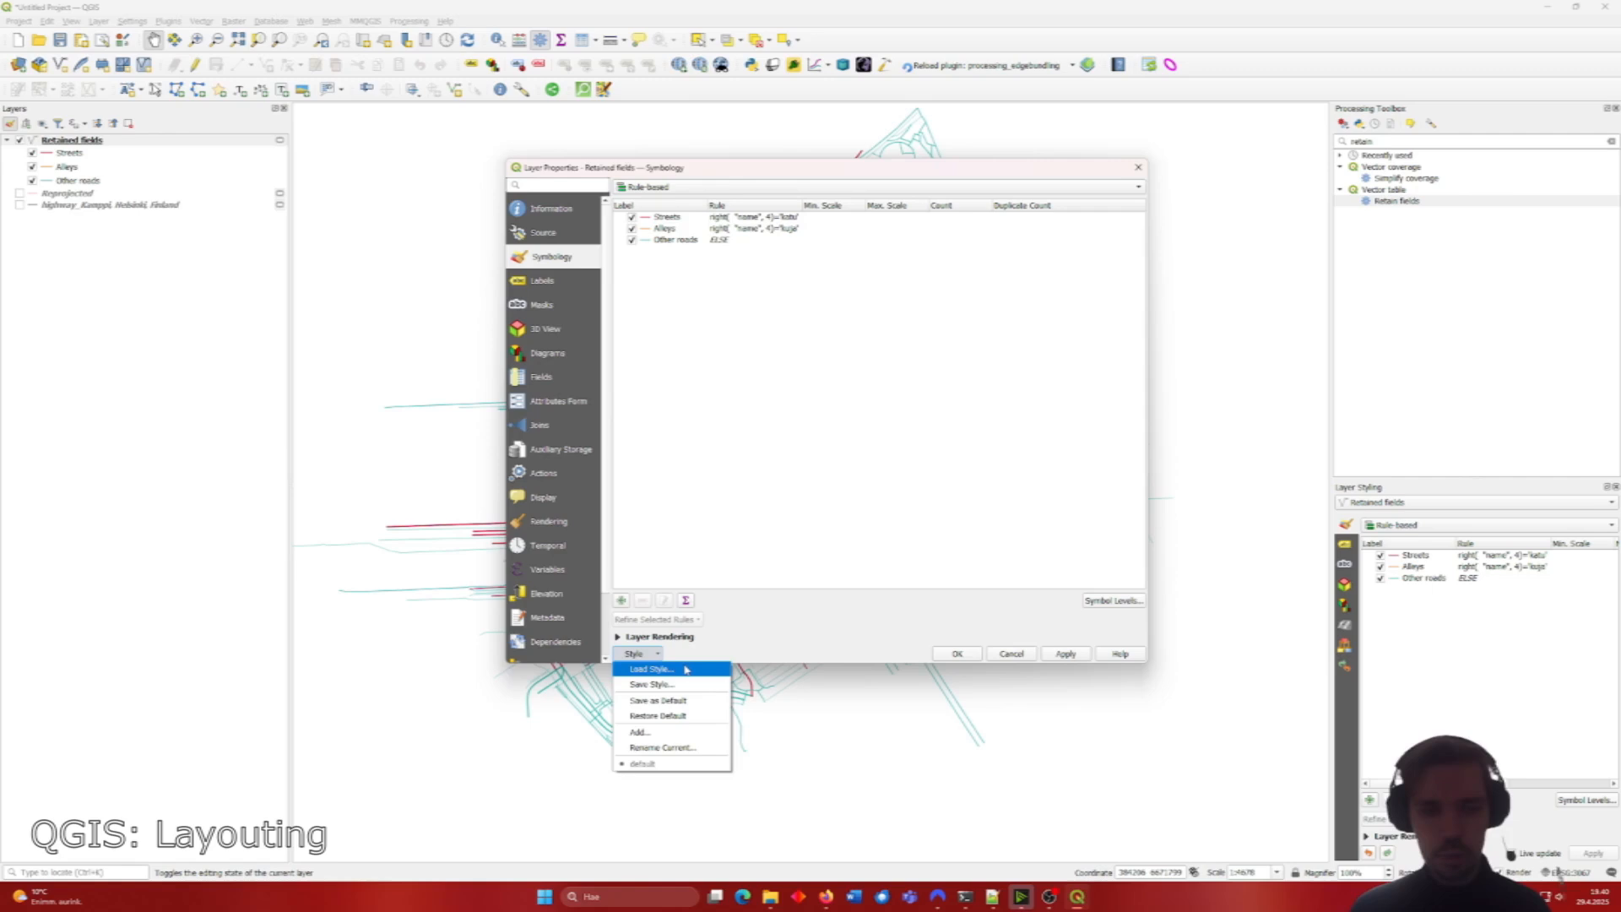
pyautogui.click(685, 670)
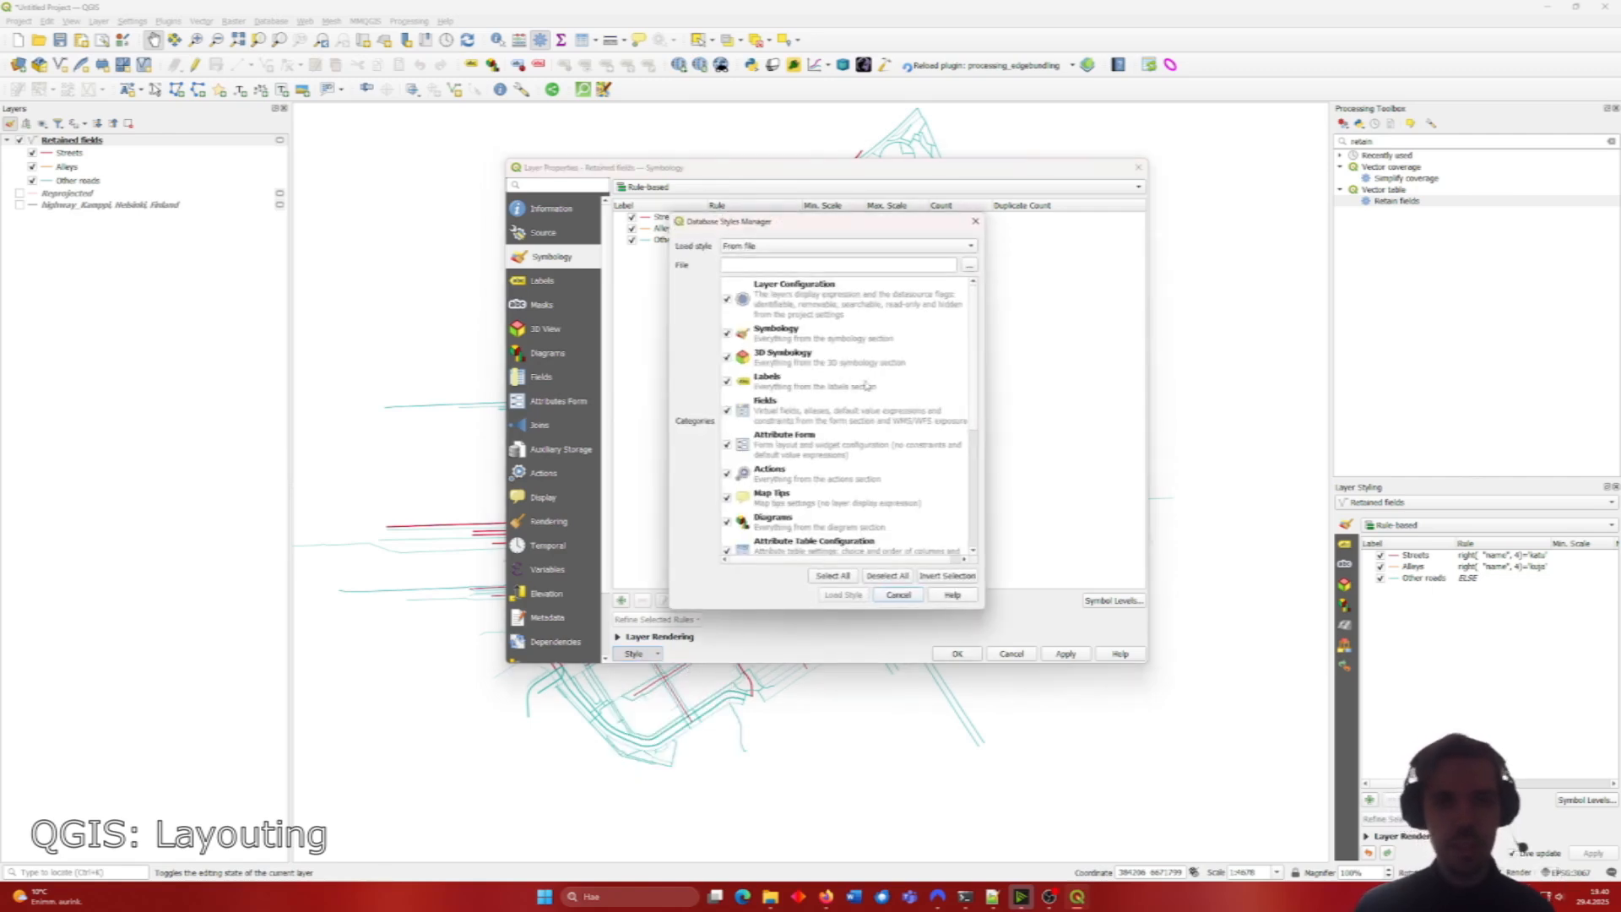
pyautogui.click(969, 267)
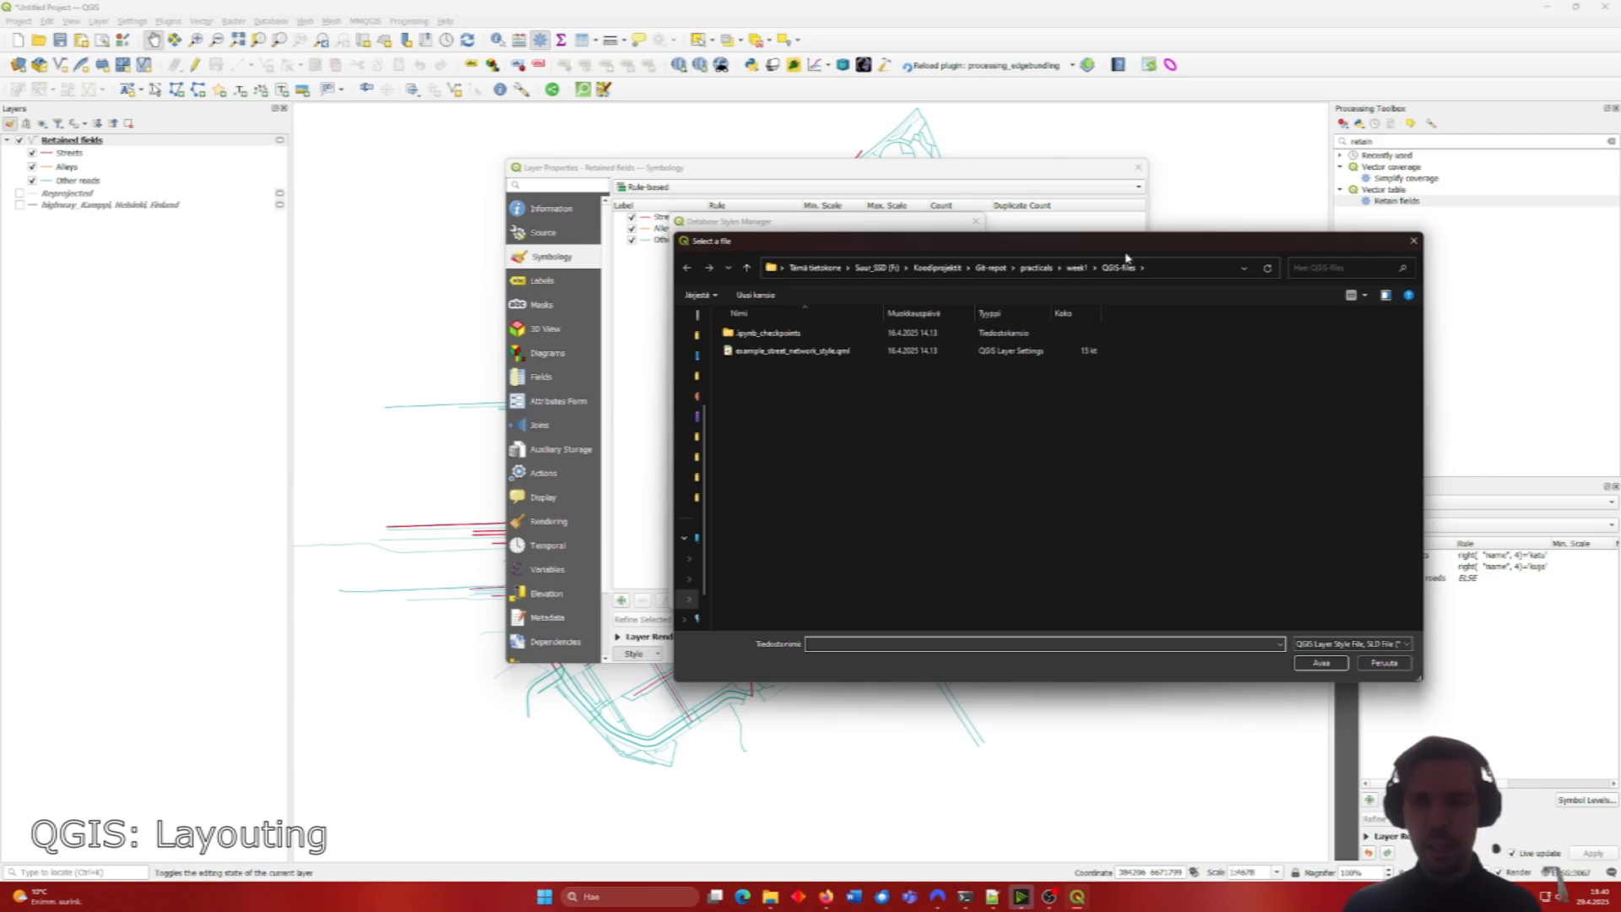
pyautogui.click(830, 358)
pyautogui.click(1321, 663)
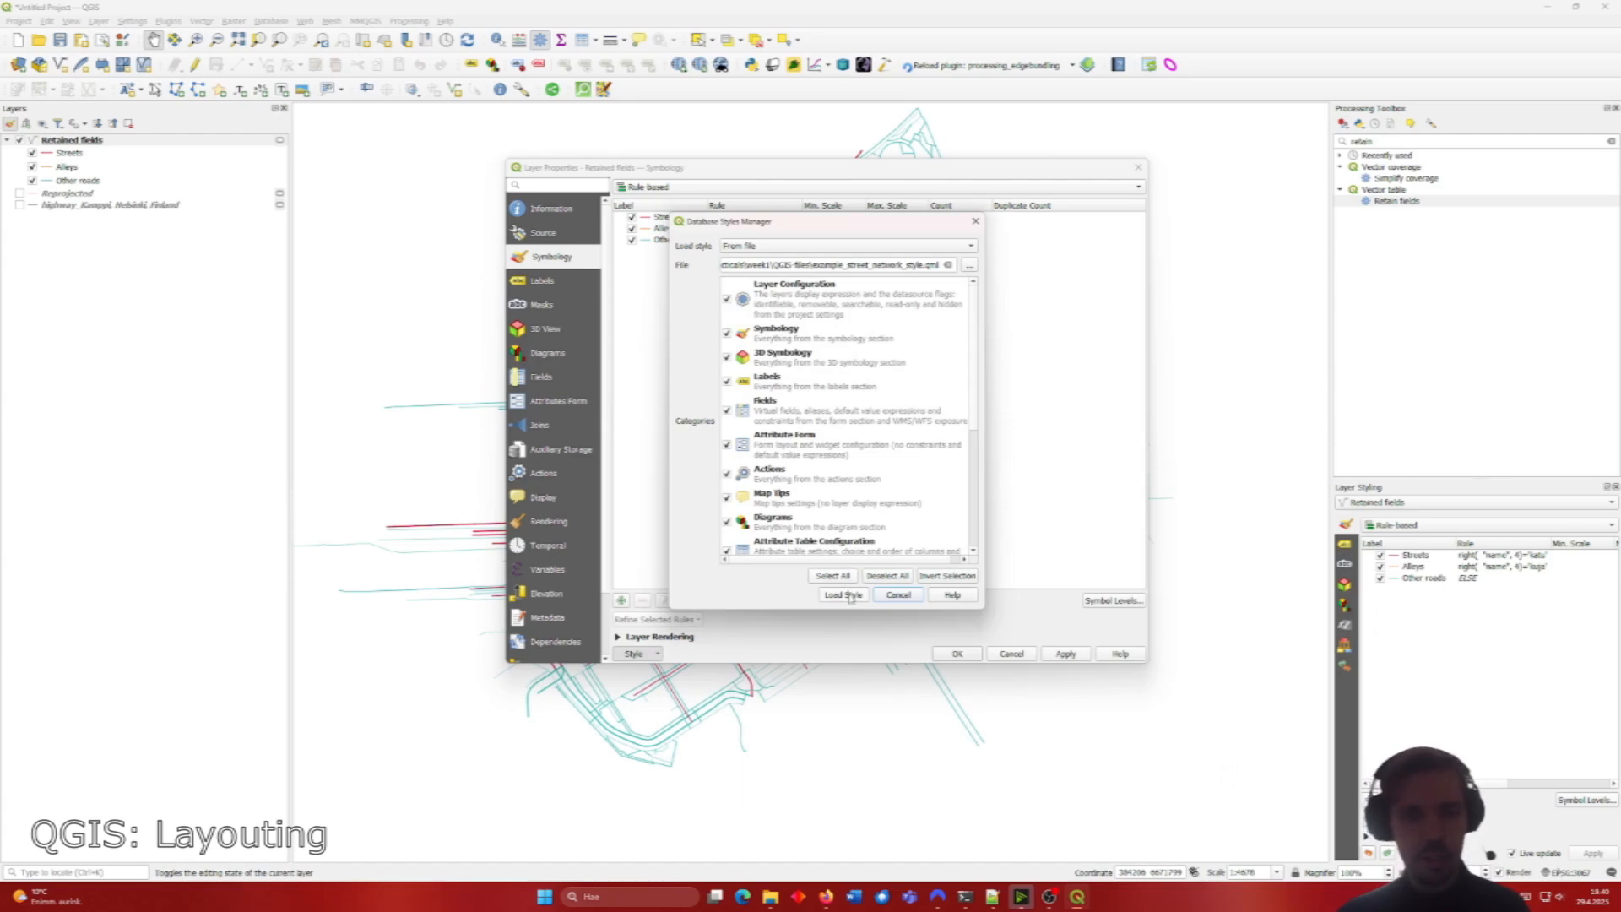
pyautogui.click(844, 595)
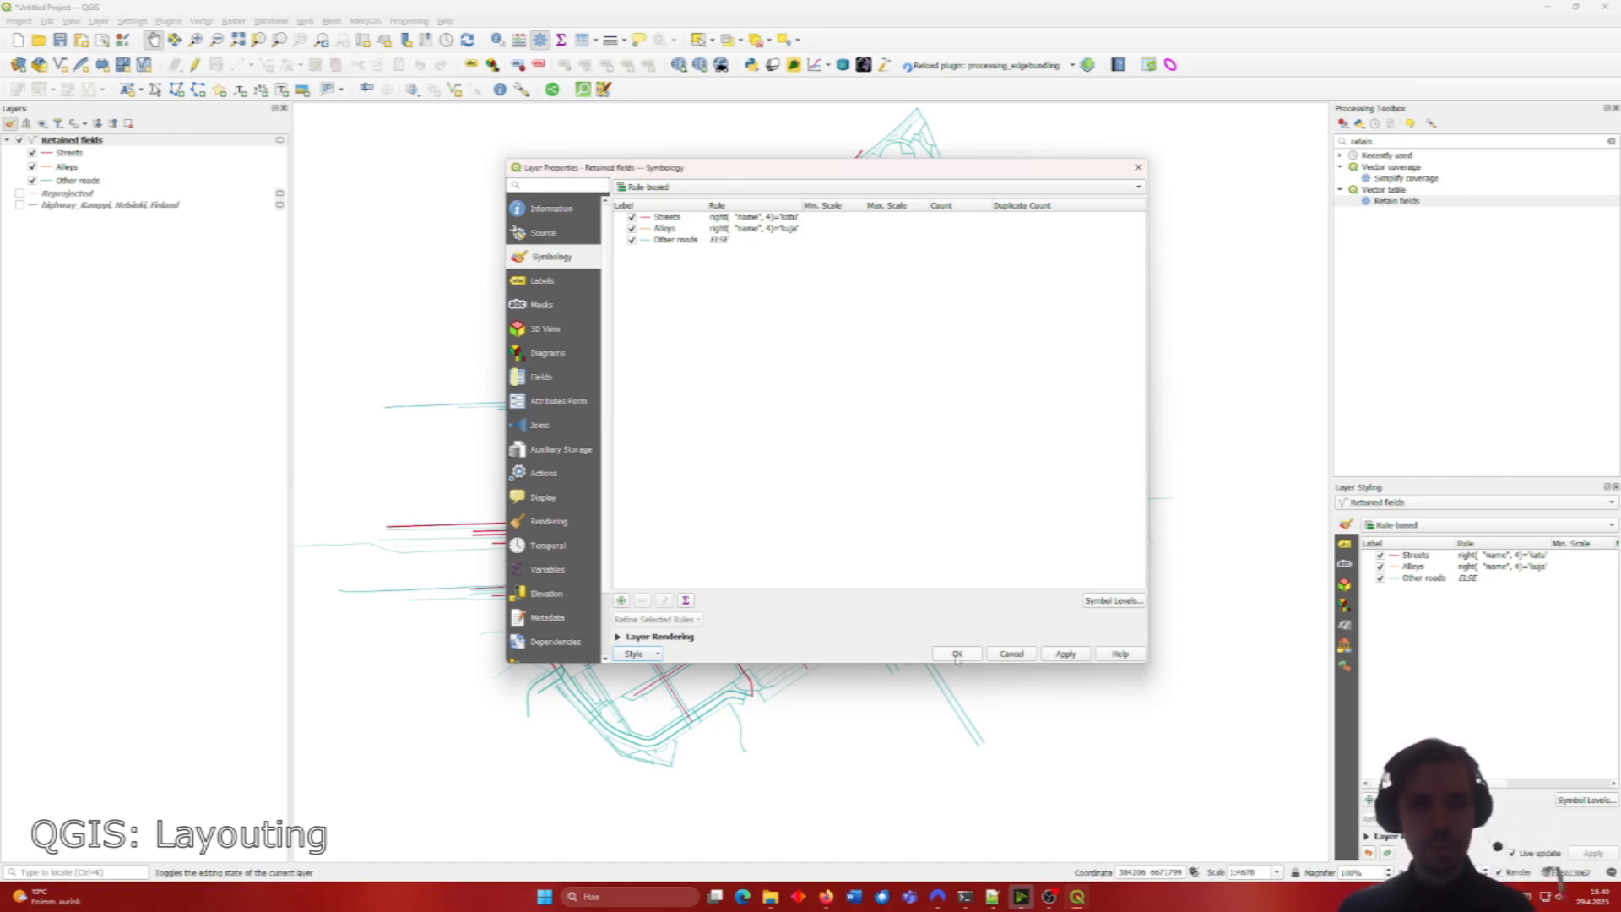
pyautogui.click(957, 655)
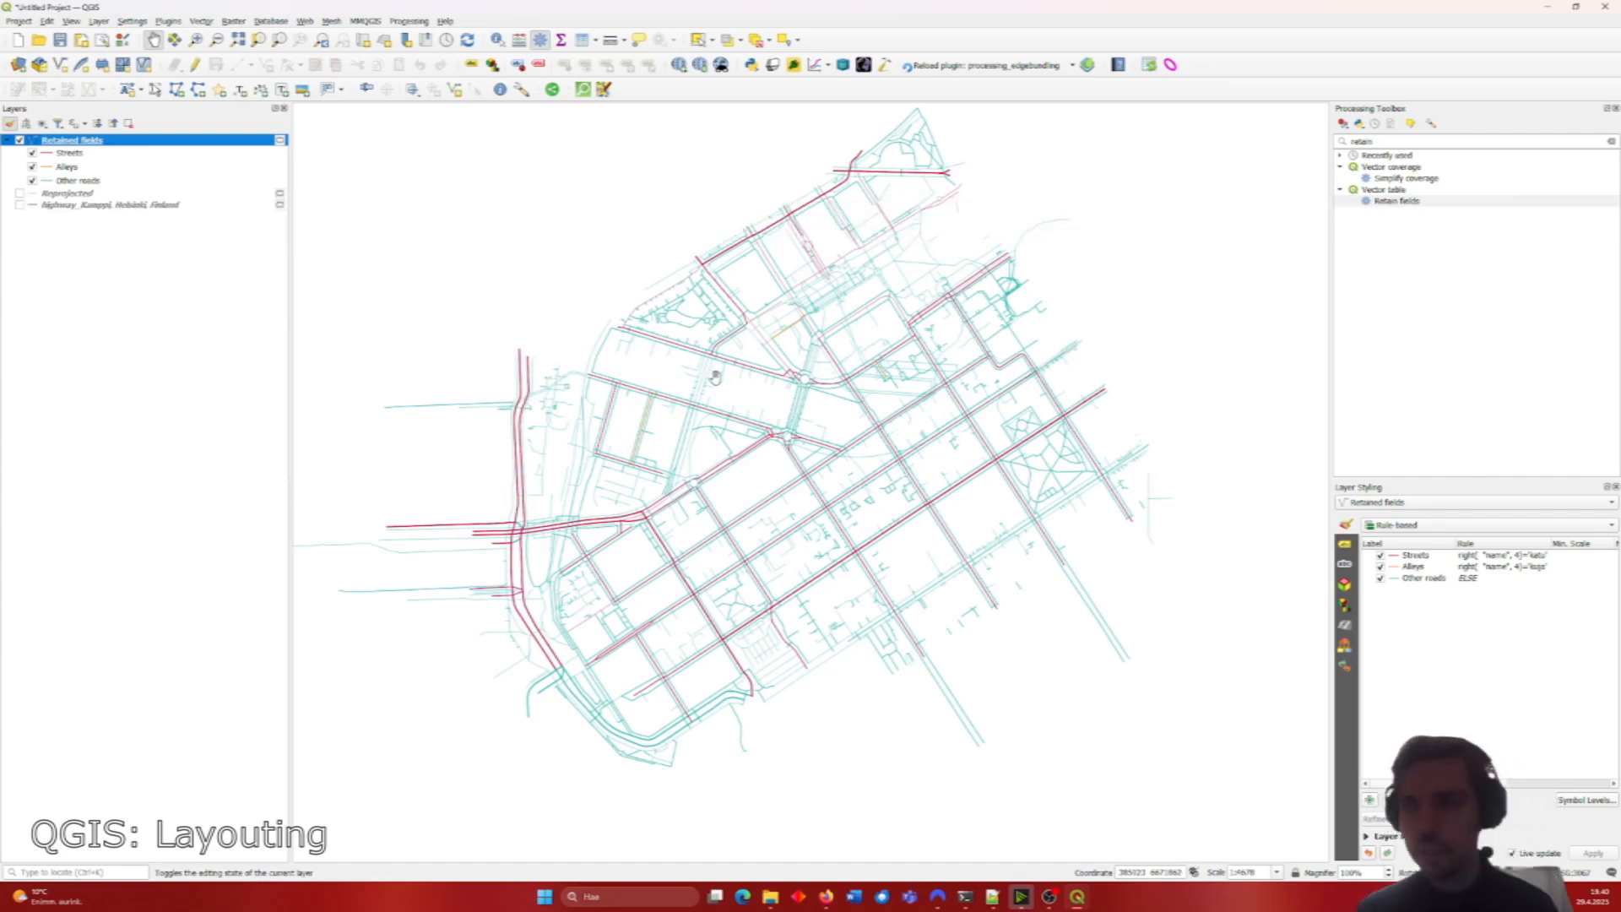
# Step: Review the example Kamppi street map in the JupyterLab notebook, including its title, legend, north arrow and scale bar
pyautogui.hotkey('alt', 'Tab')
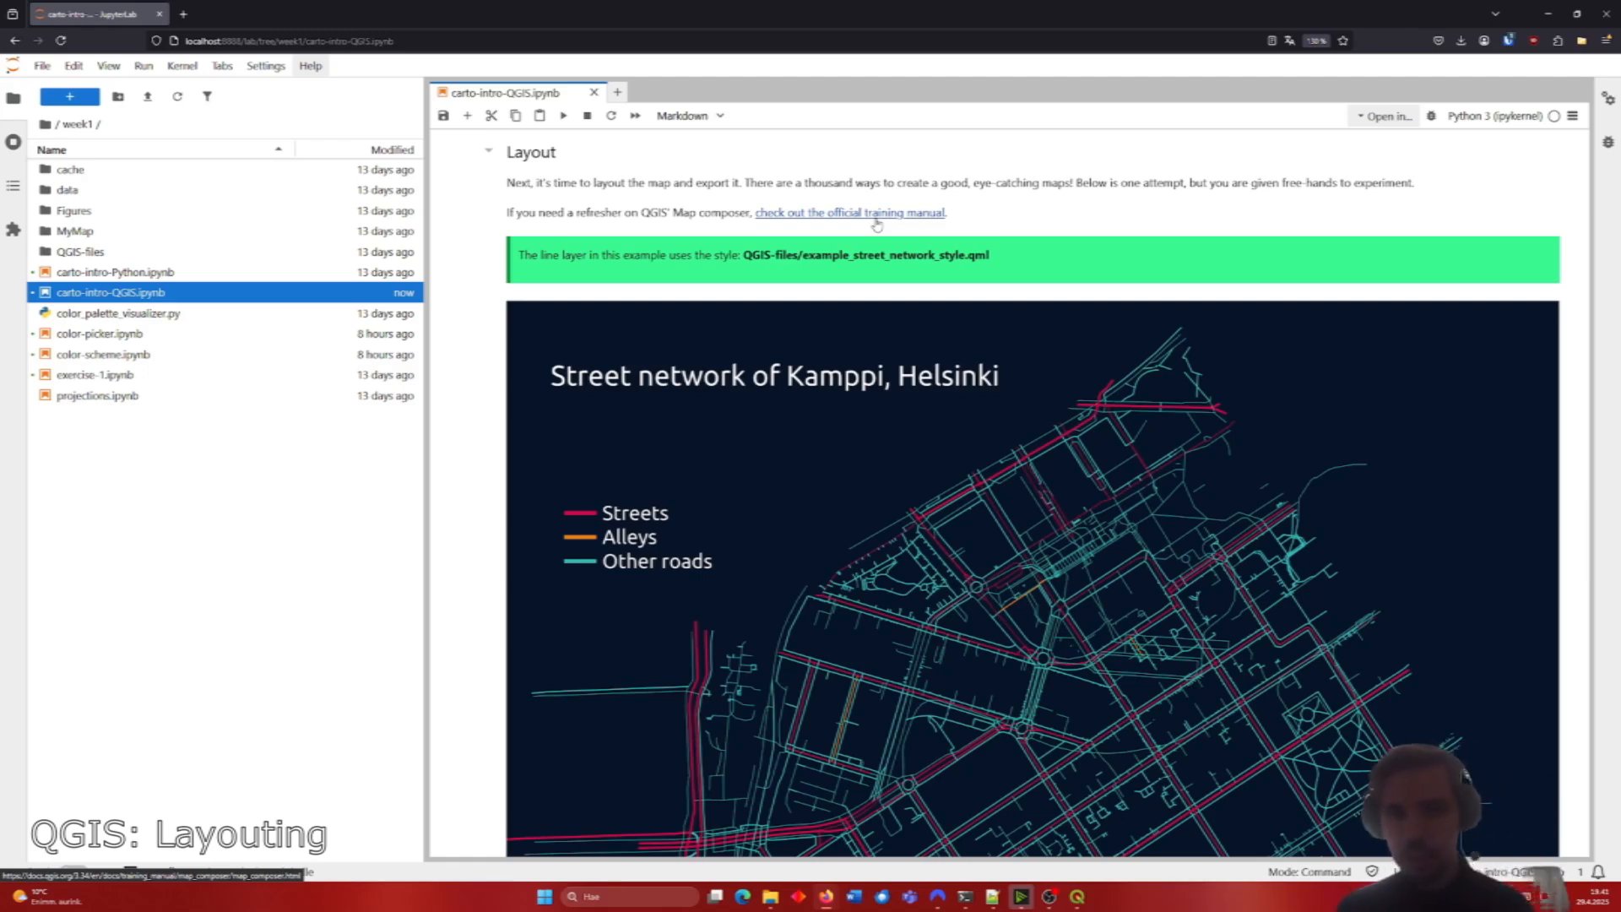
pyautogui.scroll(-3, 920, 295)
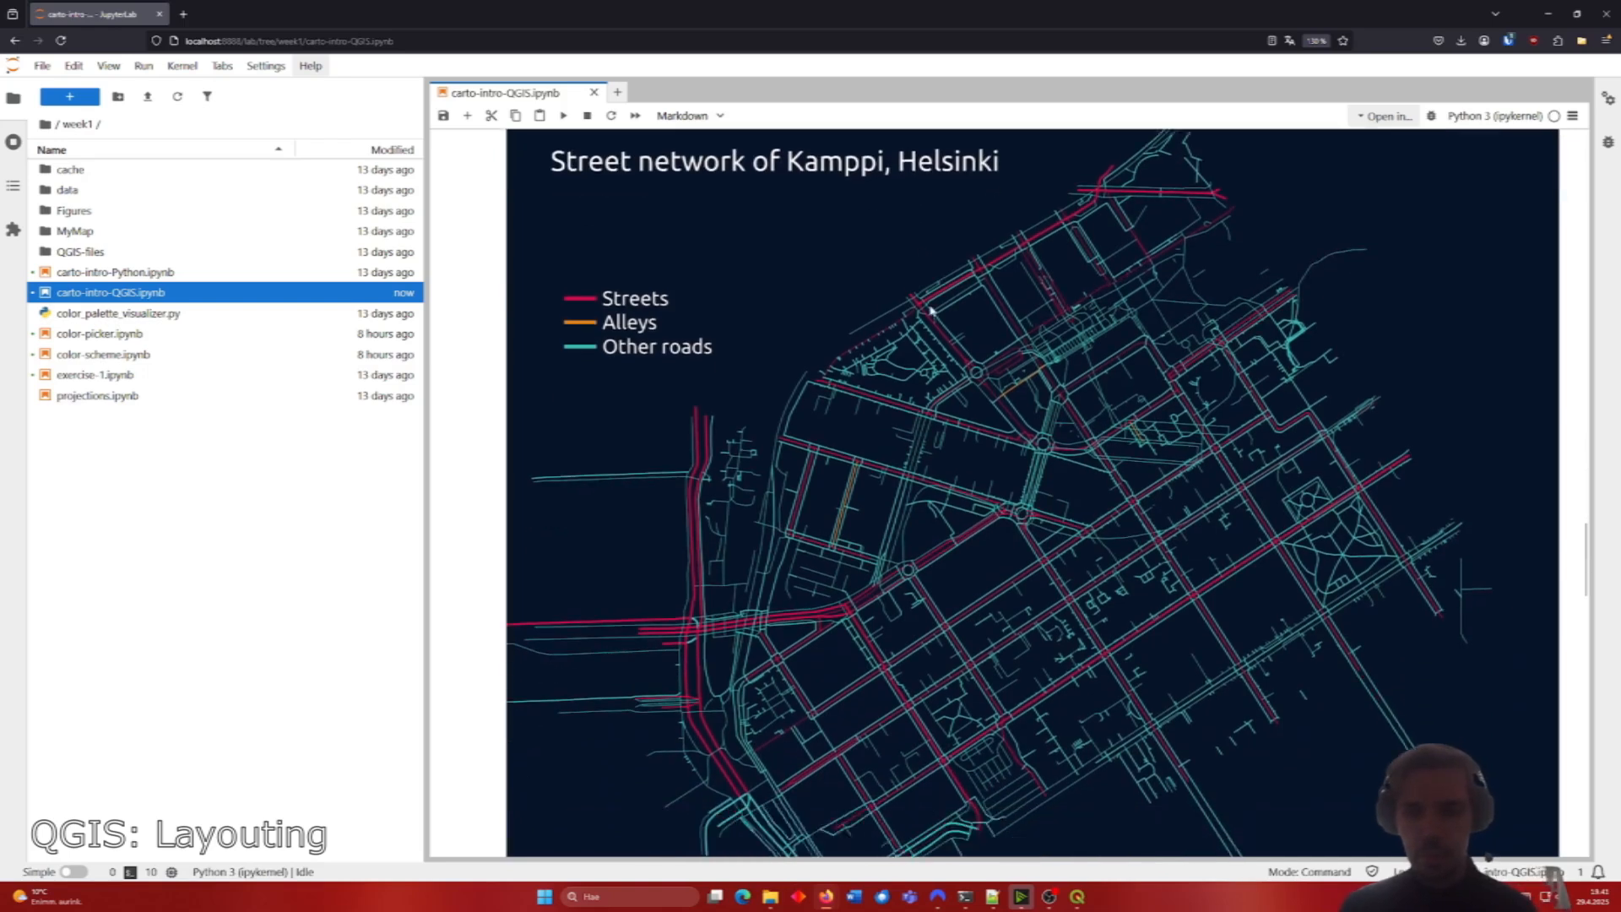
pyautogui.scroll(-1, 931, 312)
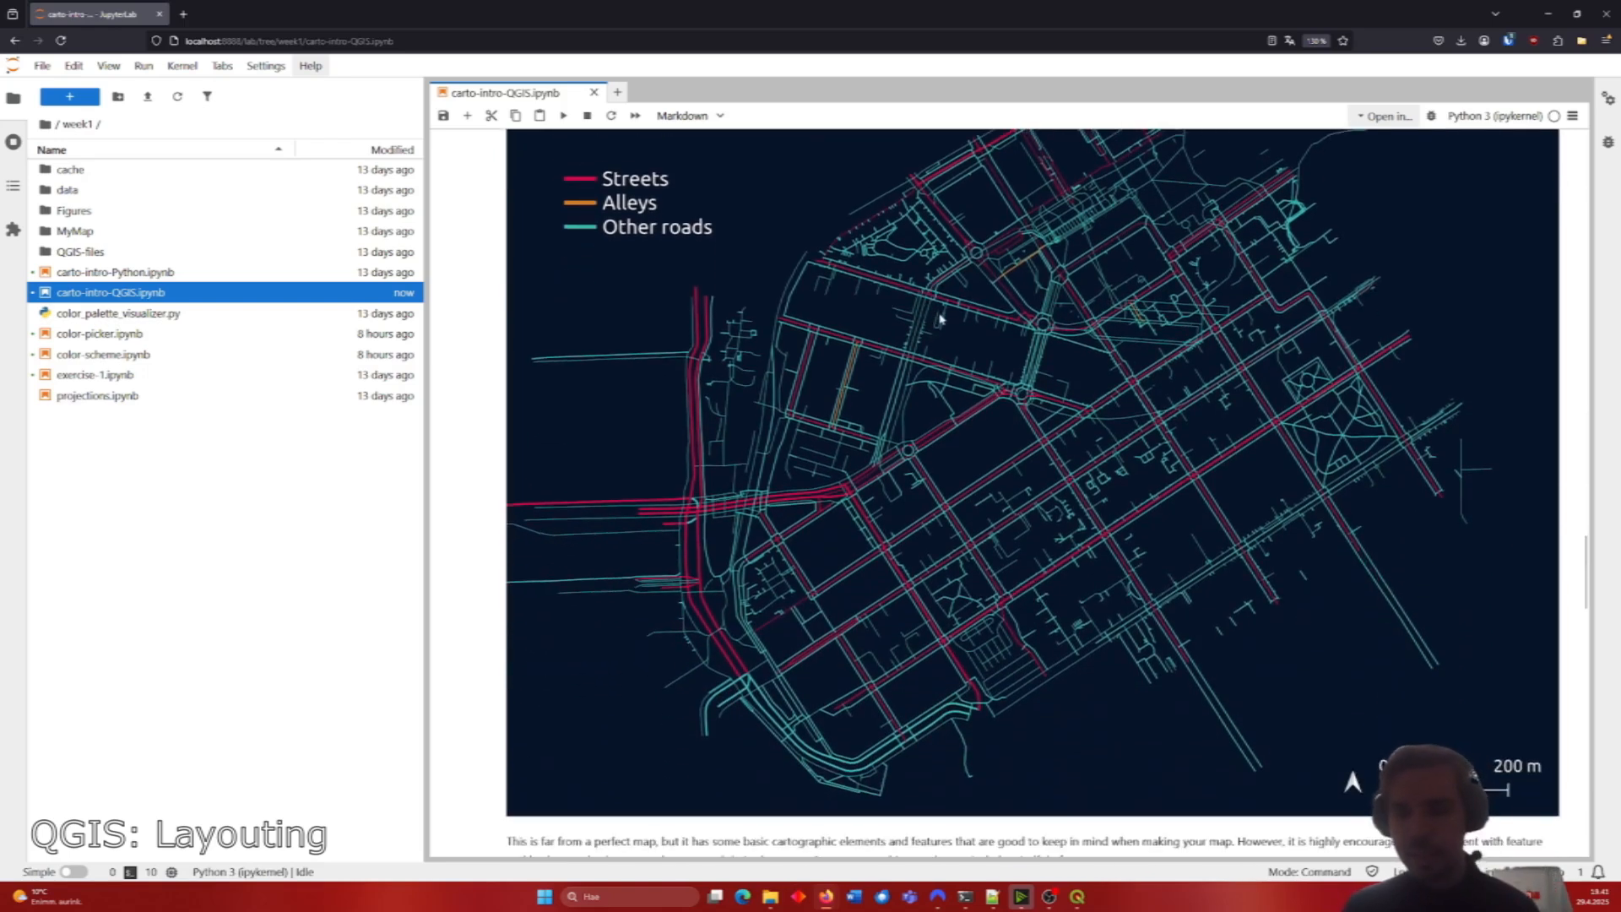
pyautogui.scroll(4, 939, 318)
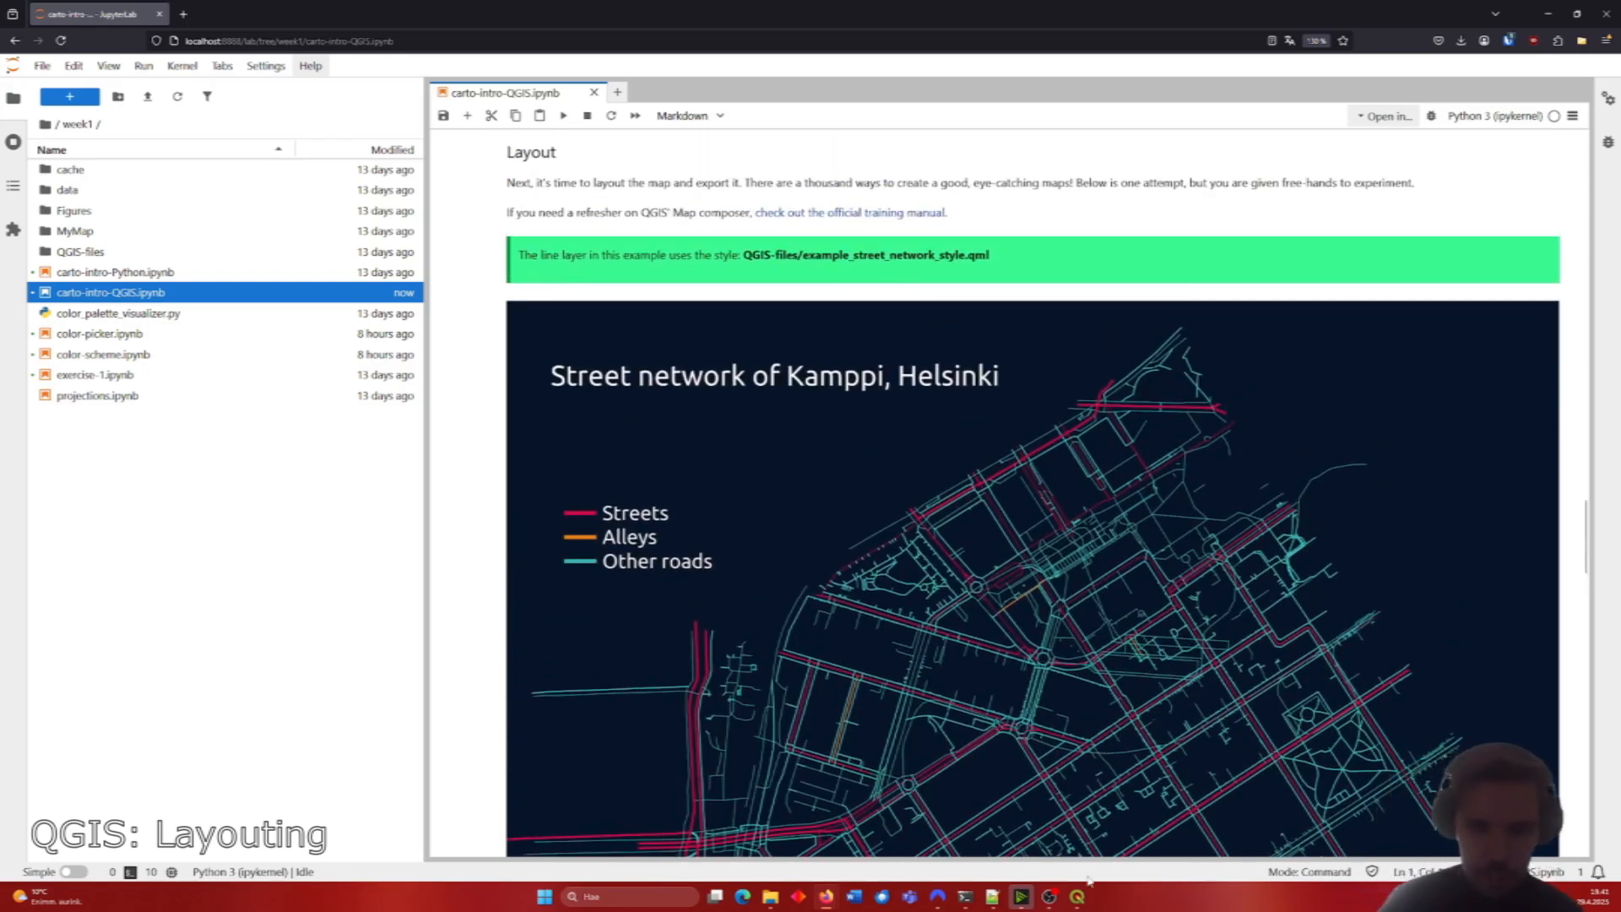
# Step: Return to QGIS, create a print layout without entering a title, and add a map covering the whole page
pyautogui.click(1079, 906)
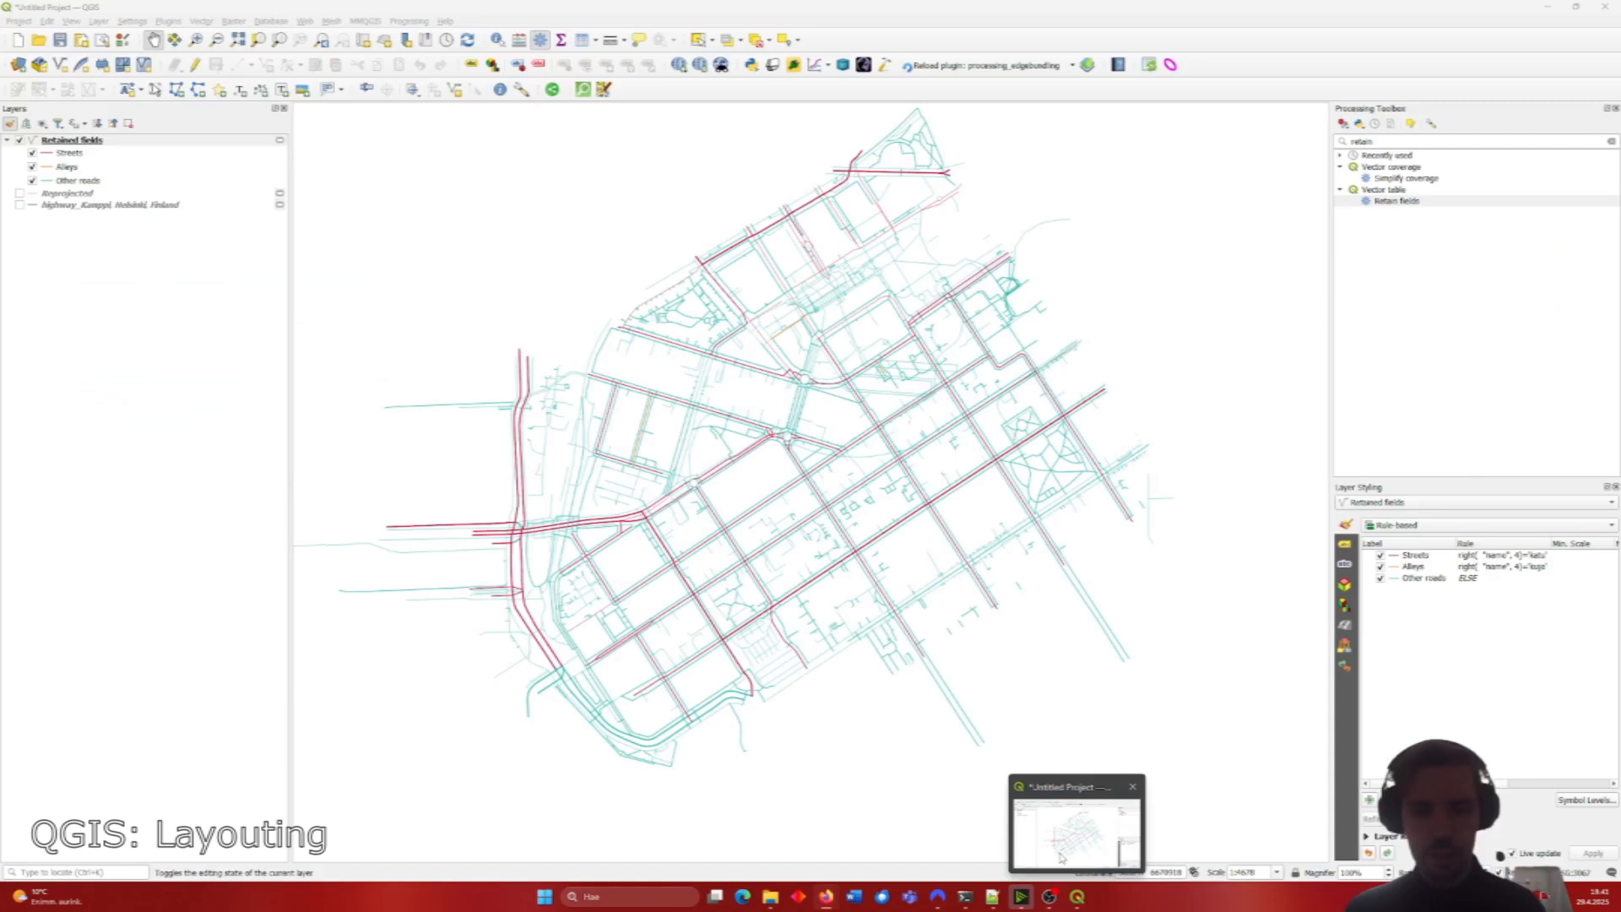
pyautogui.click(19, 20)
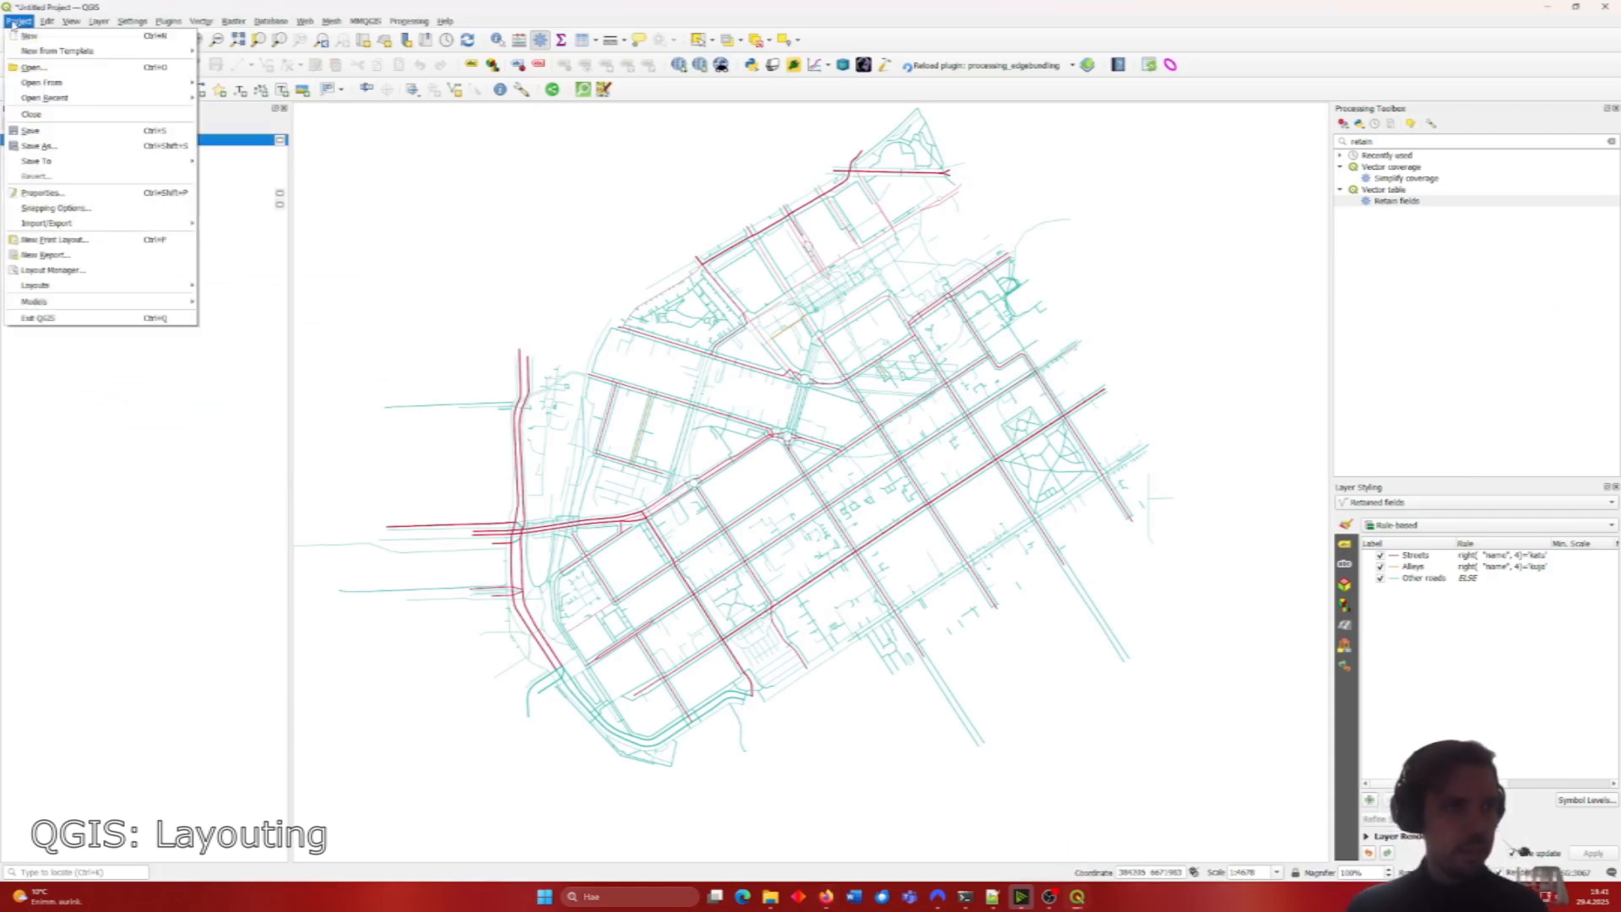
pyautogui.click(99, 238)
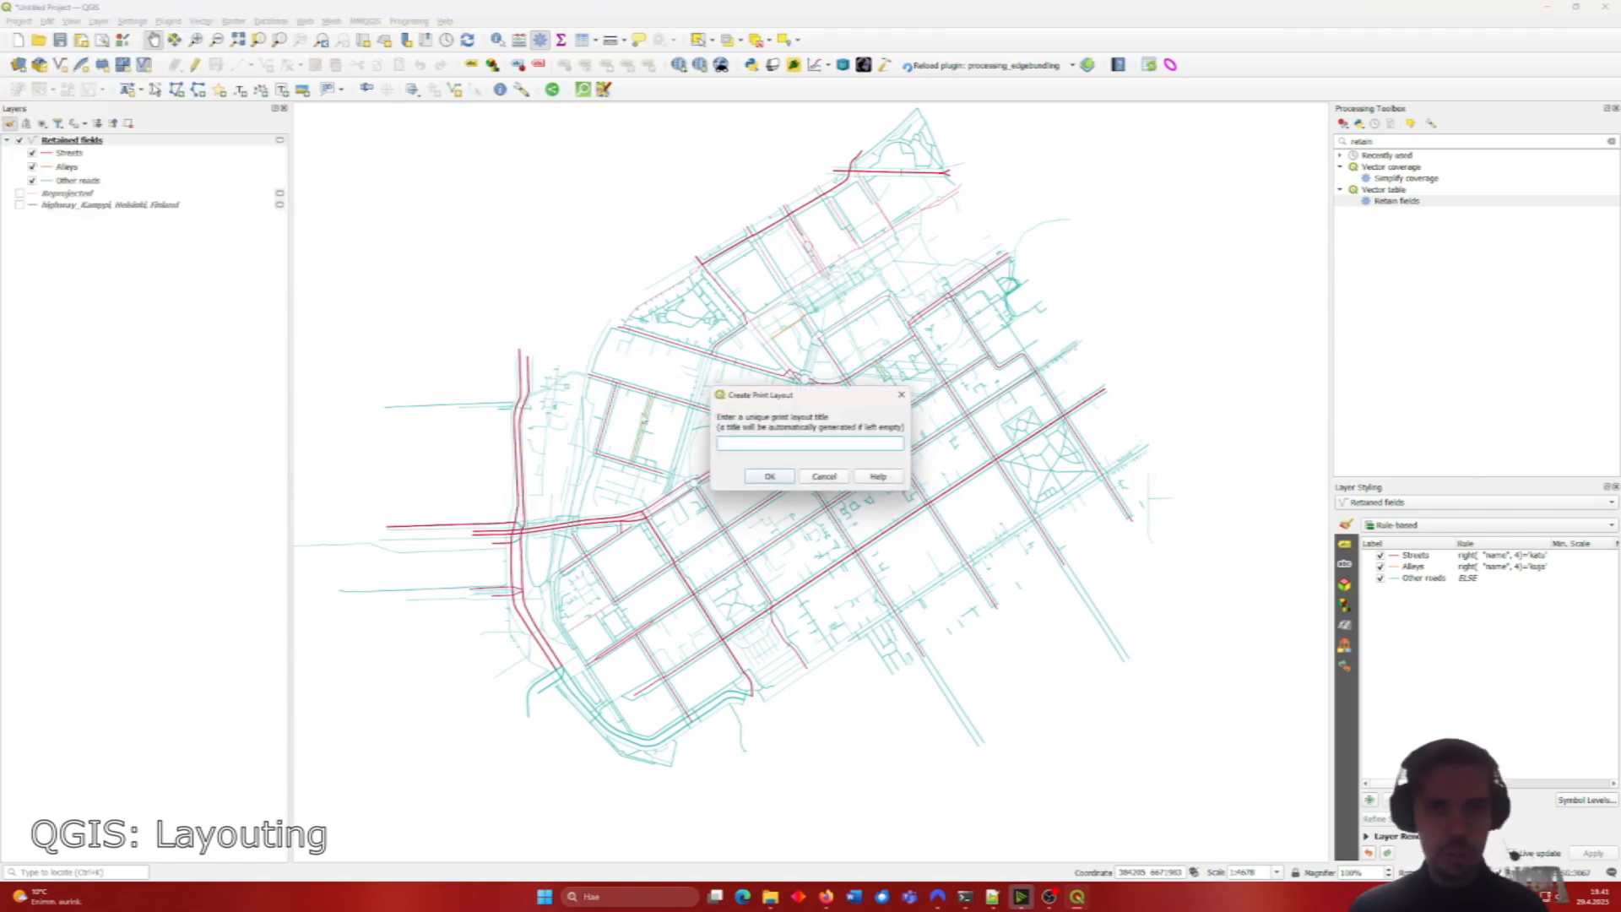
pyautogui.click(769, 475)
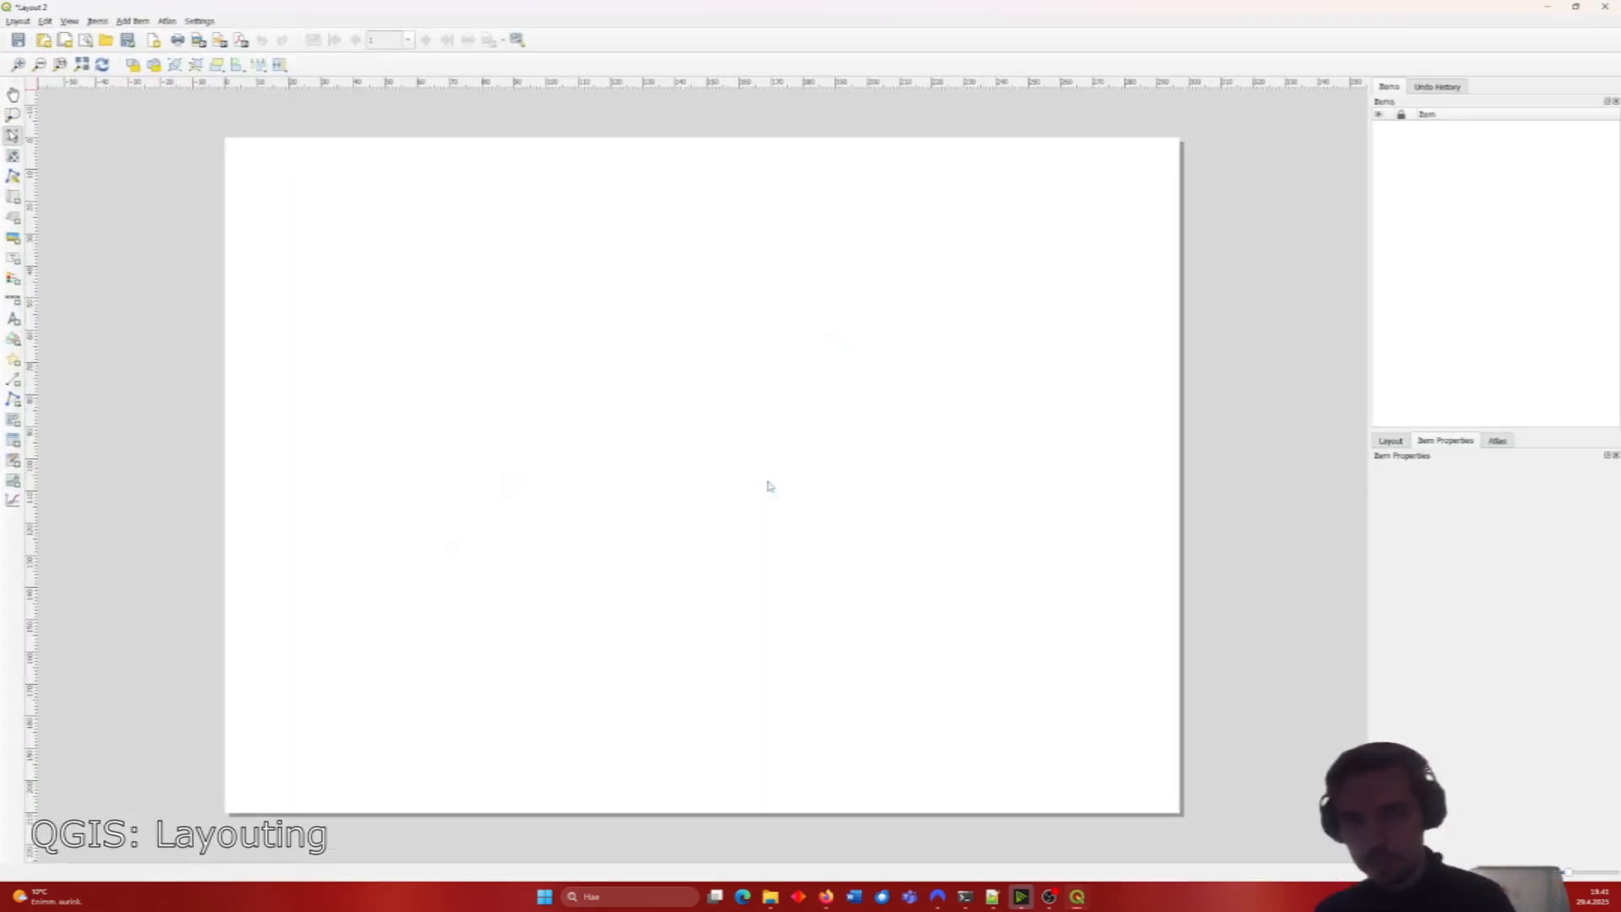
pyautogui.click(14, 200)
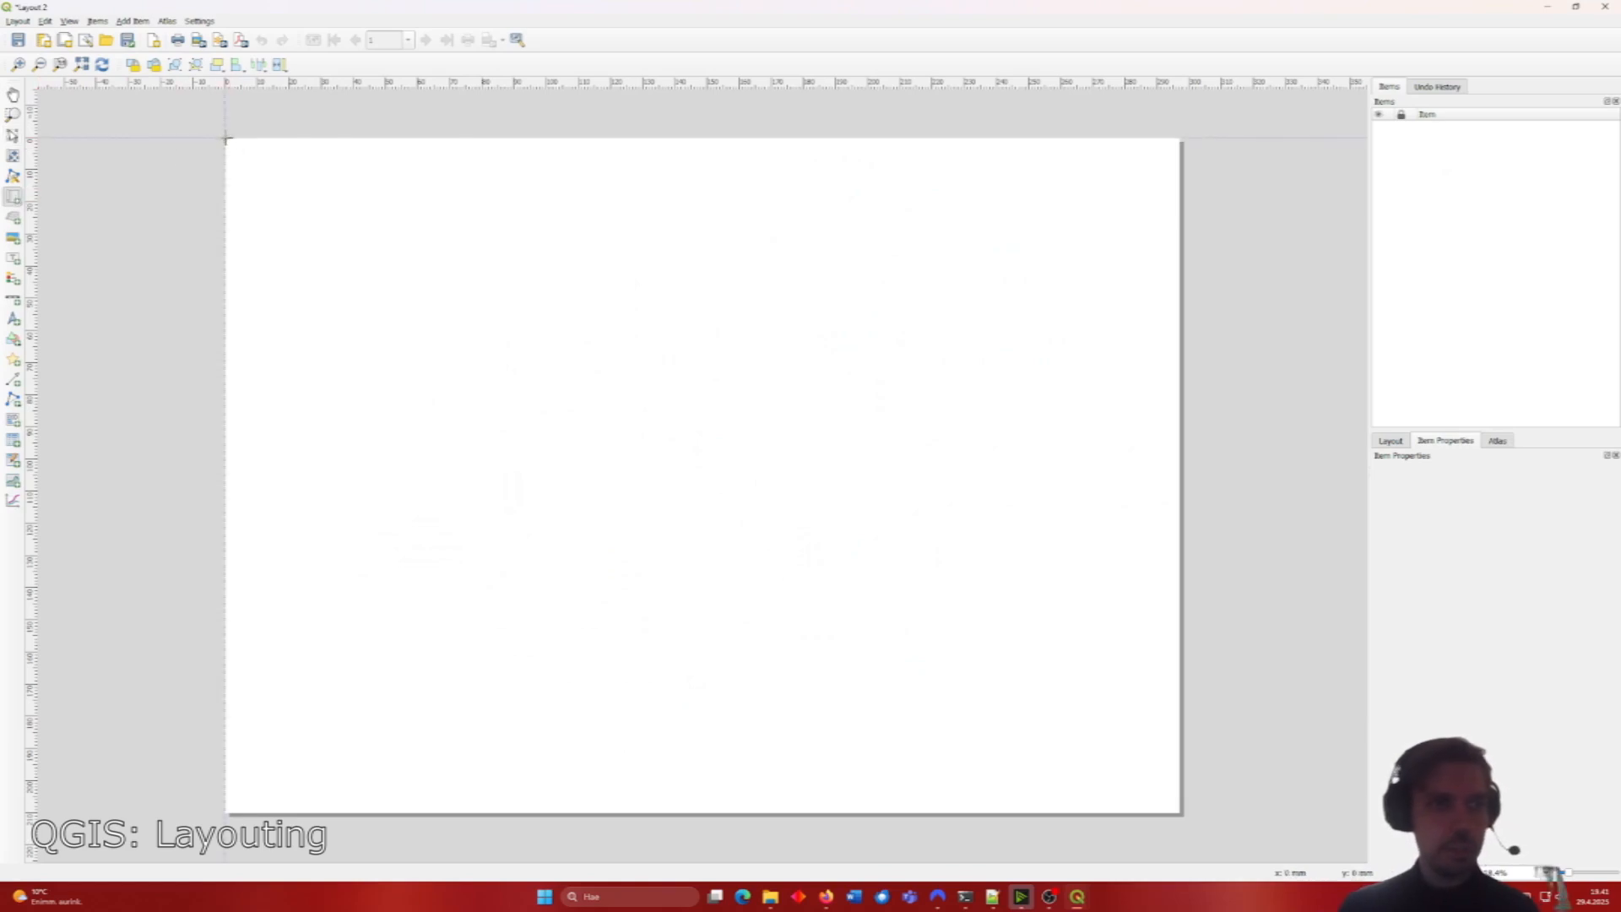
pyautogui.moveTo(224, 139); pyautogui.dragTo(1182, 814)
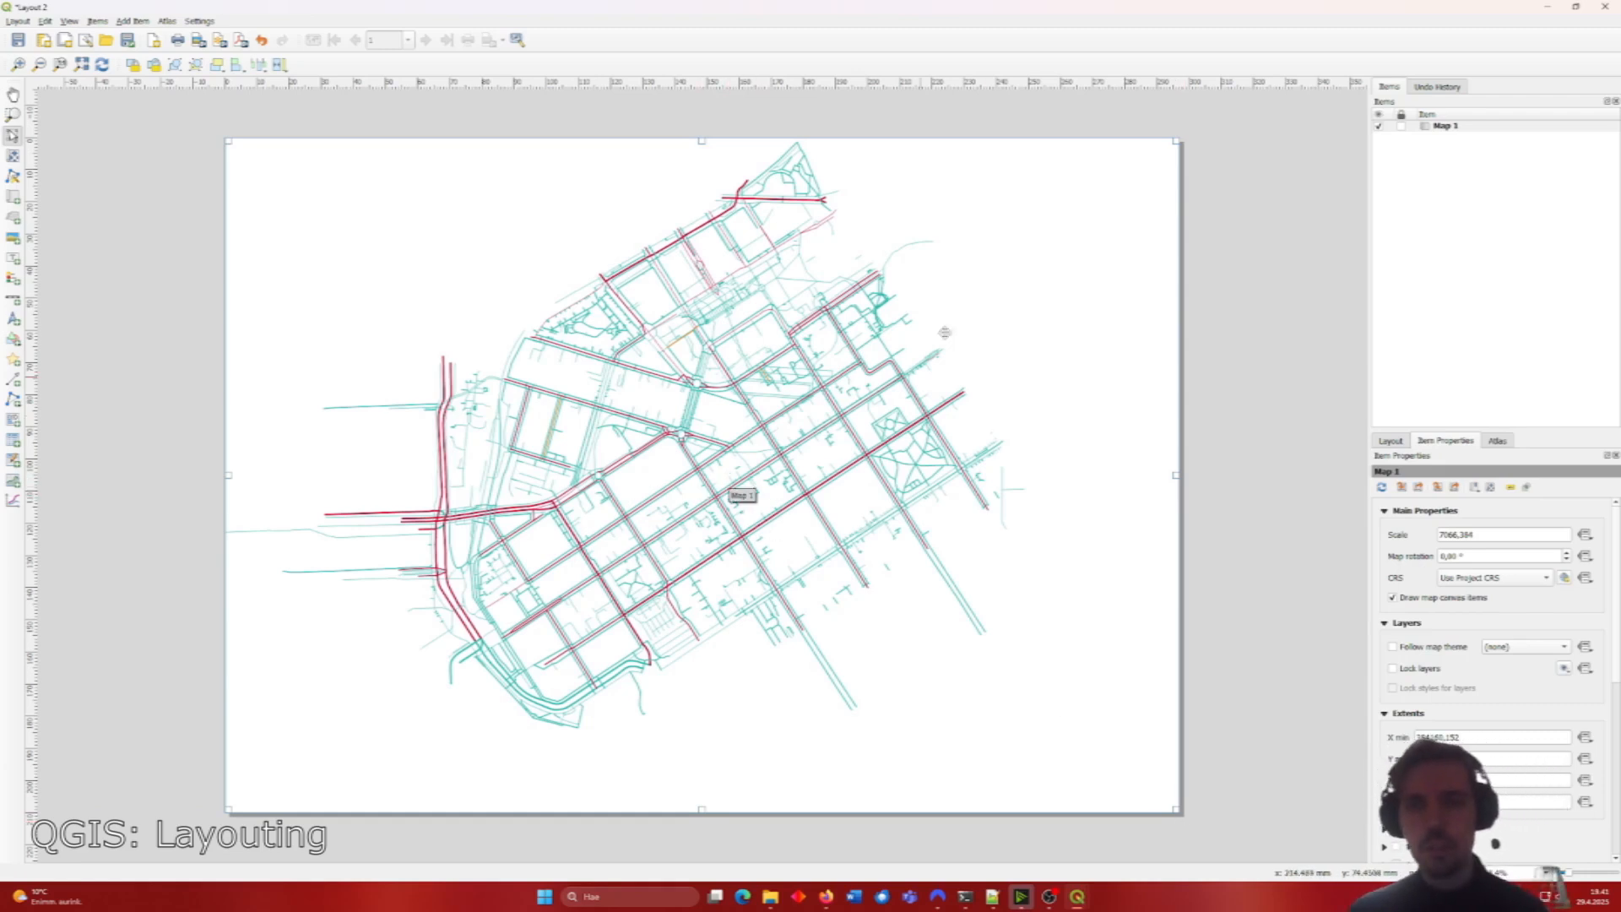
# Step: Check the page properties, and shift the street network within its map frame slightly towards the page's lower right
pyautogui.rightClick(1071, 207)
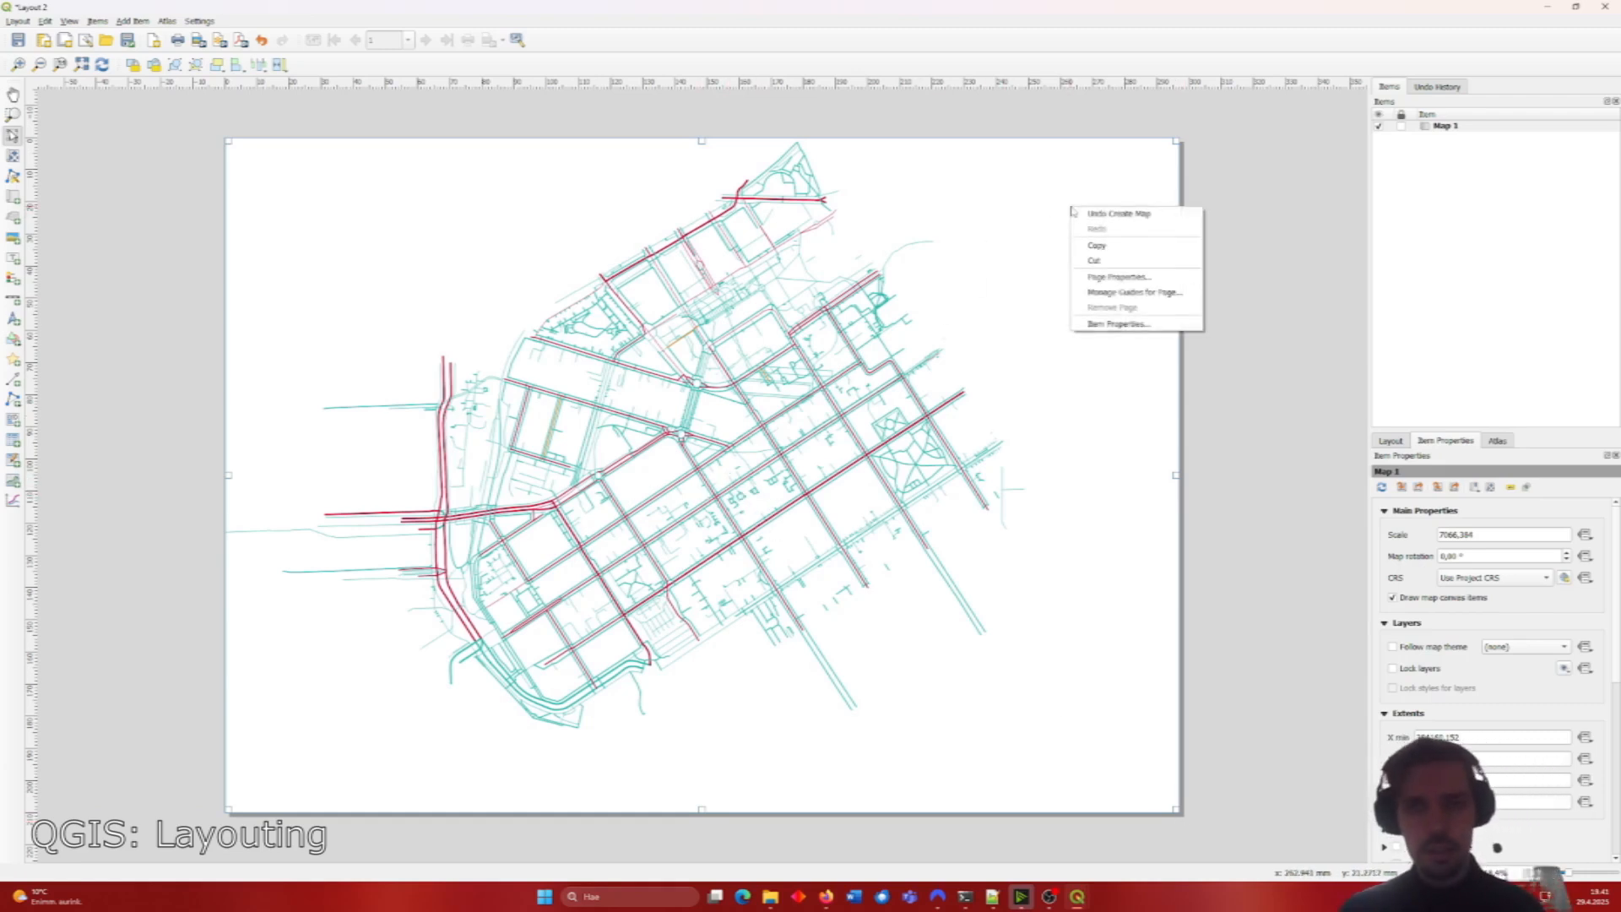
pyautogui.click(1131, 277)
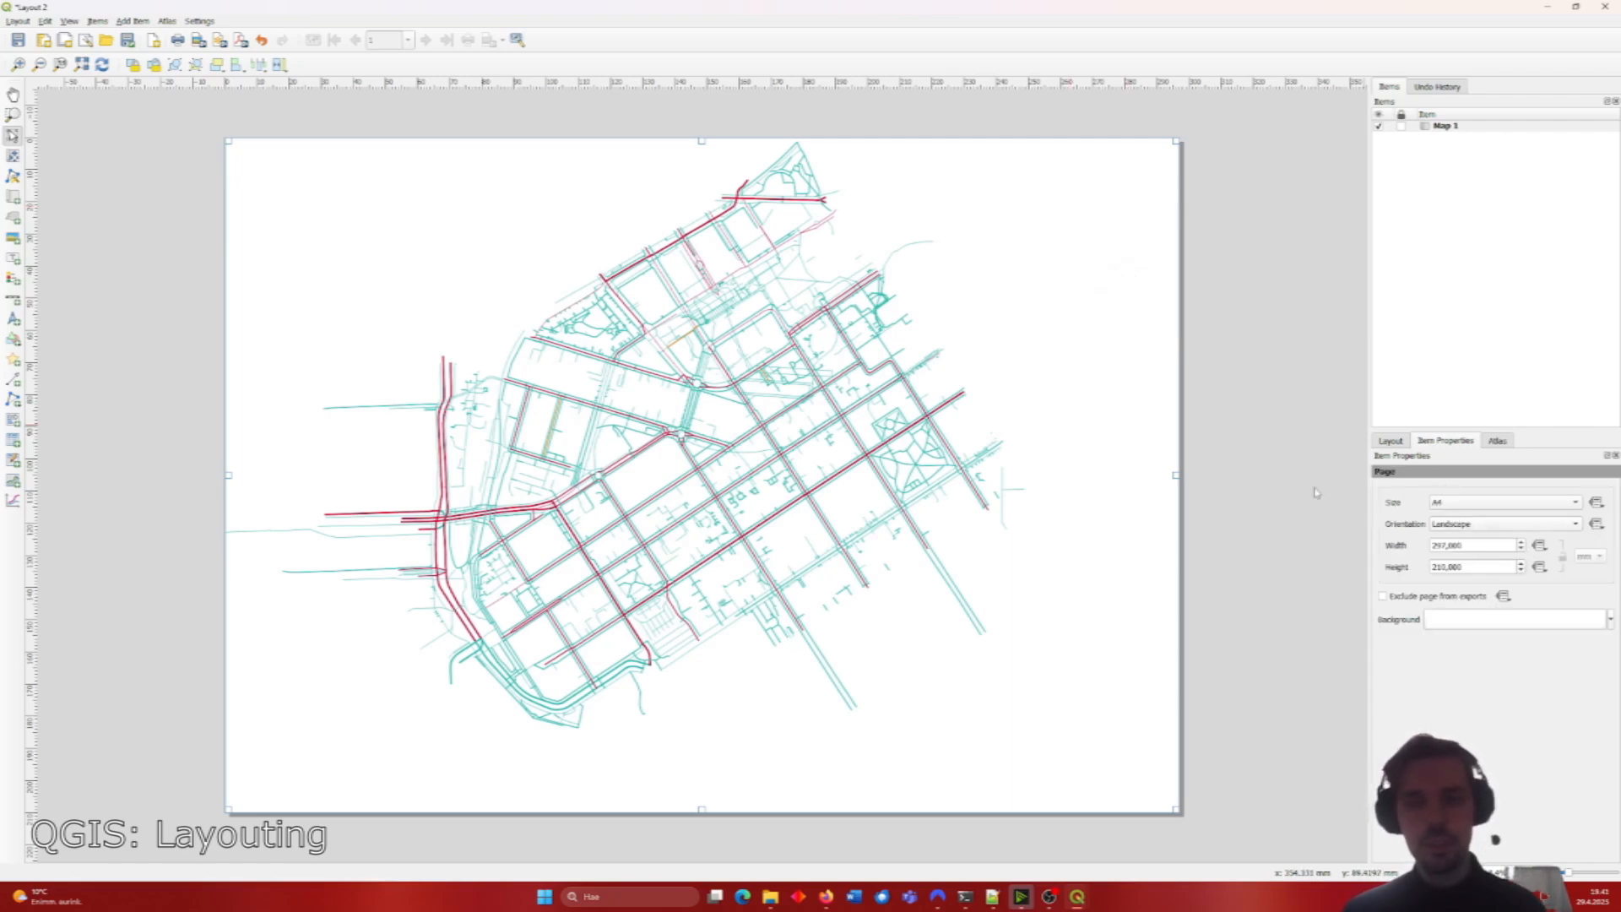
pyautogui.click(1241, 354)
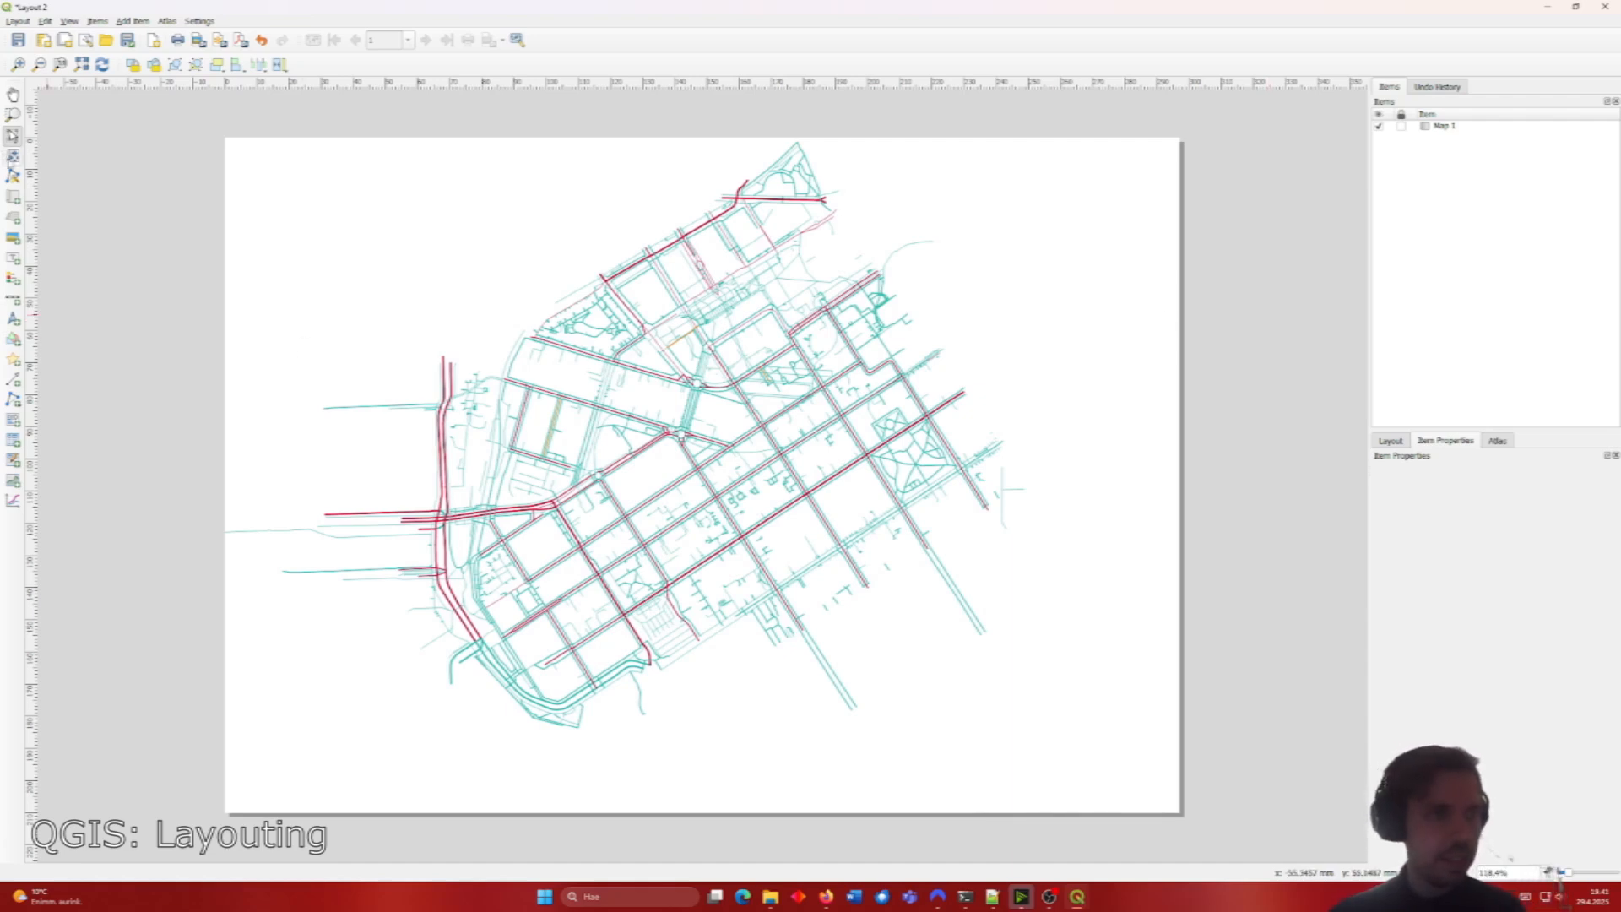
pyautogui.click(13, 156)
pyautogui.moveTo(845, 593); pyautogui.dragTo(865, 620)
pyautogui.moveTo(716, 414); pyautogui.dragTo(727, 420)
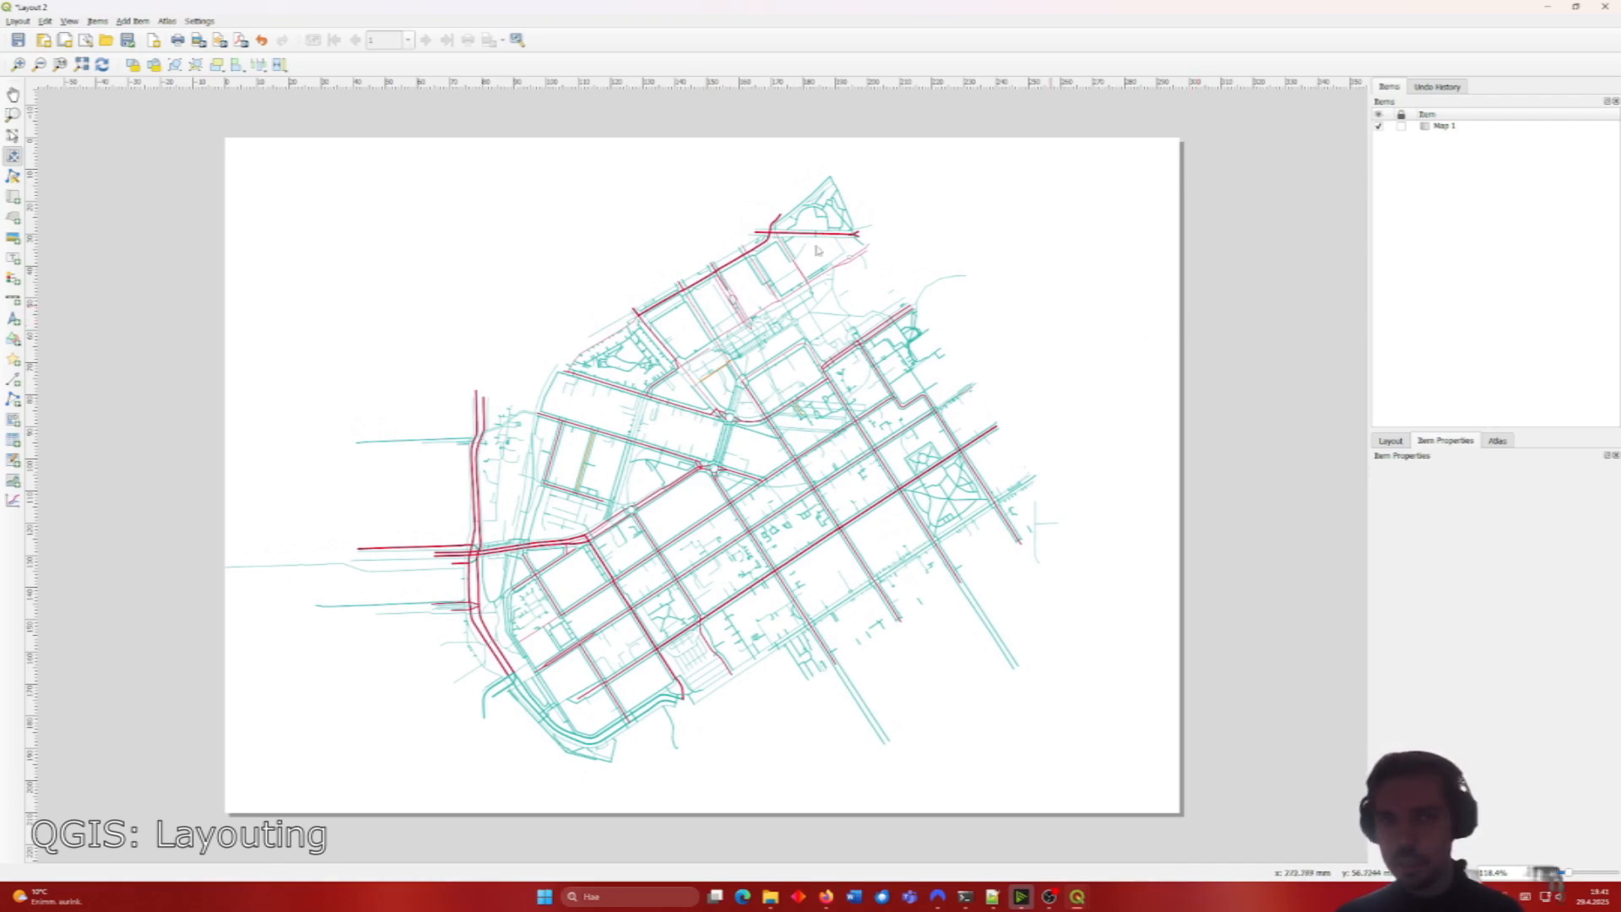
pyautogui.rightClick(609, 277)
pyautogui.click(555, 296)
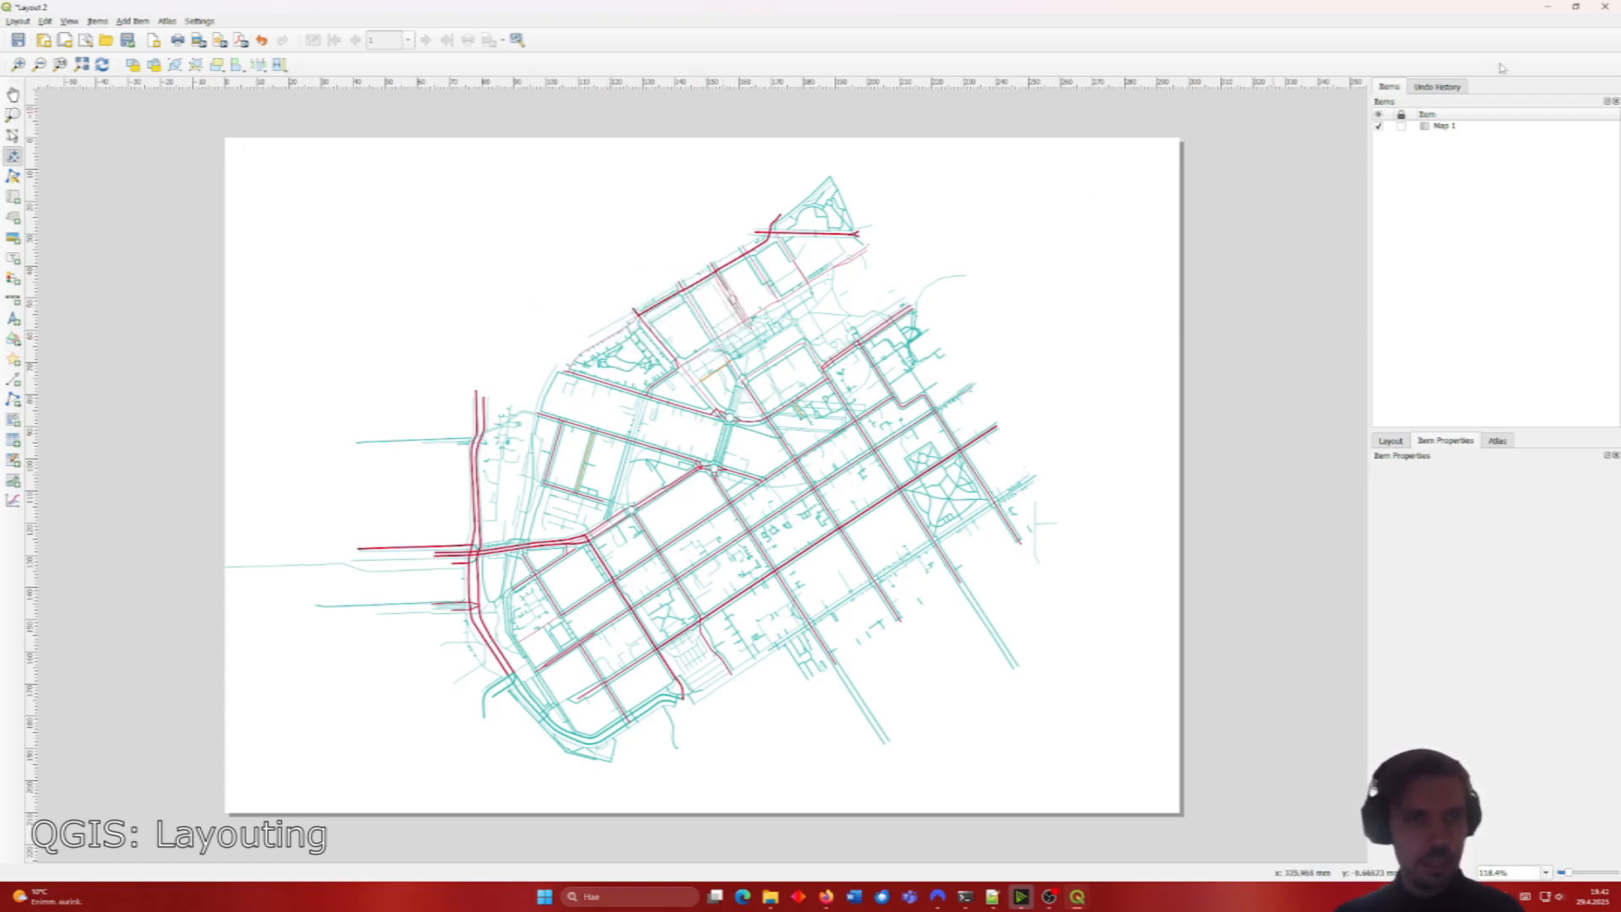
# Step: Set the layout map's background to a very dark navy blue
pyautogui.click(1445, 126)
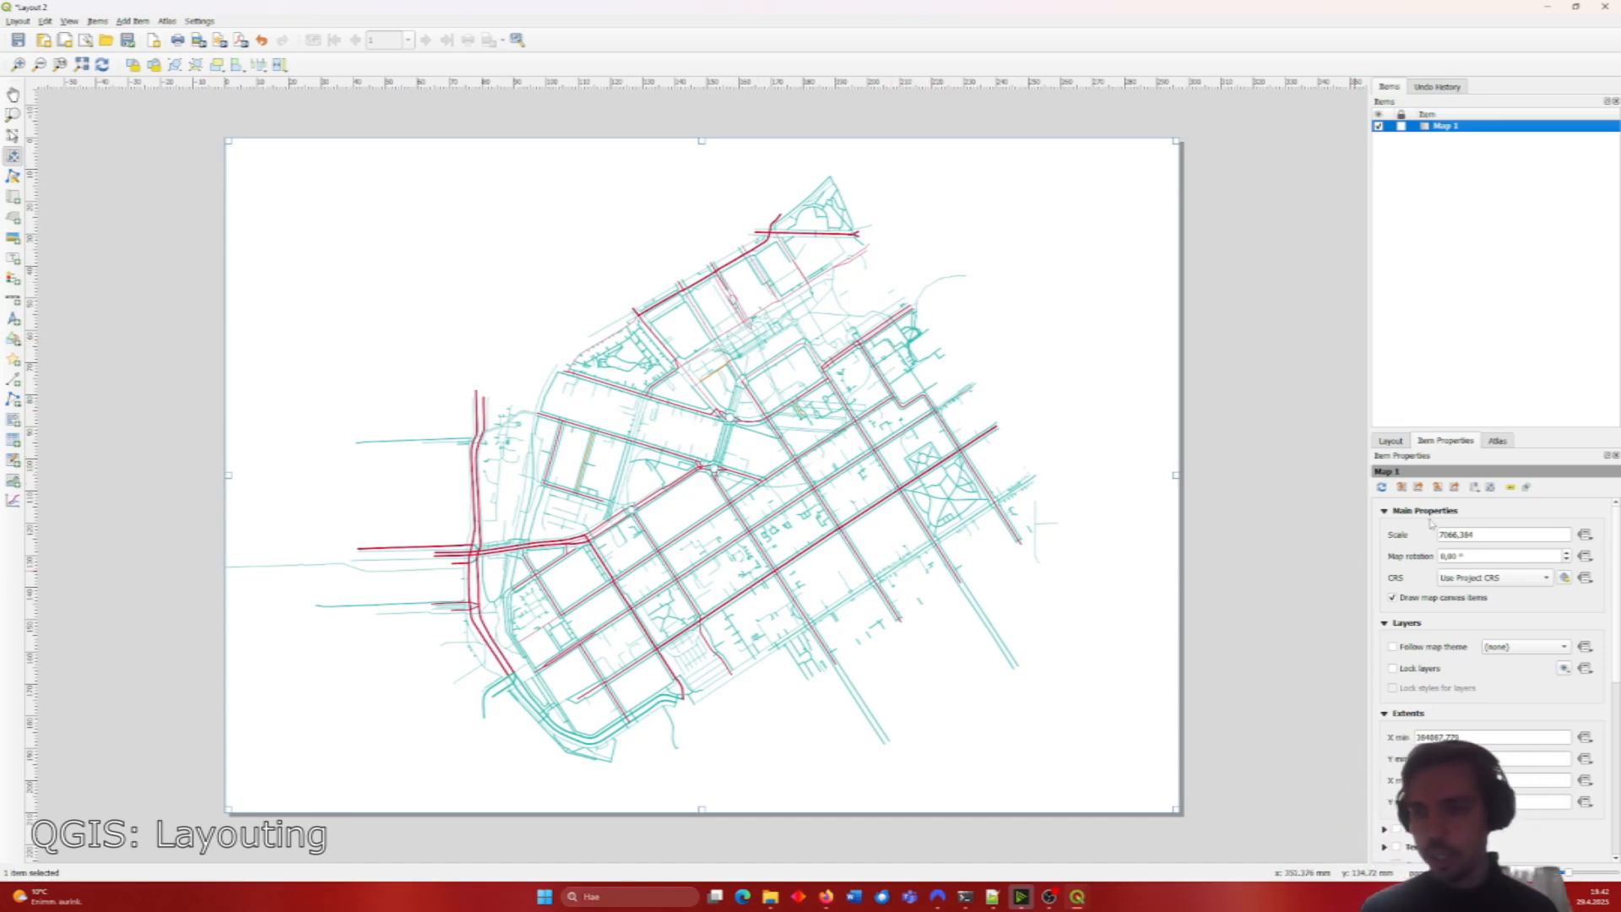
pyautogui.scroll(-3, 1431, 524)
pyautogui.scroll(-2, 1433, 520)
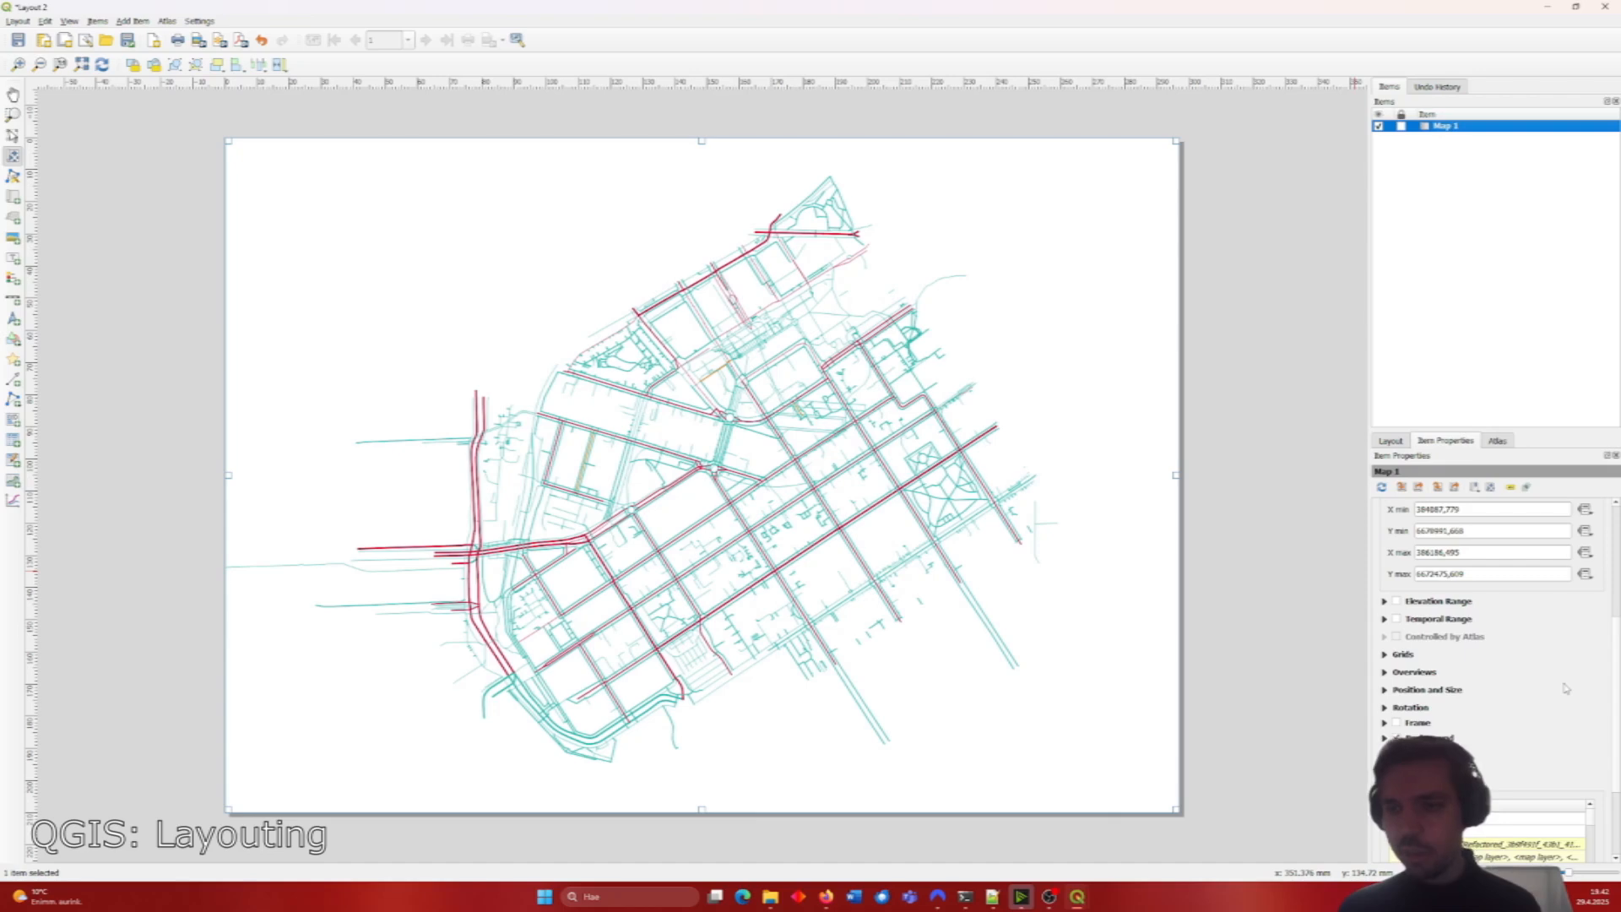
pyautogui.scroll(-1, 1557, 686)
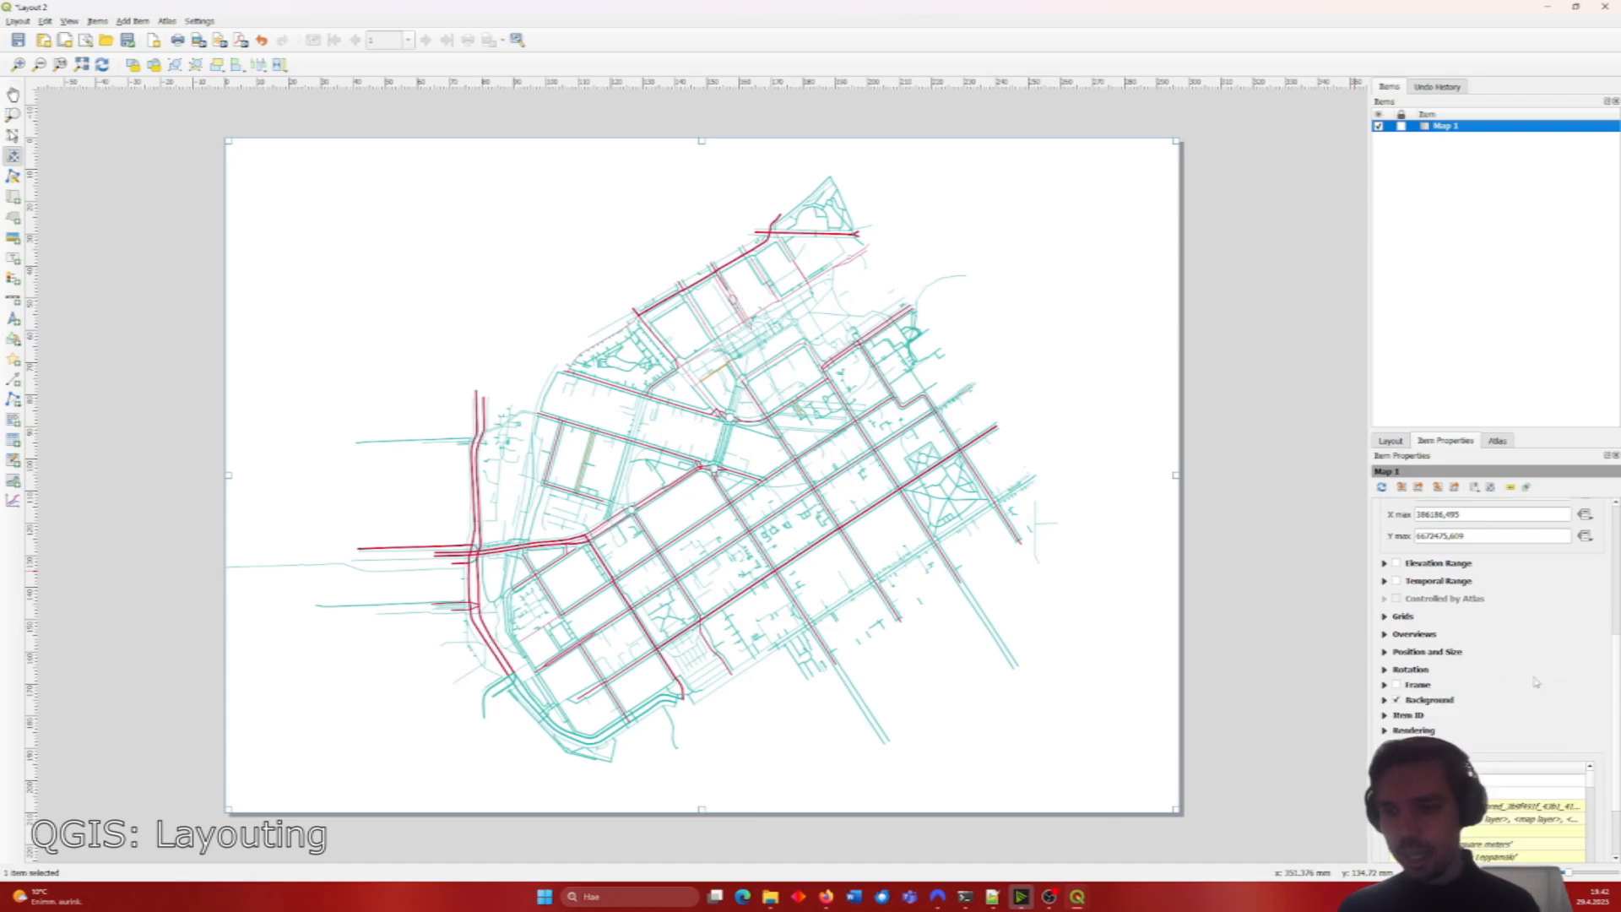
pyautogui.click(1385, 701)
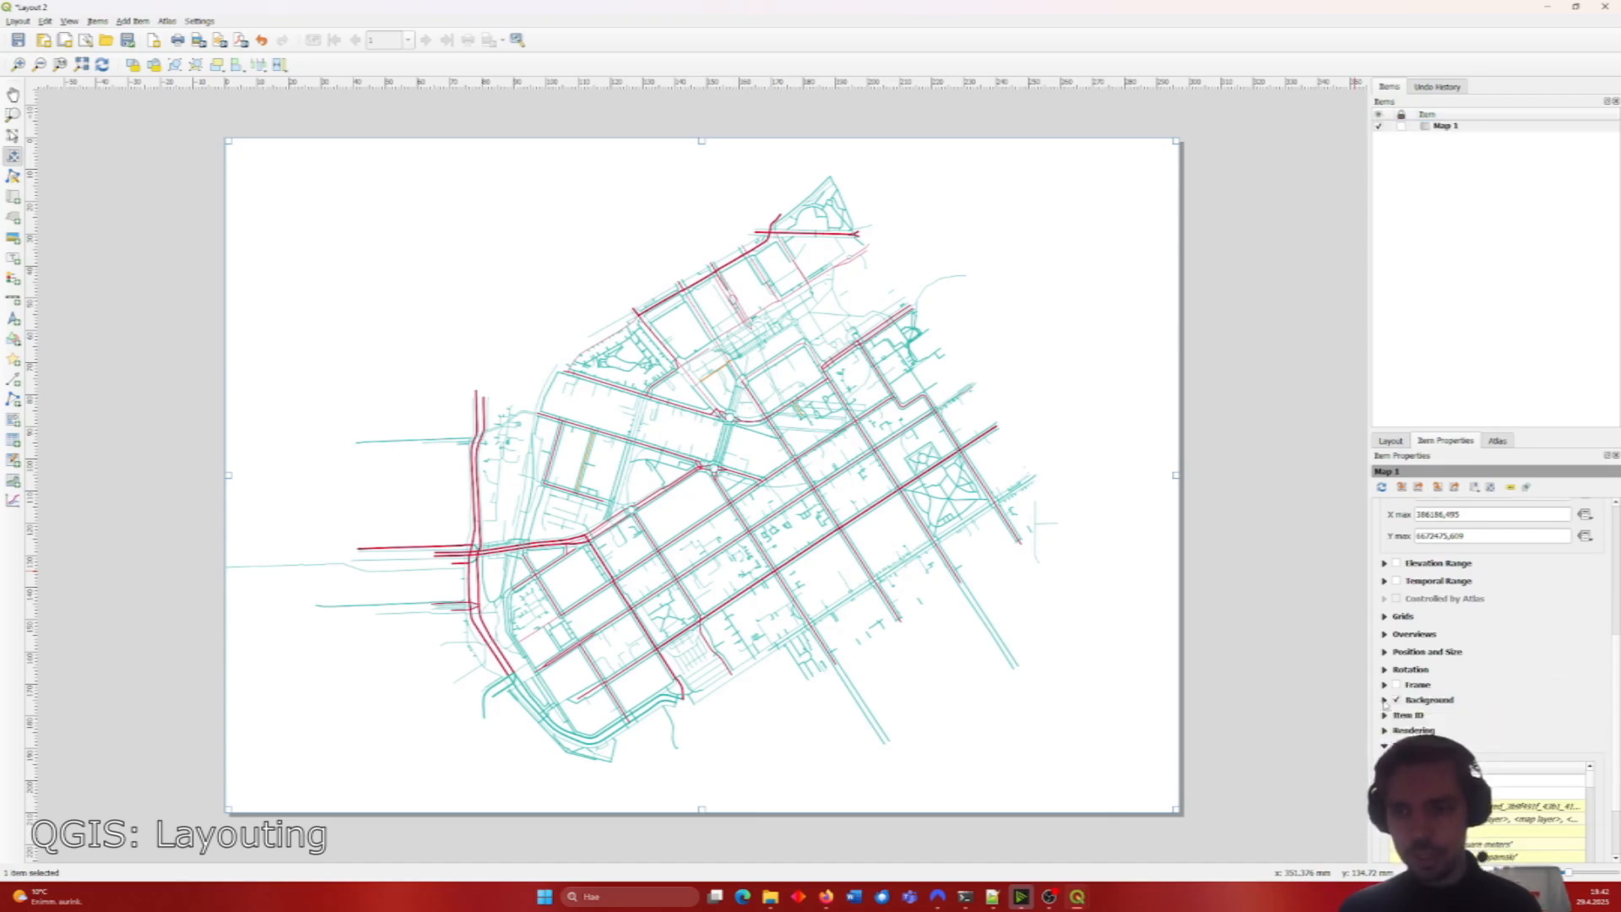
pyautogui.click(1569, 724)
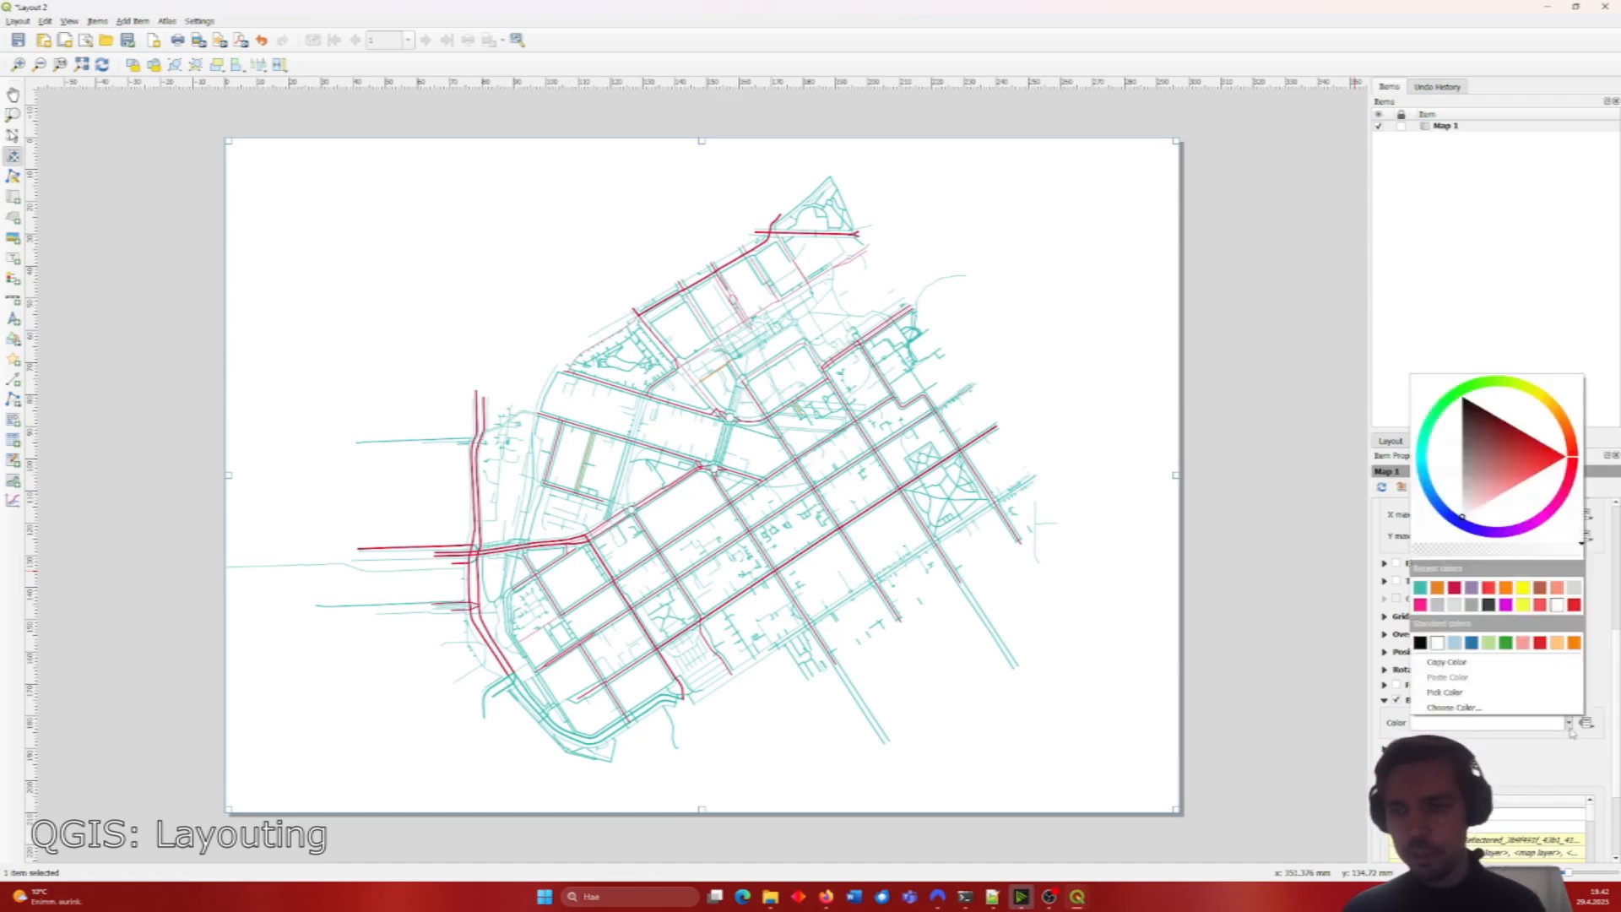
pyautogui.click(1463, 529)
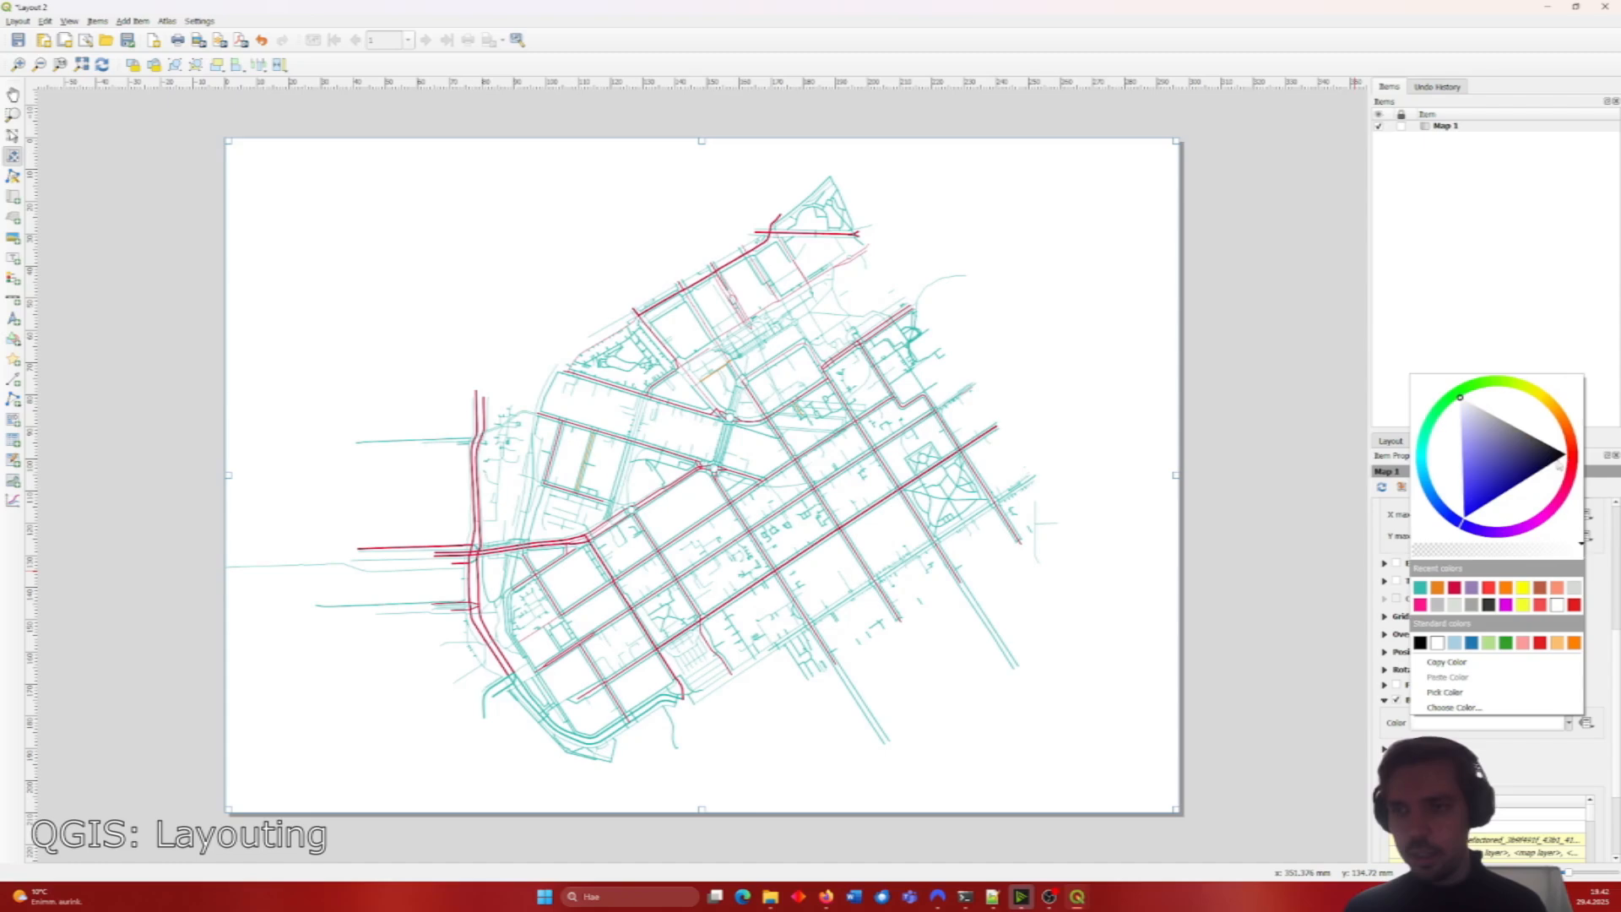
pyautogui.moveTo(1546, 470); pyautogui.dragTo(1564, 483)
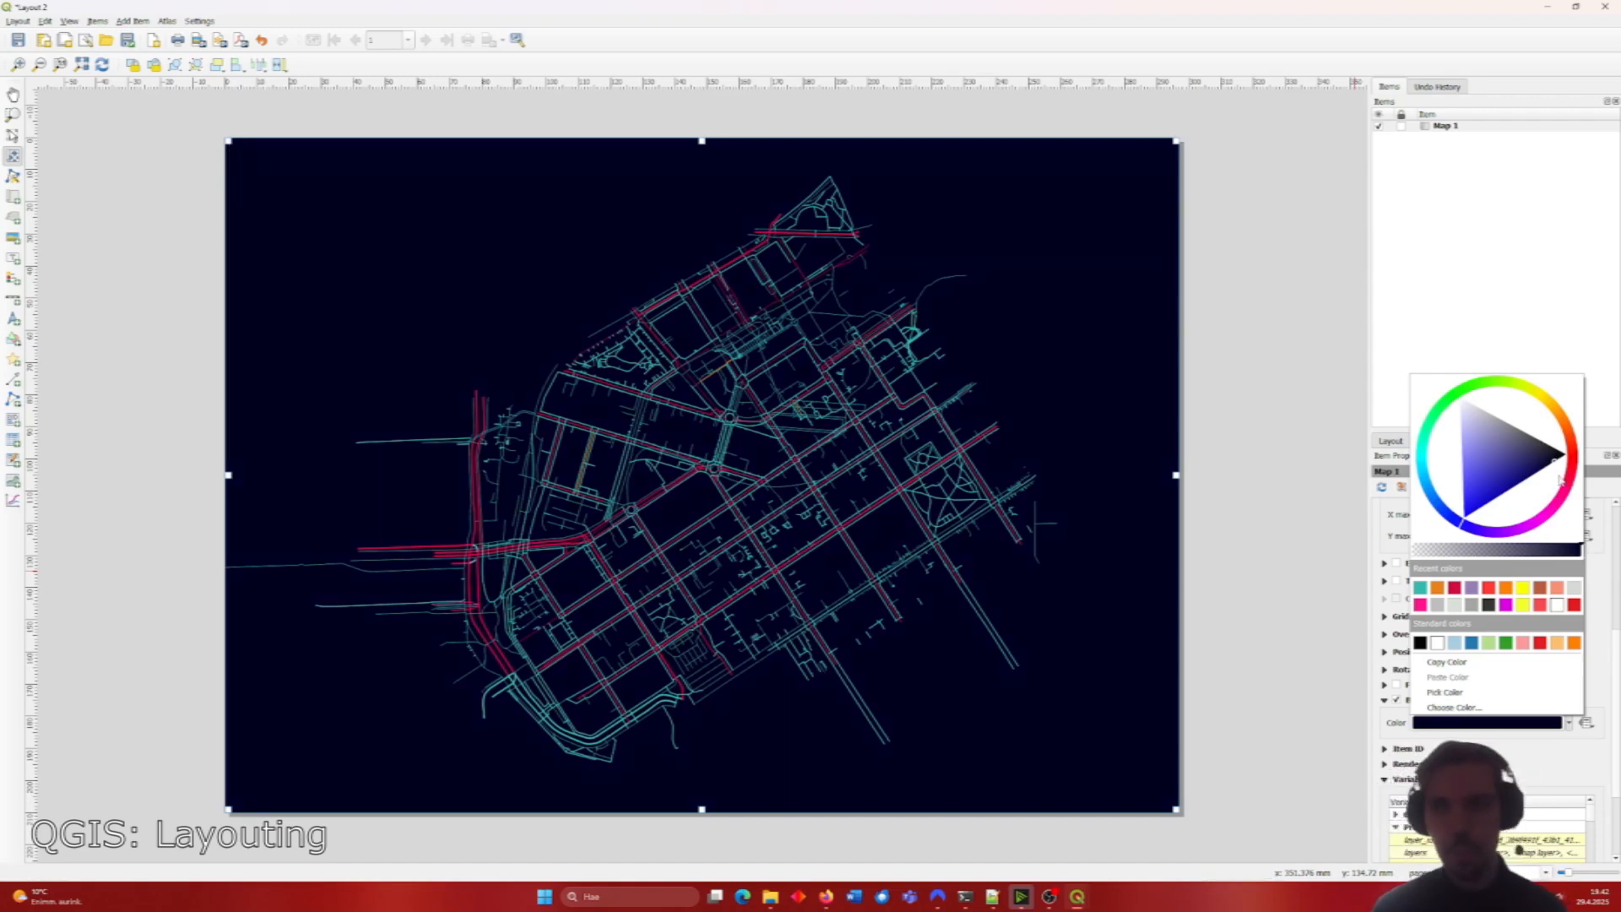
pyautogui.click(1235, 446)
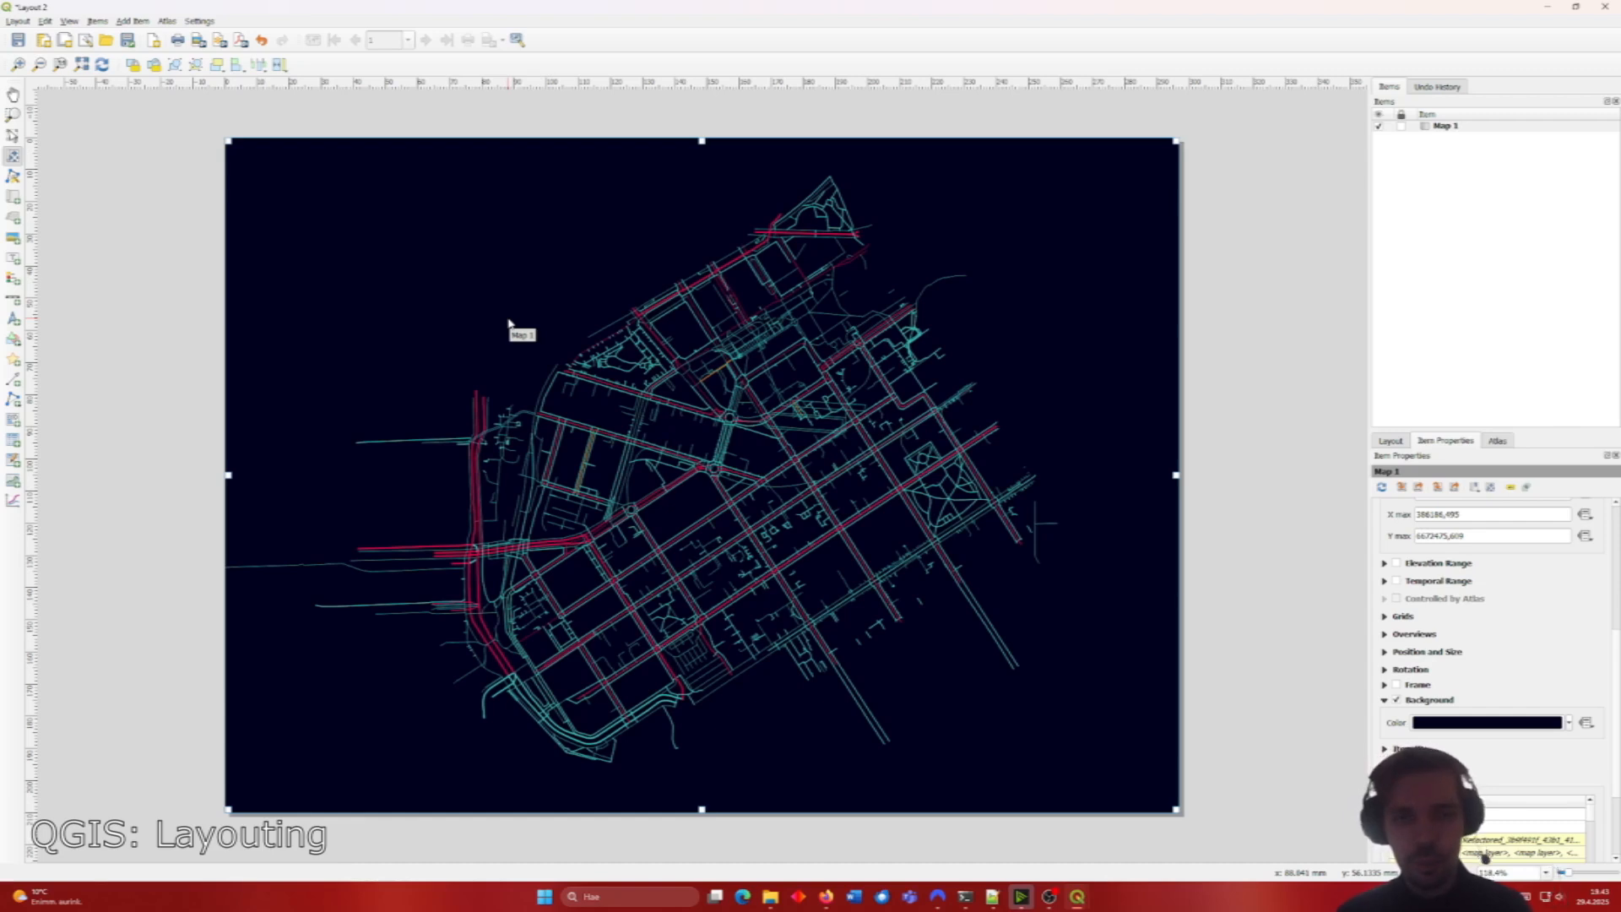
# Step: Add a text label near the page's upper-left corner and shrink its frame to a small title box
pyautogui.click(13, 258)
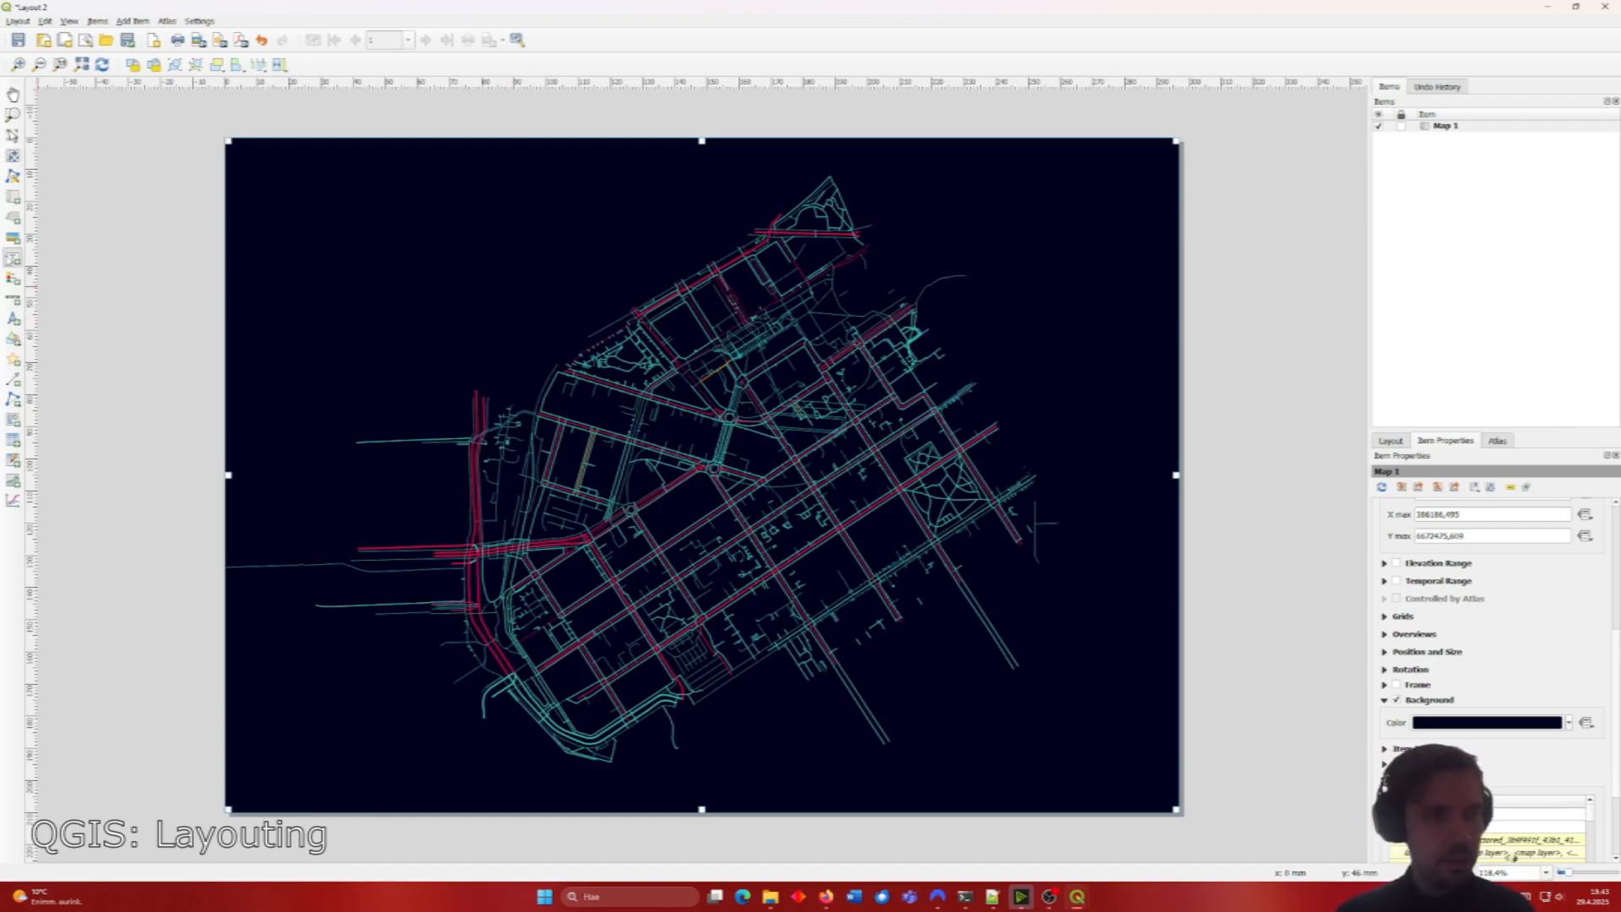
pyautogui.click(254, 182)
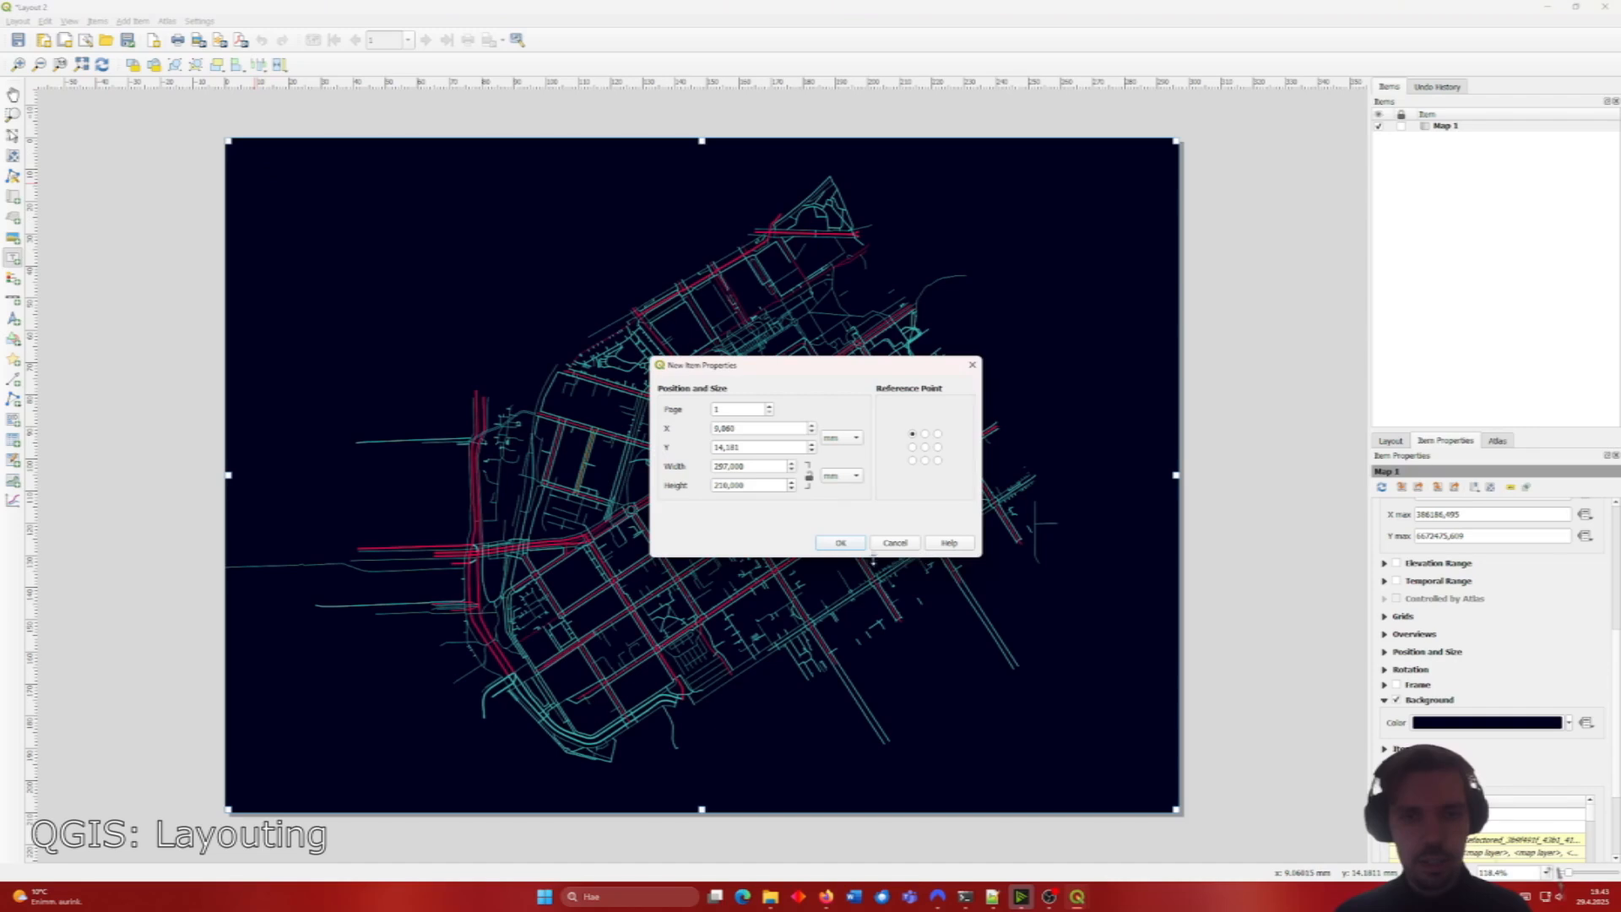
pyautogui.click(829, 542)
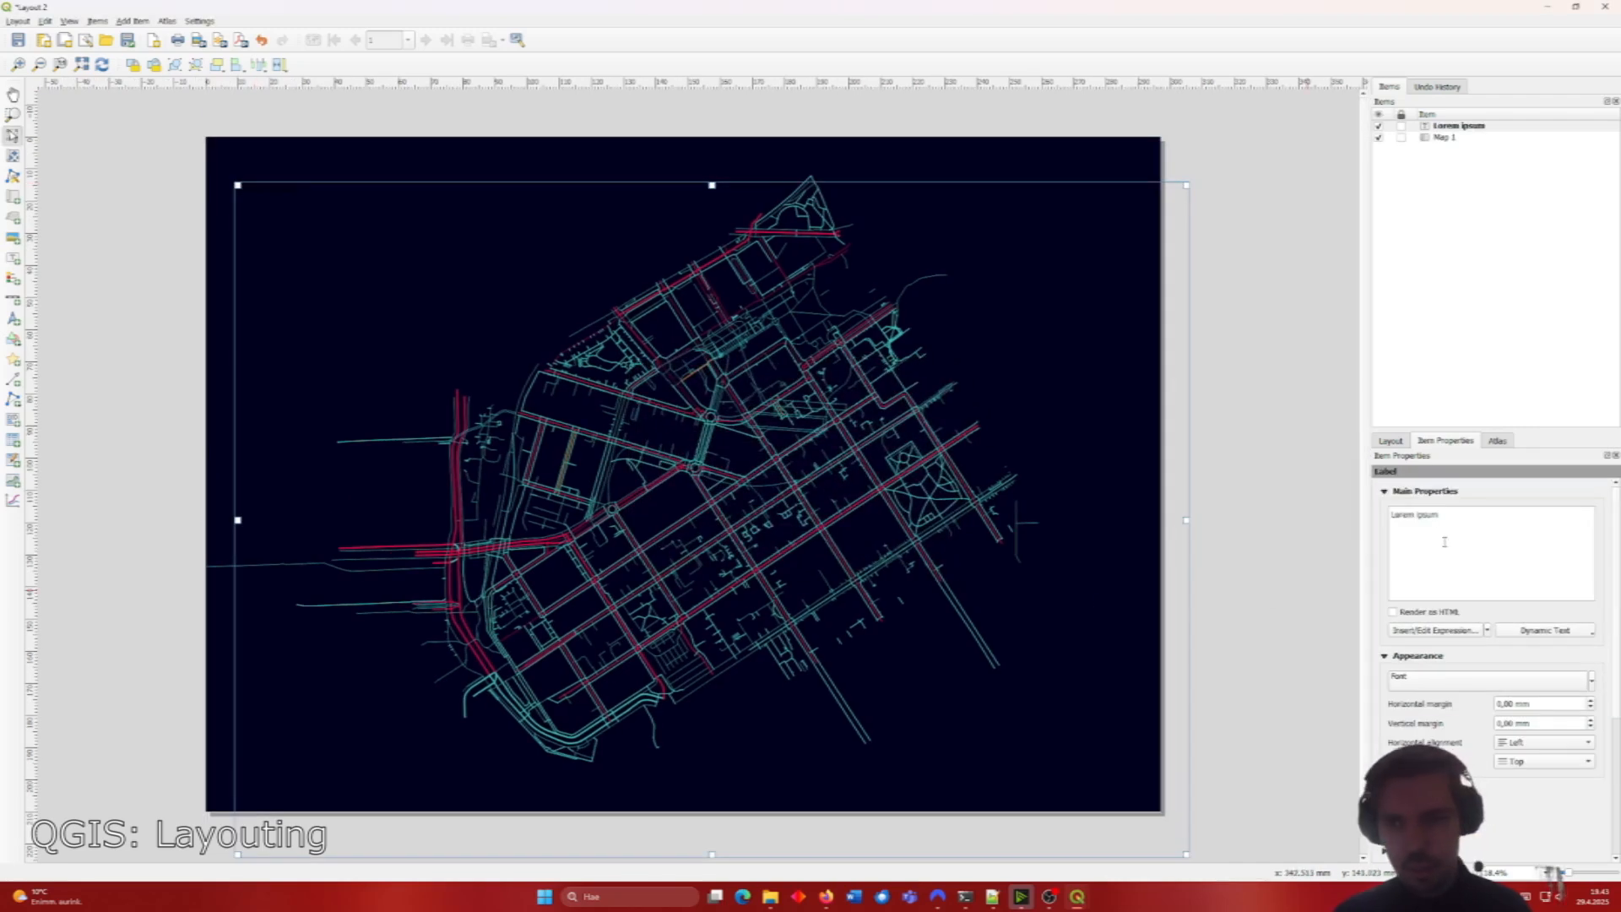
pyautogui.moveTo(1185, 854); pyautogui.dragTo(564, 302)
# Step: Replace the label's placeholder text with "Street network of Kamppi, Finland"
pyautogui.tripleClick(1472, 529)
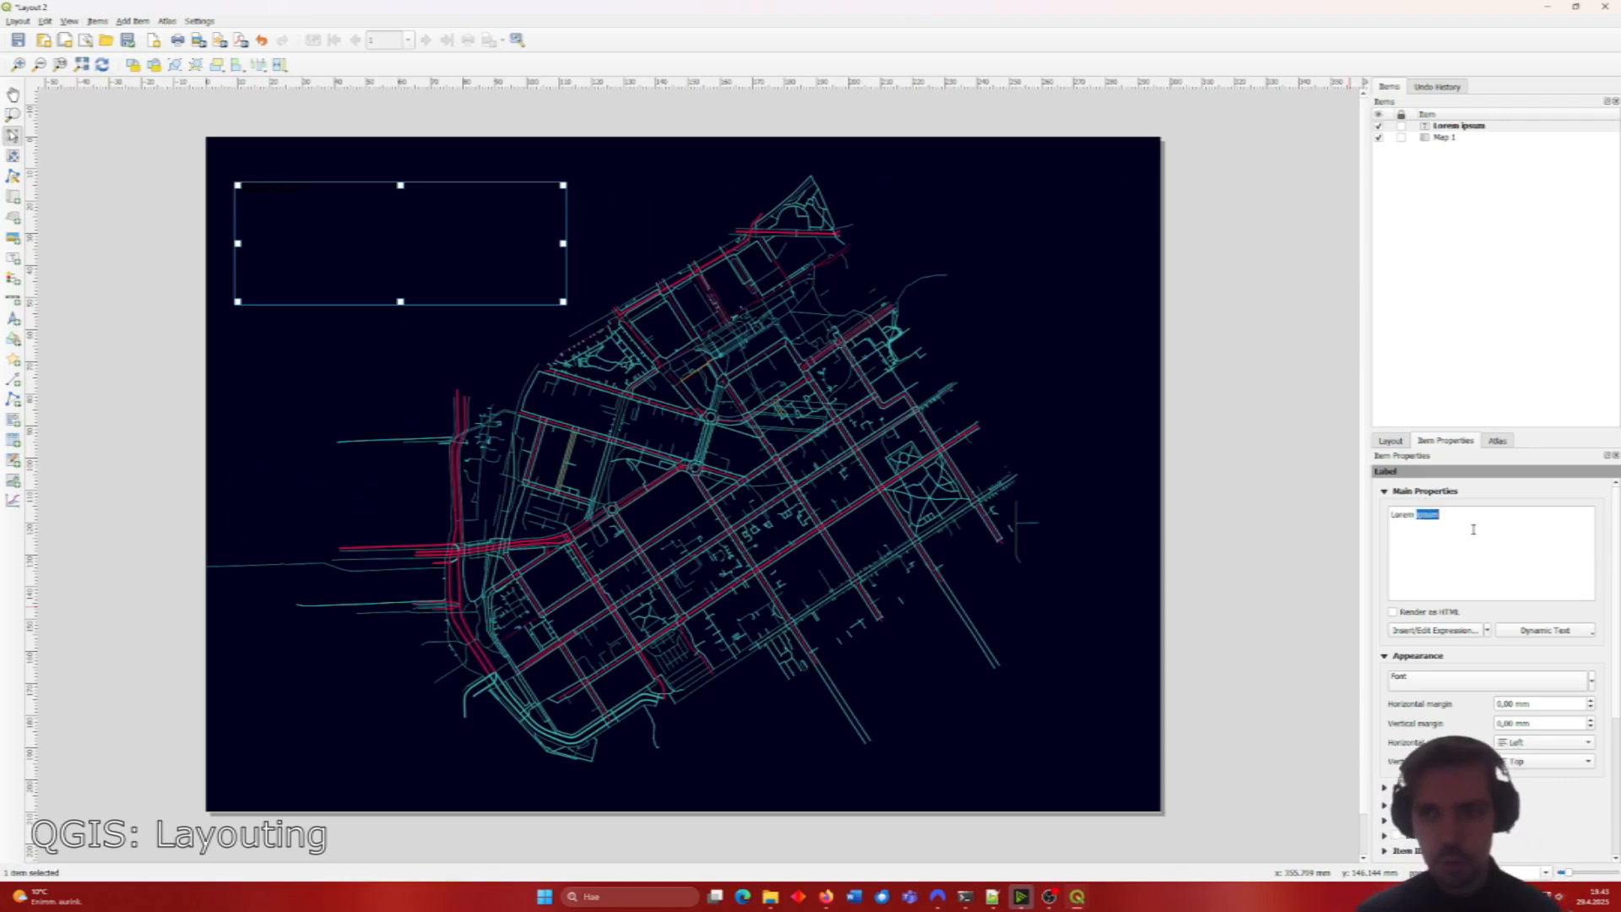
pyautogui.write('S')
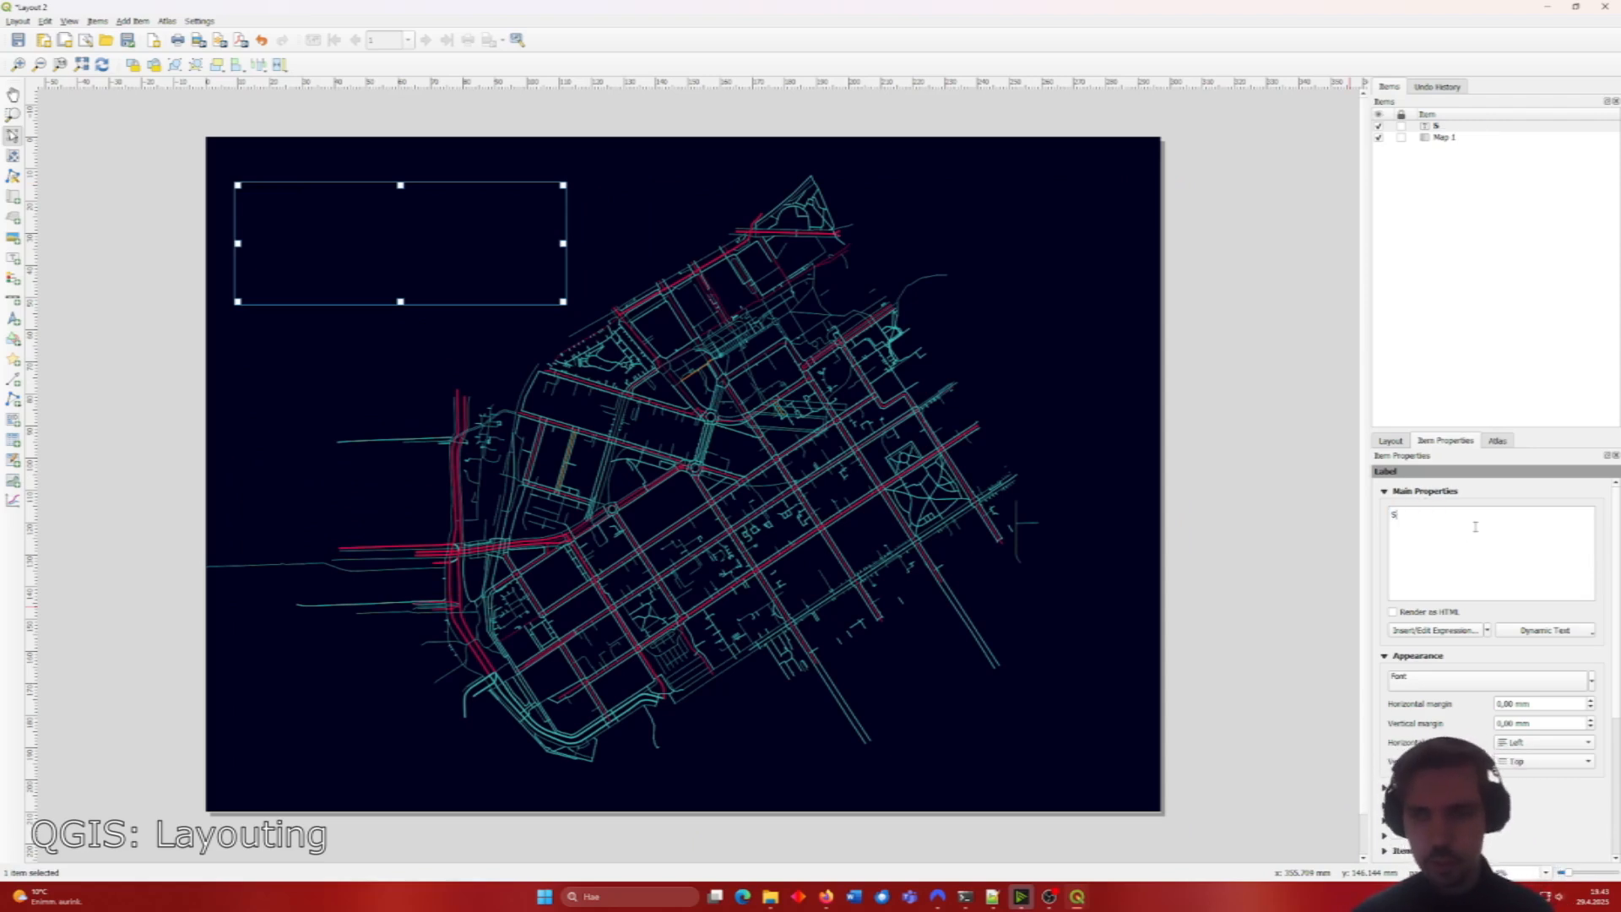
pyautogui.write('treet ')
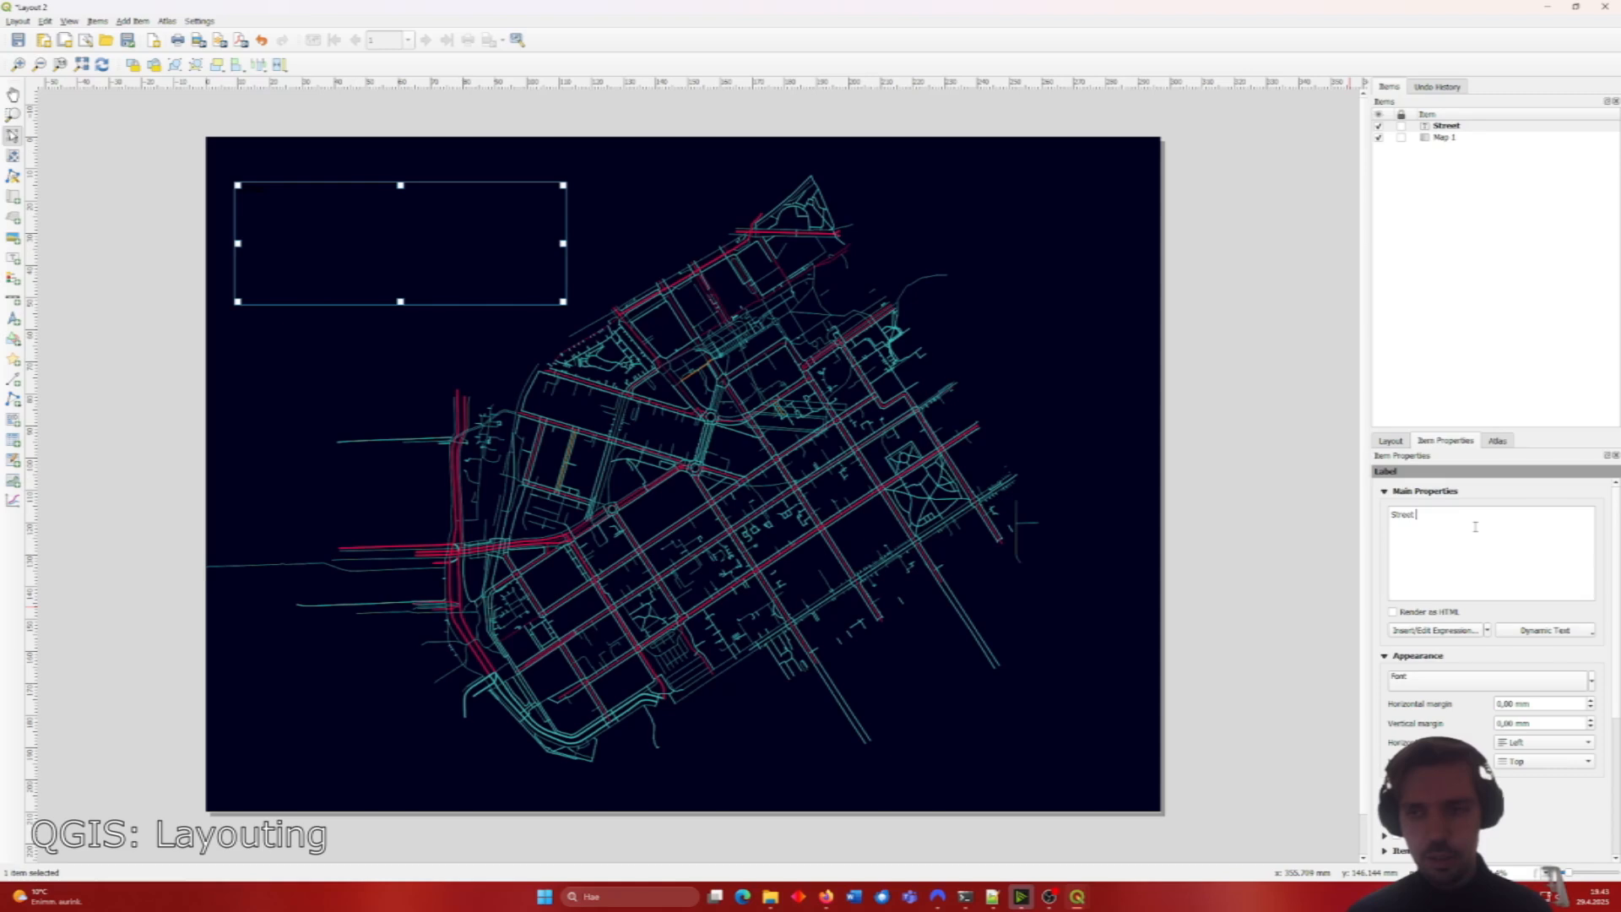
pyautogui.write('network')
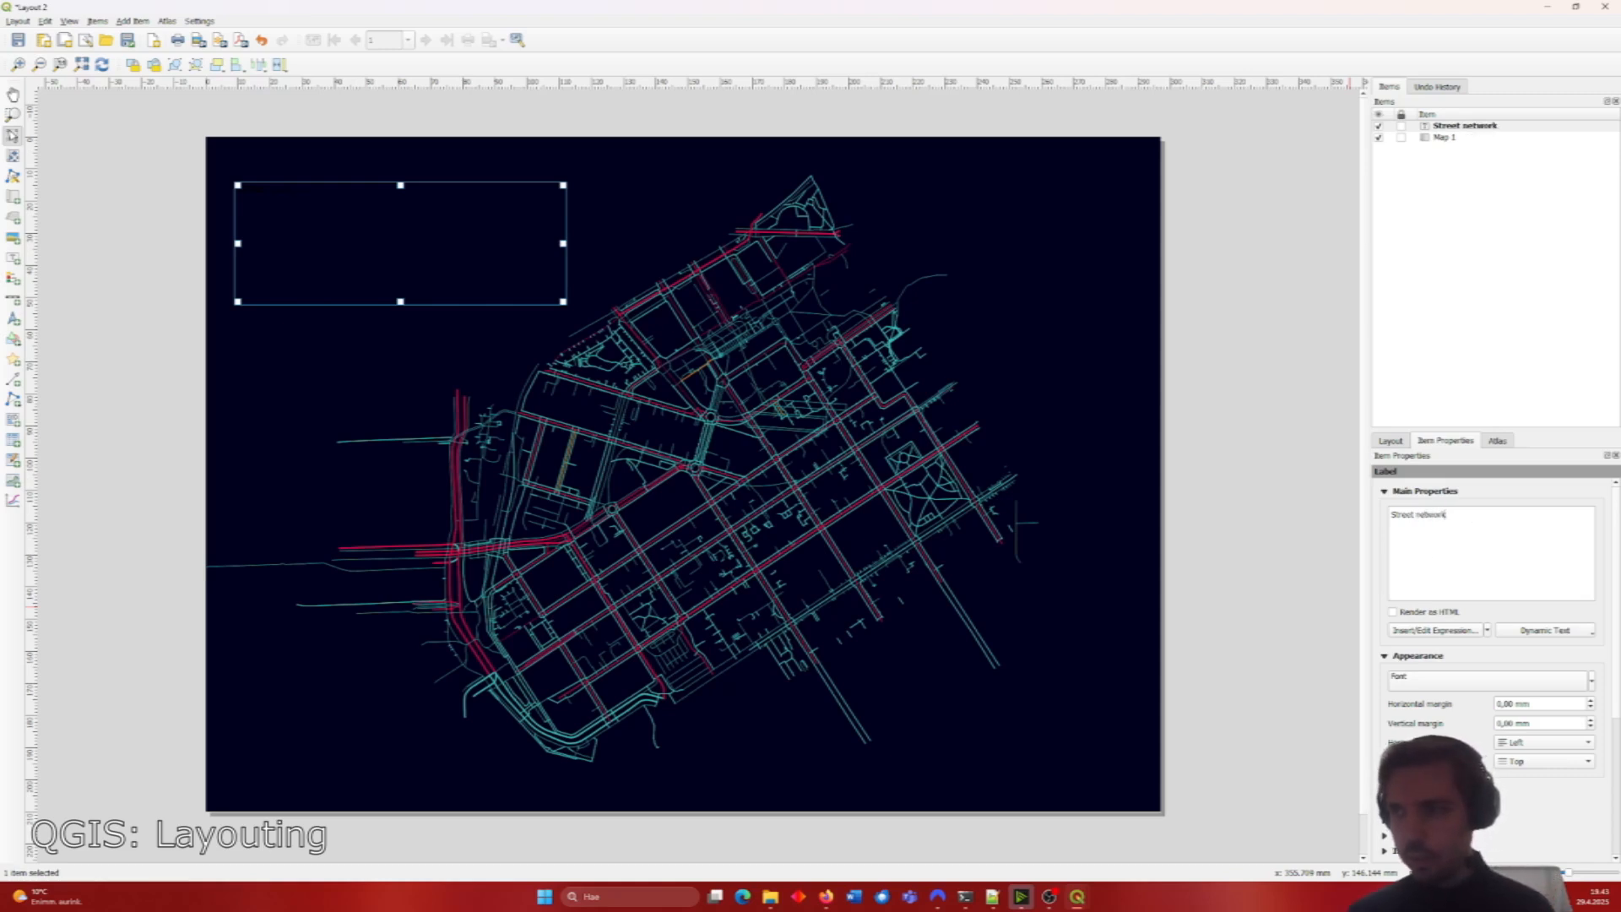
pyautogui.write(' of Ka')
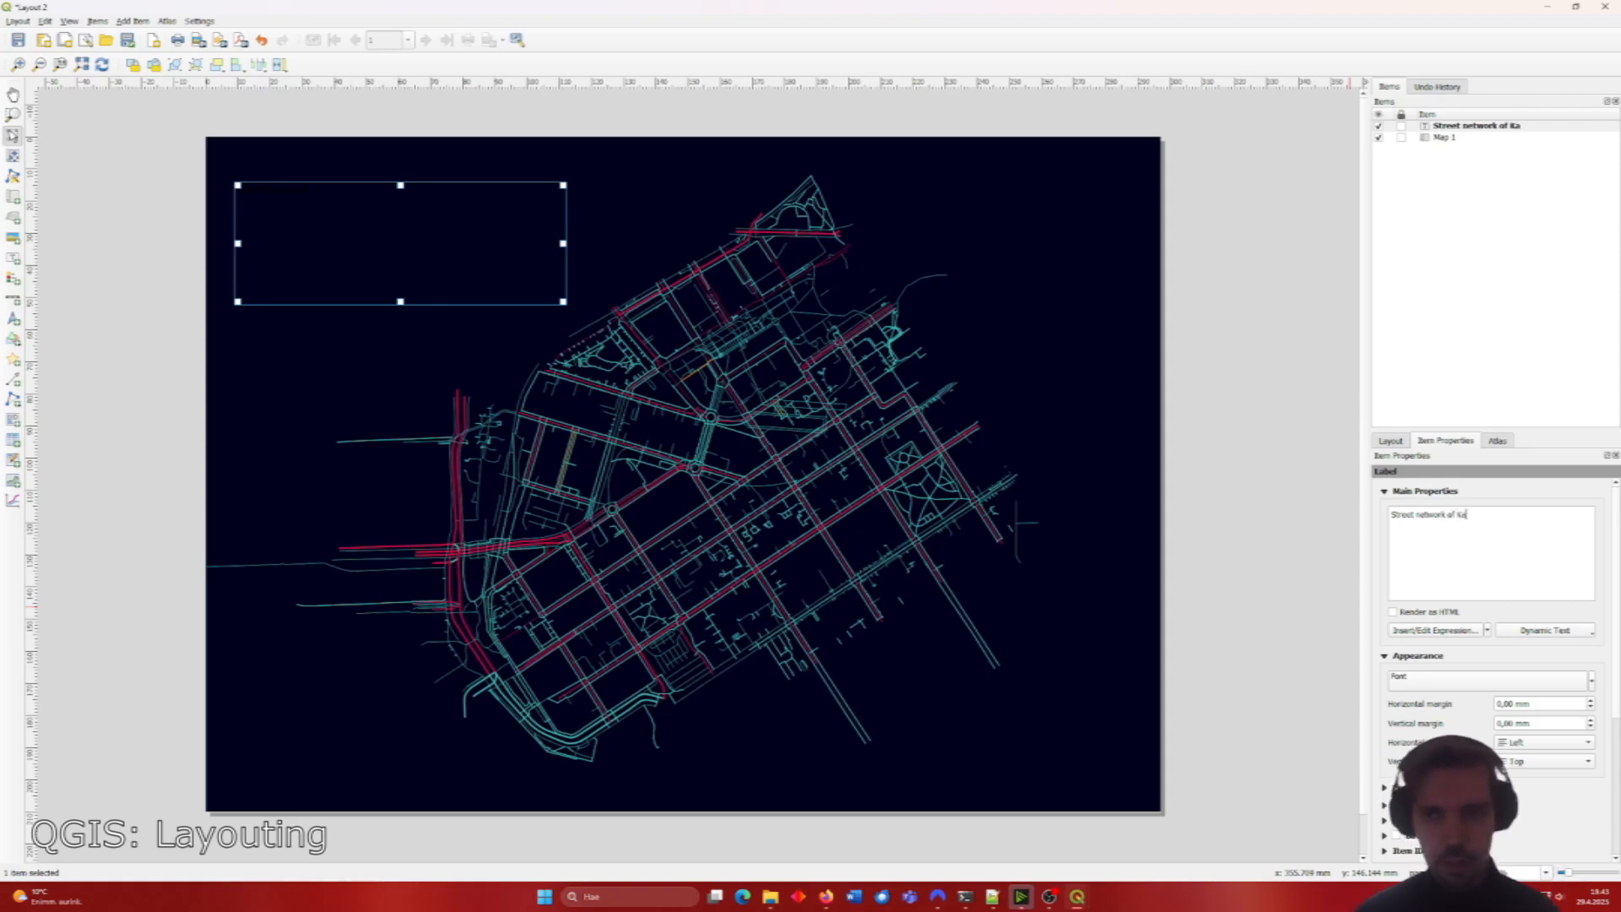
pyautogui.write('mppi, Finland')
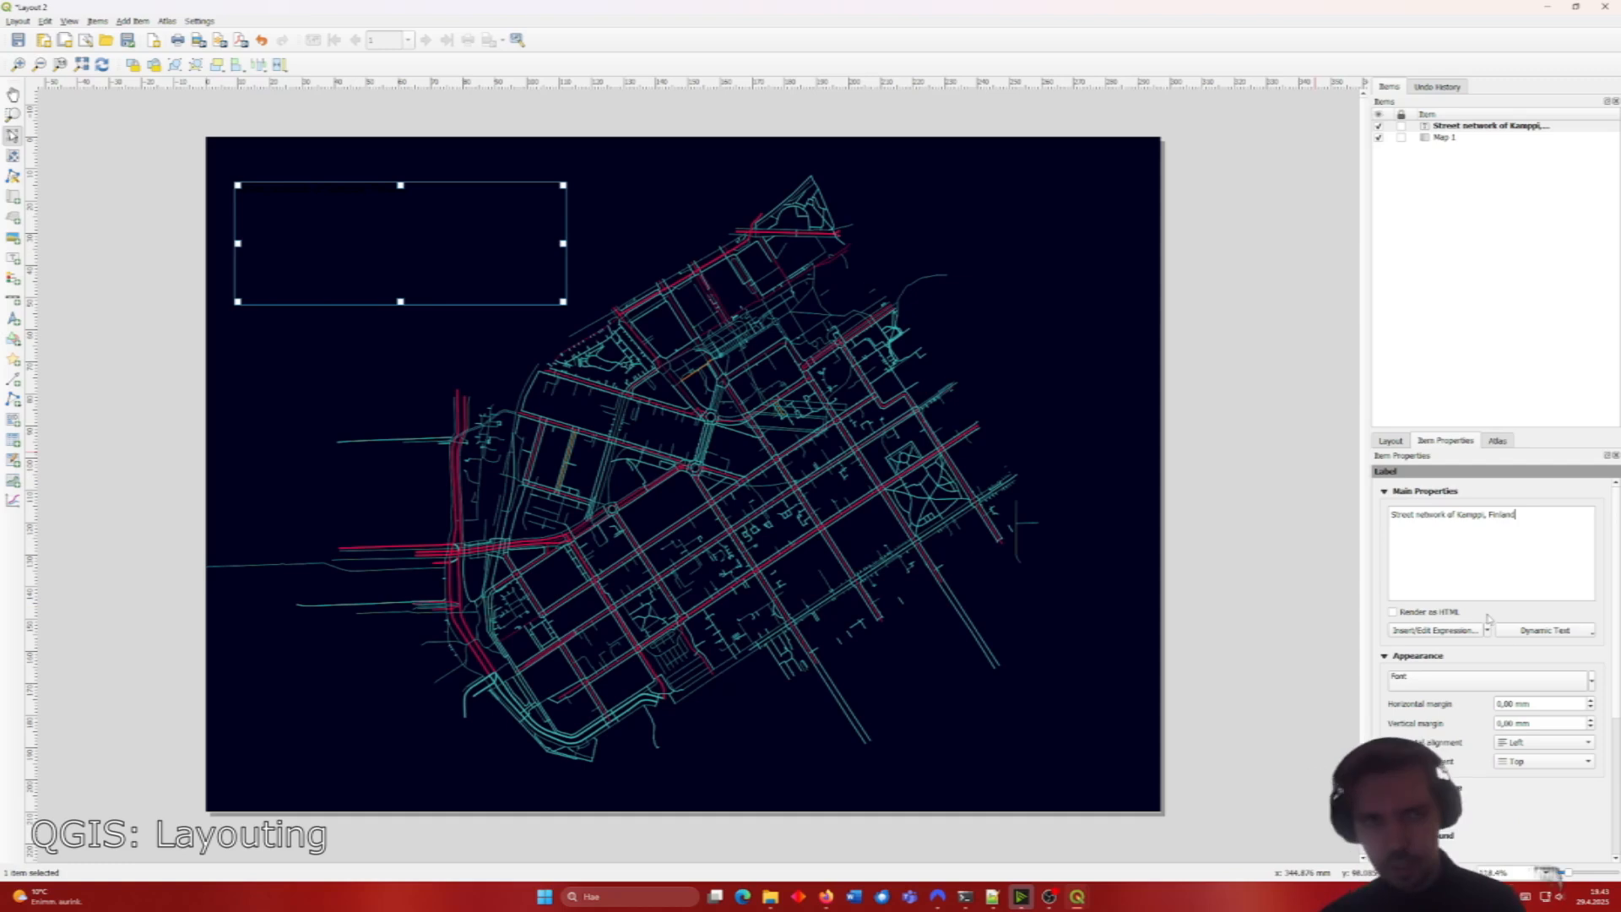
# Step: Set the title label's font size to 24 points and its text colour to white
pyautogui.click(1591, 682)
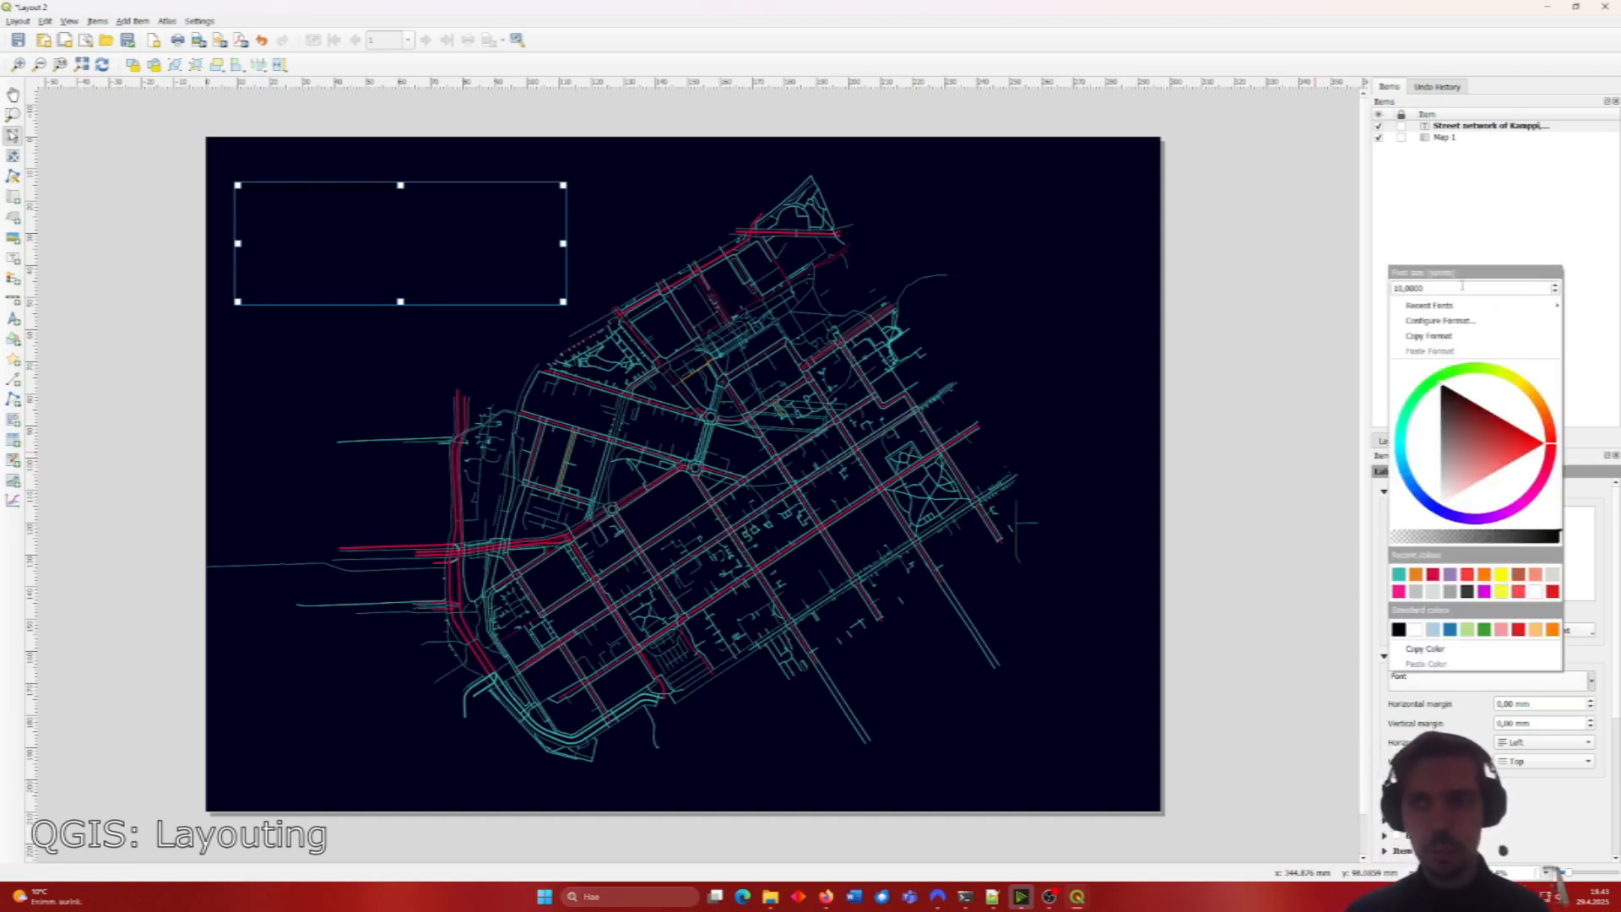
pyautogui.write('24')
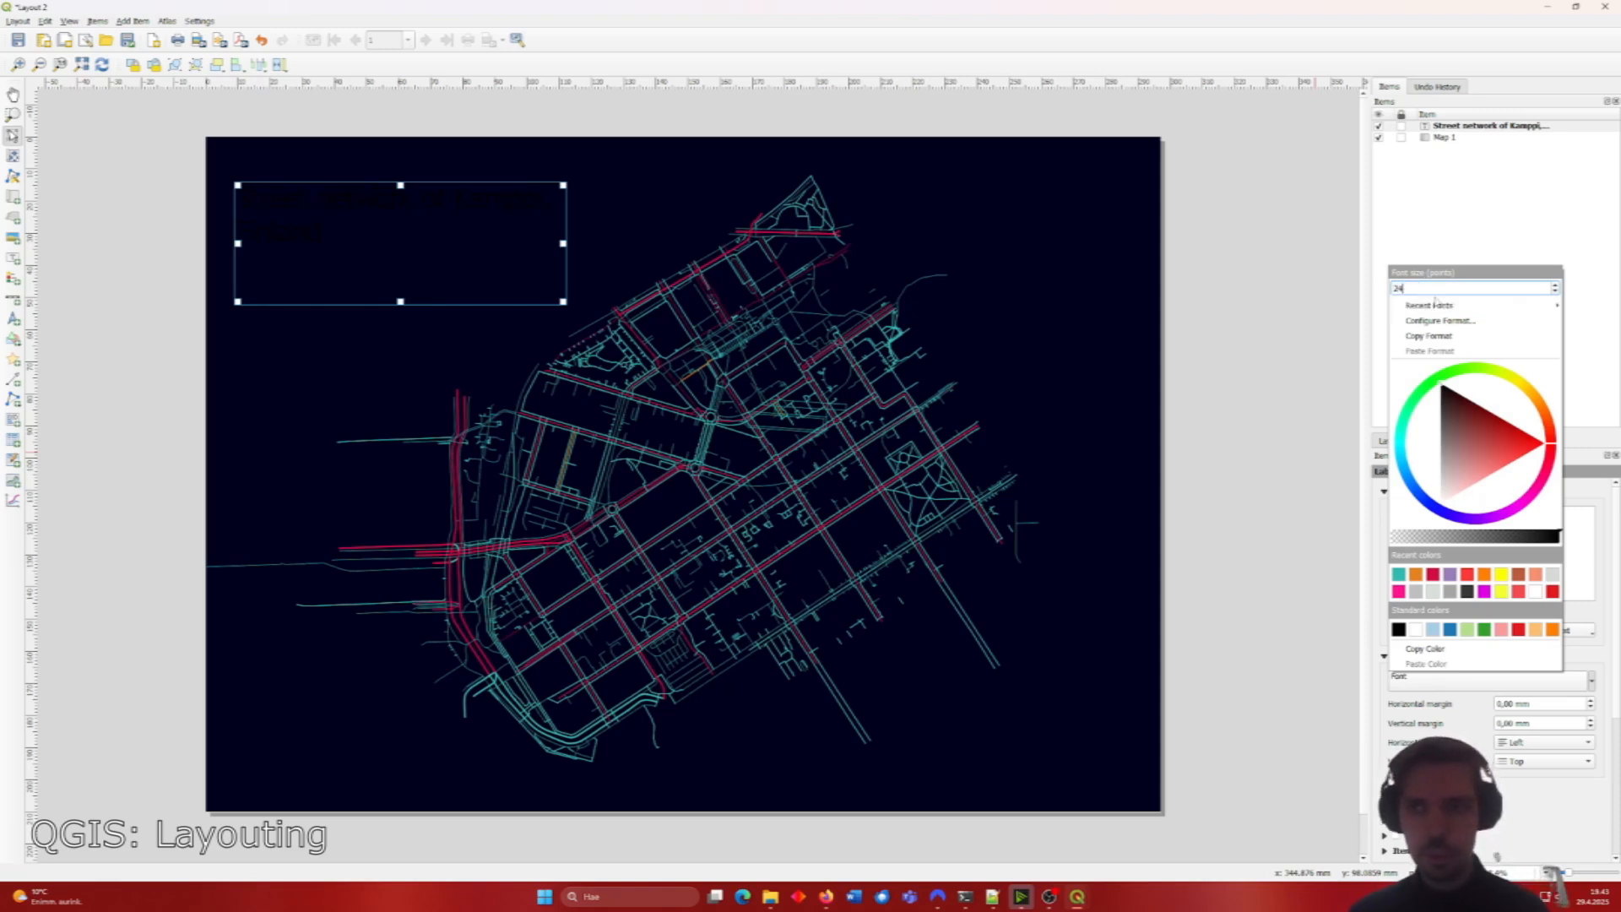
pyautogui.click(1434, 298)
pyautogui.click(1591, 680)
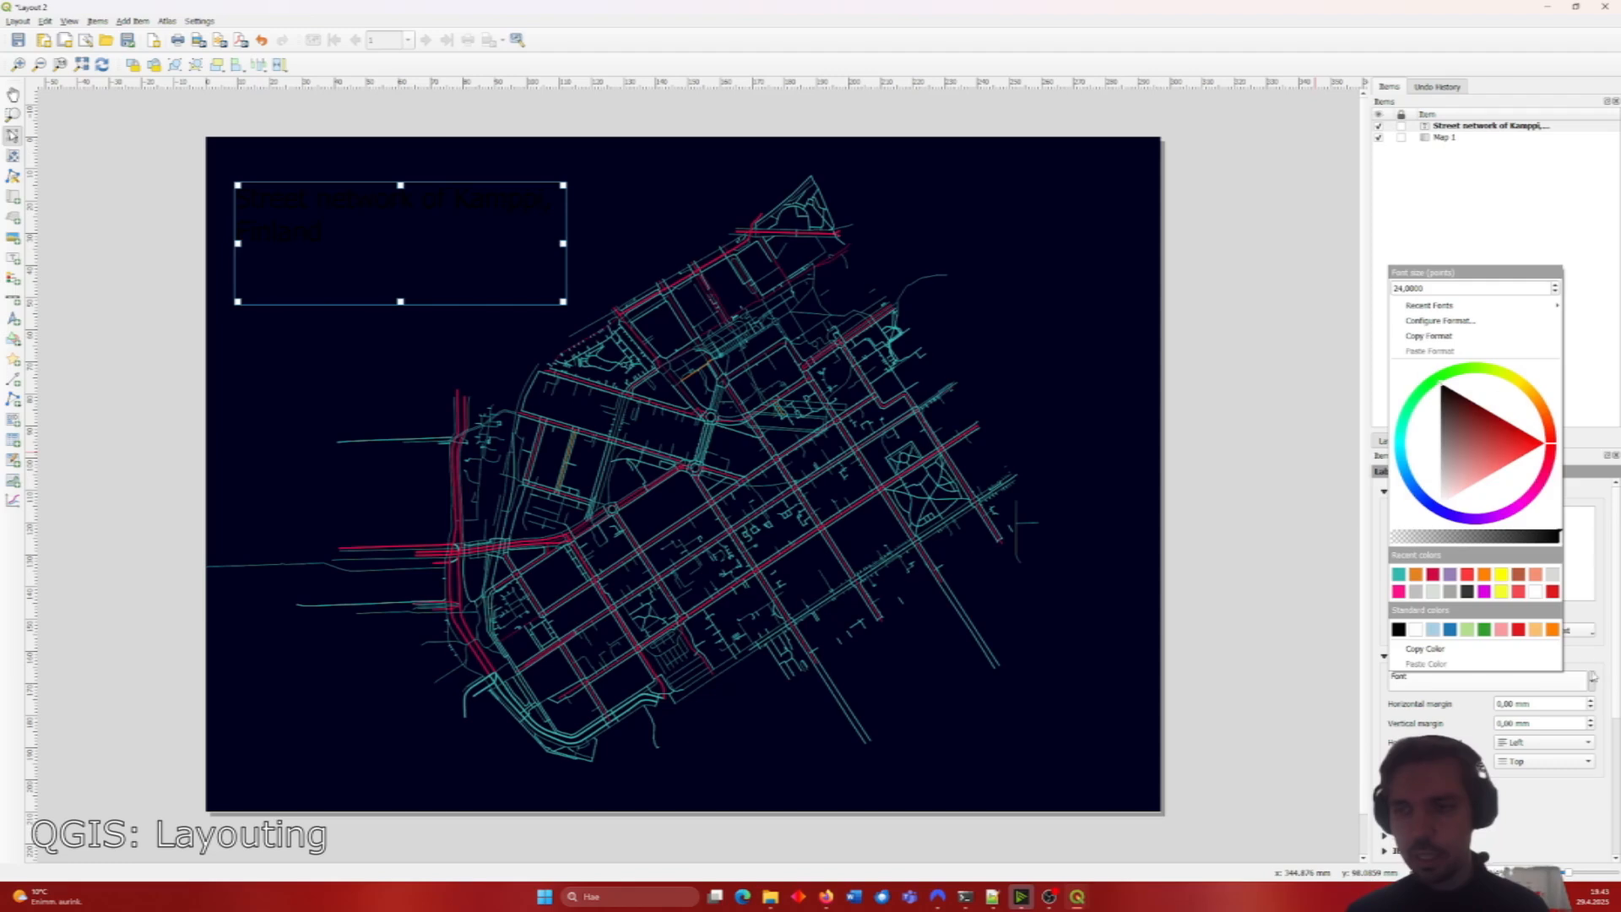
pyautogui.moveTo(1445, 500); pyautogui.dragTo(1440, 511)
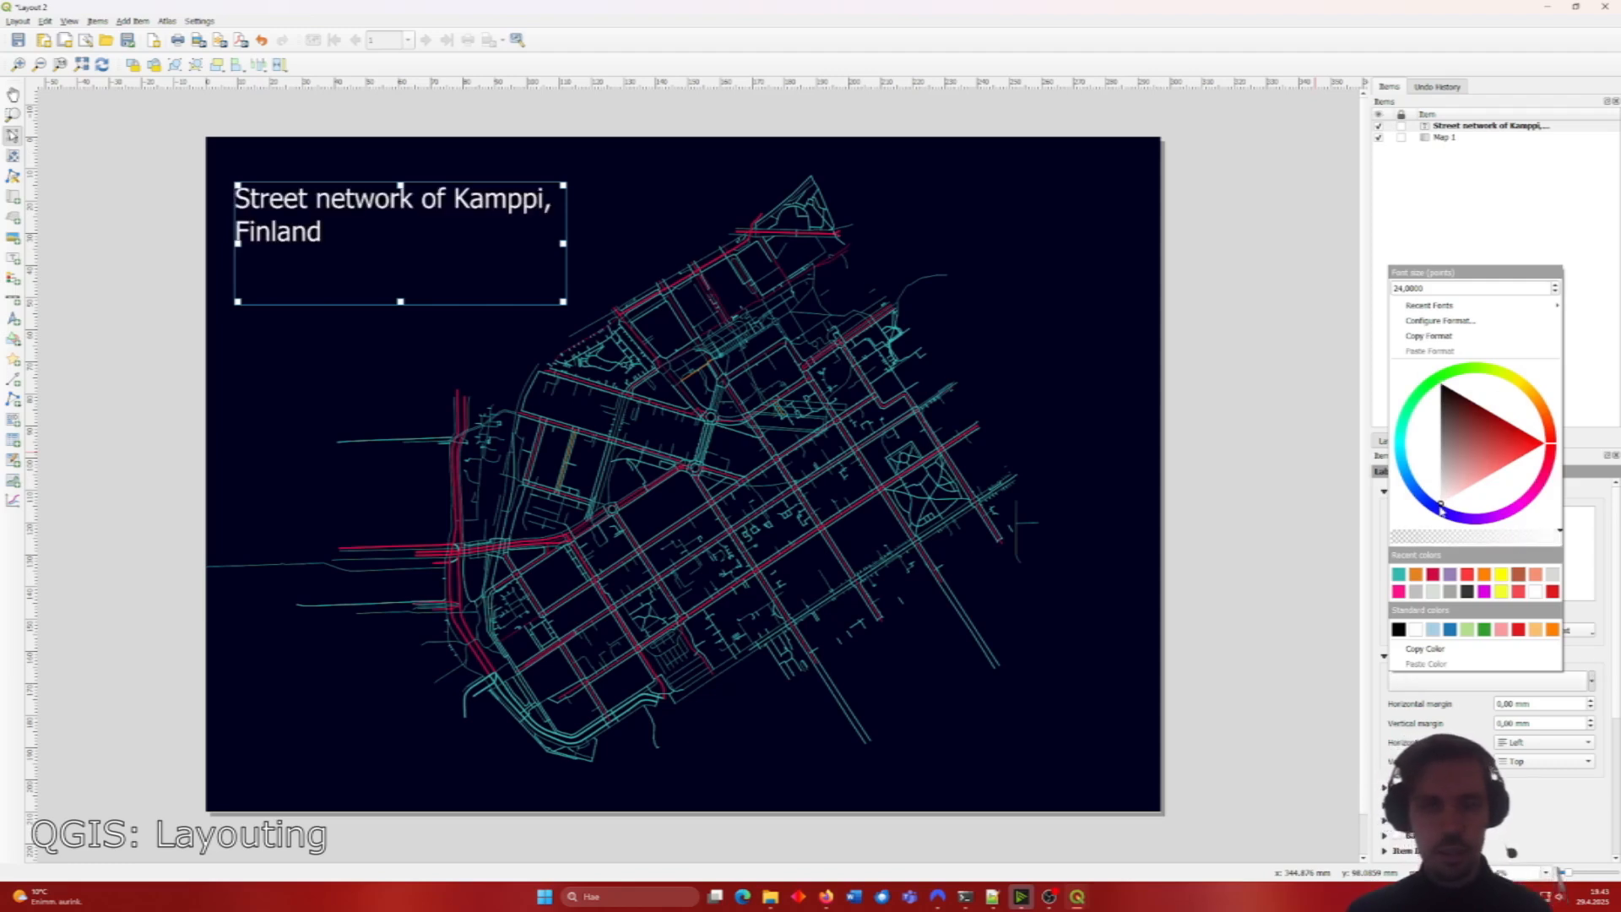
# Step: Widen the title label's frame so the text fits on a single line, and deselect it
pyautogui.click(564, 246)
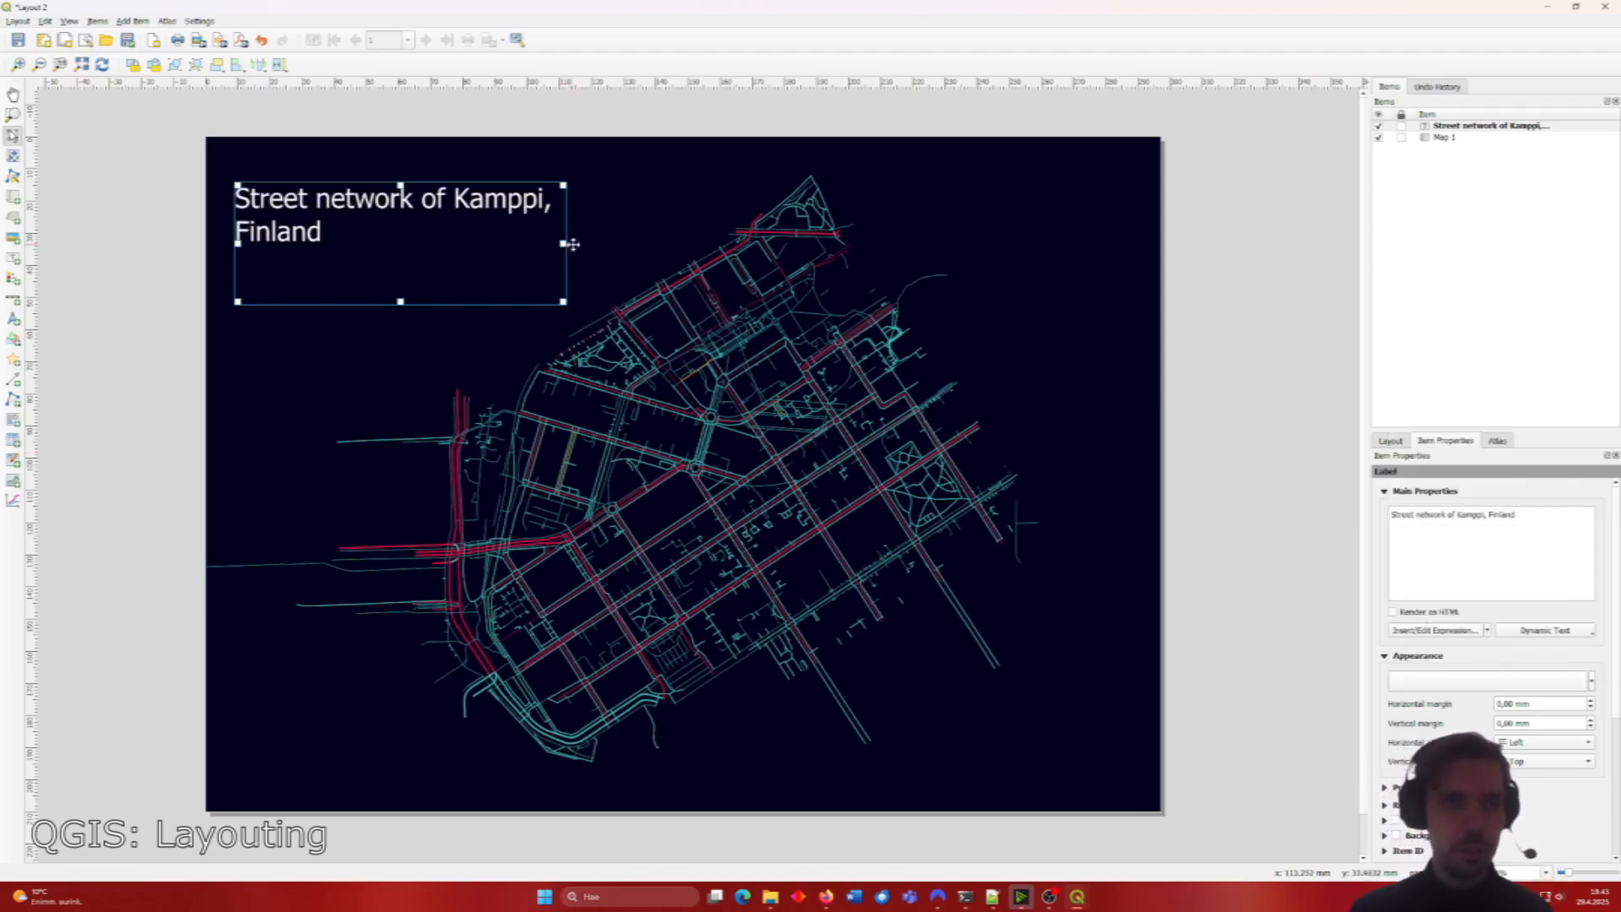
pyautogui.moveTo(564, 244); pyautogui.dragTo(781, 244)
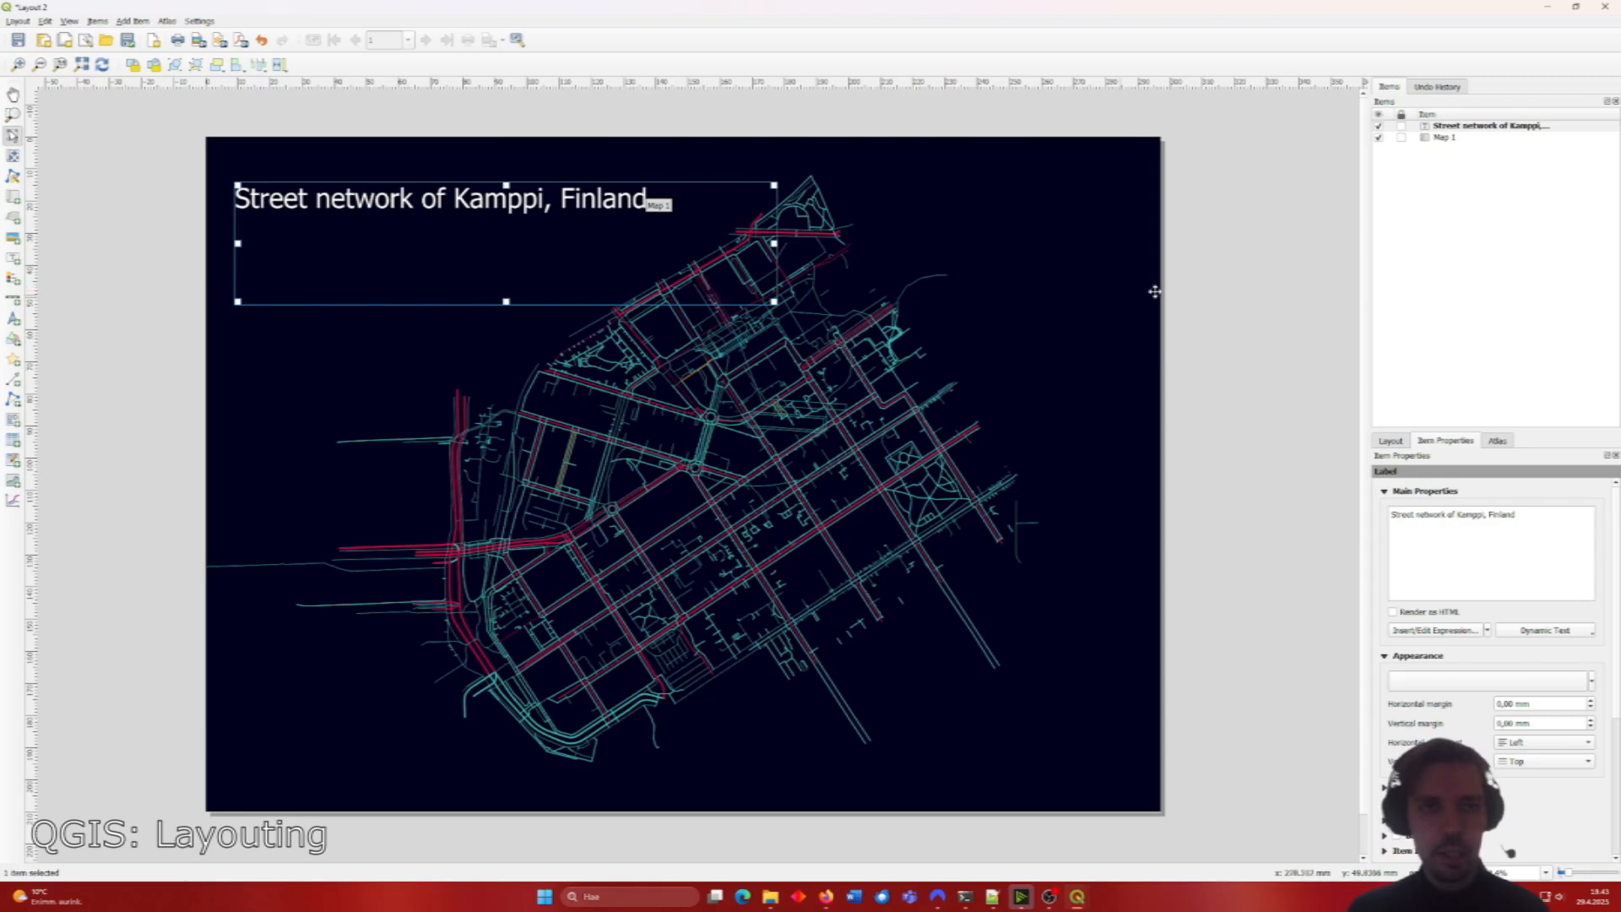
pyautogui.click(1257, 305)
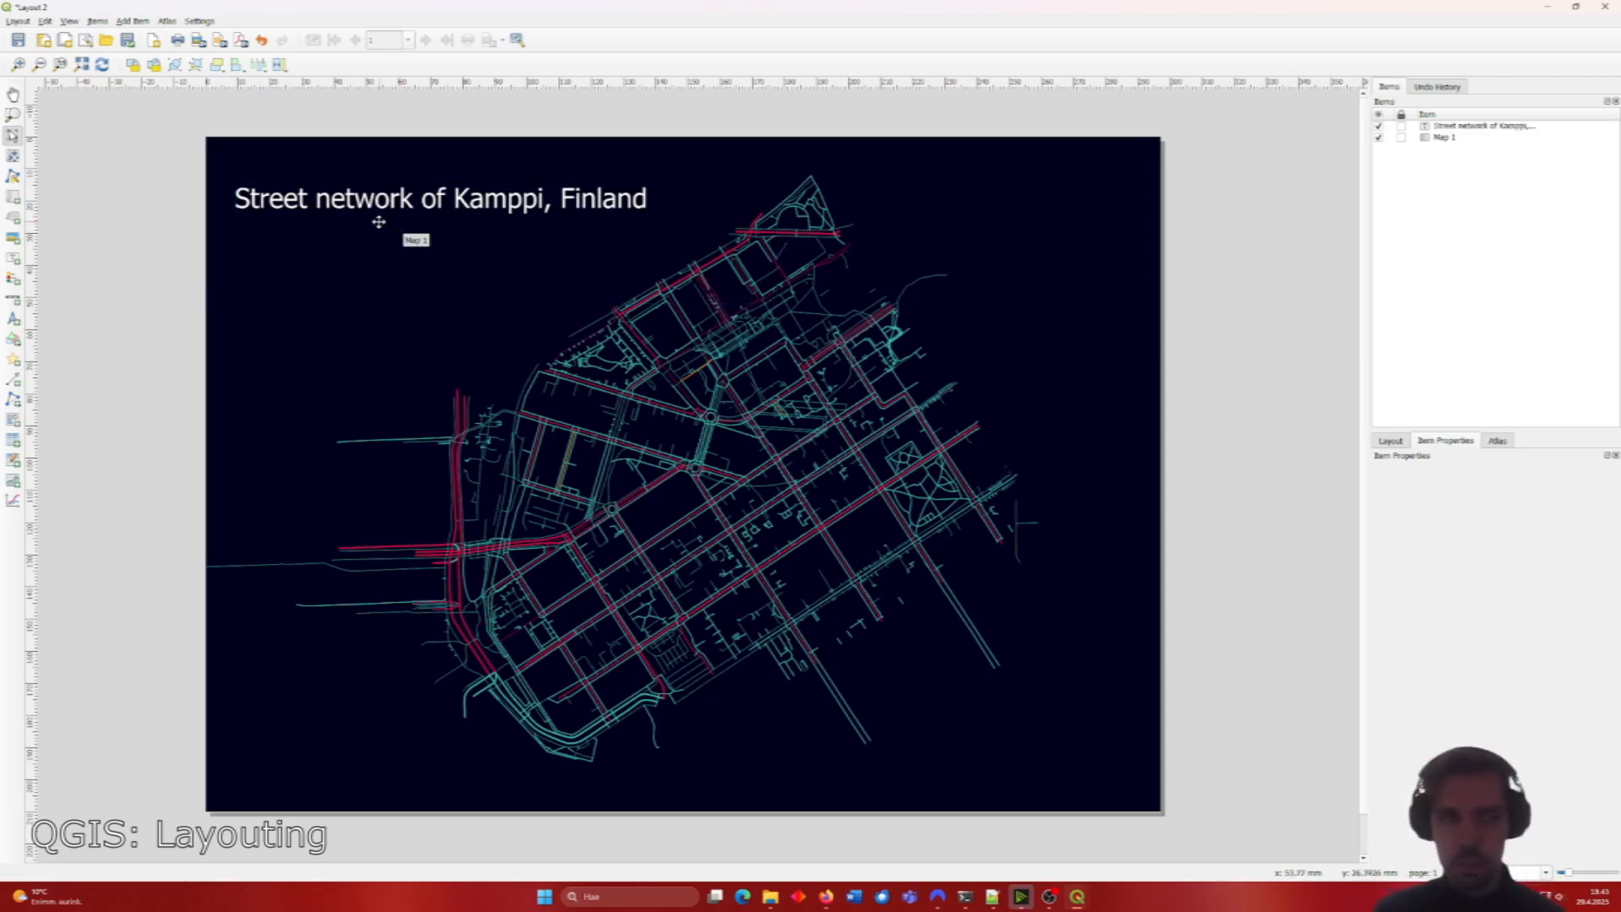
# Step: Add a legend below the title, aligned with the title's left edge
pyautogui.click(12, 278)
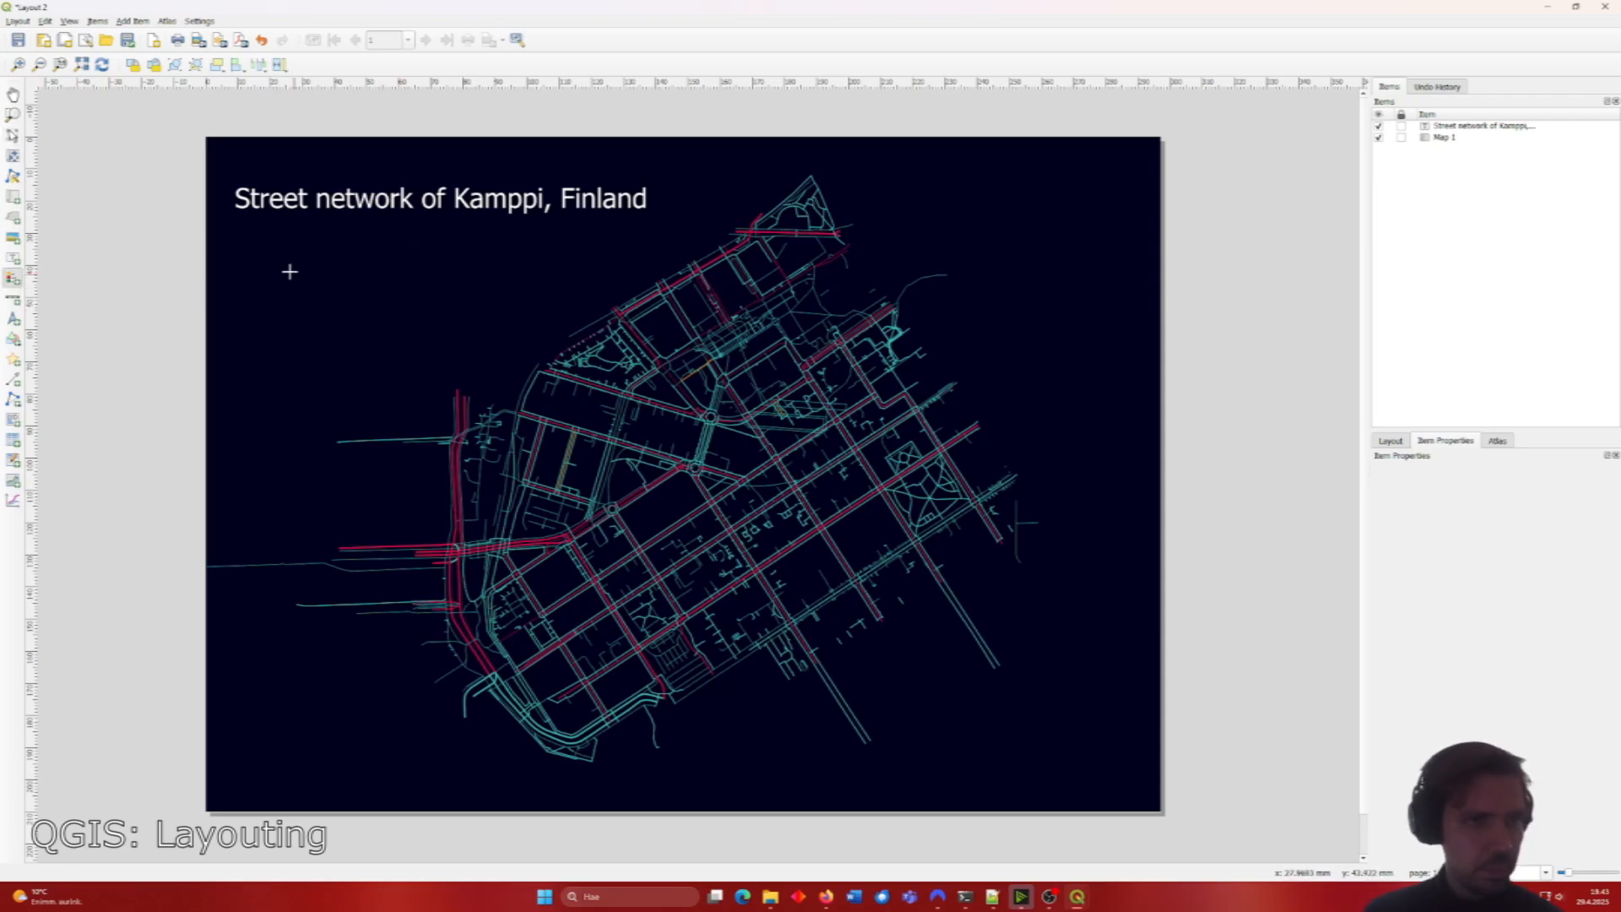
pyautogui.click(239, 260)
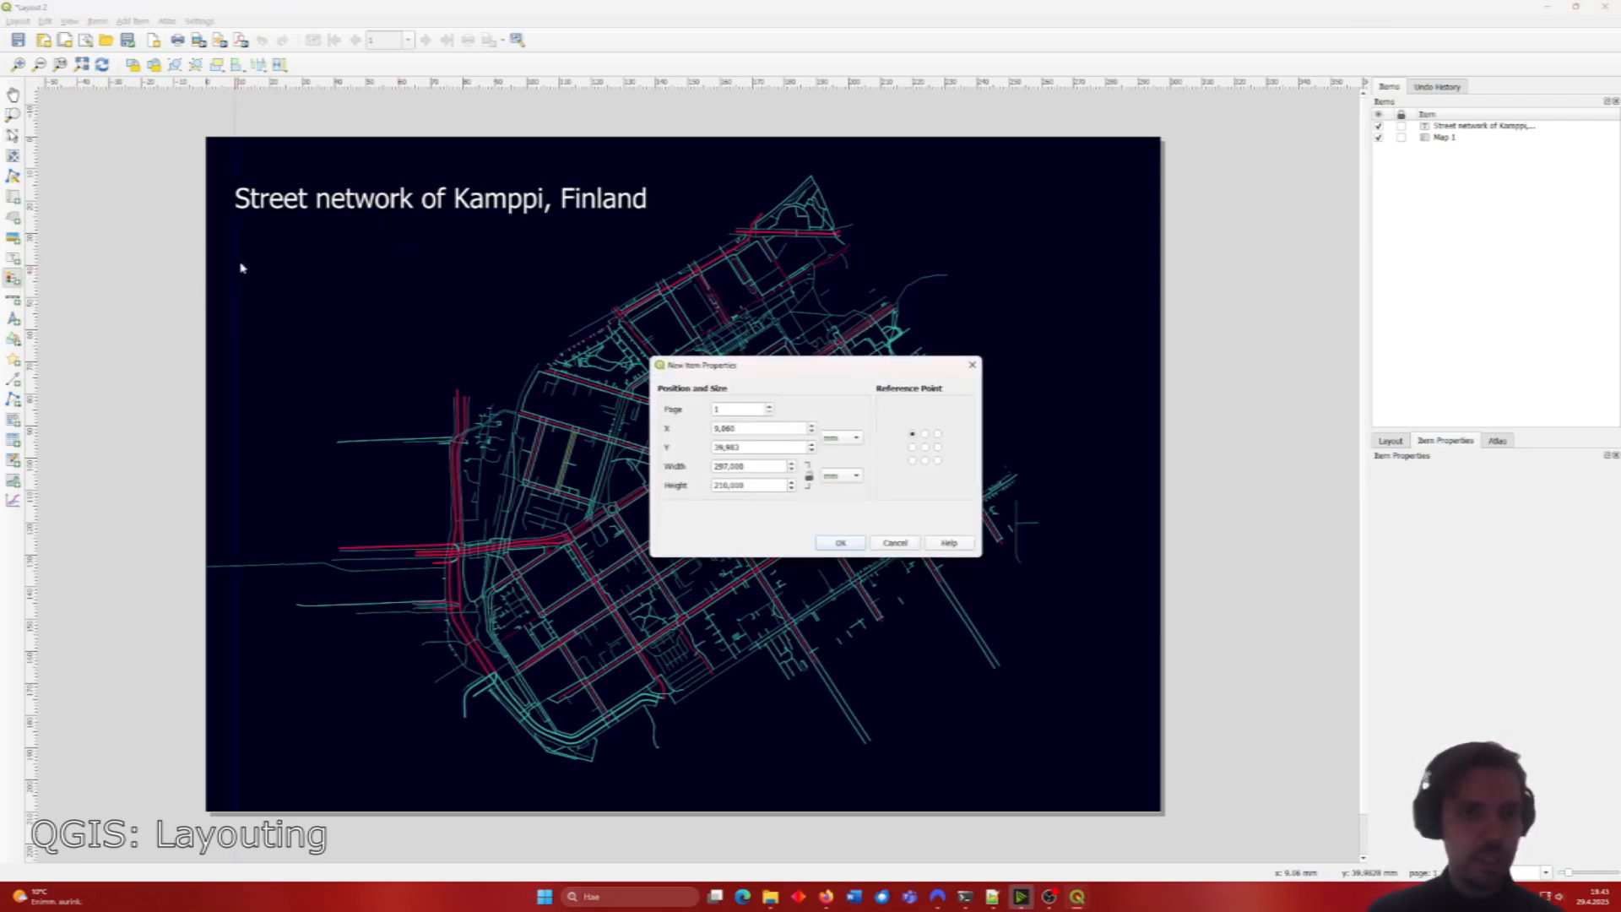
pyautogui.click(827, 541)
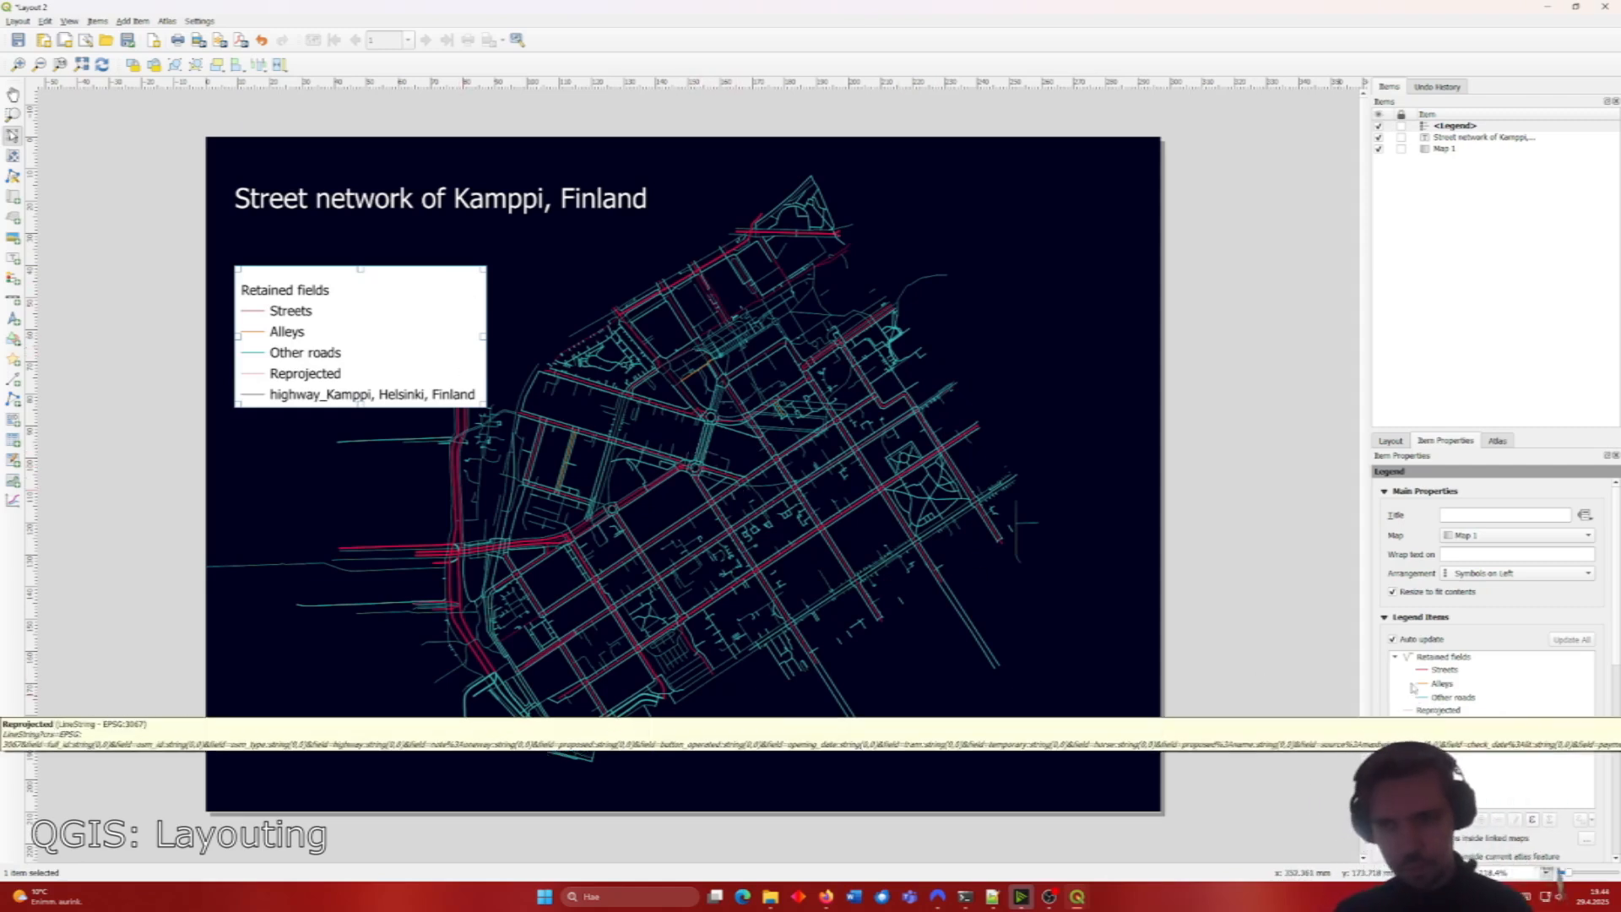
# Step: Turn off the legend's auto update and remove the "Reprojected" and "highway_Kamppi, Helsinki, Finland" entries
pyautogui.click(1393, 639)
pyautogui.click(1433, 711)
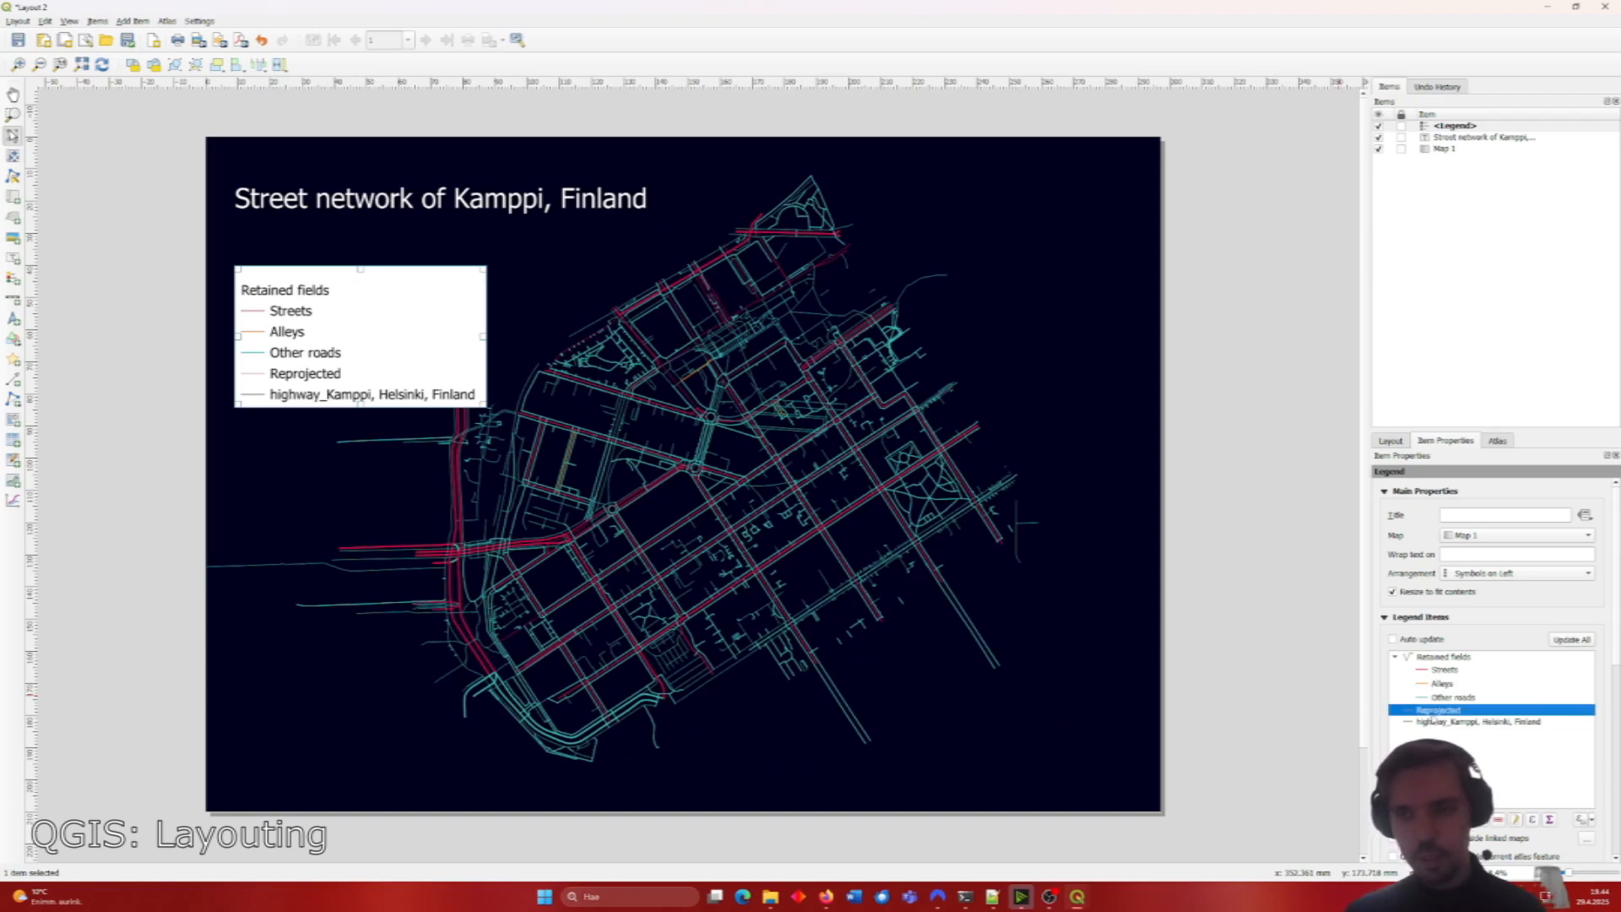
pyautogui.keyDown('shift'); pyautogui.click(1435, 720); pyautogui.keyUp('shift')
pyautogui.click(1499, 817)
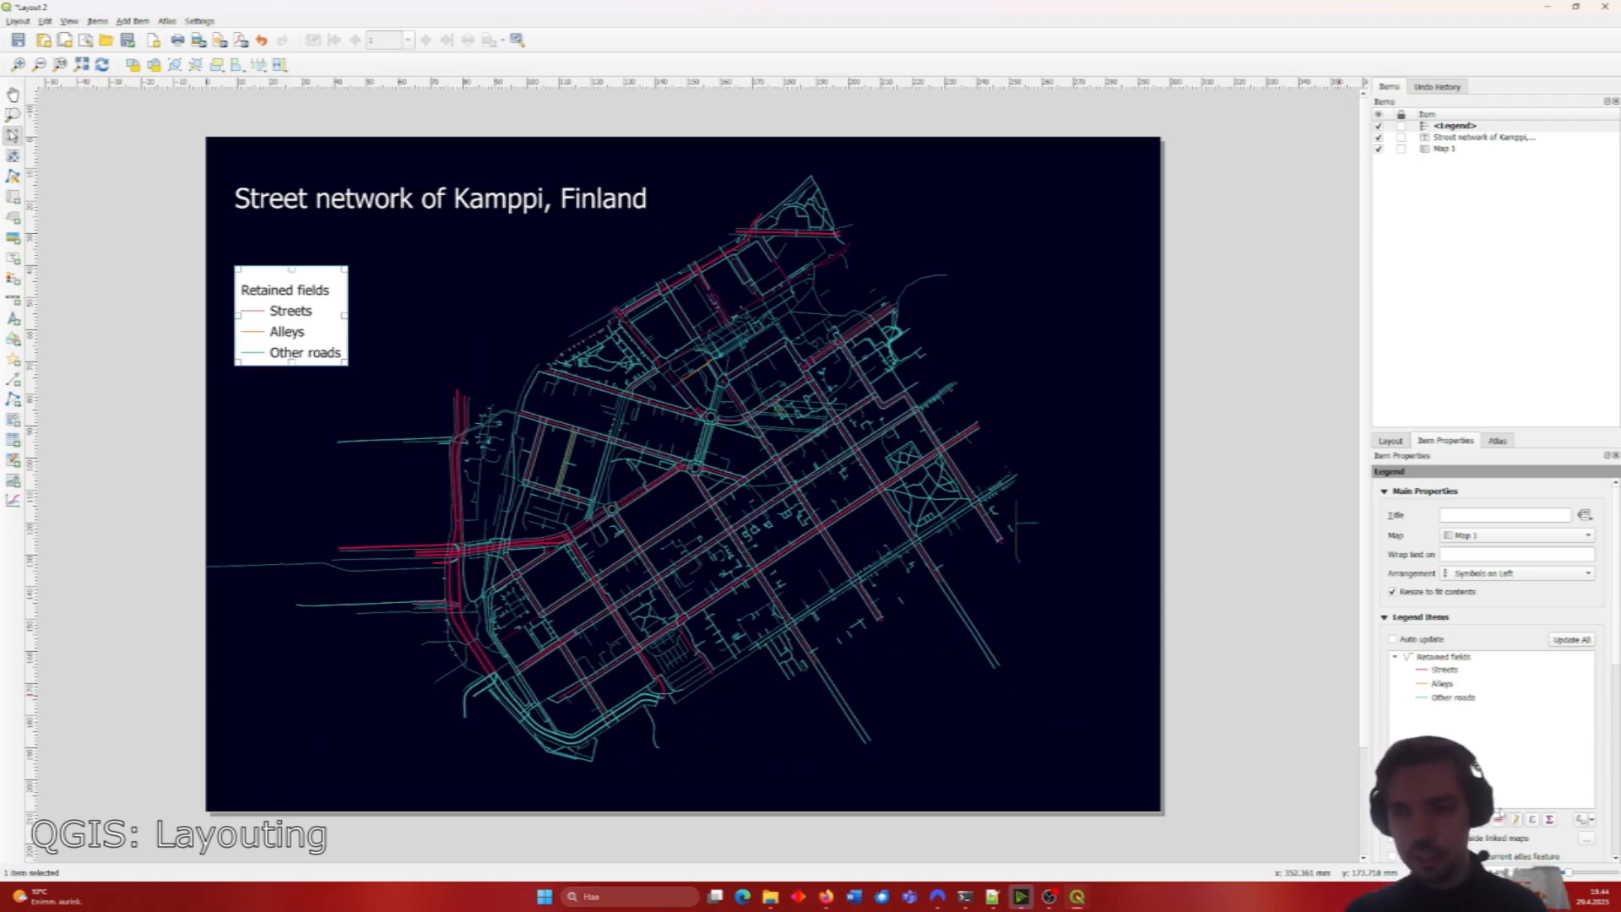
# Step: Clear the label text of the legend's "Retained fields" heading, leaving it blank
pyautogui.doubleClick(1445, 659)
pyautogui.tripleClick(1484, 516)
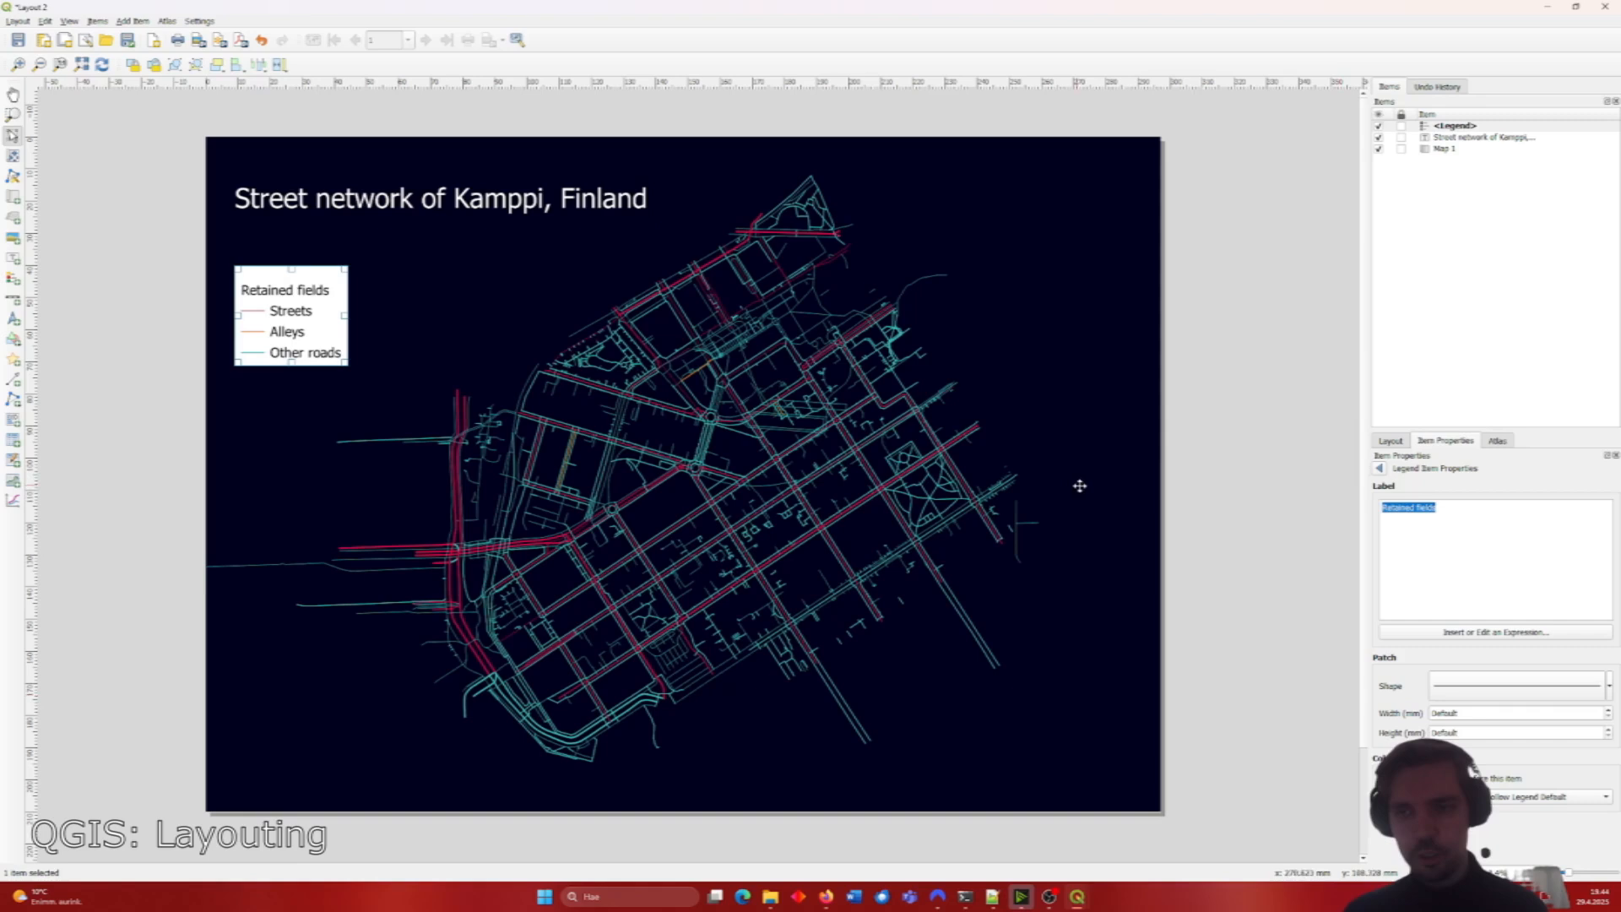
pyautogui.press('BackSpace')
pyautogui.click(1379, 467)
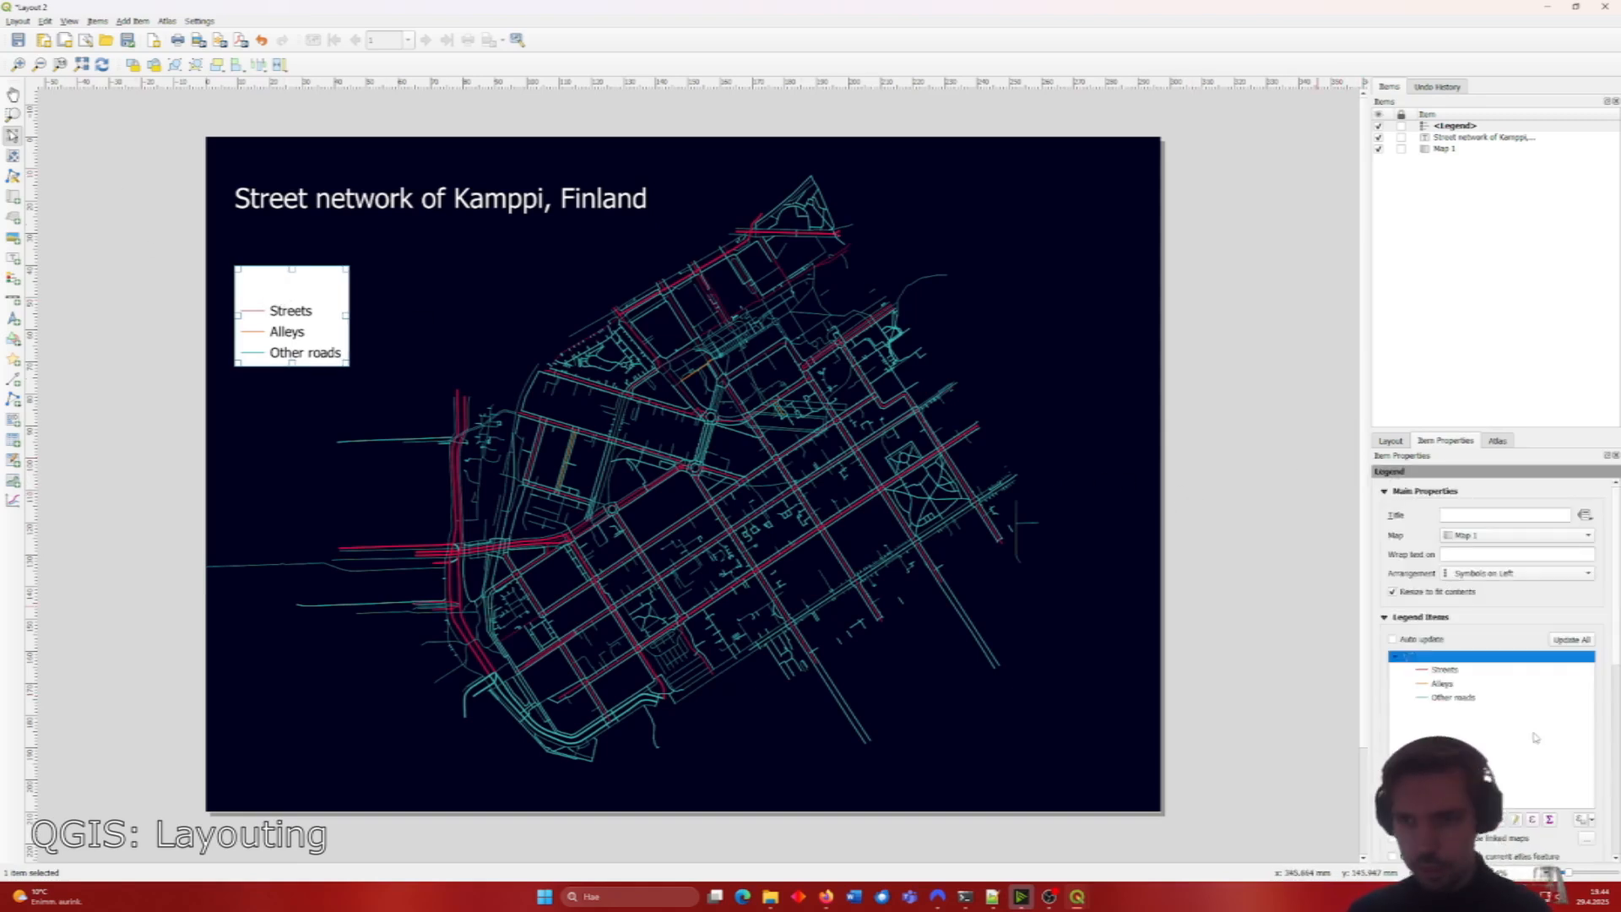
# Step: Disable the legend's background so the dark map shows through
pyautogui.scroll(-3, 1513, 760)
pyautogui.scroll(-3, 1513, 760)
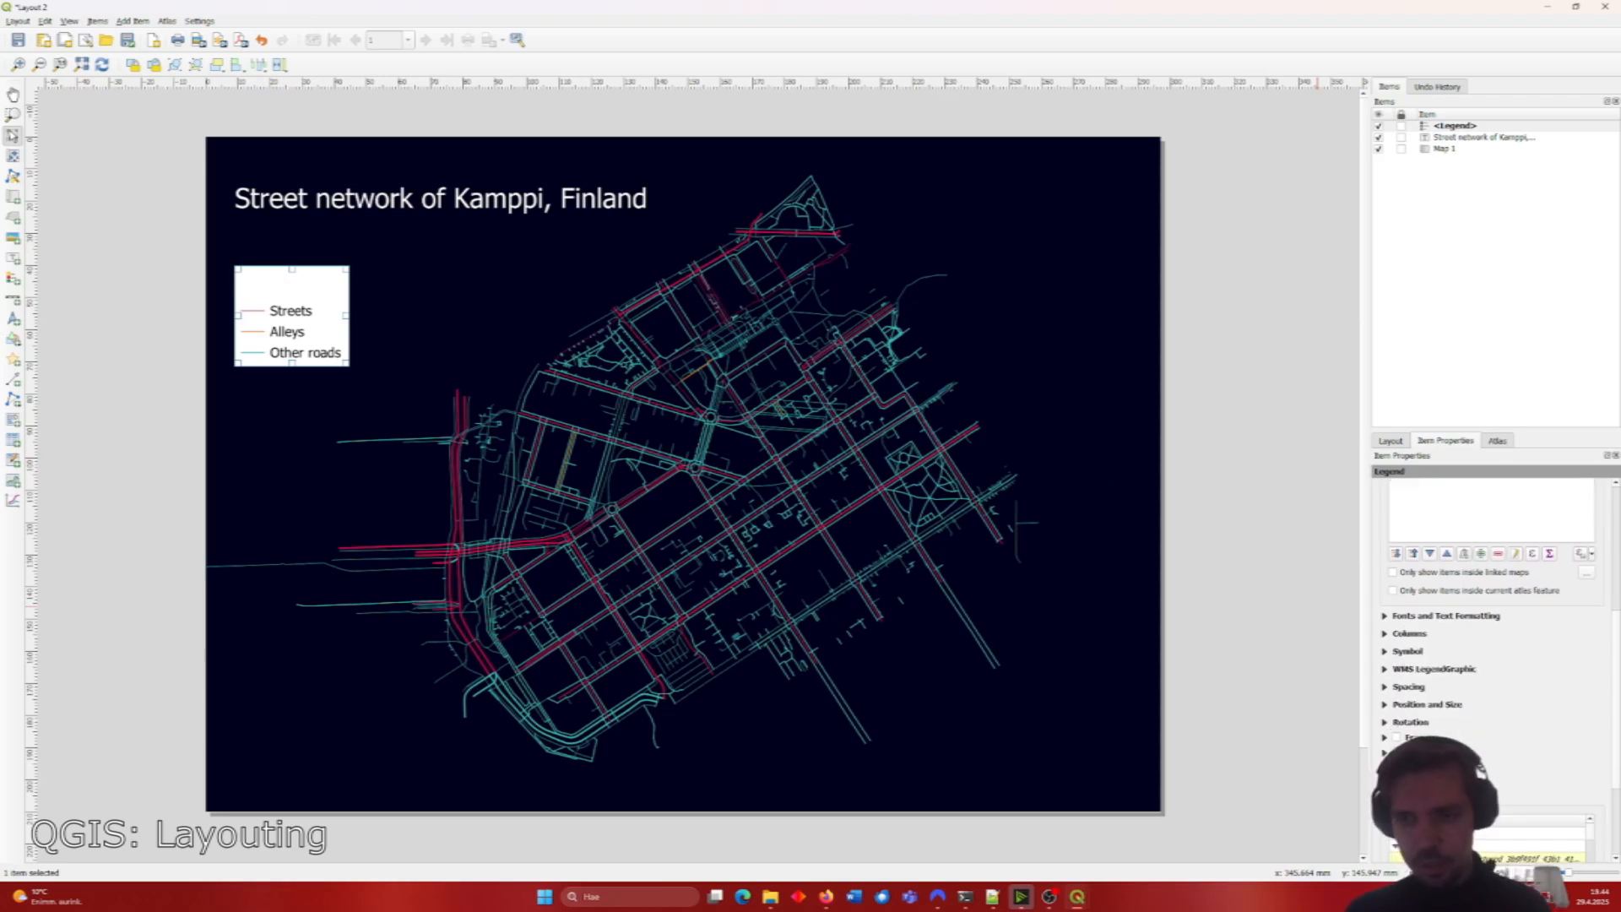
pyautogui.click(1396, 753)
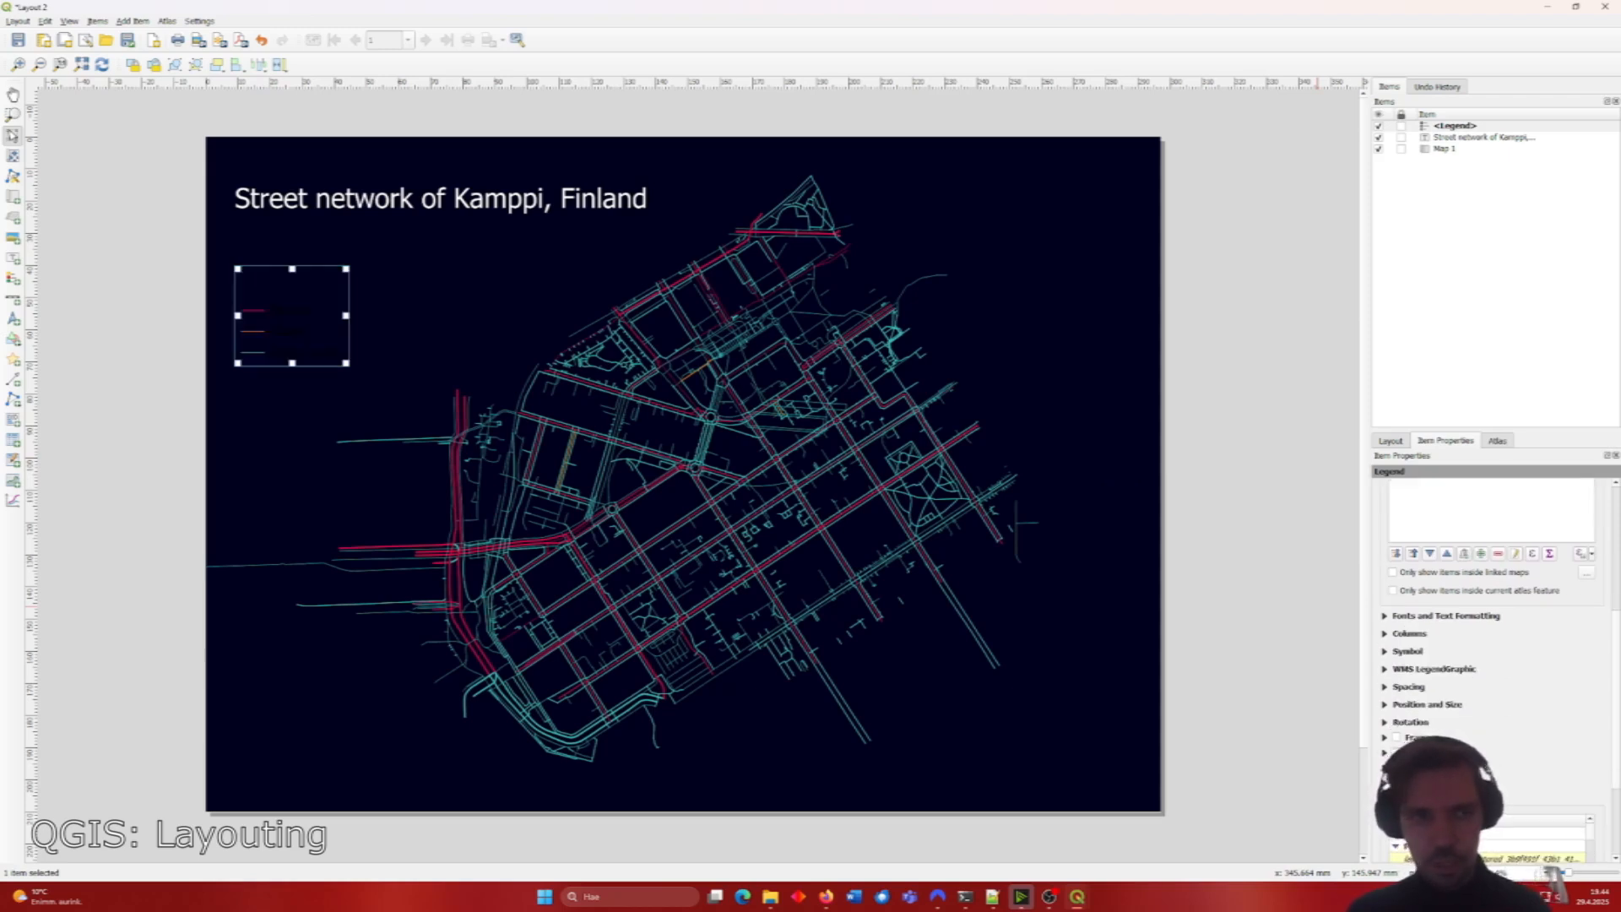
# Step: Set the text colour of the legend's item labels to white, and deselect the legend
pyautogui.scroll(-2, 1490, 642)
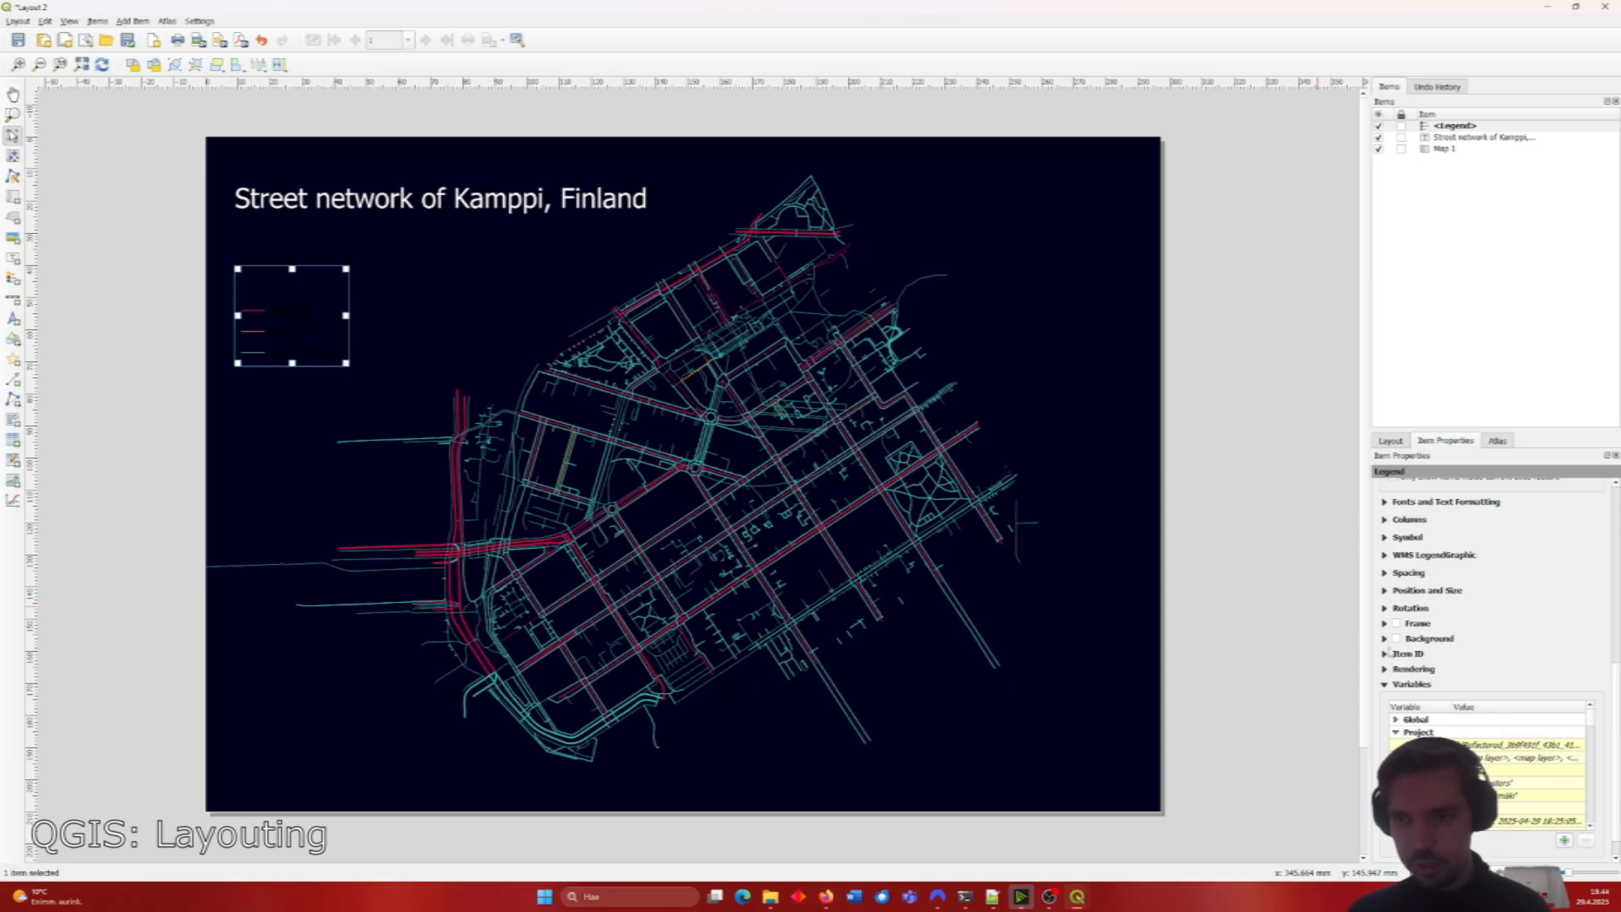
pyautogui.click(1385, 503)
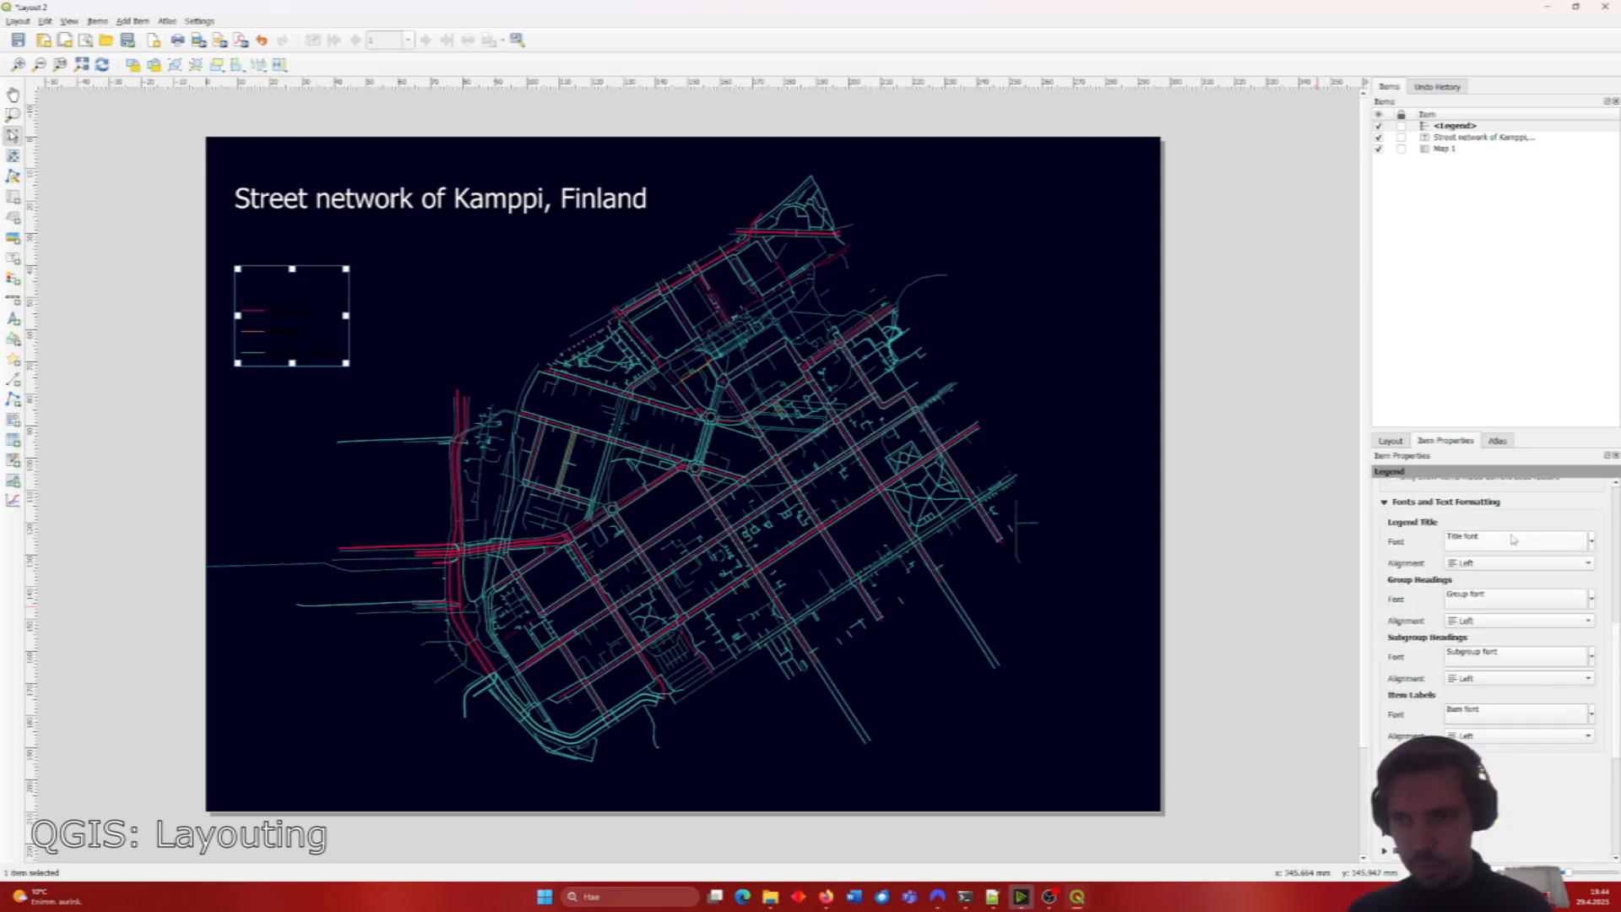
pyautogui.click(1592, 715)
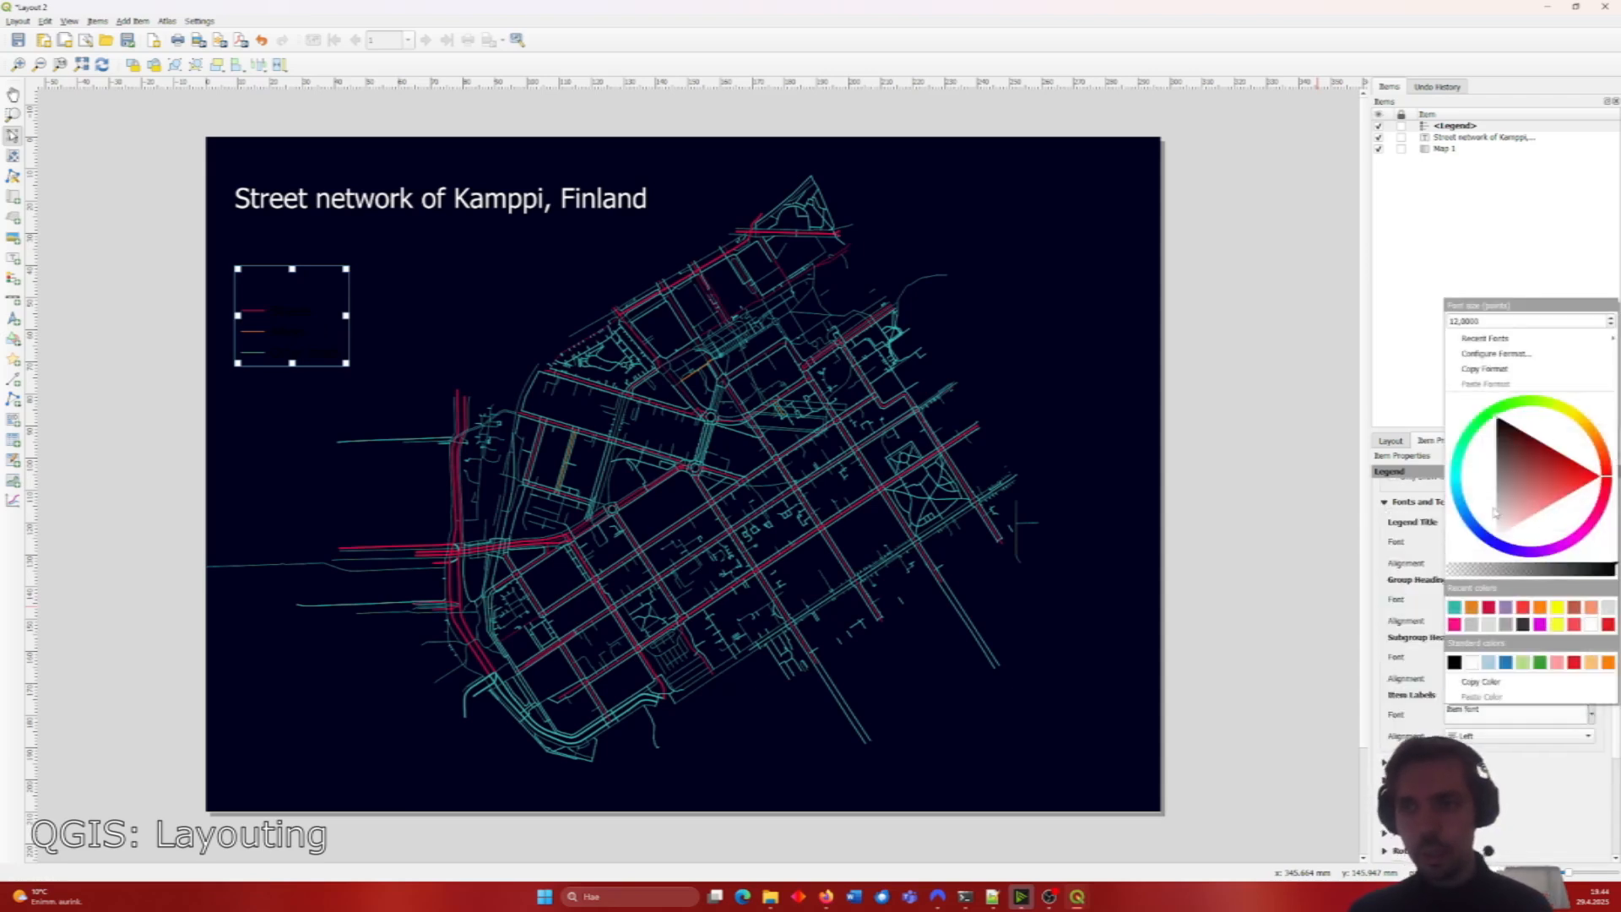
pyautogui.moveTo(1495, 510); pyautogui.dragTo(1505, 557)
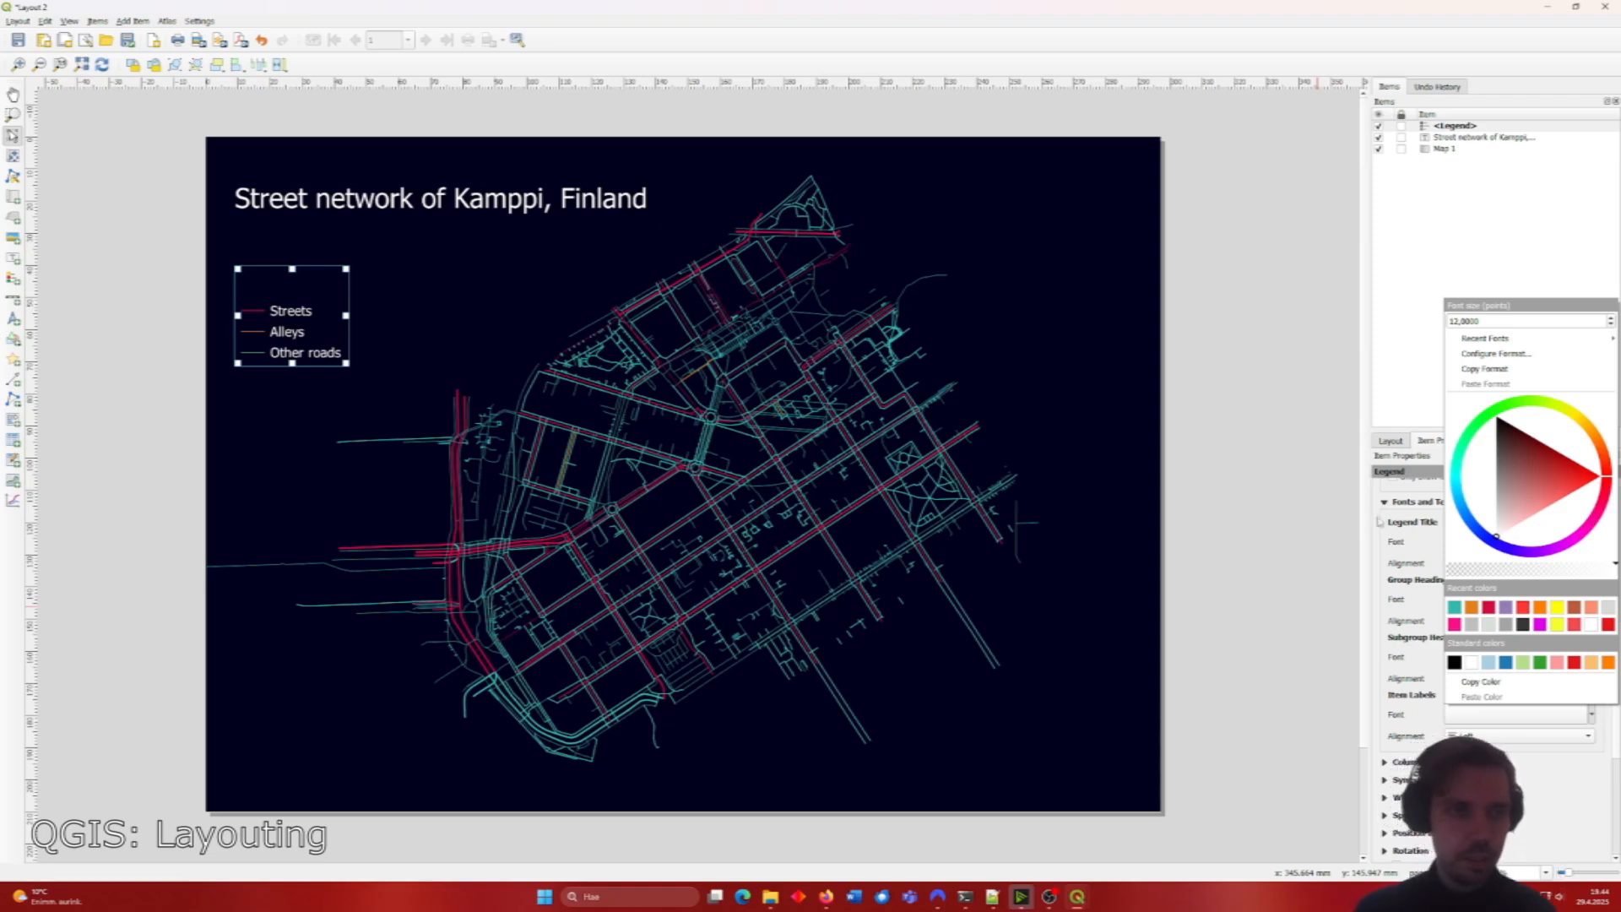
pyautogui.click(1267, 517)
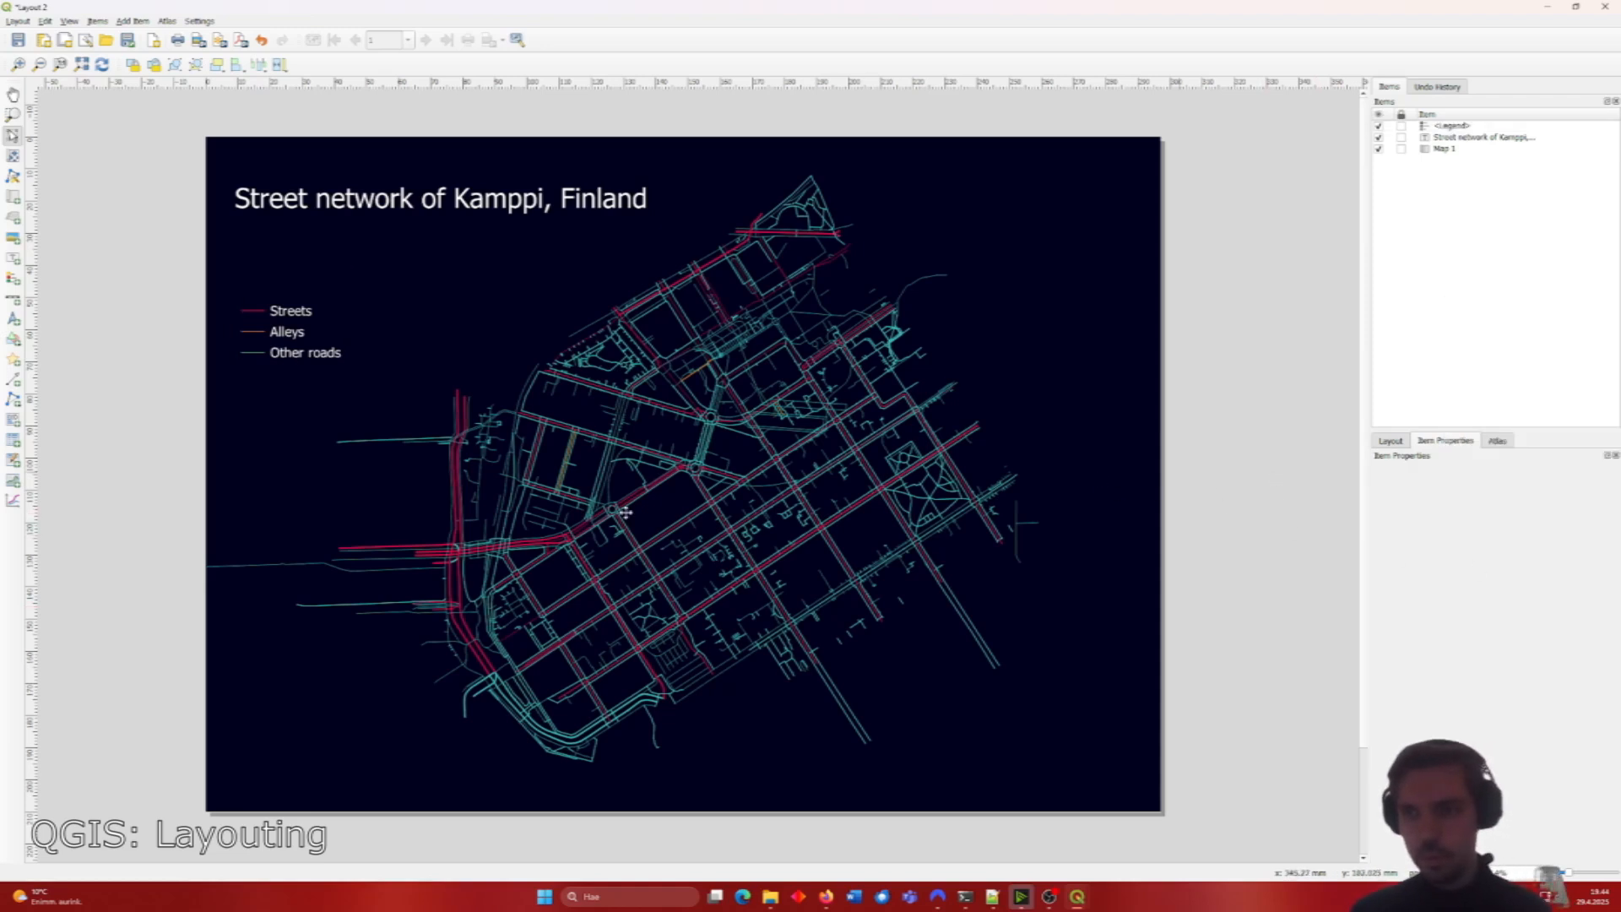
# Step: Set the font size of the legend's item labels to 14 points
pyautogui.click(262, 315)
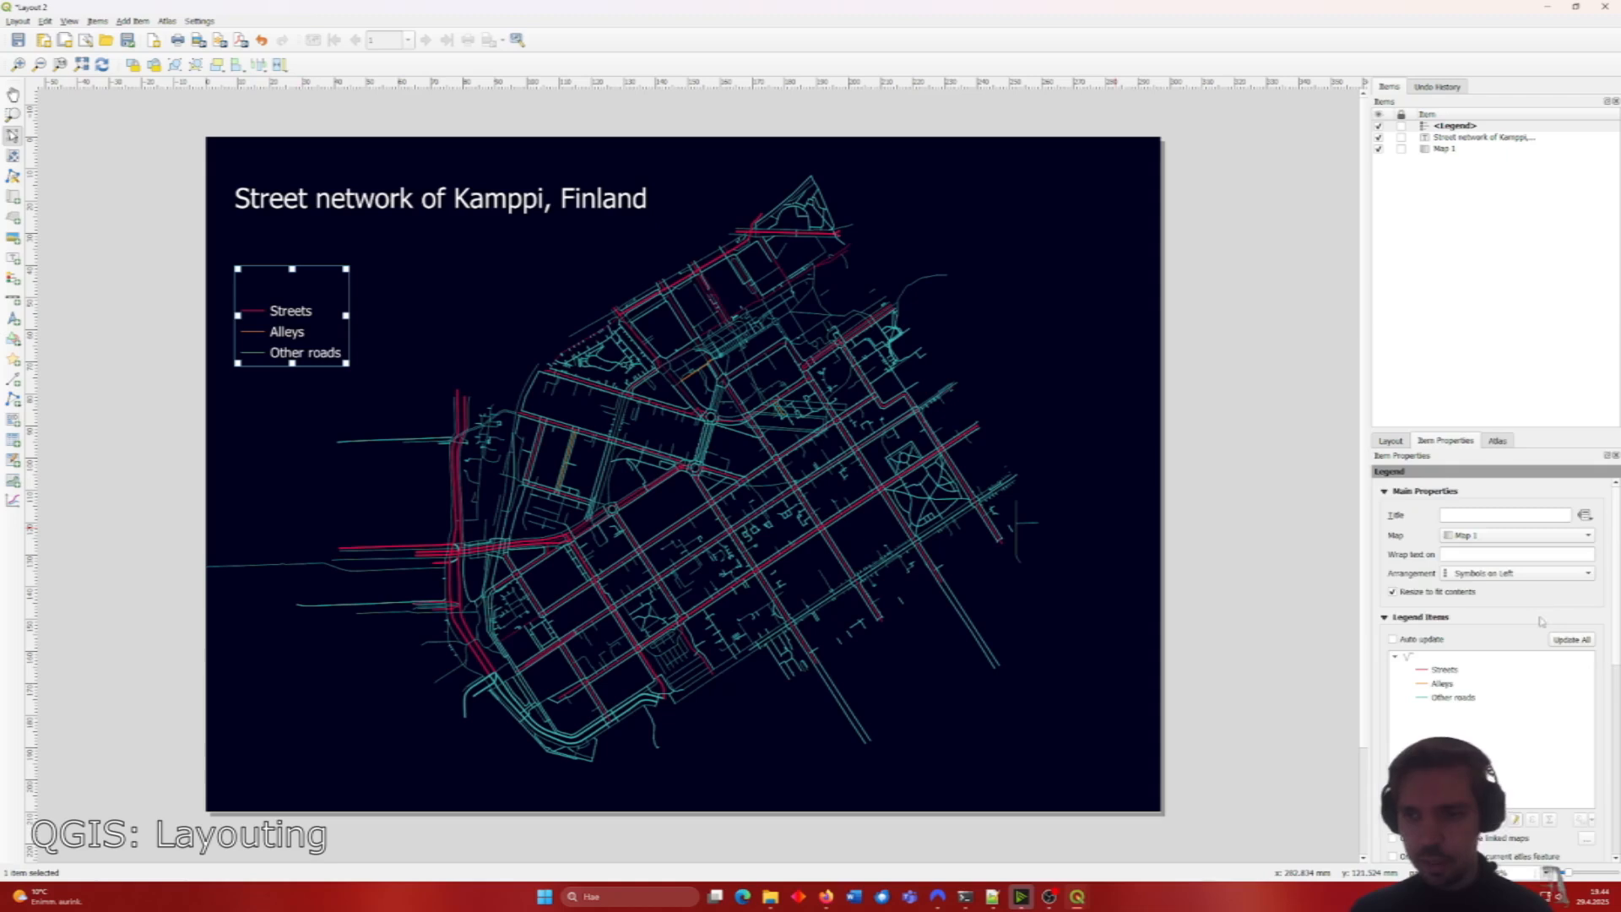
pyautogui.scroll(-8, 1543, 621)
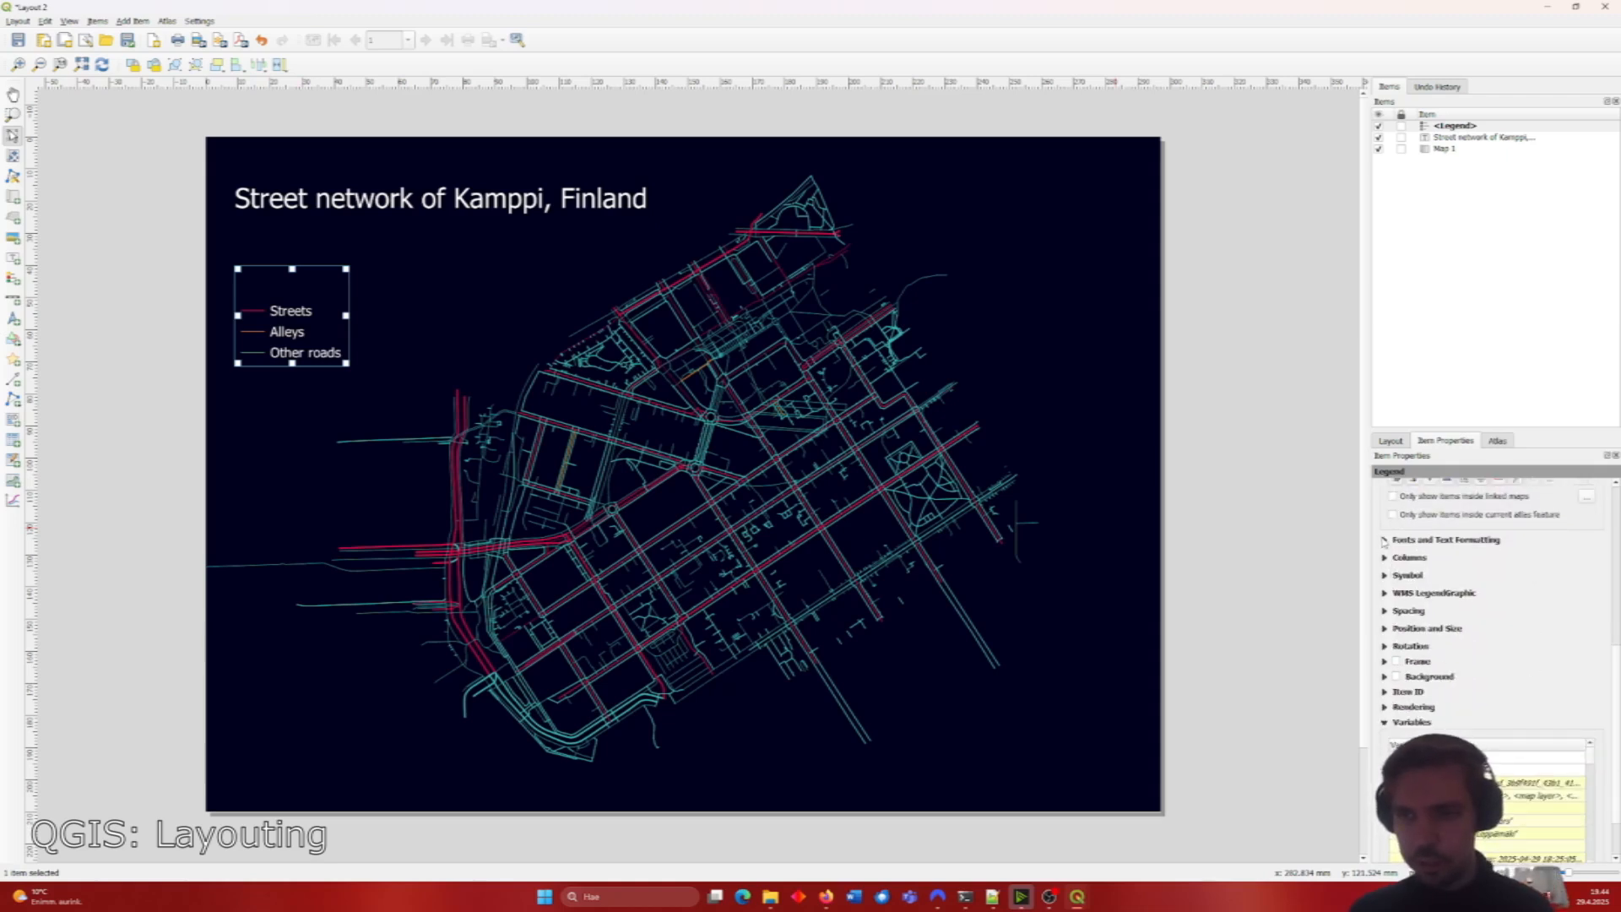
pyautogui.click(1385, 539)
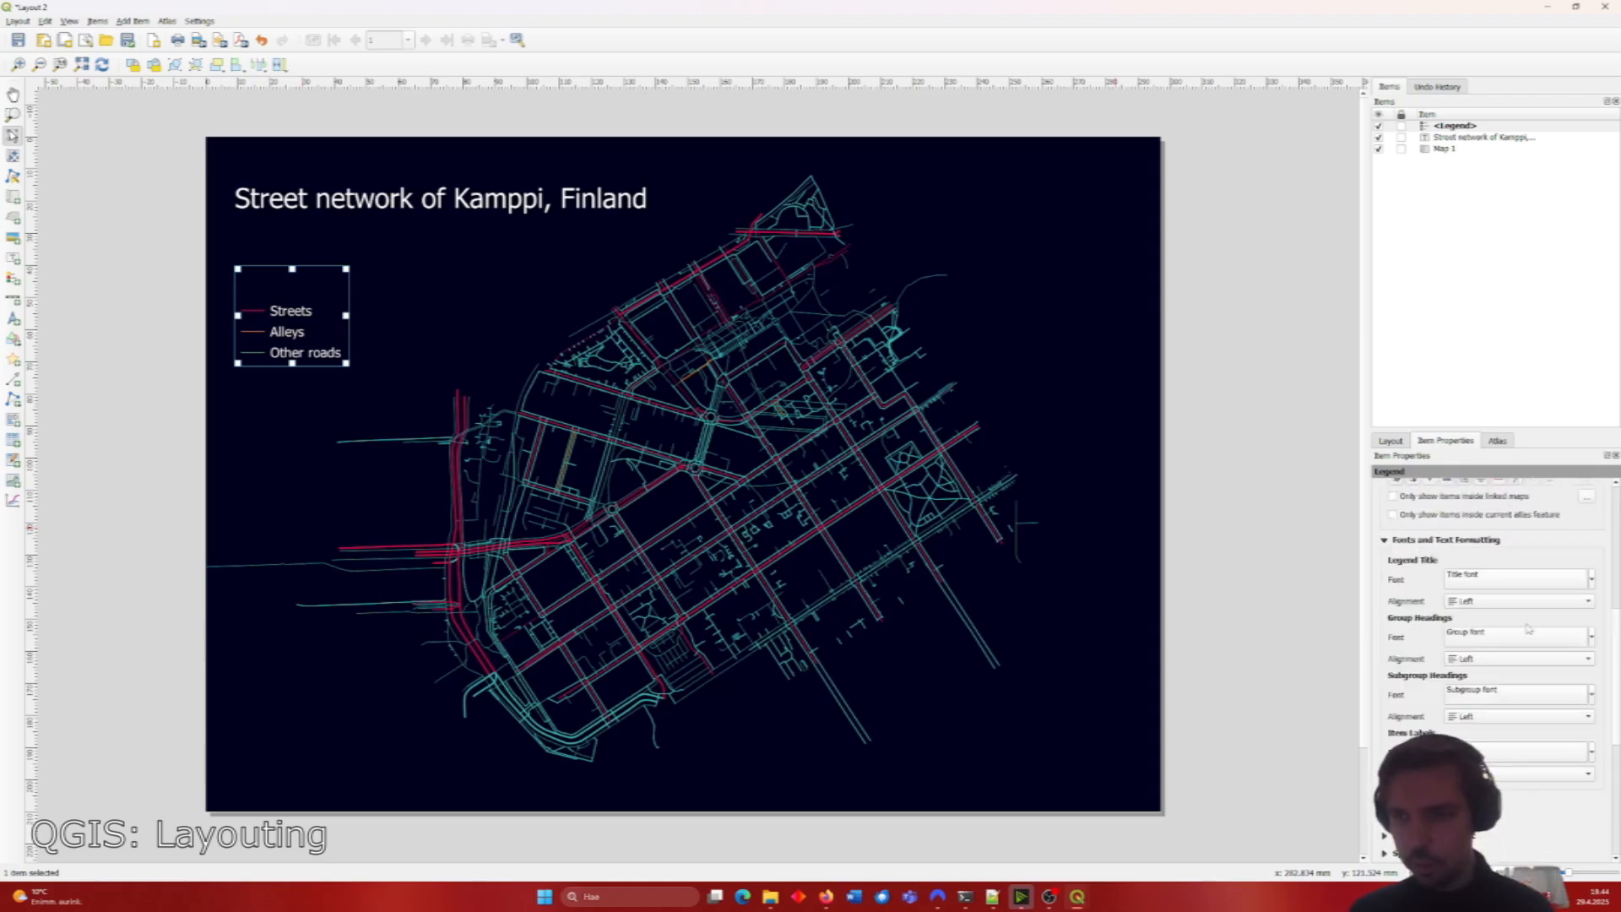
pyautogui.click(1591, 752)
pyautogui.moveTo(1545, 377)
pyautogui.click(1619, 356)
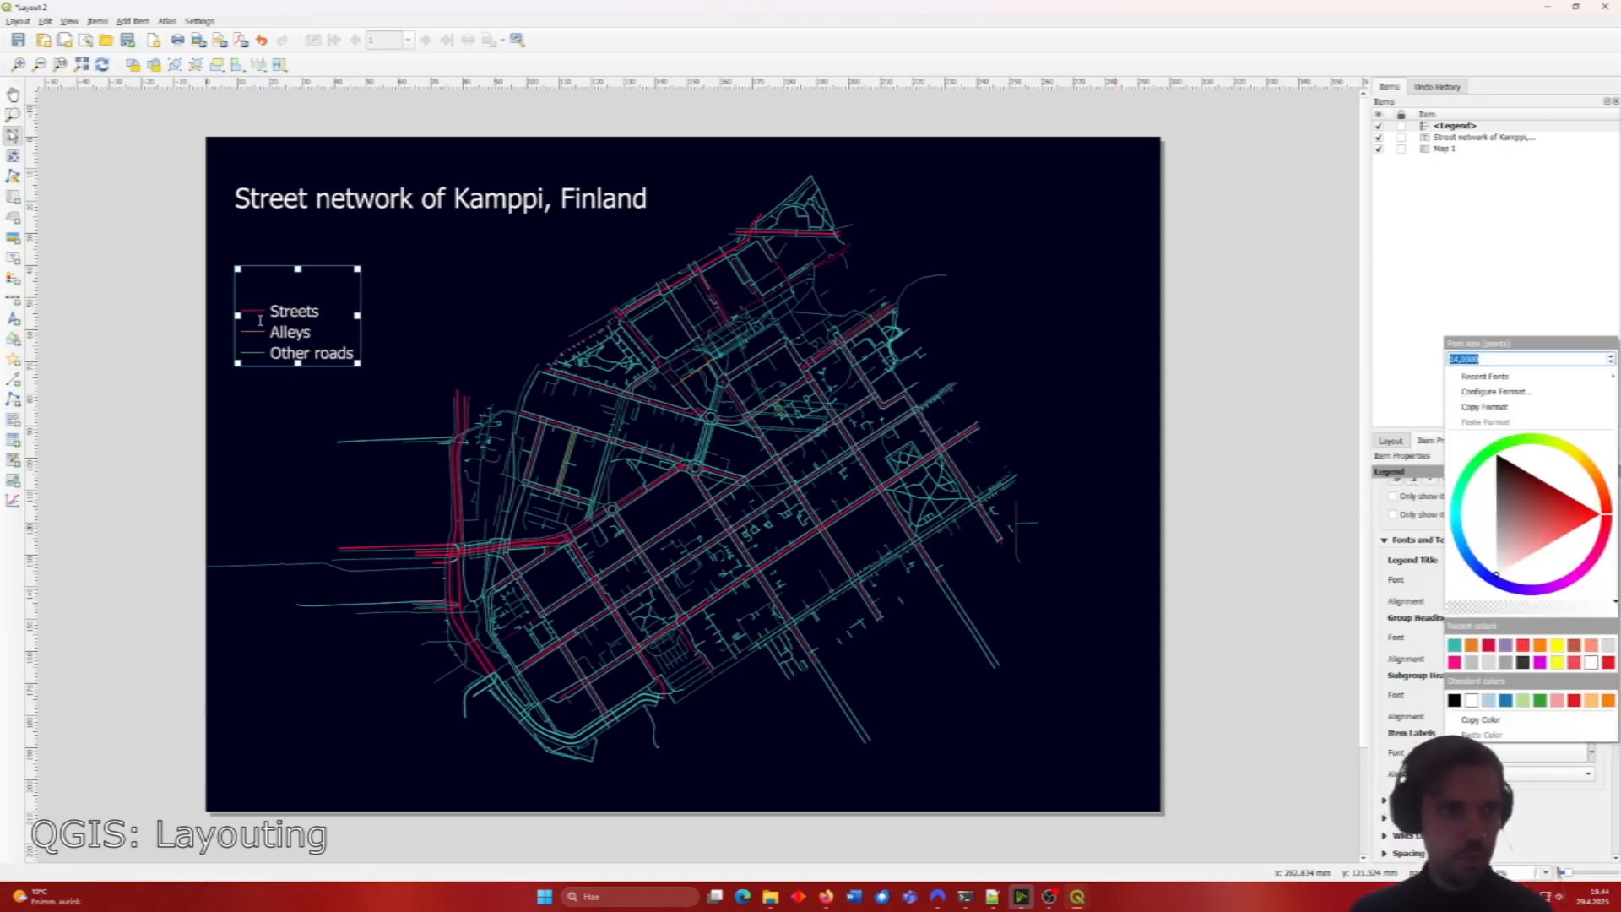
pyautogui.click(260, 321)
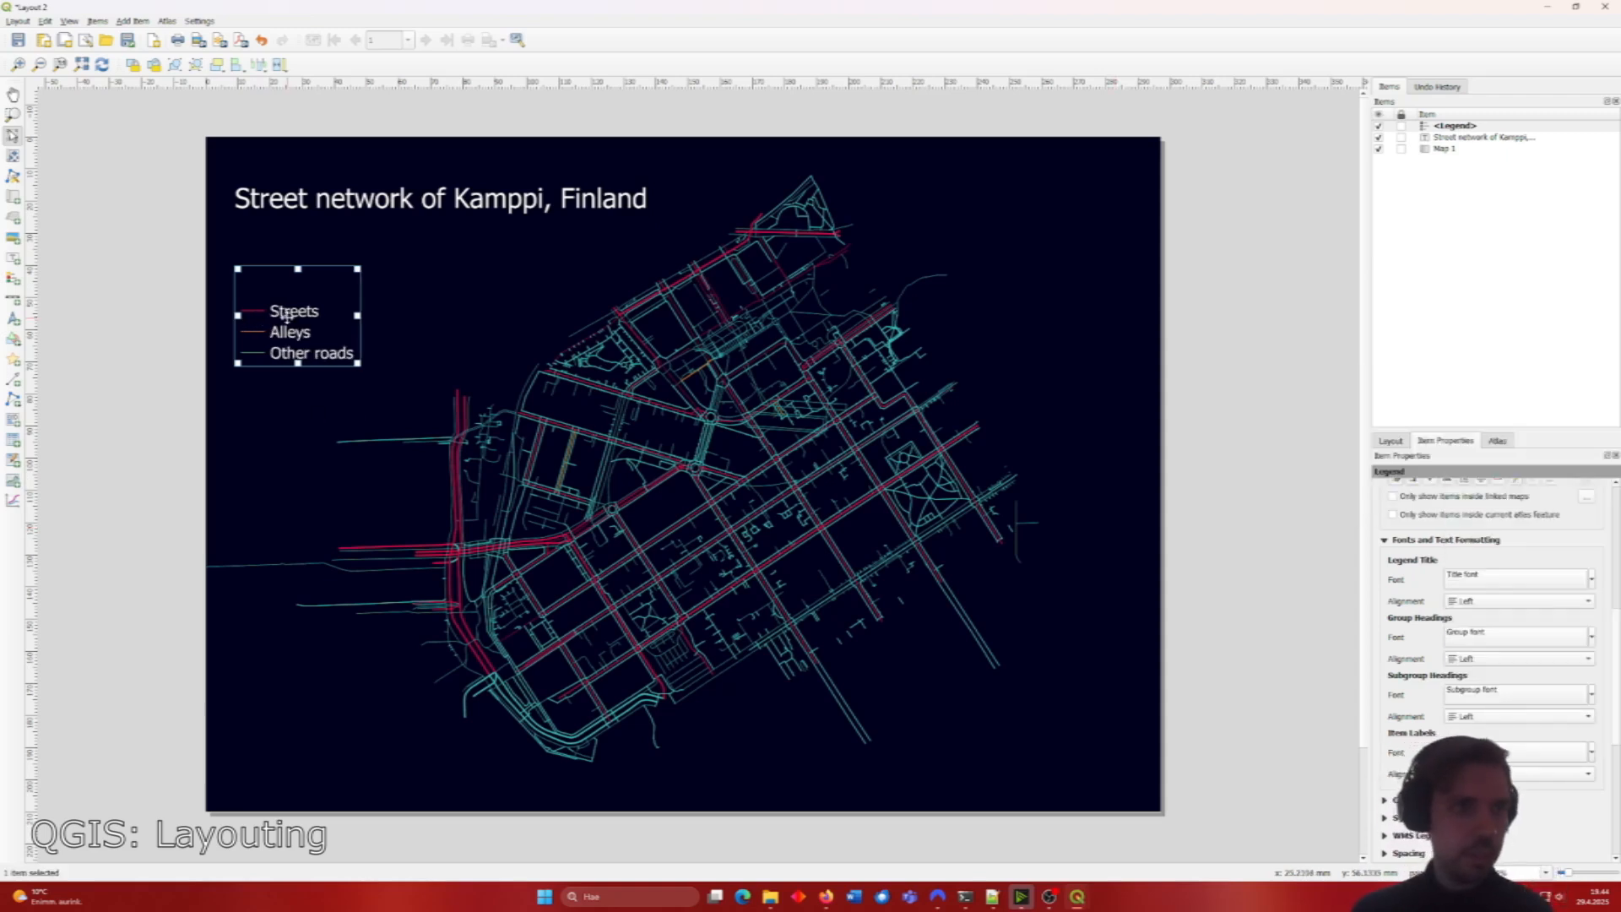
# Step: Move the legend slightly lower on the page, shift the title label down a little, and deselect everything
pyautogui.moveTo(292, 320)
pyautogui.mouseDown()
pyautogui.moveTo(252, 368)
pyautogui.moveTo(305, 324)
pyautogui.mouseUp()
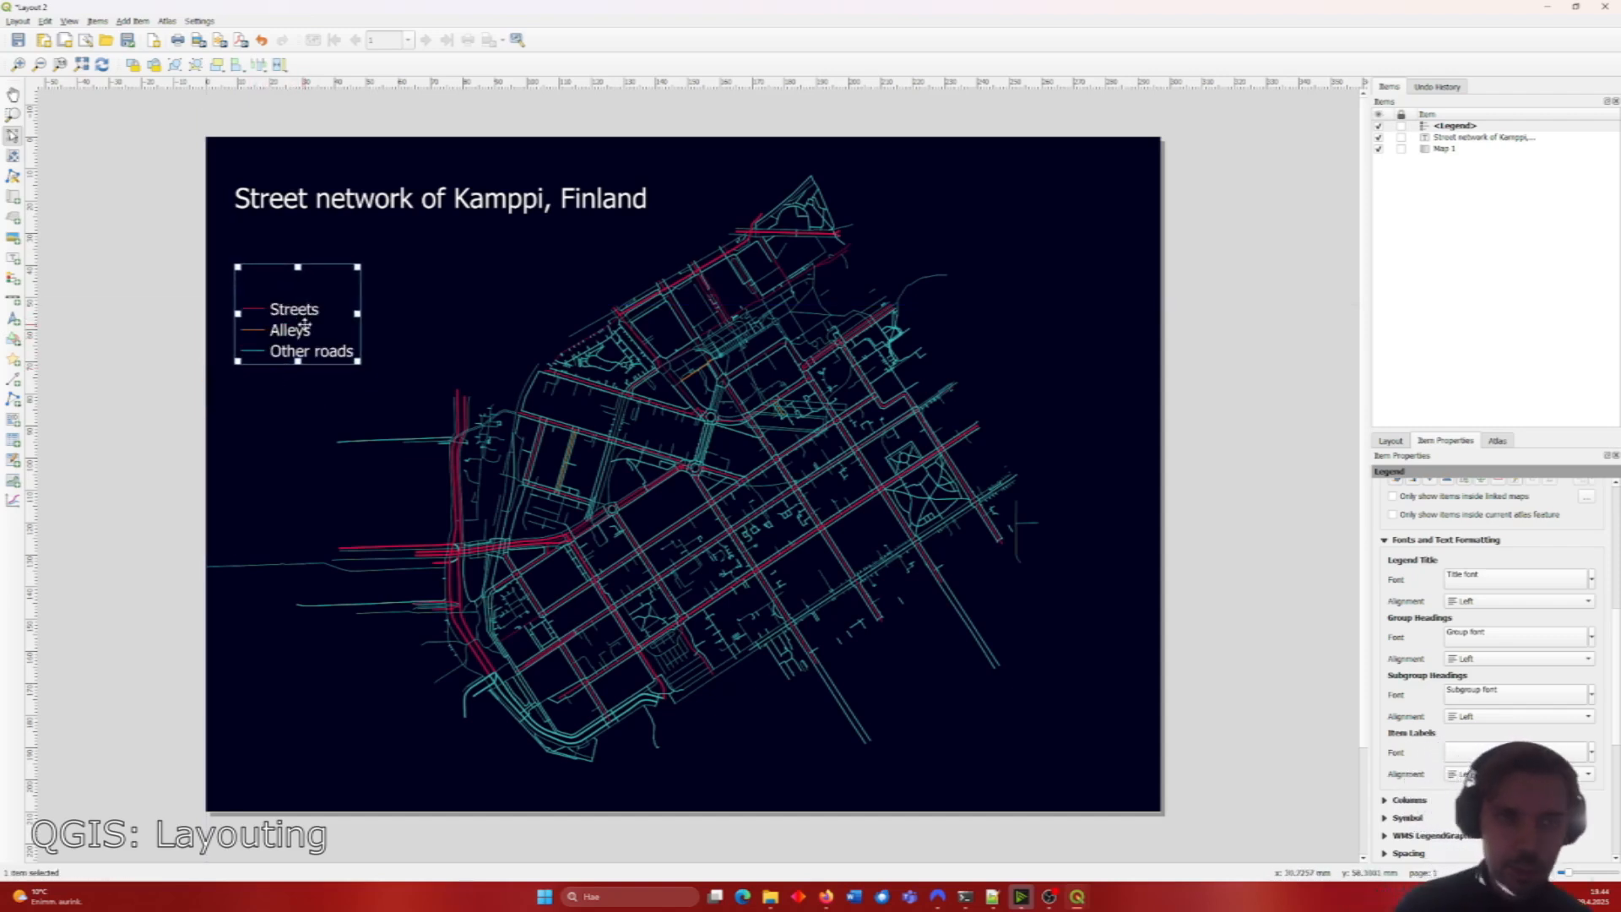
pyautogui.moveTo(305, 324); pyautogui.dragTo(304, 340)
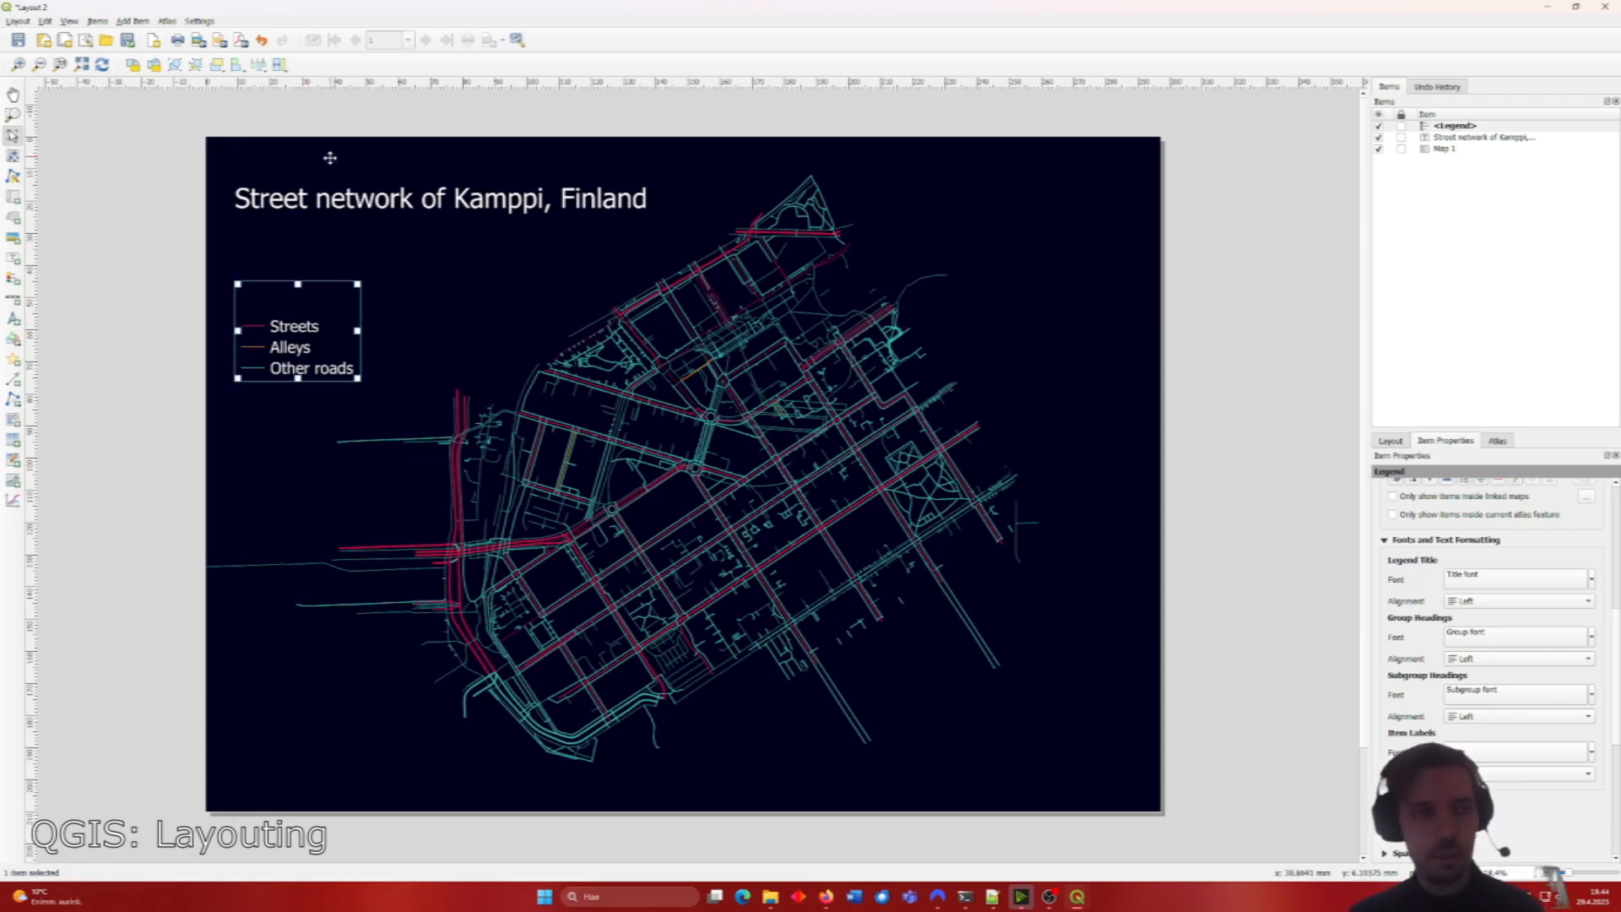
pyautogui.click(324, 201)
pyautogui.moveTo(324, 200); pyautogui.dragTo(326, 211)
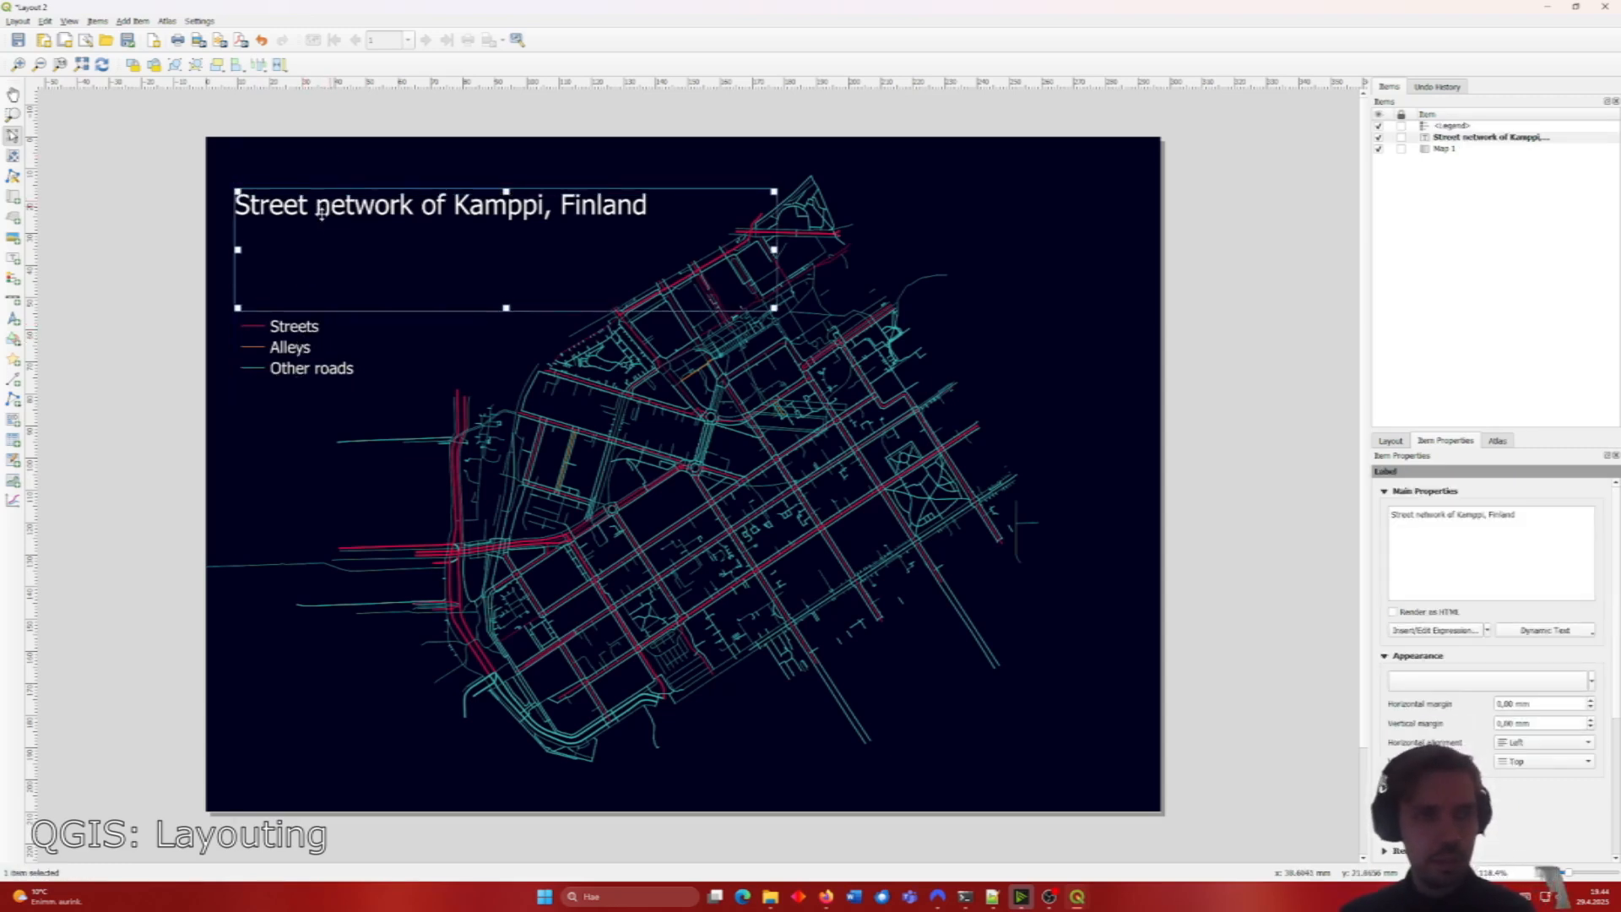
pyautogui.click(174, 309)
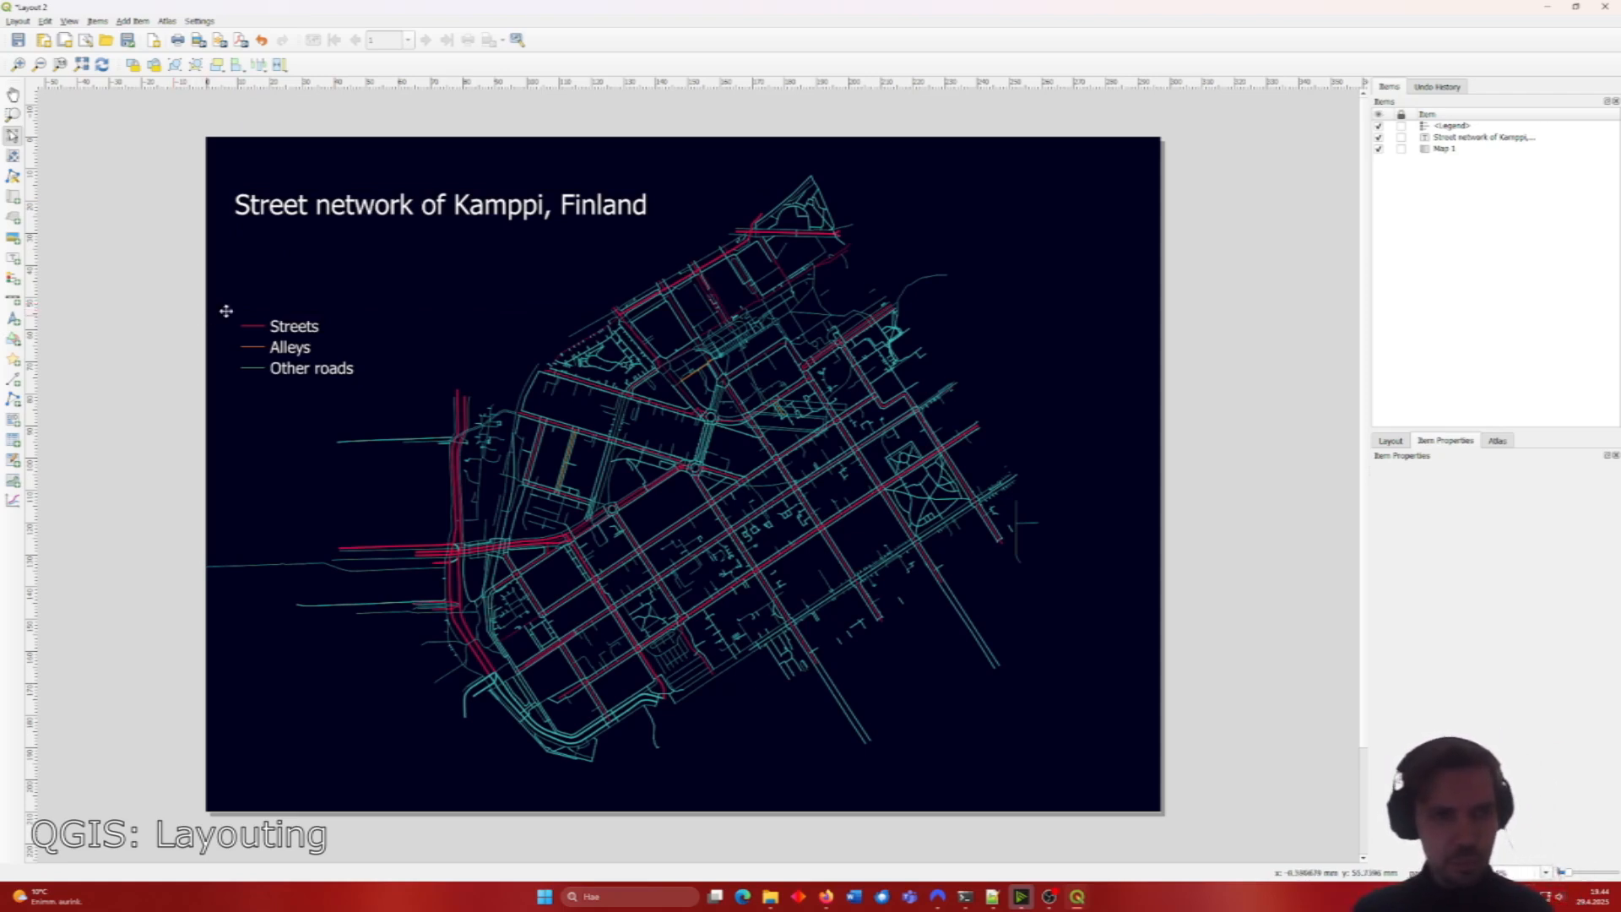
pyautogui.click(353, 211)
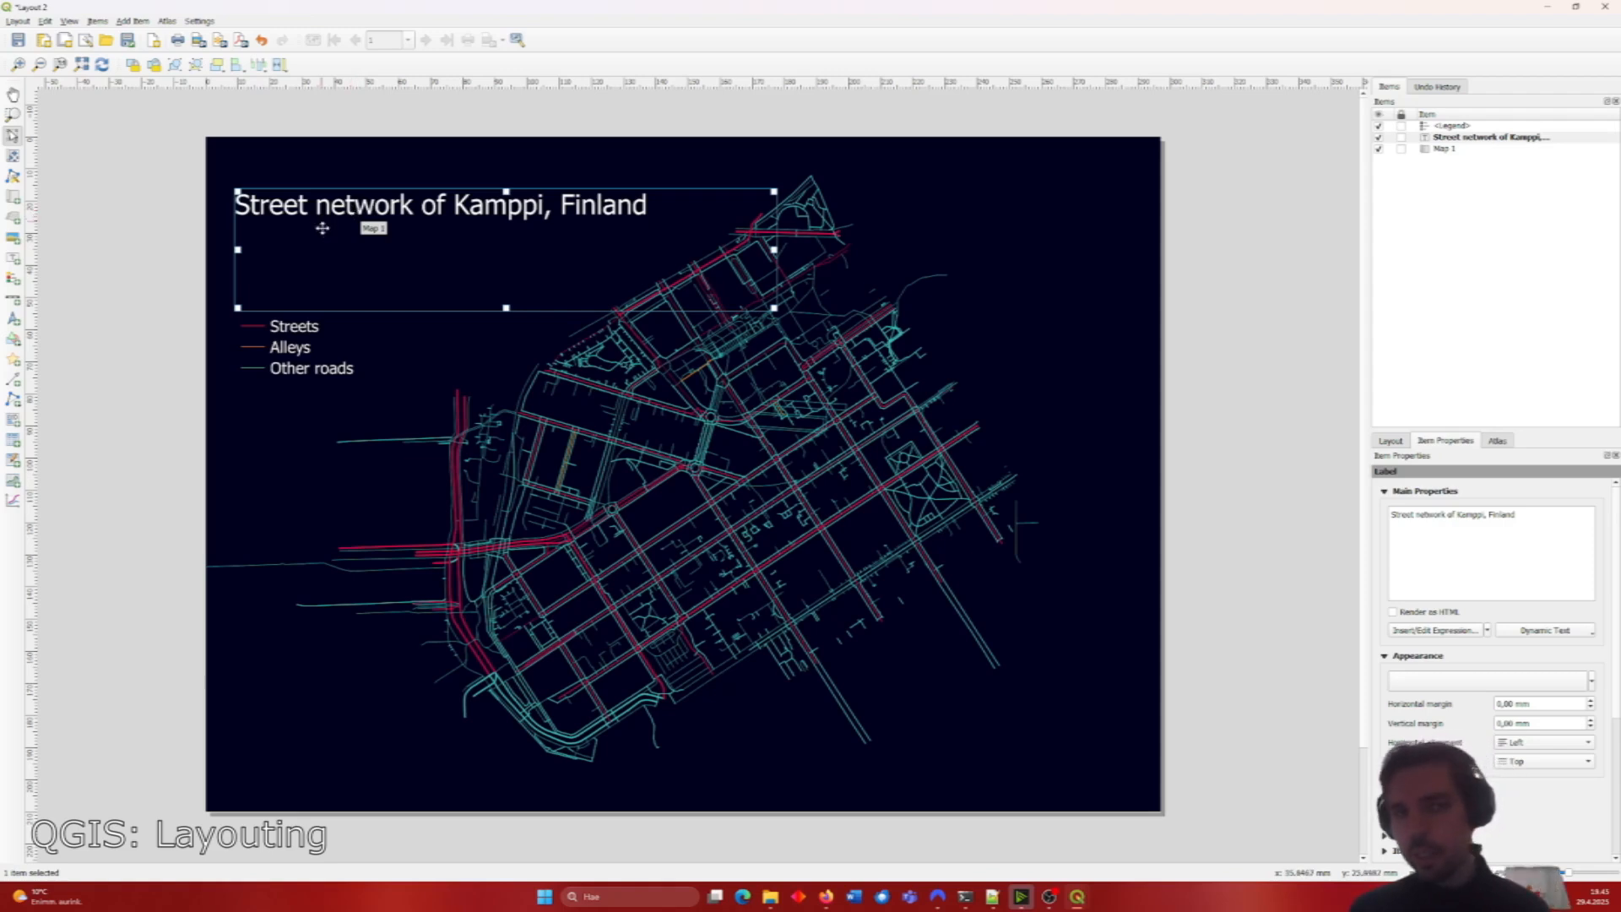
pyautogui.click(1195, 408)
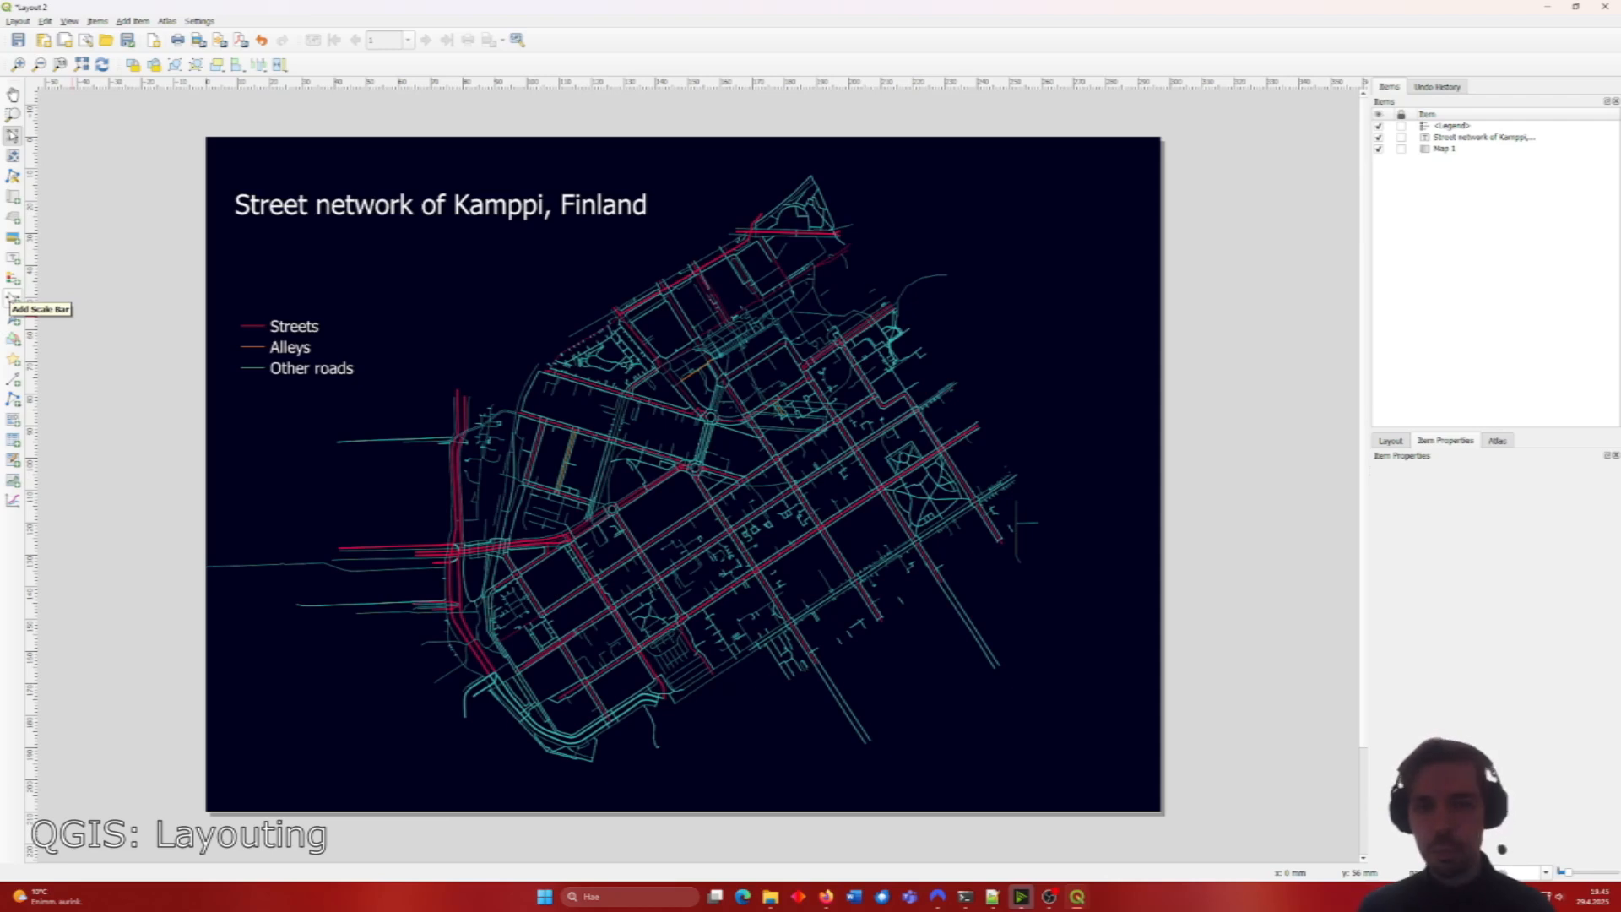
# Step: Switch to the course notebook in the browser and review the example map's elements and the processing-flow replication instructions
pyautogui.click(12, 298)
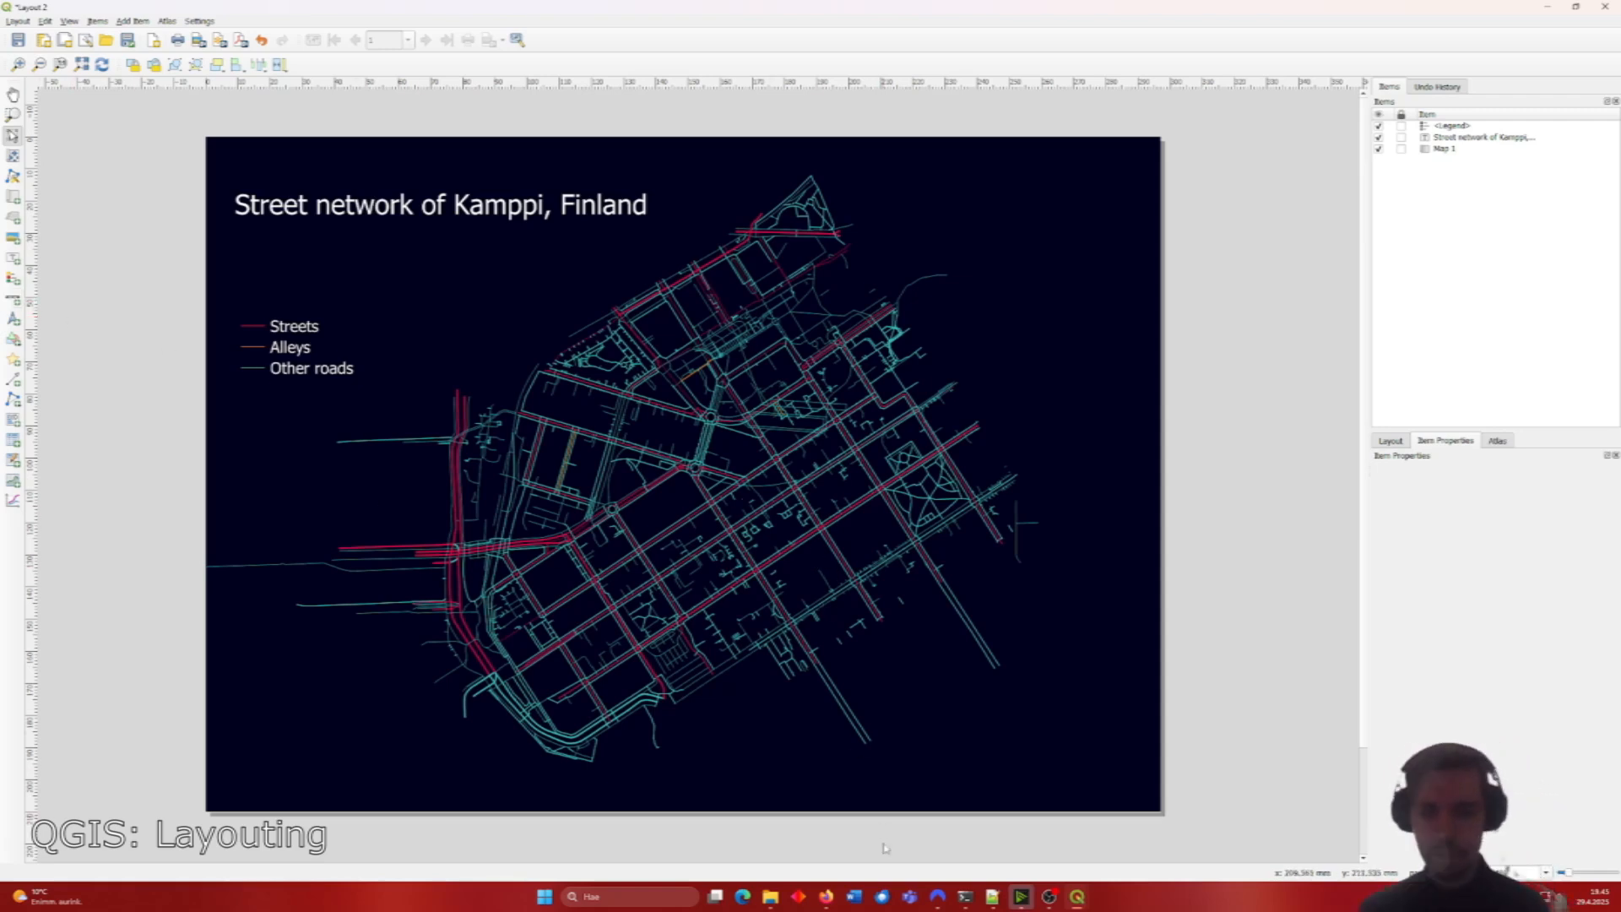
pyautogui.click(826, 896)
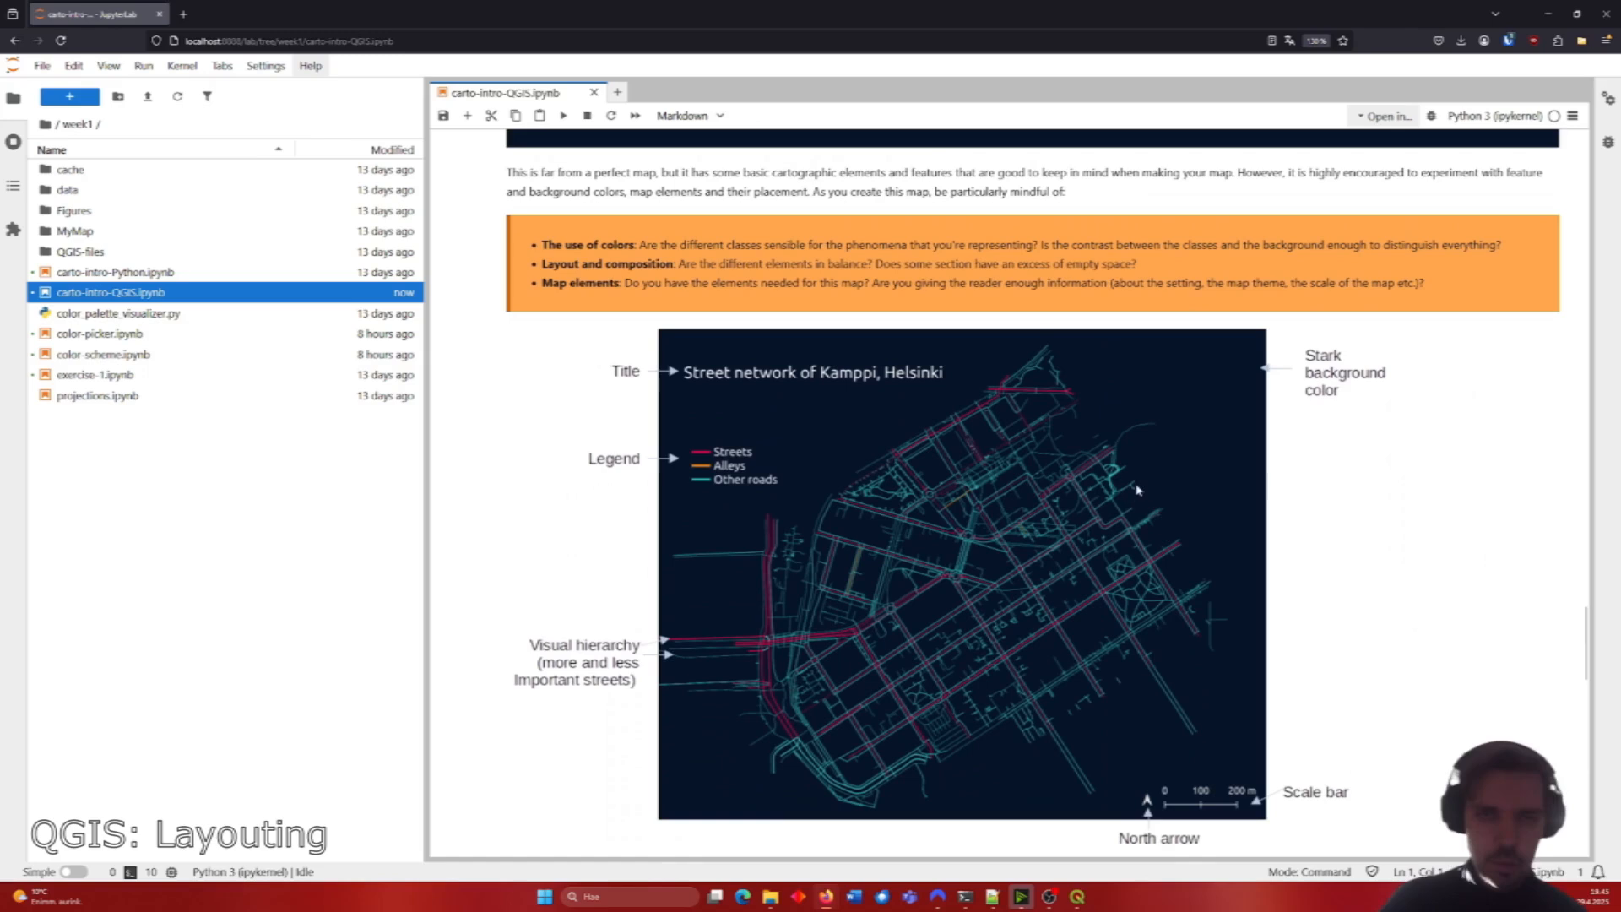
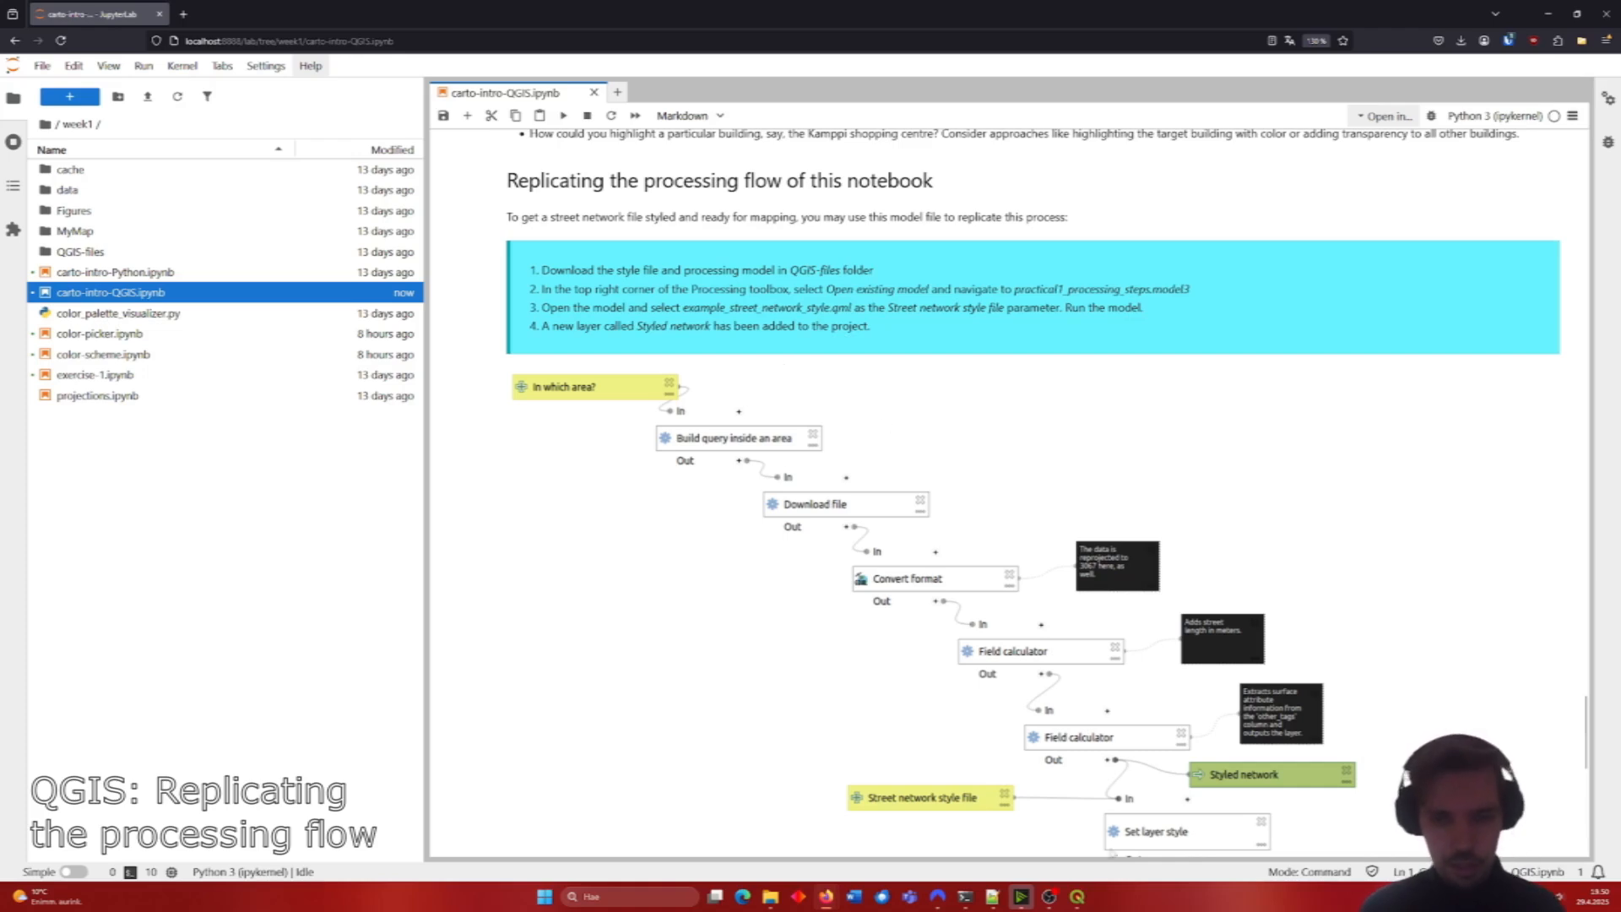
# Step: Switch to the main QGIS project window and remove all four layers from the project
pyautogui.moveTo(1078, 897)
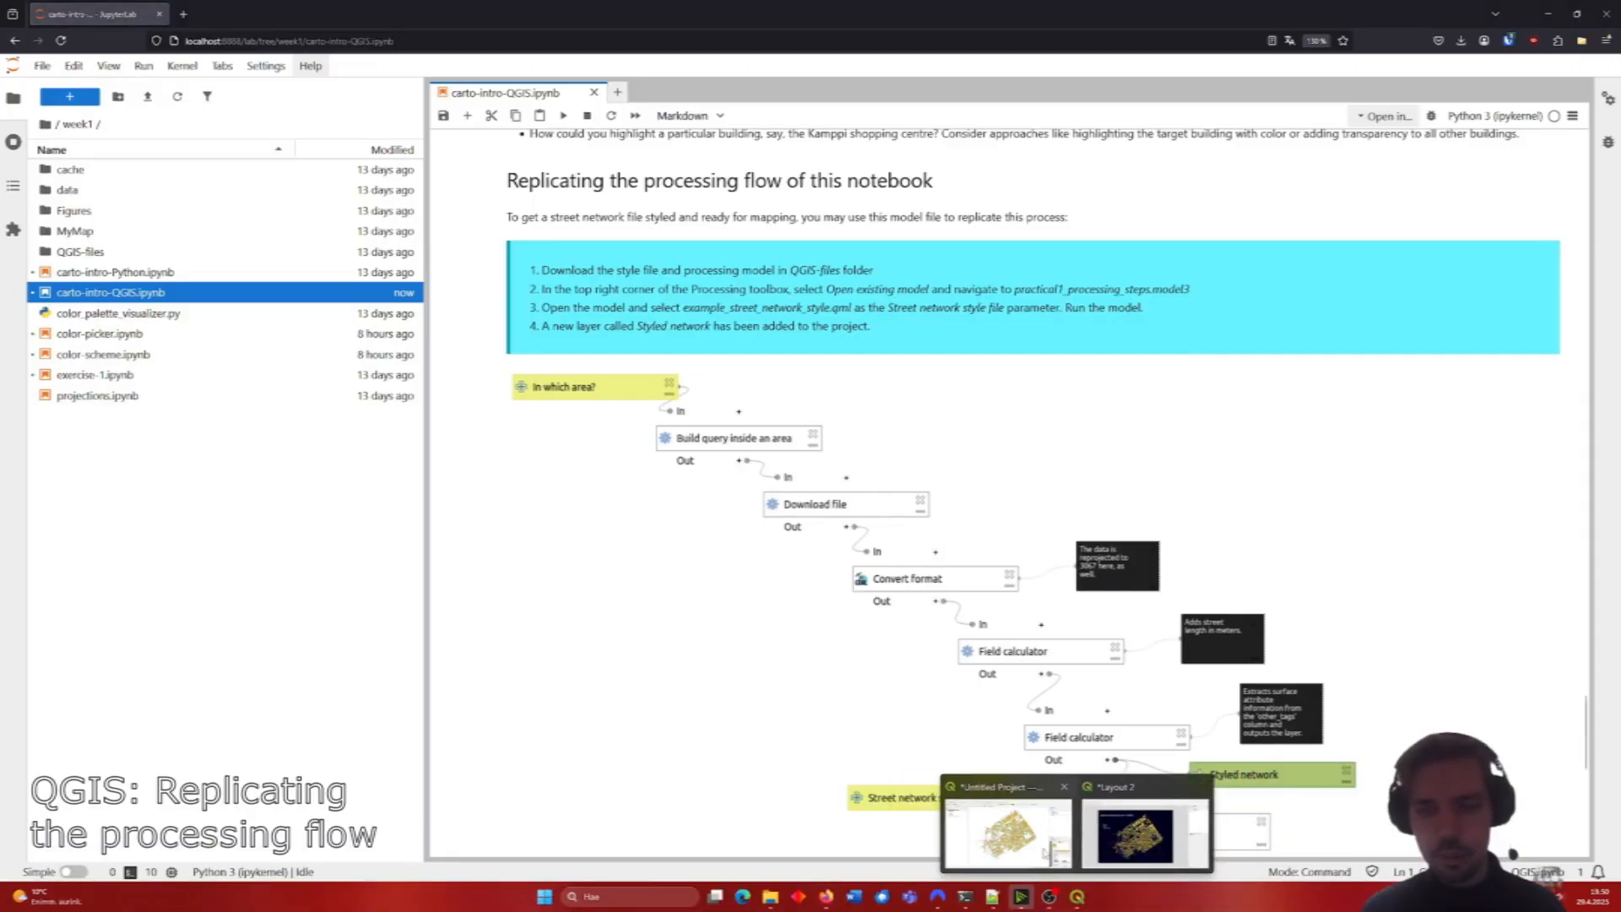
pyautogui.click(962, 832)
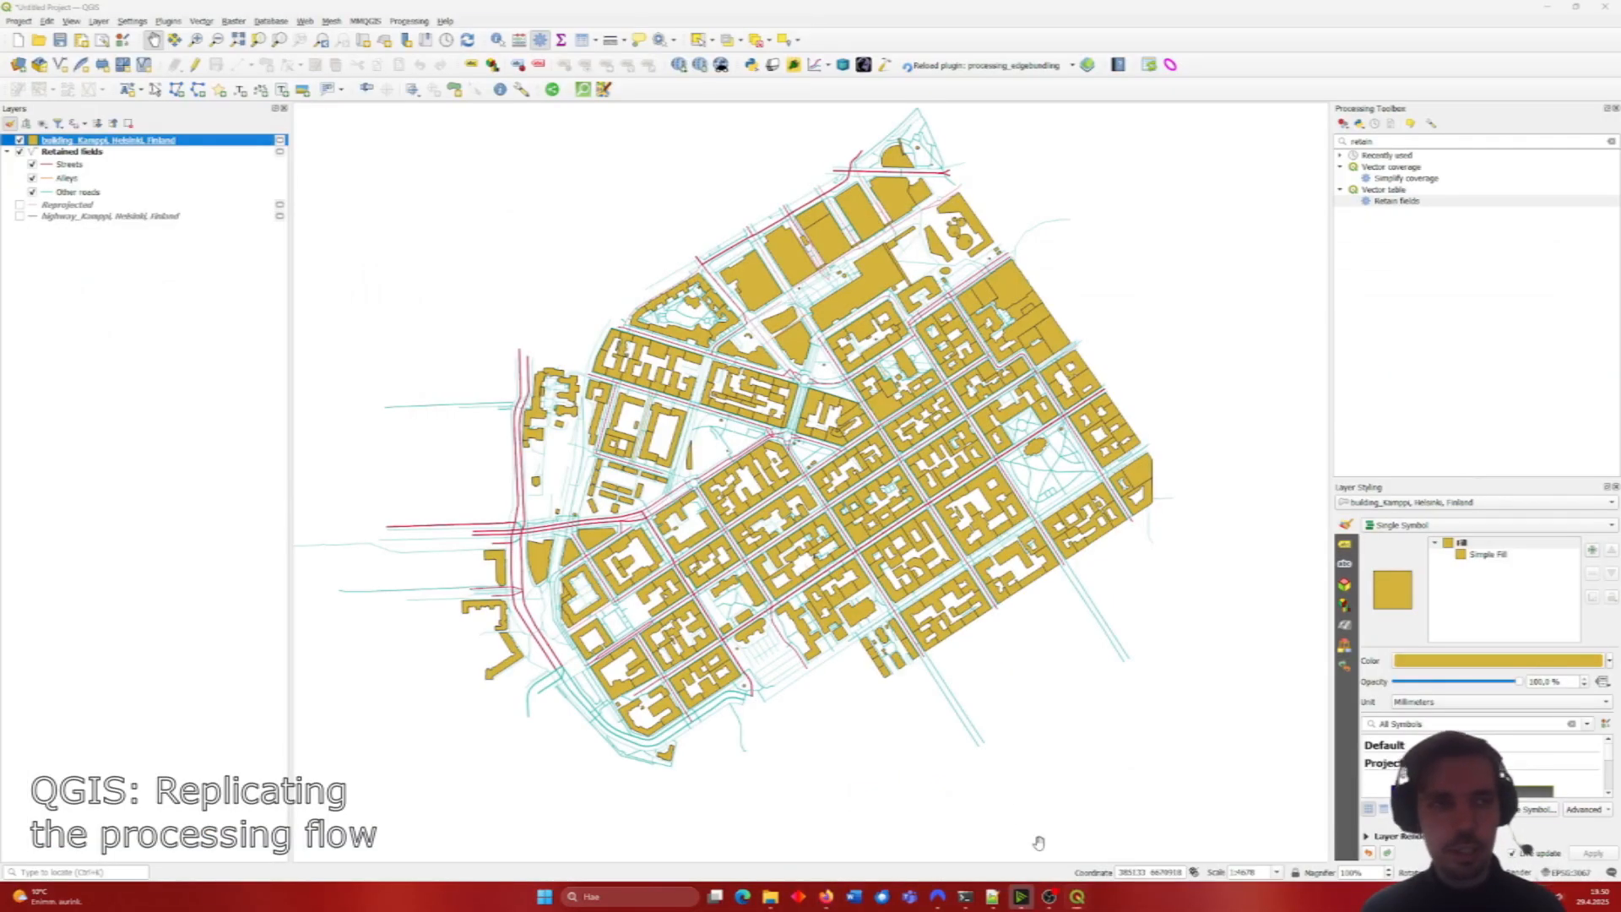
pyautogui.keyDown('shift'); pyautogui.click(106, 219); pyautogui.keyUp('shift')
pyautogui.rightClick(96, 152)
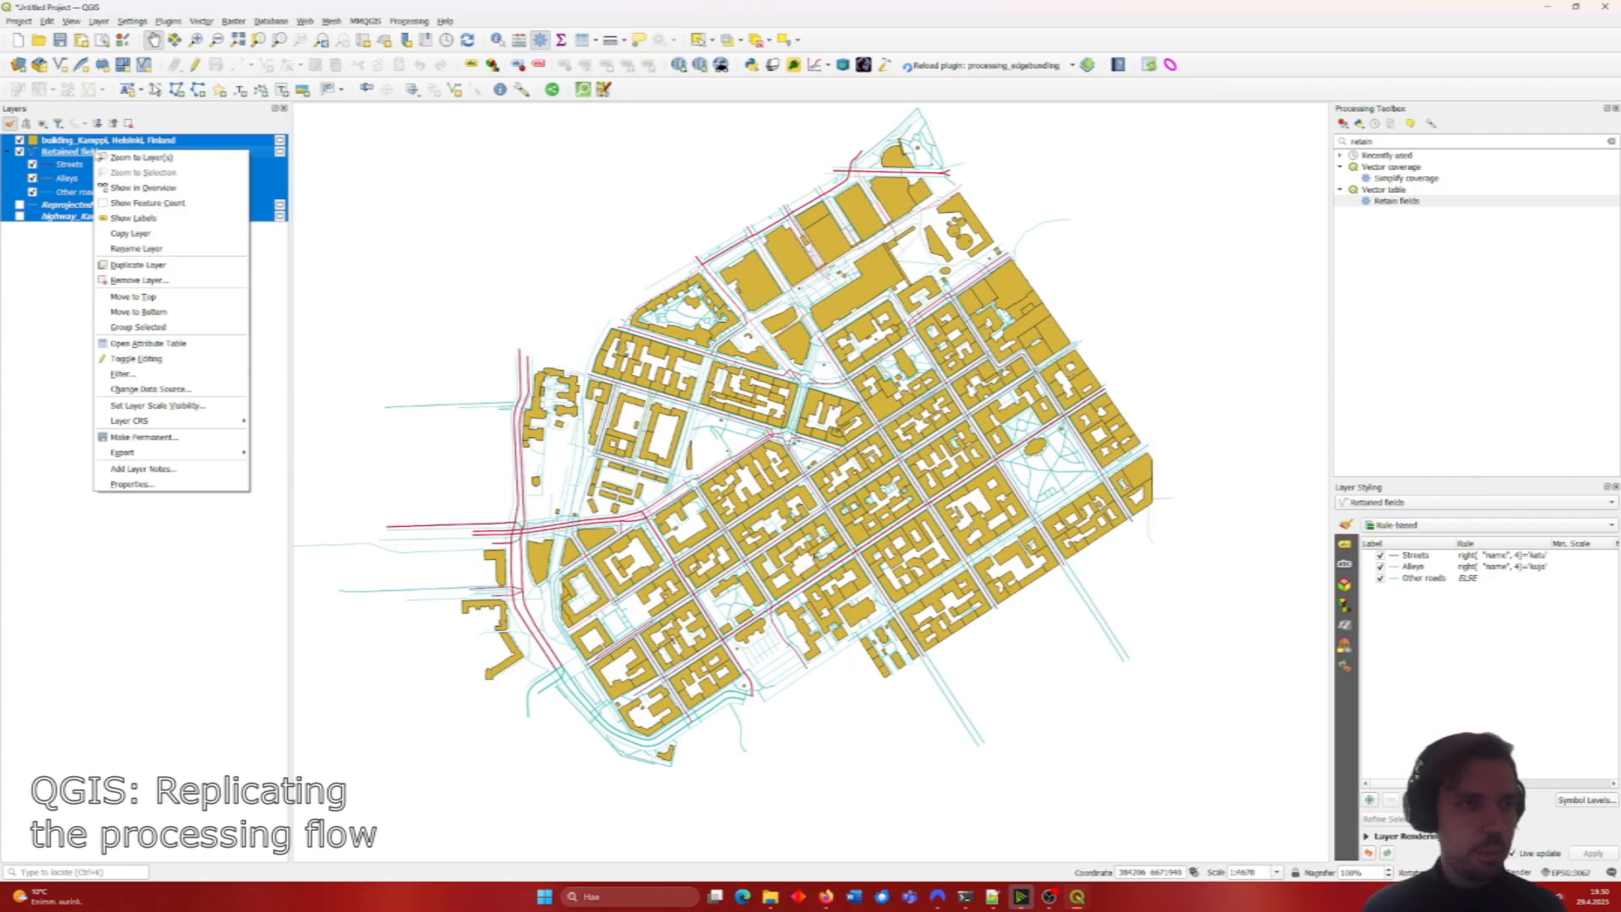
pyautogui.click(164, 282)
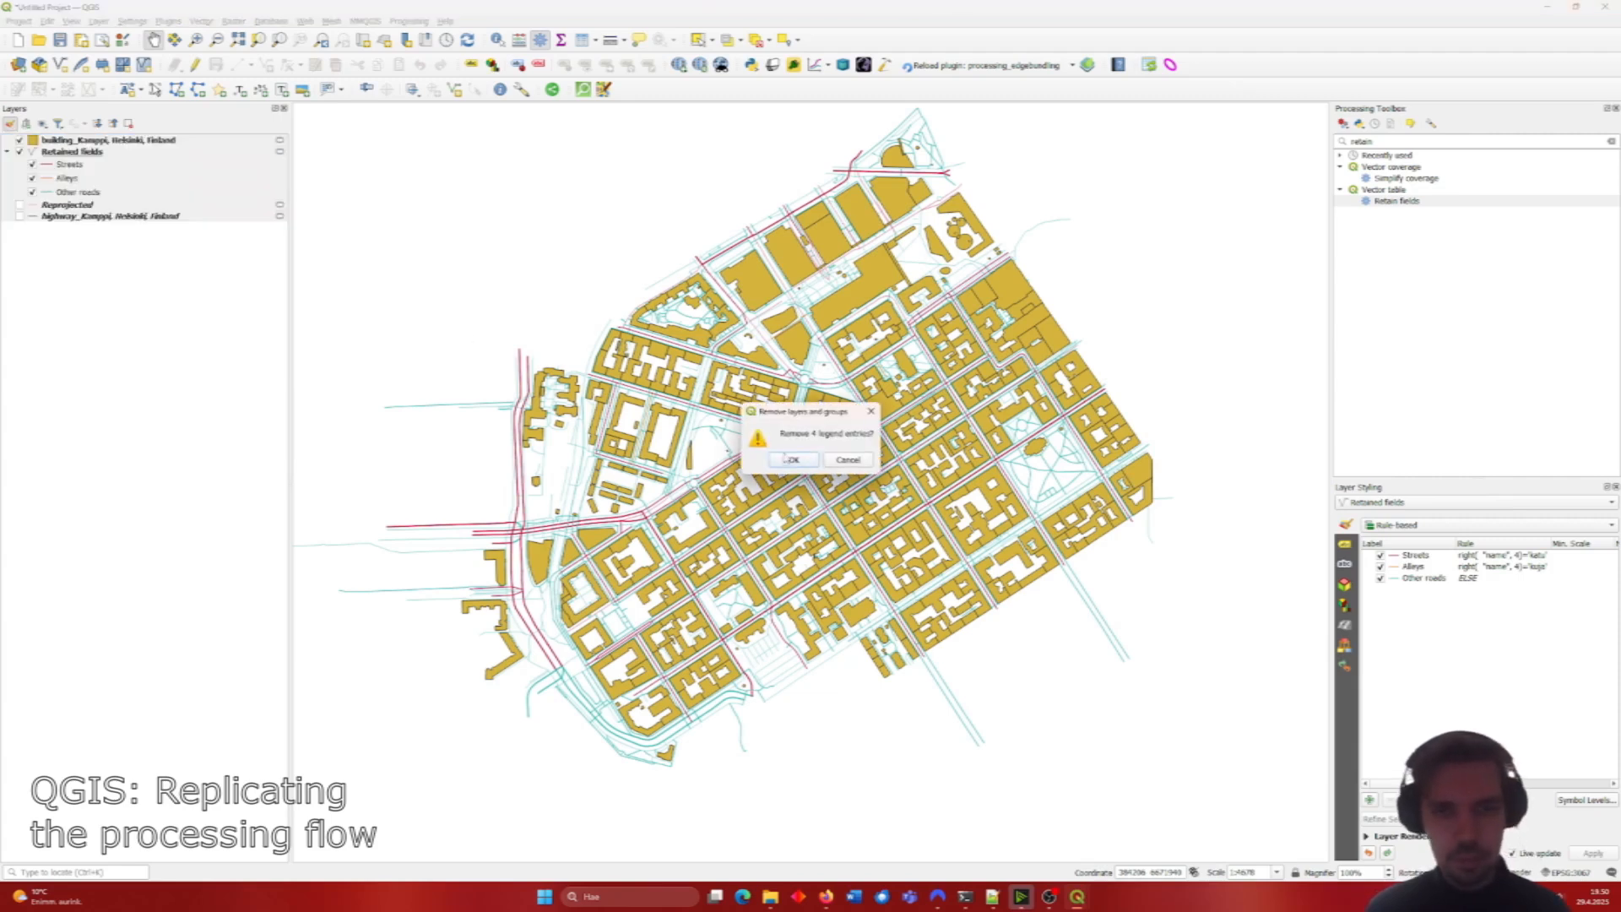
pyautogui.click(789, 458)
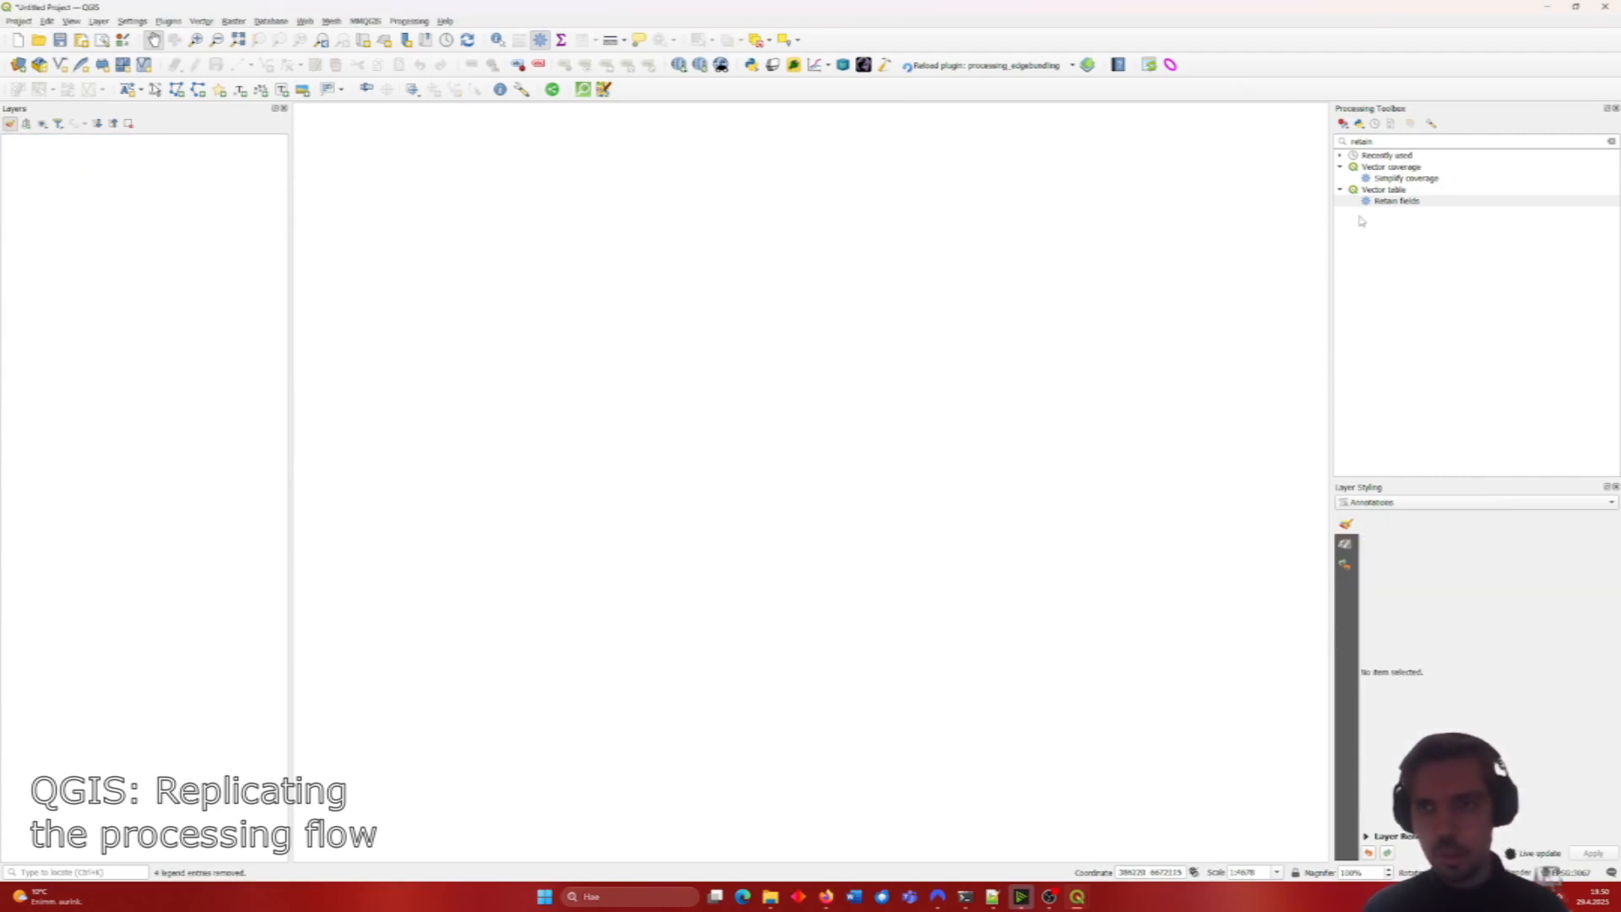
# Step: Open the existing processing model practical1_processing_steps.model3 from the QGIS-files folder
pyautogui.click(1344, 124)
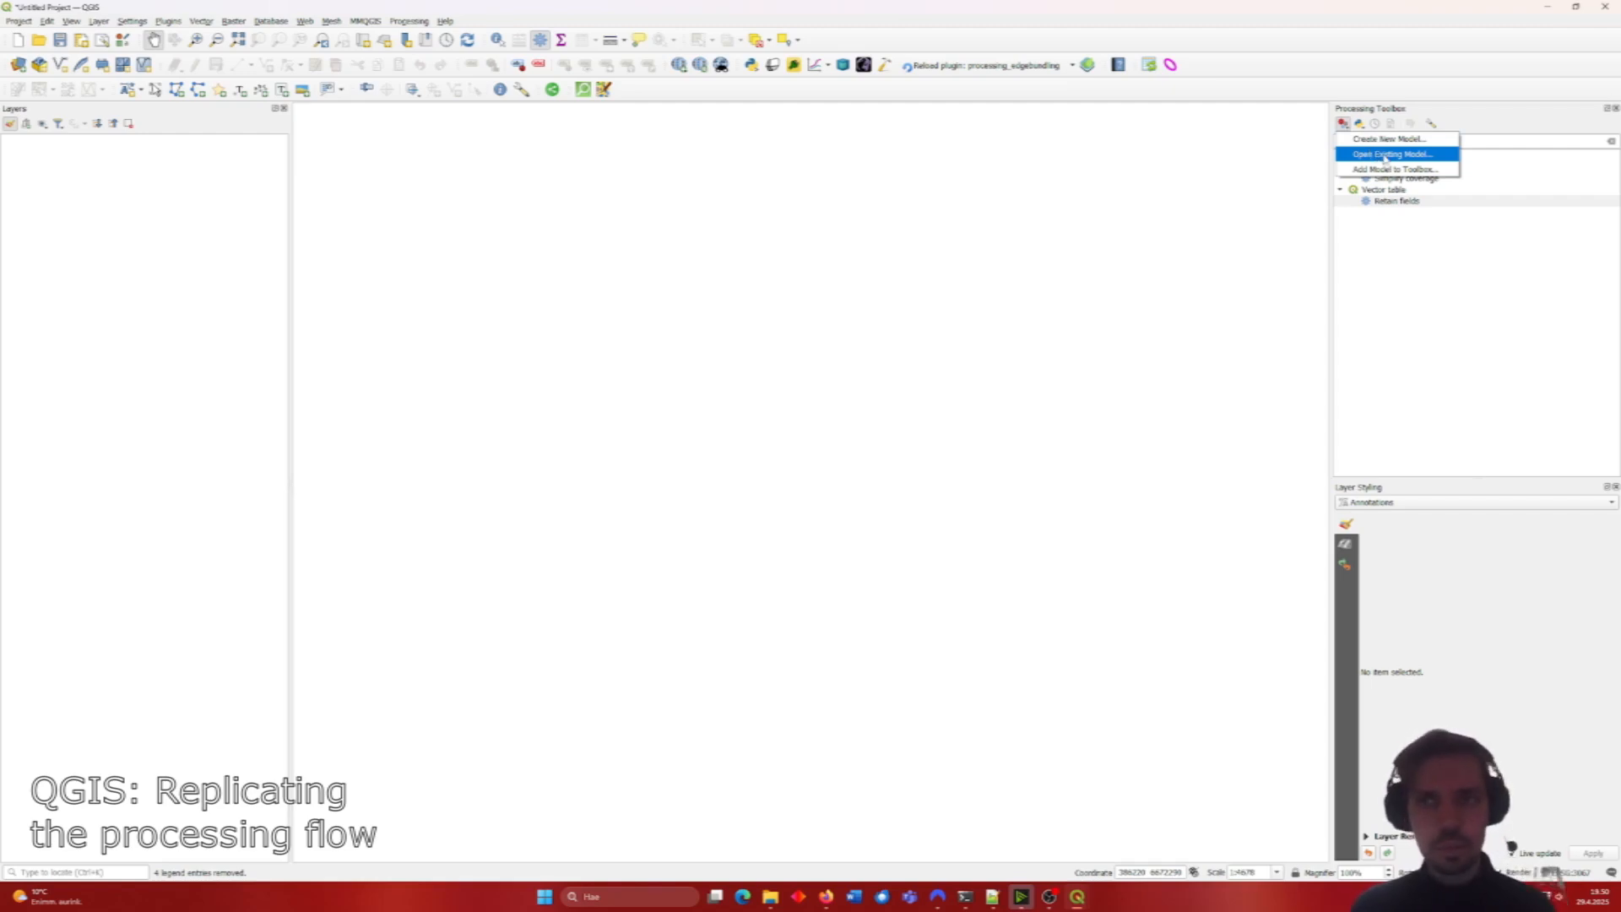
pyautogui.click(1344, 123)
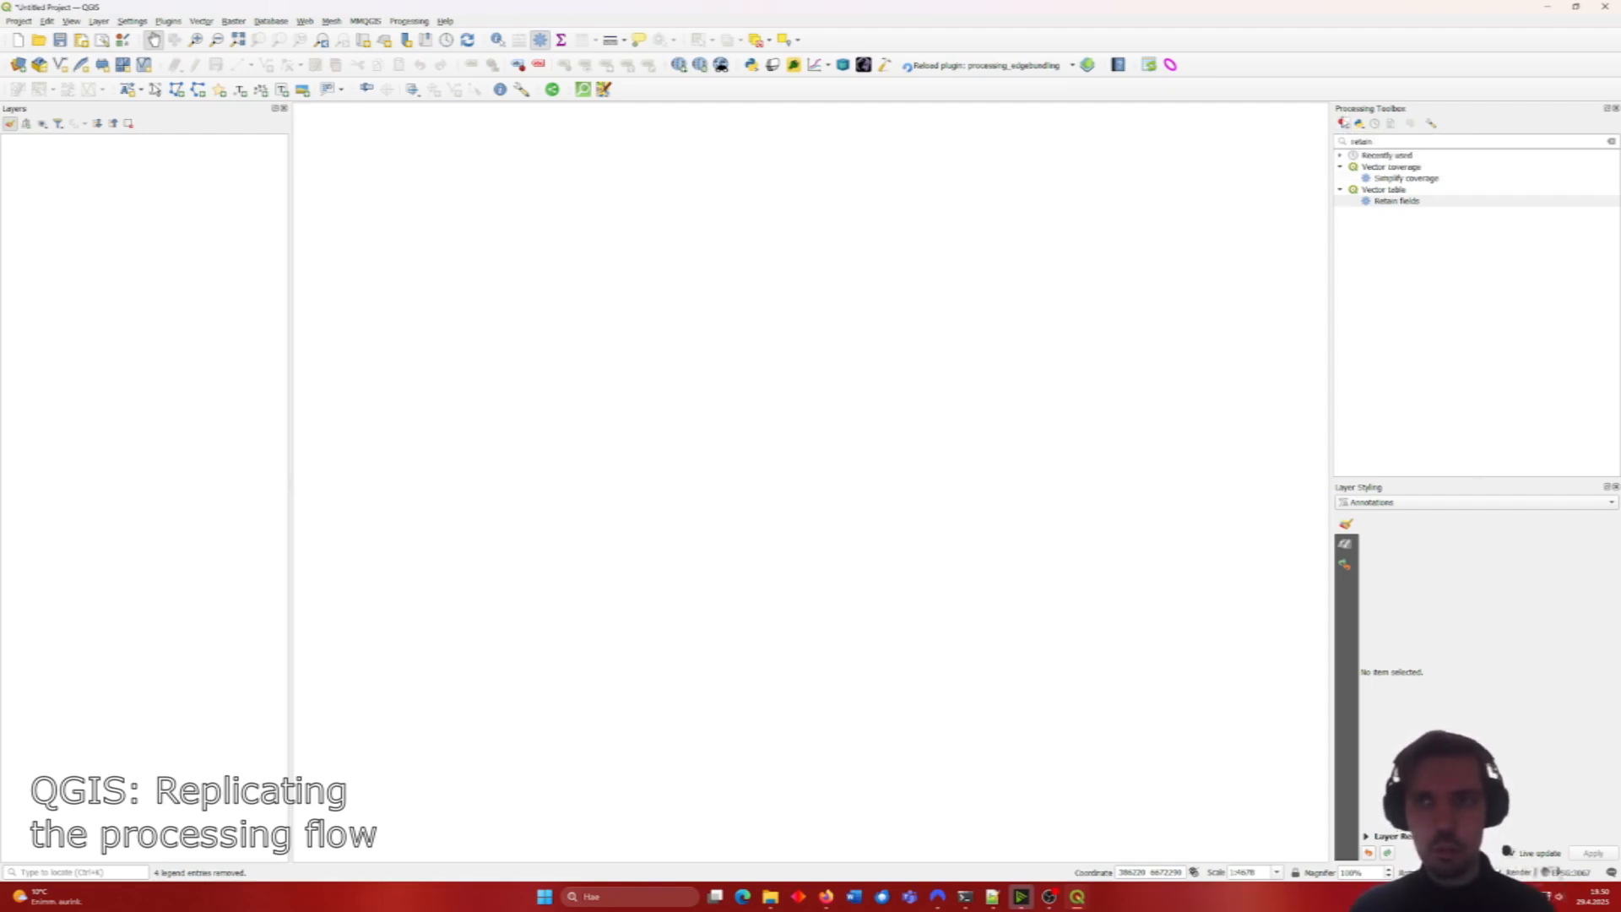
pyautogui.click(1344, 123)
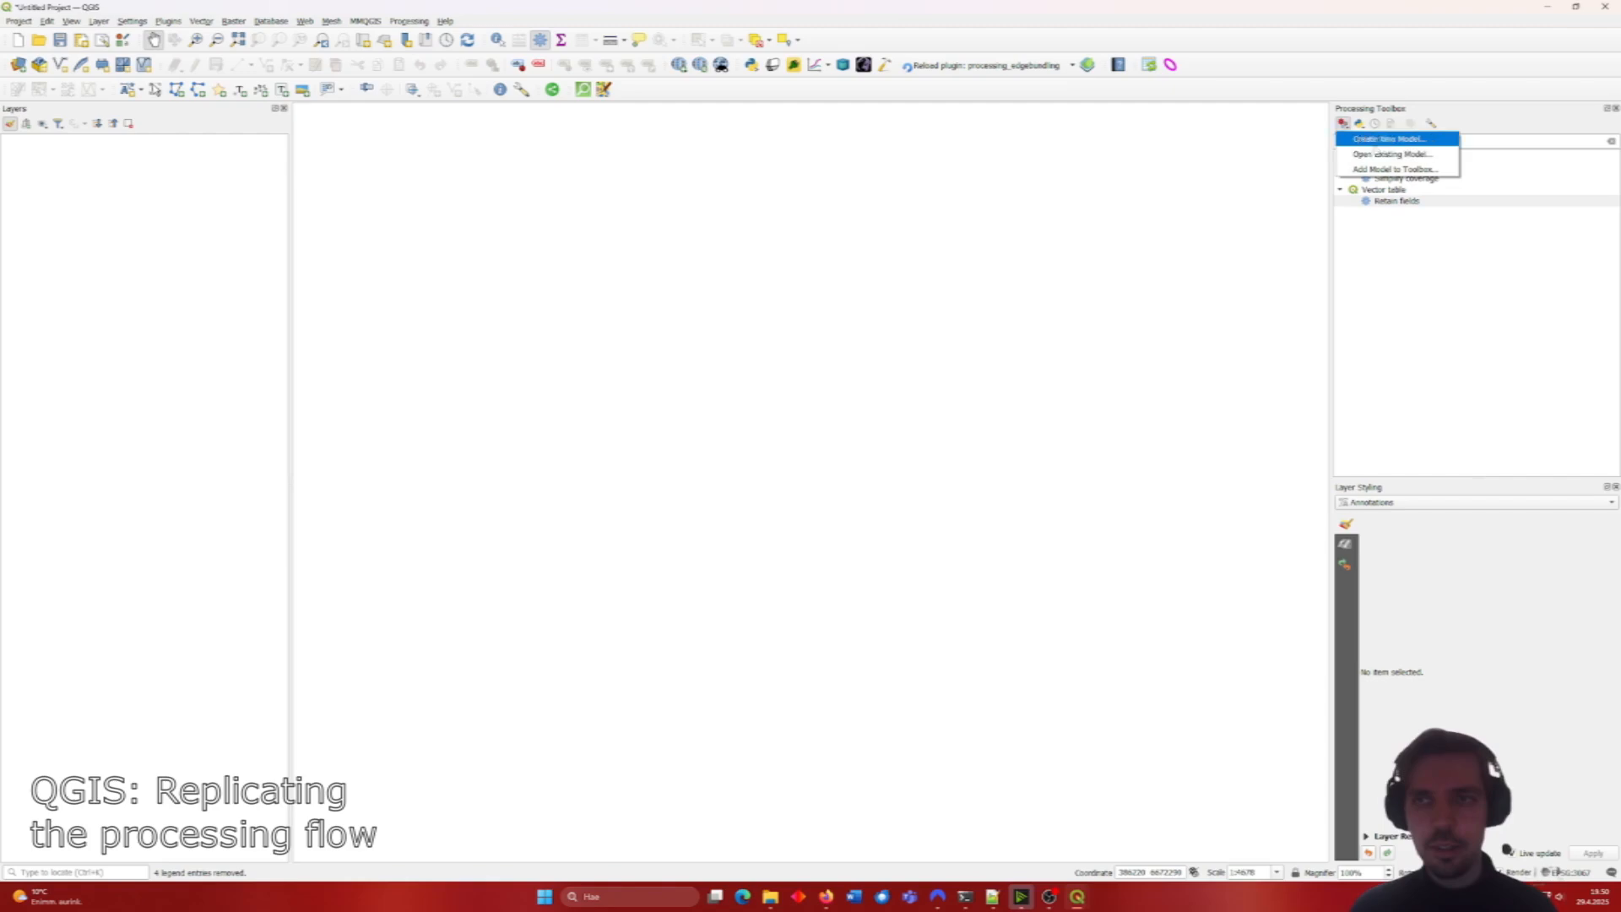
pyautogui.click(1424, 156)
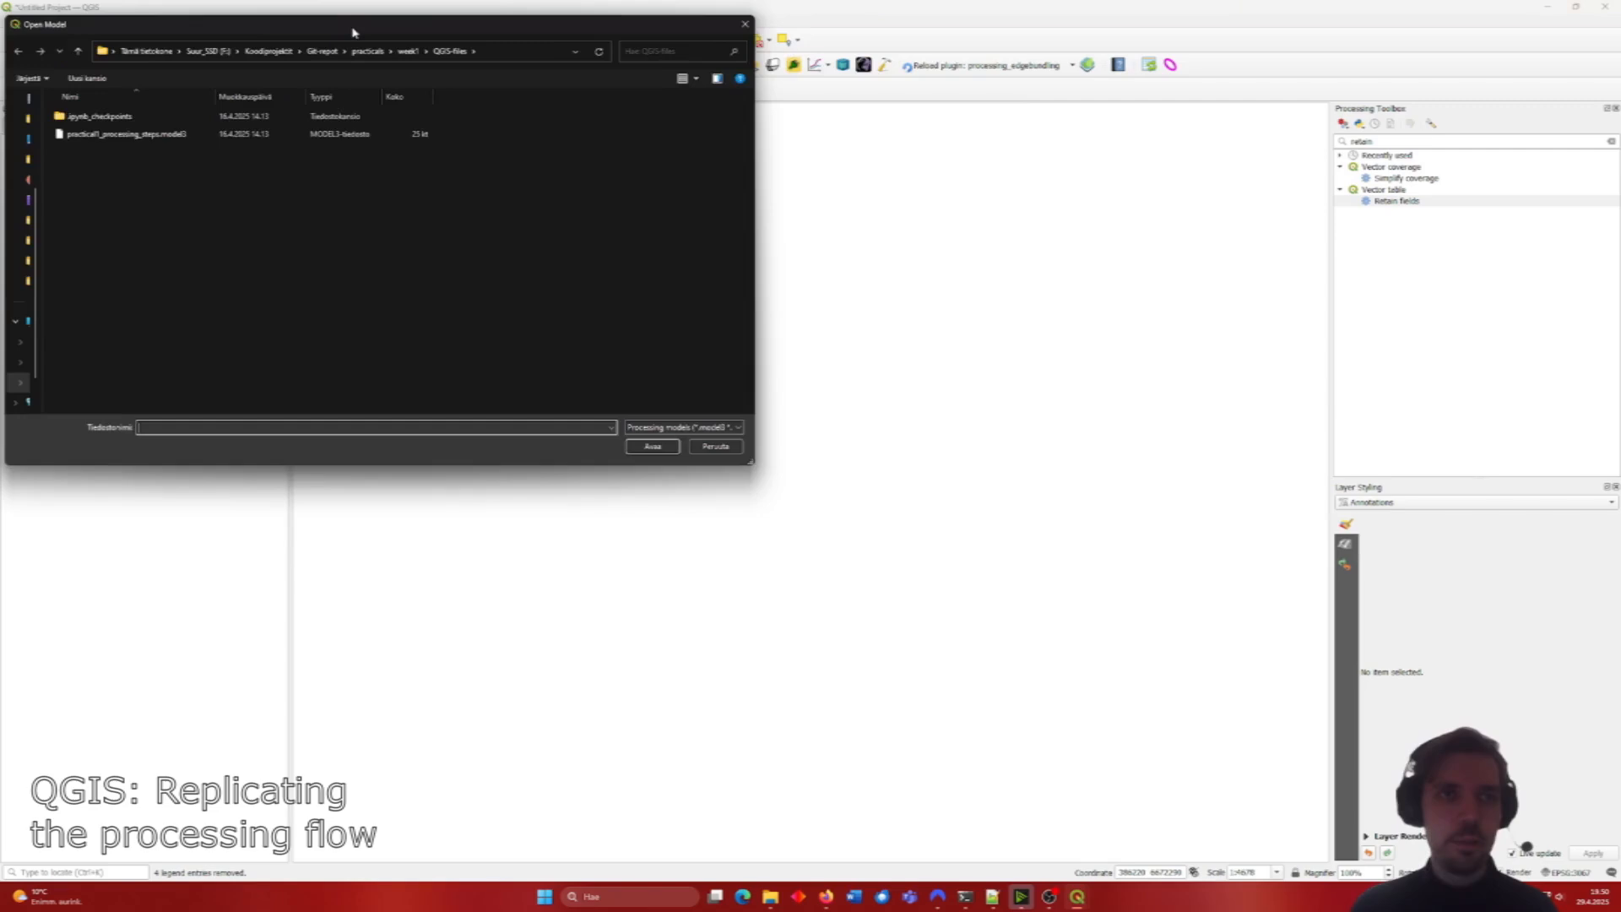
pyautogui.moveTo(353, 32); pyautogui.dragTo(631, 82)
pyautogui.click(461, 185)
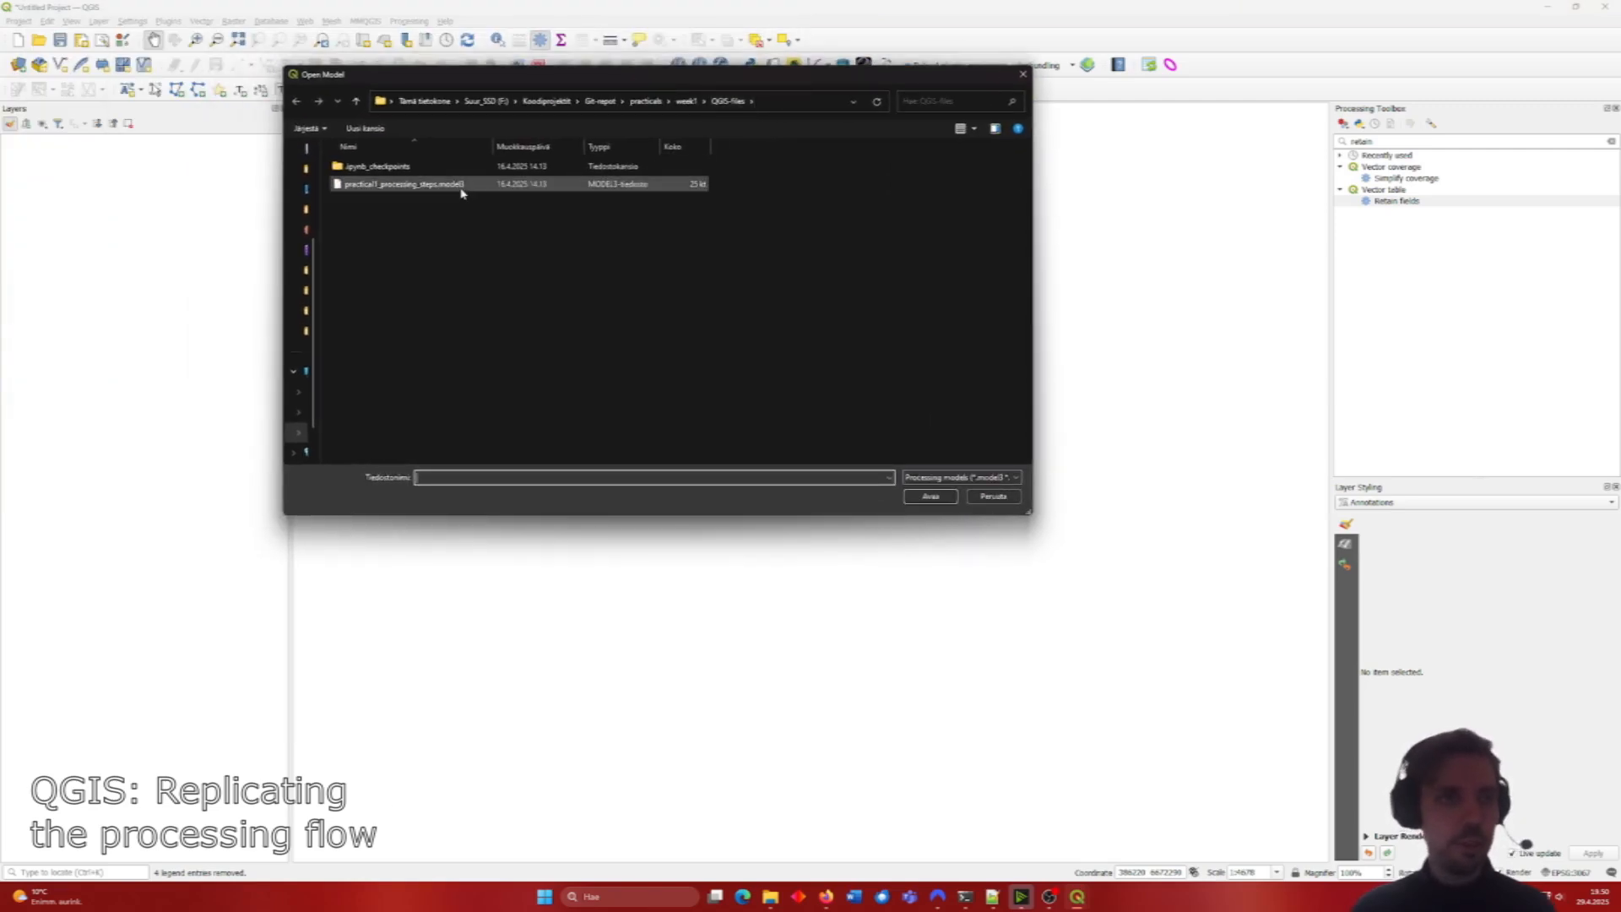
pyautogui.click(930, 497)
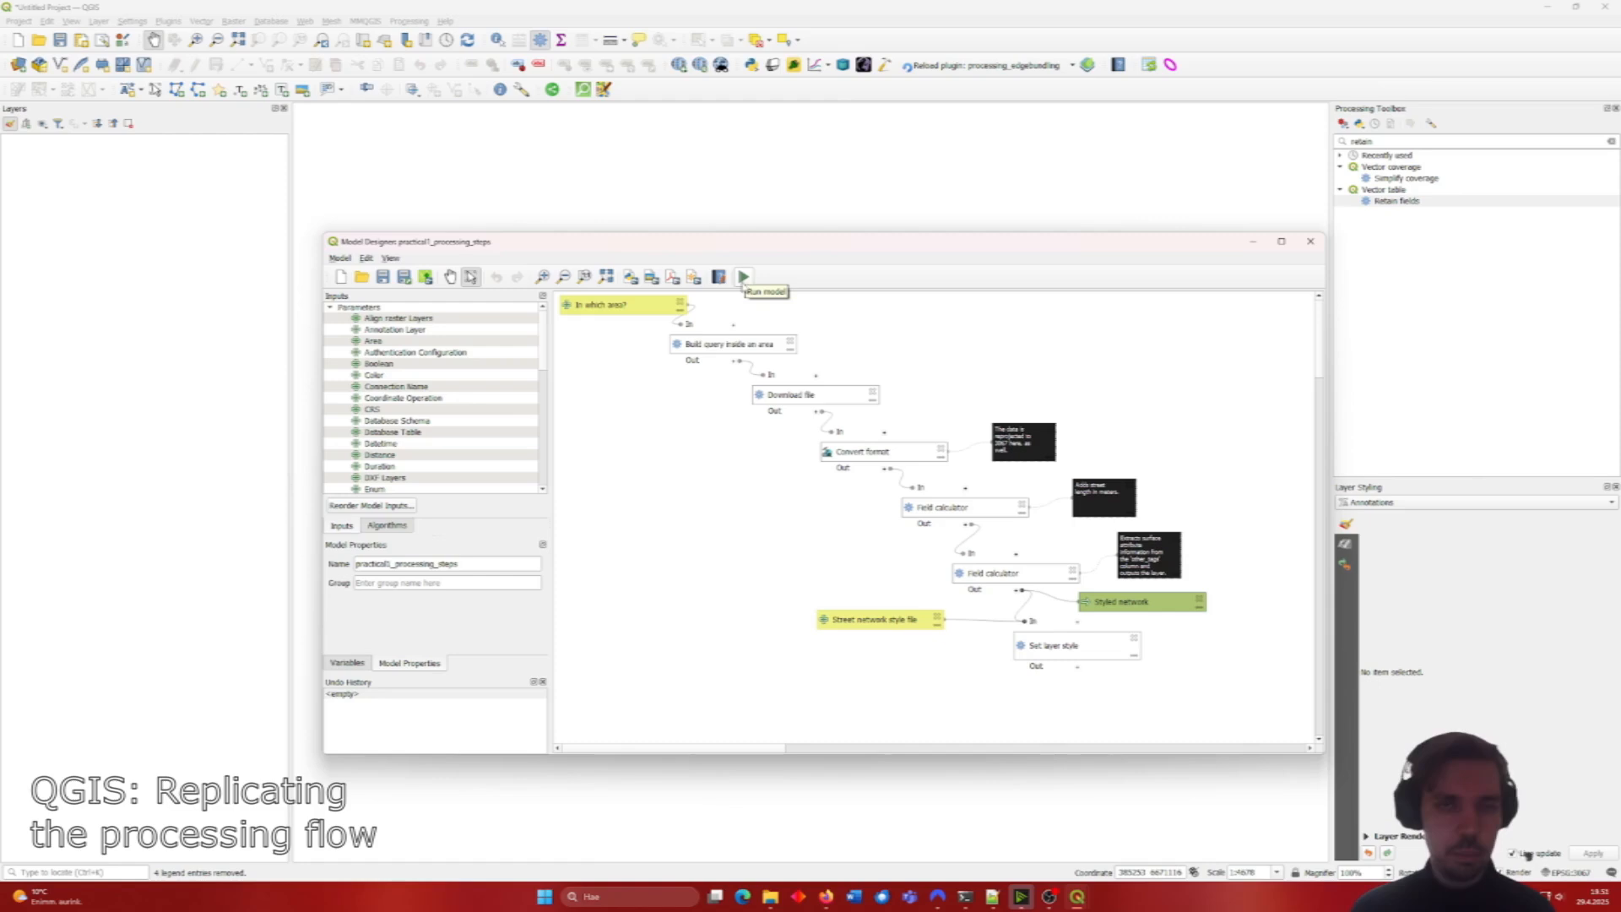
# Step: Start a run of the model and choose example_street_network_style.qml as the street network style file
pyautogui.click(745, 280)
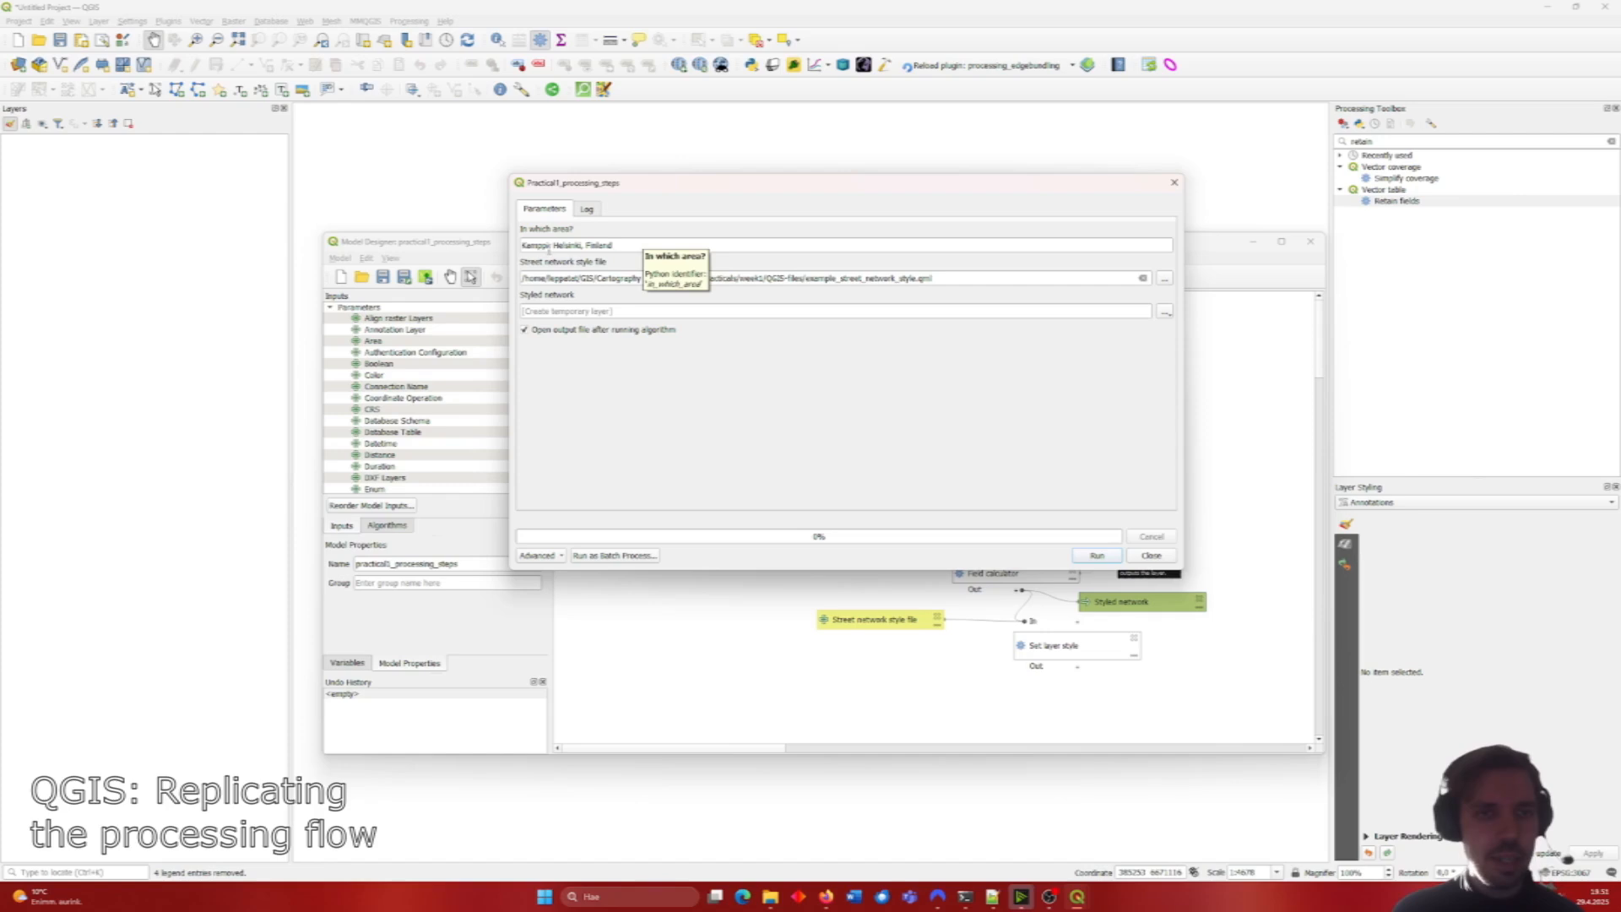
pyautogui.doubleClick(549, 245)
pyautogui.click(597, 245)
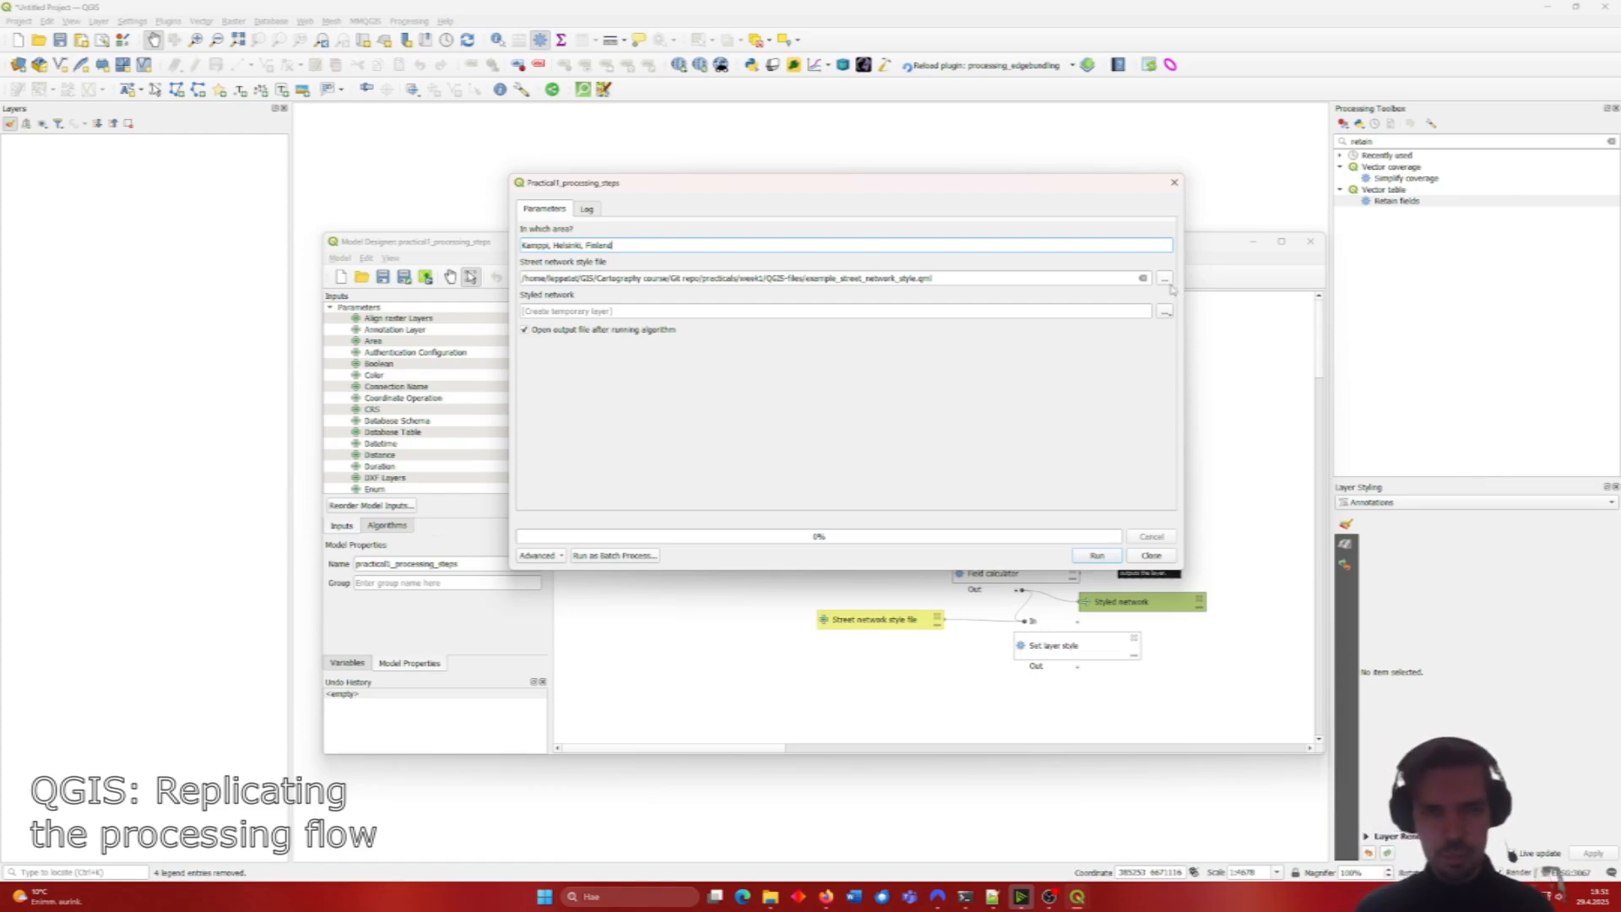
pyautogui.click(1165, 279)
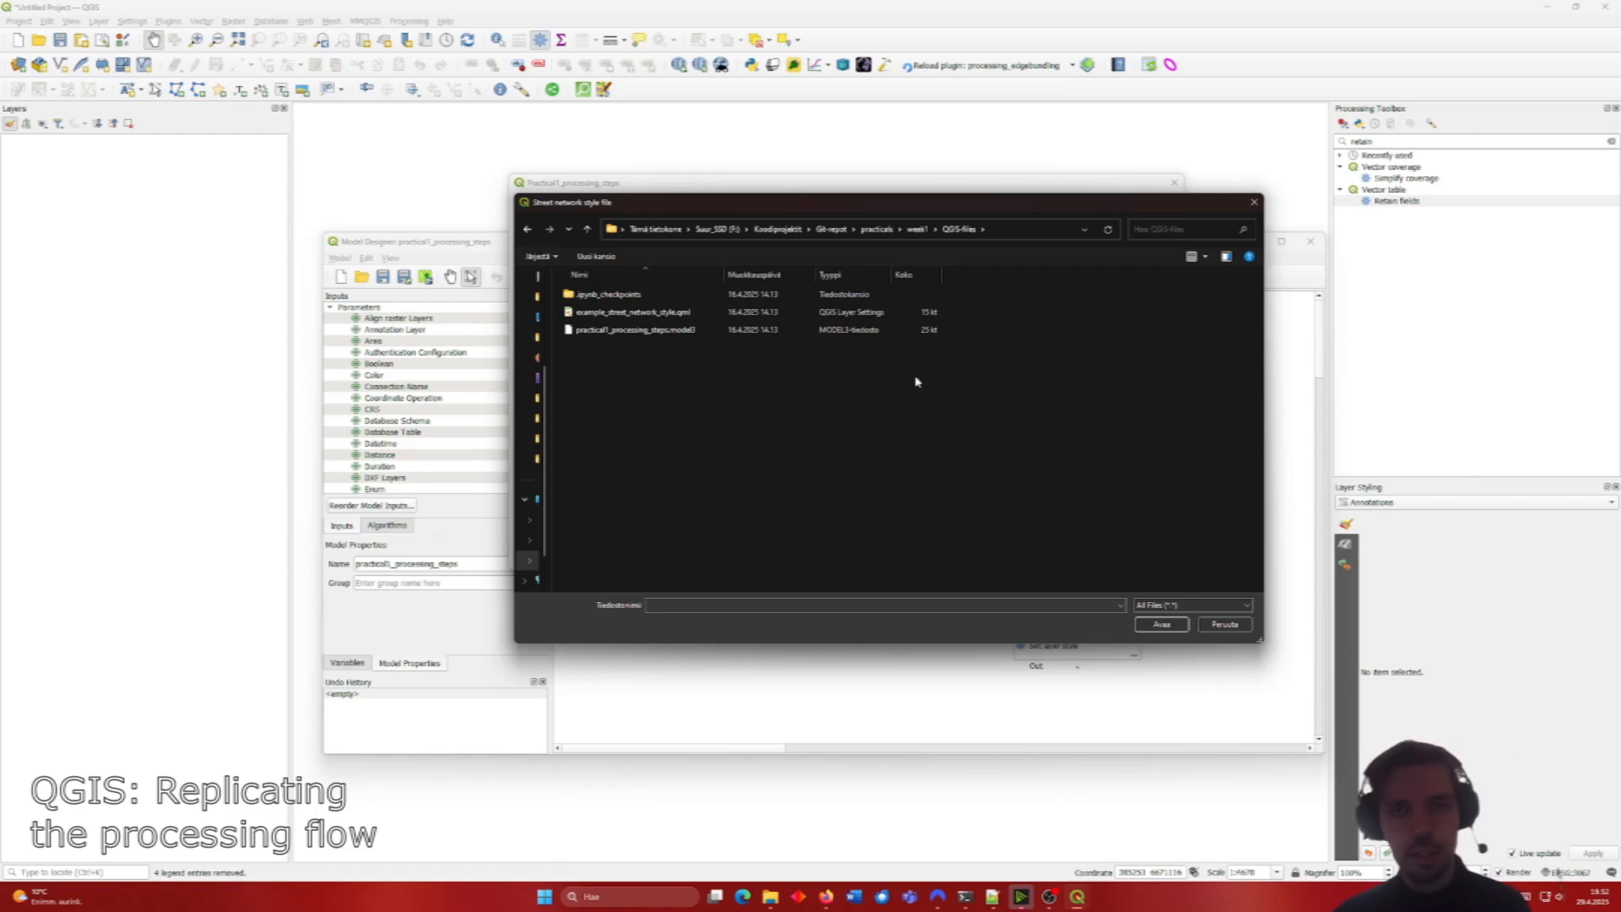
pyautogui.click(679, 314)
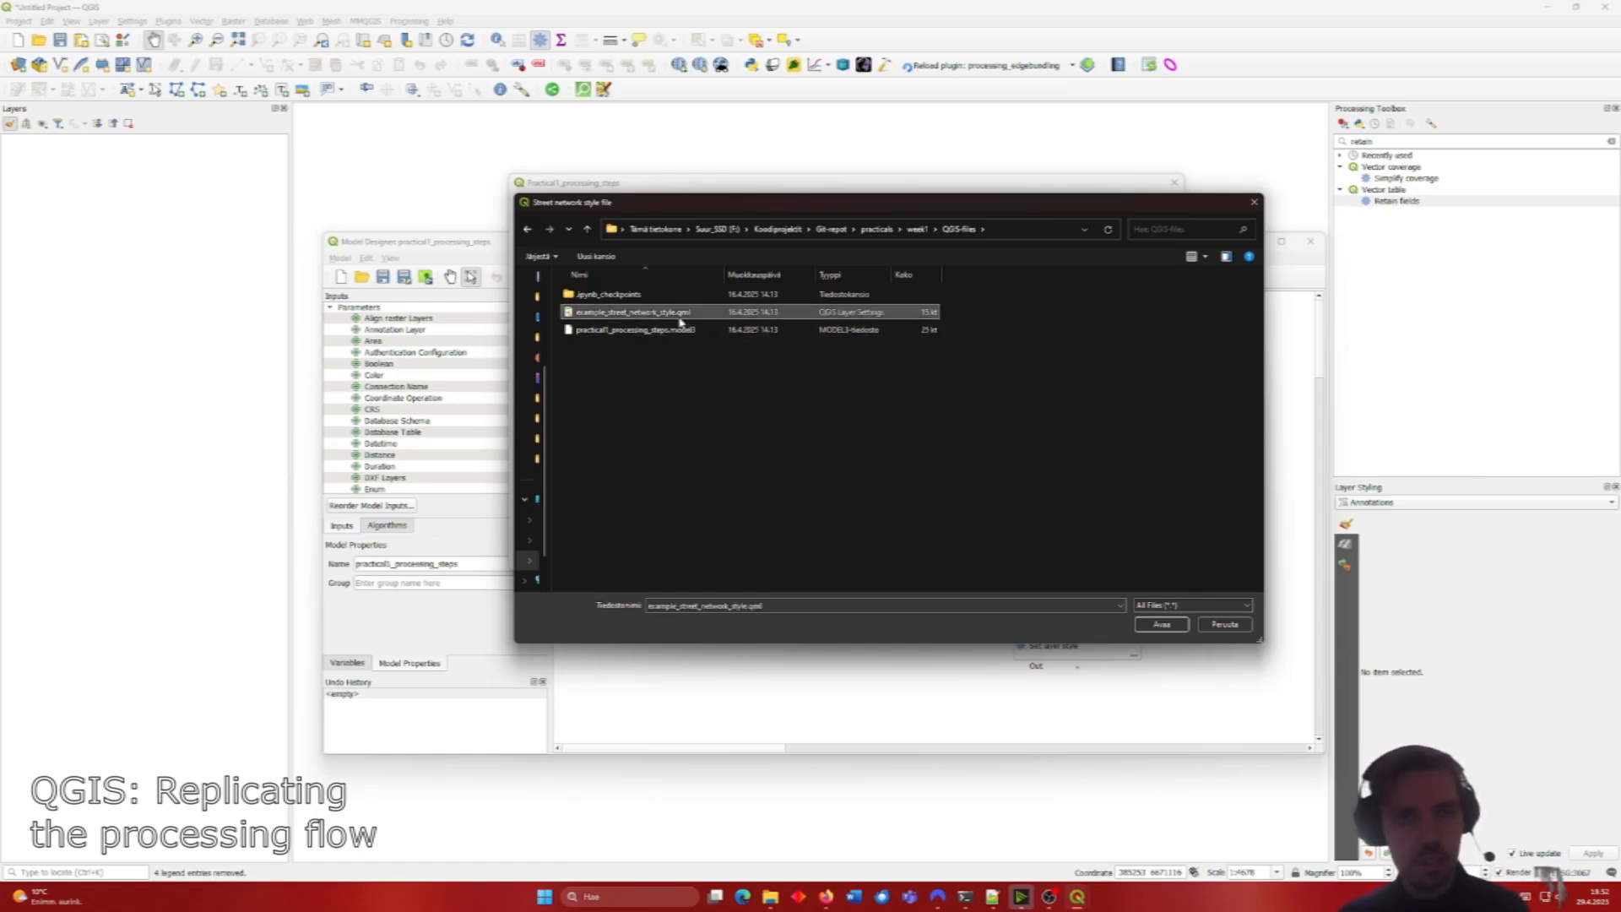
pyautogui.click(1163, 625)
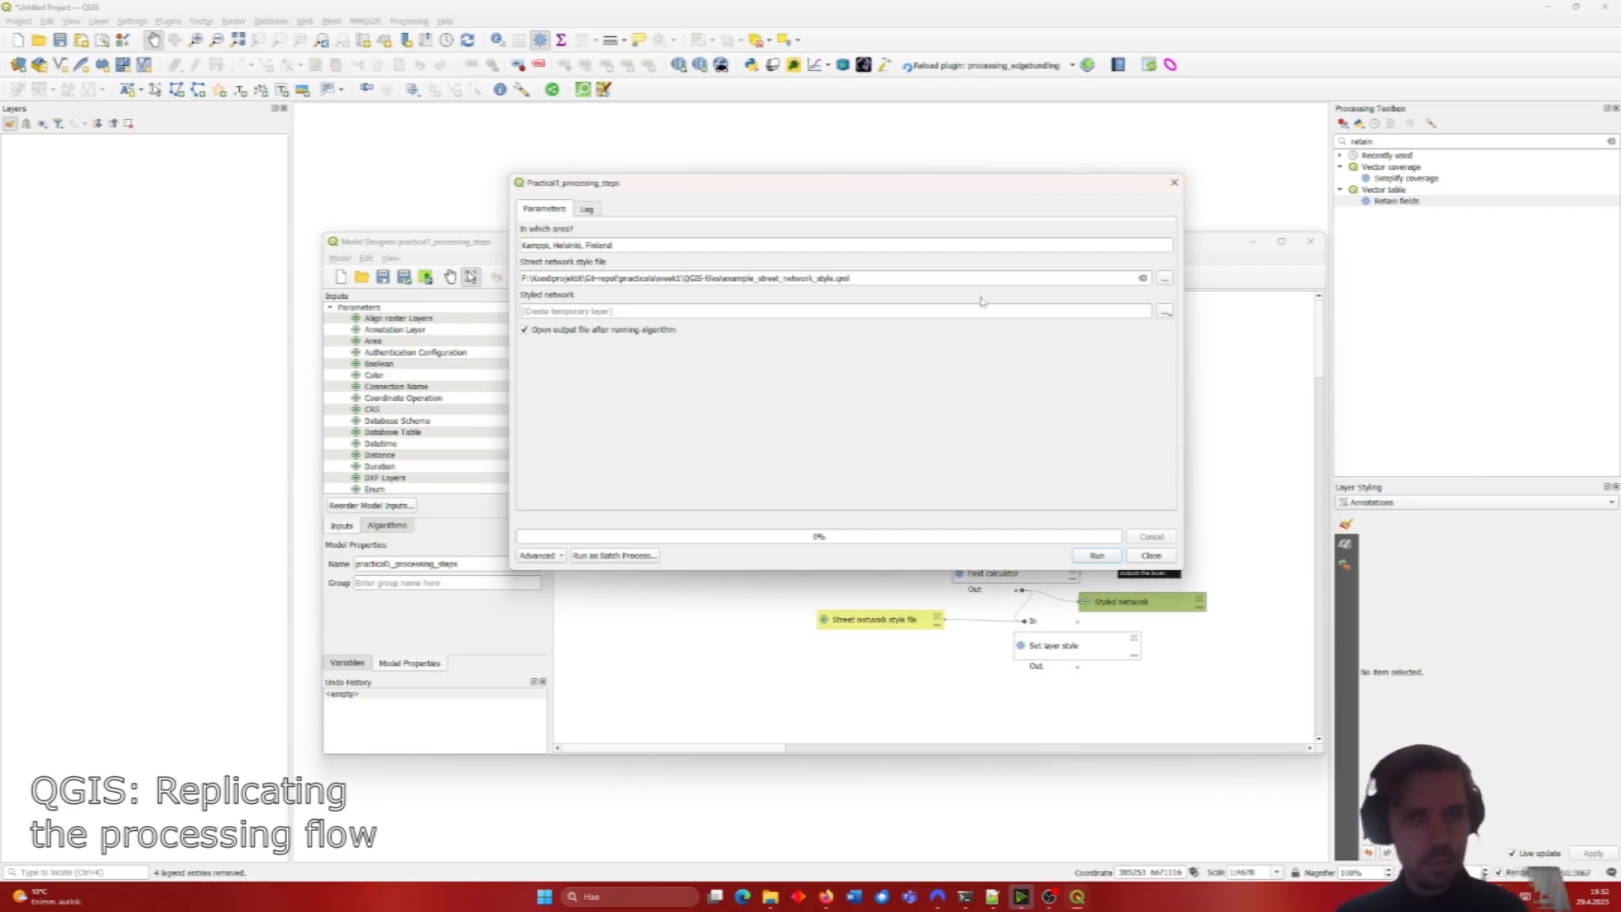
# Step: Run the model for Kamppi, Helsinki, Finland with a temporary output layer, and close its dialog and the Model Designer
pyautogui.click(1166, 312)
pyautogui.click(1066, 350)
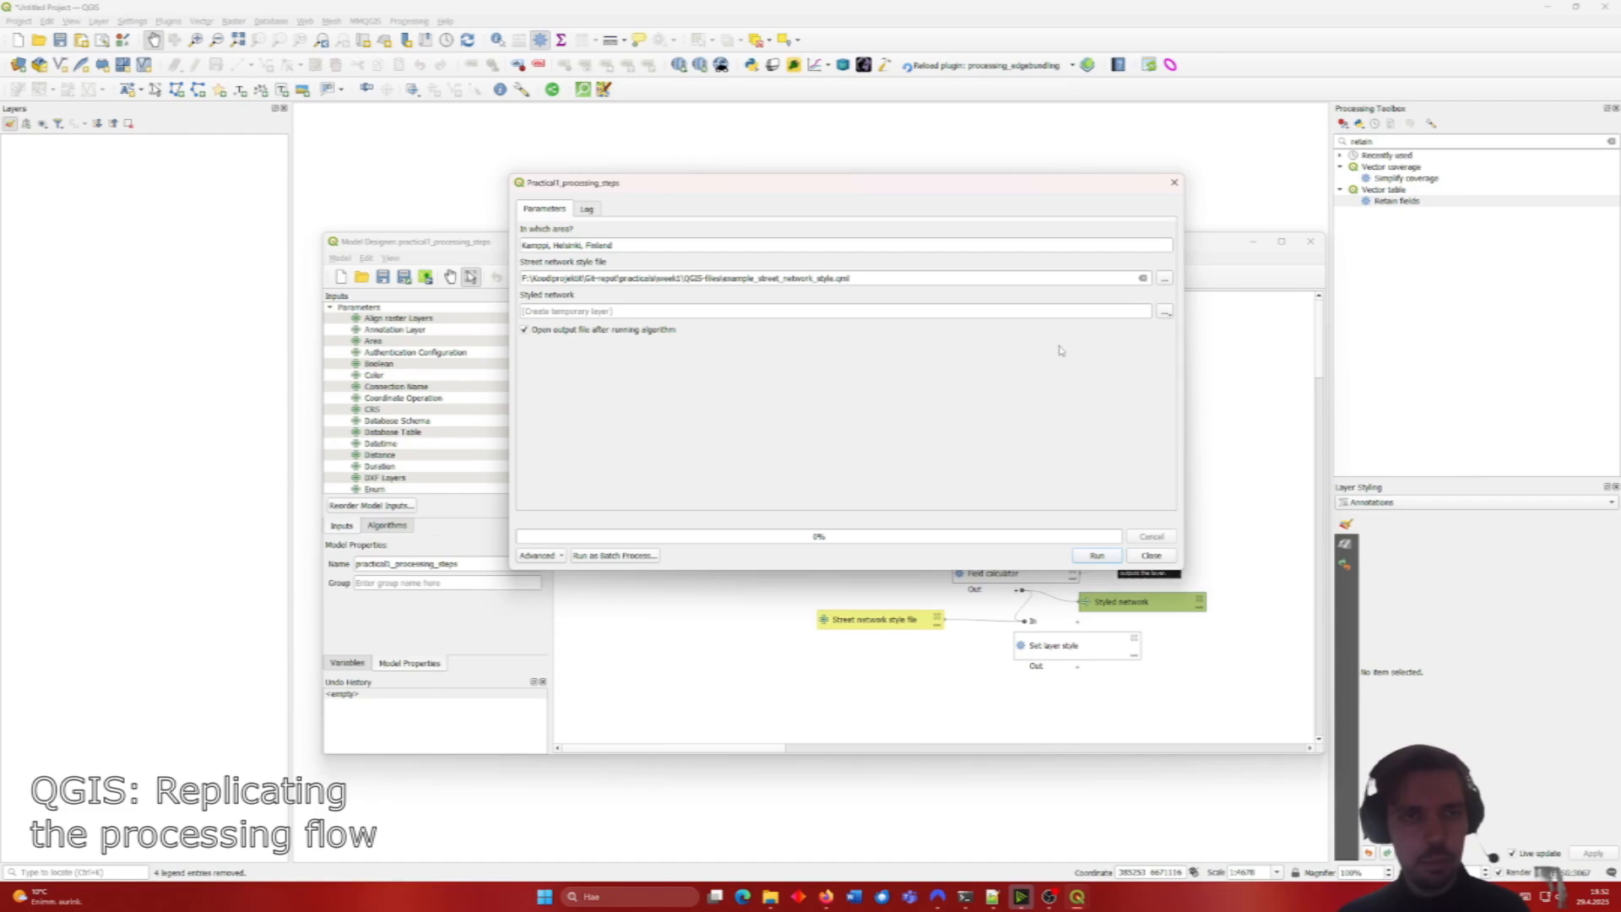
pyautogui.click(1098, 555)
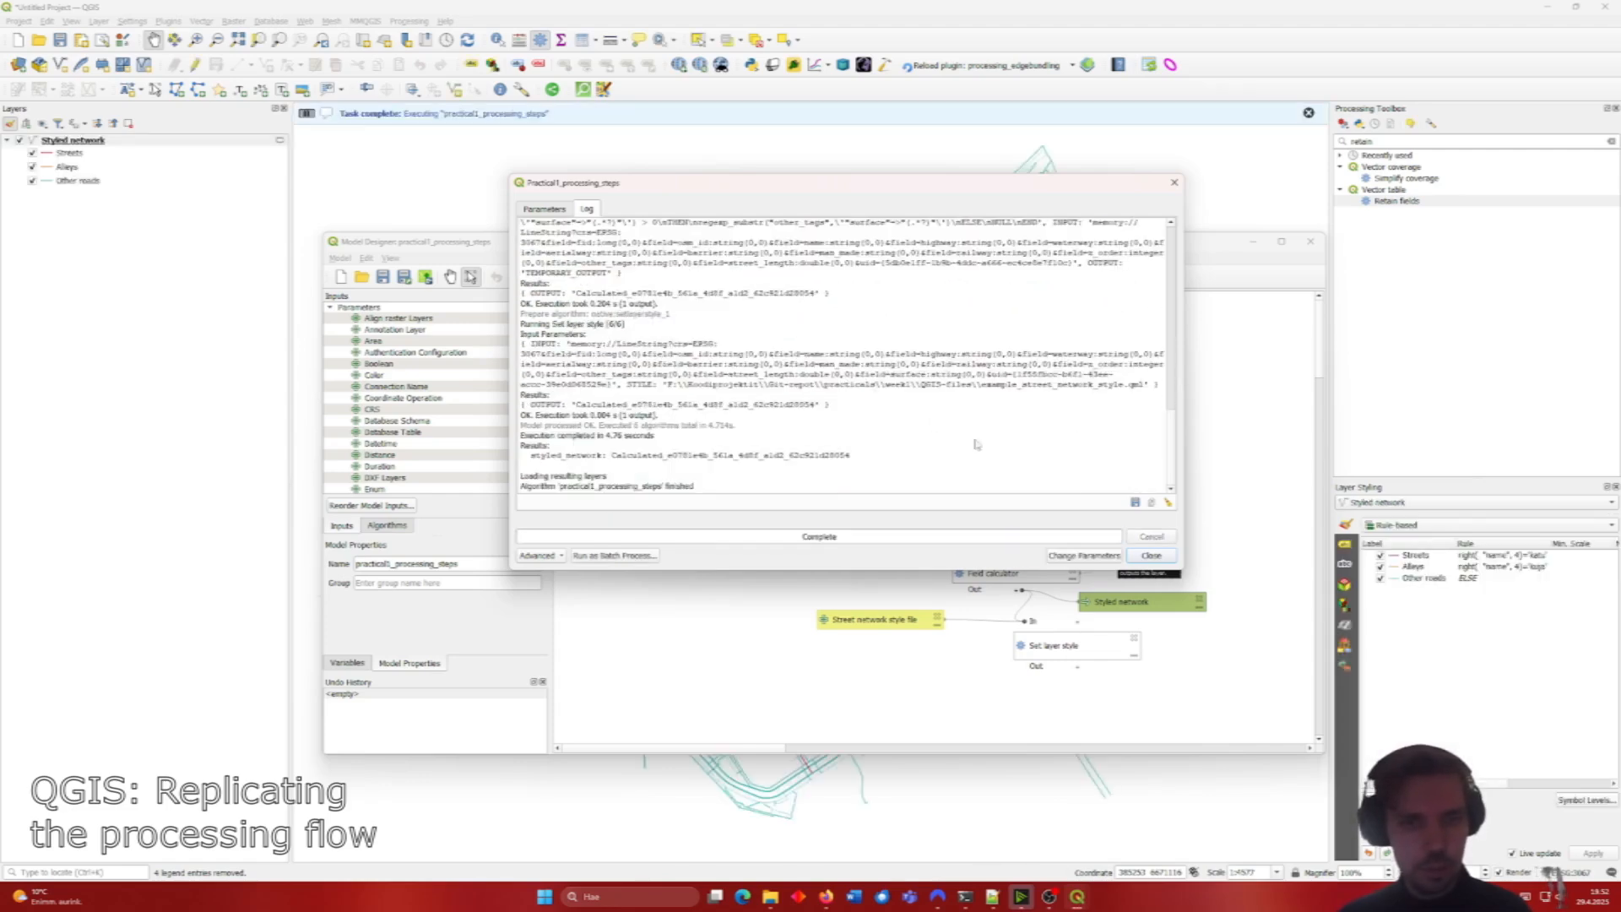
pyautogui.click(1151, 555)
pyautogui.click(1311, 243)
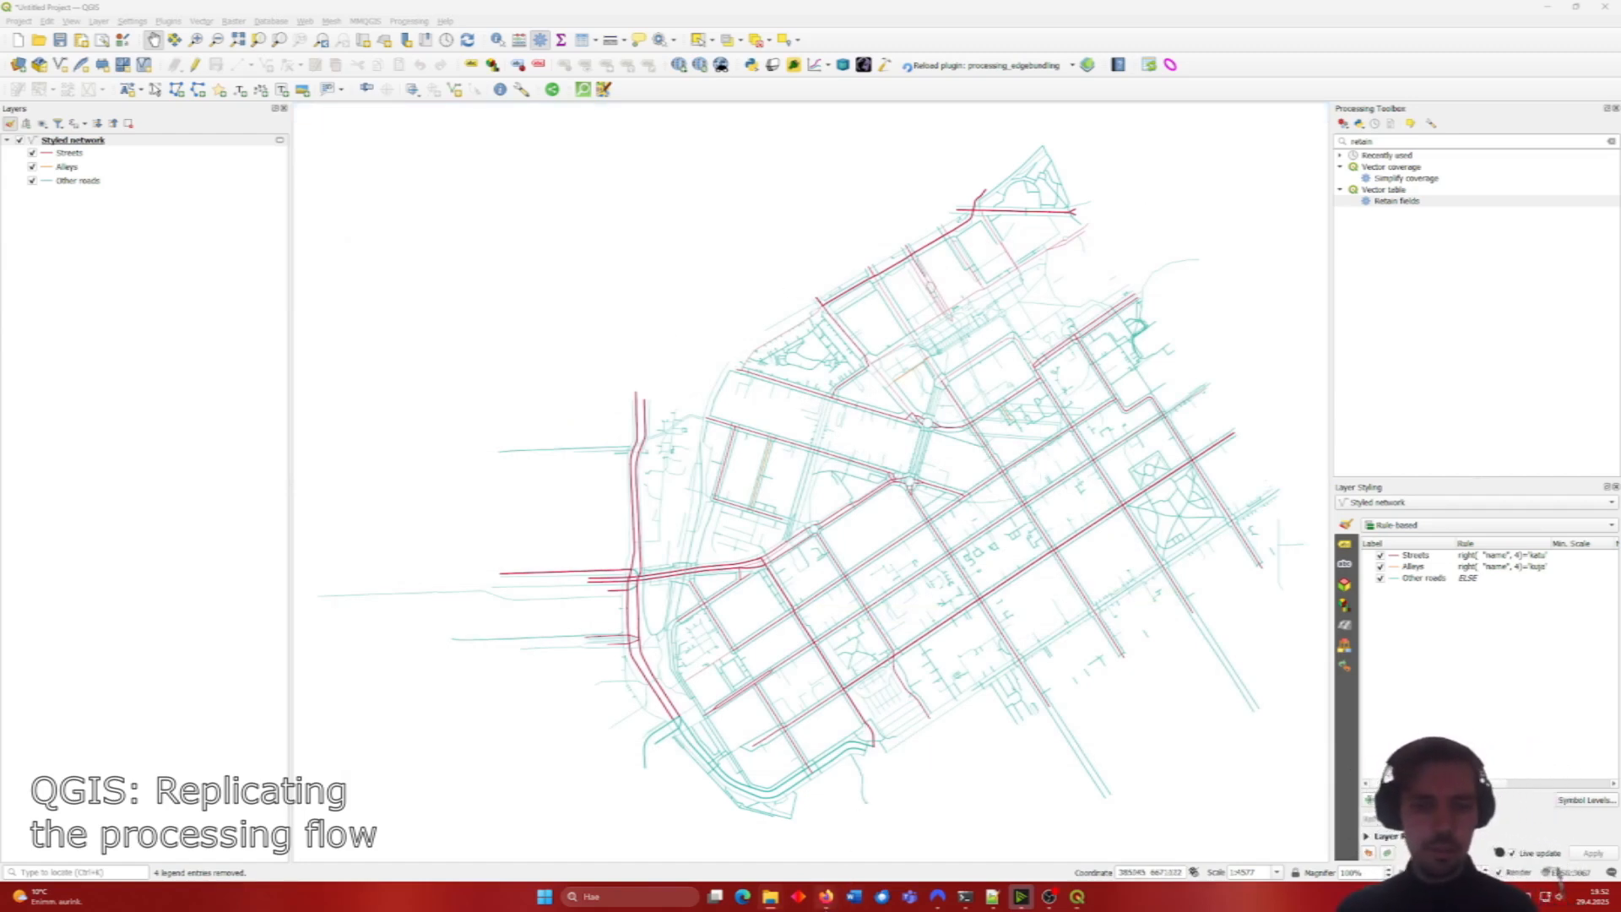
# Step: Return to the course notebook in the browser and read the stretch goal on adding building footprints
pyautogui.moveTo(826, 897)
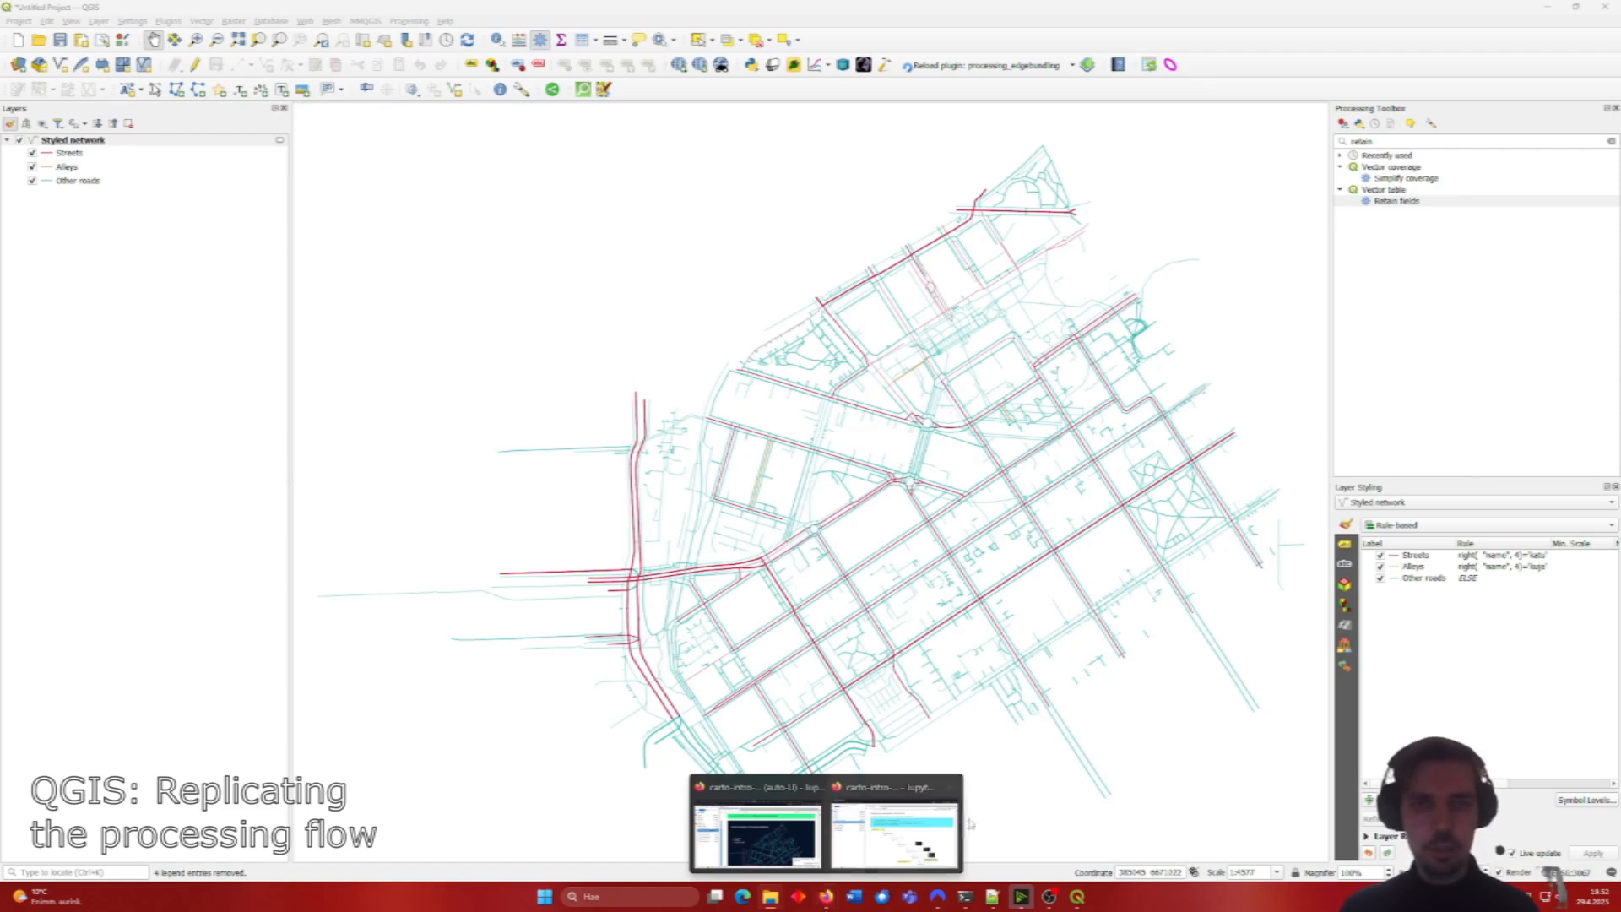
pyautogui.moveTo(1009, 644); pyautogui.dragTo(971, 607)
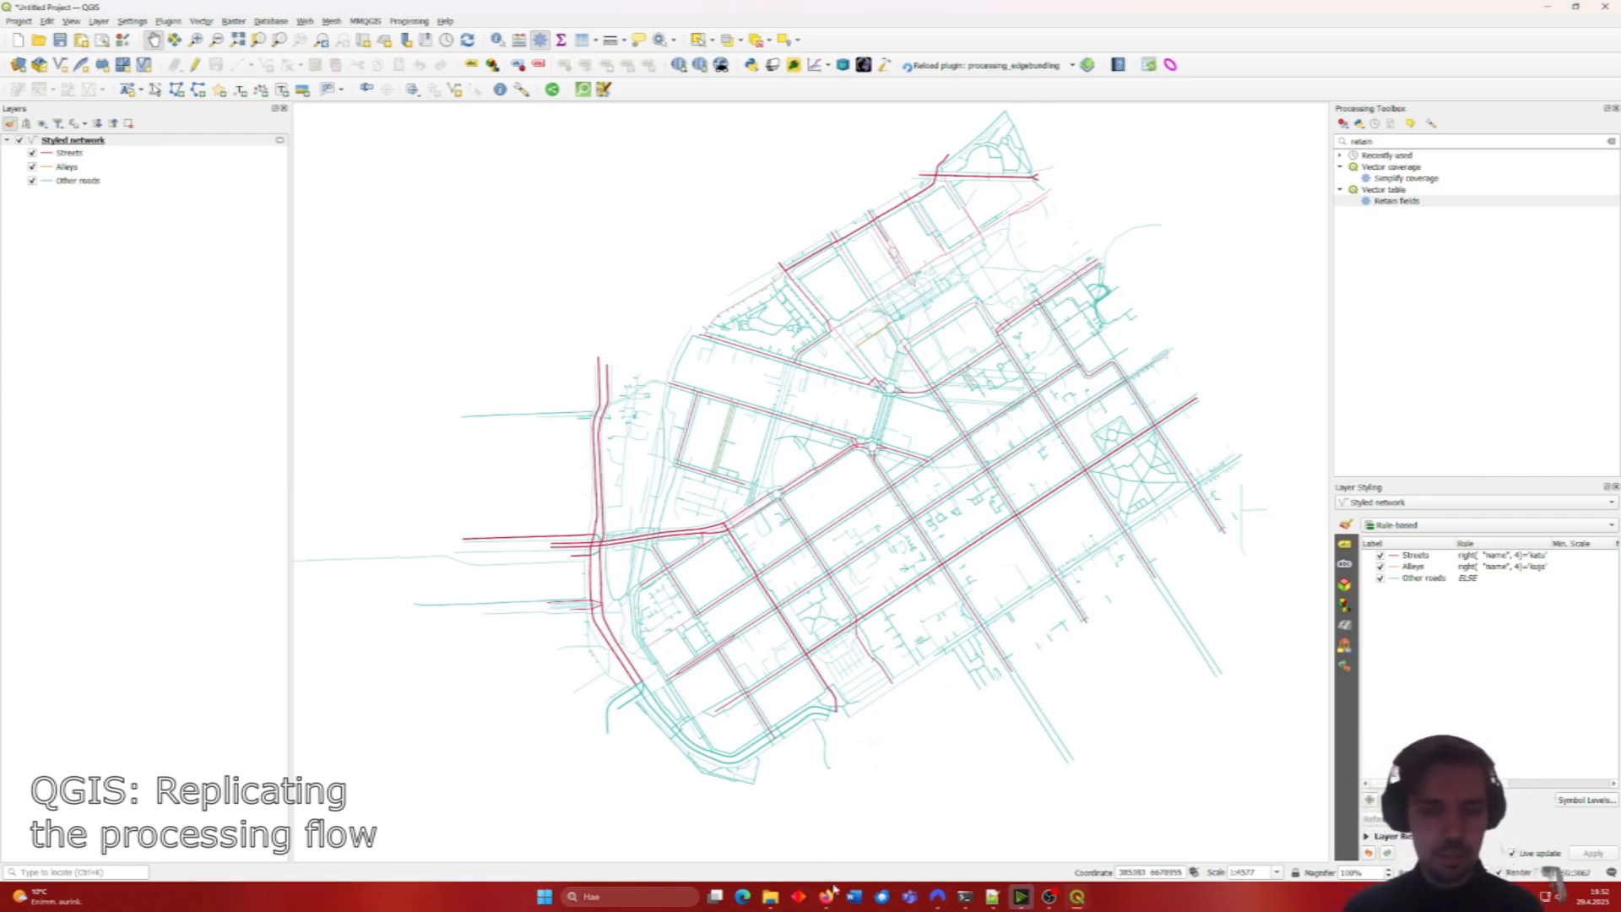
pyautogui.moveTo(841, 905)
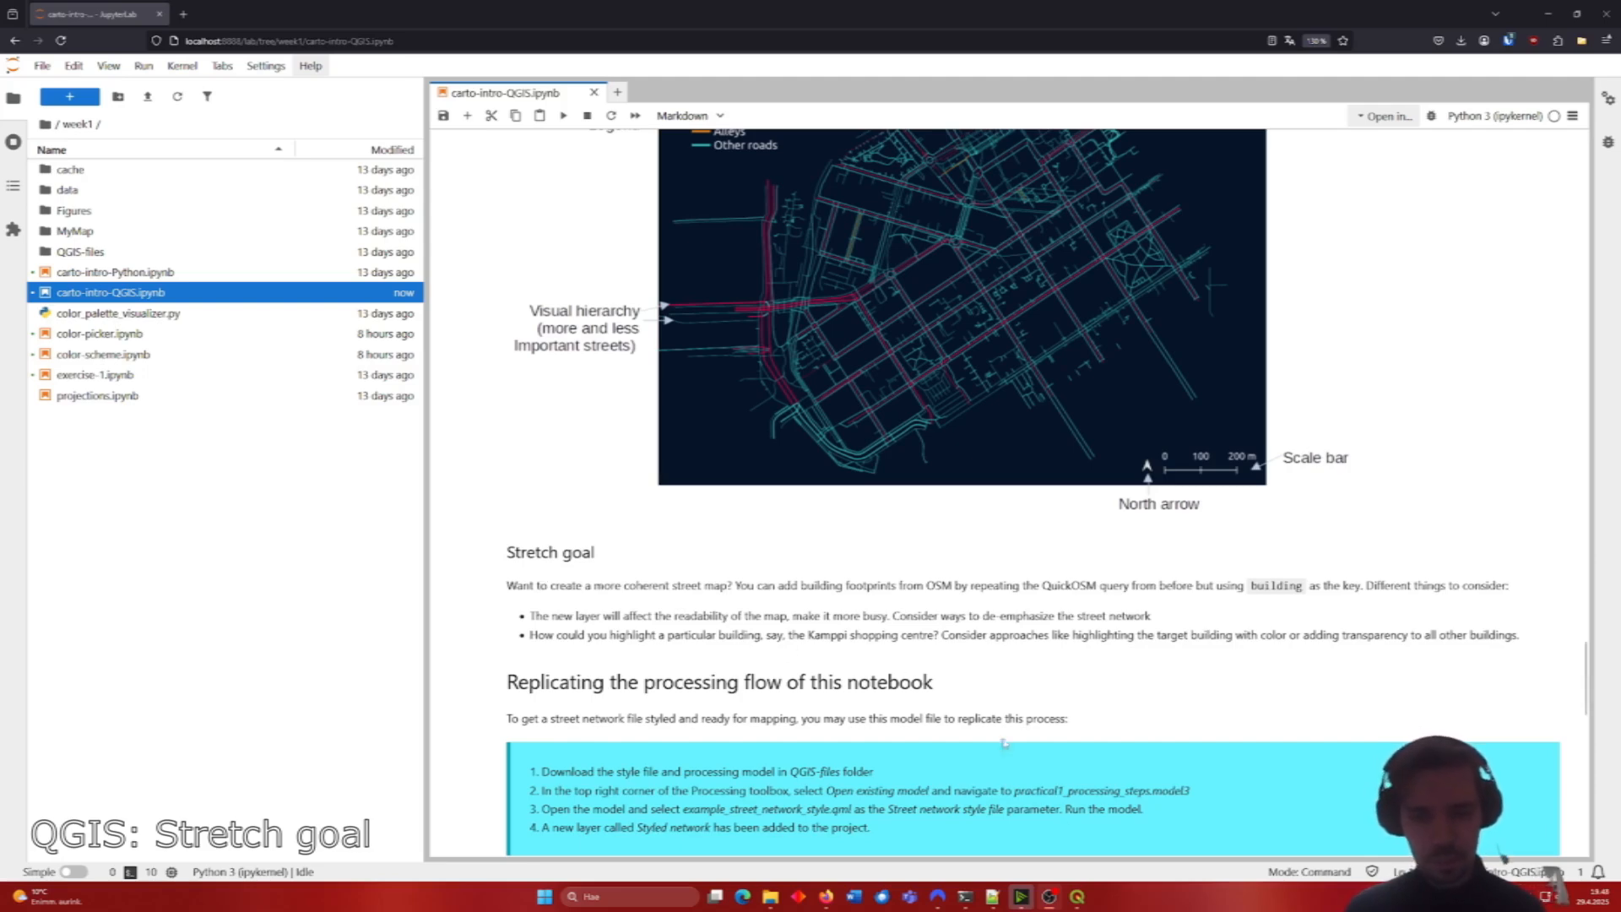
# Step: Switch to the main QGIS project window and set up a QuickOSM quick query for the key building in Kamppi, Helsinki, Finland
pyautogui.moveTo(1077, 897)
pyautogui.click(1136, 832)
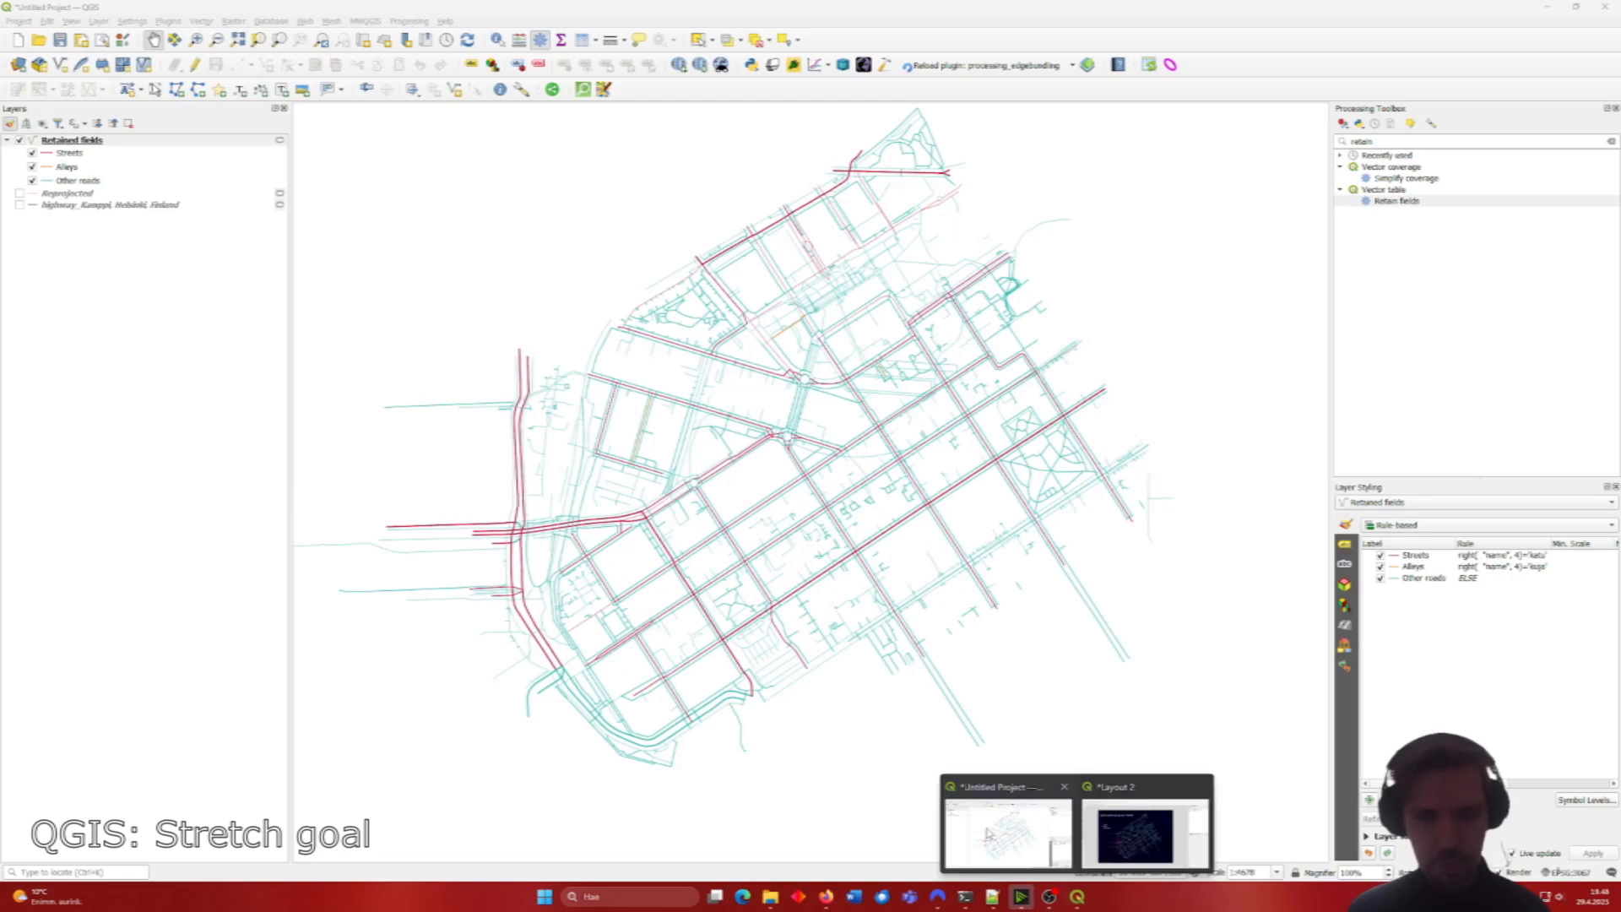
pyautogui.click(1004, 828)
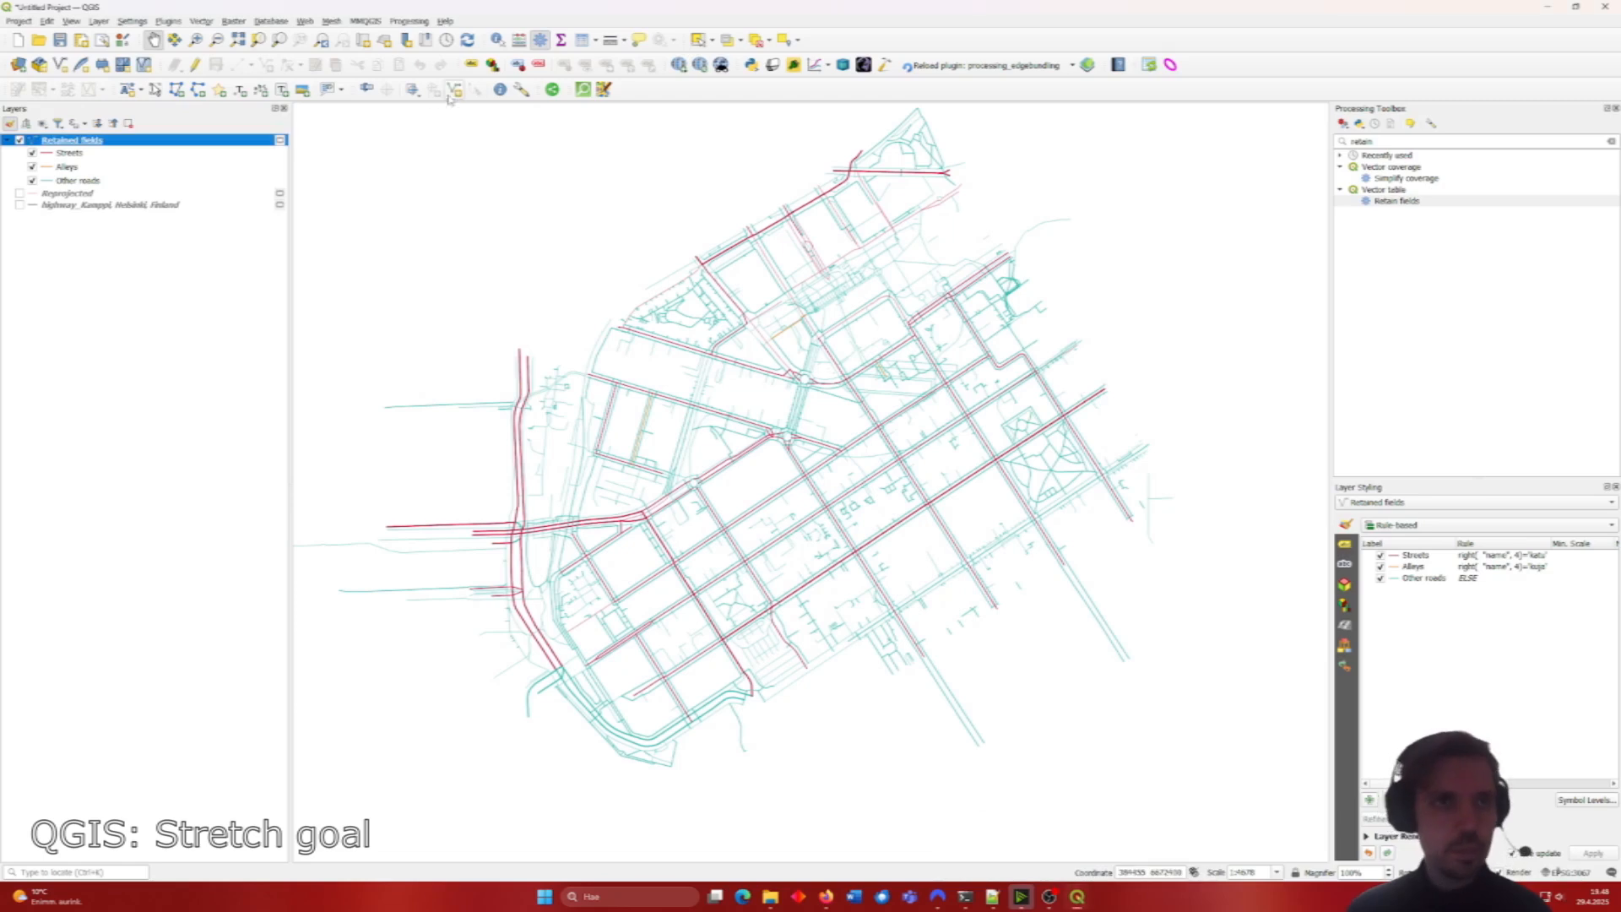
pyautogui.click(585, 93)
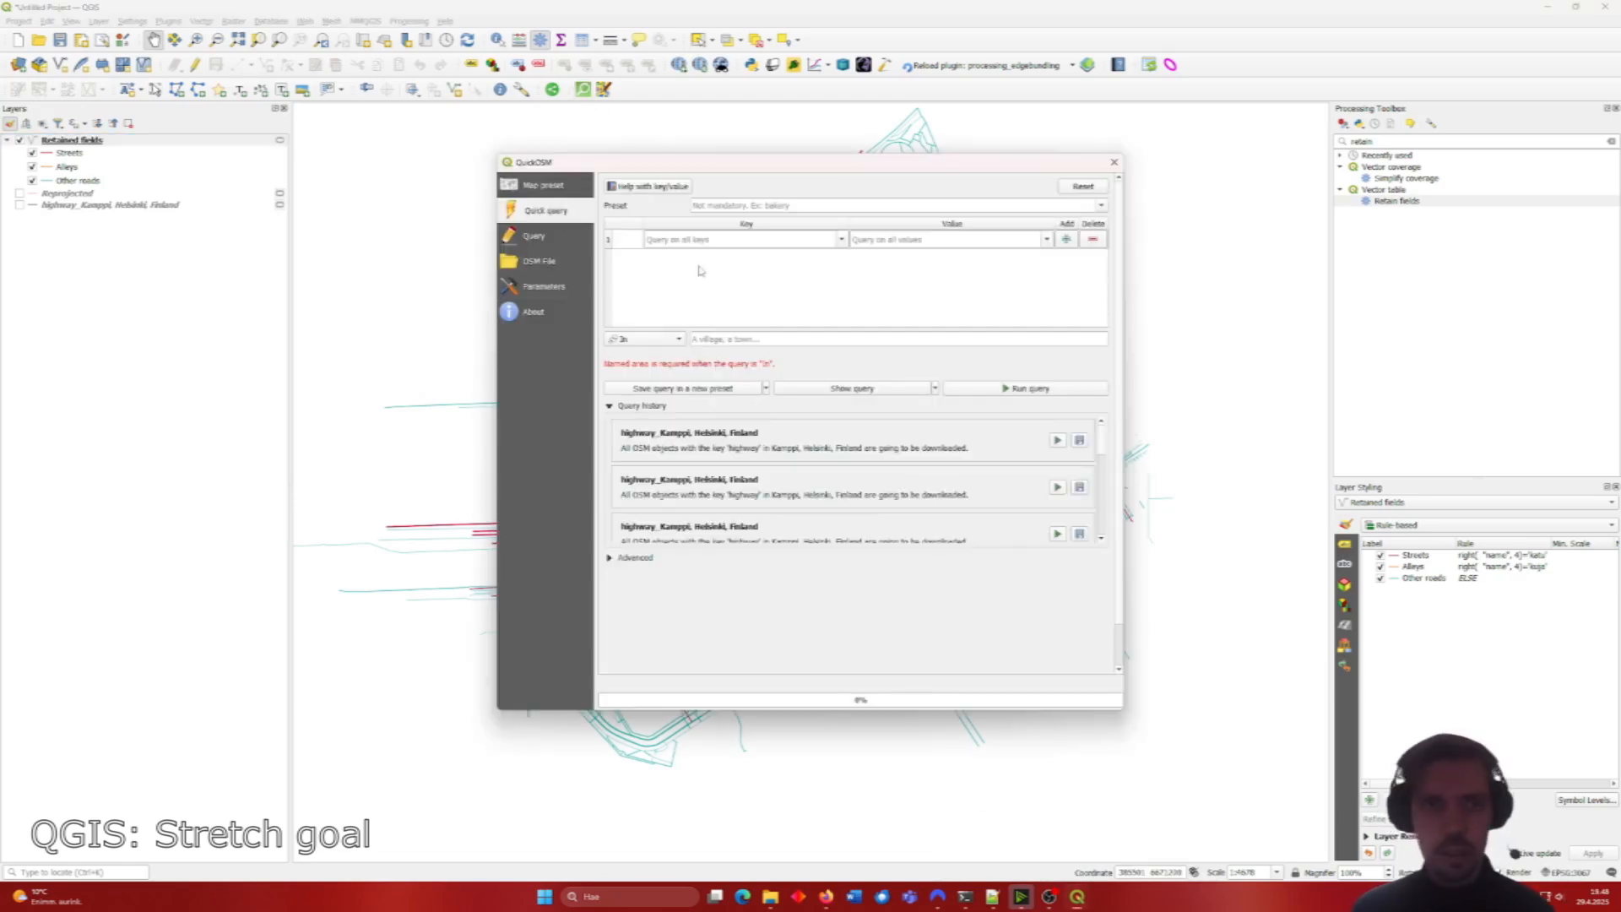
pyautogui.click(721, 239)
pyautogui.write('buildi')
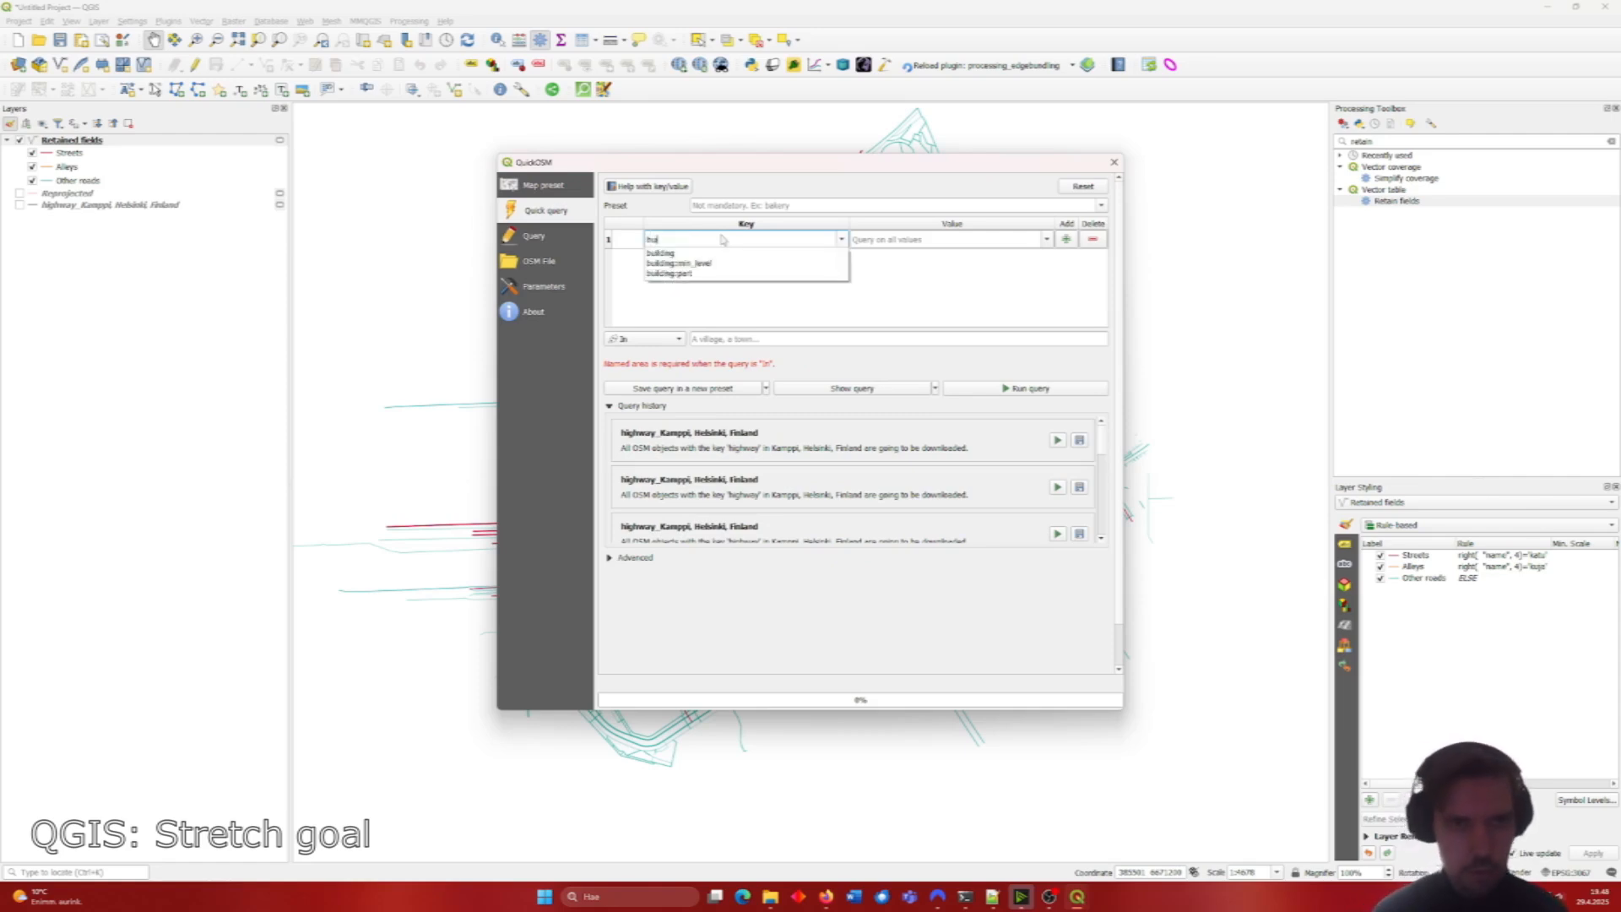
pyautogui.write('ng')
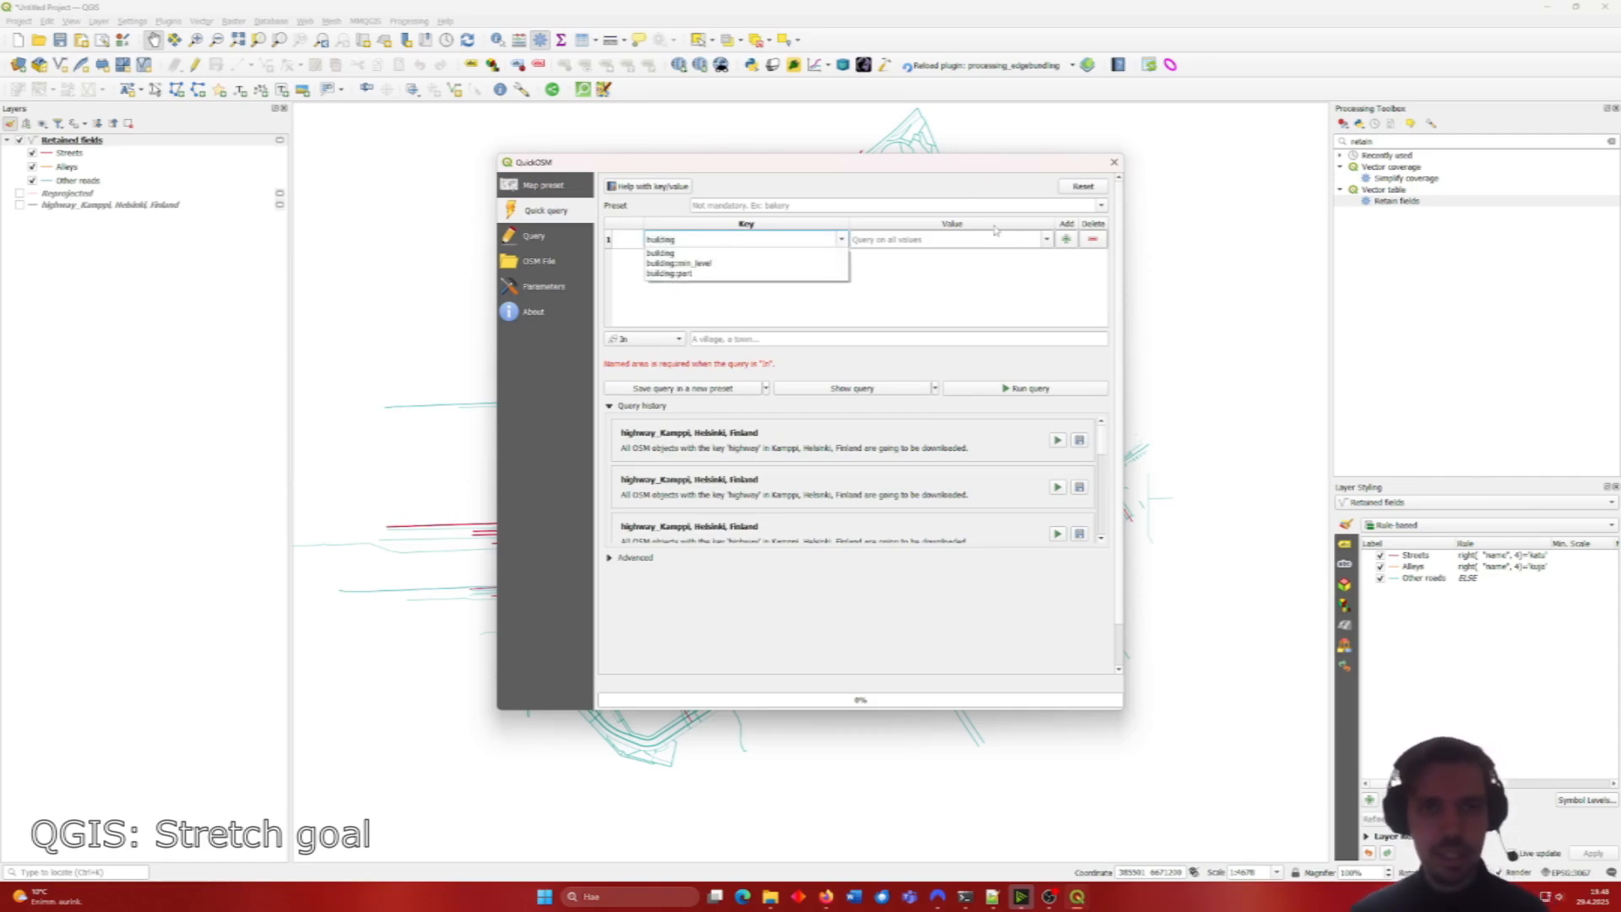
pyautogui.click(756, 339)
pyautogui.write('Kamppi, Helsinki, Finland')
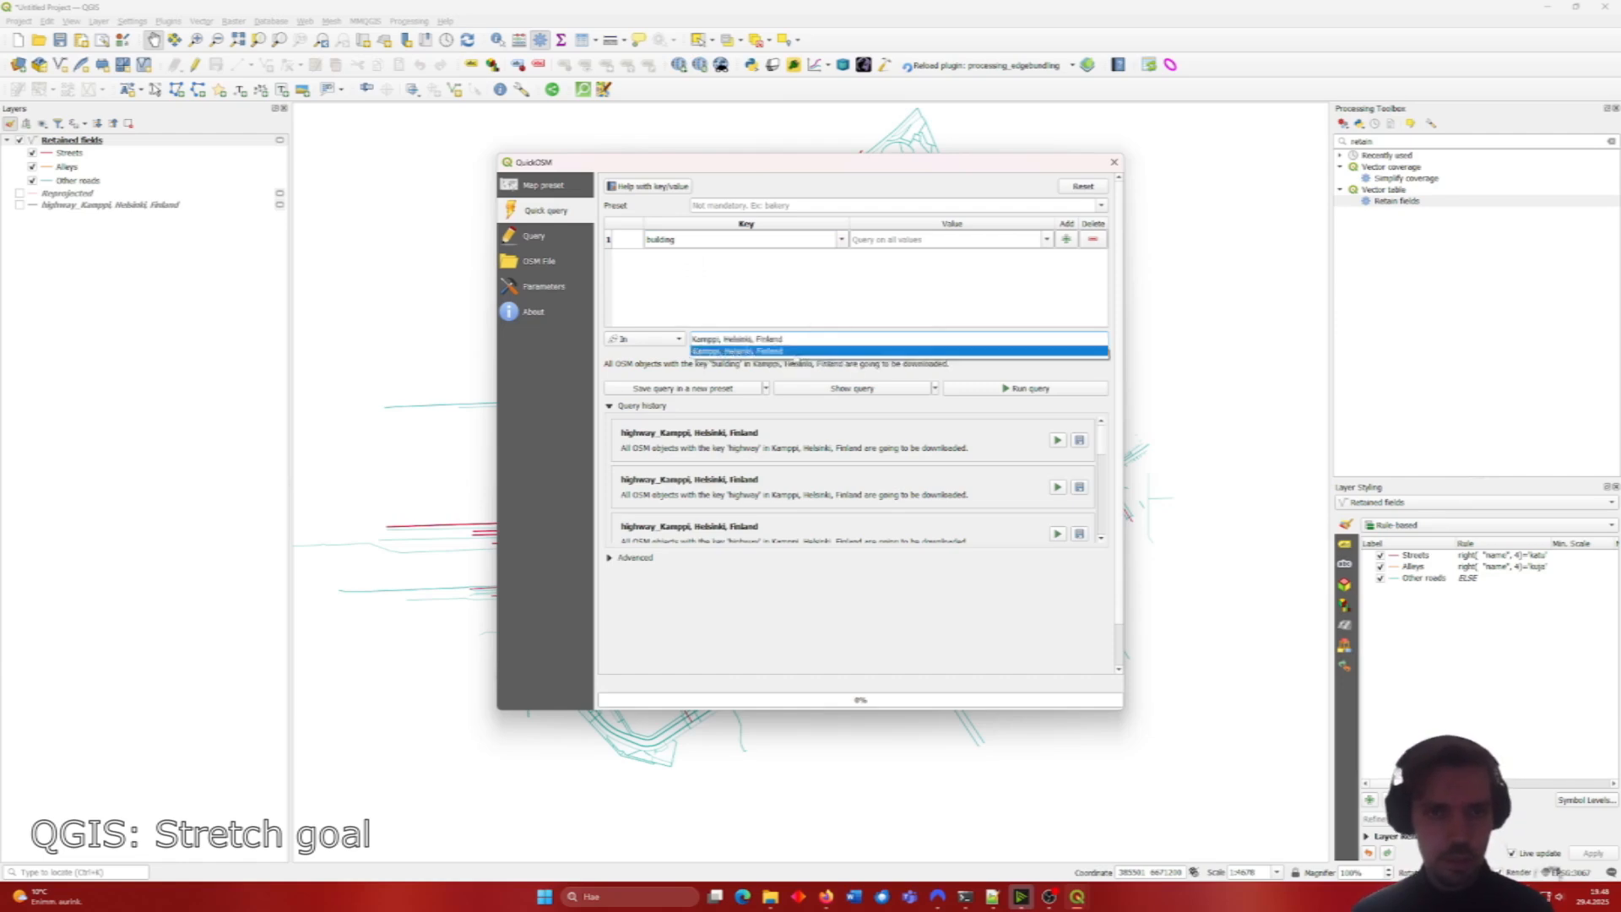
pyautogui.click(747, 351)
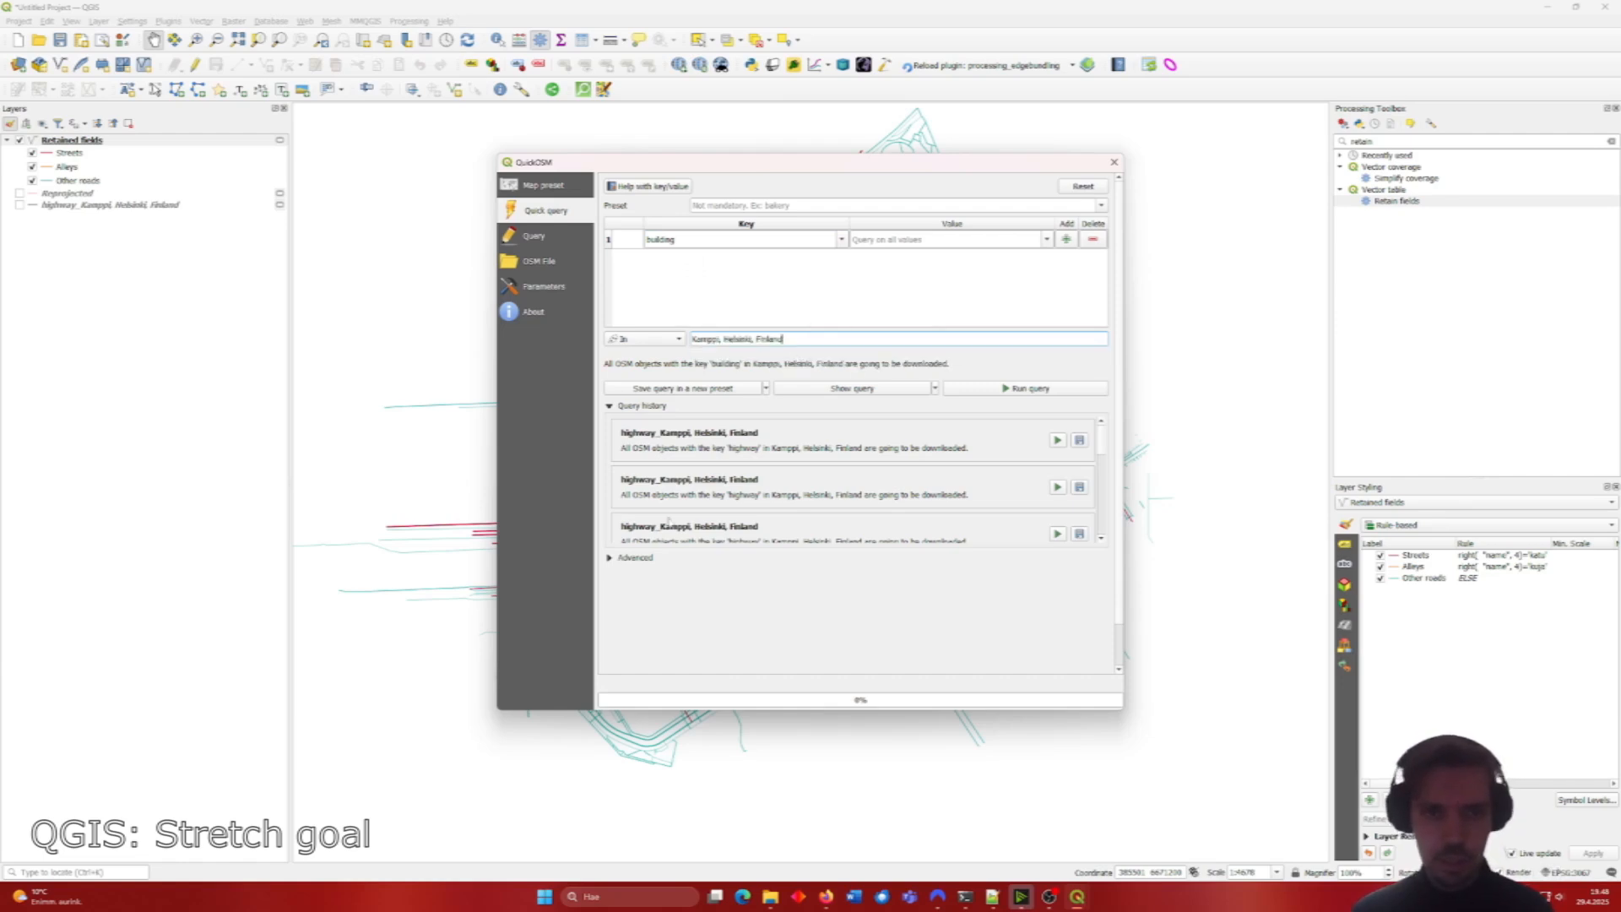
# Step: Limit the building query's output to multipolygons only, excluding points, lines and multilinestrings, and run it to load the footprints
pyautogui.click(613, 561)
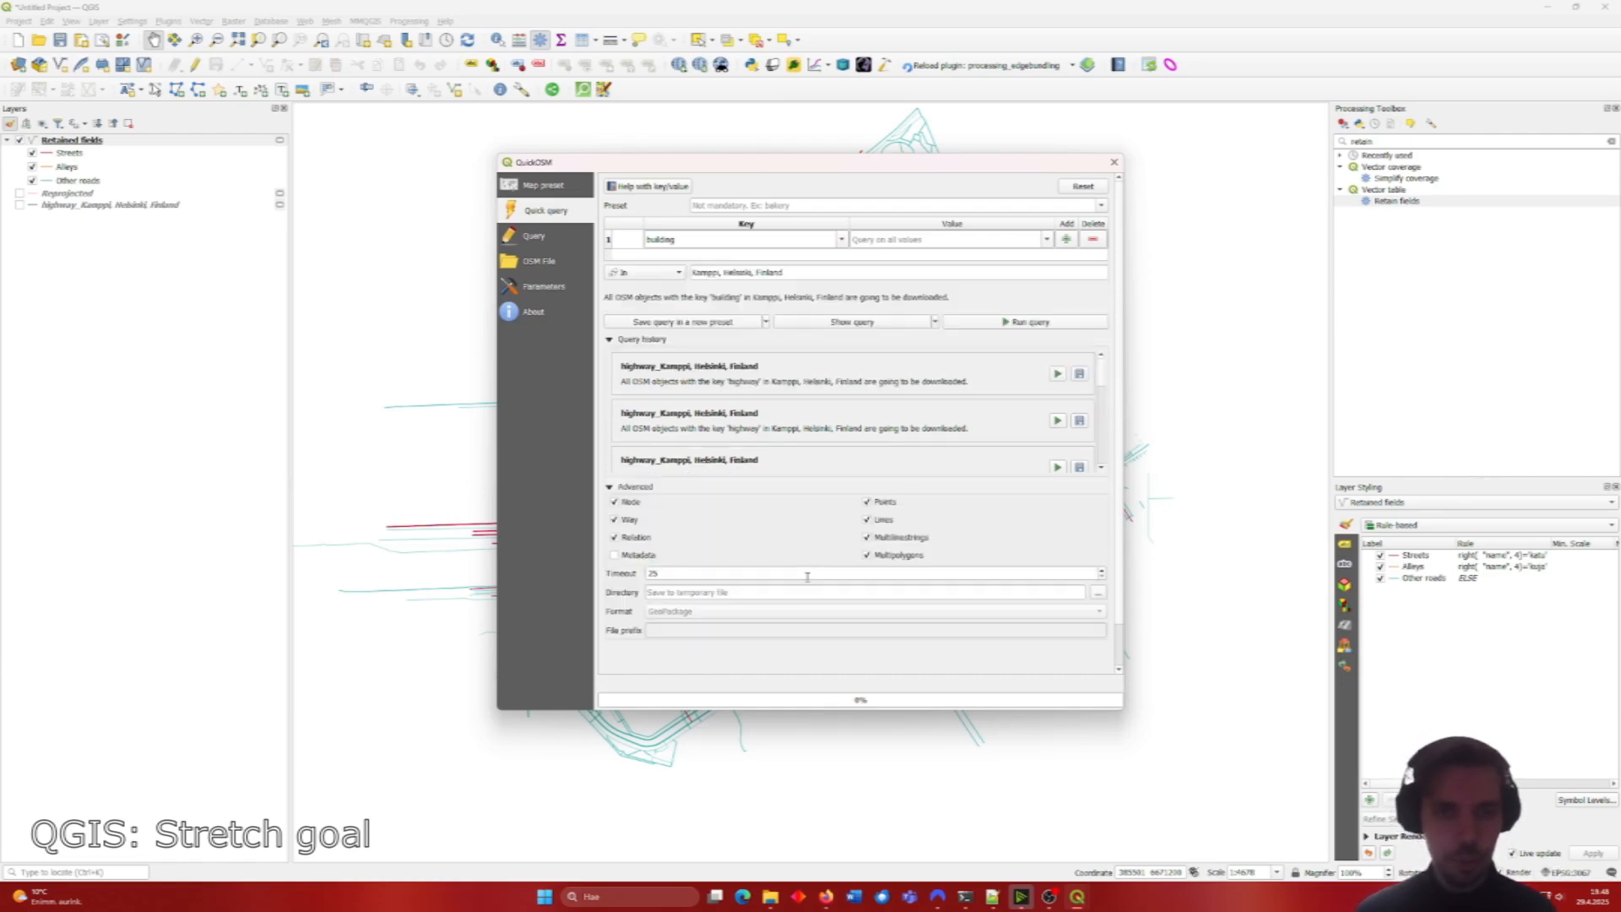
pyautogui.click(867, 503)
pyautogui.click(866, 520)
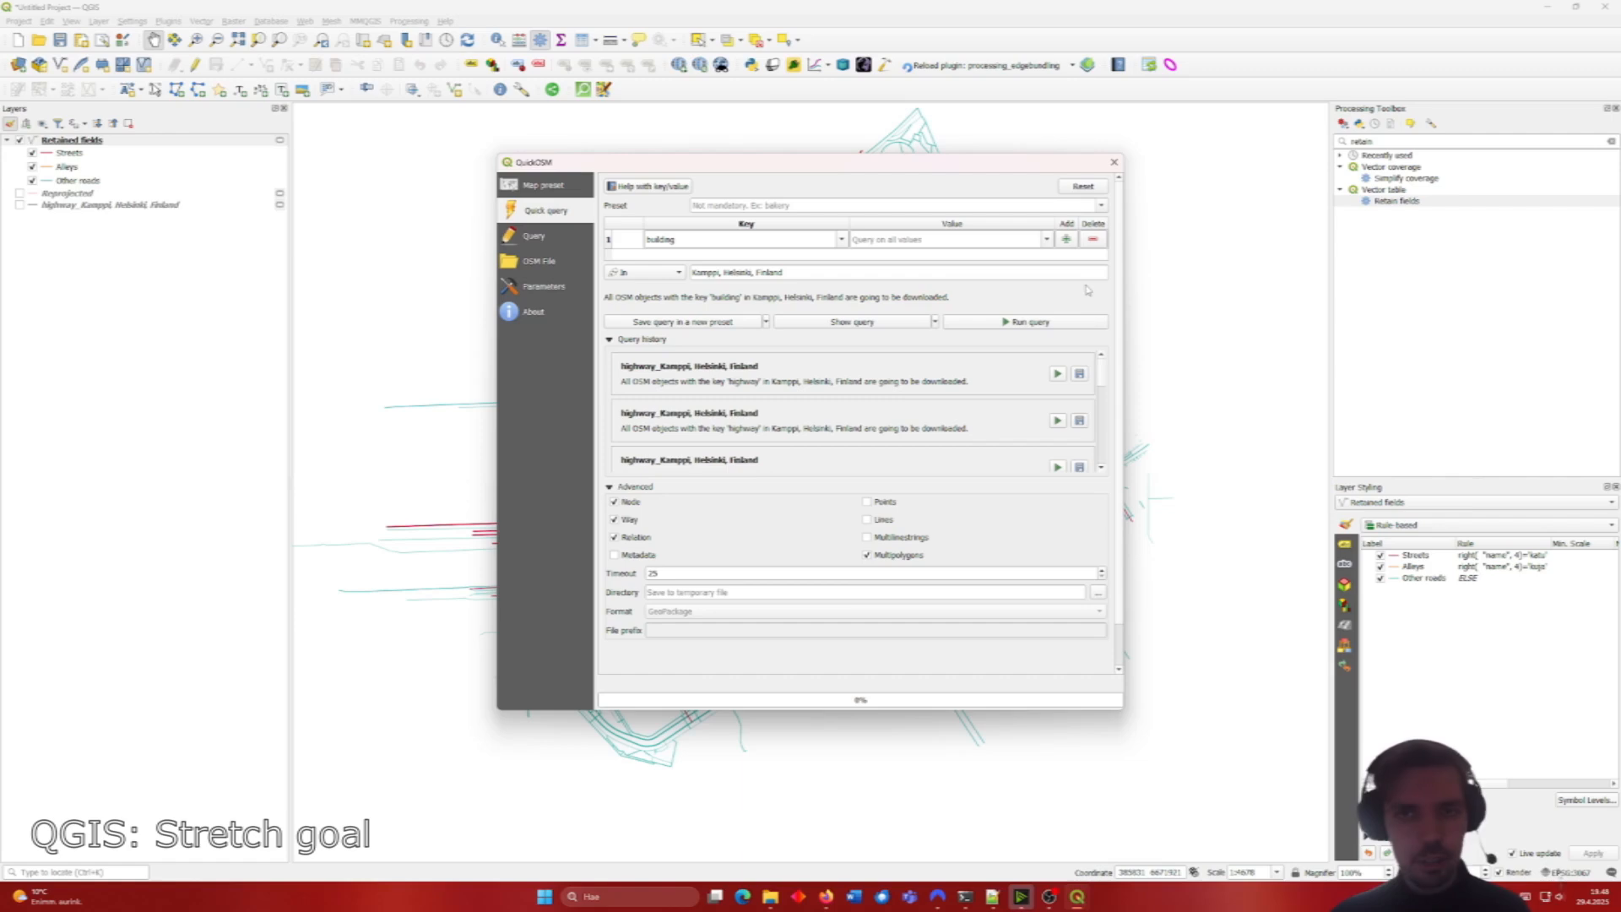
pyautogui.click(1041, 320)
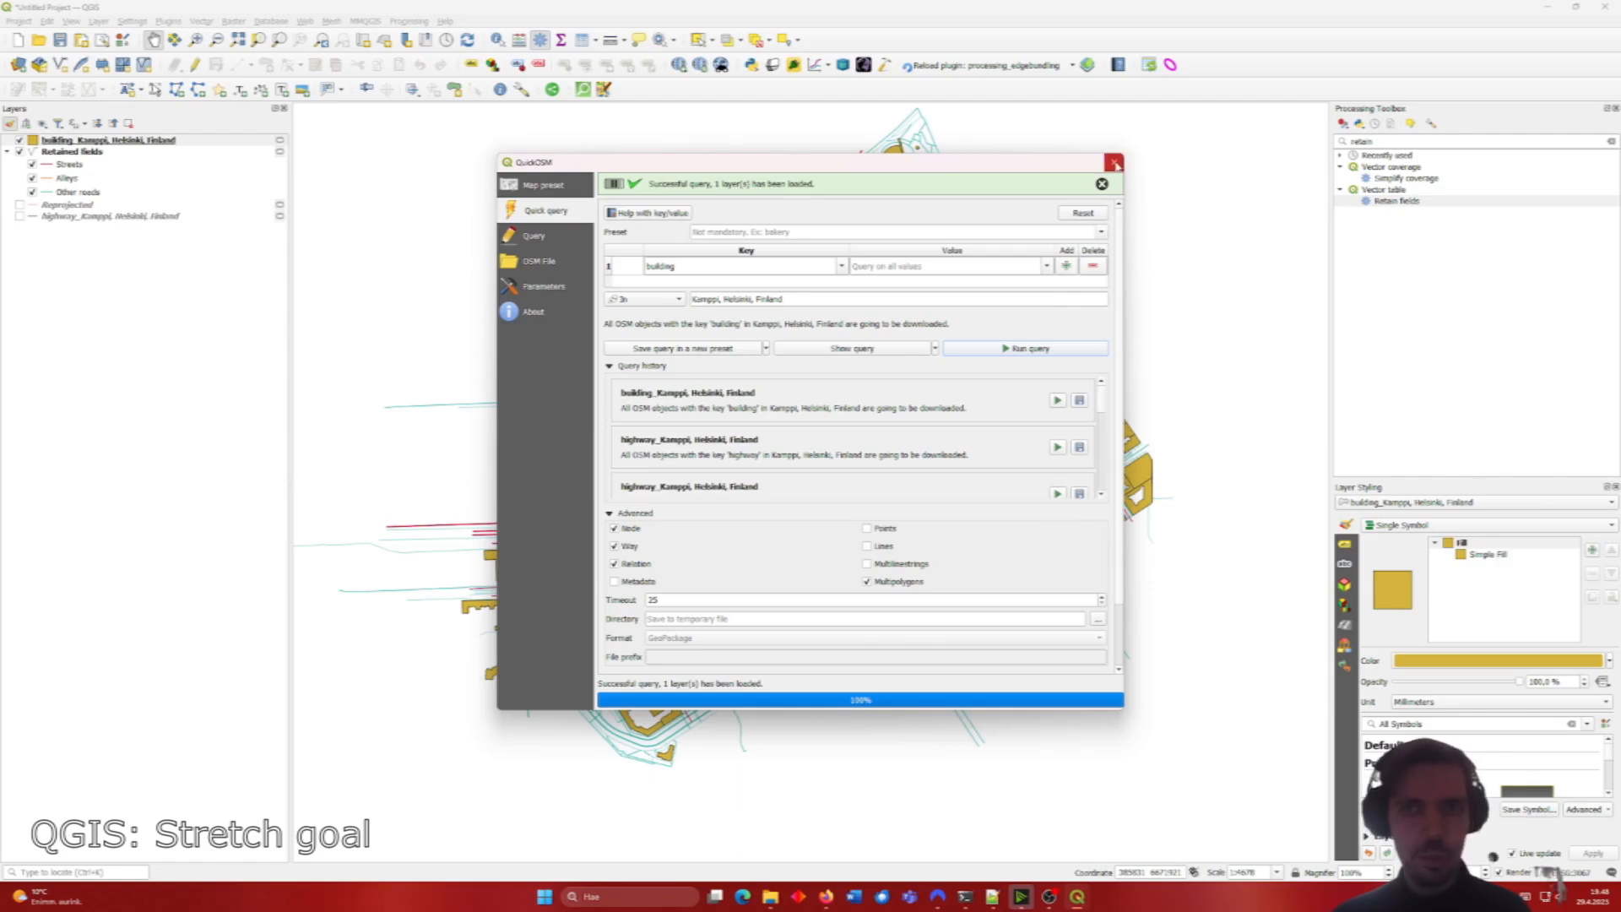
pyautogui.click(1113, 161)
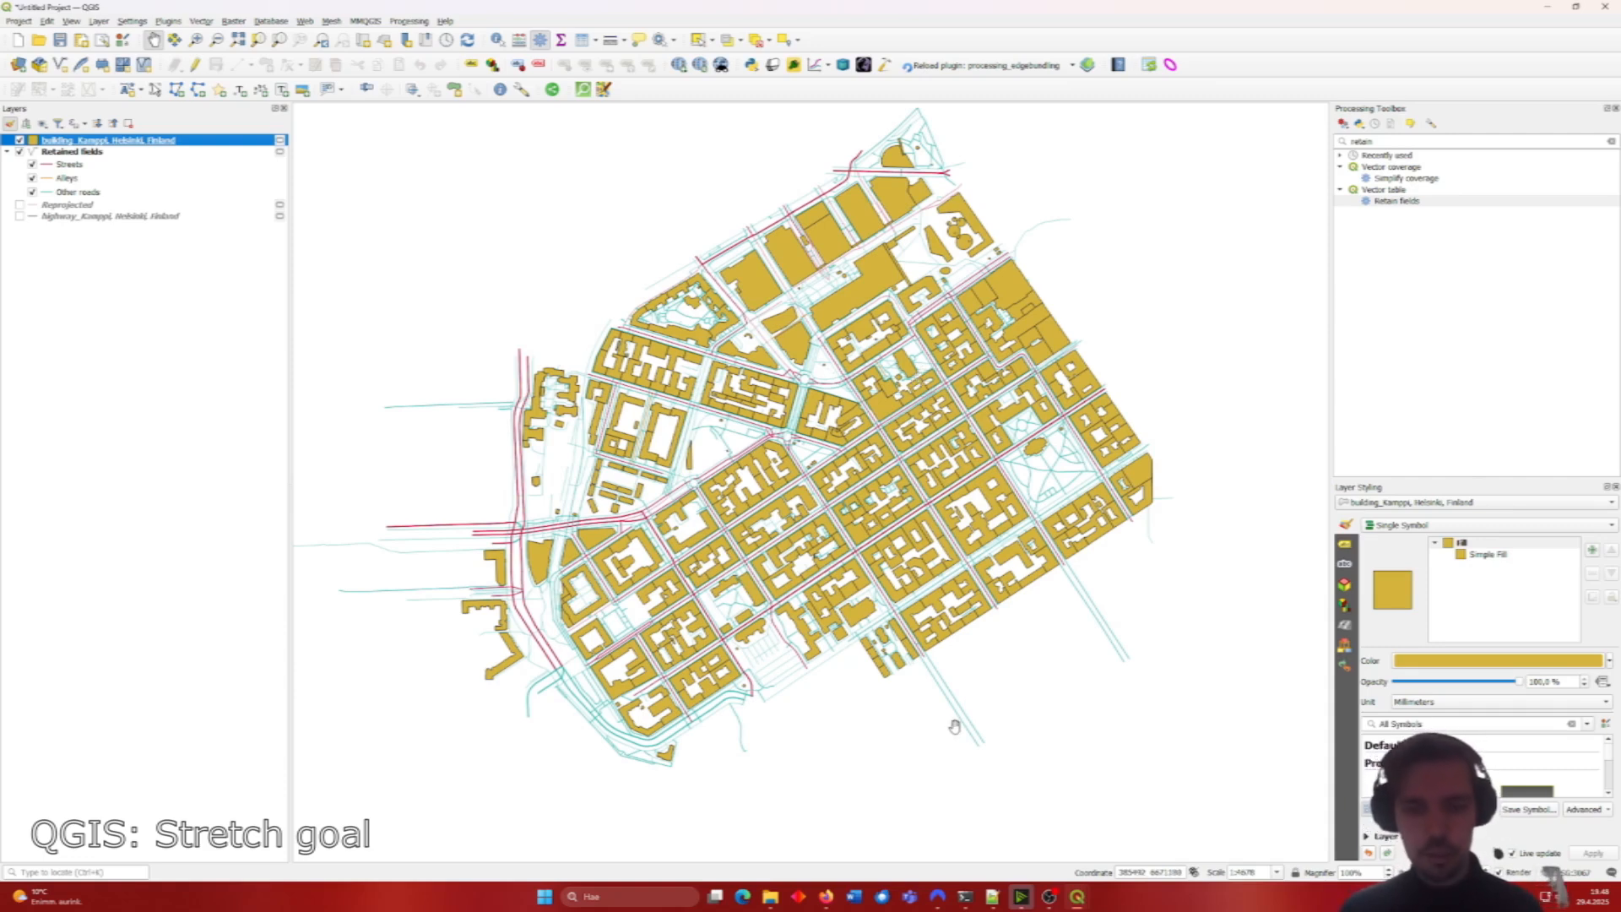
# Step: Return to the course notebook in the browser and reread the stretch goal's considerations for styling the building layer
pyautogui.click(826, 896)
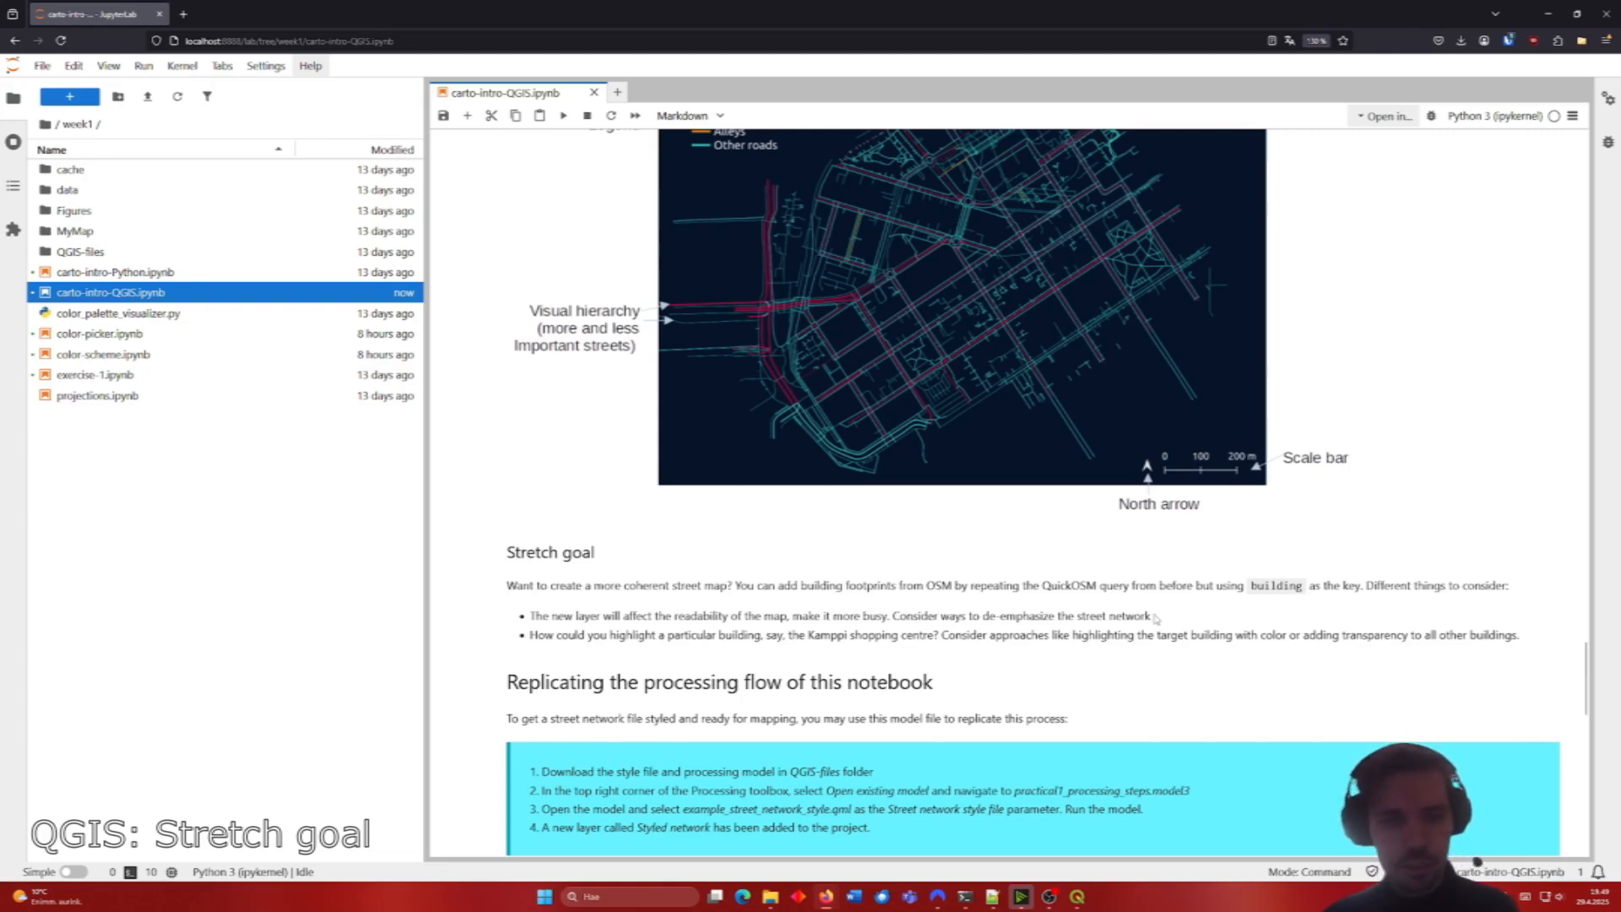